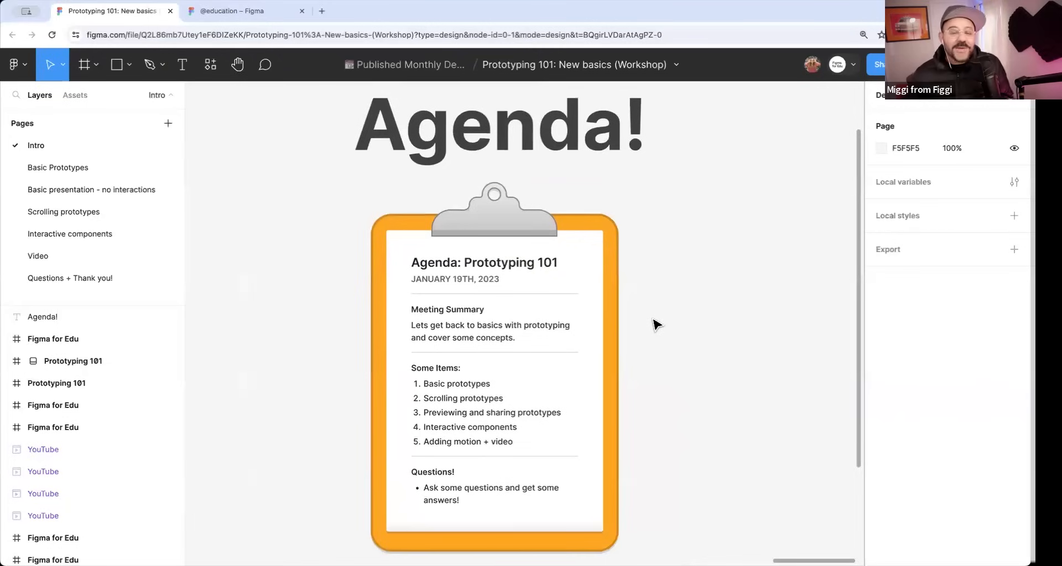
Look through the workshop agenda and the introductory slides on the Intro page.
scroll(603, 376, "down", 3)
scroll(531, 344, "up", 5, "ctrl")
left_click_drag(422, 321, 438, 291)
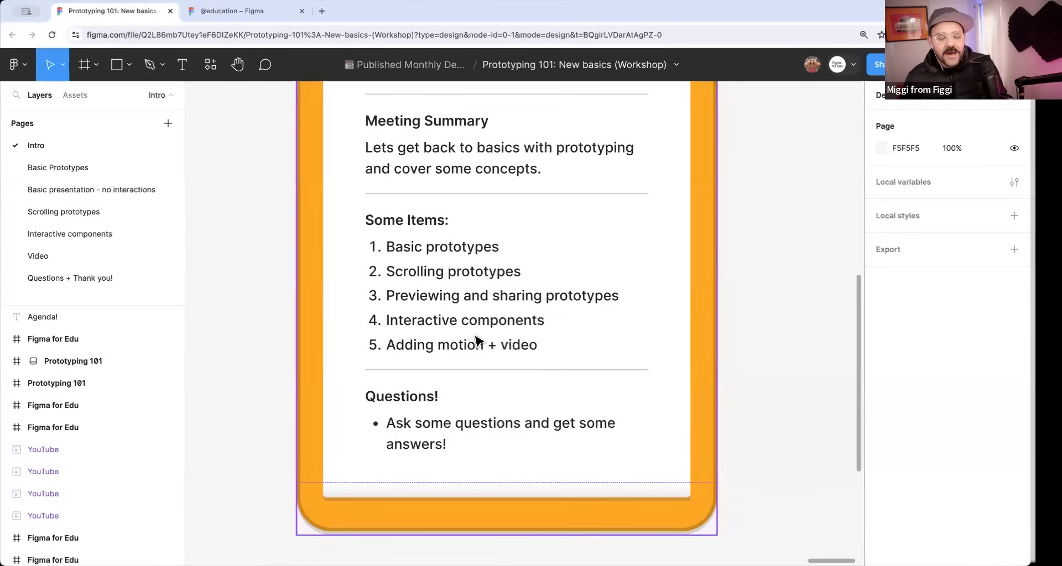
scroll(492, 327, "down", 3)
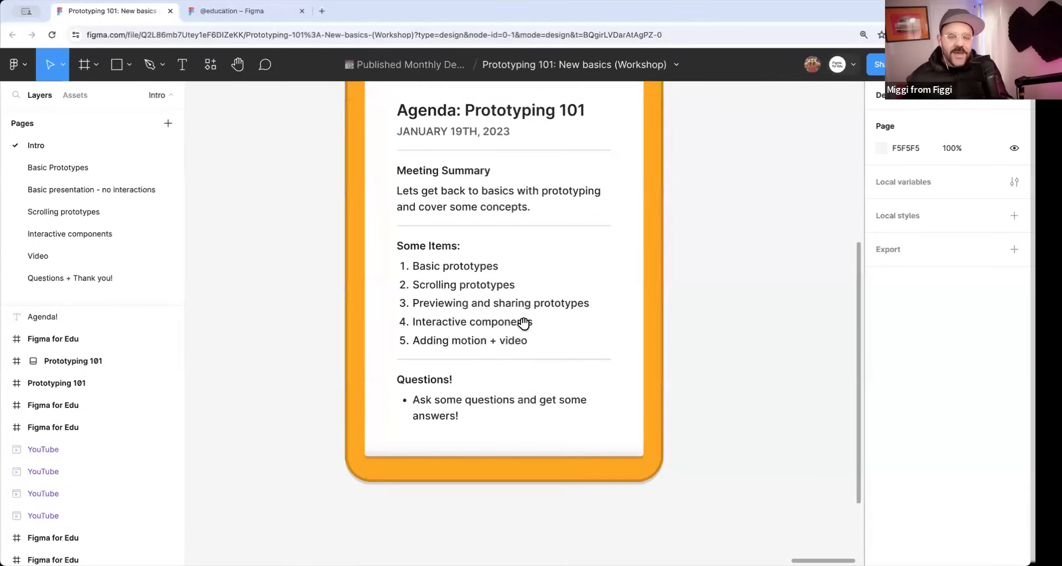
scroll(547, 335, "down", 4)
scroll(558, 329, "down", 2)
left_click_drag(353, 299, 918, 331)
scroll(628, 305, "down", 5)
scroll(451, 305, "left", 15)
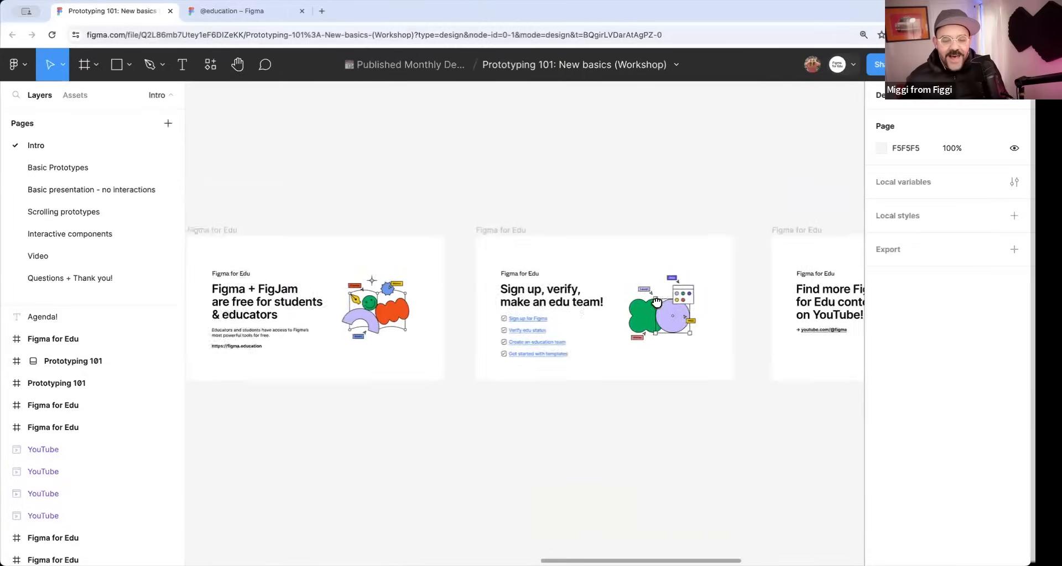
scroll(486, 280, "up", 5)
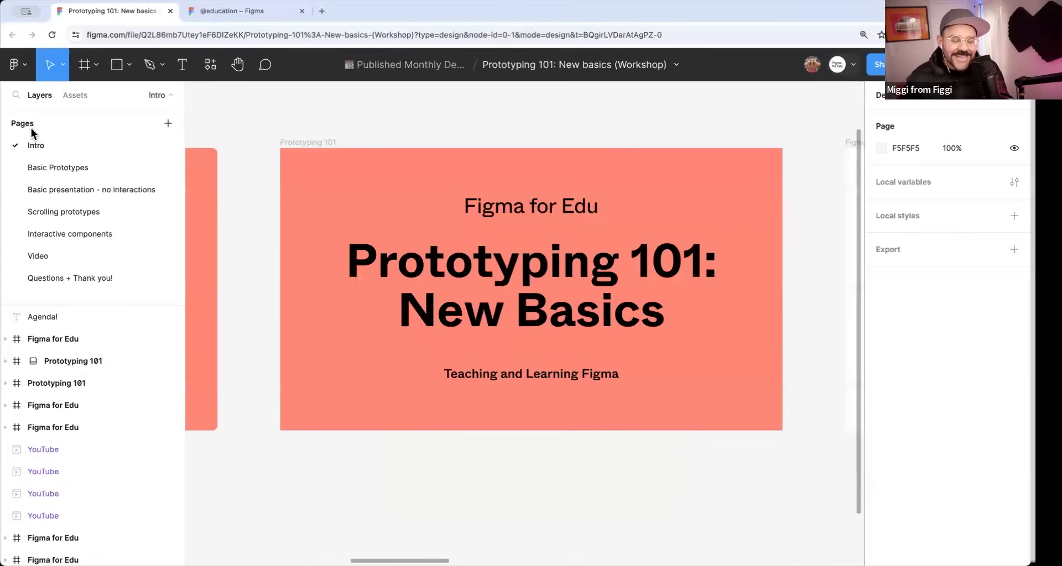
Open the Basic Prototypes page of the workshop file.
left_click(79, 168)
left_click_drag(415, 144, 512, 197)
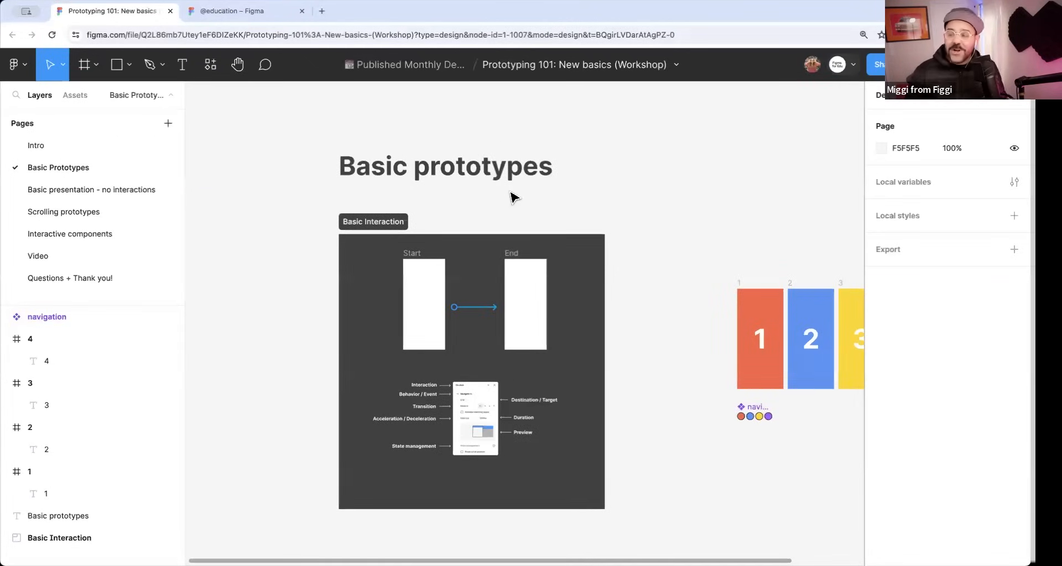
scroll(509, 191, "down", 1)
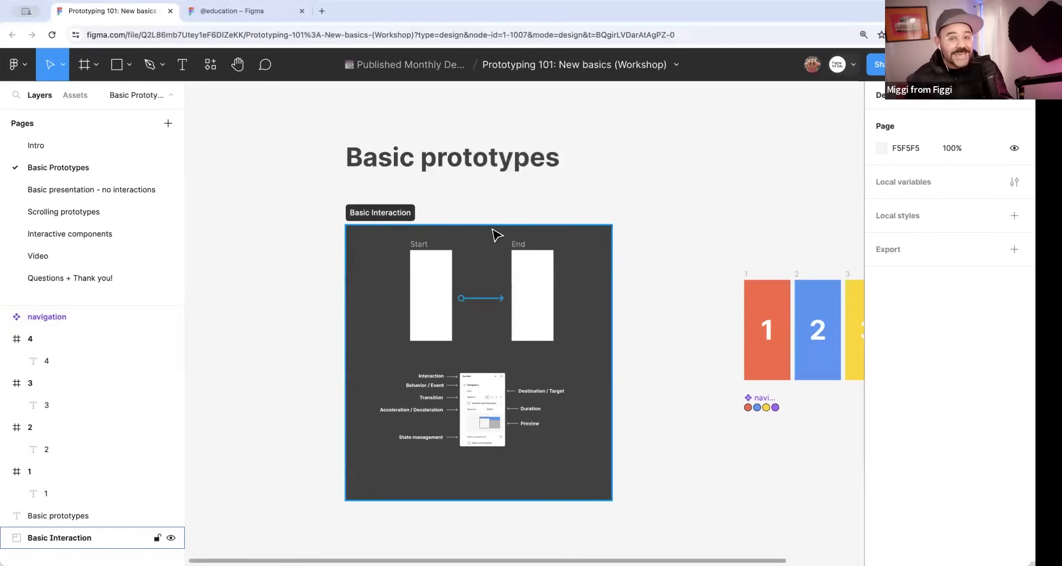
left_click_drag(494, 235, 598, 219)
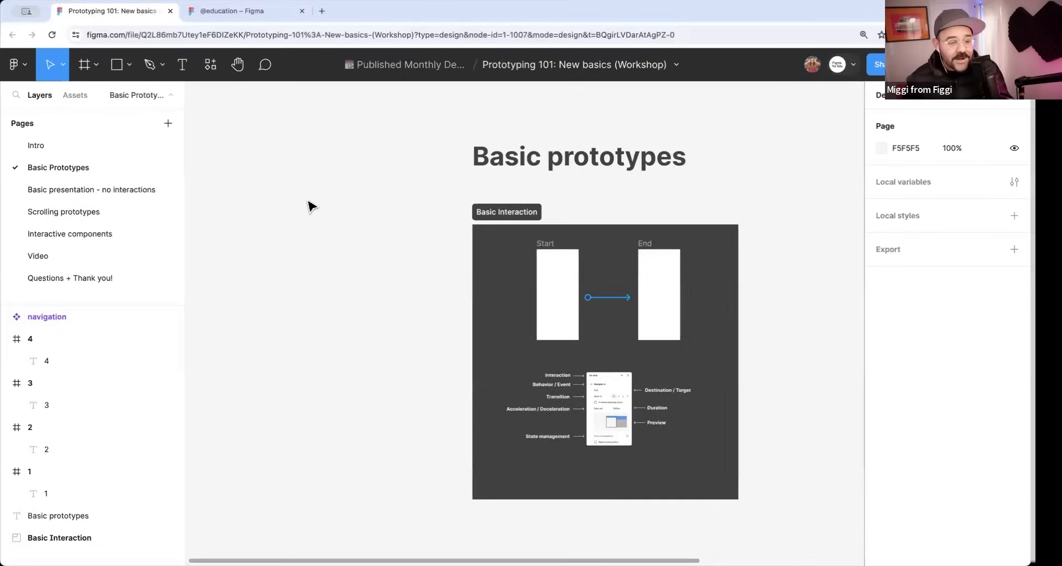
Draw a frame about 1099 × 1446 on the empty canvas beside the Basic Interaction section.
left_click(96, 70)
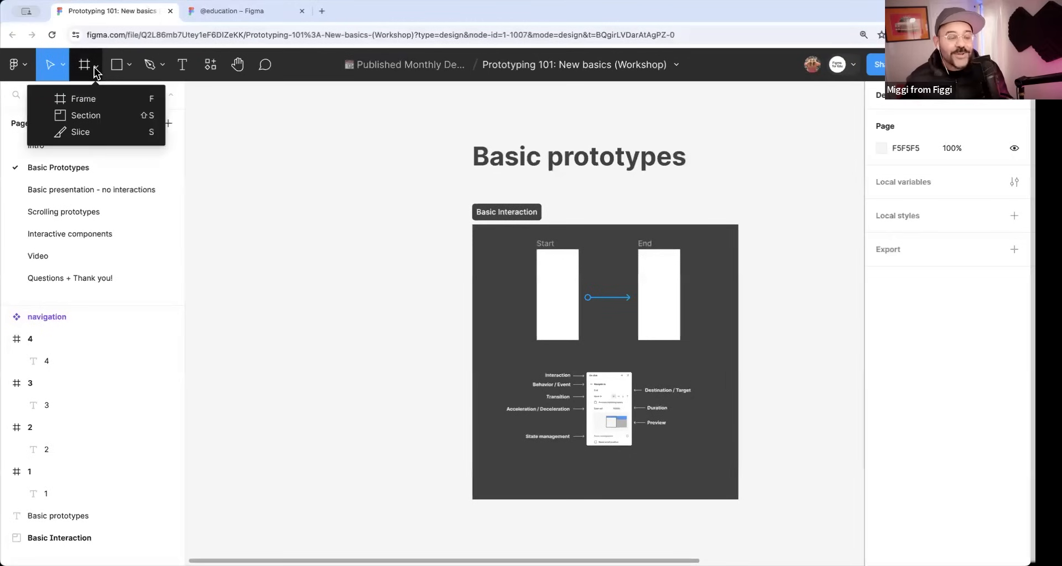
left_click(114, 98)
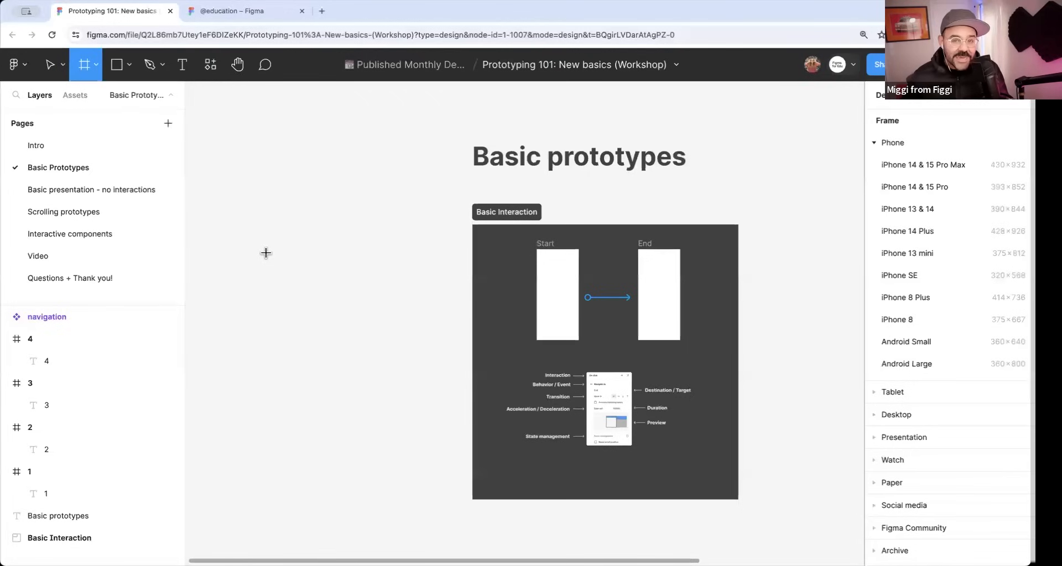
left_click_drag(266, 234, 384, 396)
left_click_drag(306, 273, 287, 275)
left_click_drag(296, 279, 410, 257)
scroll(556, 299, "up", 2)
left_click_drag(387, 195, 427, 208)
mouse_move(476, 276)
left_mouse_down()
mouse_move(460, 305)
mouse_move(481, 265)
mouse_move(479, 280)
left_mouse_up()
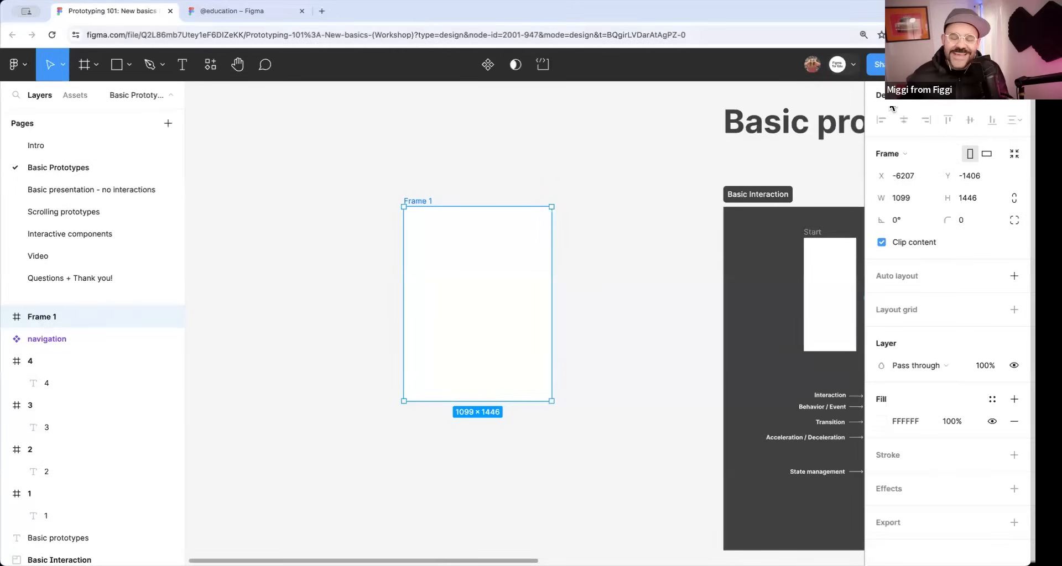
Resize the new frame to the iPhone 14 & 15 Pro Max preset, 430 × 932.
left_click(896, 157)
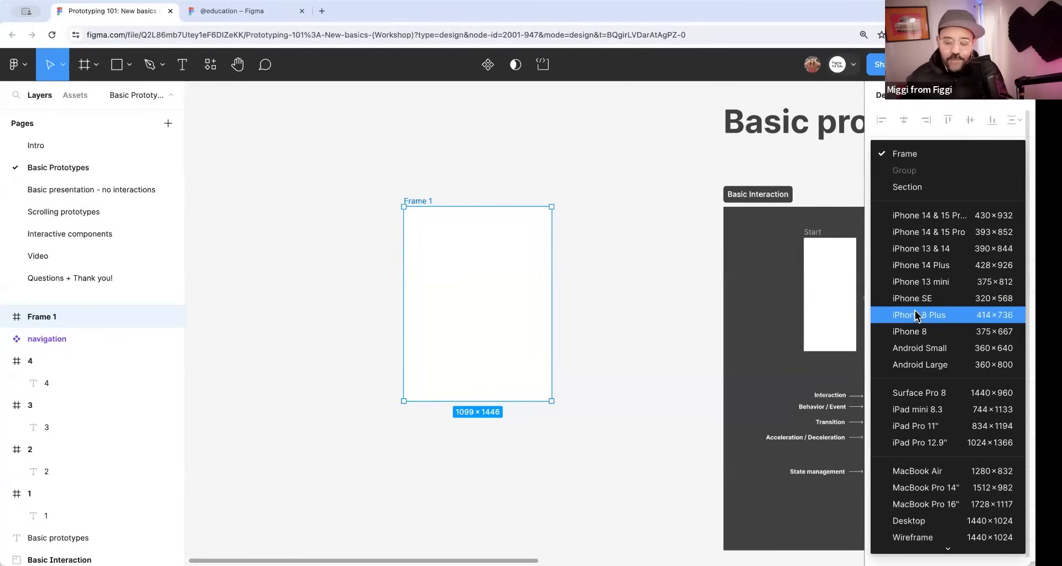
left_click(905, 154)
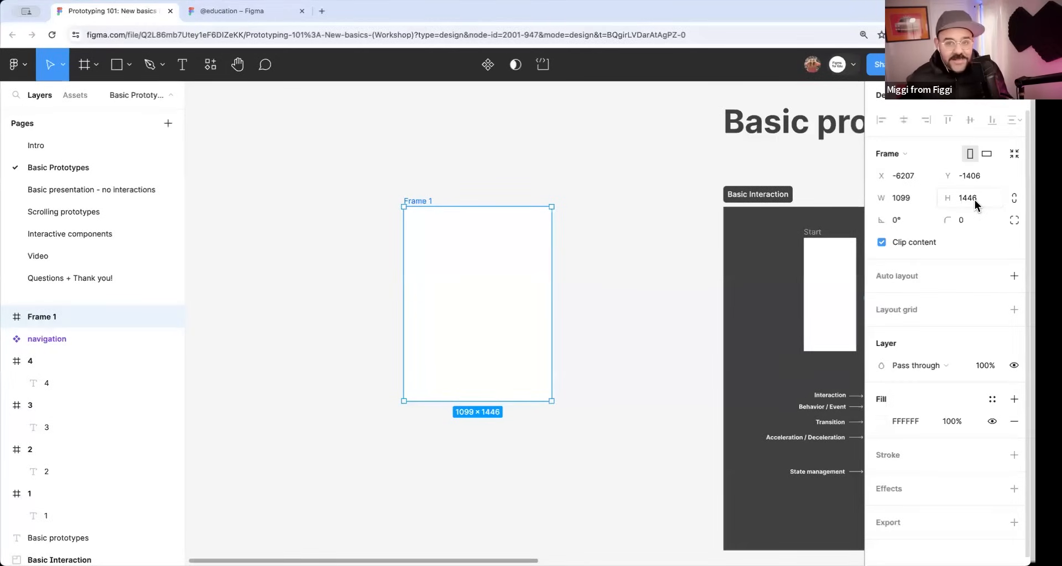
left_click(896, 154)
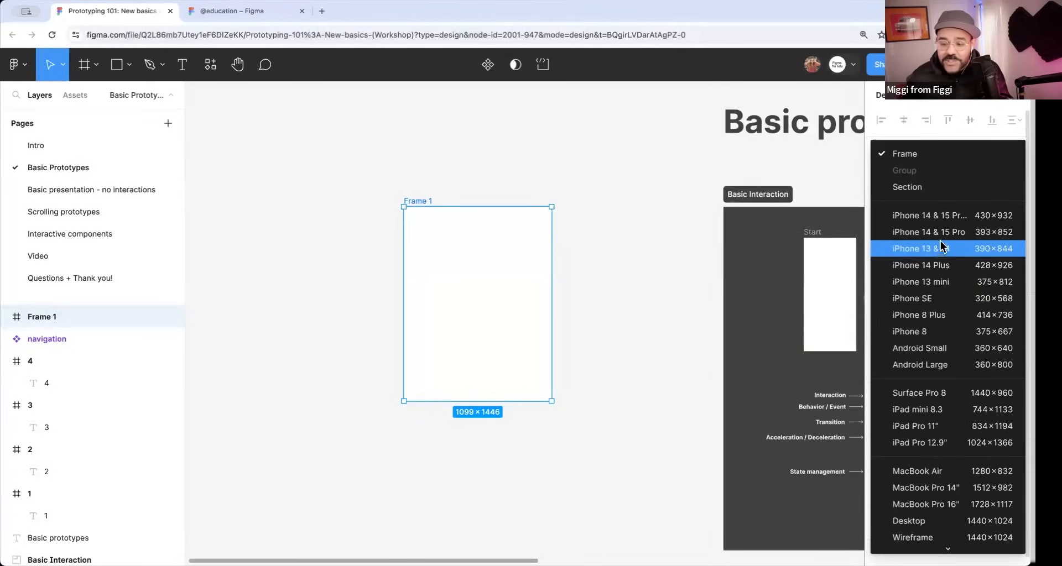
left_click(941, 216)
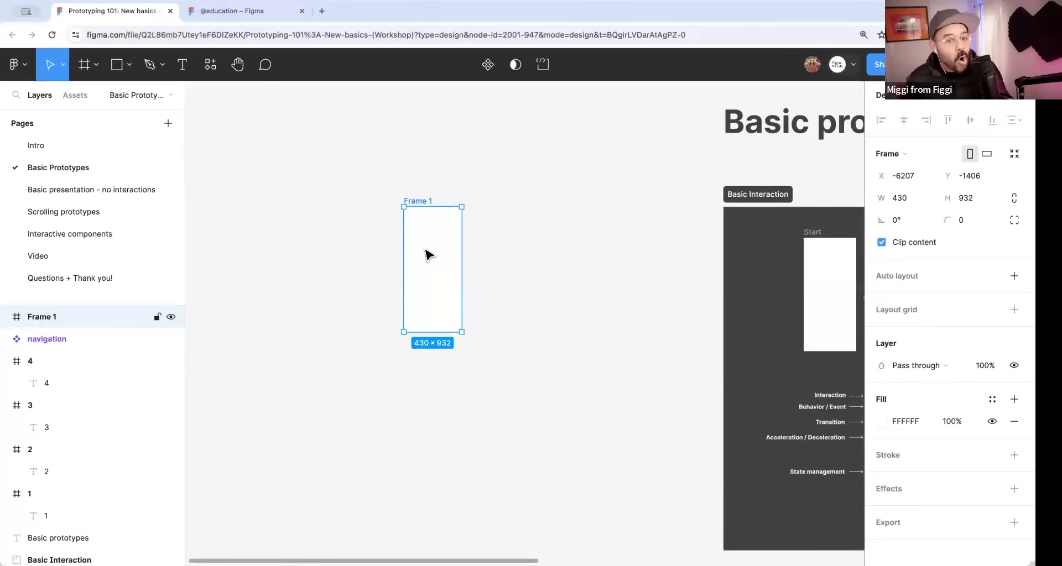
Examine the selected phone frame at several zoom levels.
key("shift+2")
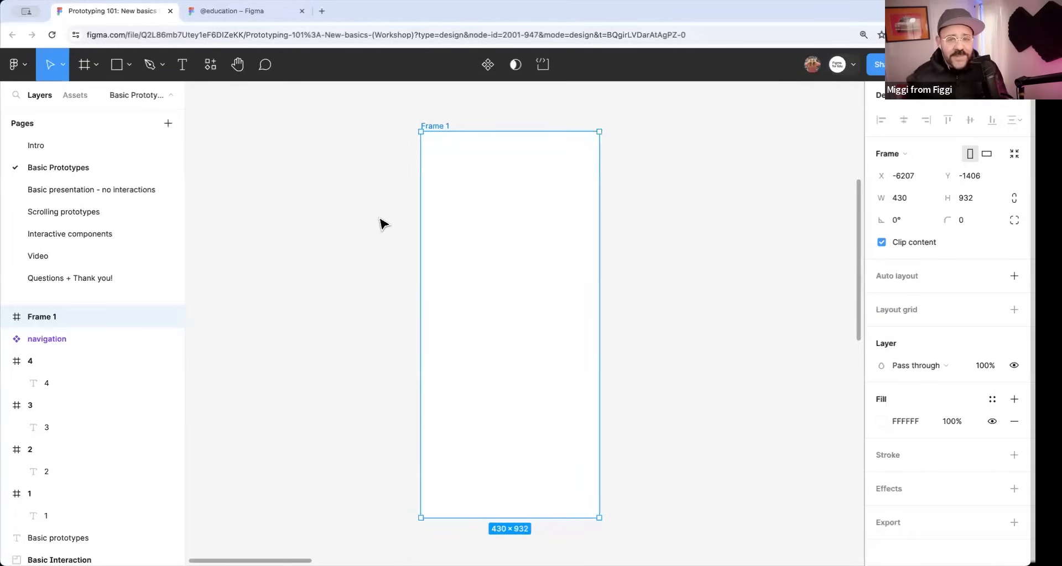
scroll(397, 237, "down", 3)
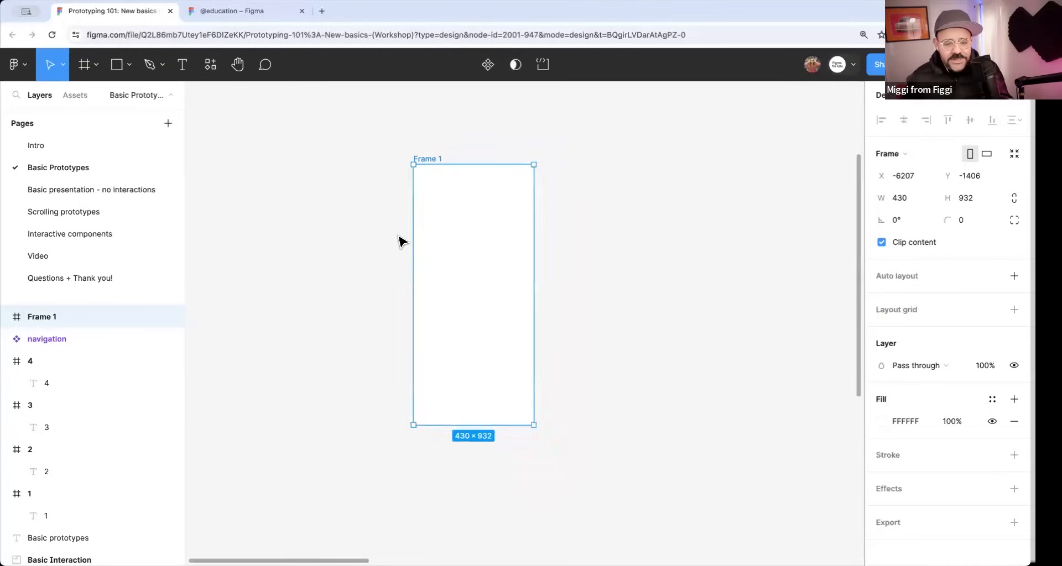
scroll(398, 241, "up", 2)
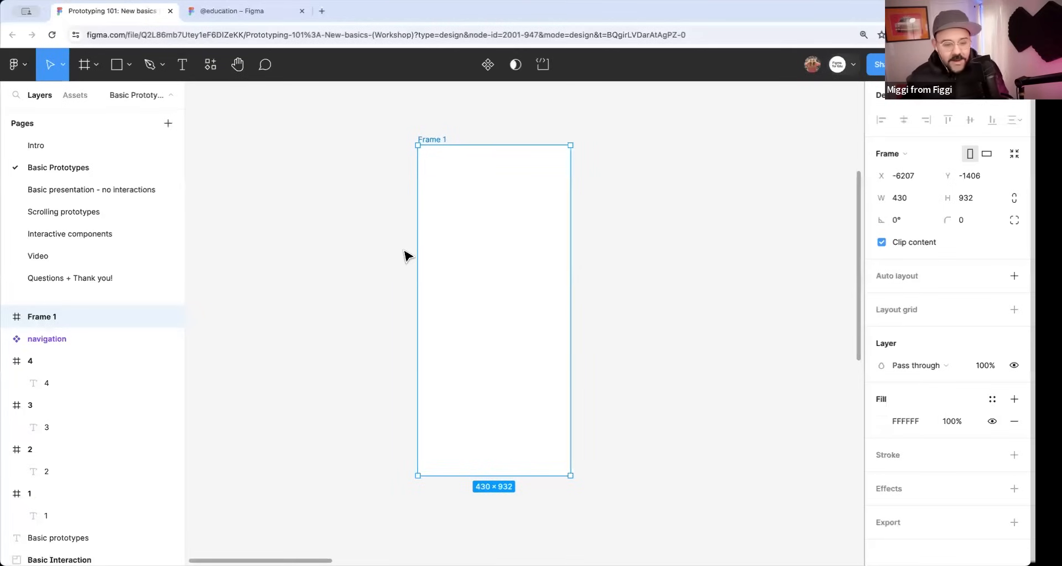
scroll(412, 252, "down", 4)
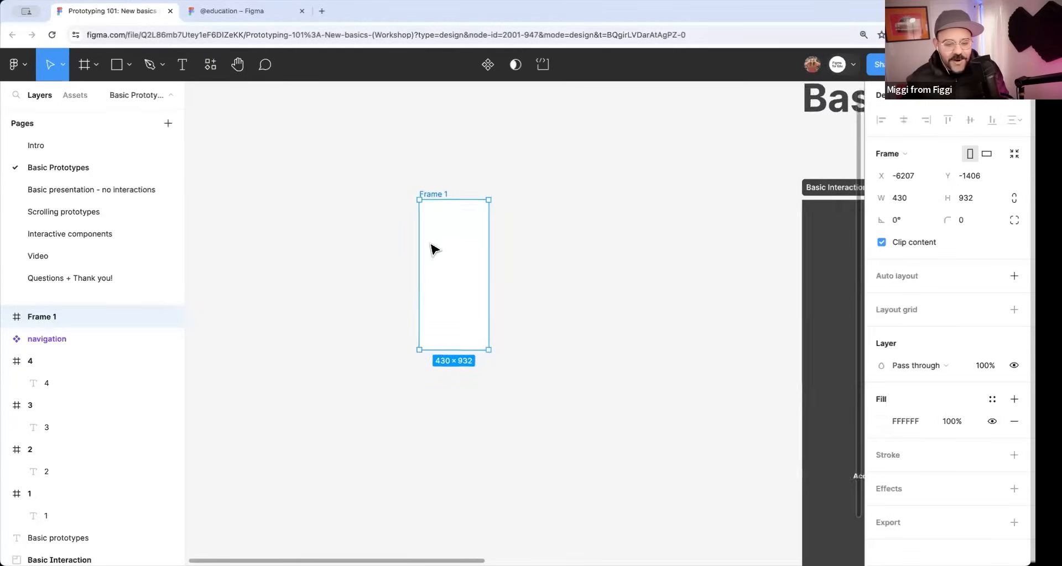
scroll(432, 250, "up", 4)
scroll(430, 252, "down", 1)
scroll(431, 253, "up", 2)
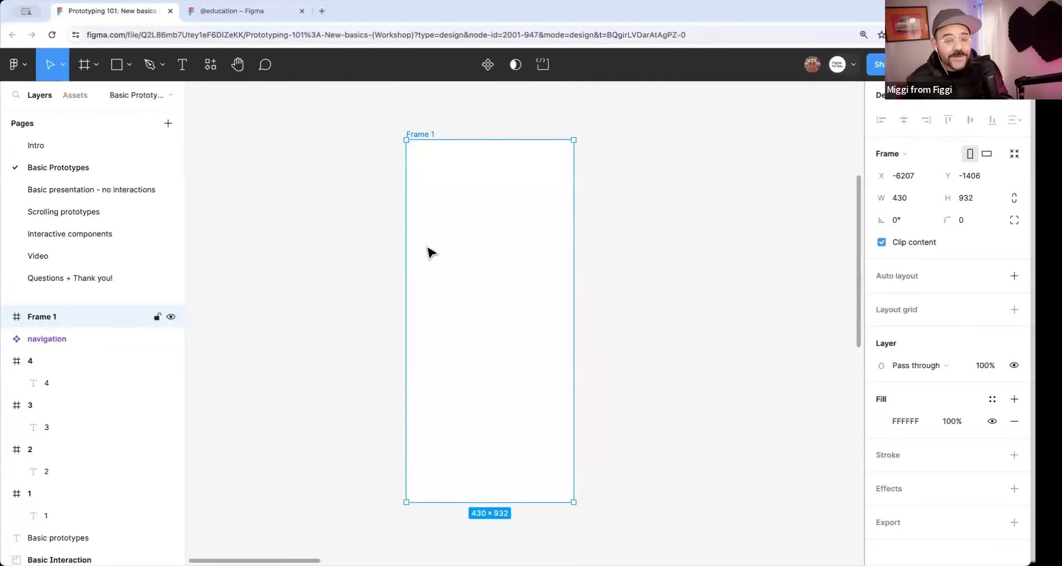
scroll(431, 253, "up", 2)
scroll(431, 253, "down", 5)
scroll(432, 252, "up", 3)
scroll(427, 247, "up", 3)
scroll(427, 248, "down", 3)
left_click_drag(434, 268, 464, 252)
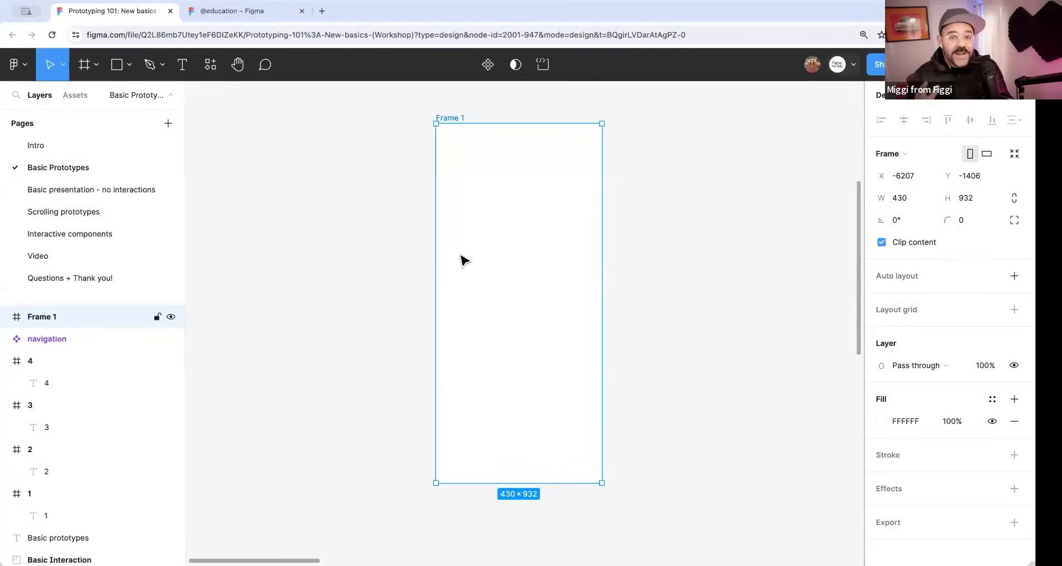
Delete the selected phone frame from the canvas.
key("Delete")
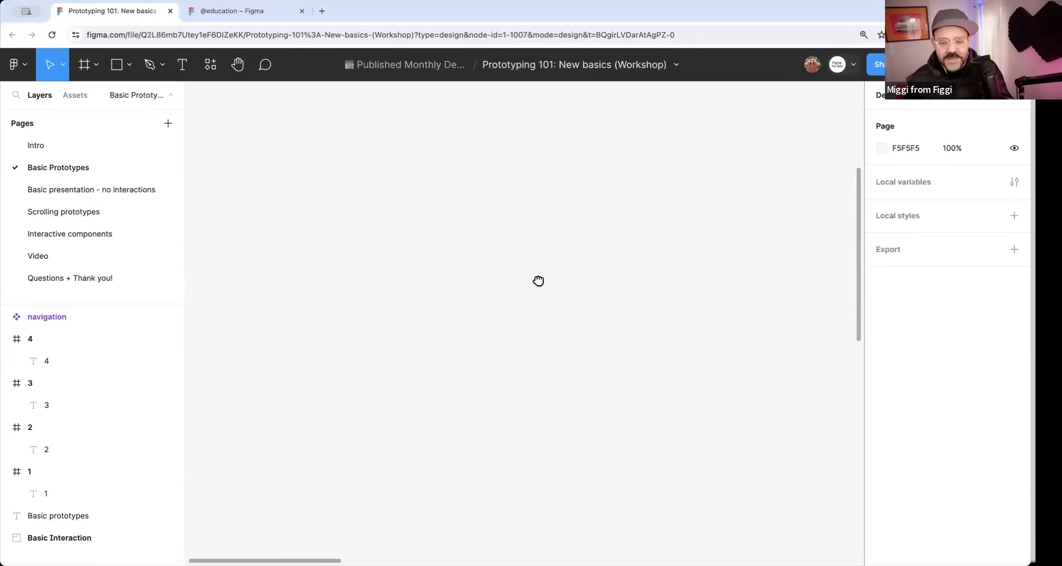
scroll(541, 280, "right", 5)
scroll(547, 260, "right", 10)
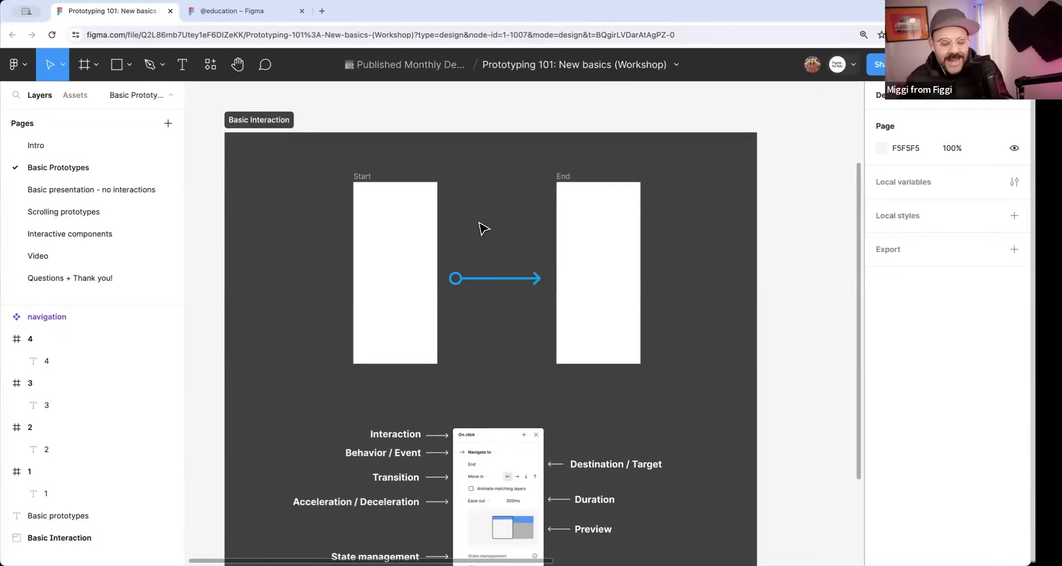
left_click_drag(466, 223, 513, 212)
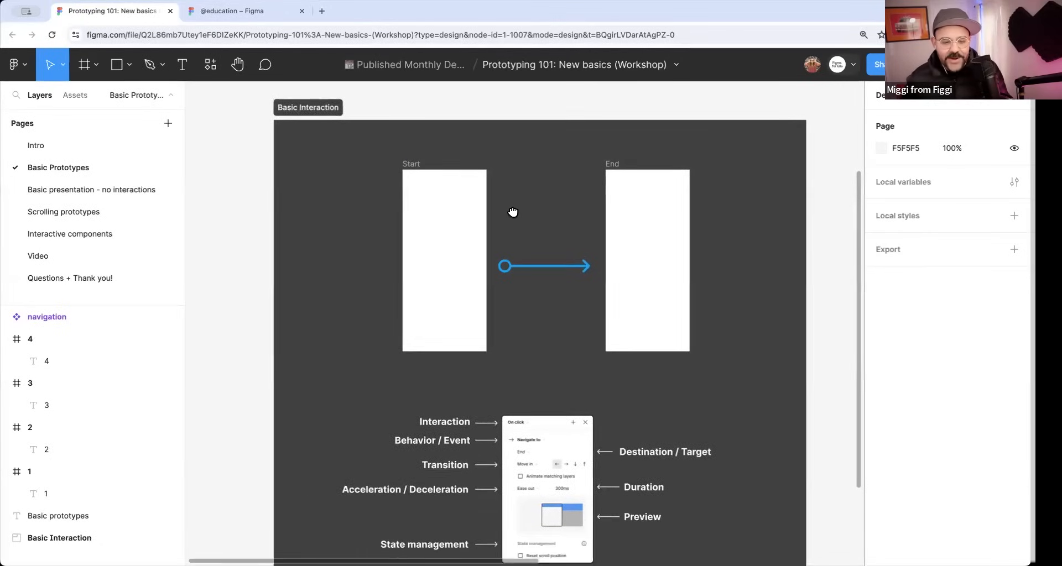
Select the Start frame and the End frame in turn in the Basic Interaction section to examine them.
left_click(465, 200)
left_click(661, 215)
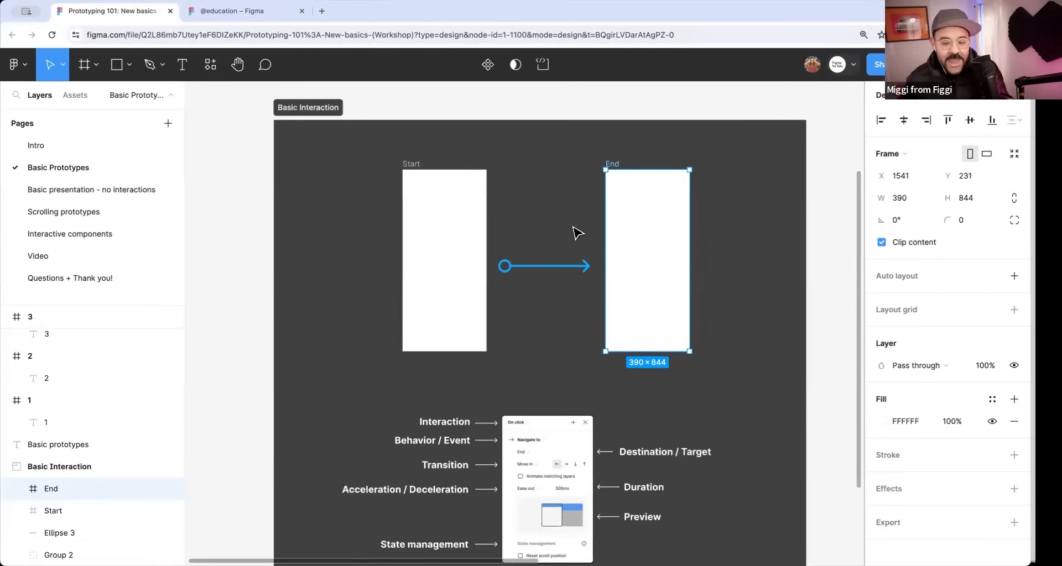
scroll(580, 221, "up", 3)
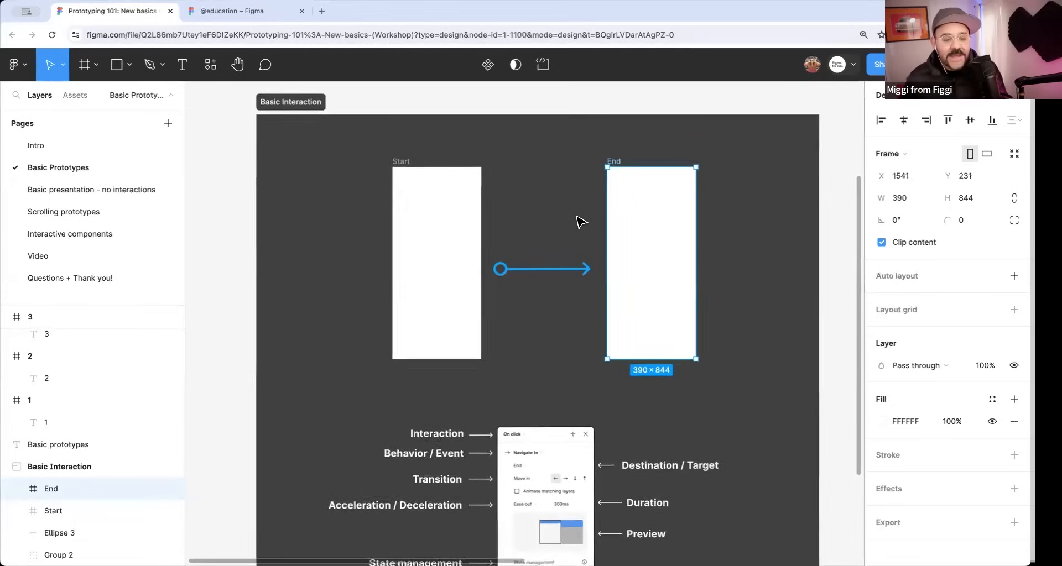
Draw a rectangle about 243 × 76 inside the Start frame and place it near its middle at X 74, Y 401.
left_click(450, 231)
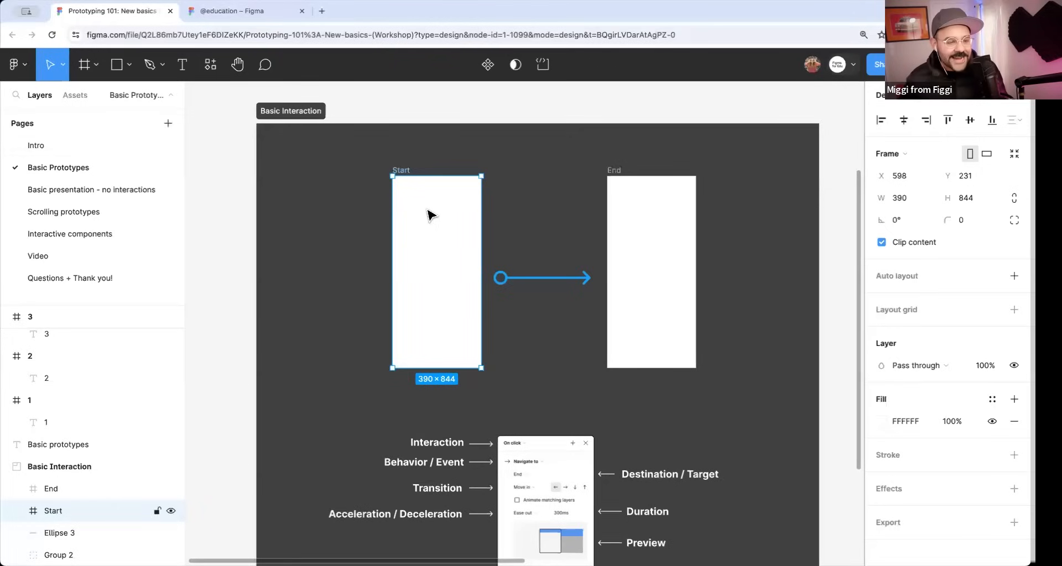
left_click(126, 64)
left_click(125, 99)
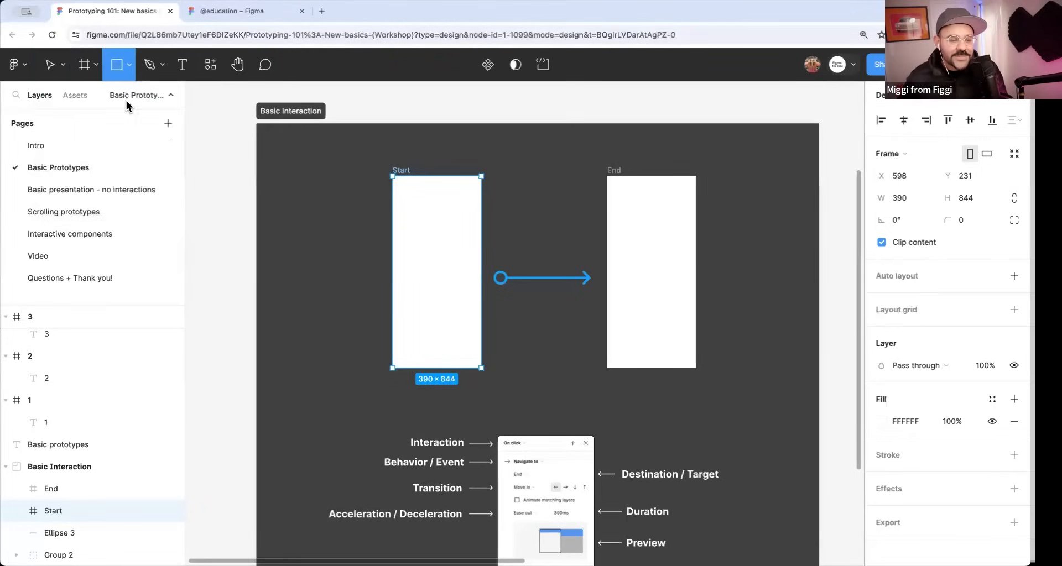
left_click_drag(412, 251, 437, 276)
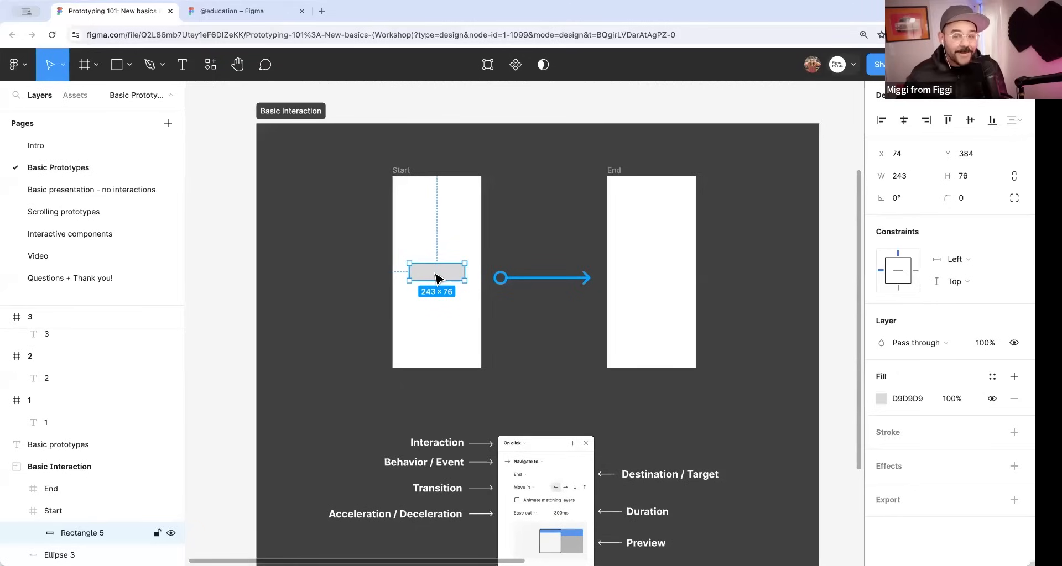
scroll(436, 276, "up", 3)
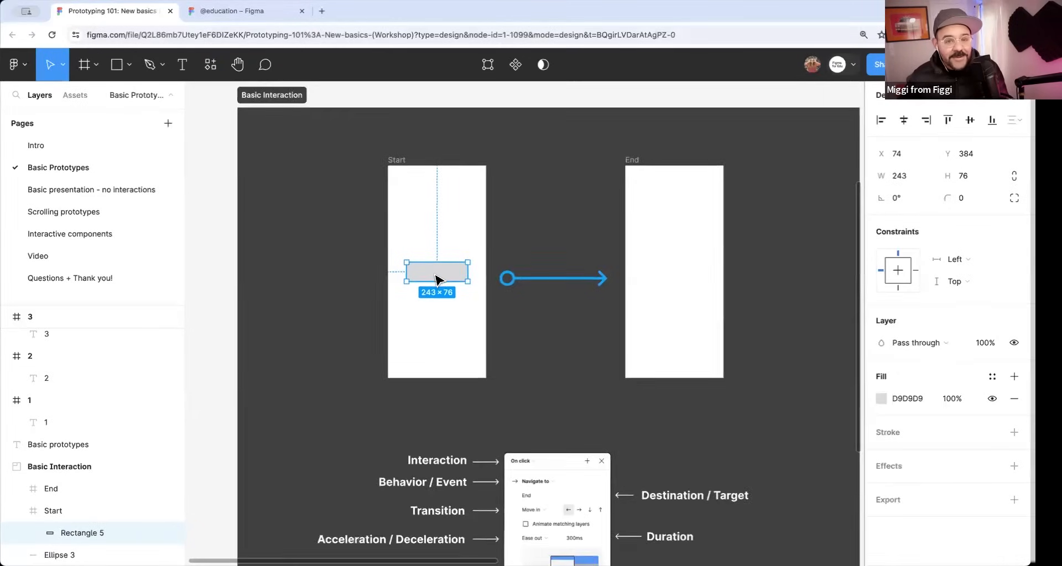
scroll(437, 279, "down", 1)
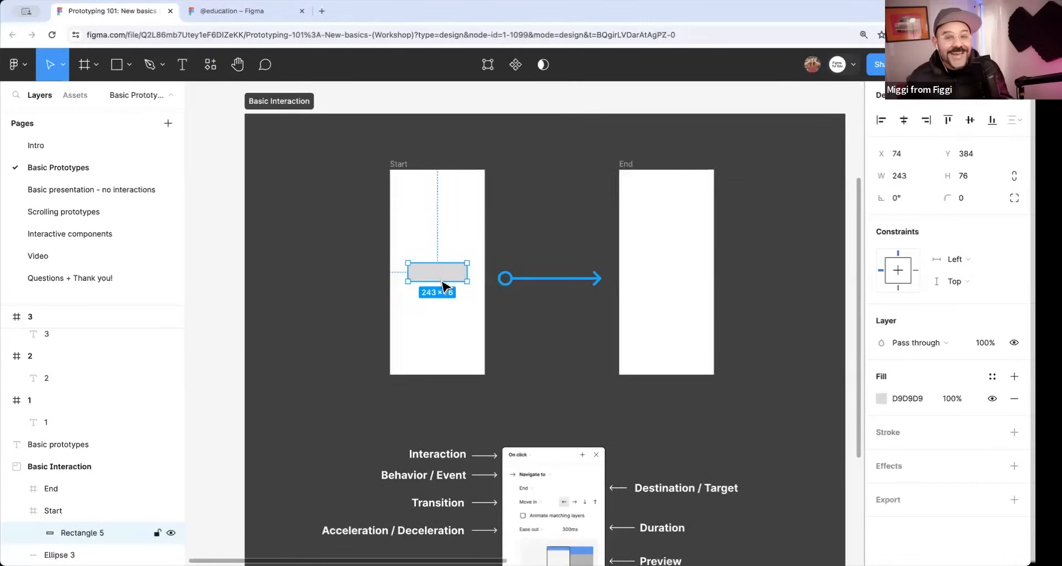
scroll(487, 288, "right", 2)
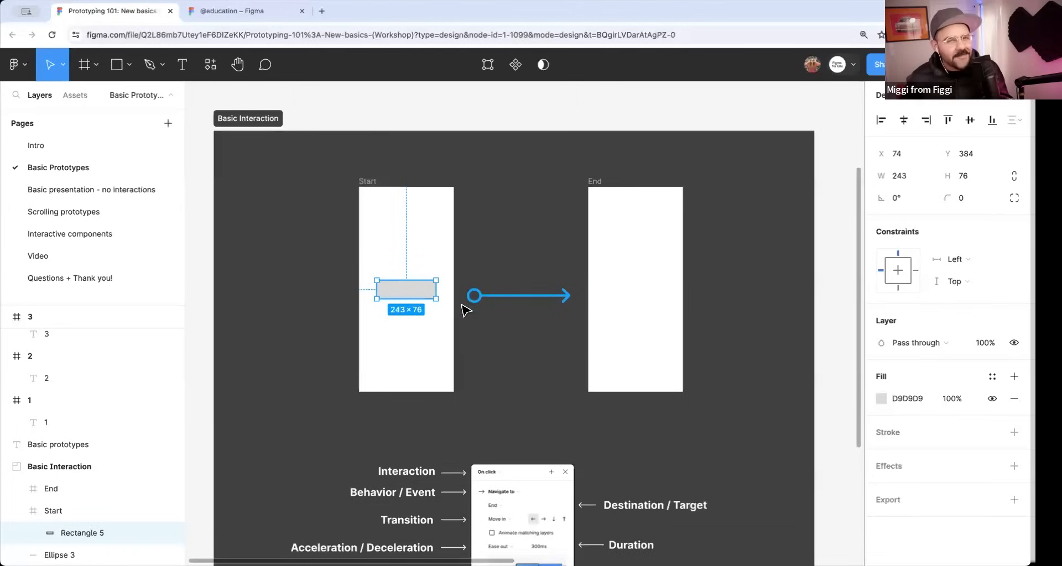
left_click_drag(410, 291, 414, 303)
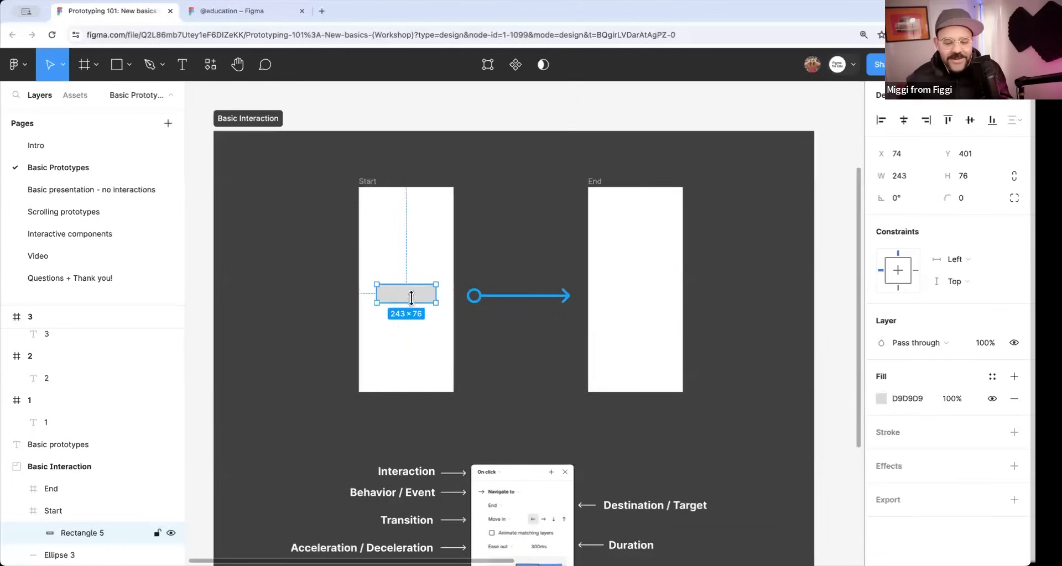
Change the fill of the rectangle in the Start frame to red, F12B2B.
left_click(882, 398)
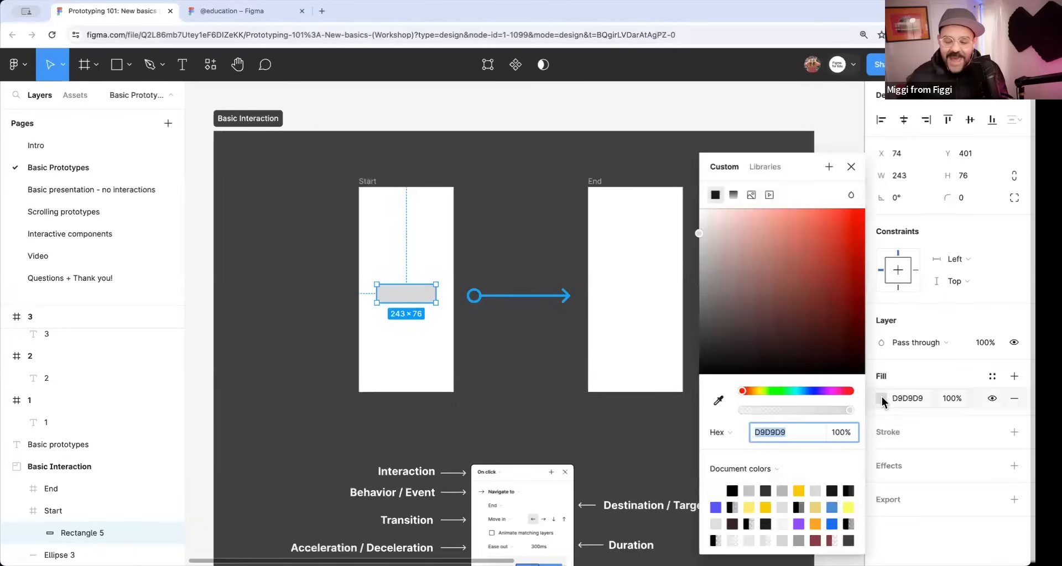
left_click(835, 218)
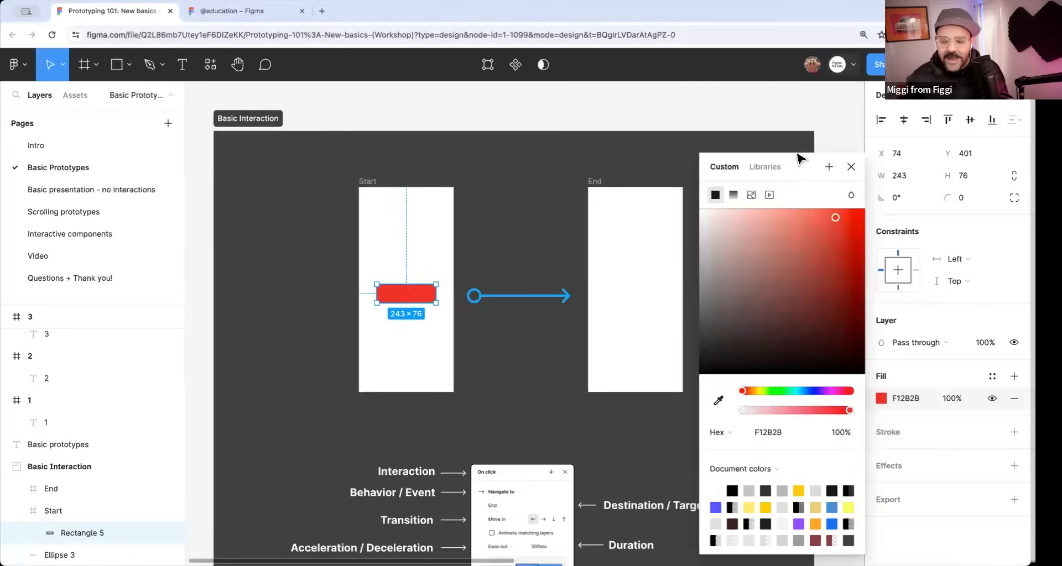
left_click(851, 167)
scroll(579, 293, "left", 2)
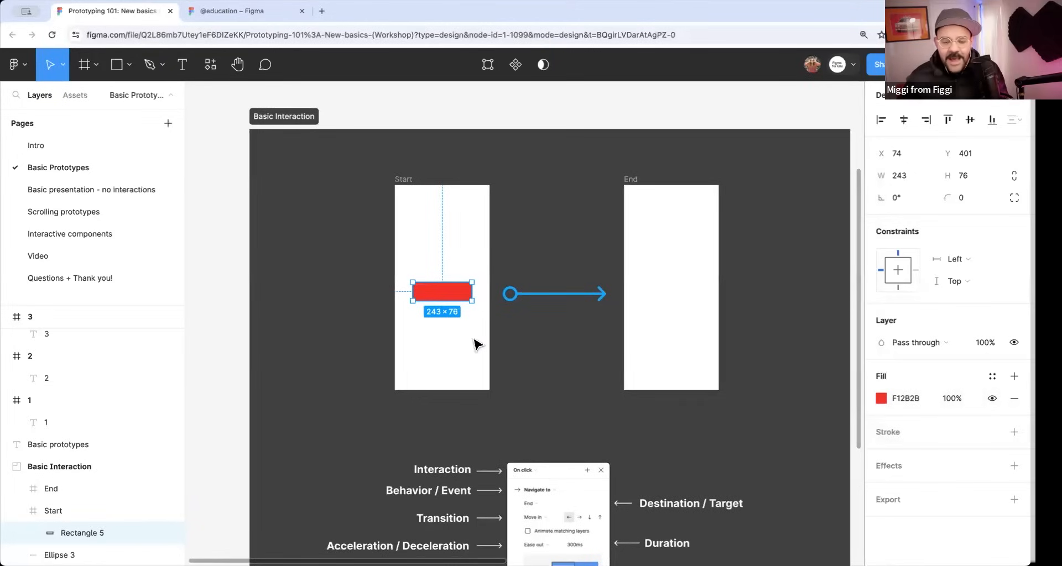
left_click(656, 282)
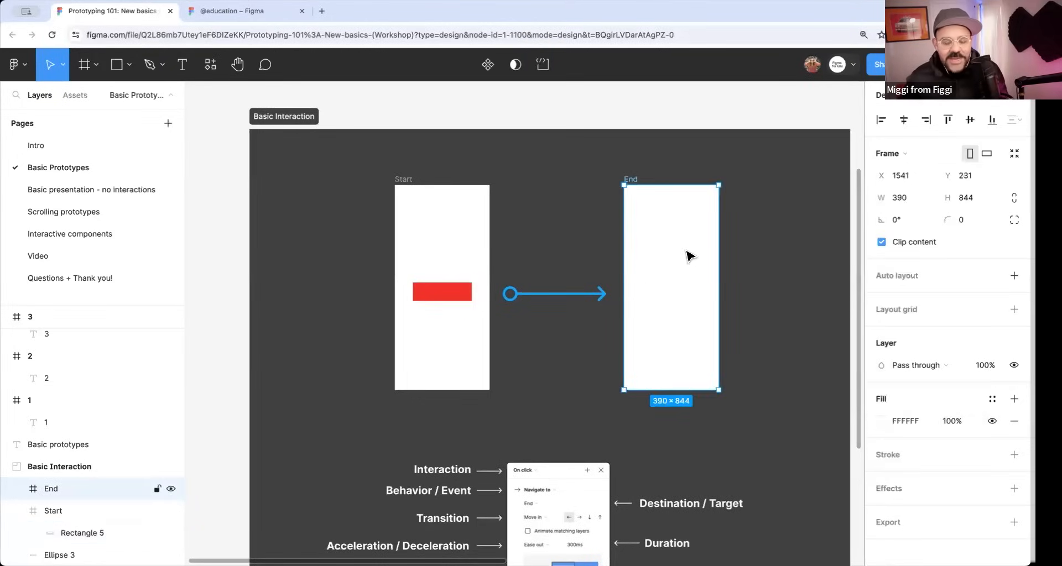
key("ctrl+v")
left_click_drag(672, 283, 671, 199)
left_click_drag(676, 304, 710, 313)
left_click_drag(641, 299, 635, 299)
key("Delete")
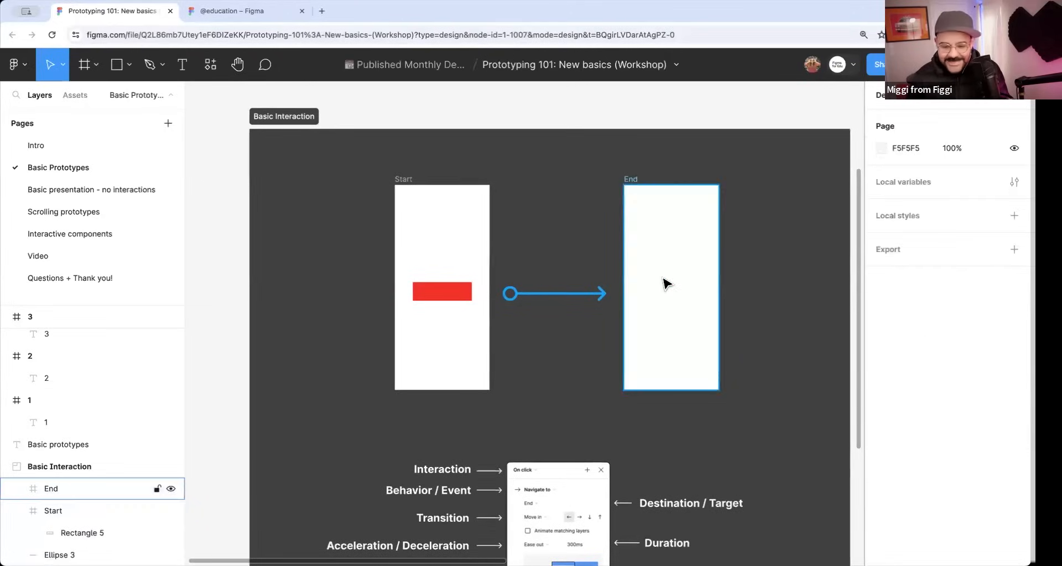
Copy the red rectangle from the Start frame into the End frame and enlarge it to about 289 × 702 at X 51, Y 71.
left_click(415, 295)
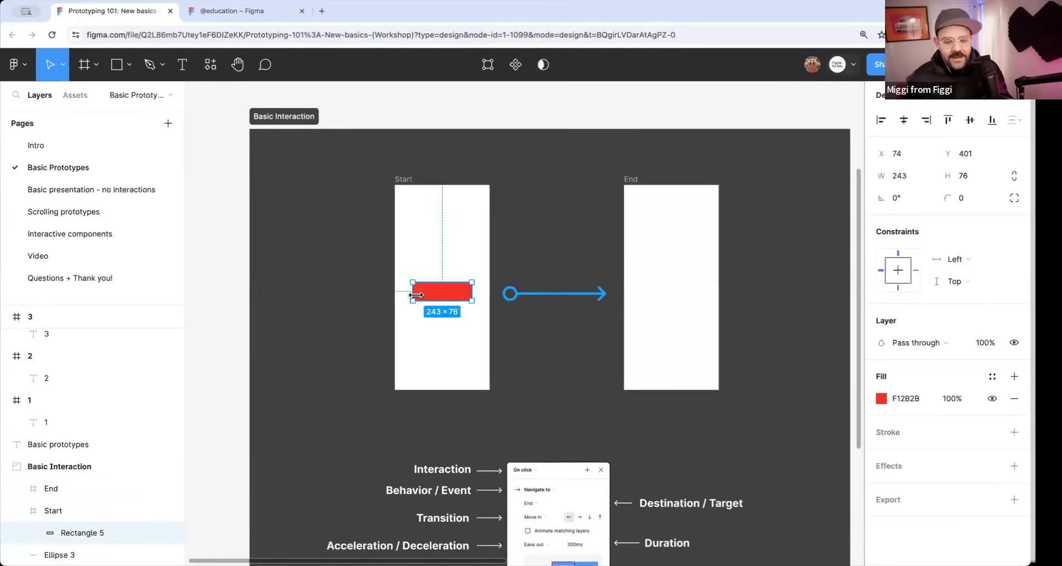
left_click(683, 290)
key("ctrl+v")
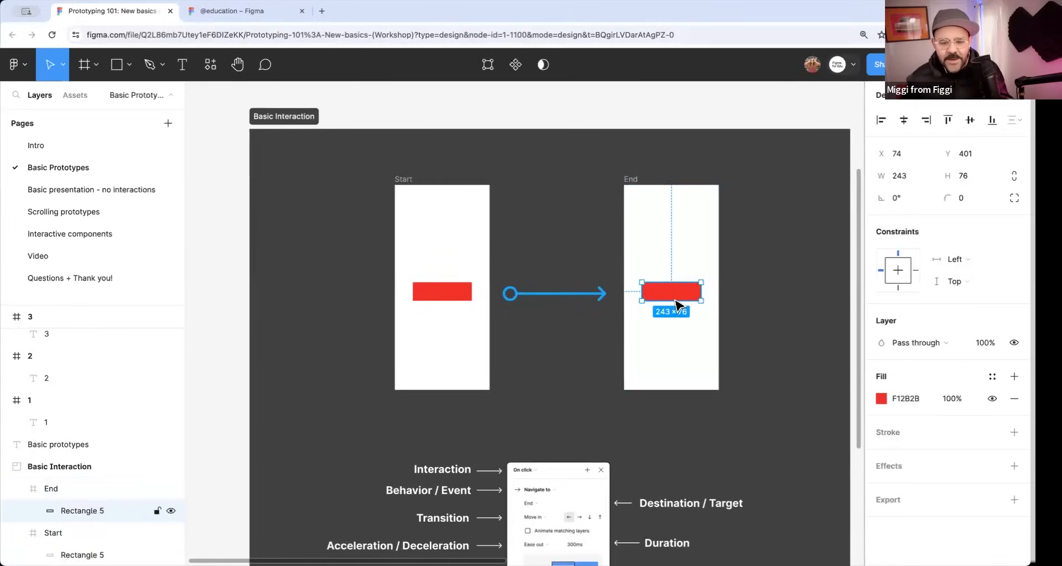
left_click_drag(676, 275, 676, 206)
left_click_drag(698, 256, 707, 259)
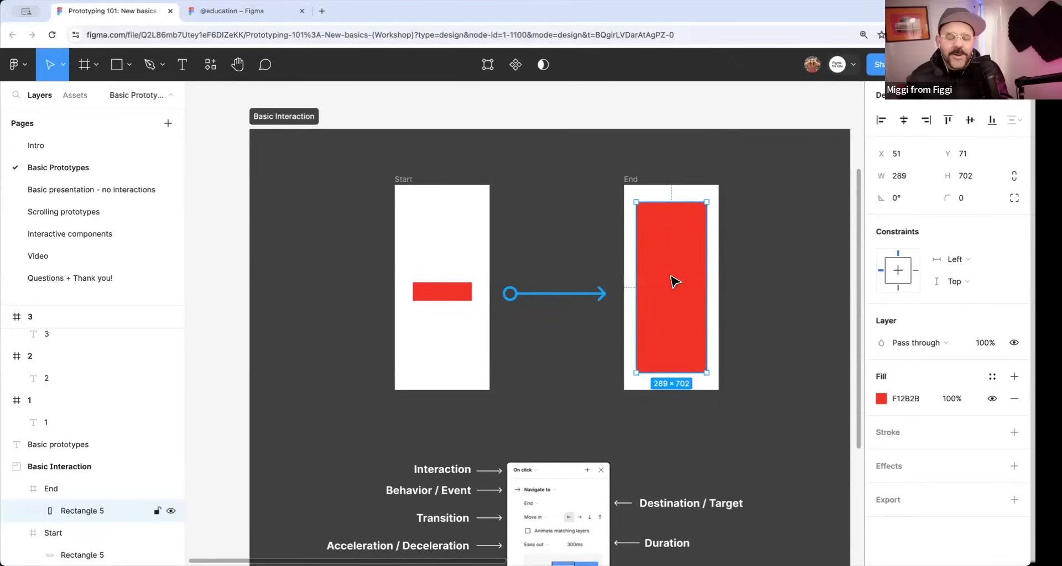
Change the fill of the large rectangle in the End frame to blue and deselect it.
left_click(881, 399)
left_click(808, 391)
left_click_drag(828, 274, 837, 220)
left_click(698, 275)
left_click(743, 258)
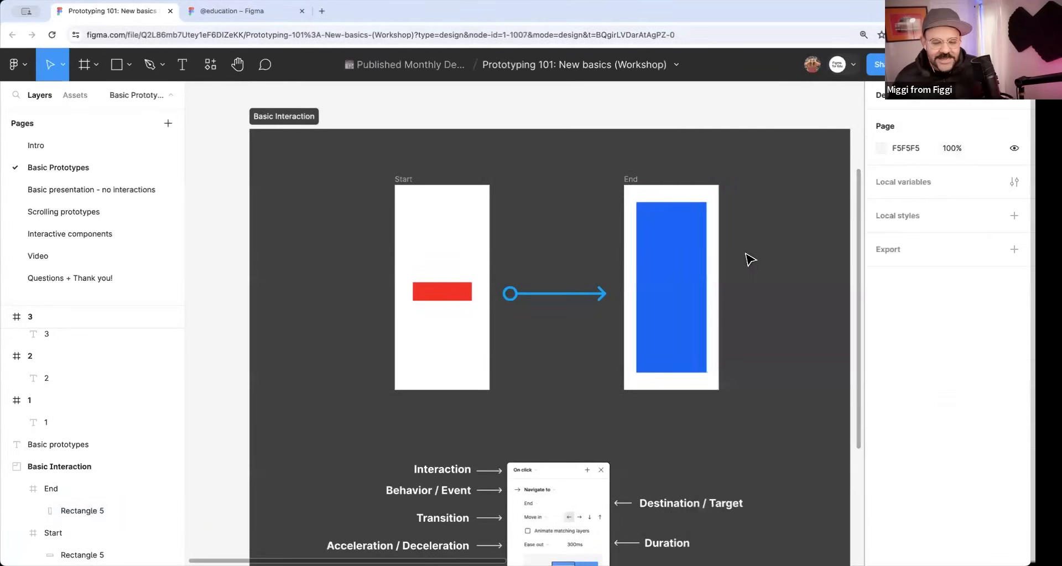
Select the red rectangle in the Start frame and show its prototype properties.
scroll(725, 265, "right", 2)
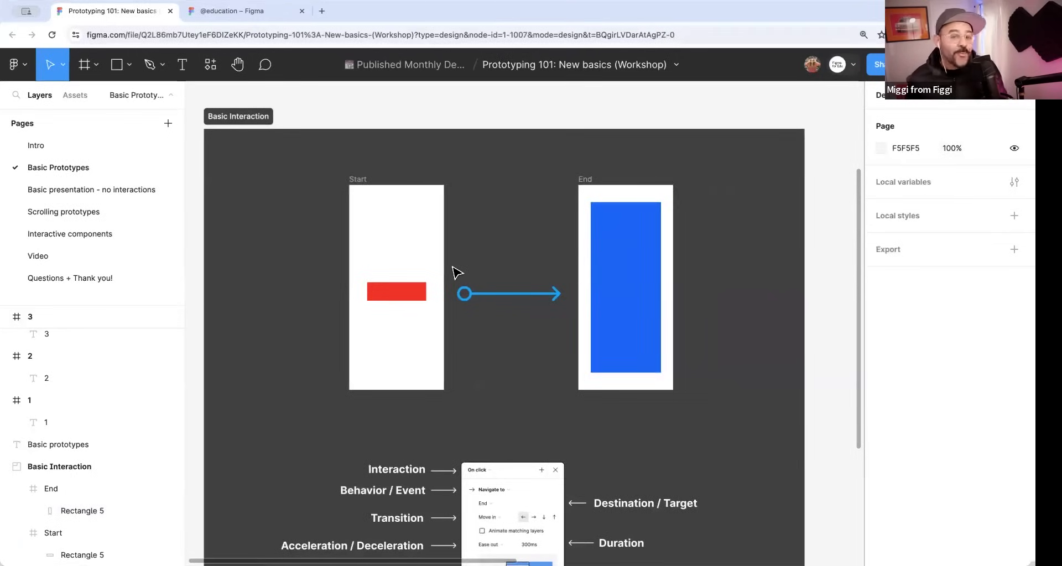
scroll(453, 267, "down", 2)
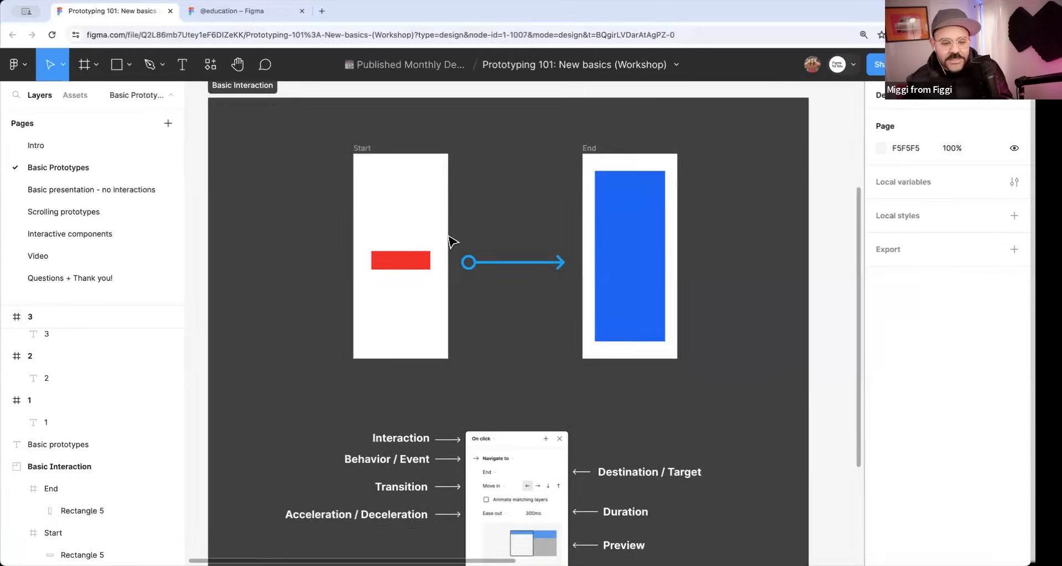
left_click(360, 149)
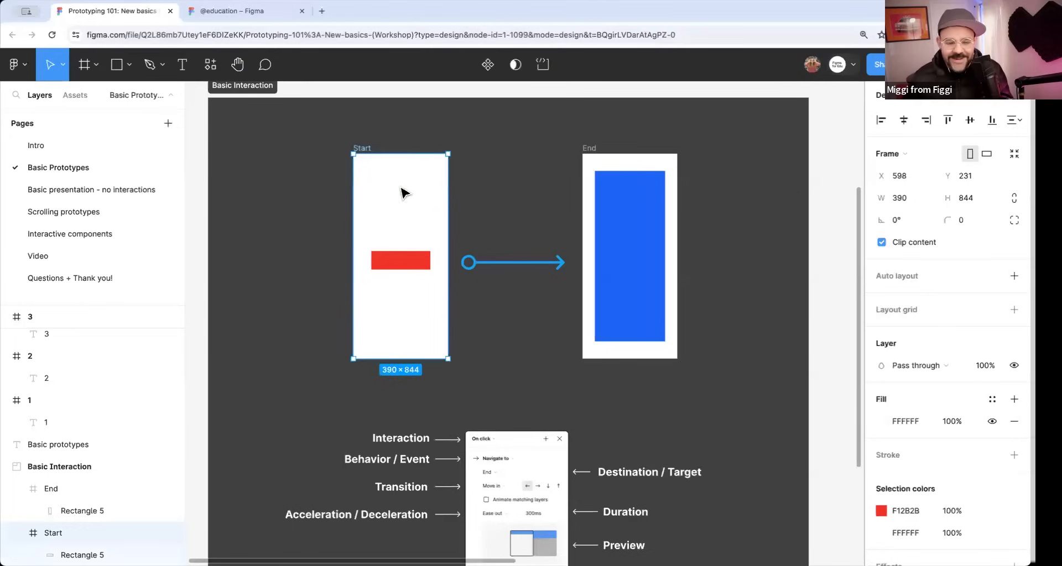
left_click(403, 261)
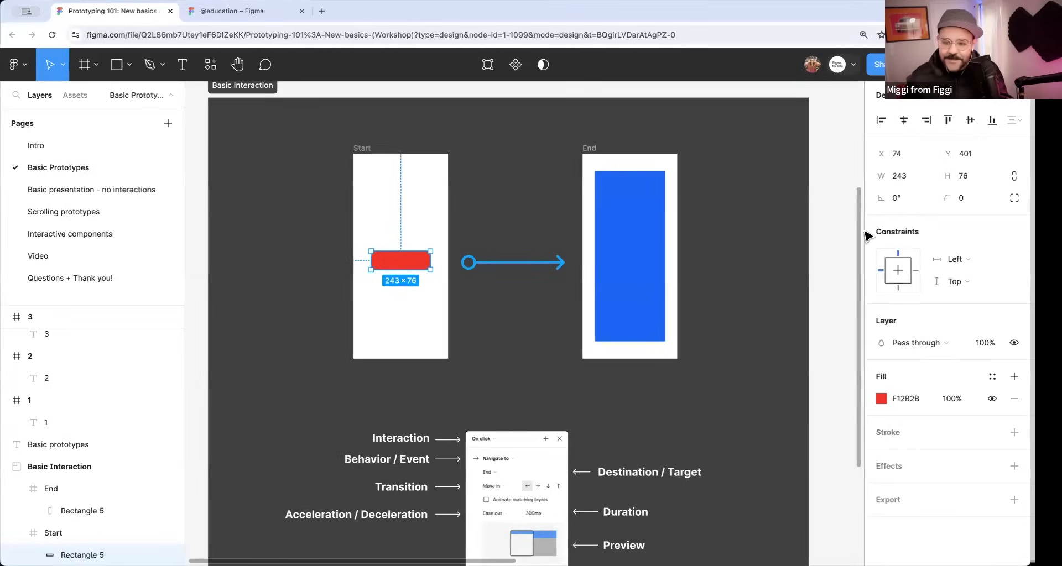
left_click(943, 107)
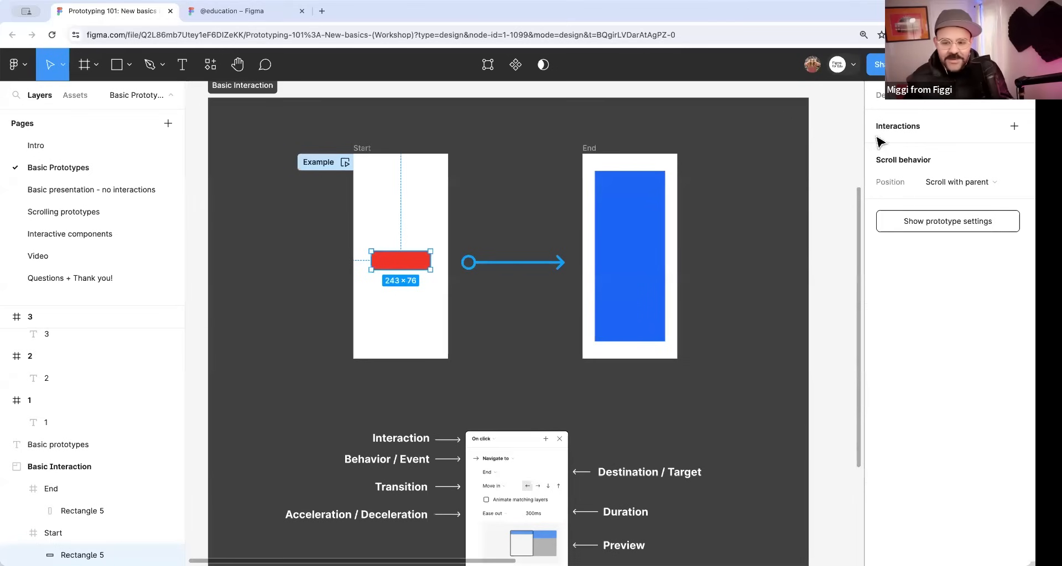
Switch repeatedly between the Design and Prototype properties of the red rectangle to compare them, finishing in Prototype.
left_click(900, 107)
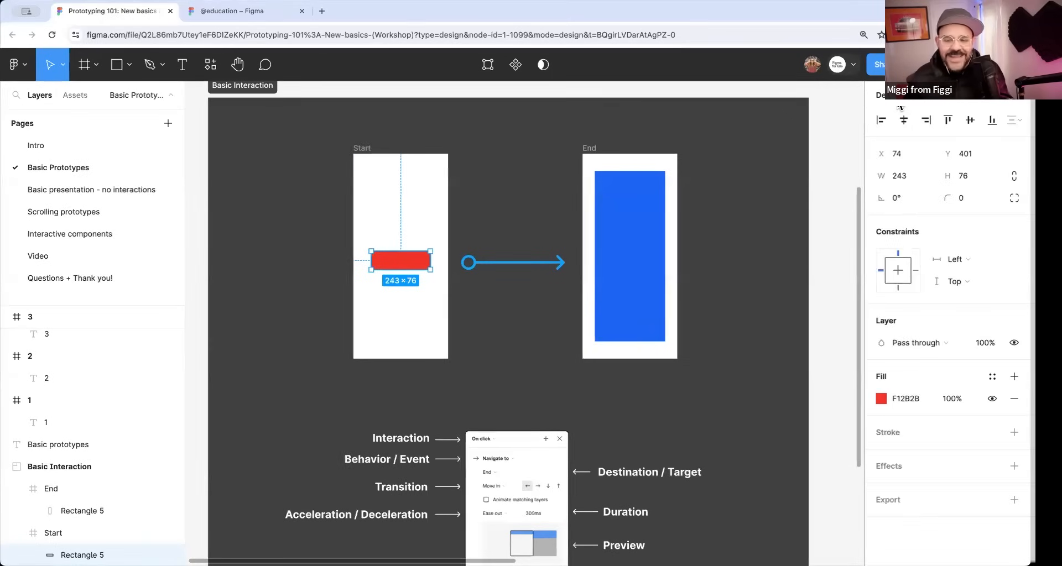
left_click(947, 107)
left_click(894, 101)
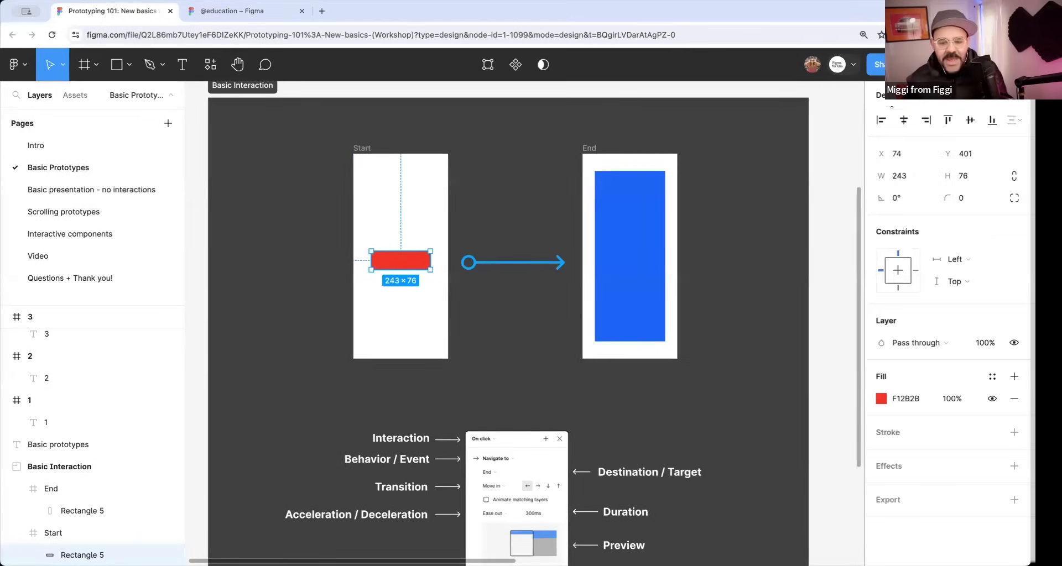
left_click(935, 107)
left_click(897, 105)
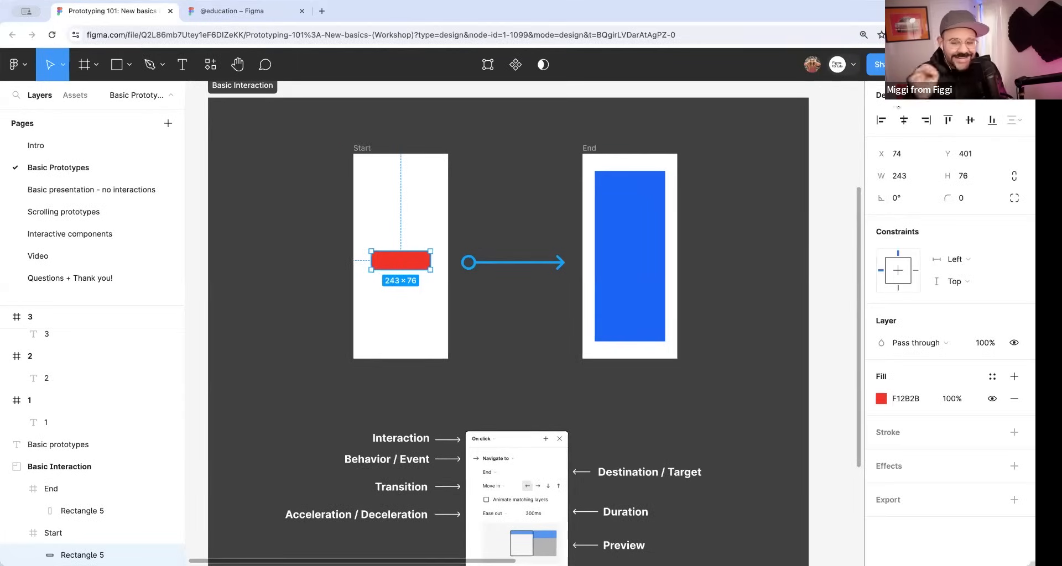
left_click(898, 105)
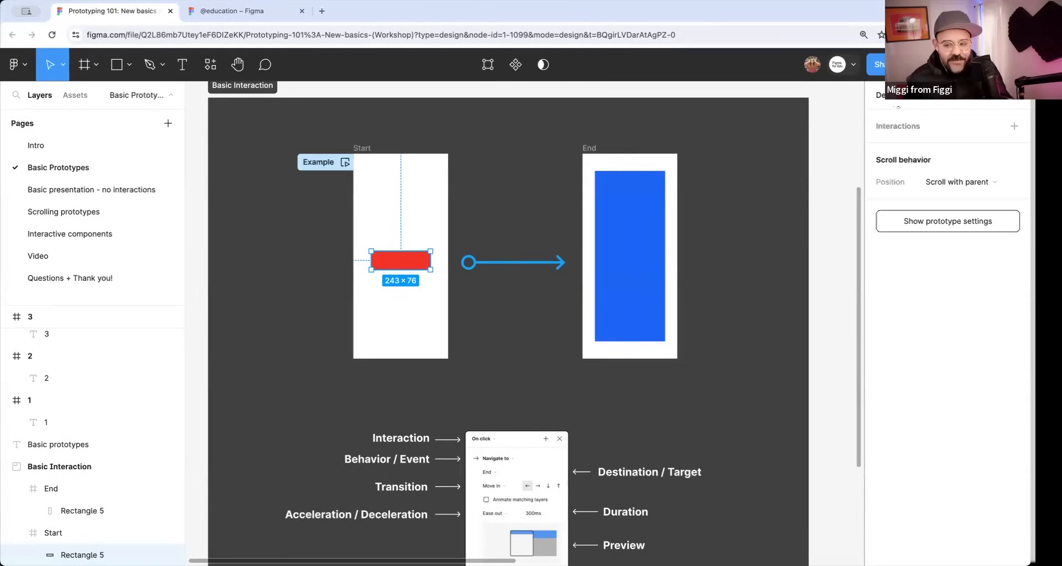
key("shift+e")
key("shift+e")
key("shift+e")
key("shift+e")
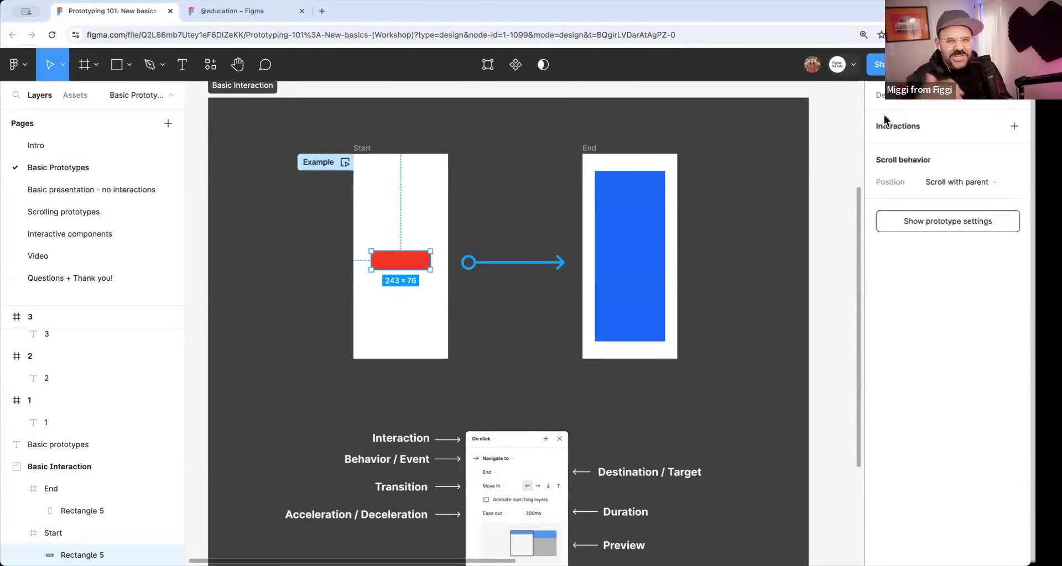
key("shift+e")
key("shift+e")
key("shift+e")
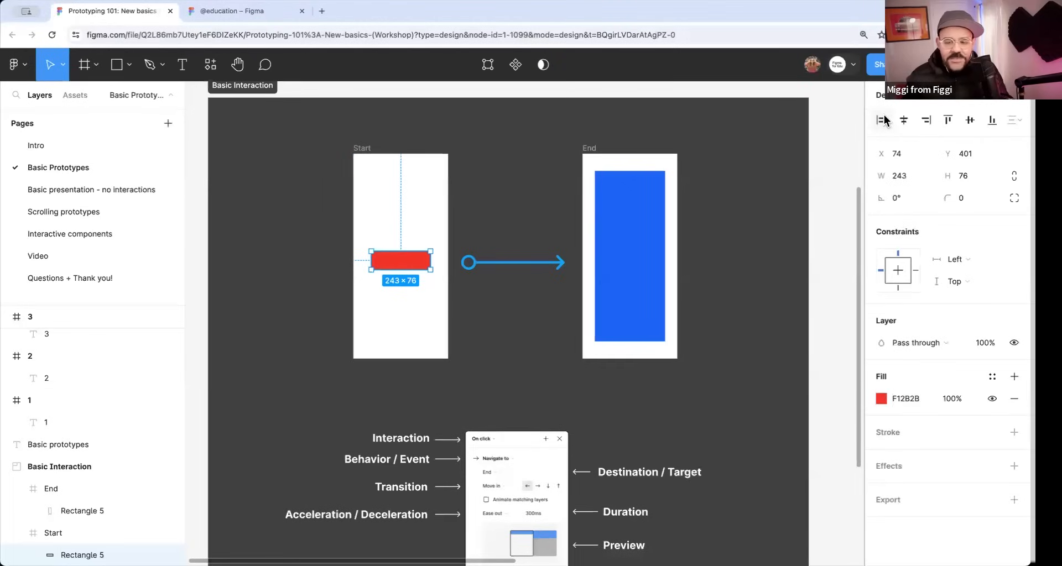
key("shift+e")
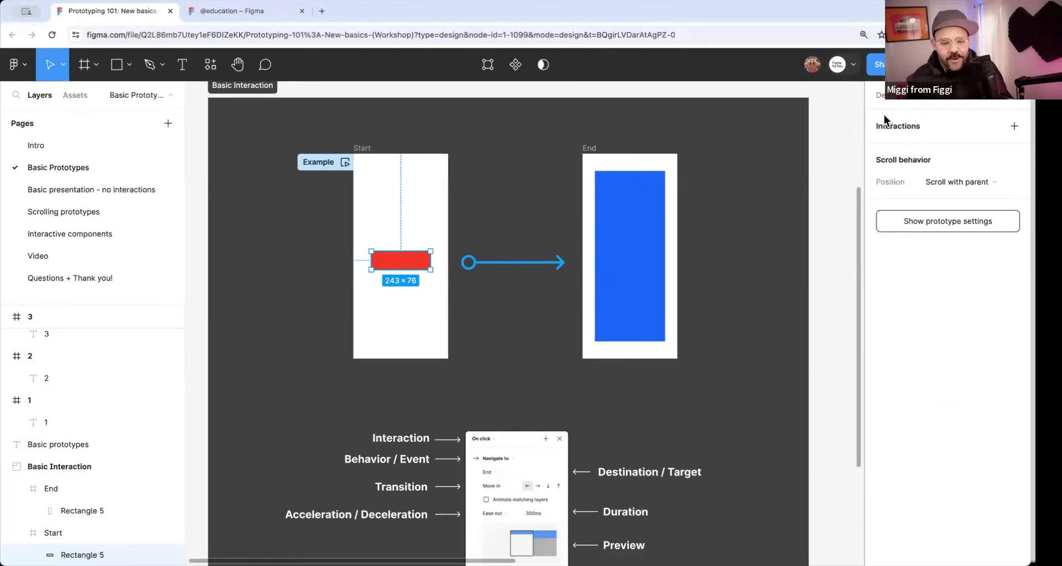
Connect the red rectangle in the Start frame to the End frame and move the interaction details into the gap between the frames.
mouse_move(431, 261)
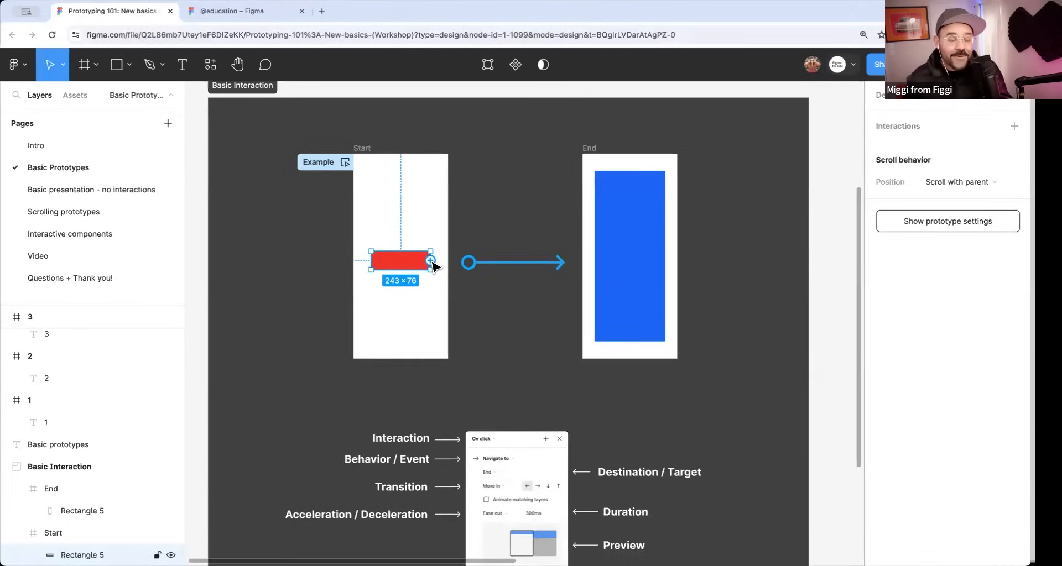
left_click_drag(431, 259, 590, 287)
scroll(449, 277, "up", 2)
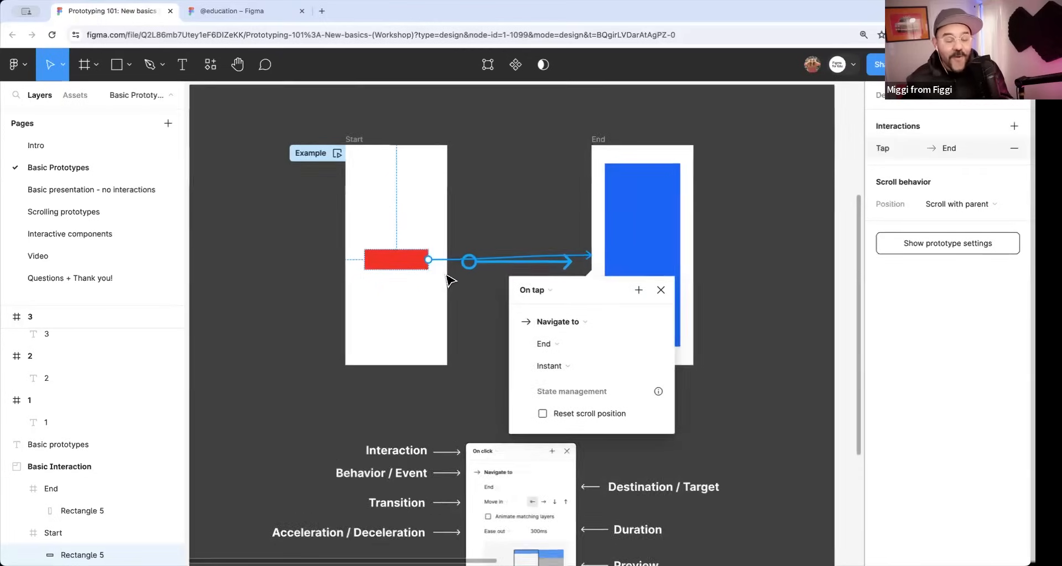
scroll(439, 278, "up", 2)
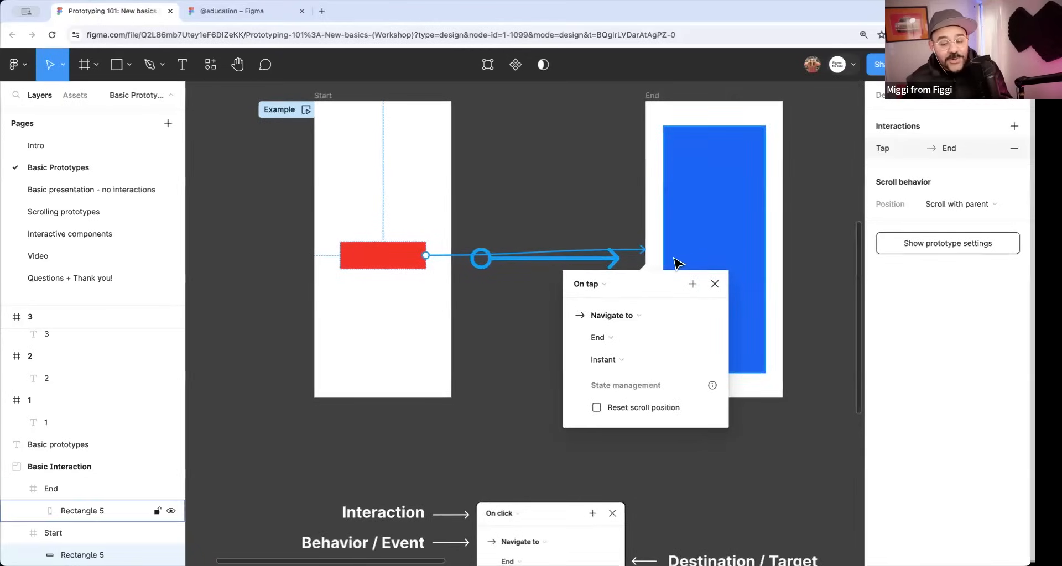
left_click_drag(650, 308, 568, 331)
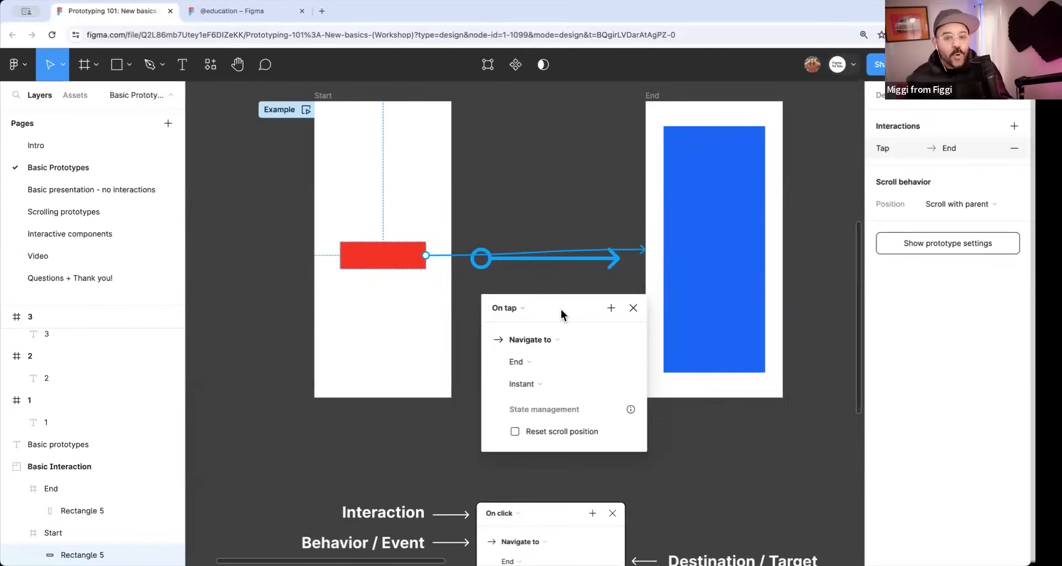
left_click_drag(560, 309, 535, 291)
Examine the trigger, destination and animation options in the interaction details of the red rectangle.
scroll(548, 316, "down", 2)
scroll(549, 310, "down", 5)
scroll(554, 324, "up", 3)
left_click_drag(536, 310, 496, 177)
left_click(505, 178)
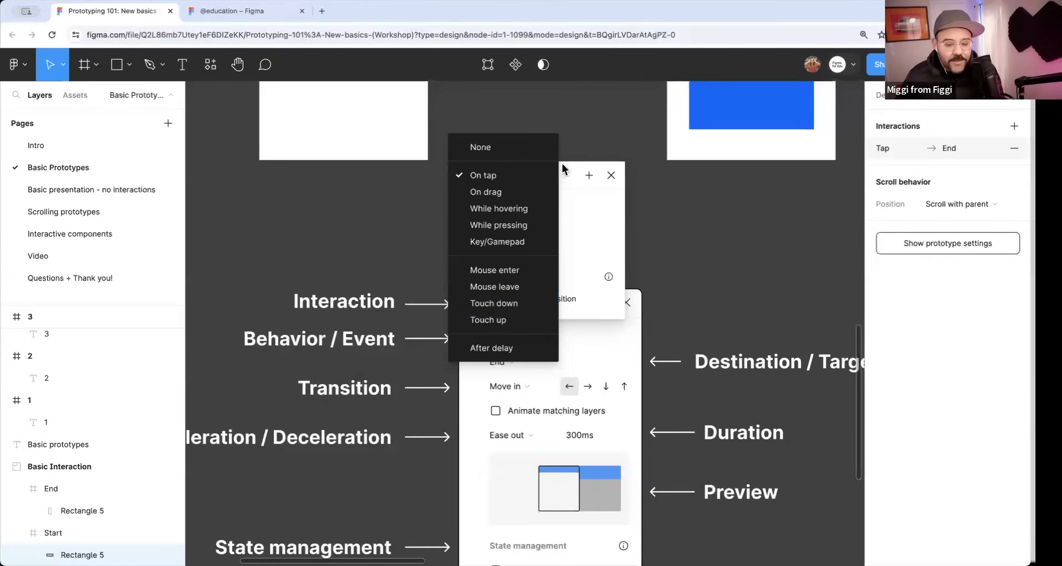
left_click(542, 175)
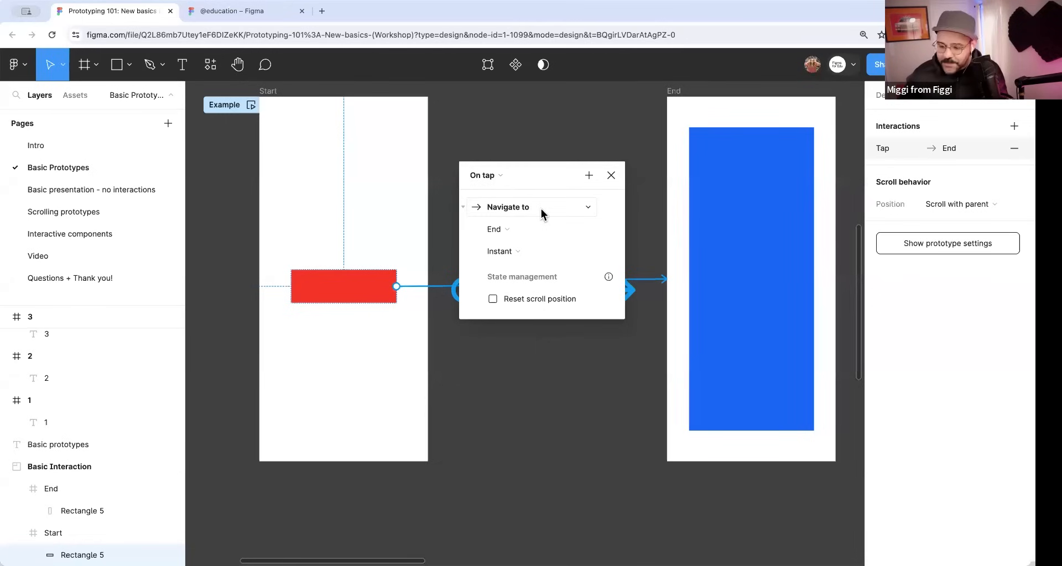
left_click(507, 232)
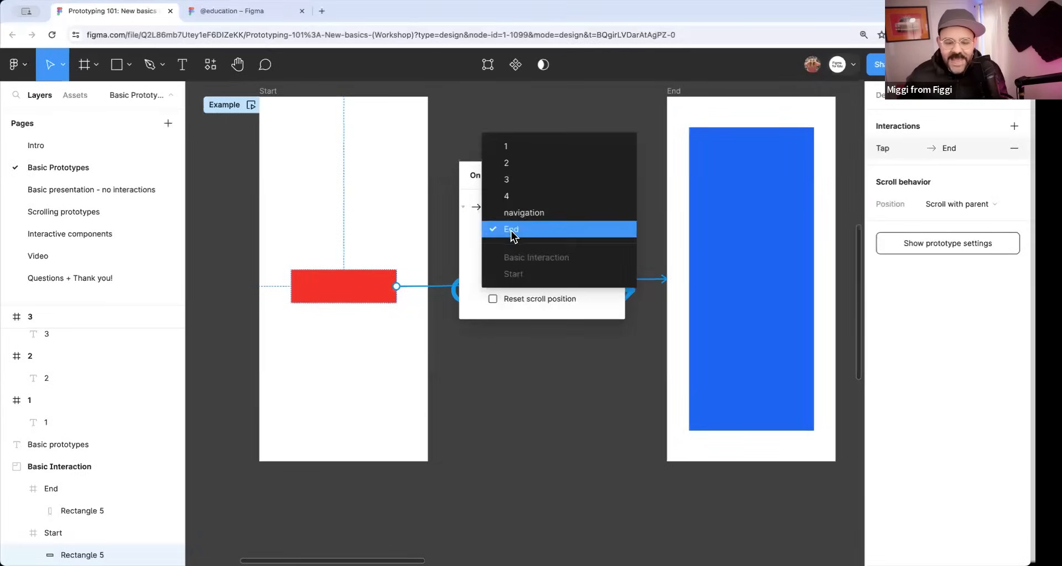
left_click(524, 231)
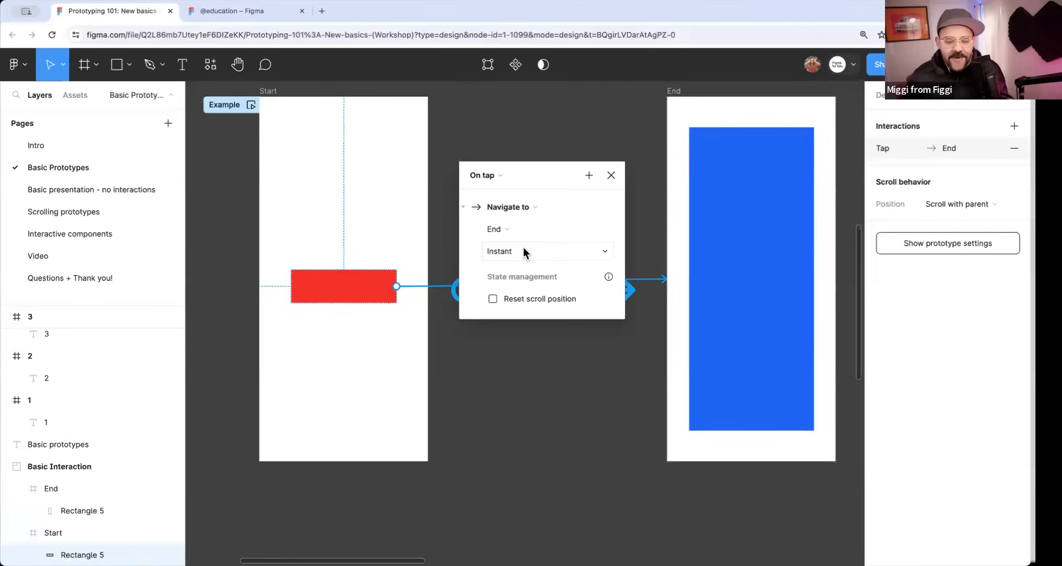
left_click(525, 252)
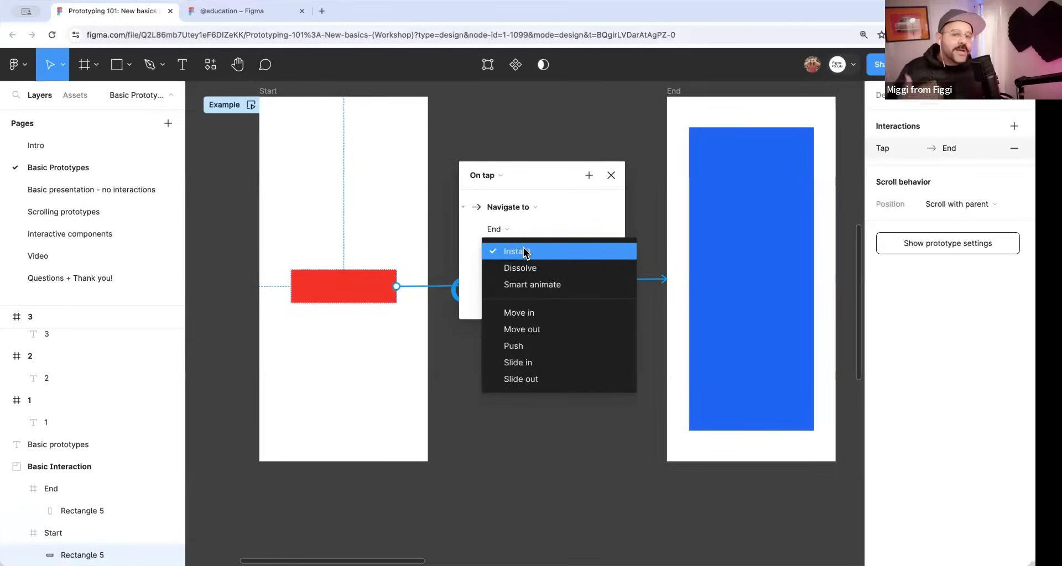
left_click(610, 176)
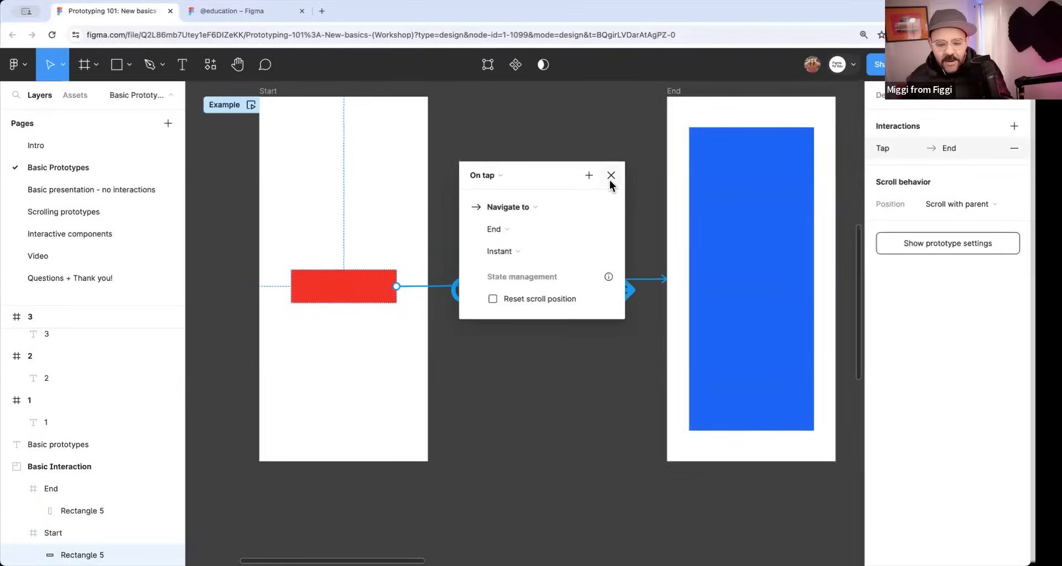
Close the interaction details and delete the prototype connection between the red rectangle and the End frame.
left_click(611, 177)
scroll(623, 209, "down", 3)
scroll(624, 209, "down", 3)
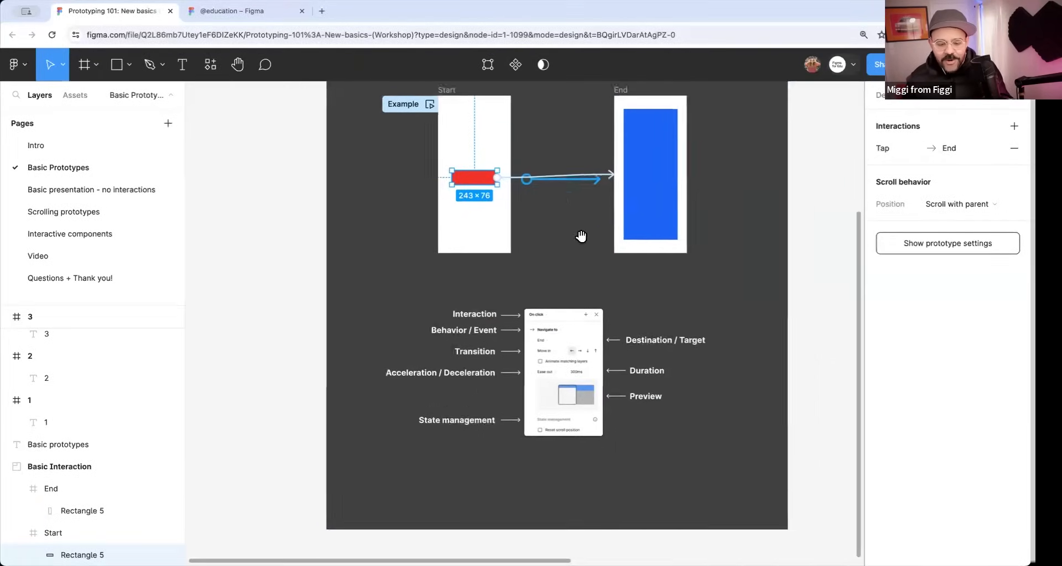
left_click(585, 172)
key("Delete")
Examine the labelled interaction diagram below the frames, from Interaction and Transition to Duration and State management, and return to the Start and End frames.
mouse_move(559, 334)
left_mouse_down()
mouse_move(542, 273)
mouse_move(478, 282)
left_mouse_up()
scroll(533, 285, "up", 5)
scroll(429, 265, "up", 3)
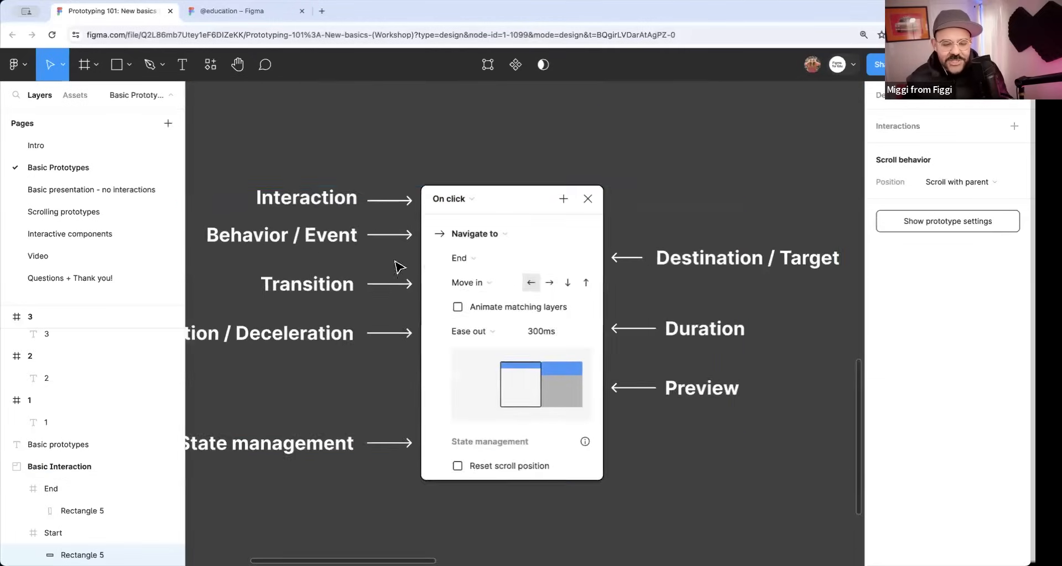
scroll(488, 249, "down", 1)
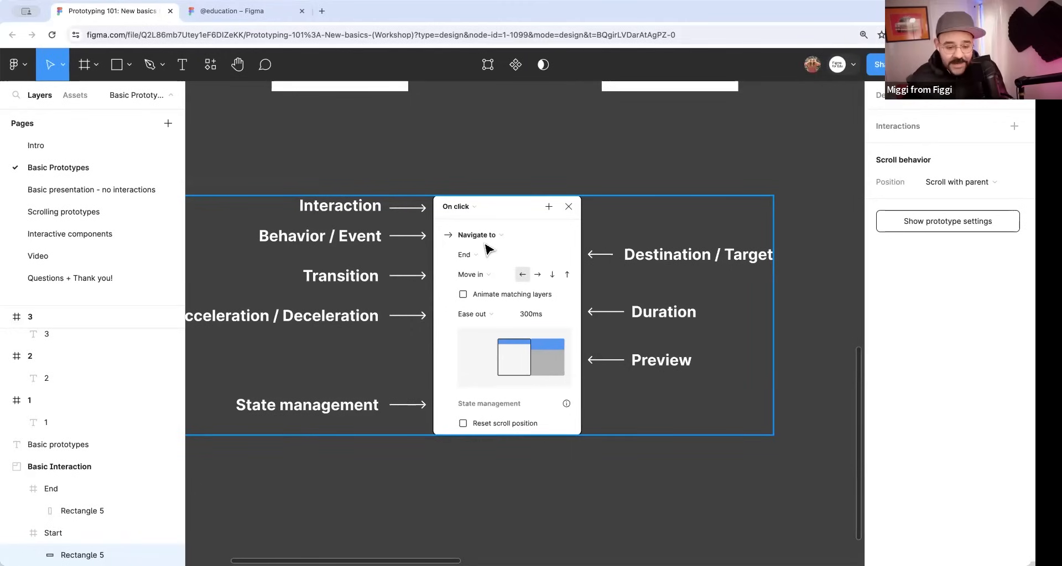
scroll(481, 285, "up", 3)
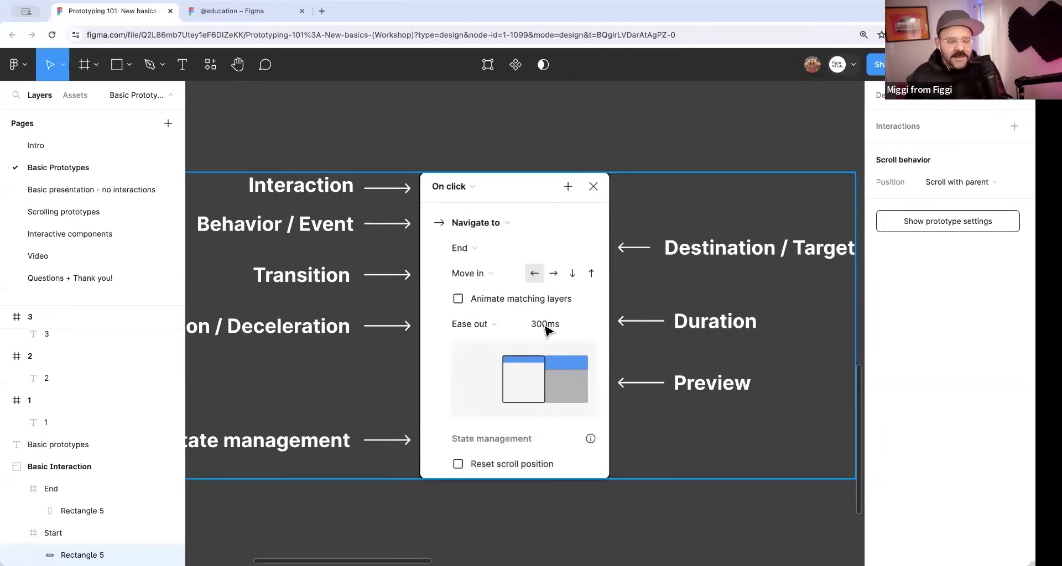
scroll(545, 326, "down", 3)
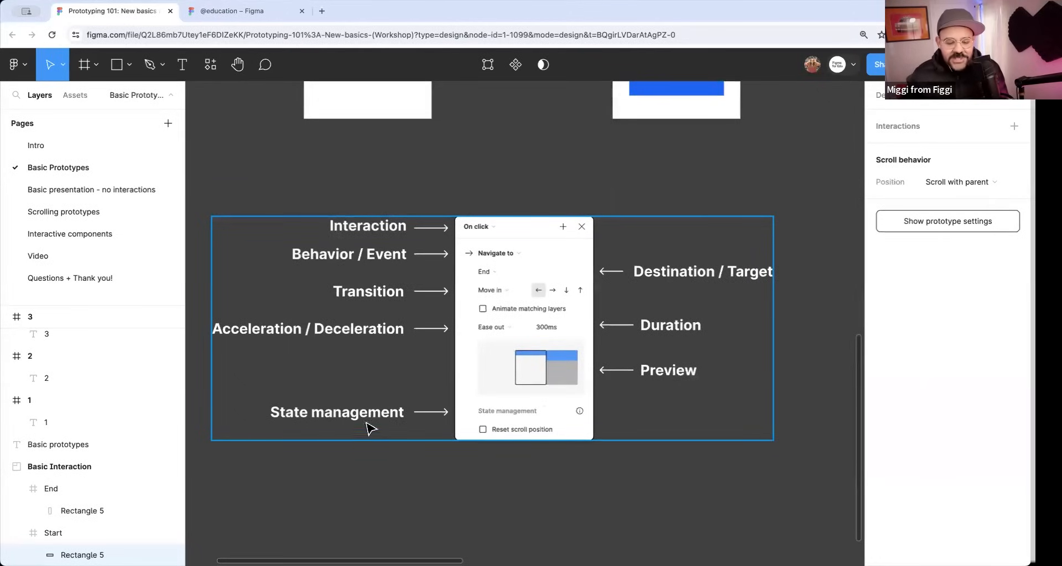
scroll(359, 402, "up", 10)
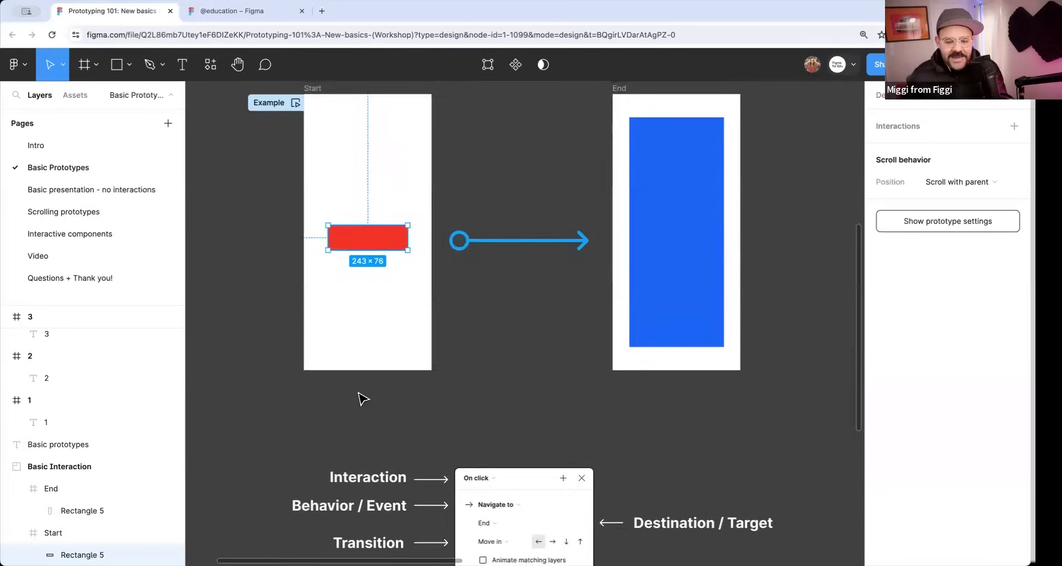
left_click(503, 301)
scroll(503, 300, "down", 3)
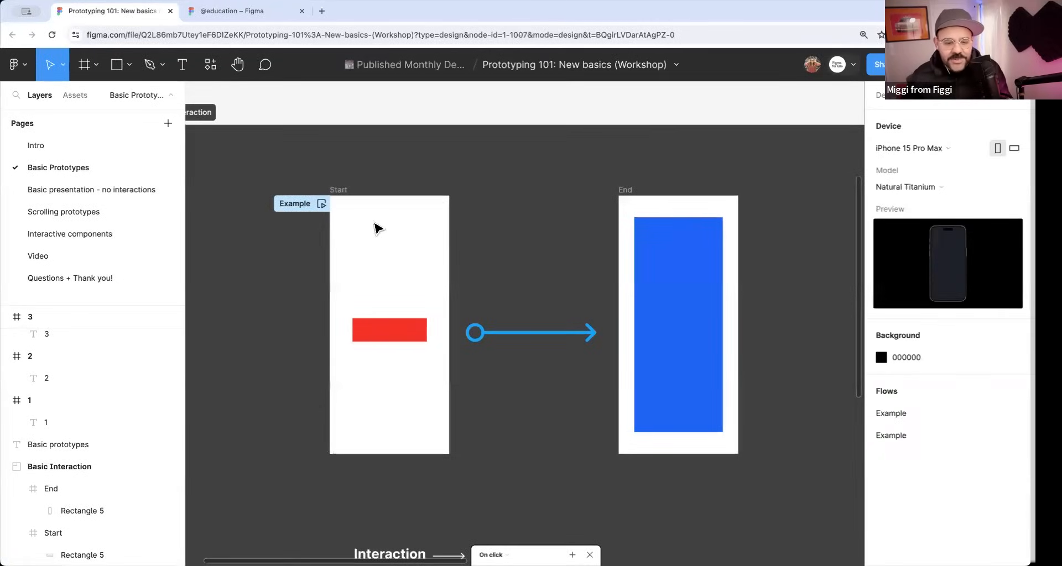
Delete the drawn blue arrow graphic between the Start and End frames.
left_click(390, 326)
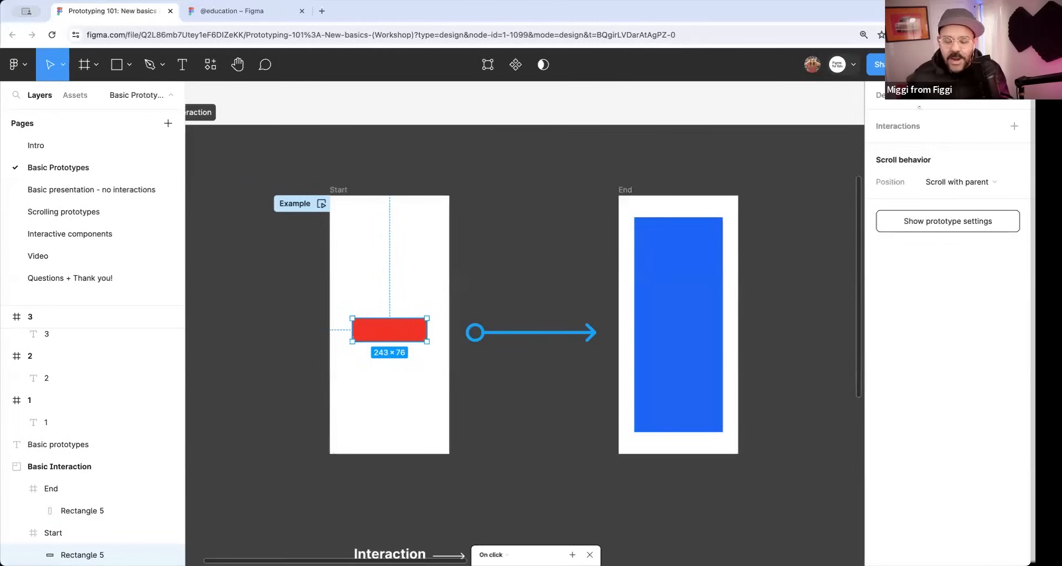
left_click_drag(427, 330, 529, 343)
left_click(530, 338)
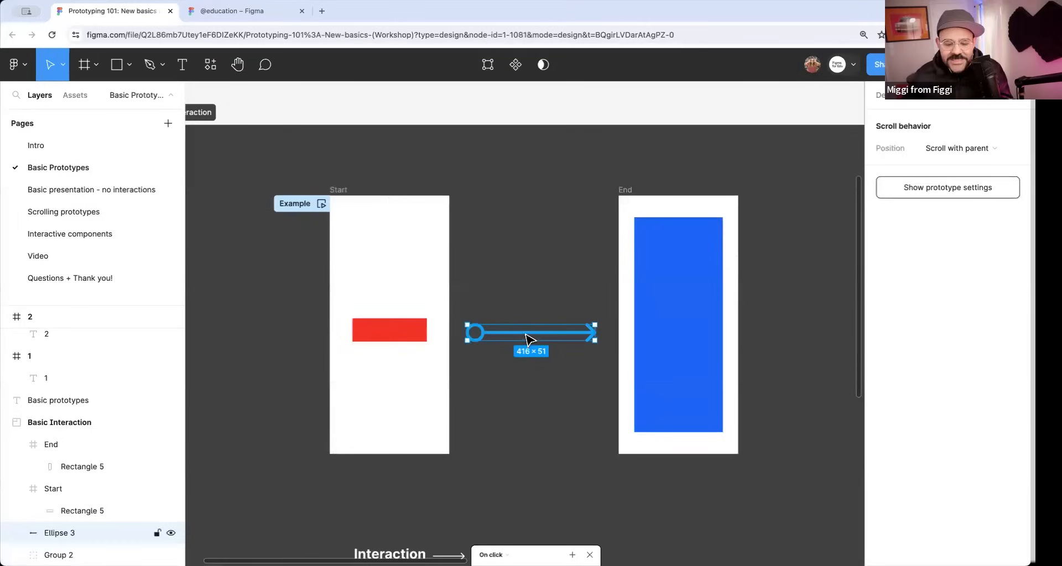
key("Delete")
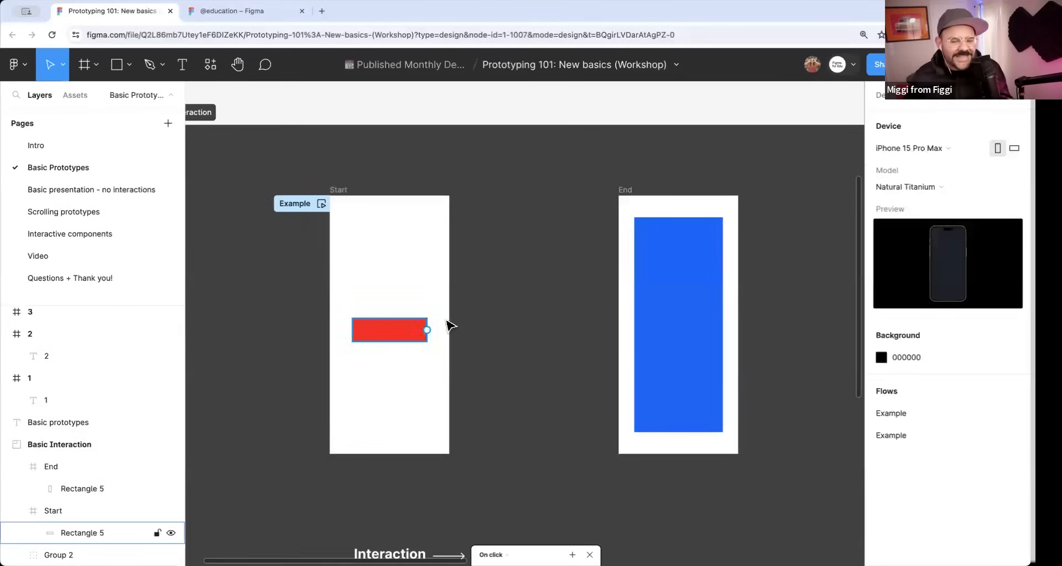
Connect the red rectangle in the Start frame to the End frame, keep the Instant animation, and close the interaction details.
left_click(432, 335)
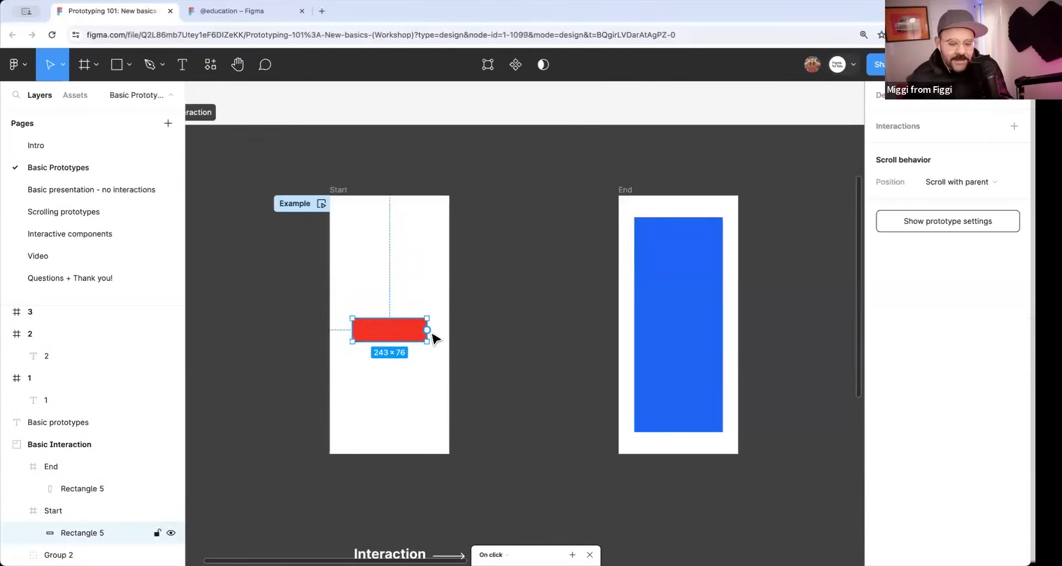
left_click_drag(427, 330, 647, 336)
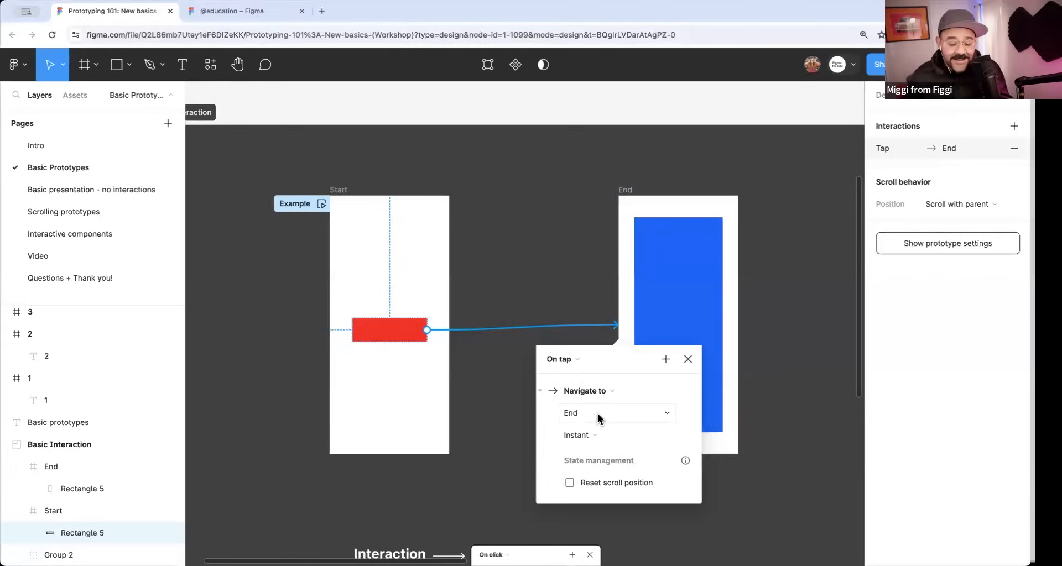
left_click(597, 435)
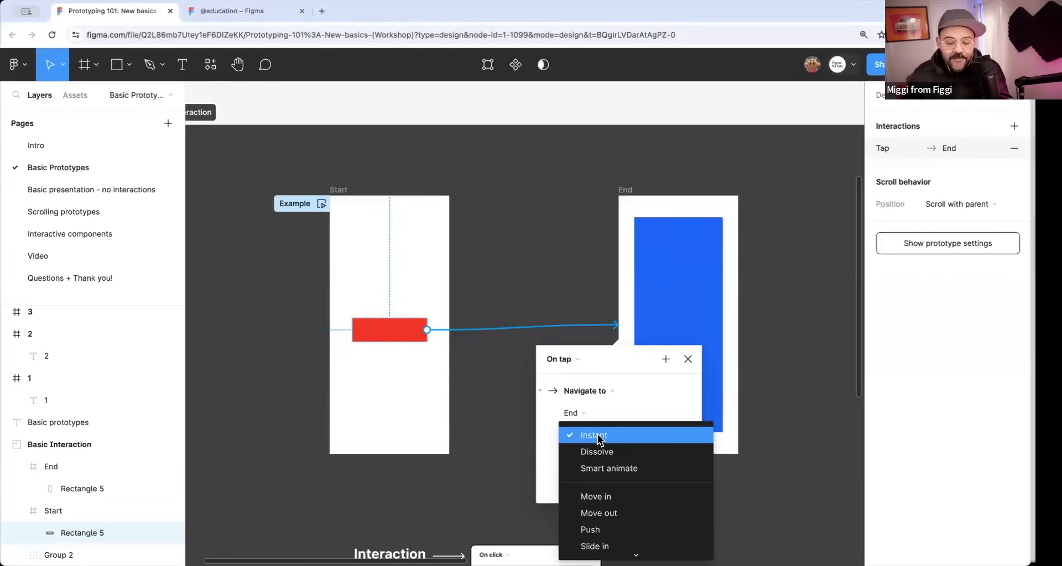
left_click(622, 434)
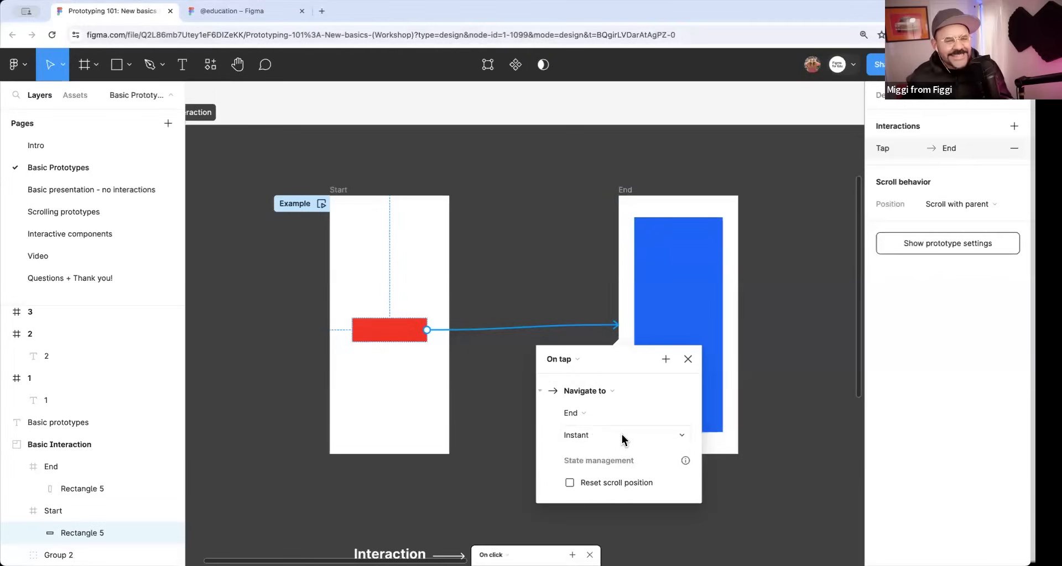
left_click(688, 359)
Connect the blue rectangle in the End frame back to the Start frame and close its interaction details.
left_click(675, 281)
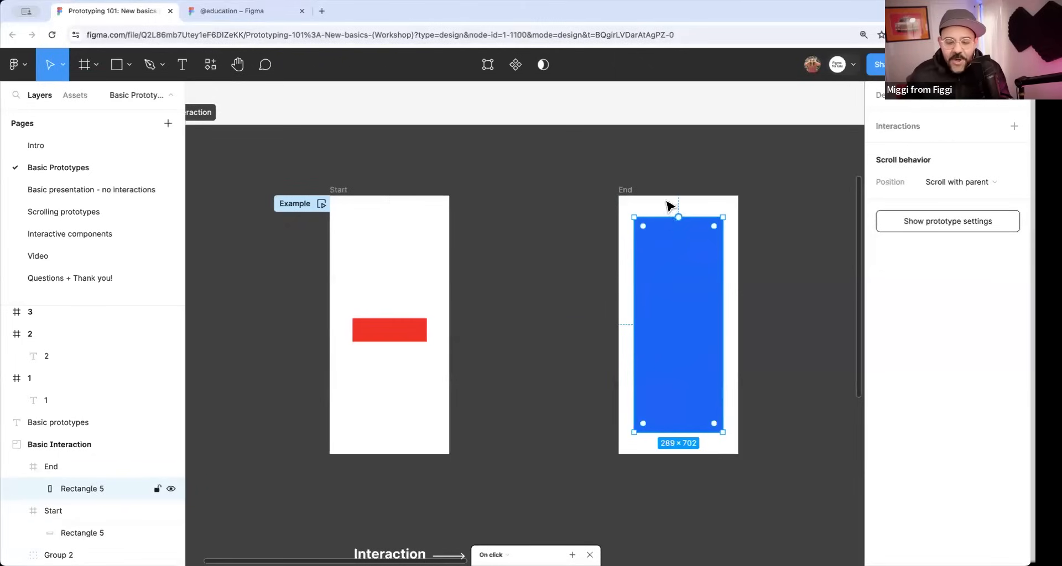
left_click_drag(630, 327, 450, 318)
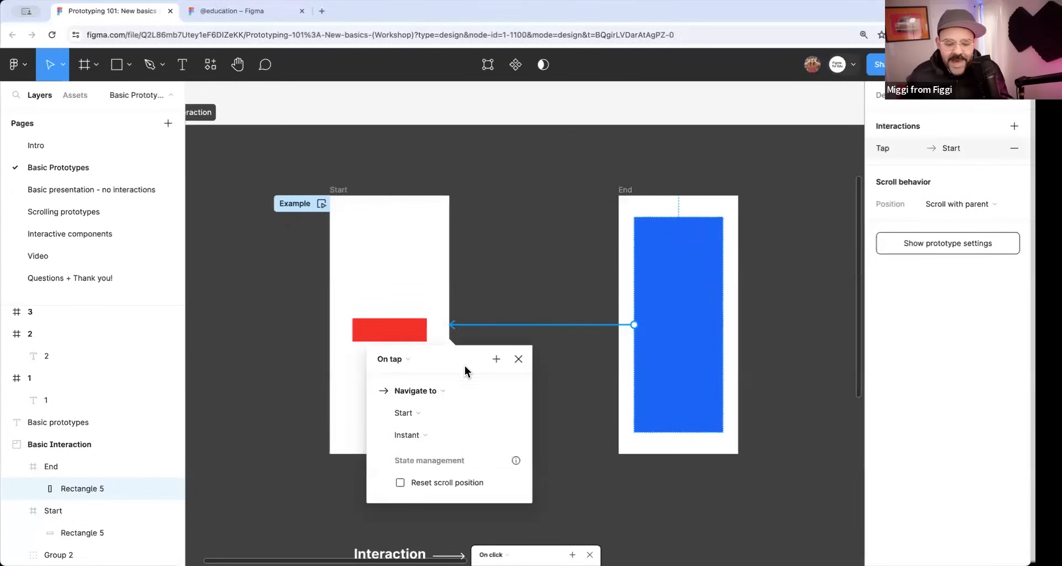
left_click_drag(464, 366, 554, 273)
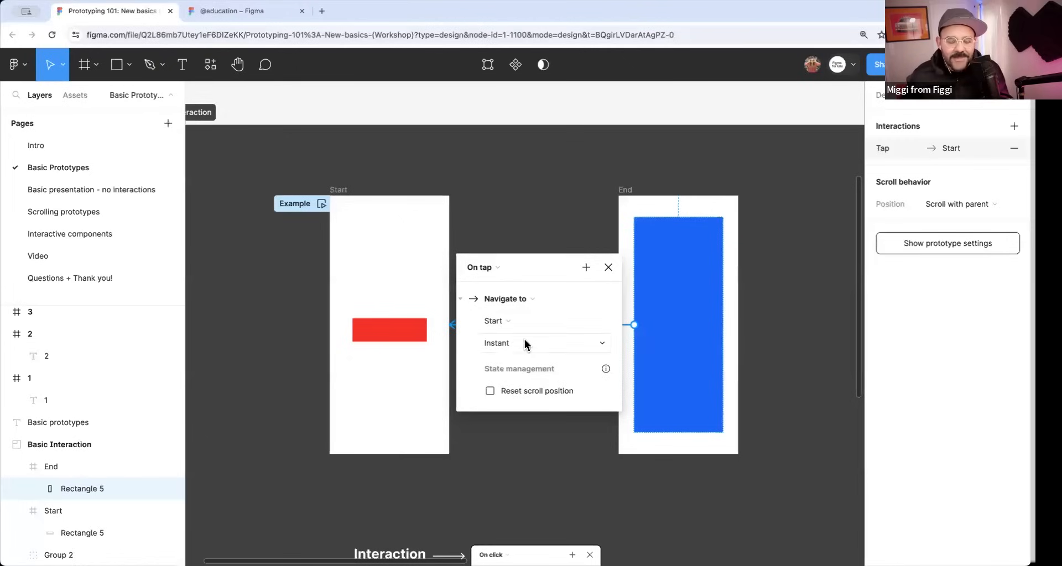
left_click(608, 267)
left_click(567, 297)
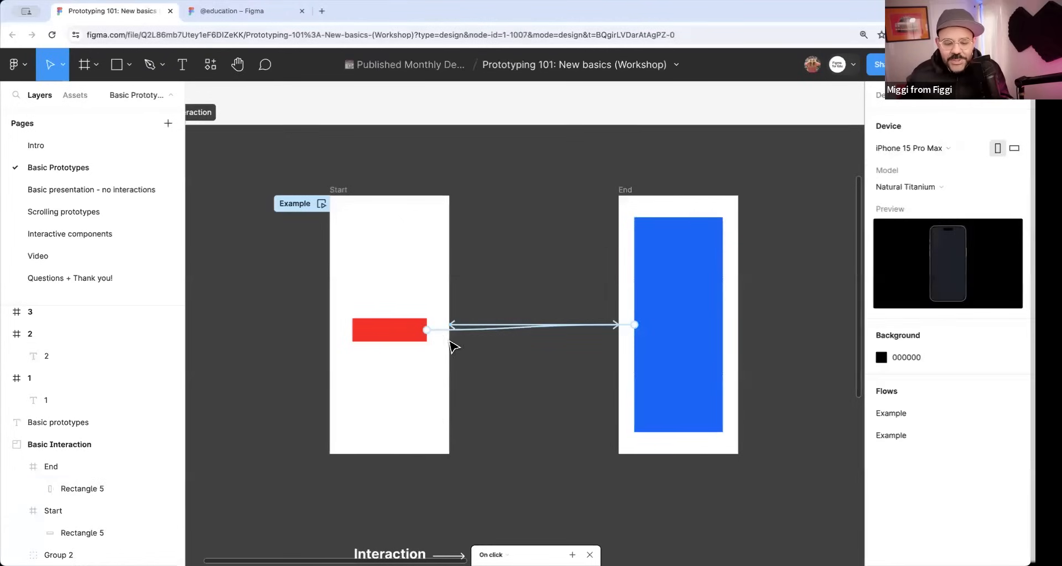
left_click(414, 337)
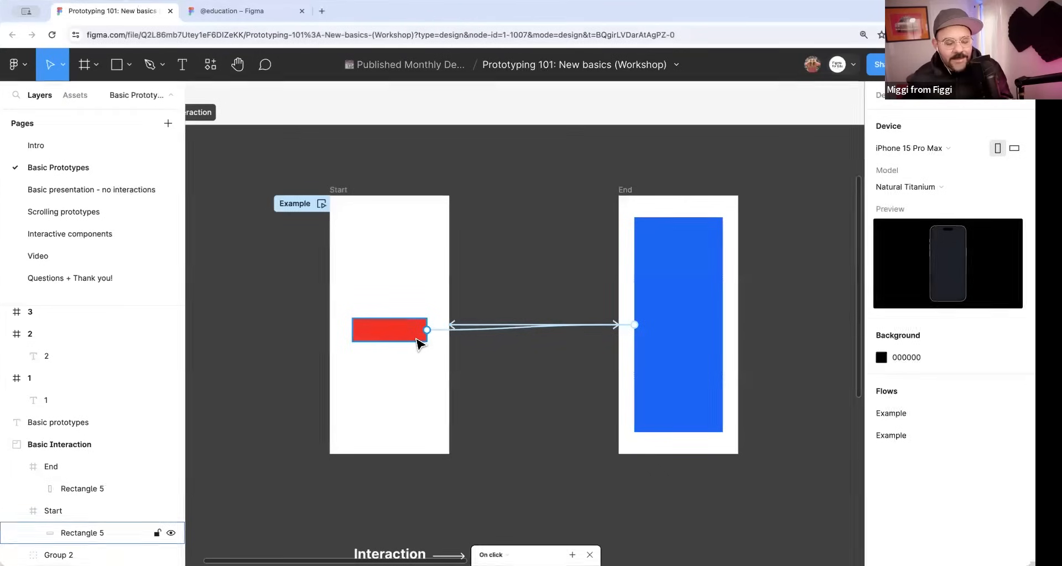
left_click(647, 302)
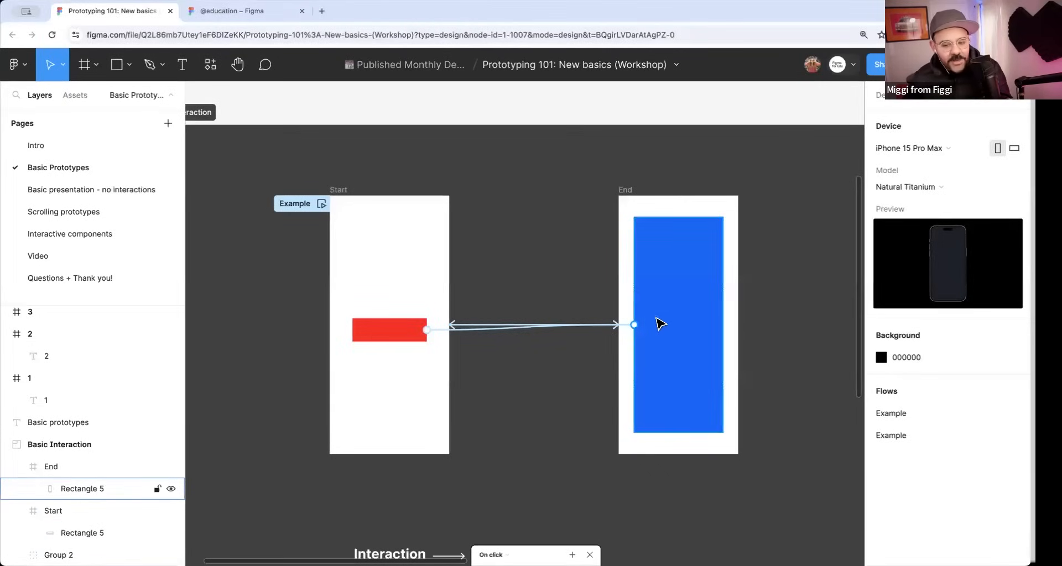
left_click(544, 337)
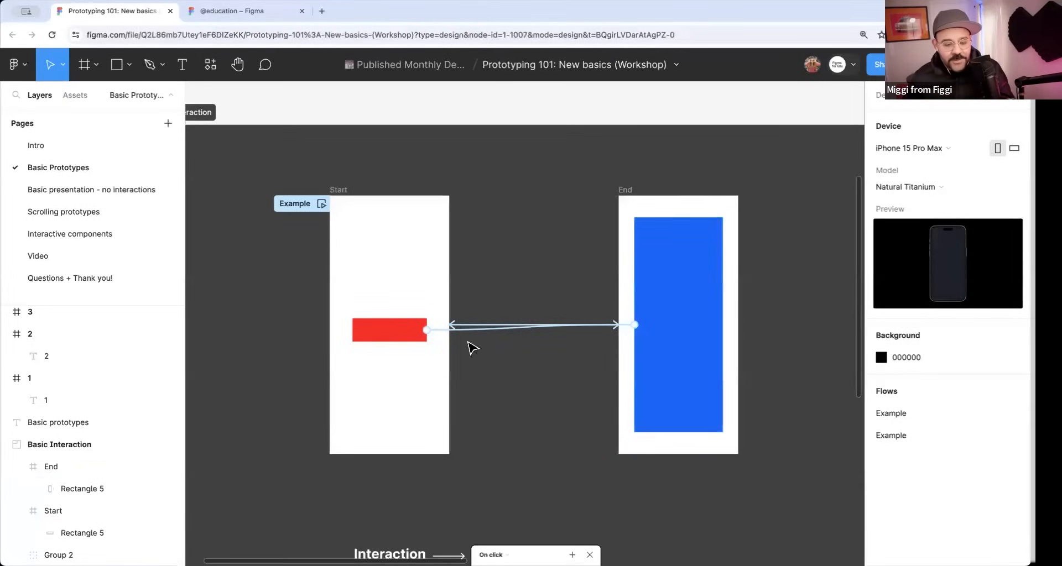
Look through the context options of the Example flow starting point on the Start frame.
left_click(325, 209)
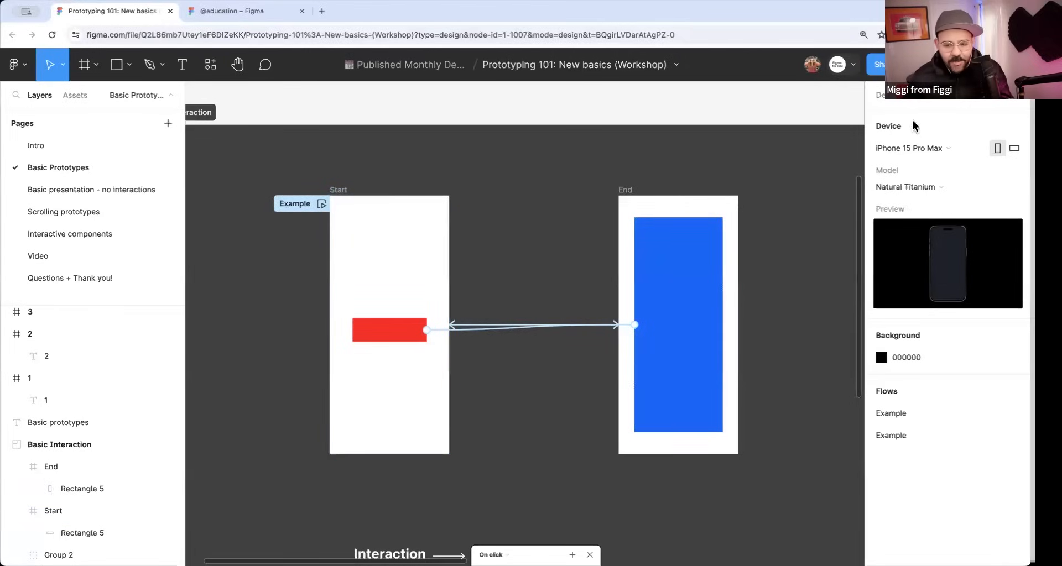
left_click(321, 204)
left_click(410, 104)
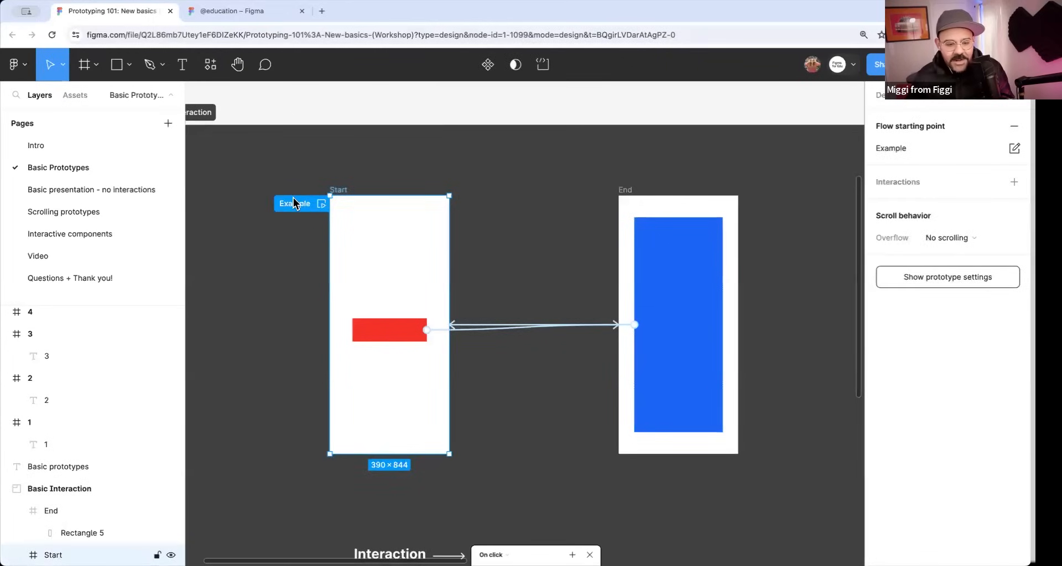
right_click(303, 205)
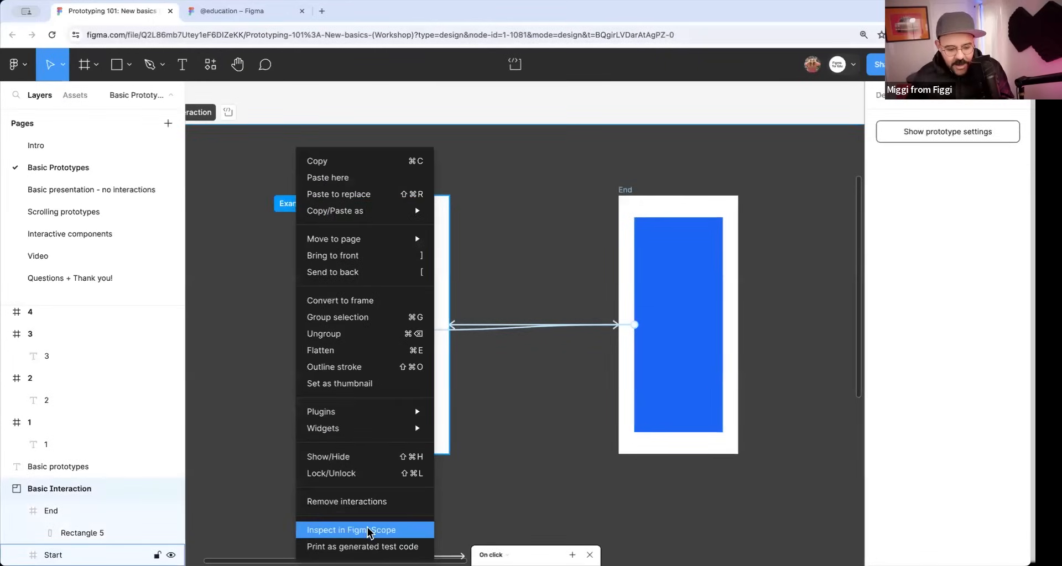
left_click(289, 231)
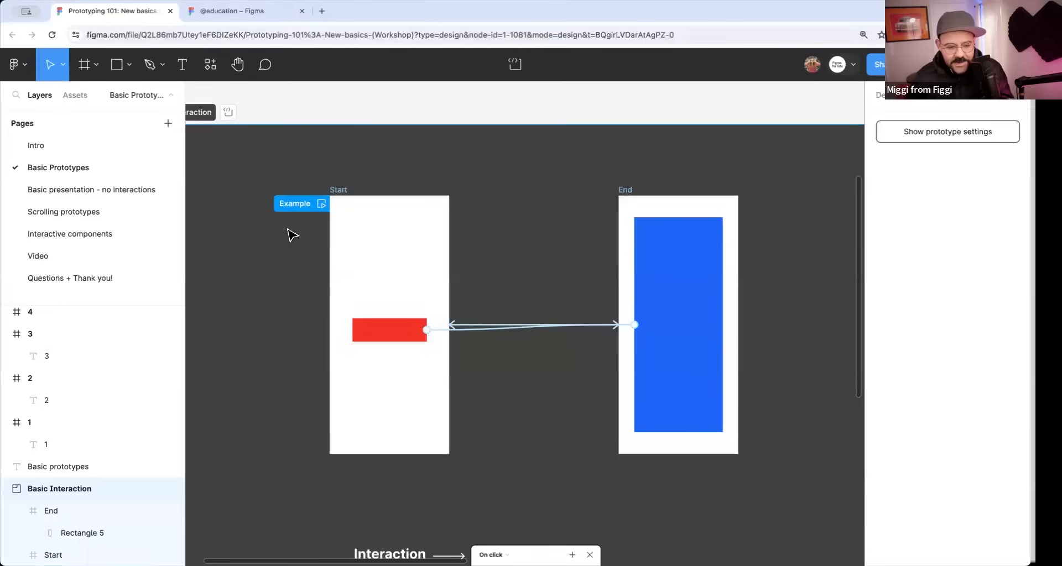
right_click(303, 206)
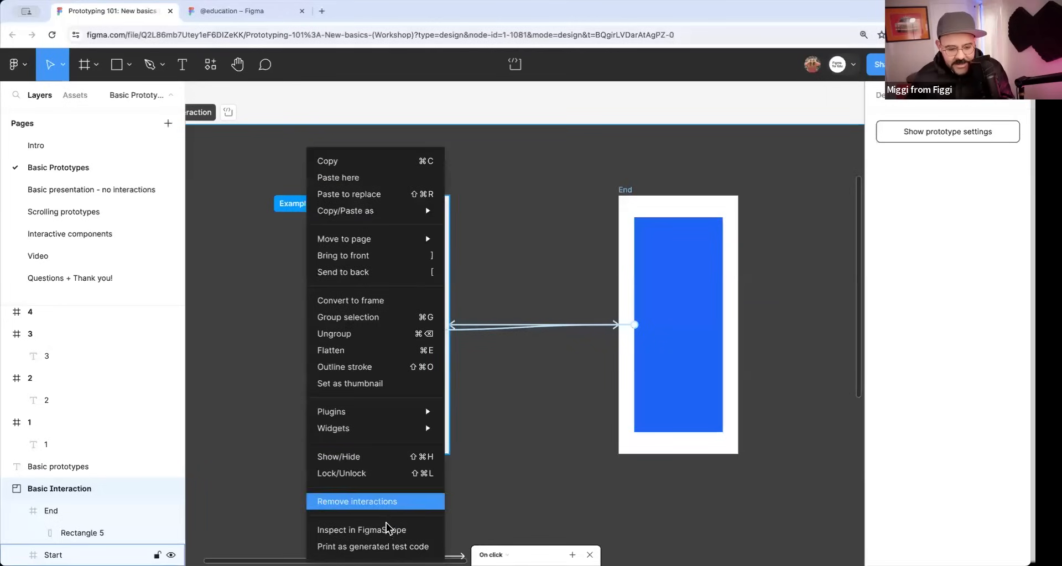
left_click(280, 436)
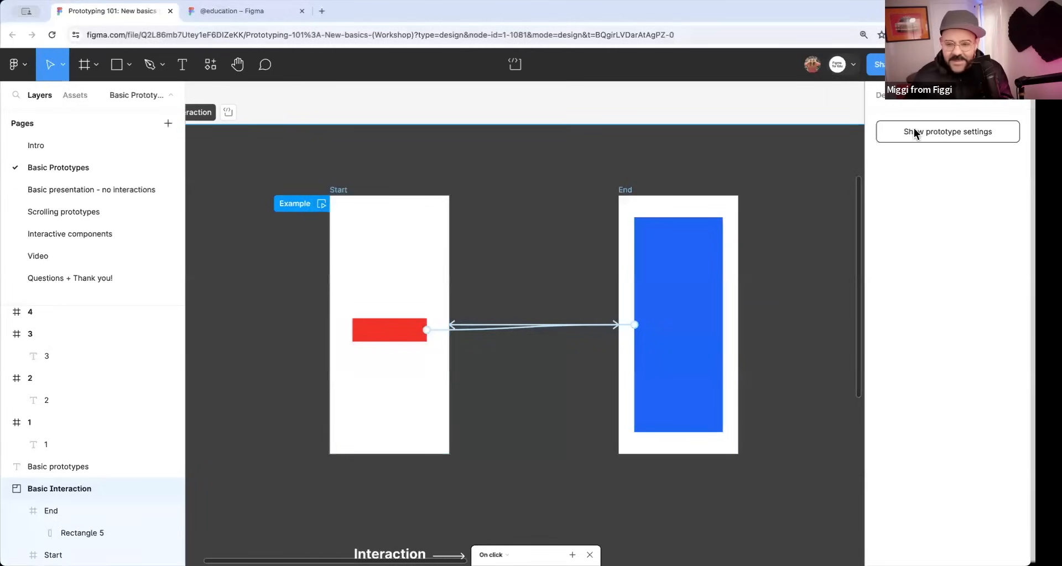
Replace the Start frame's flow starting point with a new one named Example 1.
left_click(345, 191)
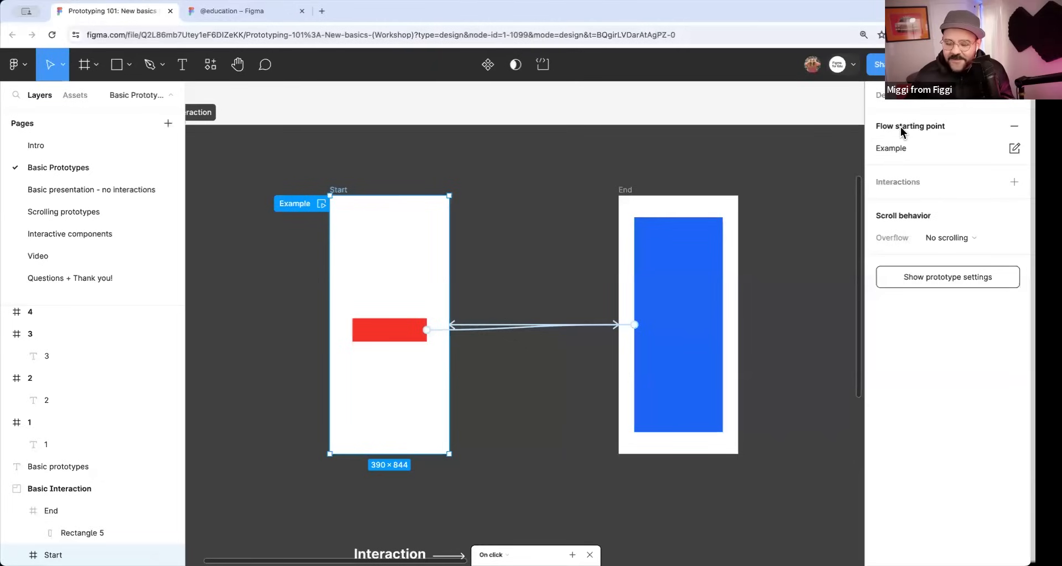
left_click(1013, 126)
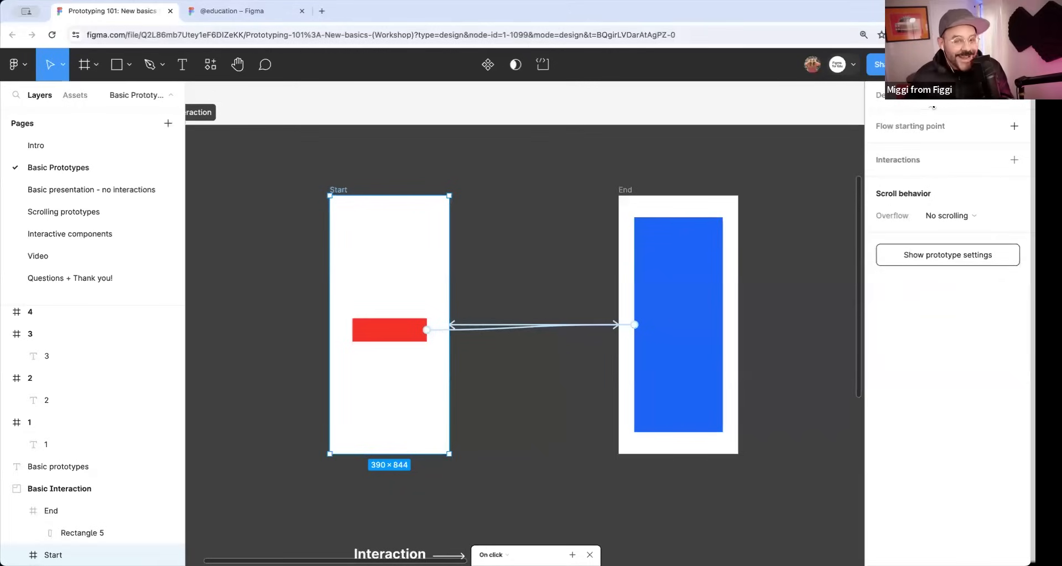
left_click(931, 128)
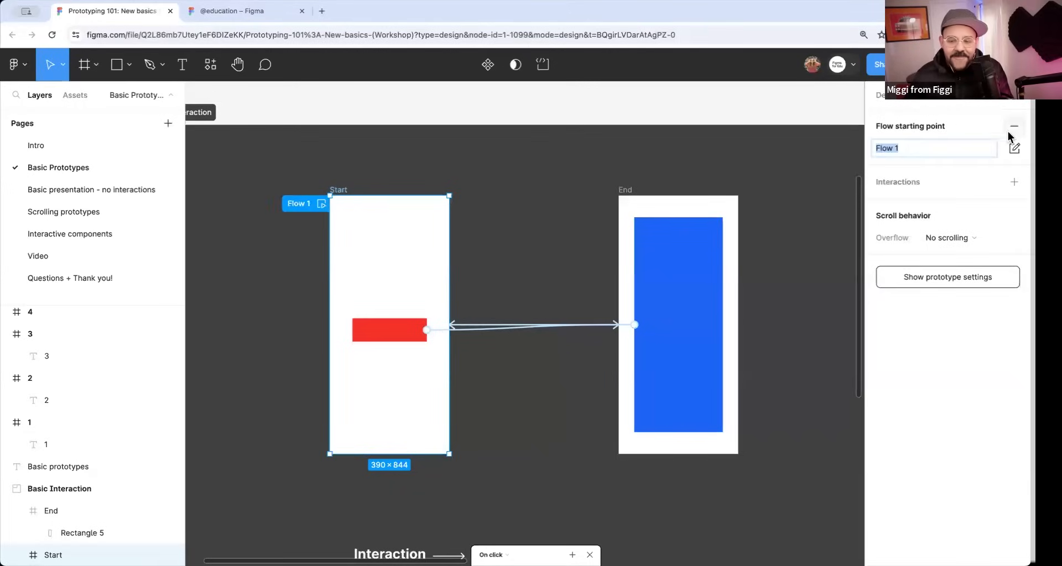
double_click(303, 204)
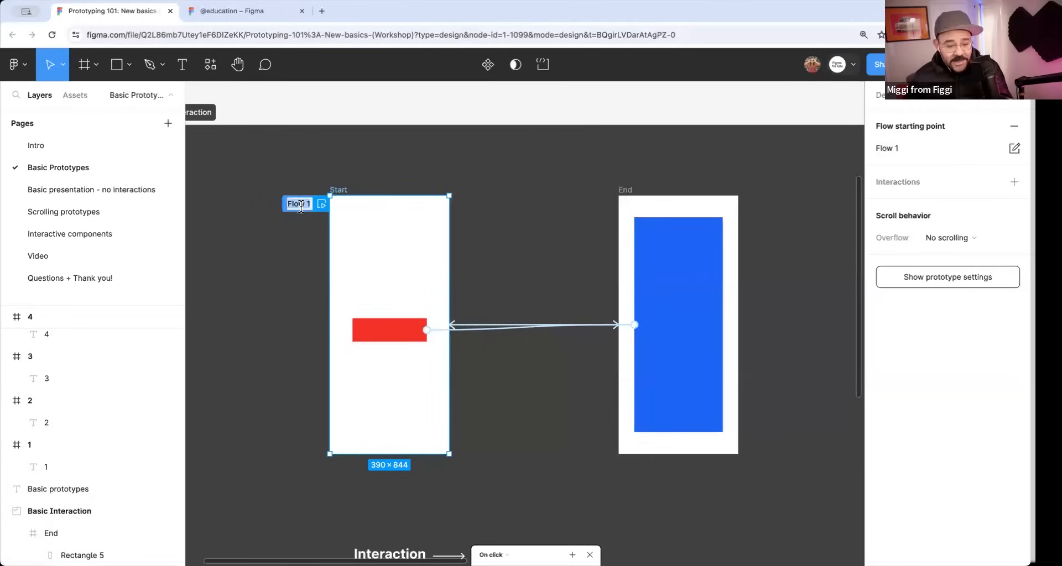
type("Example 1")
key("Return")
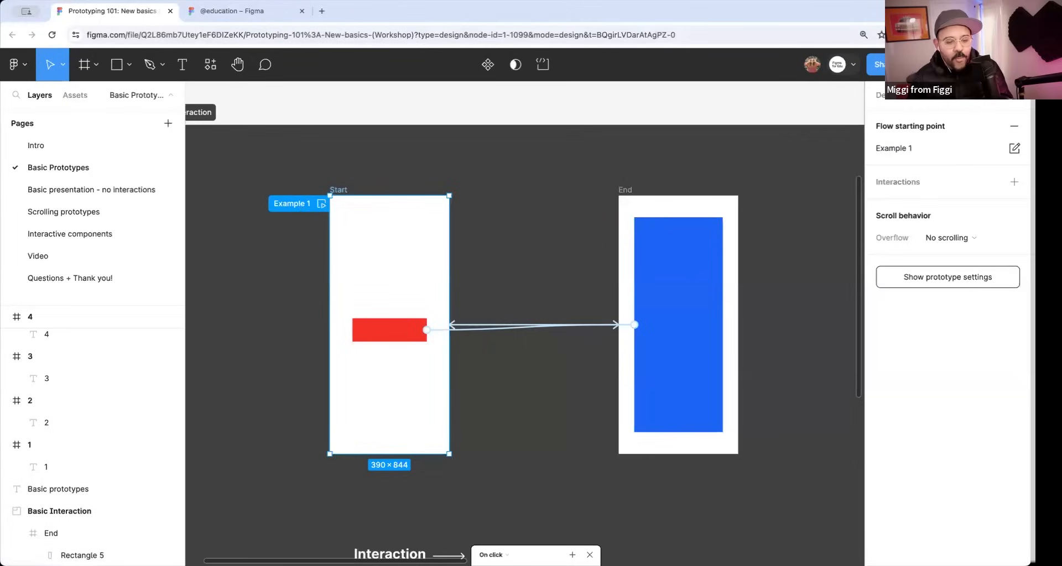
Preview the Example 1 flow, switch back and forth between the red and blue screens, and close the preview.
left_click(321, 204)
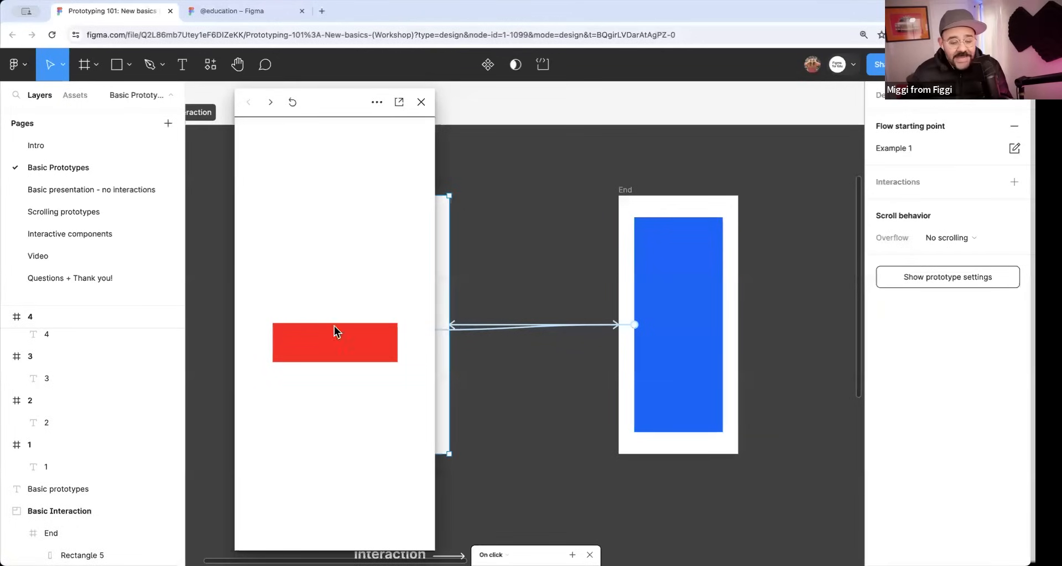
left_click(337, 342)
left_click(336, 344)
left_click(336, 344)
left_click(337, 344)
left_click(337, 346)
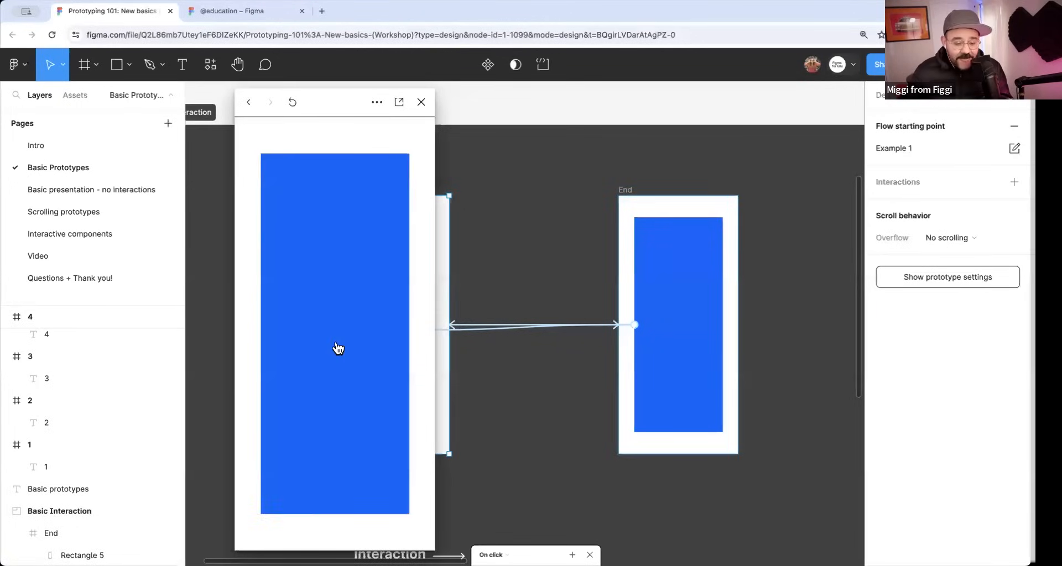
left_click(340, 346)
left_click(341, 342)
left_click(420, 102)
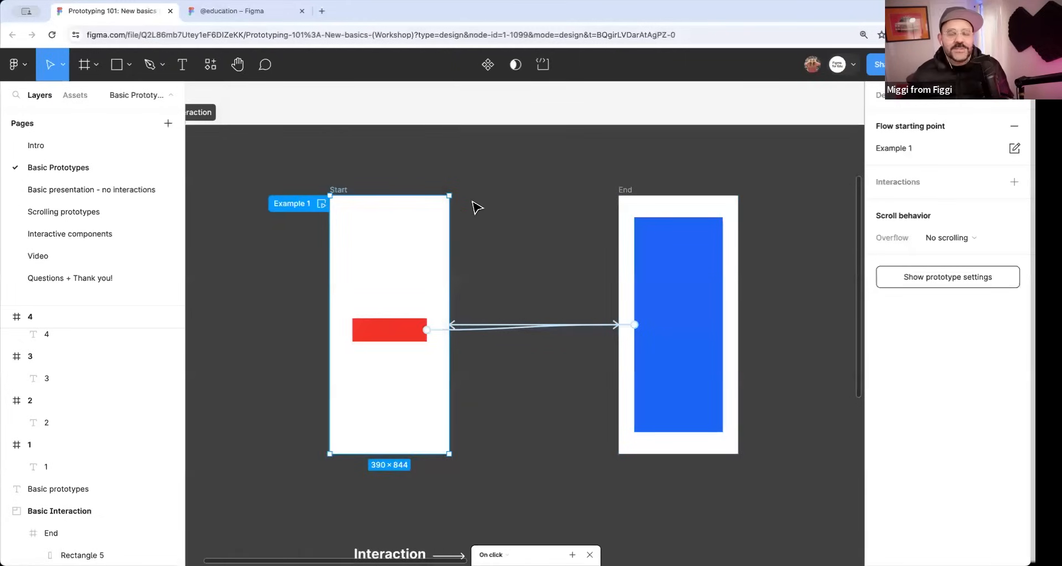
Set the animation of the connection from the red rectangle to the End frame to Move in.
left_click(476, 331)
left_click(475, 335)
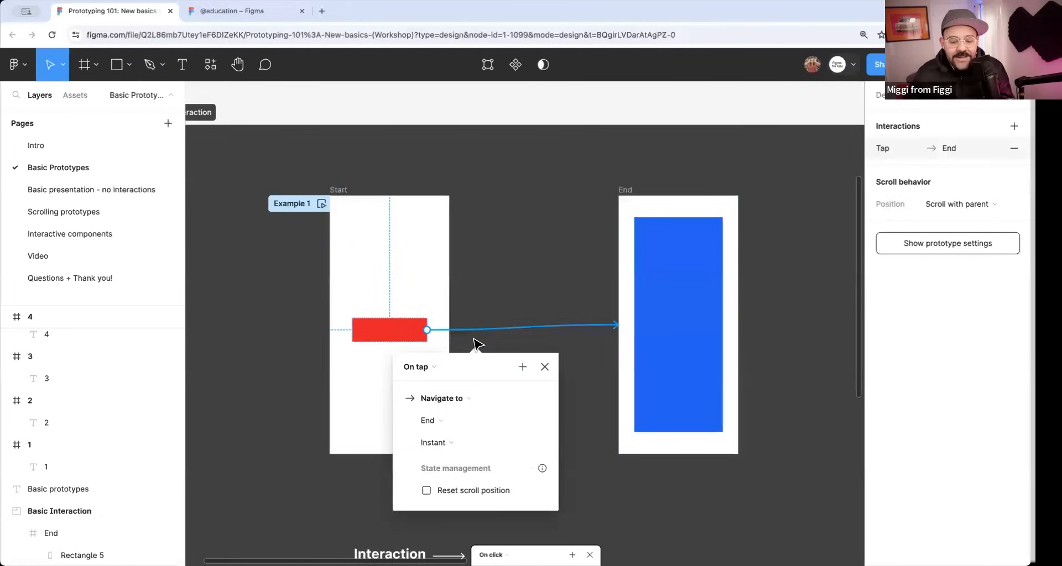
left_click_drag(477, 366, 536, 248)
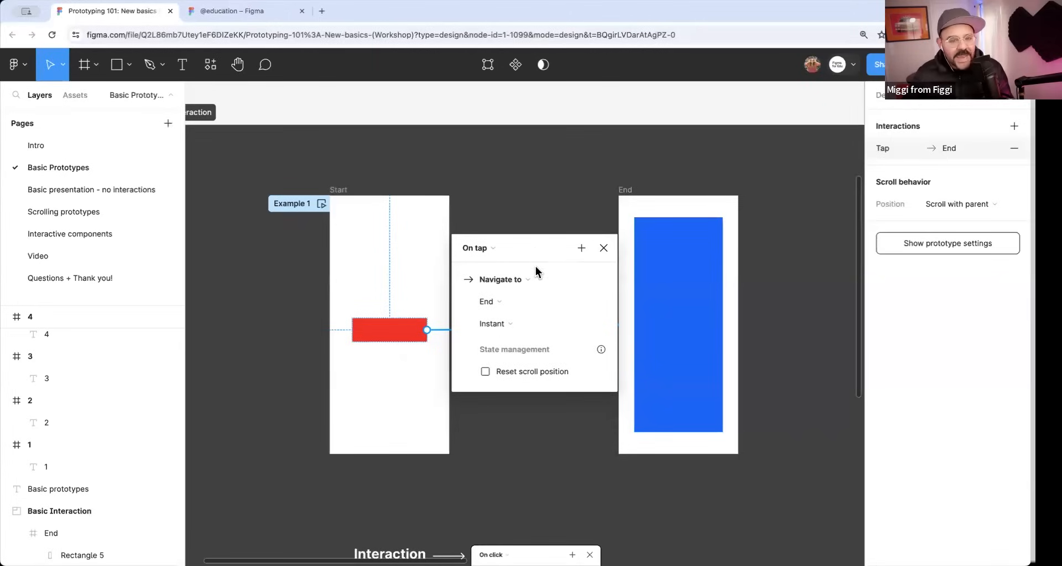
left_click(515, 324)
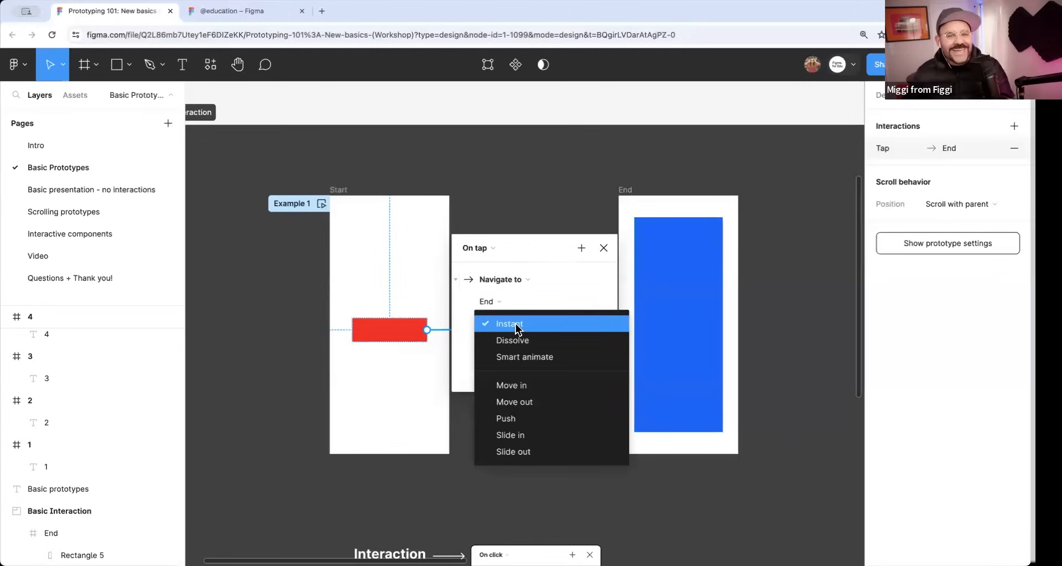
left_click(539, 387)
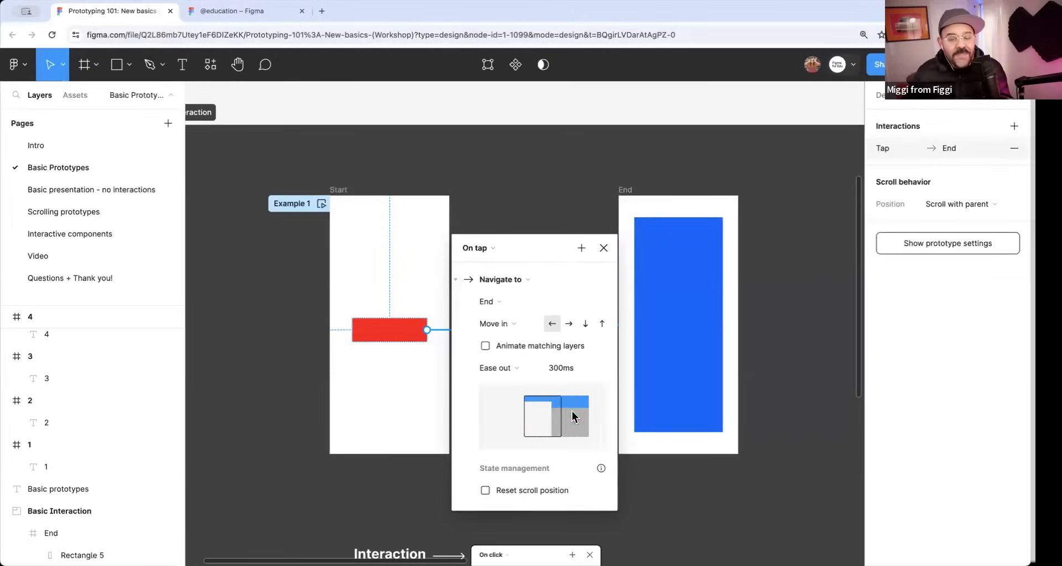
Set the Move in direction of the red rectangle's transition to down, then close and reopen its interaction details.
scroll(597, 378, "up", 1)
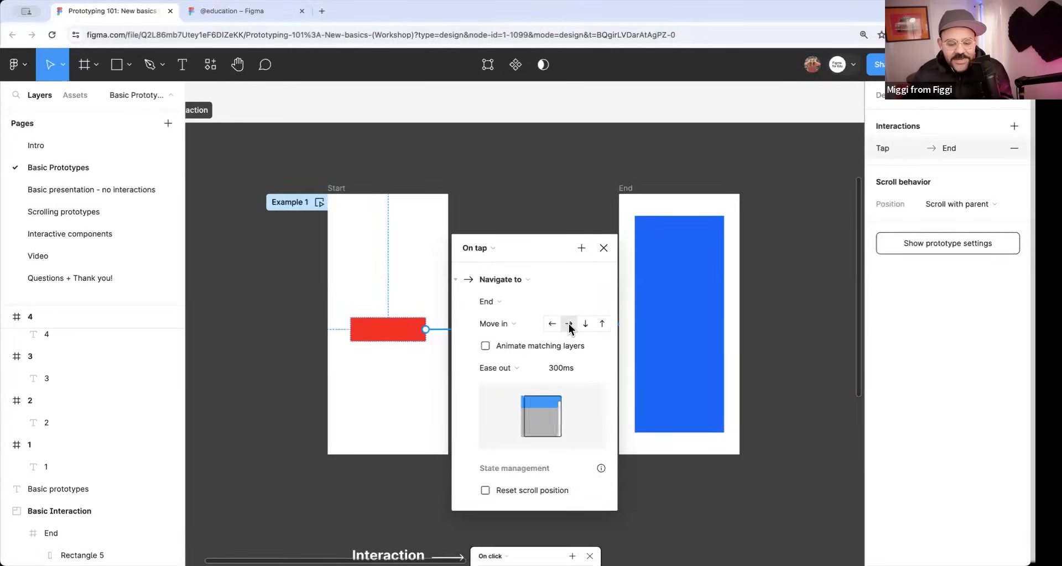
left_click(585, 324)
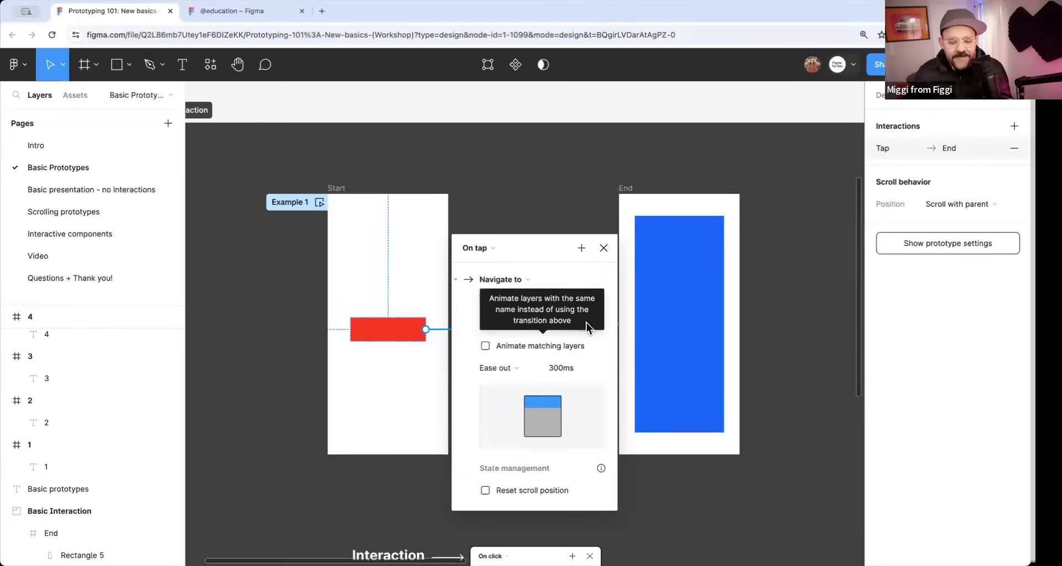
left_click(603, 247)
left_click(468, 330)
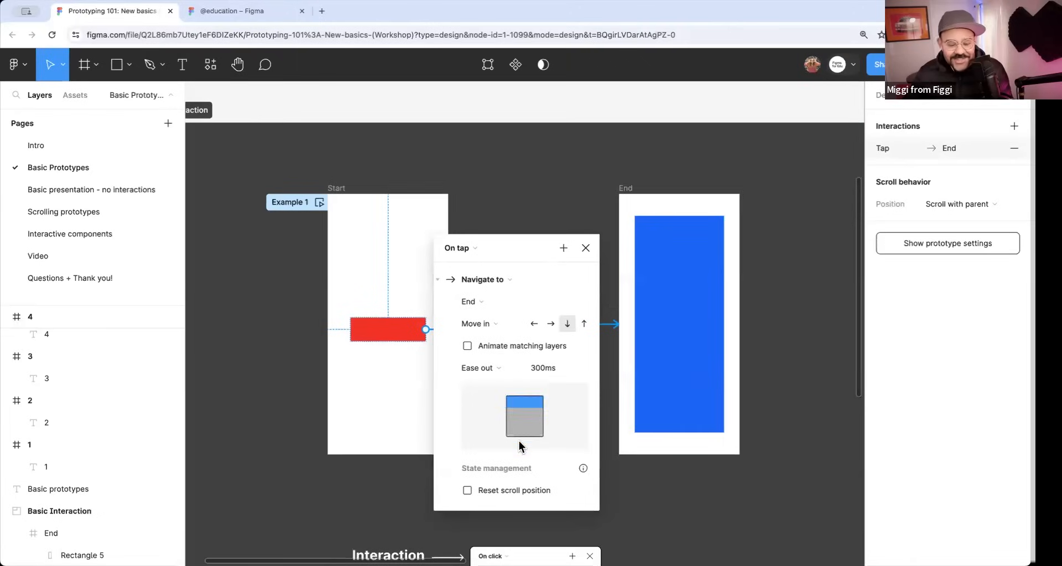
Preview the Example 1 flow with the downward Move in transition, switch between the red and blue screens, and close the preview.
left_click(586, 248)
left_click(493, 329)
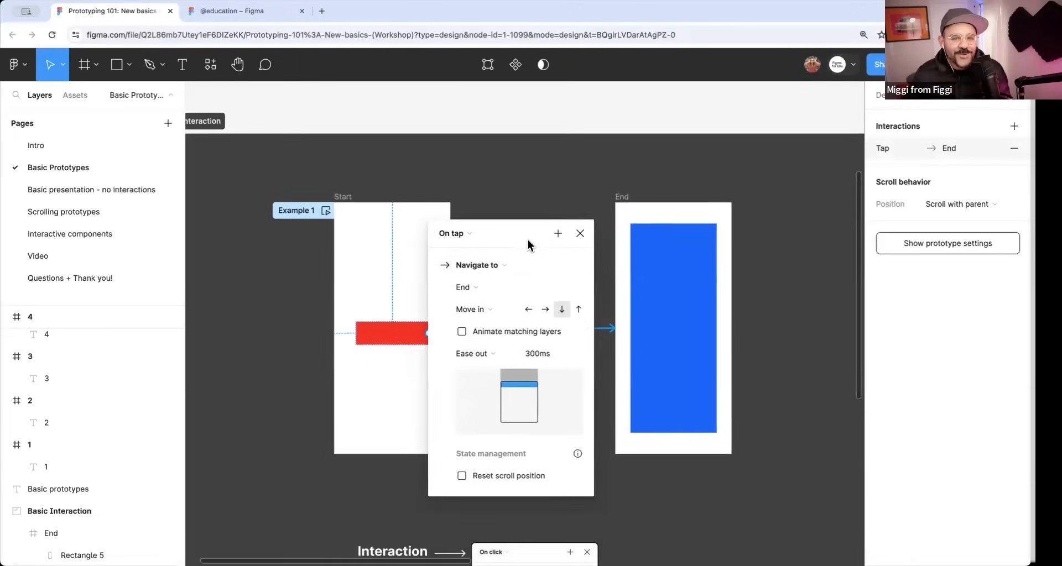
left_click(580, 233)
left_click(531, 259)
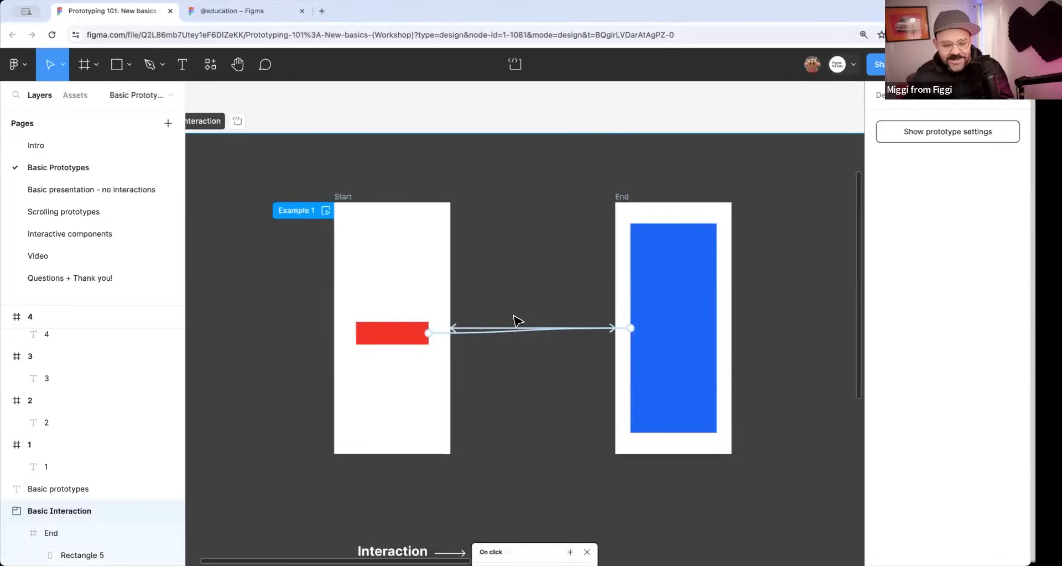
left_click(325, 211)
left_click(332, 345)
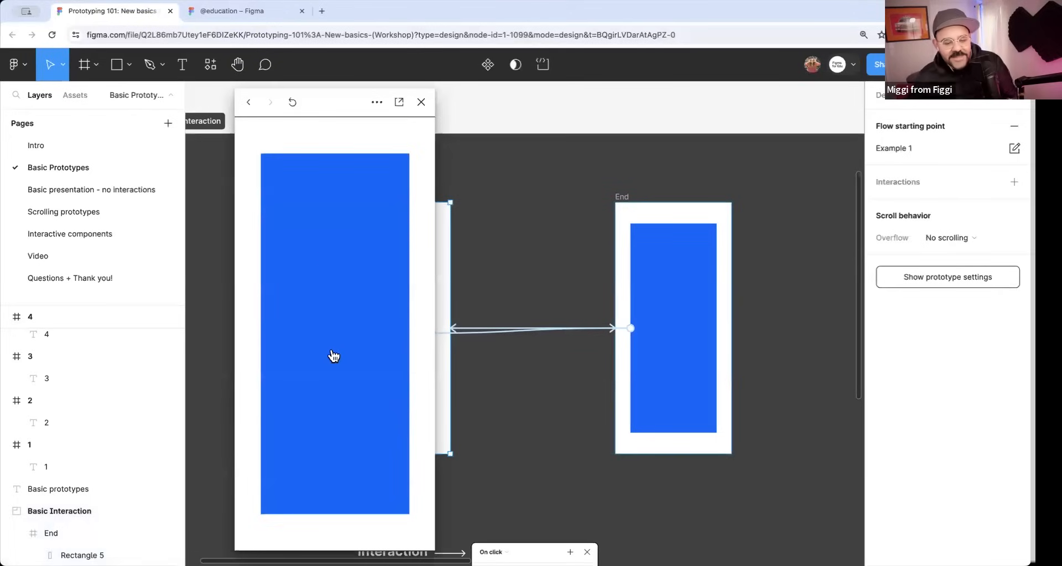
left_click(384, 432)
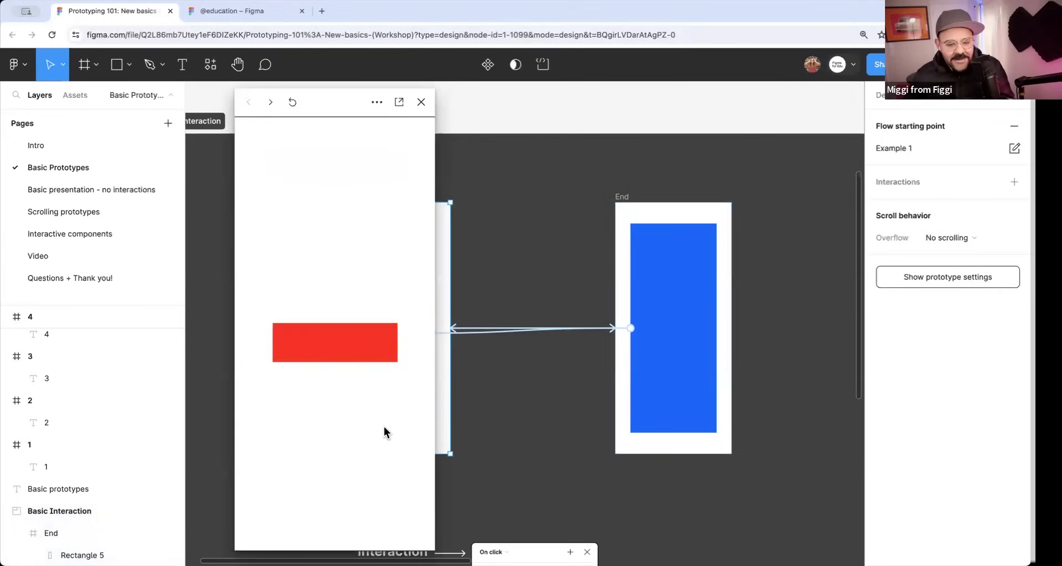
left_click(420, 102)
Set the animation of the connection from the red rectangle to the End frame to Slide in with a leftward direction.
left_click(475, 333)
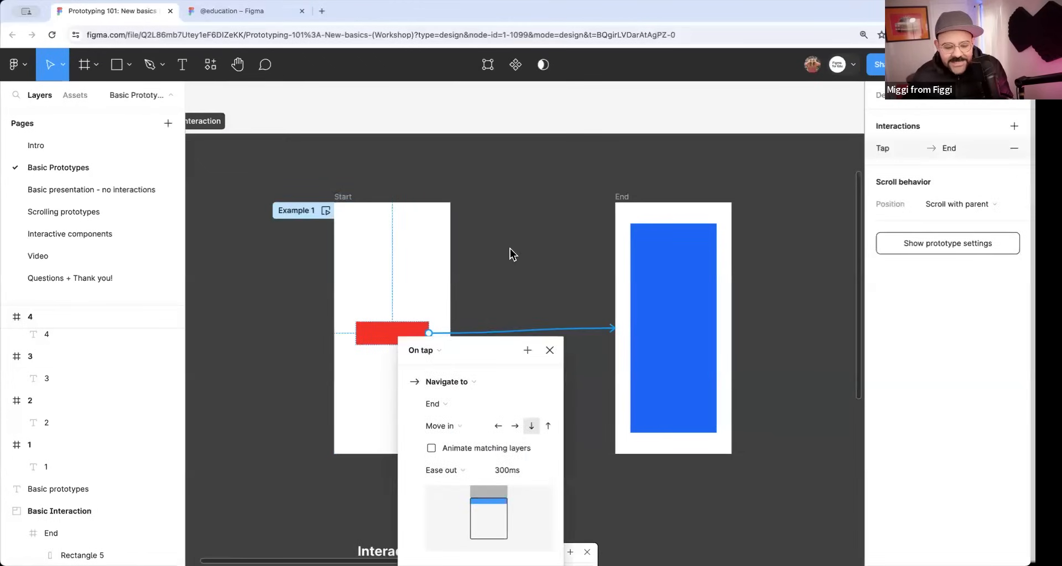
left_click(484, 277)
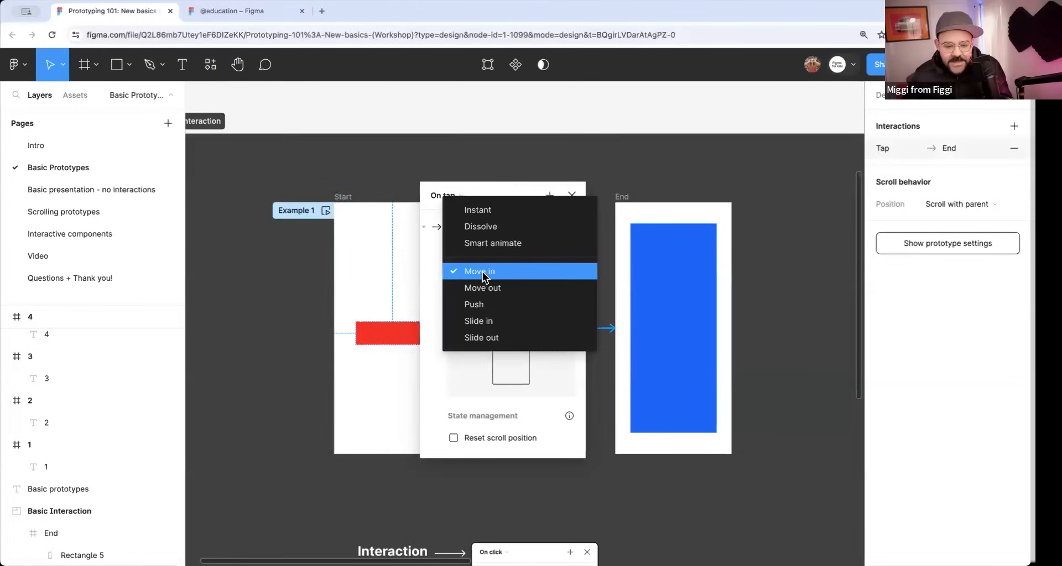
left_click(488, 321)
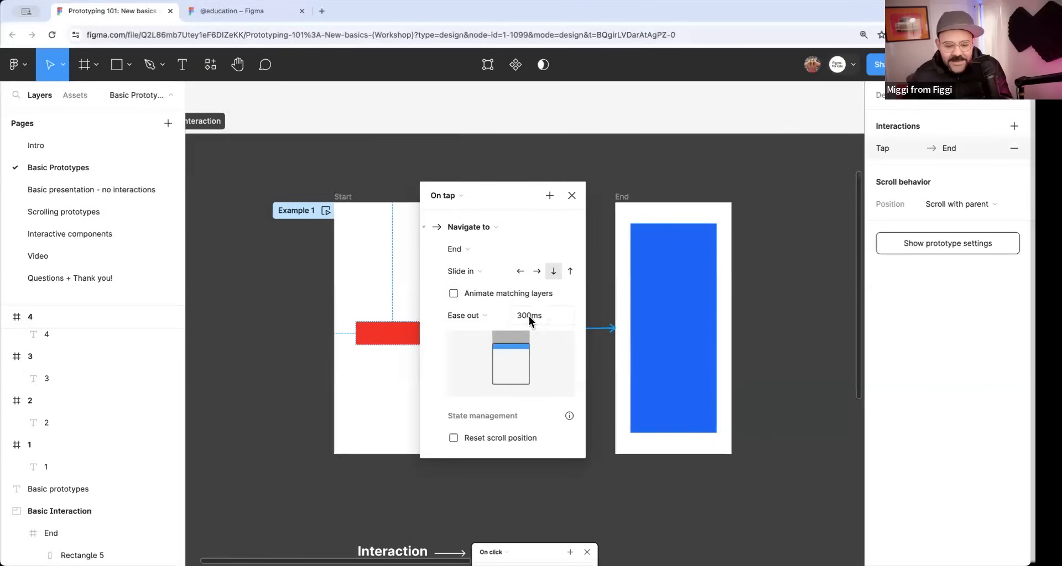
left_click(520, 271)
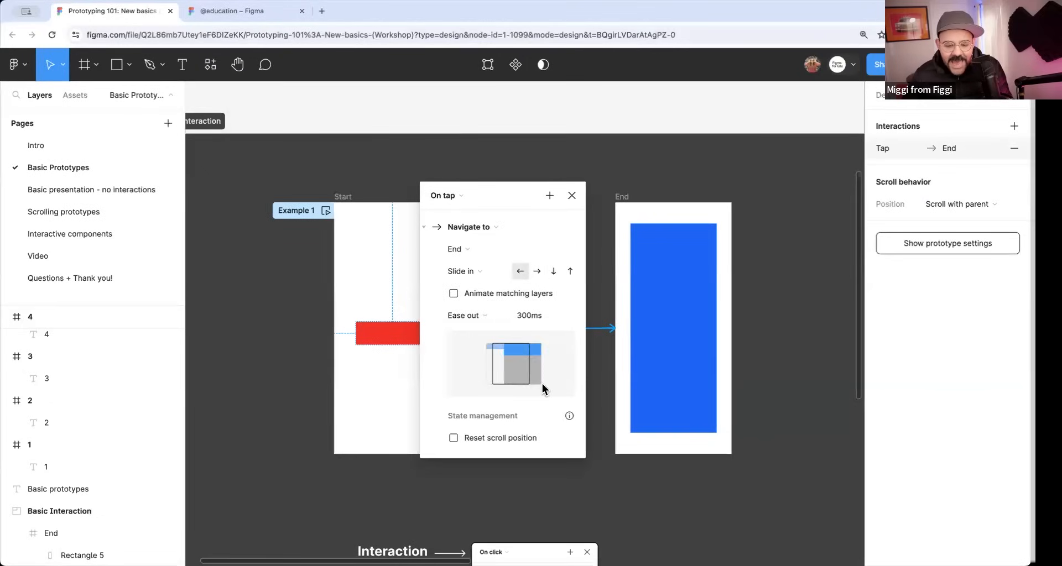
left_click(572, 195)
left_click(549, 265)
Preview the leftward Slide in transition by switching repeatedly between the red and blue screens, and close the preview.
left_click(326, 211)
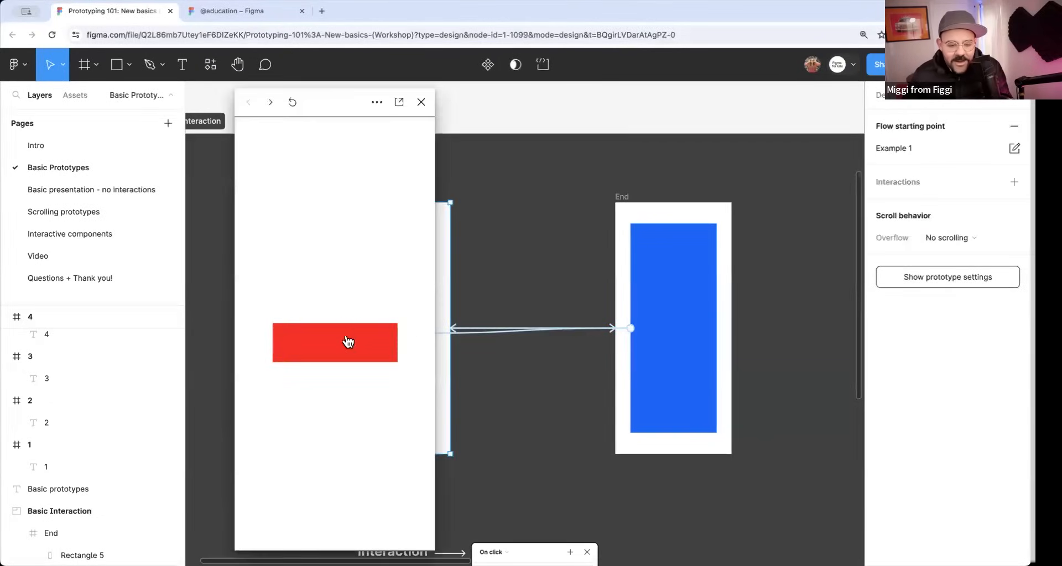
left_click(348, 342)
left_click(351, 354)
left_click(349, 356)
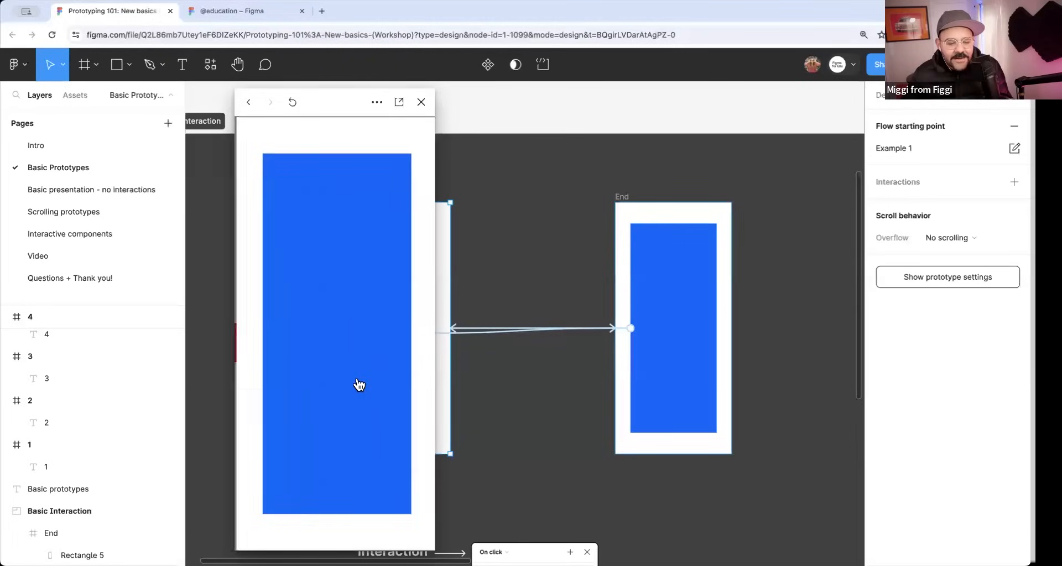
left_click(351, 359)
left_click(355, 360)
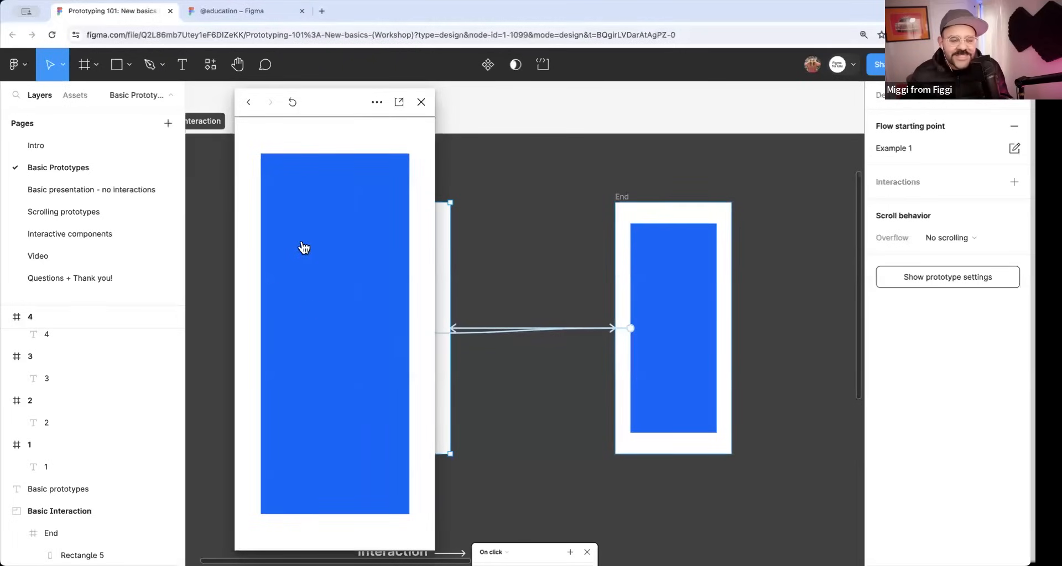
left_click(360, 250)
left_click(377, 347)
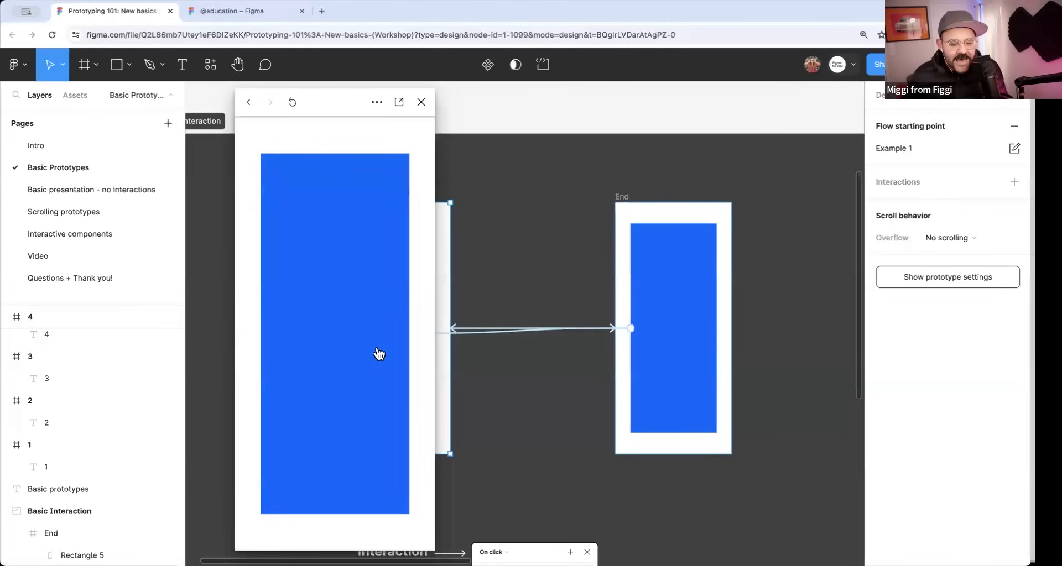
left_click(422, 103)
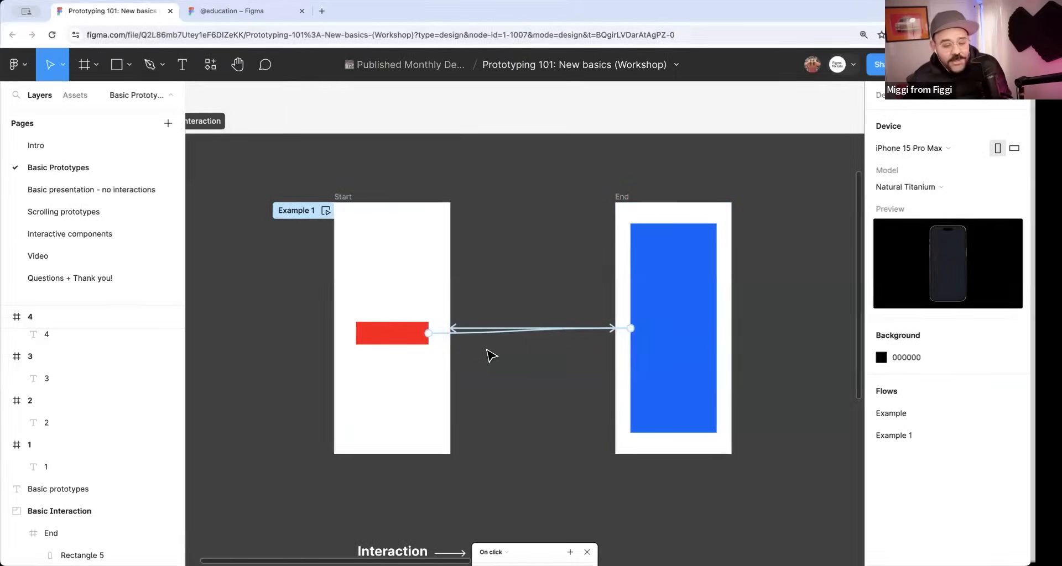
Check the red rectangle's connection details, and briefly open and close the Example 1 flow preview.
left_click(454, 347)
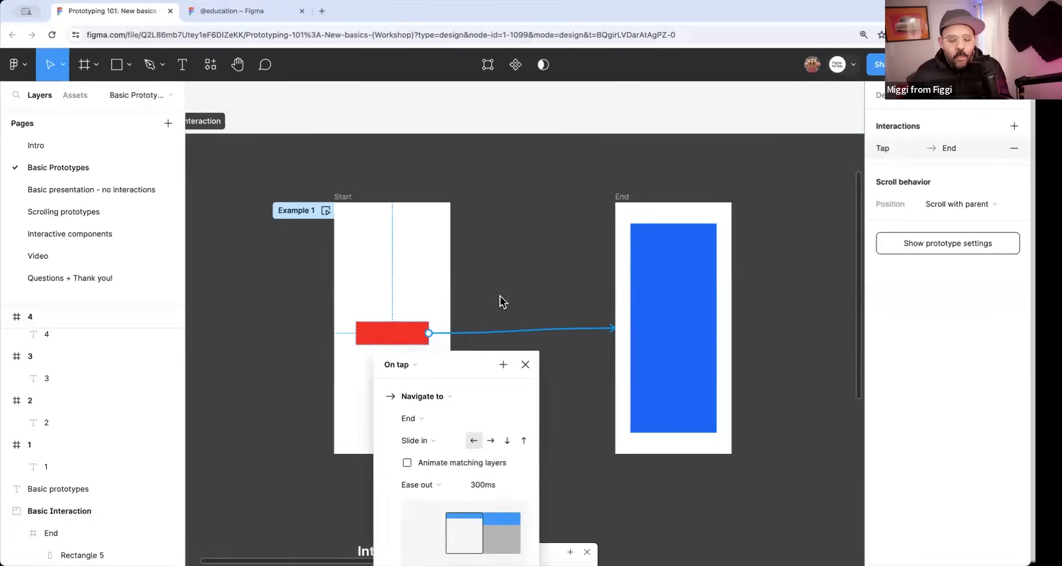
left_click(559, 259)
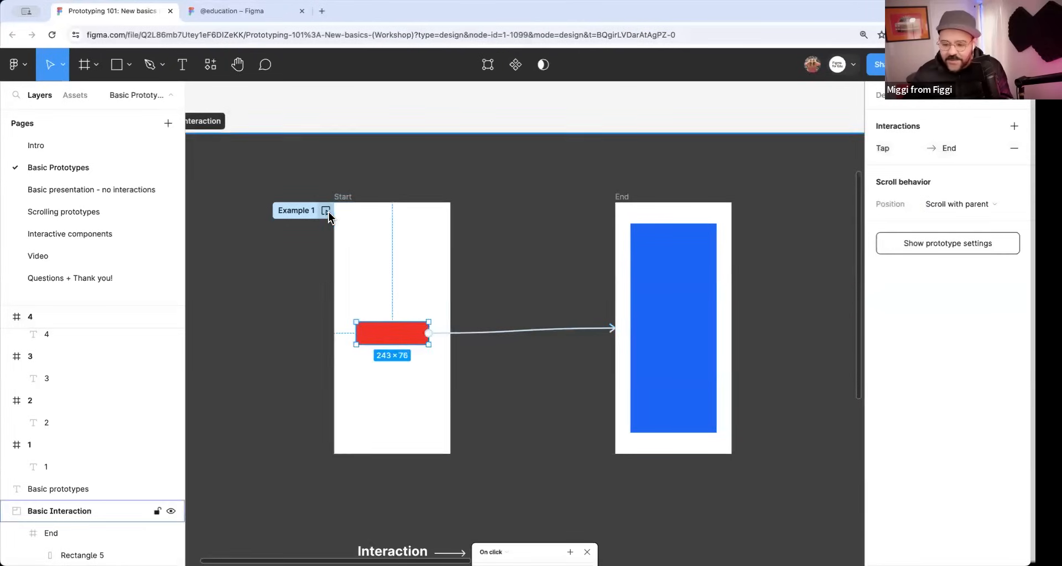
left_click(326, 211)
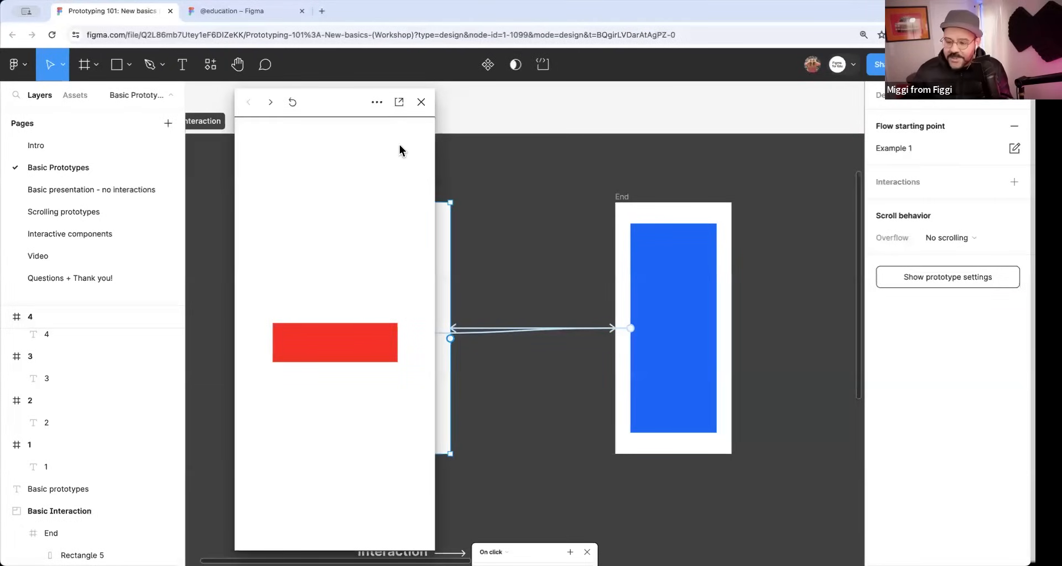
left_click(421, 101)
Open the preview from the selected Start frame, go to the blue screen, and move the preview window clear of both frames.
left_click(342, 197)
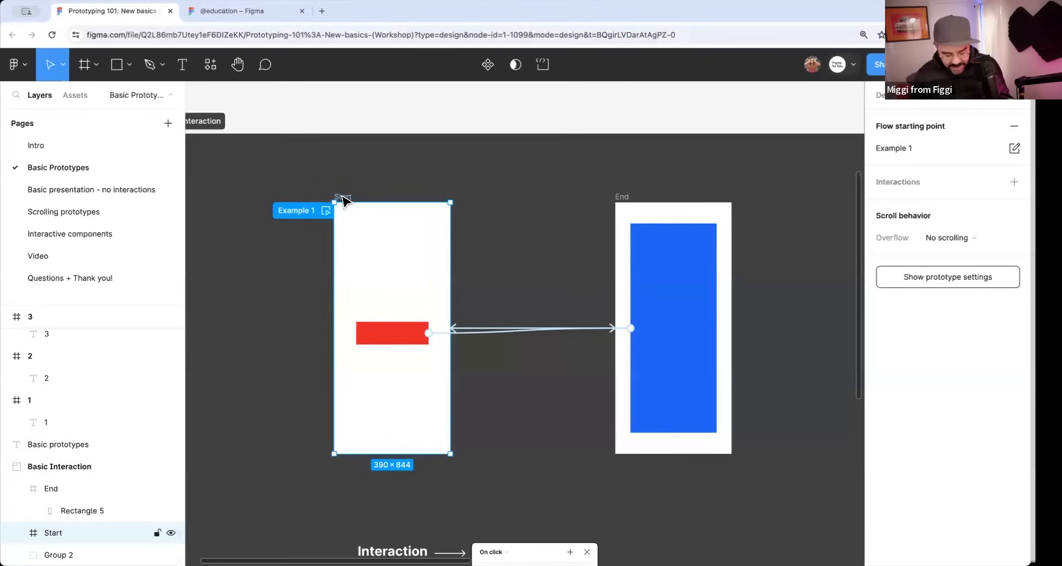
key("shift+space")
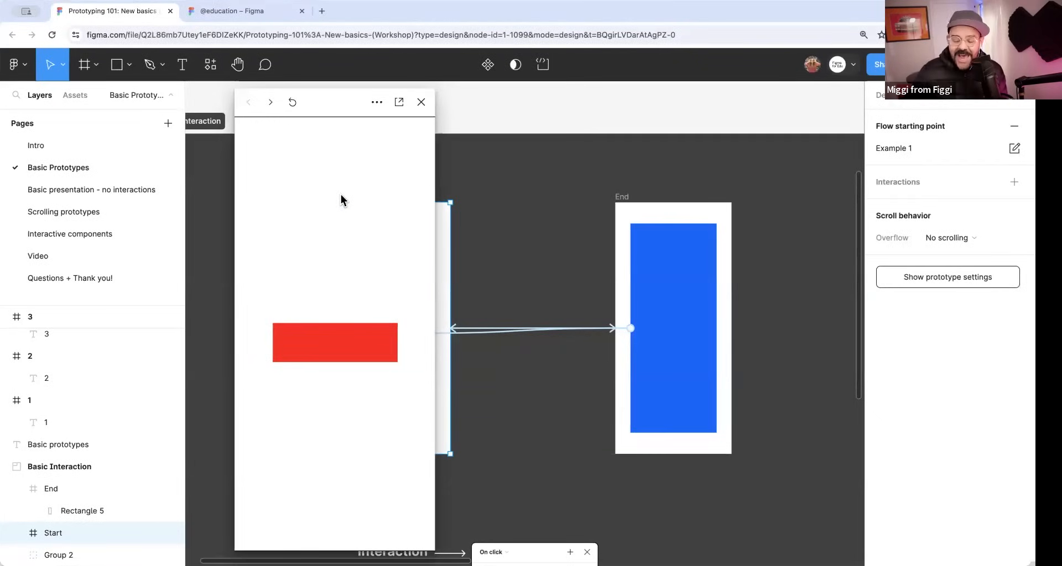
left_click(420, 102)
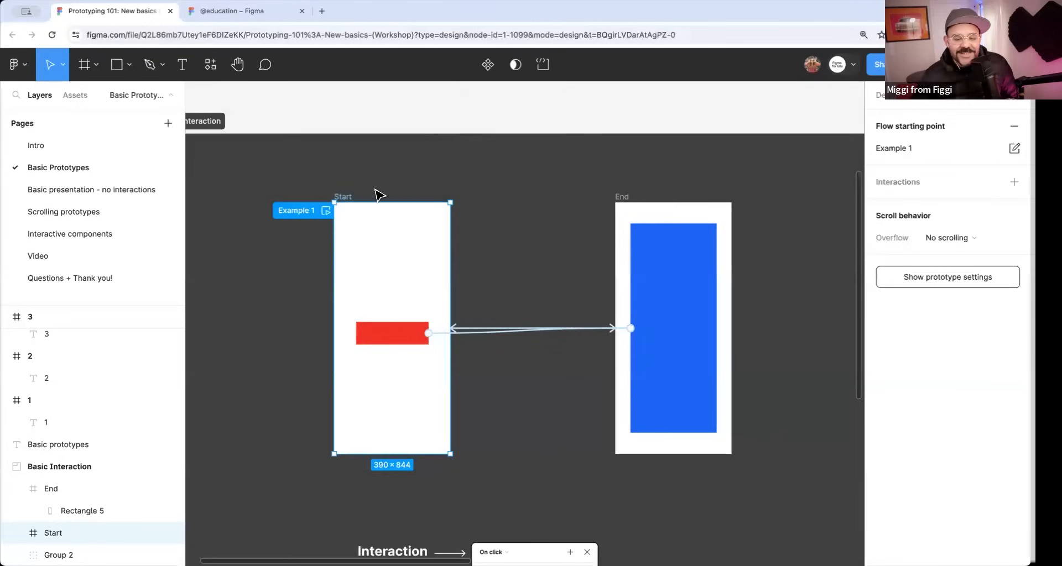
key("shift+space")
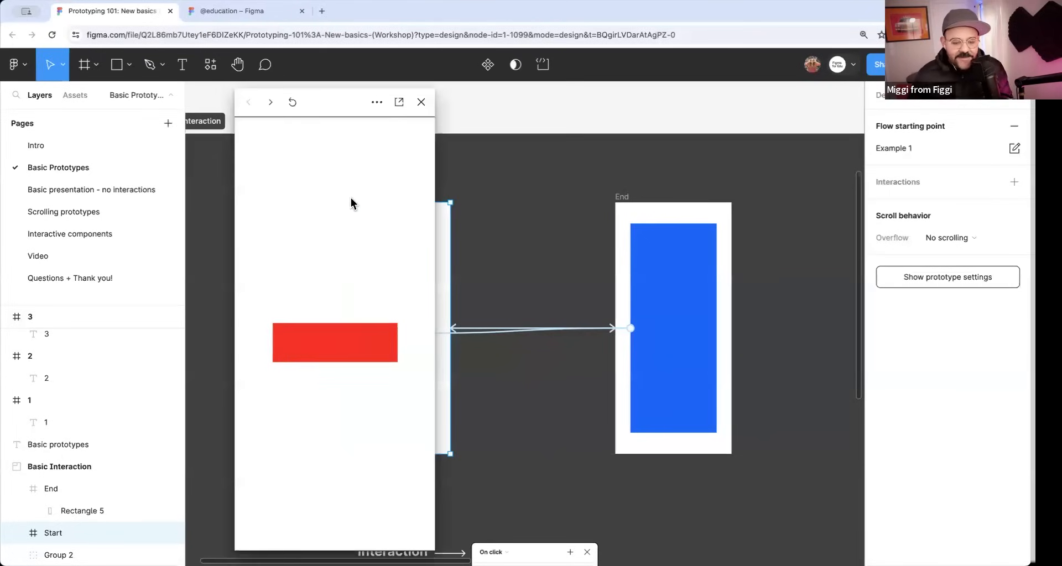
left_click(344, 335)
left_click_drag(329, 102, 152, 105)
Set the animation of the connection from the blue rectangle to the Start frame to Slide out with an upward direction.
left_click(467, 332)
left_click(467, 330)
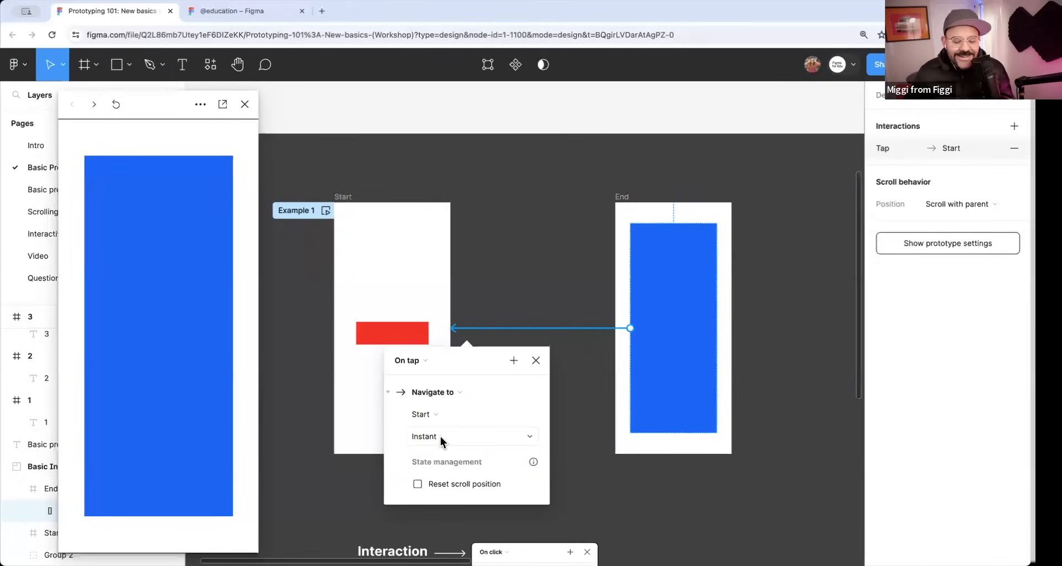
left_click(440, 437)
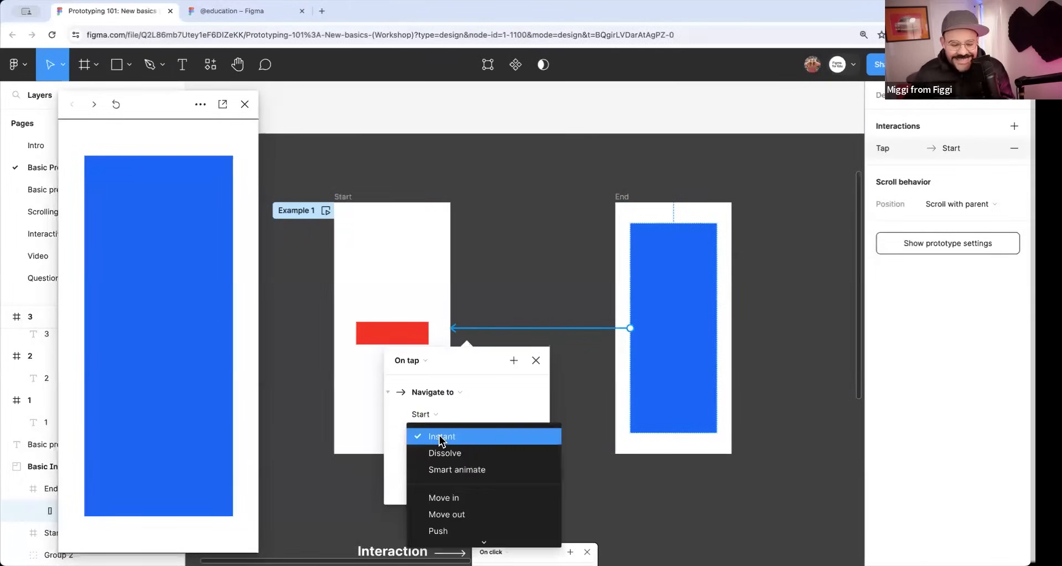
left_click(451, 514)
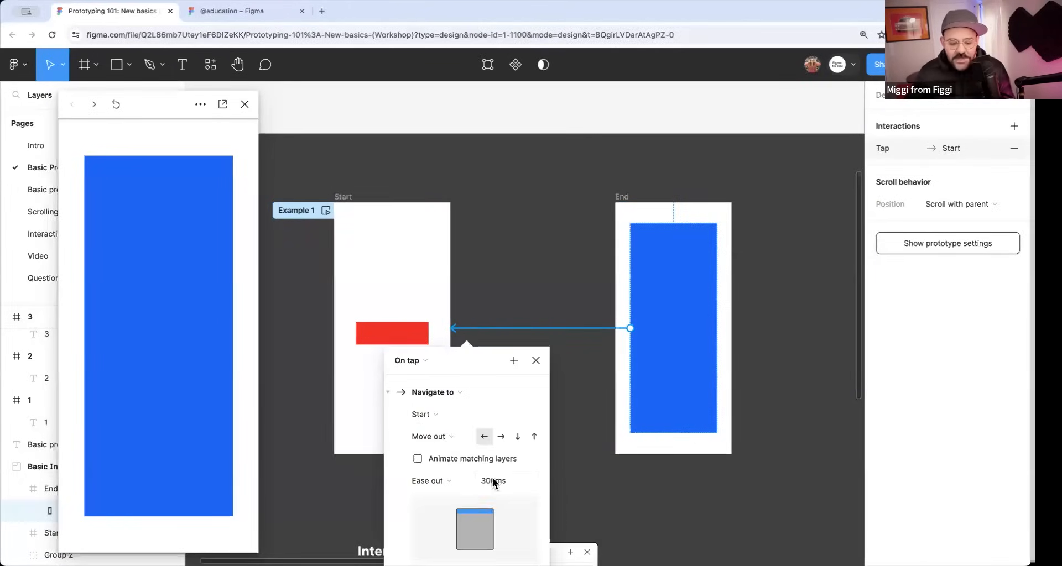
left_click(534, 436)
left_click(456, 440)
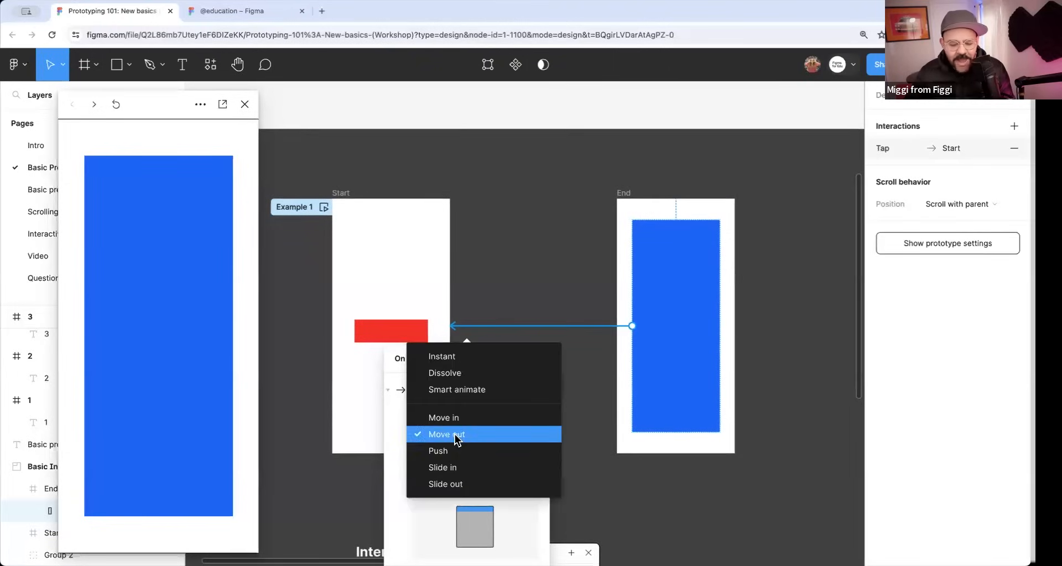
left_click(462, 483)
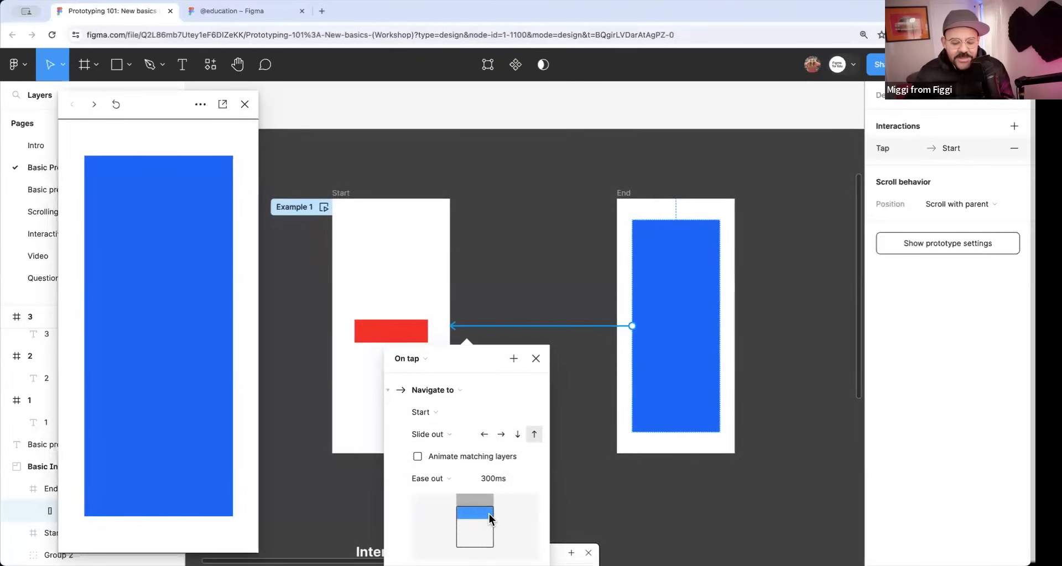
left_click(535, 360)
Test the Slide in and Slide out transitions by switching between the red and blue screens in the open preview.
left_click(209, 341)
left_click(202, 344)
left_click(197, 348)
left_click(197, 348)
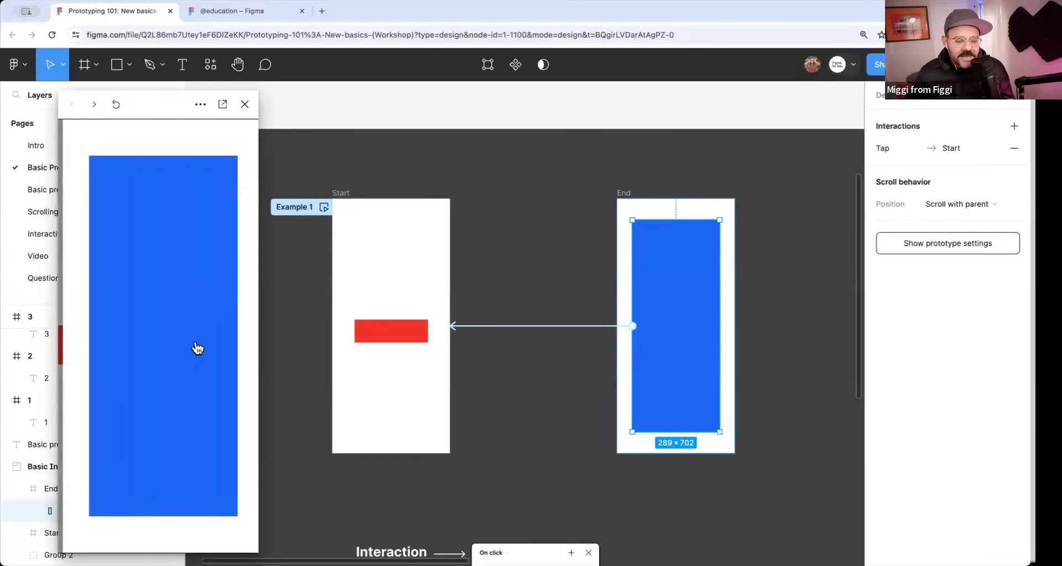
left_click(204, 353)
Set the Slide in direction of the red rectangle's connection to the End frame to down.
left_click(490, 346)
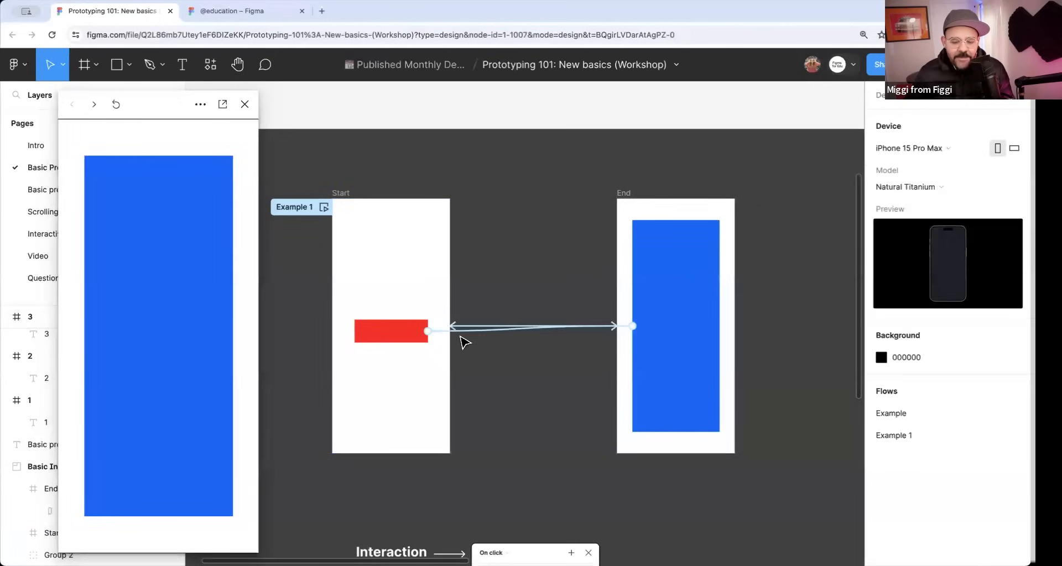
left_click(460, 335)
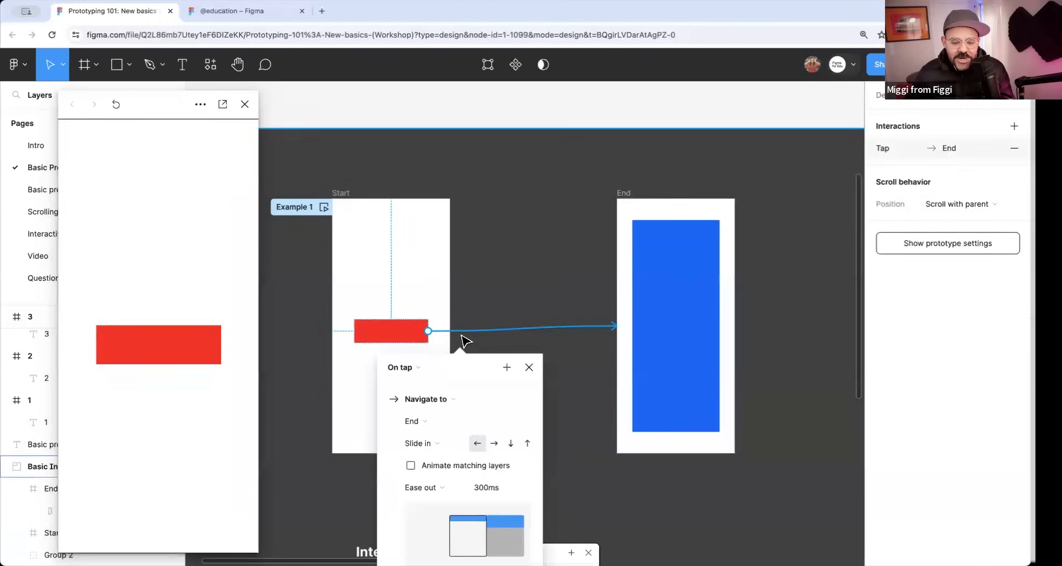
left_click(511, 446)
Test the downward Slide in and upward Slide out by repeatedly switching screens in the preview, and close the preview.
left_click(170, 351)
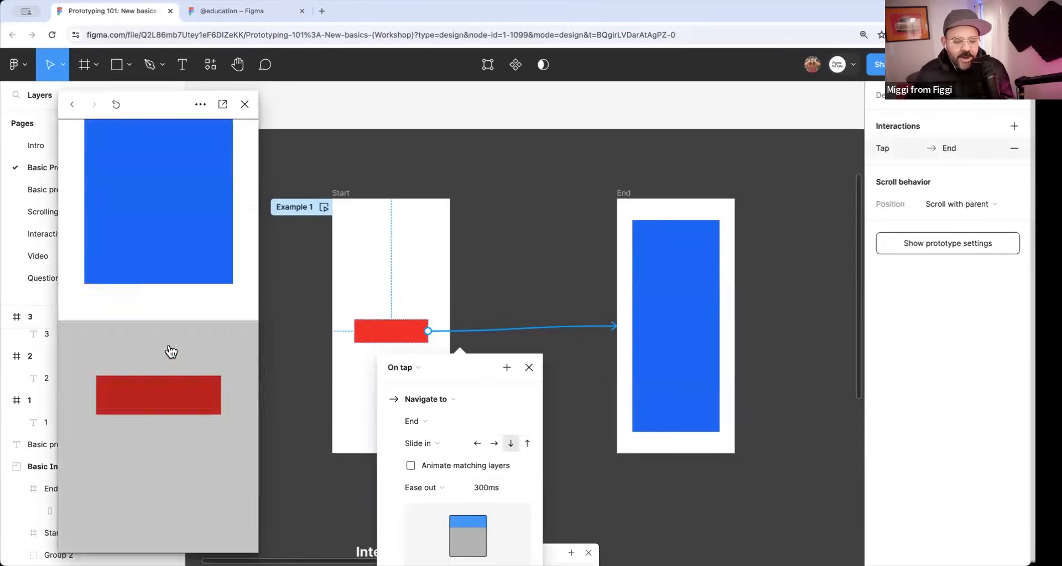
left_click(178, 367)
left_click(177, 366)
left_click(177, 367)
left_click(177, 367)
left_click(178, 367)
left_click(178, 367)
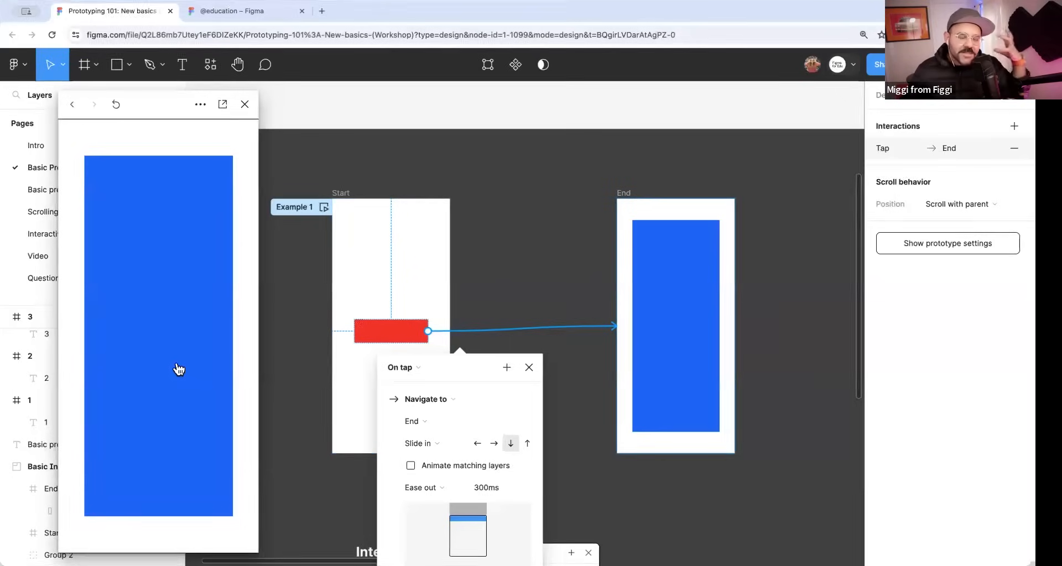
left_click(178, 368)
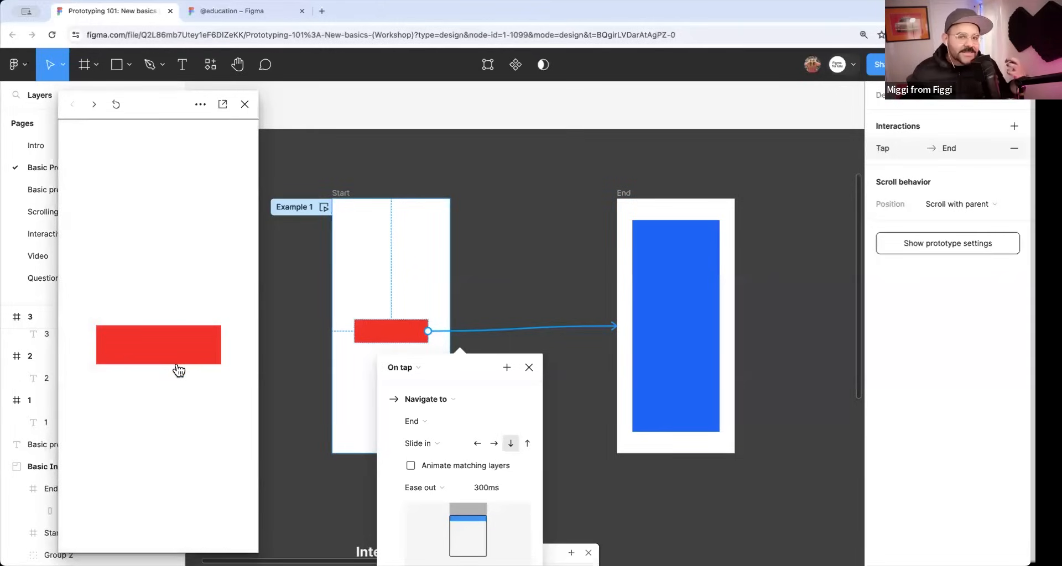
left_click(178, 368)
left_click(177, 367)
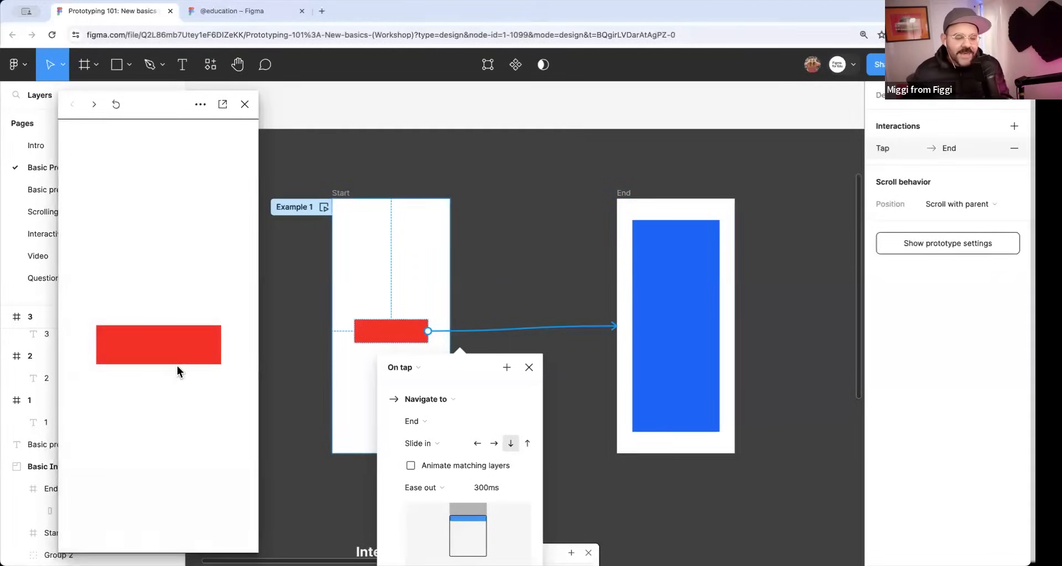
left_click(181, 362)
left_click(178, 419)
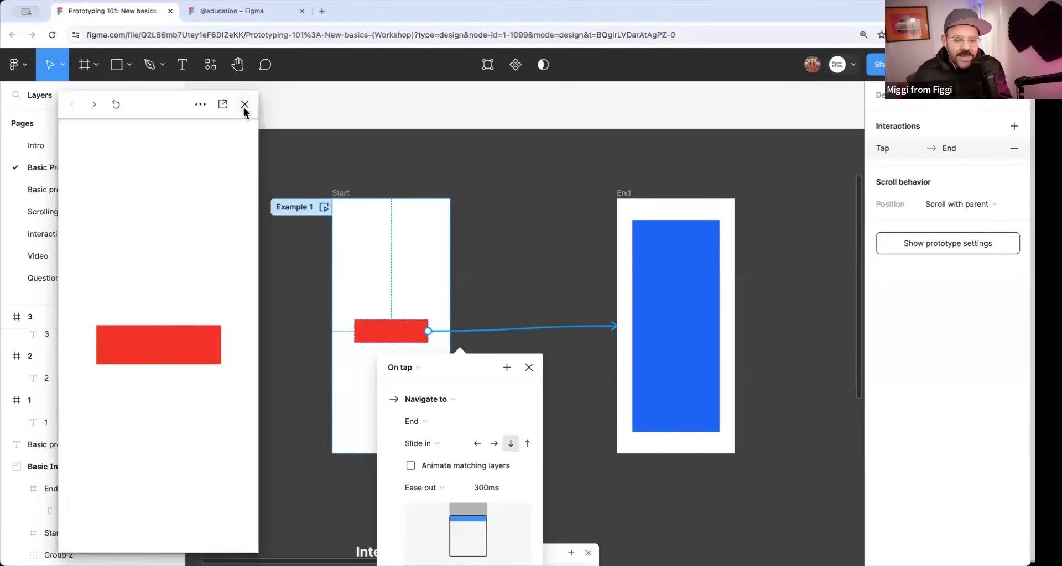
left_click(244, 104)
Set the animation of the red rectangle's connection to the End frame to Smart animate.
left_click_drag(471, 368, 556, 233)
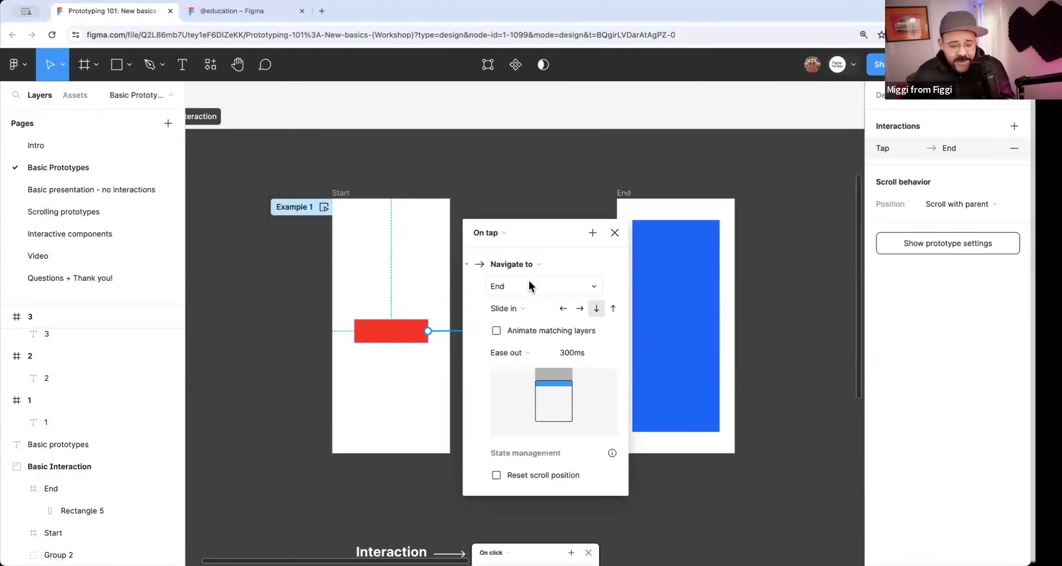
left_click(531, 315)
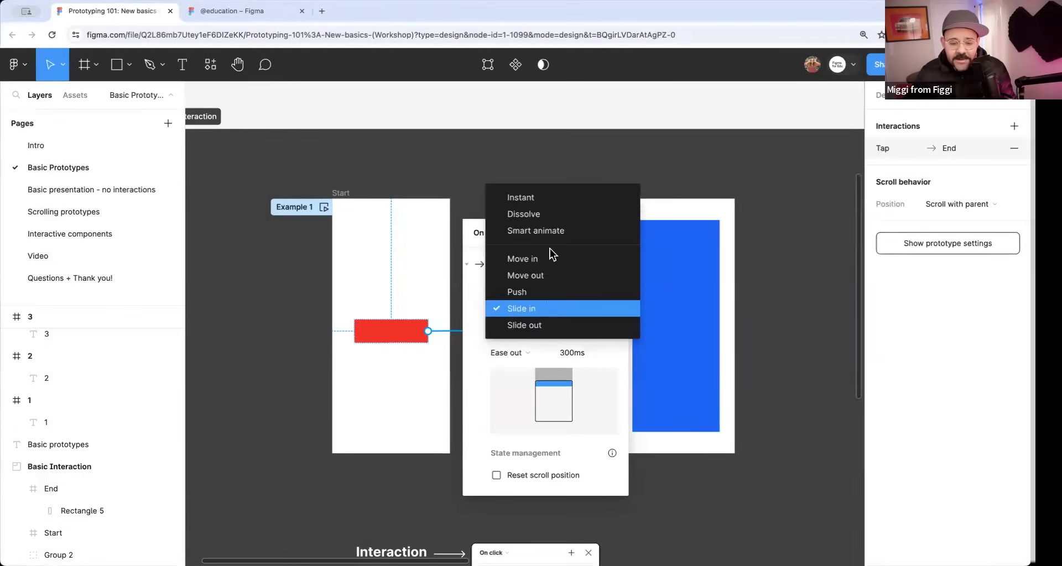
left_click(549, 232)
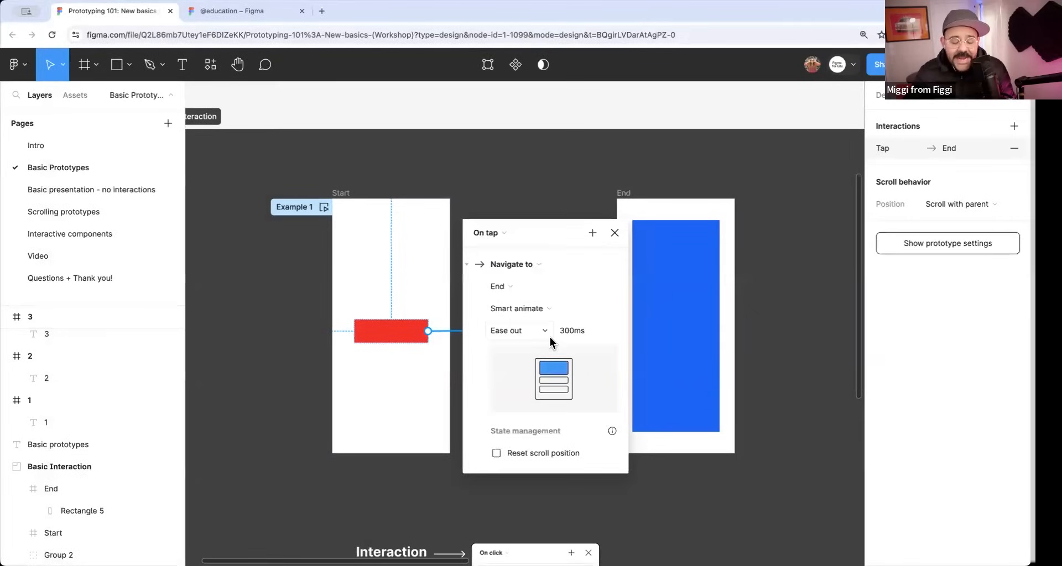
left_click(615, 232)
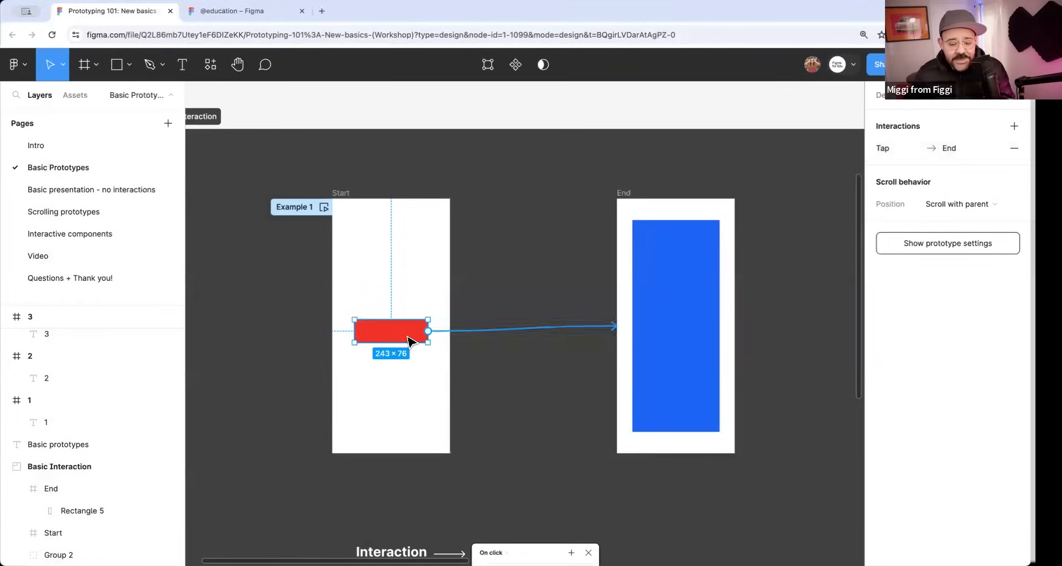
Rename the rectangle layers in the End and Start frames to the same first name so that they match.
left_click(650, 298)
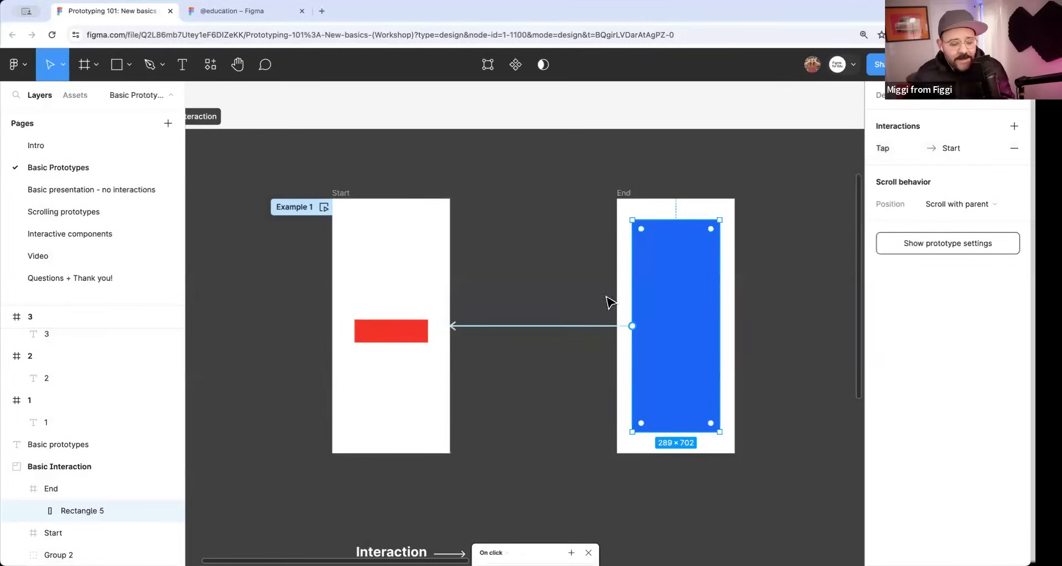
left_click_drag(135, 301, 131, 173)
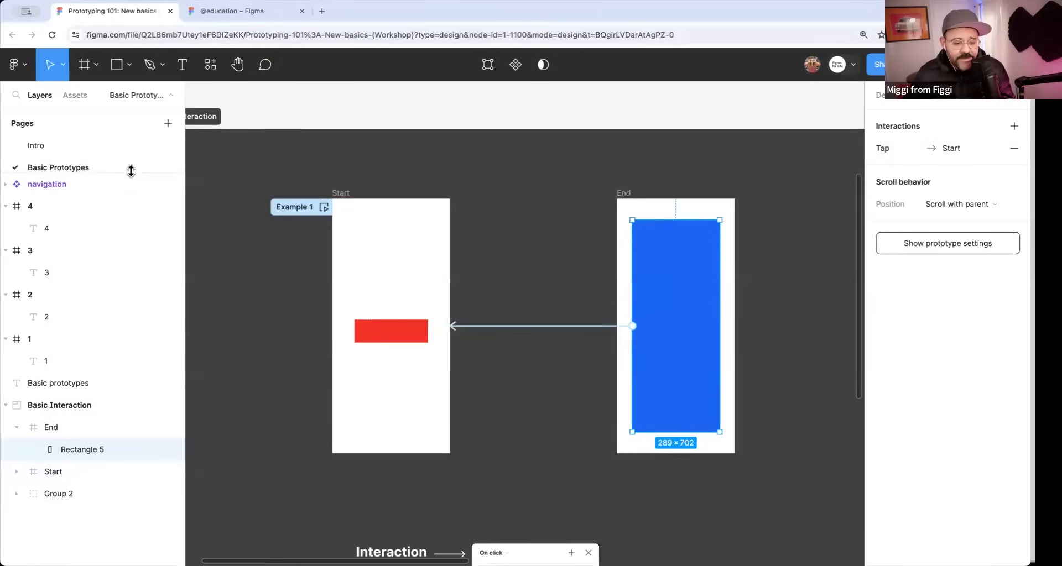
left_click(378, 335)
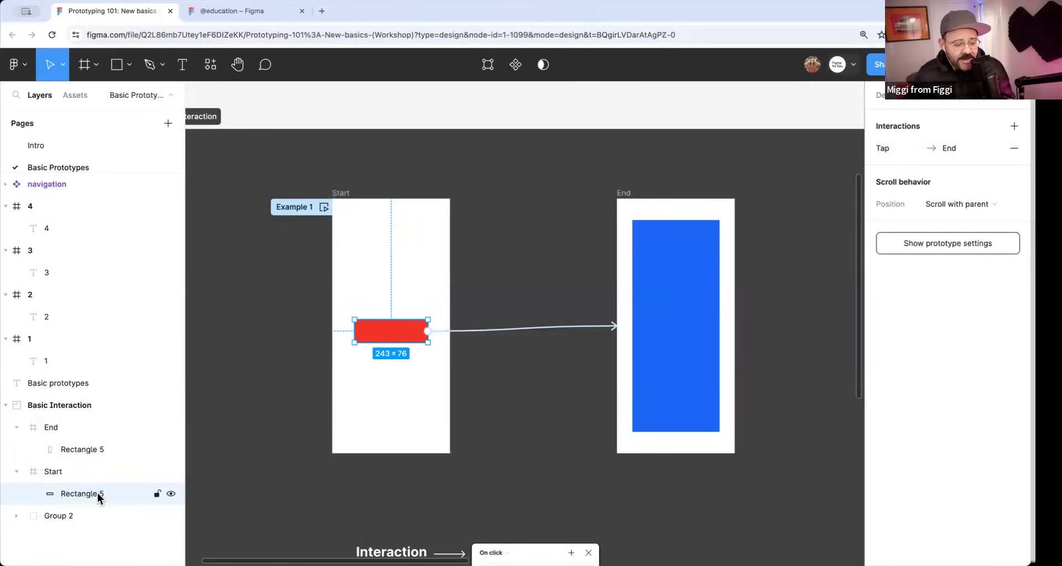
left_click(661, 335)
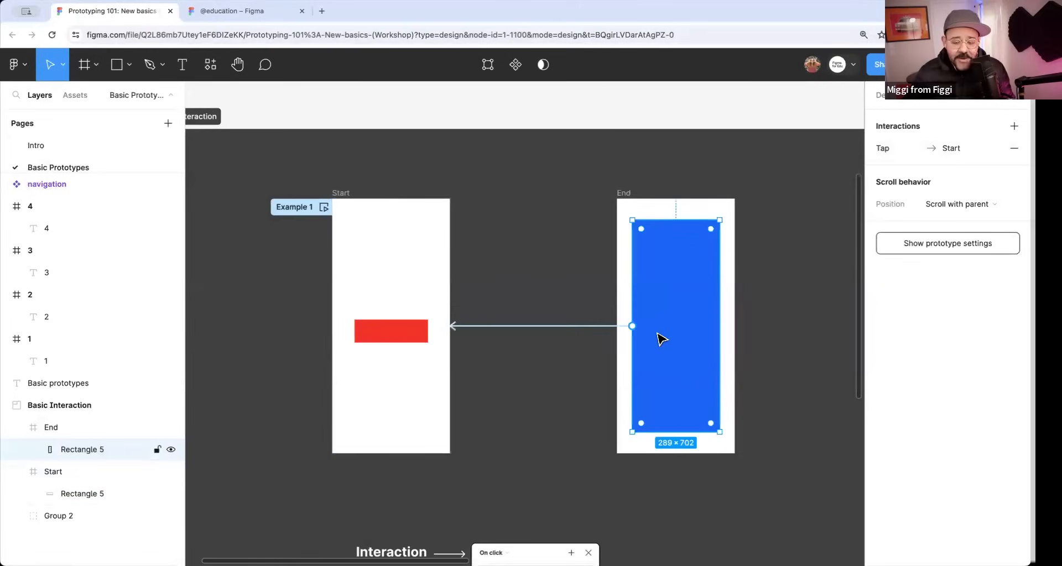
double_click(81, 449)
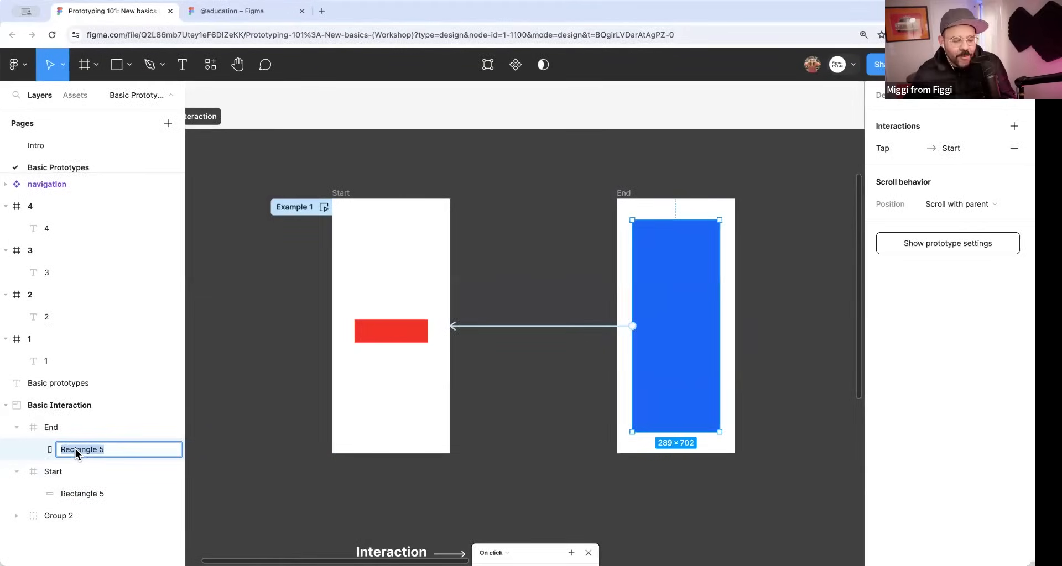
type("James")
key("Return")
left_click(78, 493)
double_click(78, 492)
type("James")
key("Return")
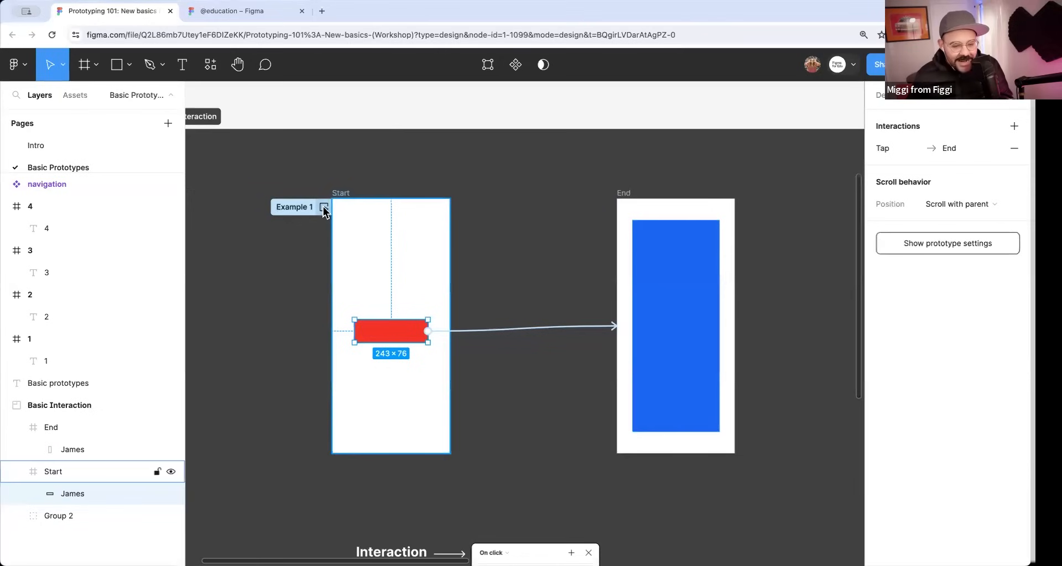
Select both connections between the Start and End frames together and set their shared animation to Smart animate.
left_click(518, 365)
left_click_drag(517, 380, 505, 296)
left_click_drag(524, 356, 540, 239)
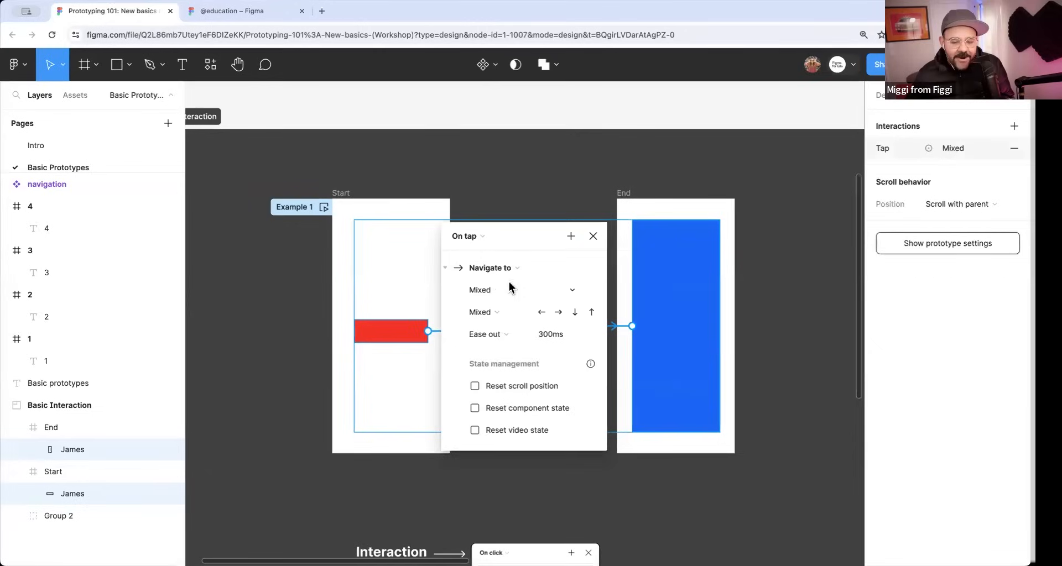
left_click(592, 237)
left_click(520, 243)
mouse_move(517, 221)
left_mouse_down()
mouse_move(519, 342)
mouse_move(520, 223)
left_mouse_up()
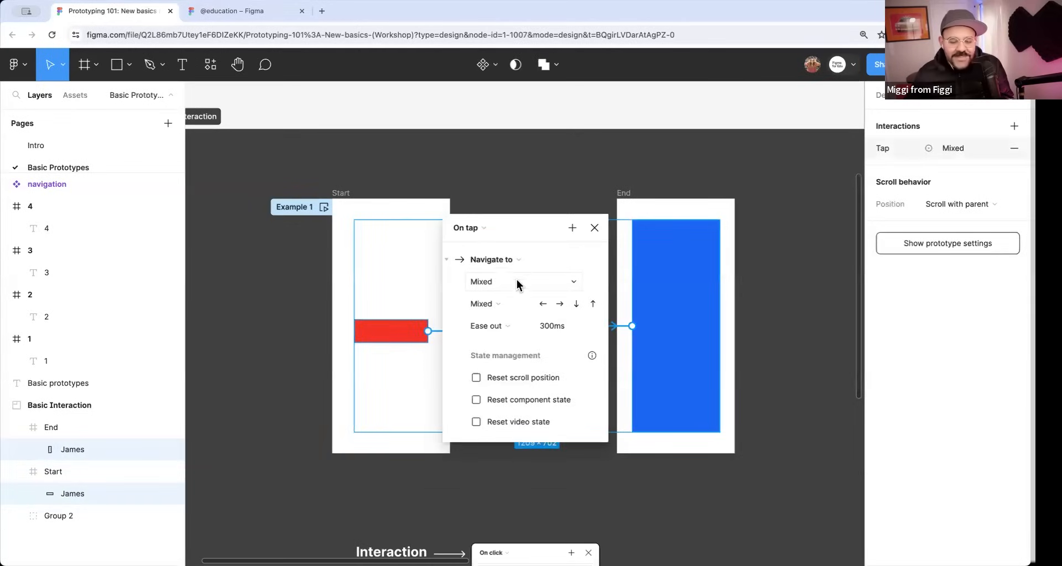
left_click(525, 308)
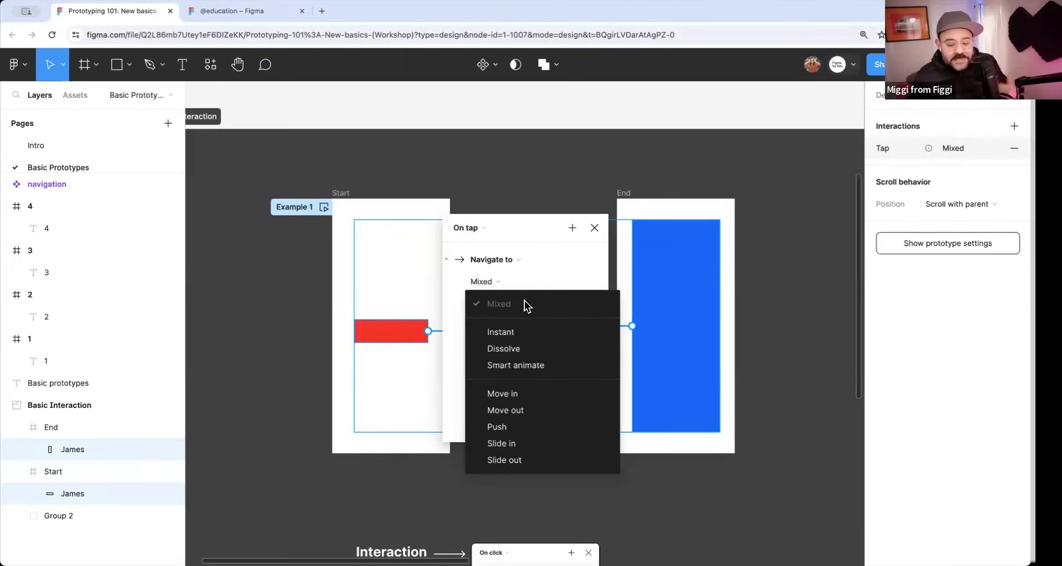
left_click(510, 366)
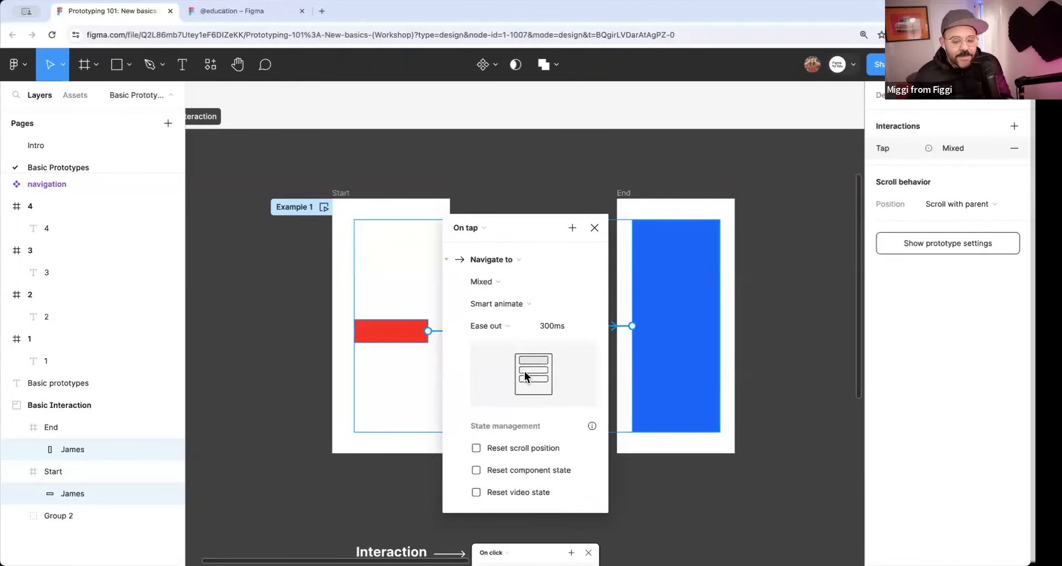
left_click(594, 228)
left_click(531, 372)
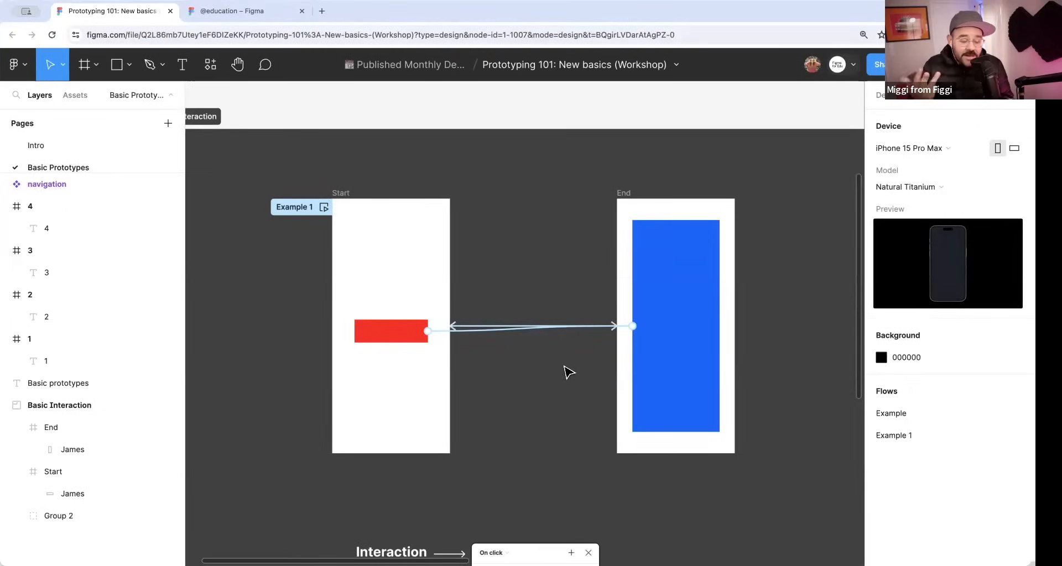
Preview the Example 1 flow, testing Smart animate by repeatedly switching between the red and blue screens, and close the preview.
left_click(324, 206)
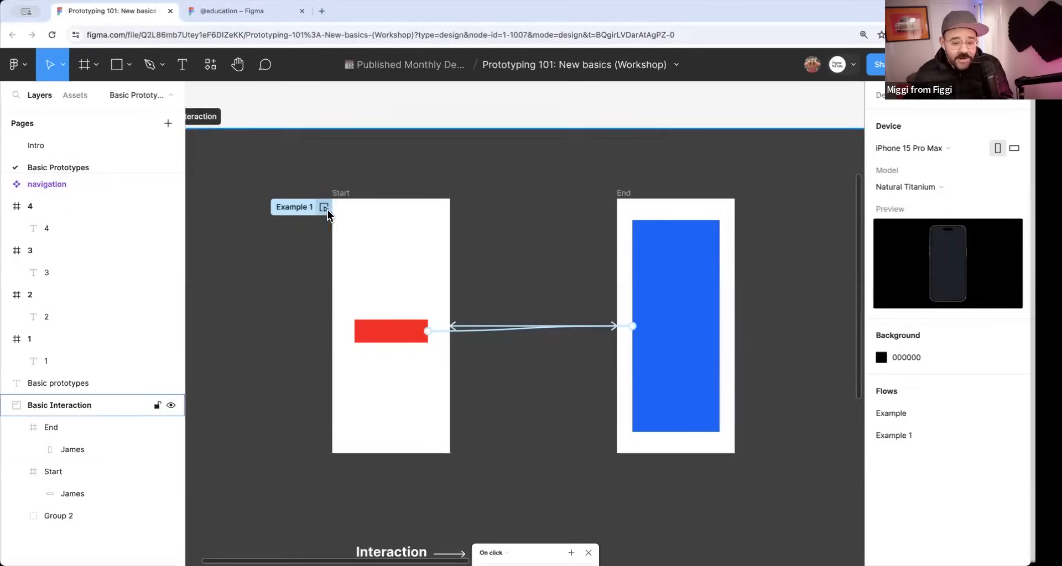
left_click(187, 350)
left_click(187, 351)
left_click(189, 352)
left_click(188, 352)
left_click(188, 351)
left_click(188, 352)
left_click(188, 352)
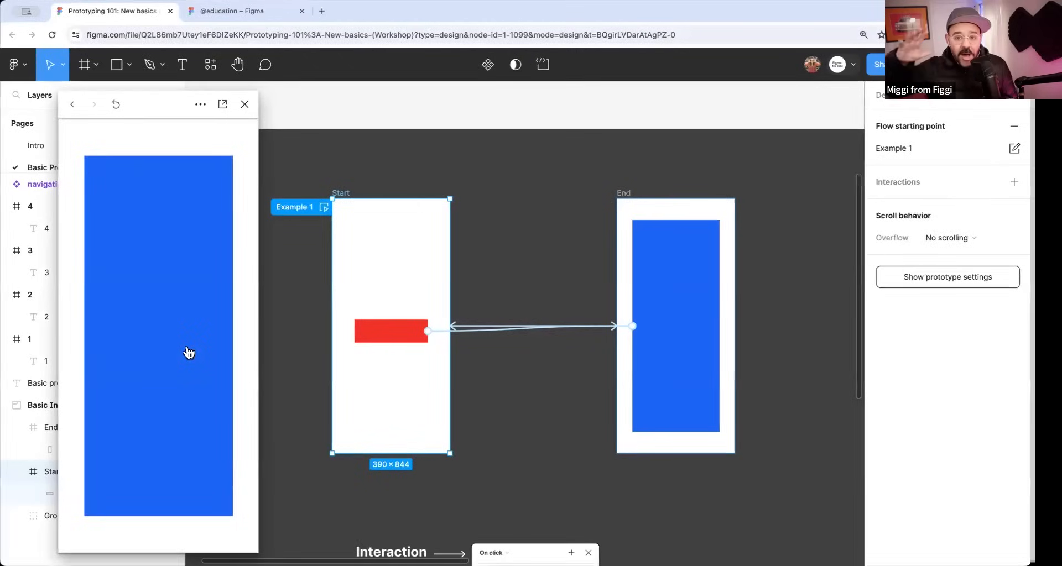
left_click(188, 352)
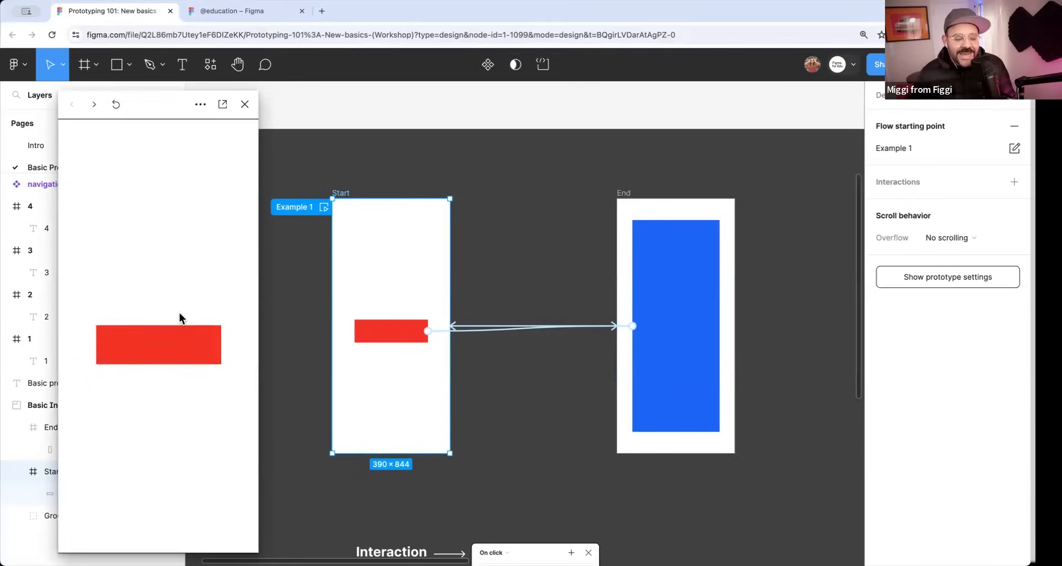
left_click(245, 107)
Reopen the Example 1 preview from the Start frame, replay the transition a few times, and close it.
left_click(403, 330)
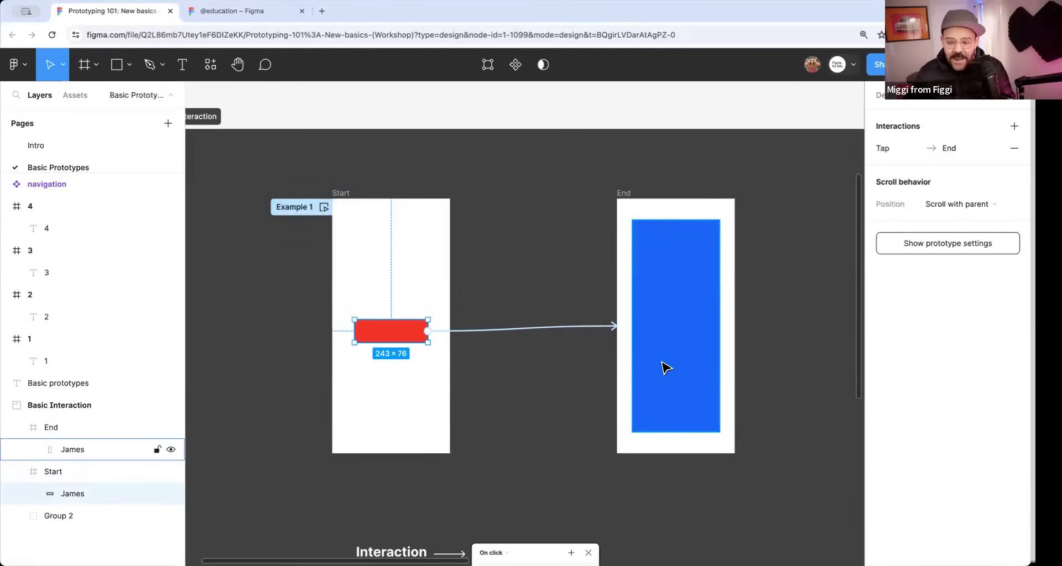
left_click(546, 402)
left_click(323, 208)
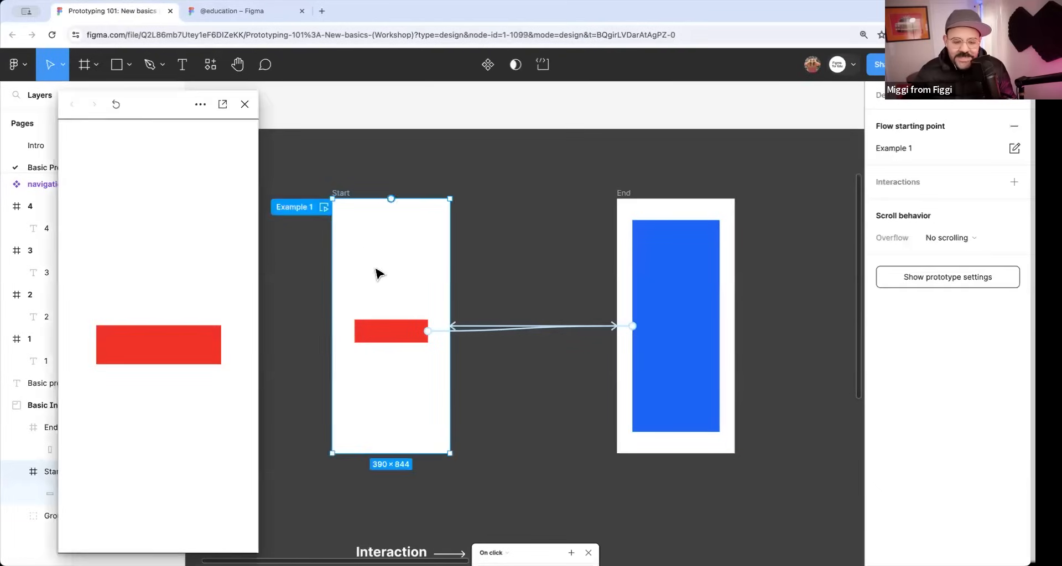
left_click(199, 345)
left_click(198, 350)
left_click(199, 350)
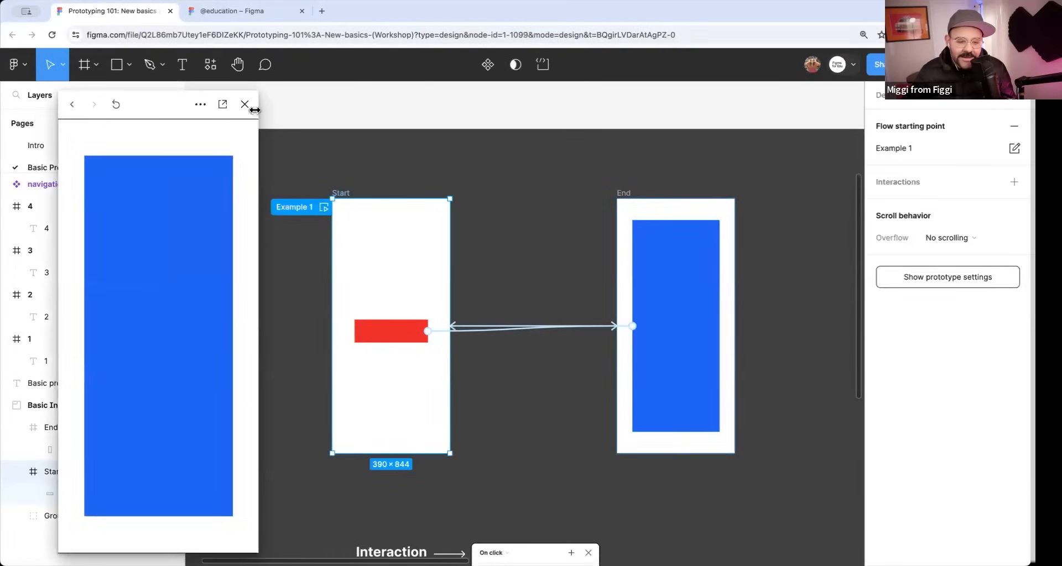
left_click(245, 104)
Set the easing of both connections to Custom bezier and shape the curve into an S of about 0.96, 0, 0.14, 1.
left_click(529, 355)
left_click(525, 328)
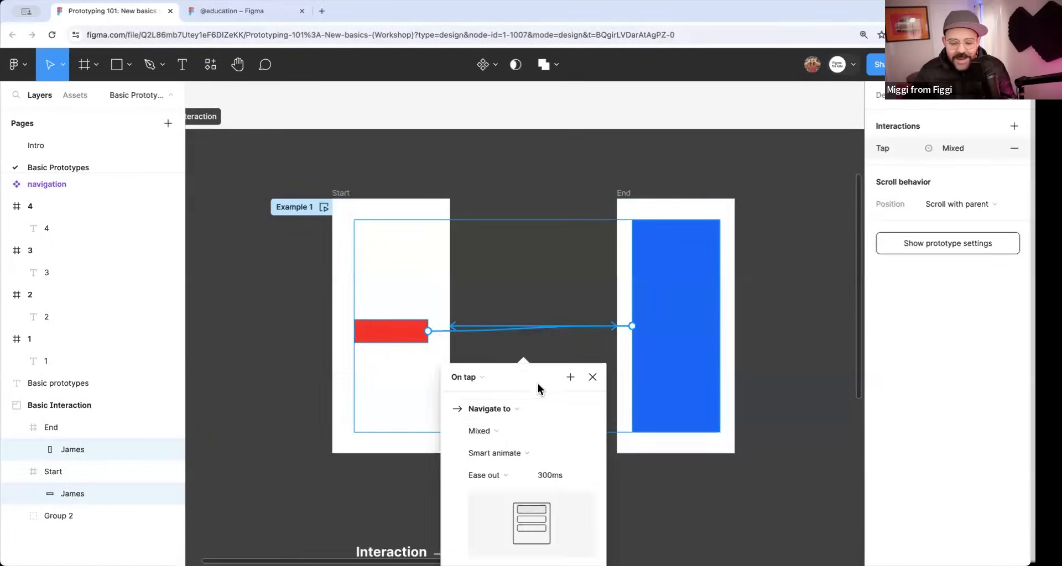
left_click(500, 311)
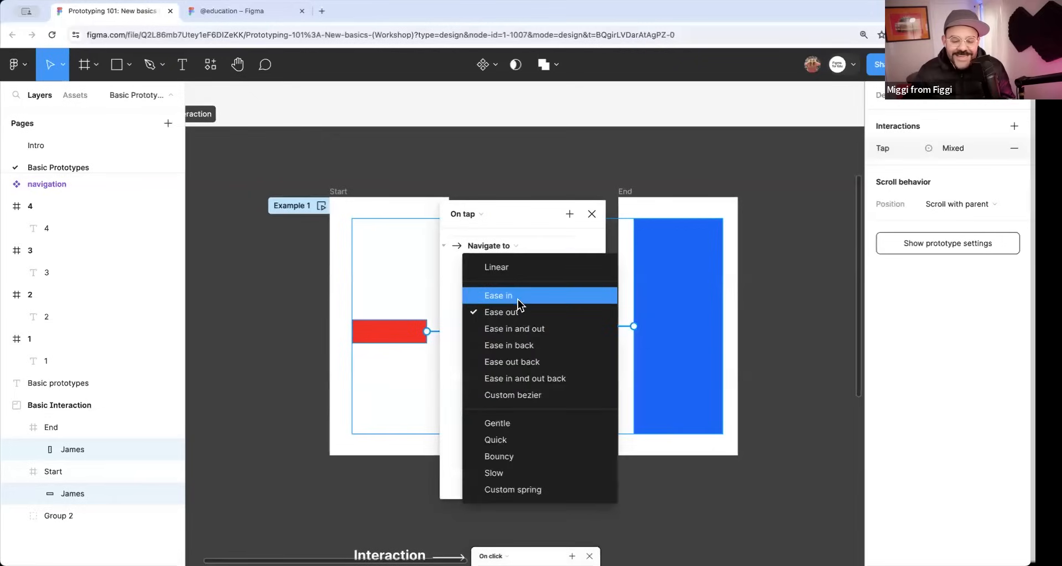
left_click(535, 396)
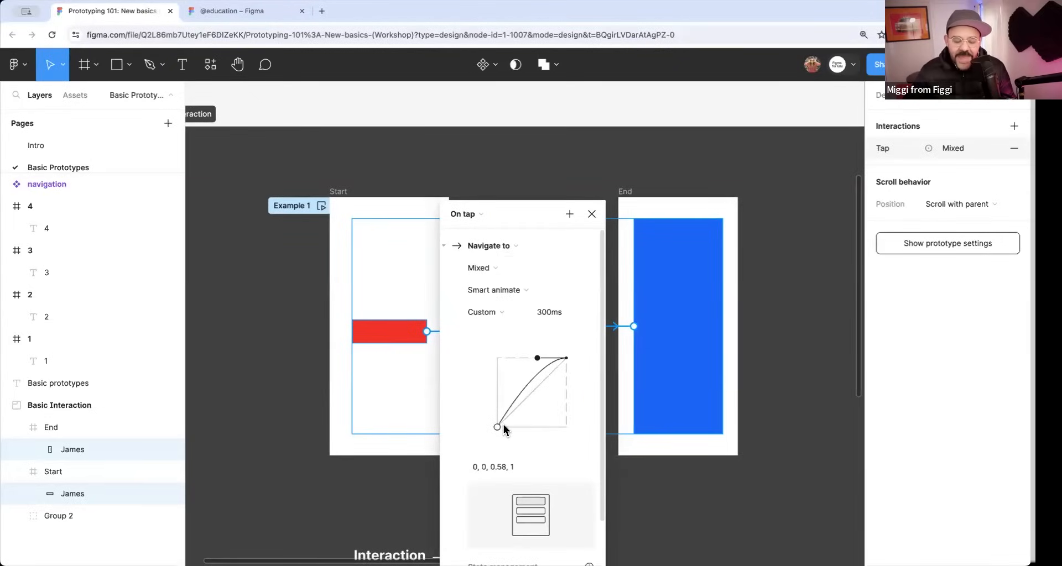
left_click_drag(501, 426, 562, 425)
left_click_drag(537, 358, 507, 360)
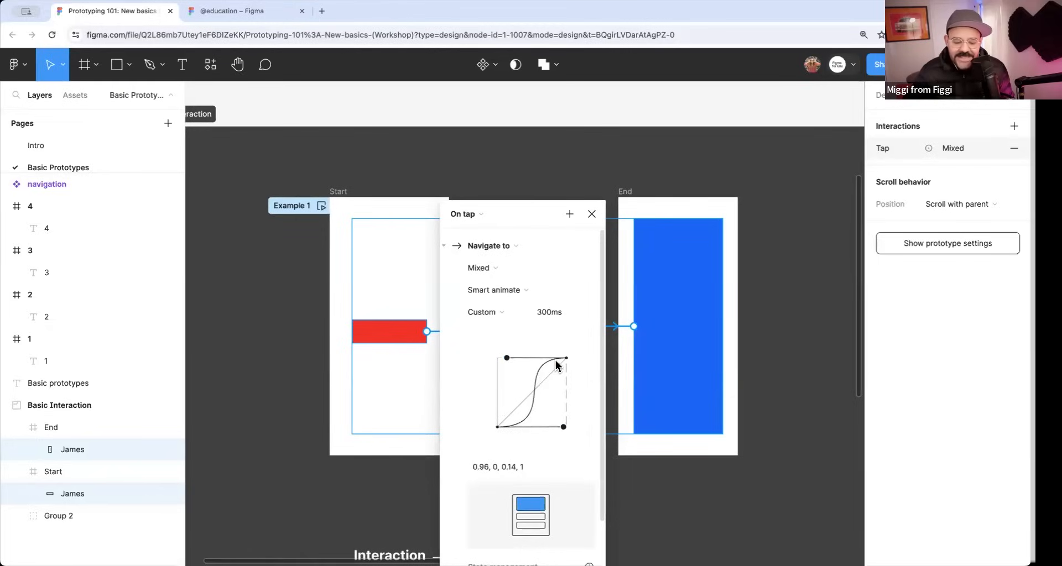
Enter the custom bezier values .8, 0, .2, 1 for both connections.
left_click(480, 467)
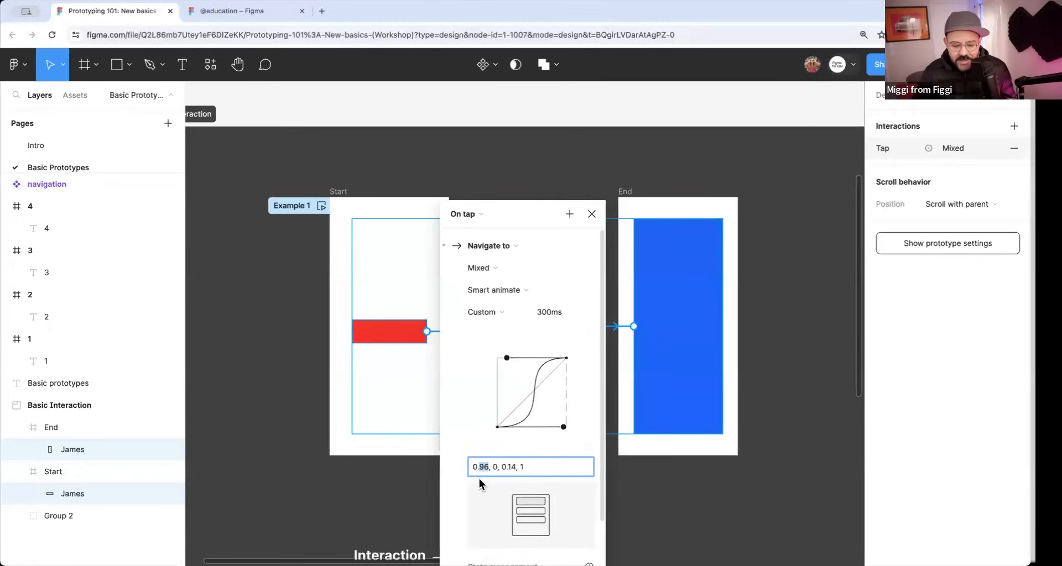
key("BackSpace")
key("BackSpace")
key("BackSpace")
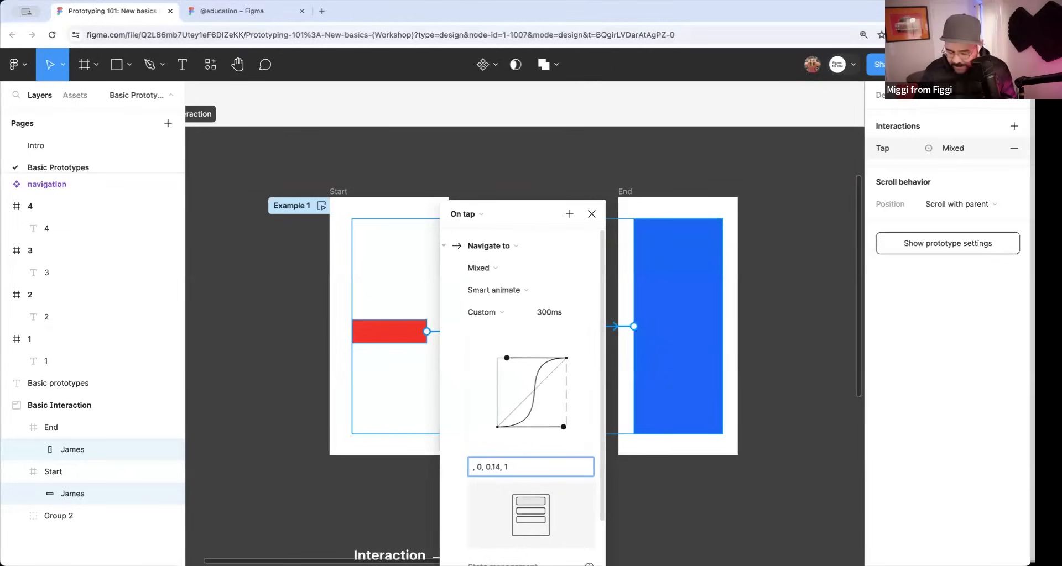
type(".8")
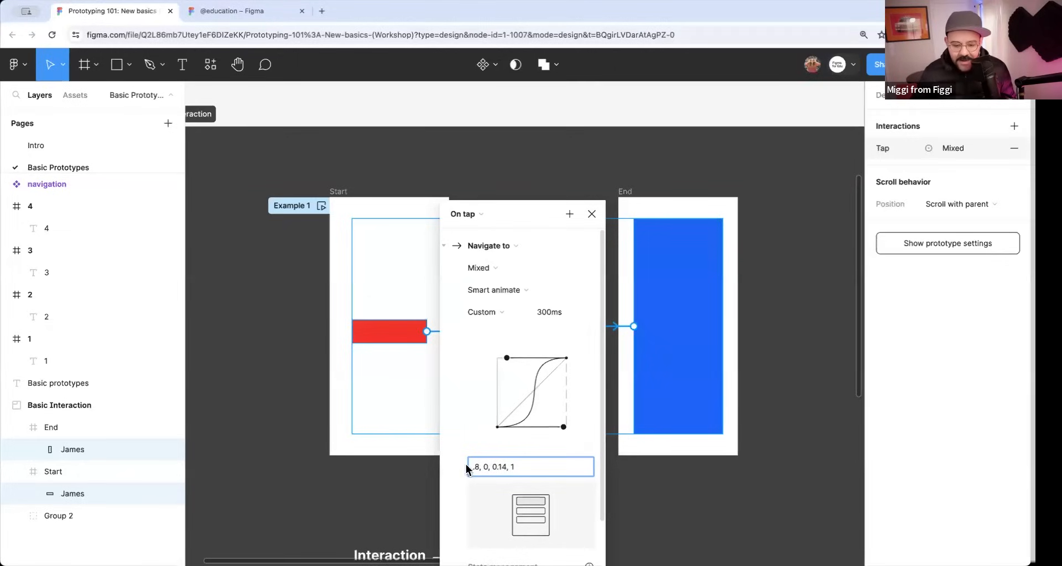
left_click_drag(493, 469, 505, 468)
key("BackSpace")
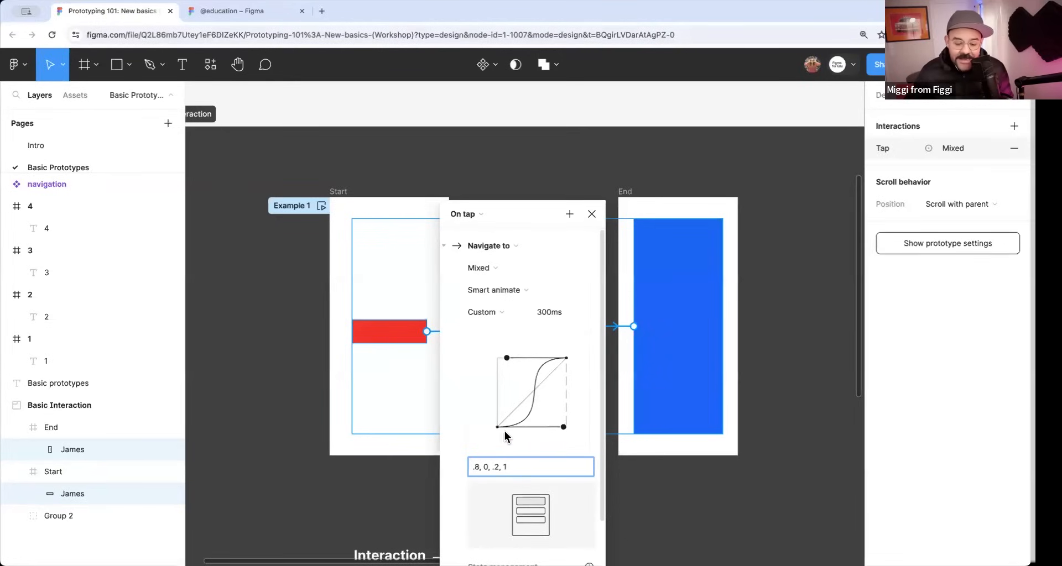
Nudge the curve's lower handle, correct the bezier values to 0.8, 0, 0.2, 1, and close the interaction settings.
left_click(548, 431)
left_click_drag(564, 430, 559, 428)
left_click(486, 467)
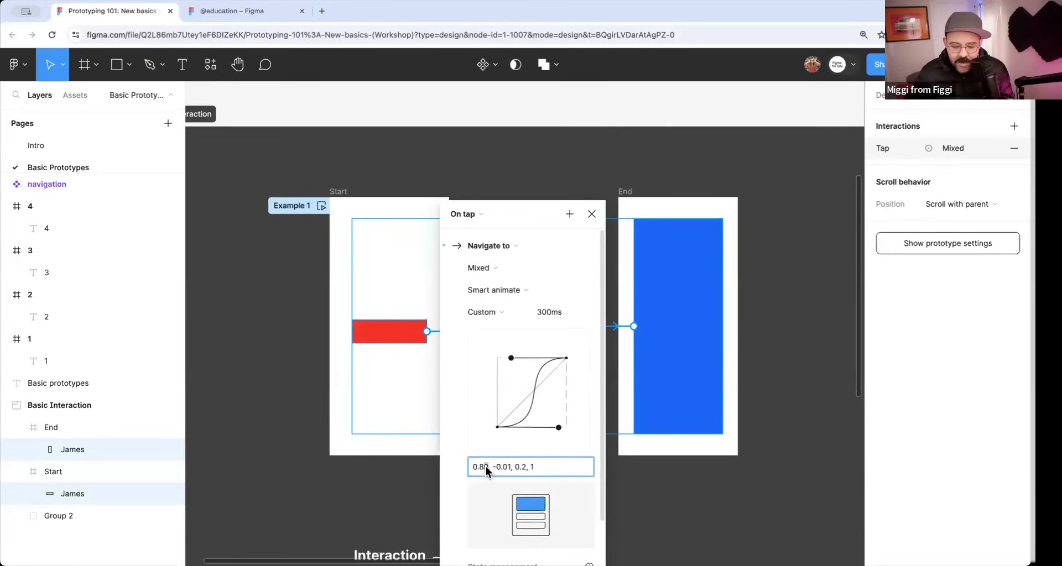
key("BackSpace")
type("=")
key("BackSpace")
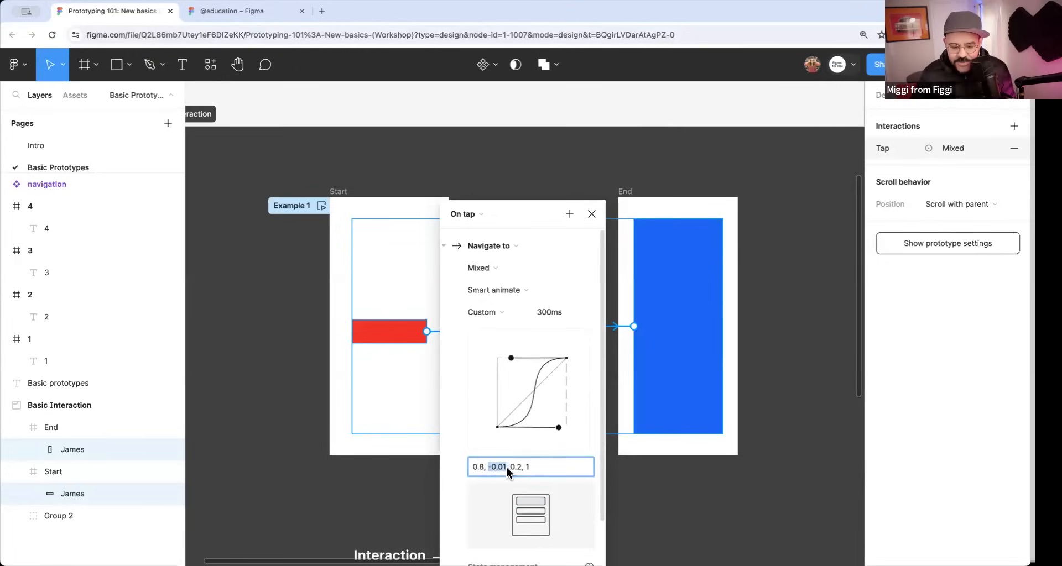
type("0")
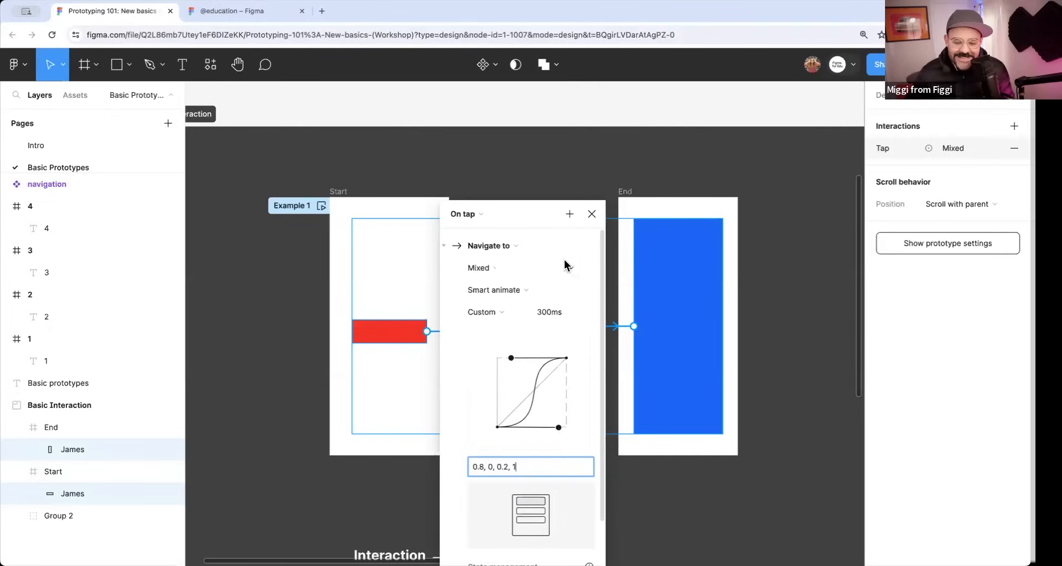
left_click(591, 214)
Test the custom bezier easing in the Example 1 preview by repeatedly switching screens, and close the preview.
left_click(315, 205)
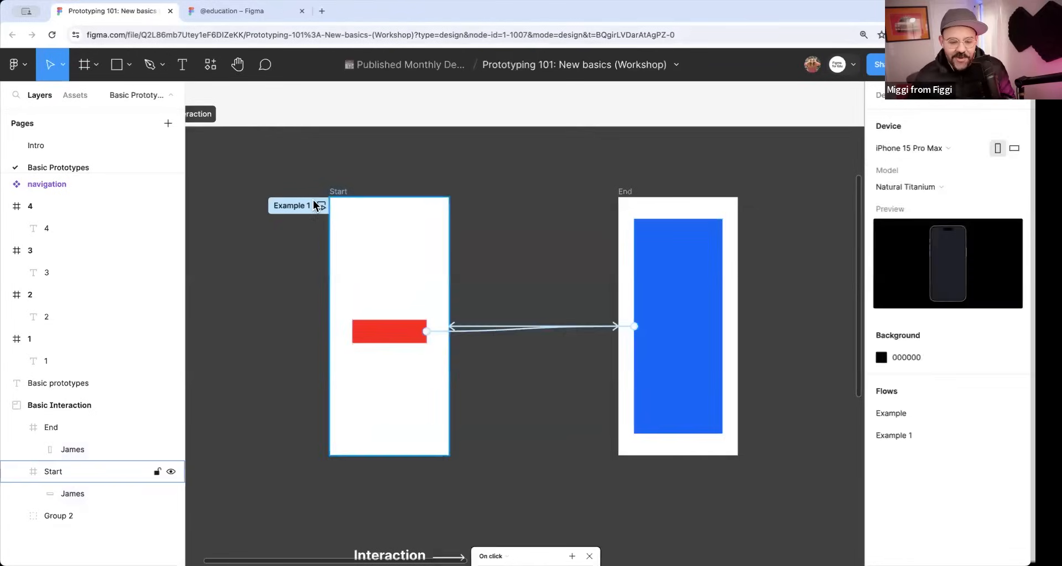
left_click(321, 206)
left_click(155, 346)
left_click(167, 351)
left_click(168, 354)
left_click(168, 354)
left_click(168, 354)
left_click(168, 354)
left_click(244, 104)
Set the animation duration of both connections between Start and End to 1200 ms and close the interaction settings.
left_click_drag(505, 289, 525, 217)
left_click(541, 318)
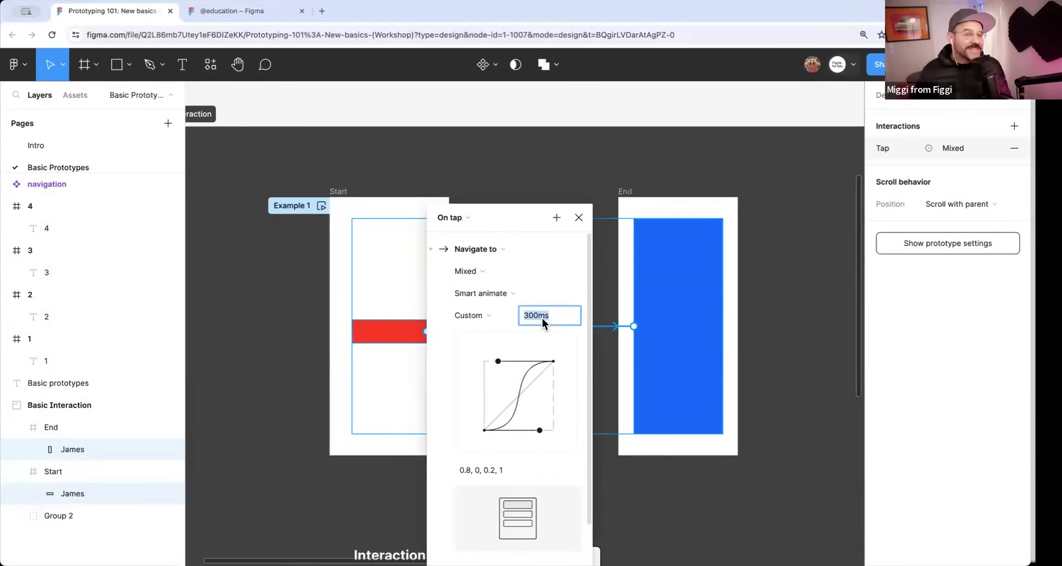
type("1")
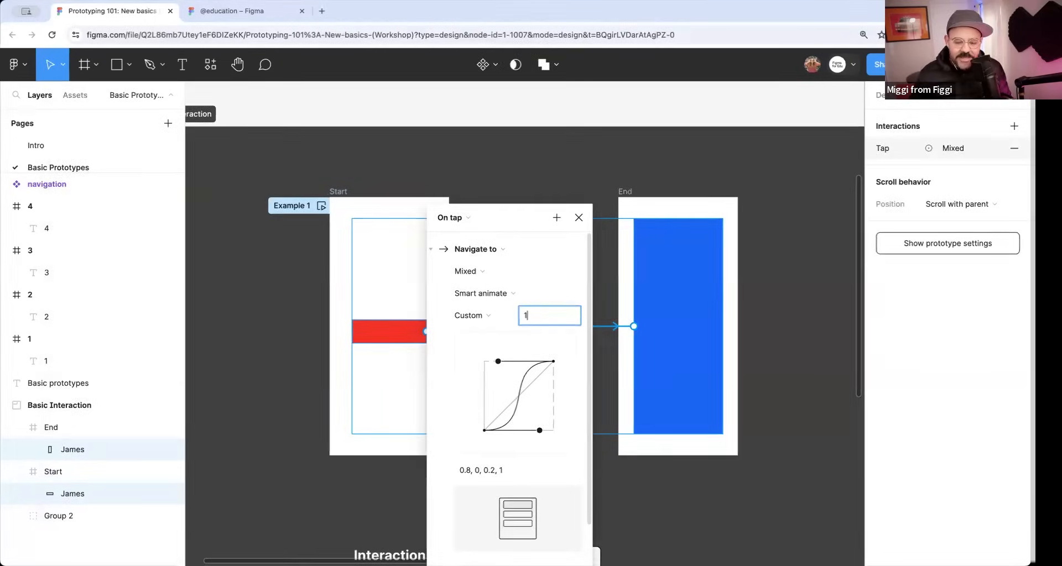
type("200")
key("Return")
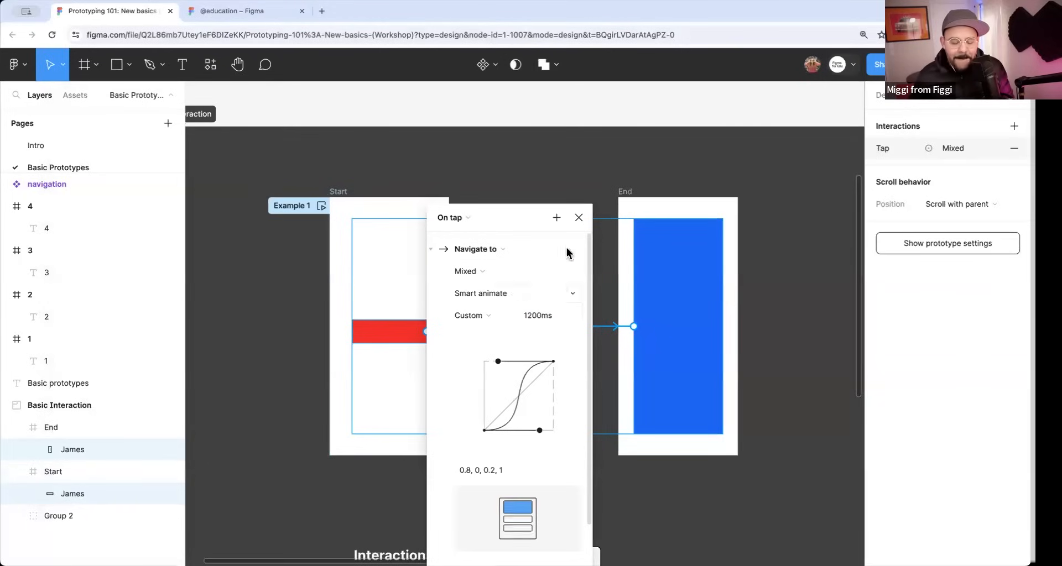
left_click(578, 217)
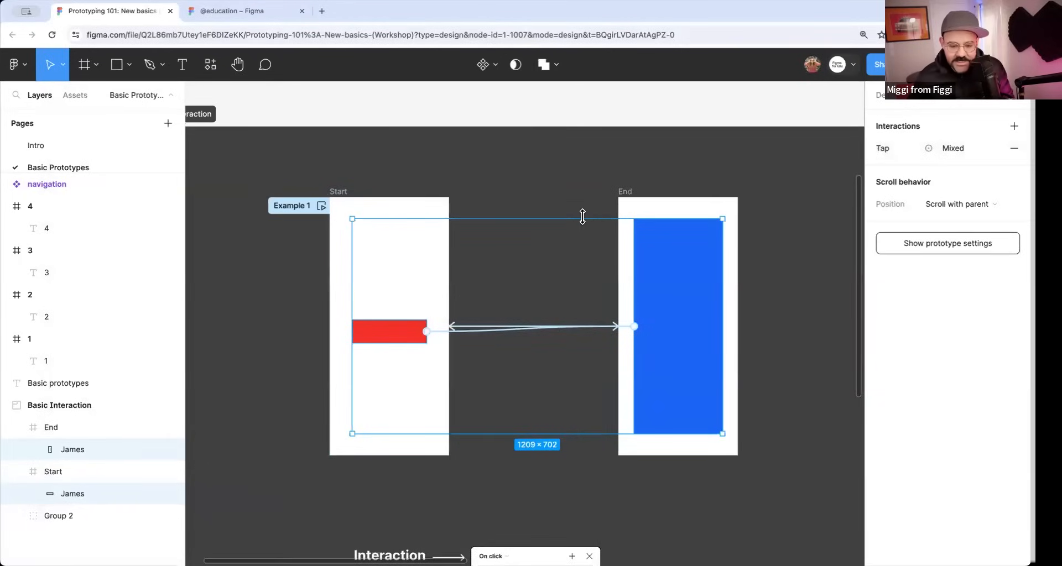
Test the 1200 ms animation in the Example 1 preview by repeatedly switching screens, and close the preview.
left_click(321, 206)
left_click(194, 357)
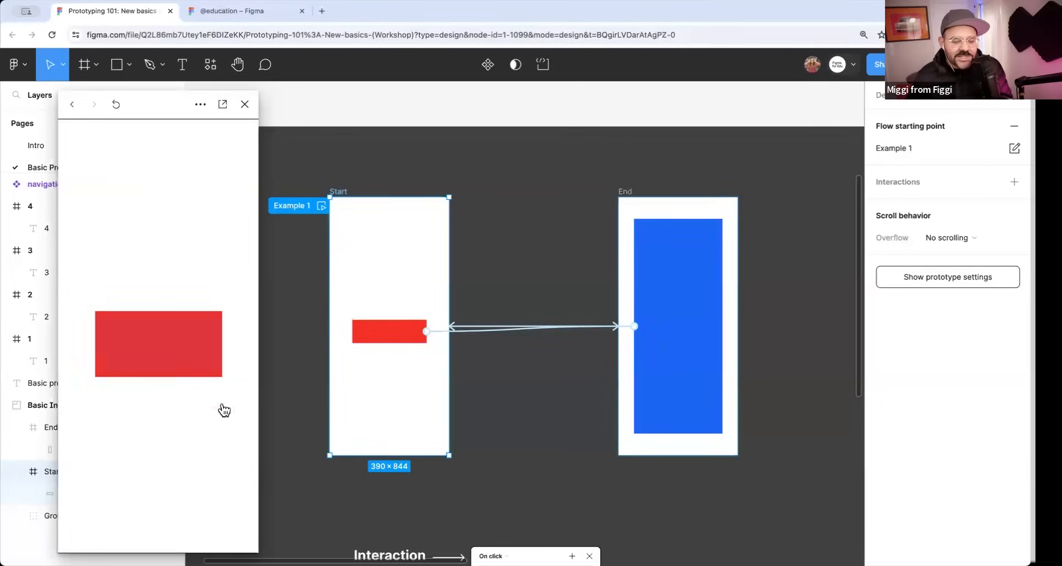
left_click(213, 432)
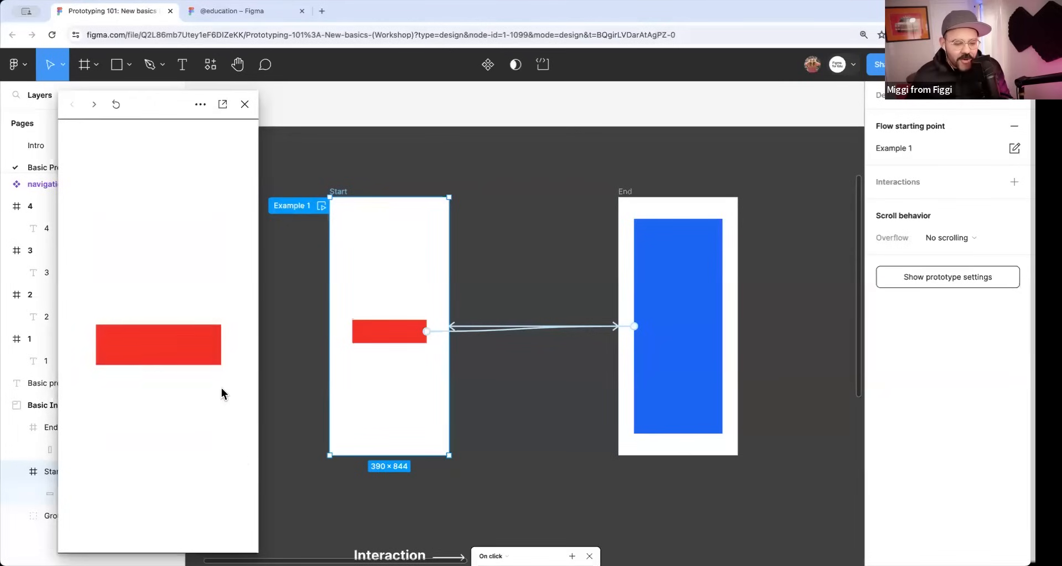
left_click(206, 352)
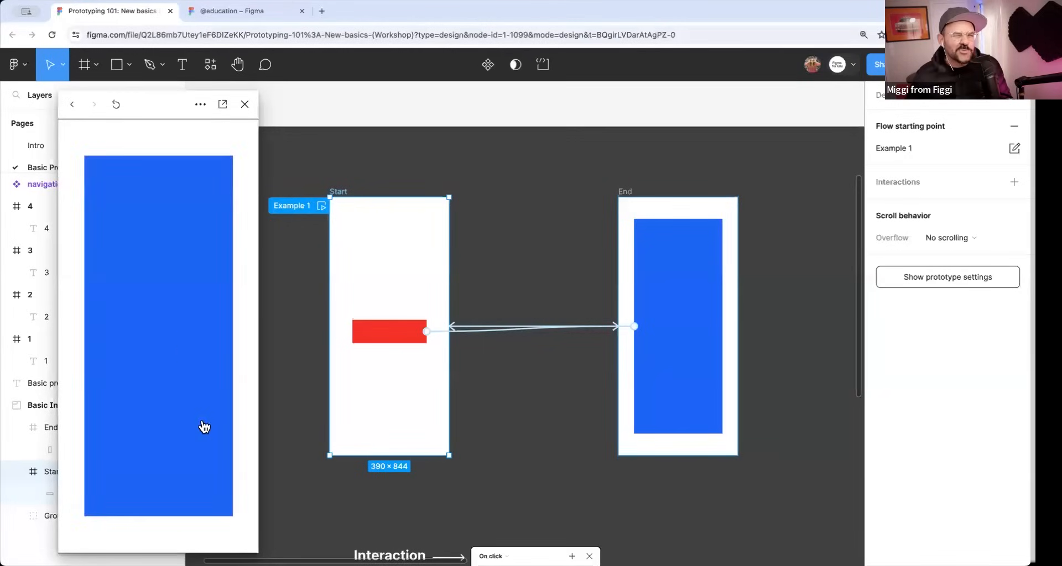
left_click(184, 357)
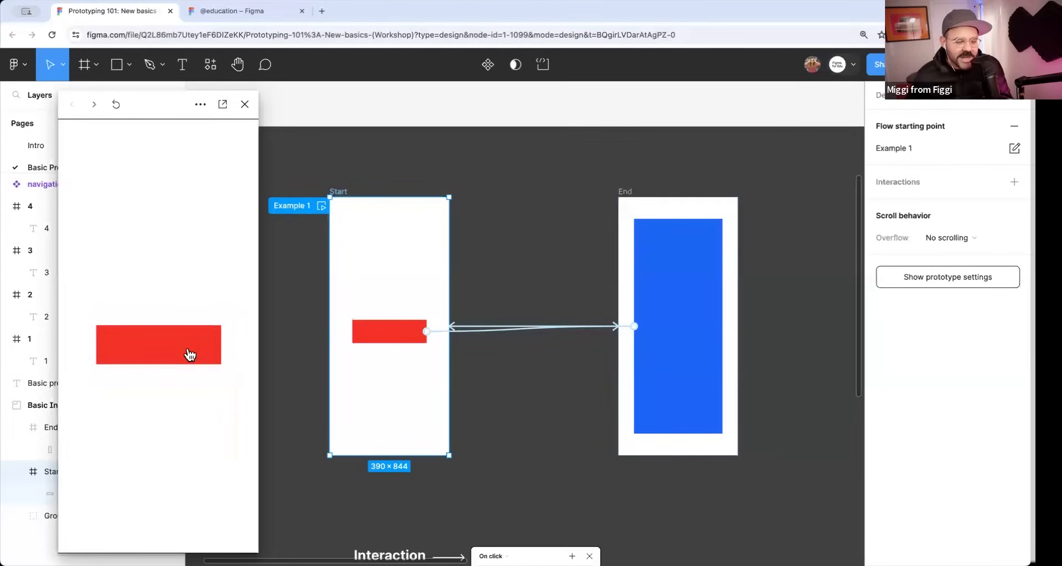
left_click(245, 104)
Examine the annotated interaction settings diagram below the Start and End frames and the connections above it.
scroll(510, 183, "down", 3)
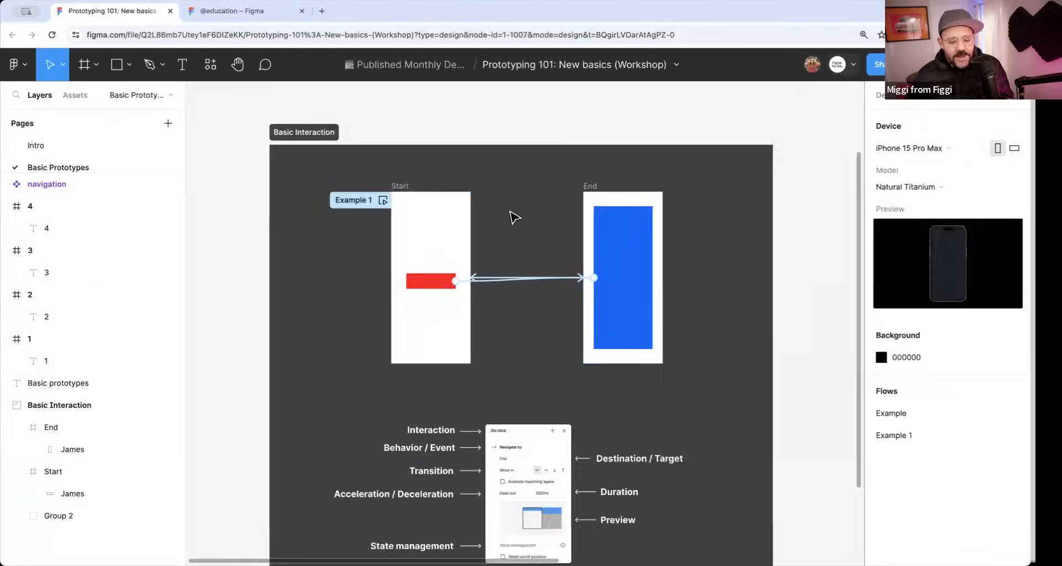
scroll(476, 381, "down", 3)
scroll(500, 437, "up", 3)
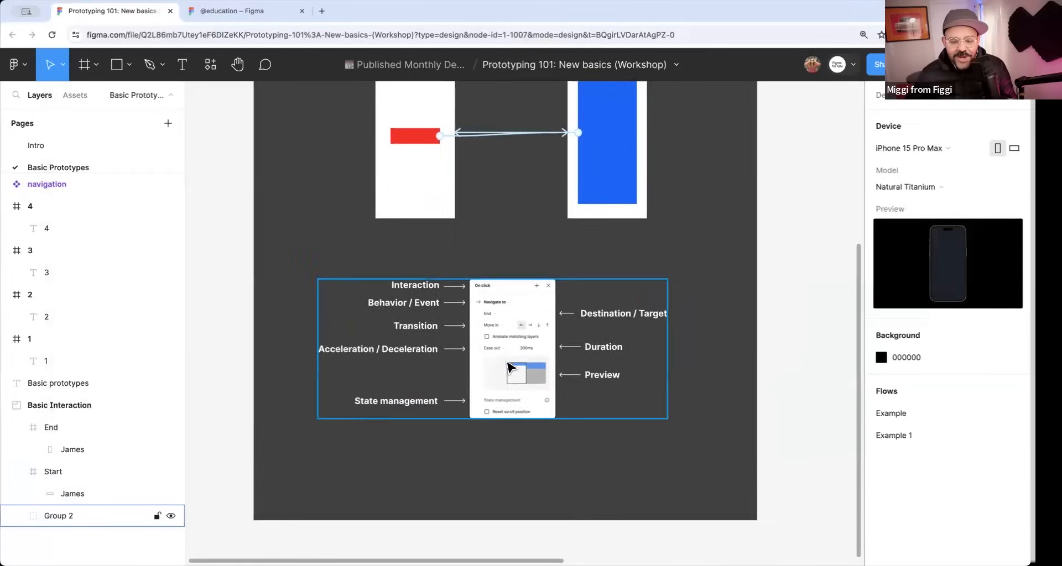
scroll(491, 349, "up", 1)
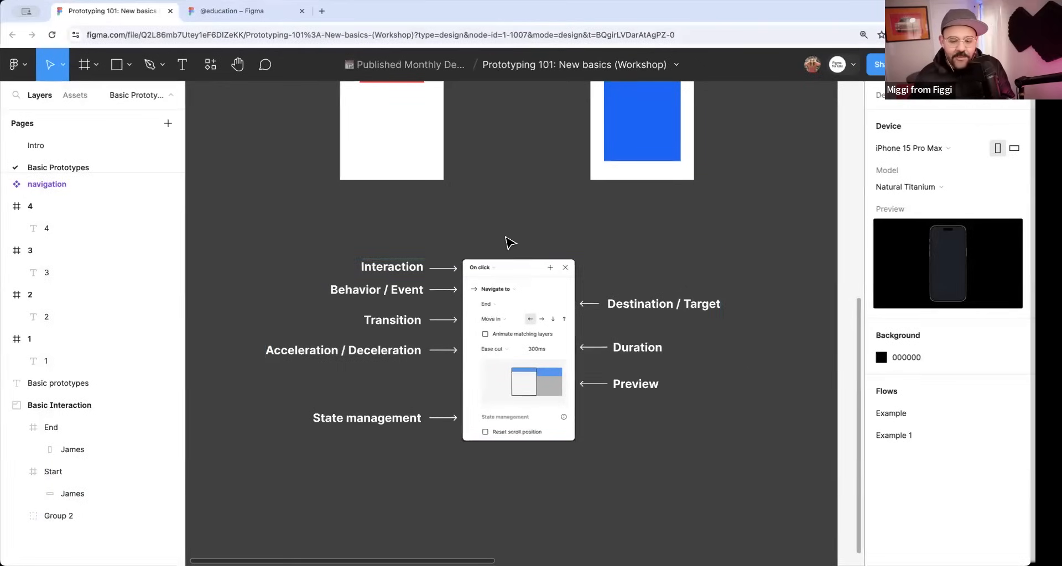
left_click_drag(512, 238, 500, 342)
scroll(507, 310, "down", 5)
left_click_drag(526, 292, 491, 346)
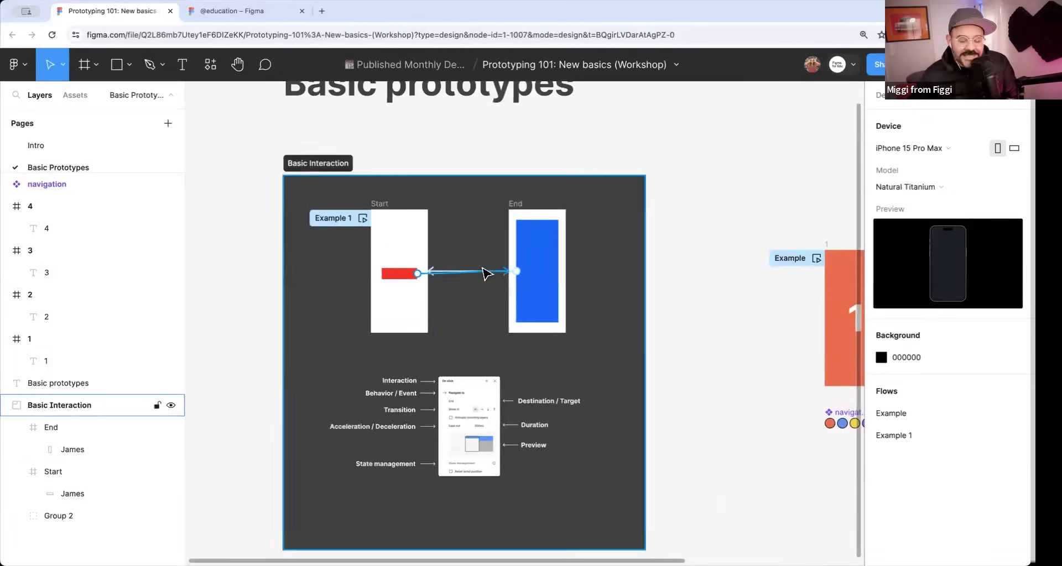
scroll(600, 276, "up", 5)
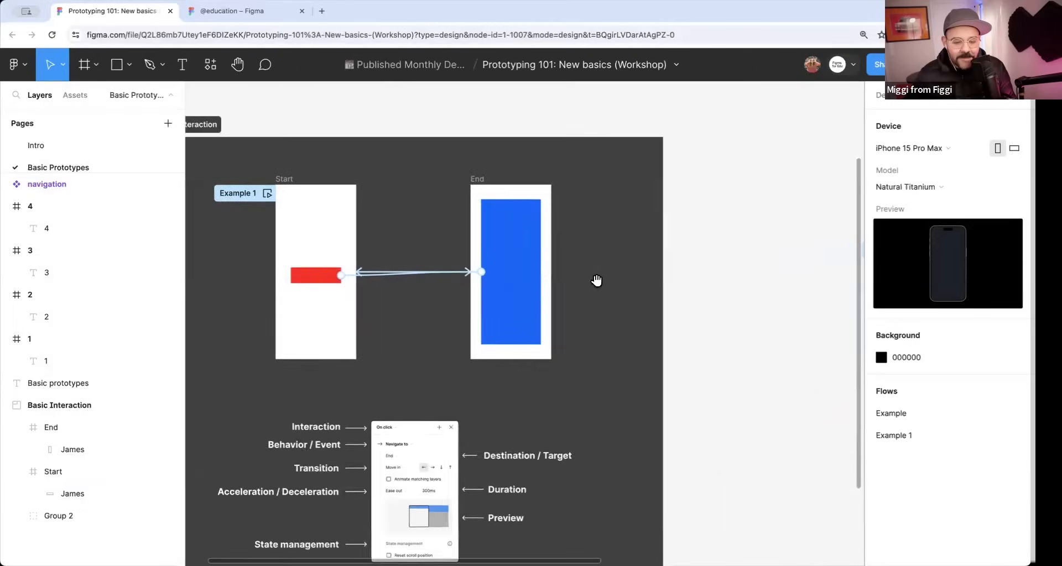
Switch to design mode and move the red rectangle to the lower end of the Start frame.
left_click(387, 227)
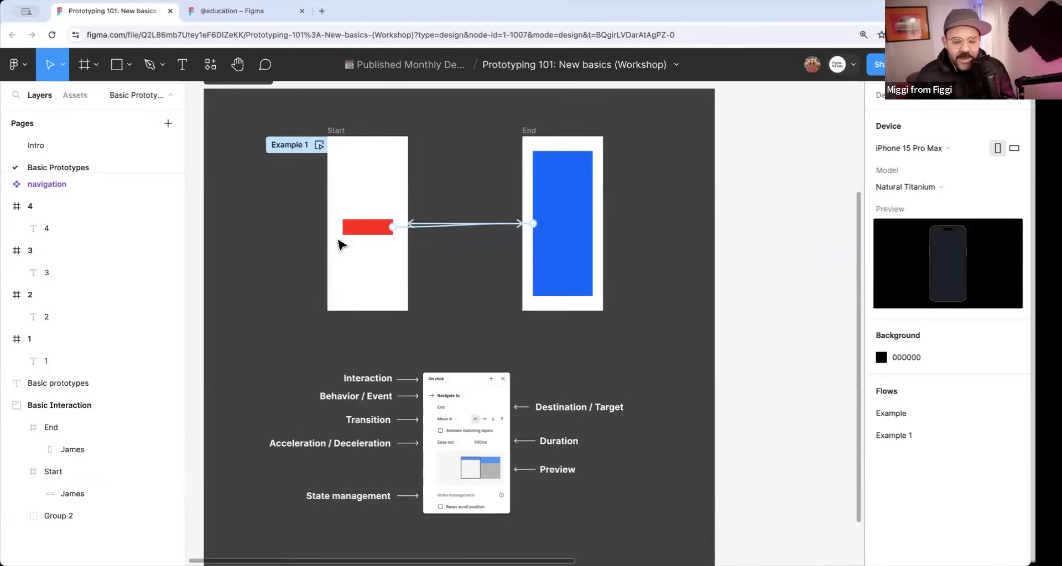
left_click(888, 103)
left_click_drag(413, 207, 450, 298)
Preview the Start frame, switch screens to test the moved red rectangle's animation, and close the preview.
left_click(415, 131)
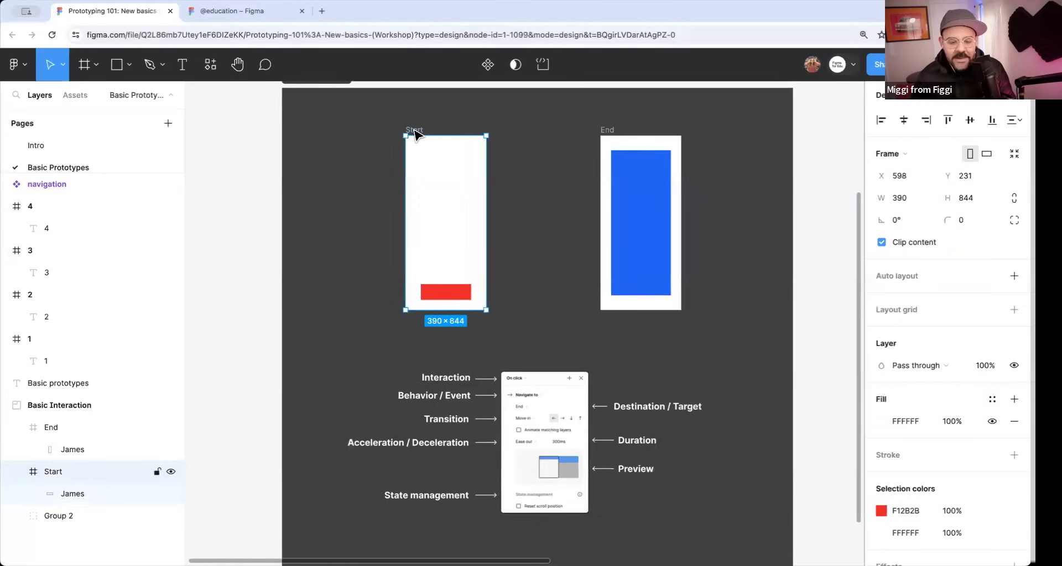
key("shift+space")
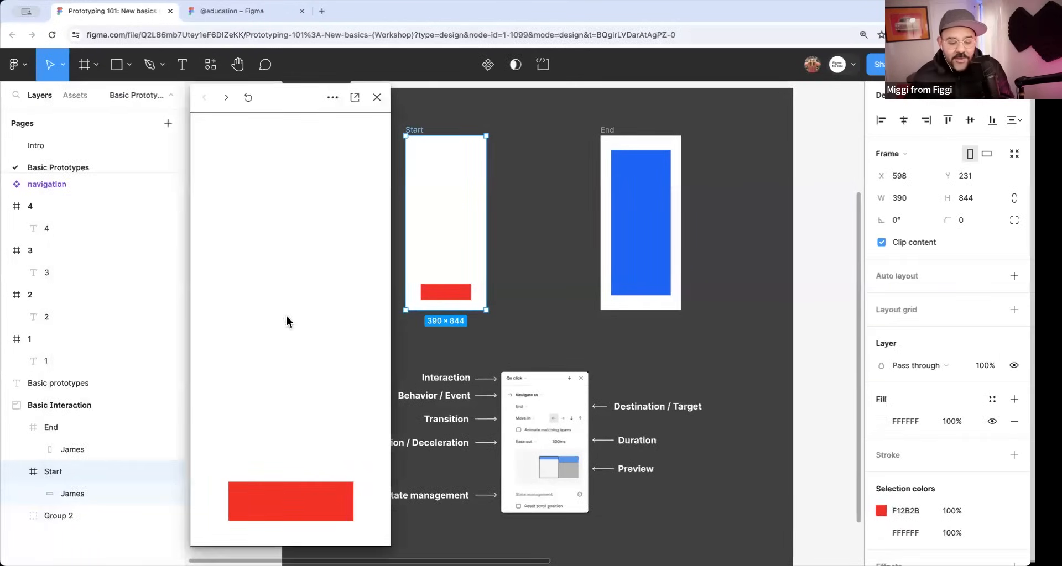
left_click(293, 500)
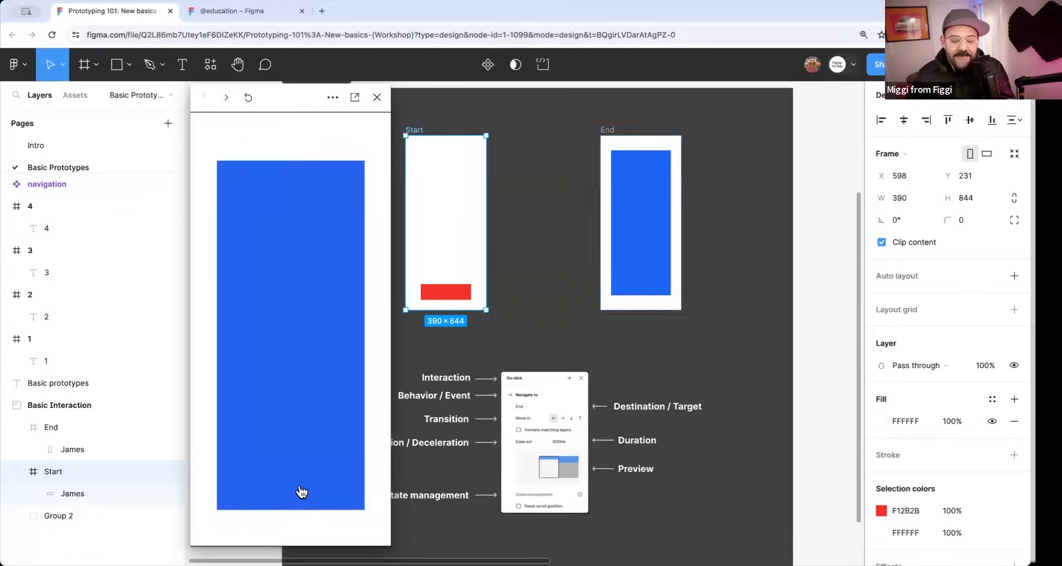
left_click(301, 493)
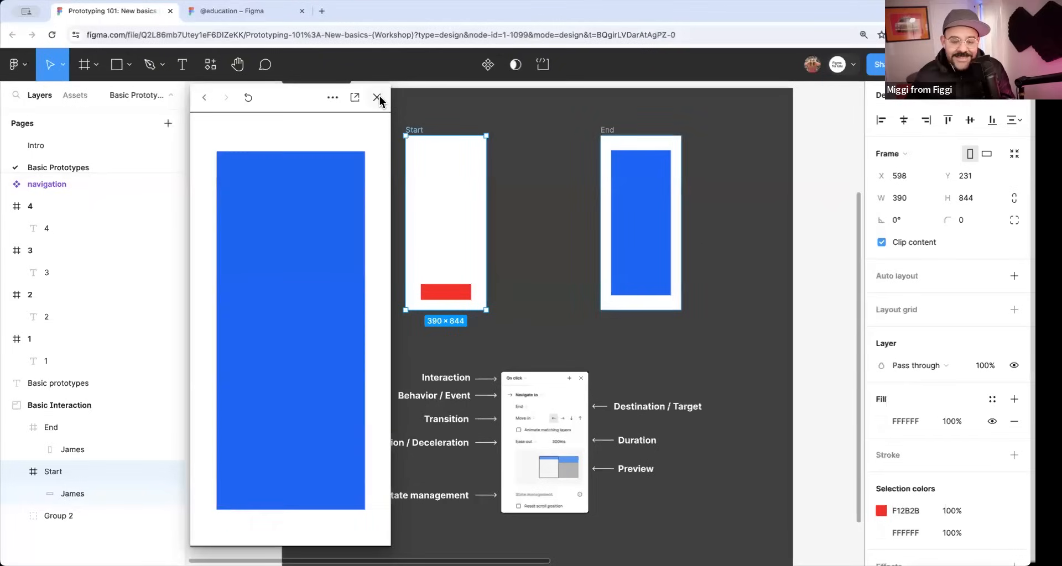
left_click(376, 97)
Rotate the blue rectangle in the End frame to 90°.
left_click(668, 260)
left_click_drag(691, 283, 711, 190)
key("ctrl+z")
Preview the Start frame, switch screens to test the rotation animation, and close the preview.
left_click(422, 135)
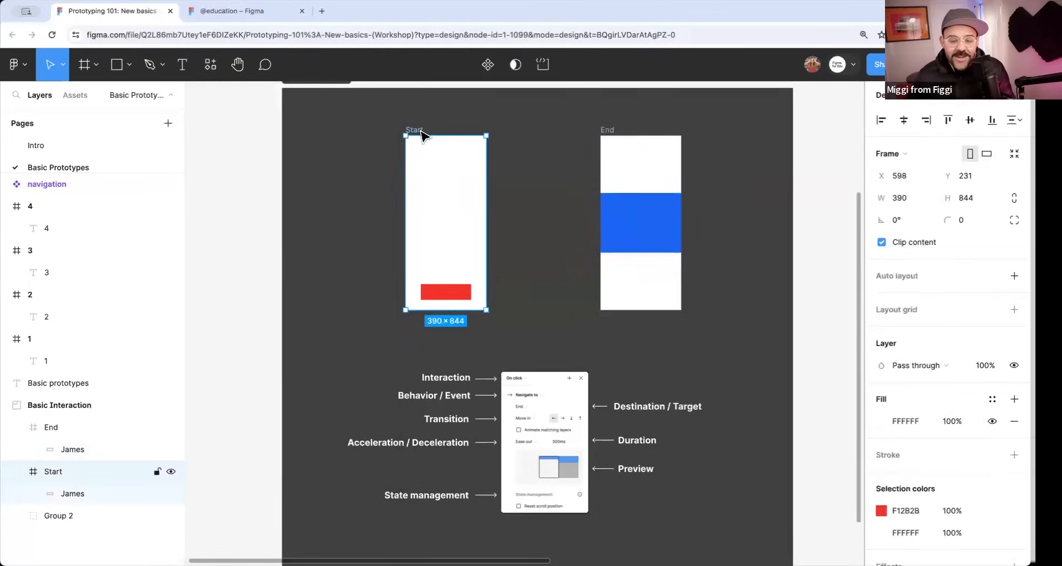
key("shift+space")
left_click(298, 501)
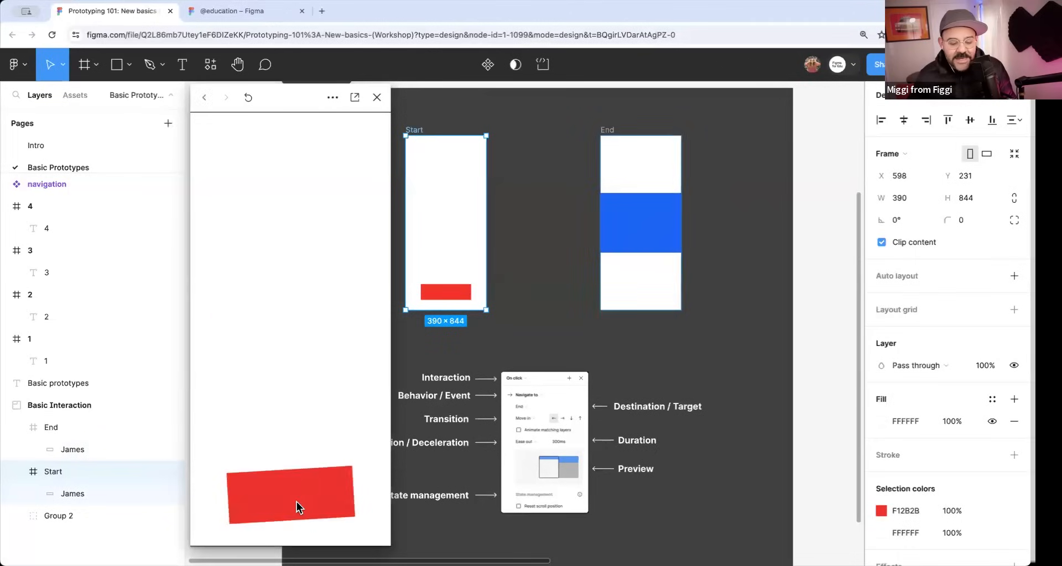
left_click(308, 357)
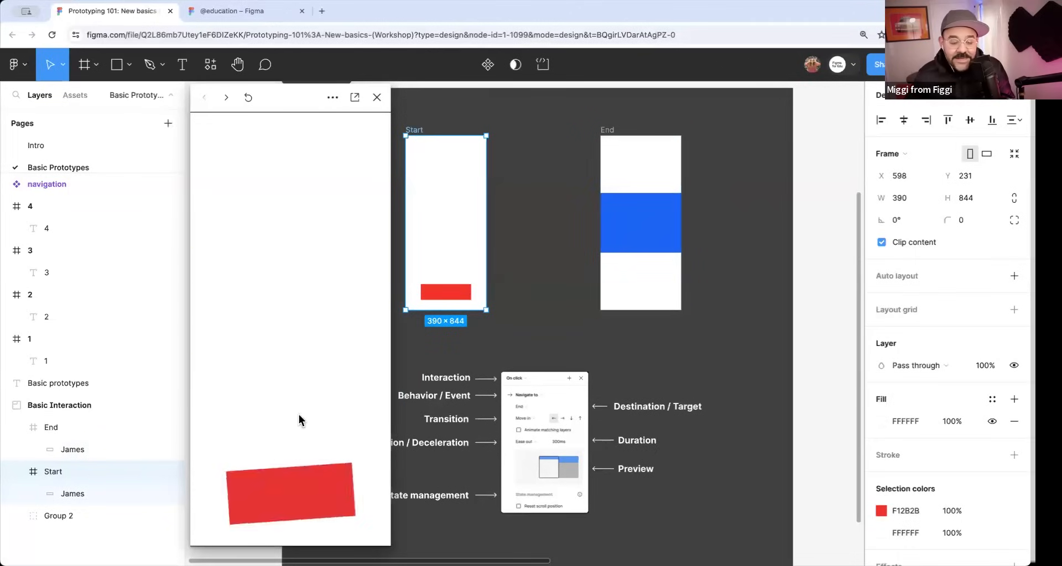
left_click(292, 502)
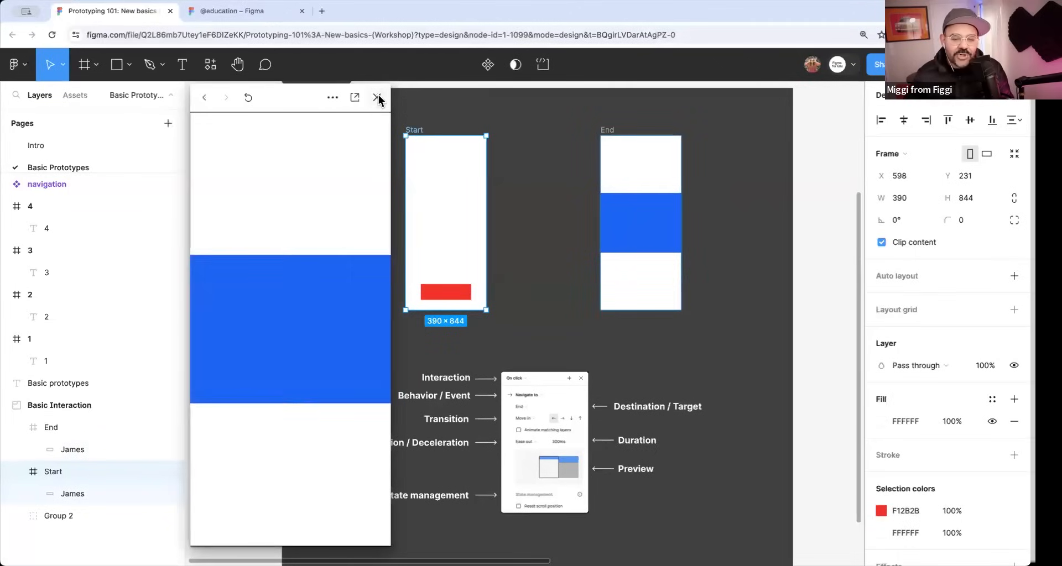
left_click(377, 97)
Rotate the blue rectangle in the End frame back to 0° and deselect it.
left_click(604, 249)
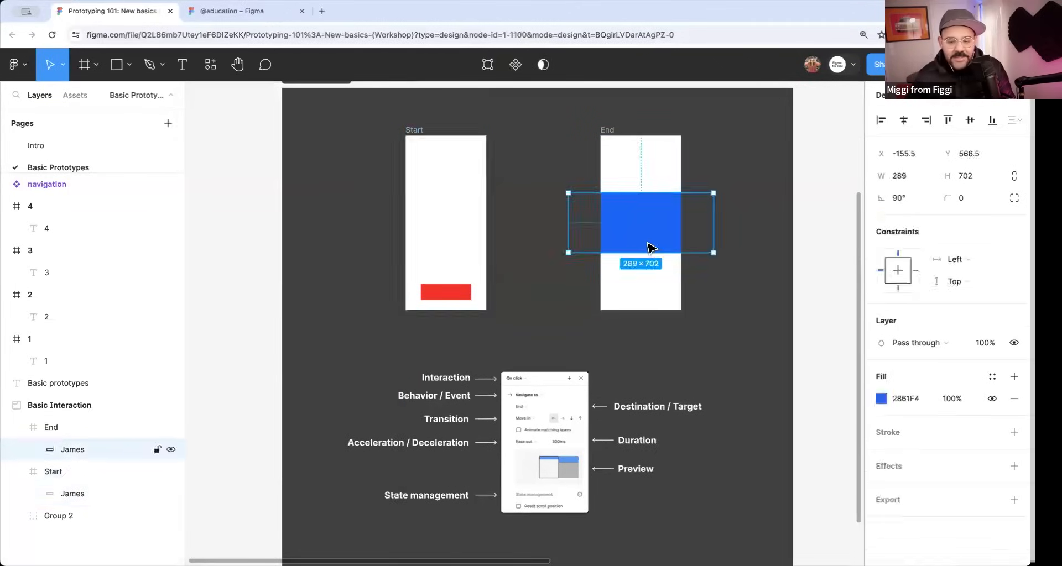
left_click_drag(722, 189, 670, 296)
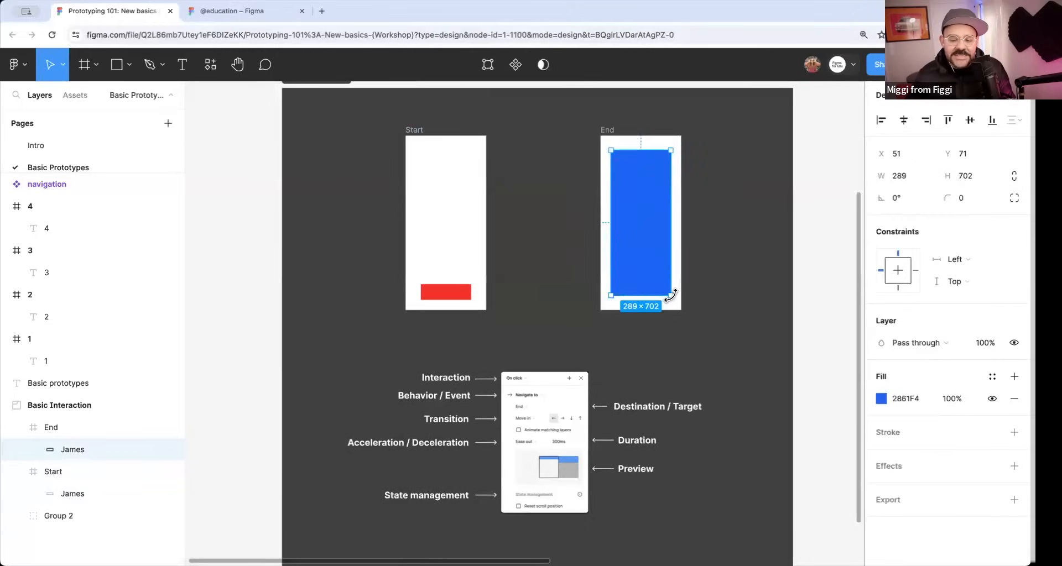
left_click(718, 271)
Go to the numbered frames 1 to 4 and switch to prototype mode to show their connections.
scroll(717, 272, "down", 2)
scroll(713, 271, "down", 1)
scroll(636, 277, "right", 3)
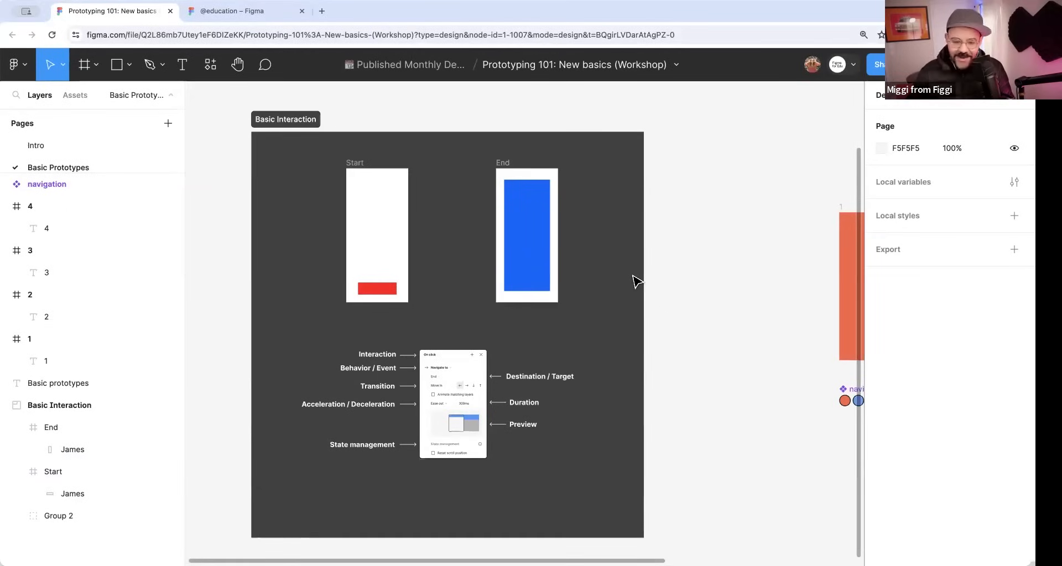
scroll(619, 285, "right", 6)
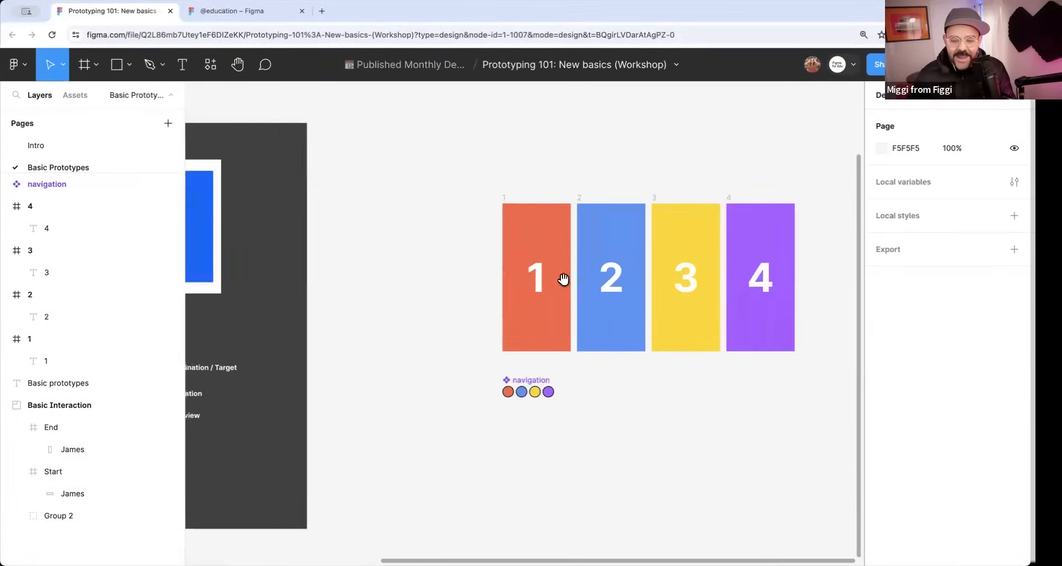
left_click_drag(563, 279, 437, 280)
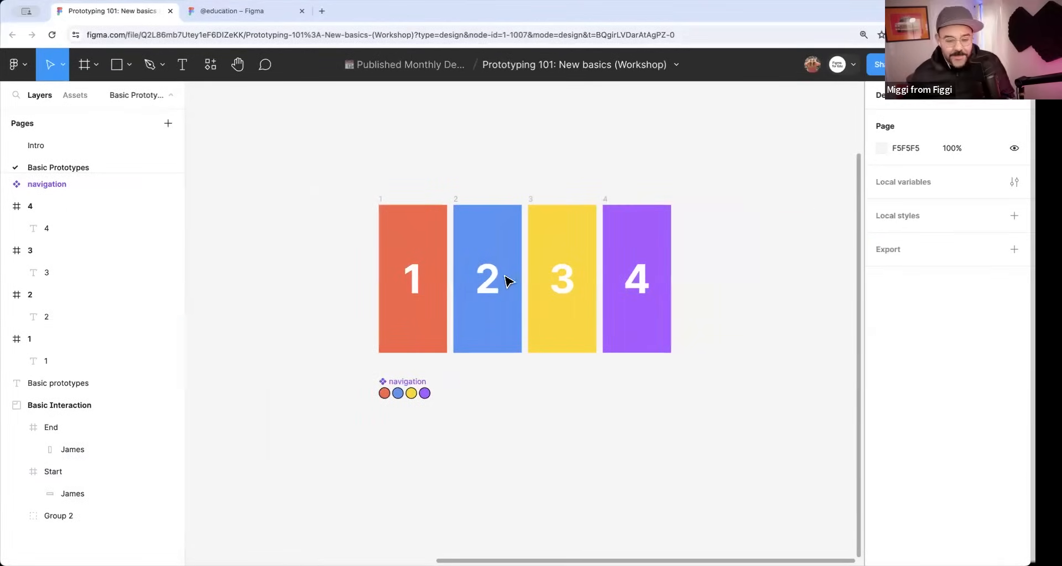
scroll(509, 281, "up", 3)
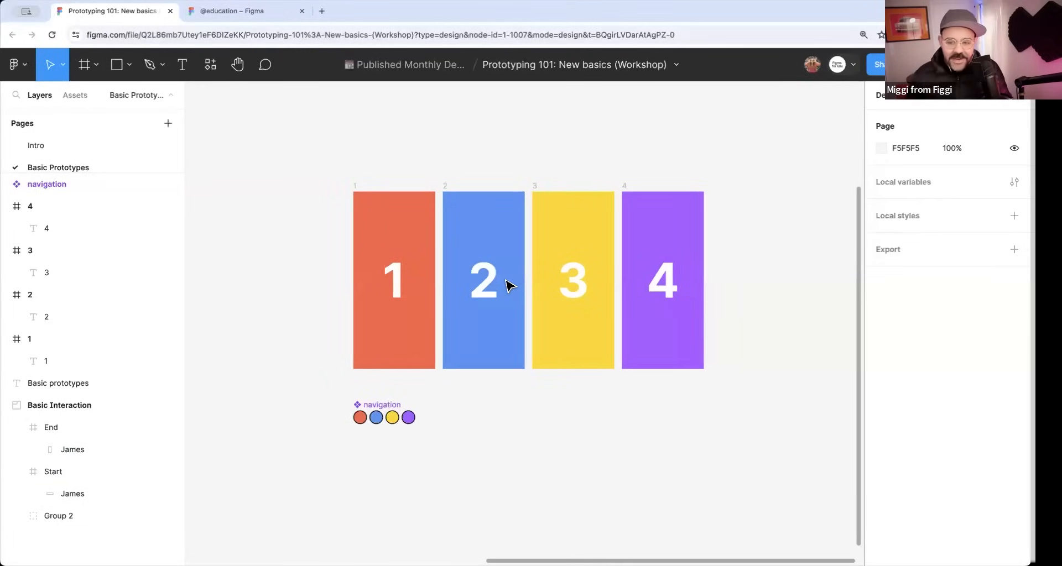
left_click(927, 104)
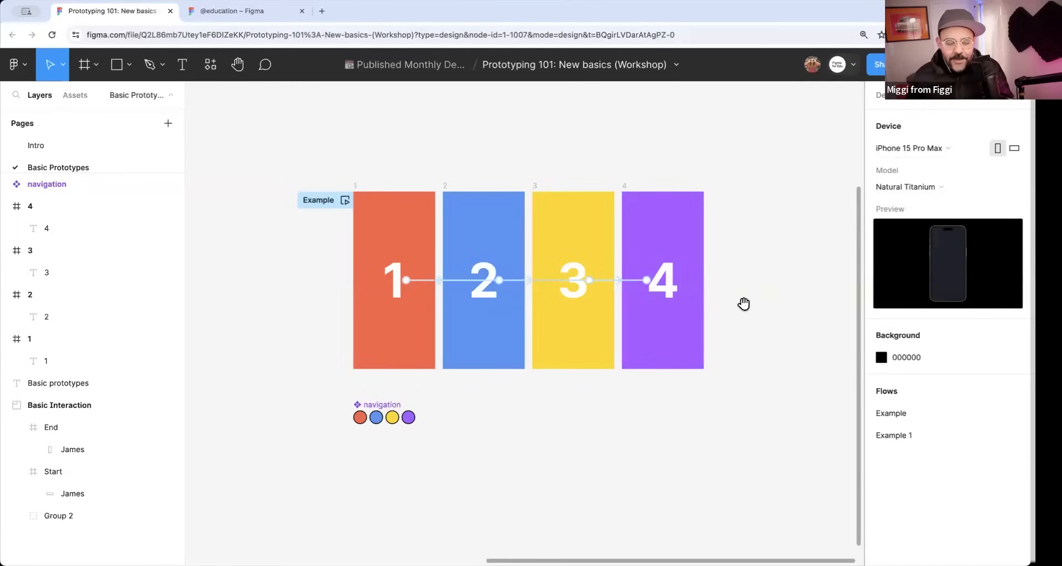
Open the tap interaction from the number 1 to frame 2, examine its transition and easing settings, and close it.
scroll(505, 320, "up", 5)
left_click(354, 239)
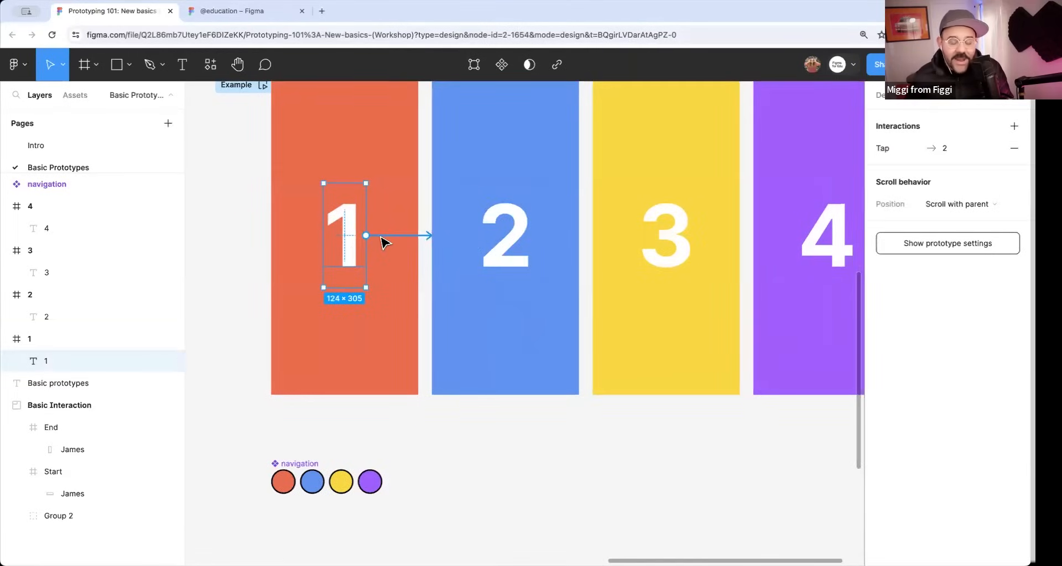
left_click(390, 237)
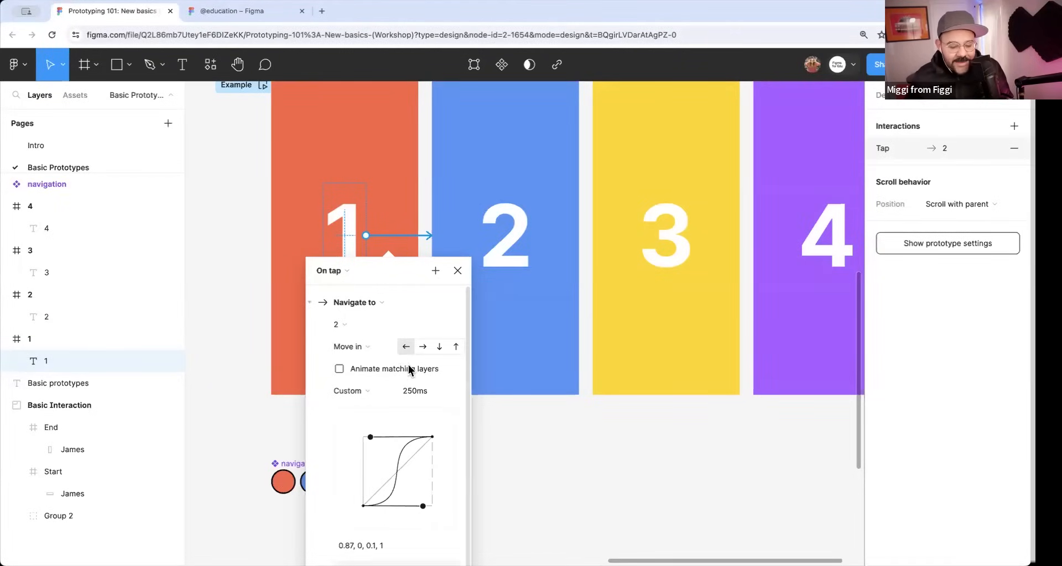
left_click(457, 271)
Play the Example flow preview, step repeatedly through the numbered screens, and close the preview.
scroll(516, 422, "down", 3)
left_click(332, 176)
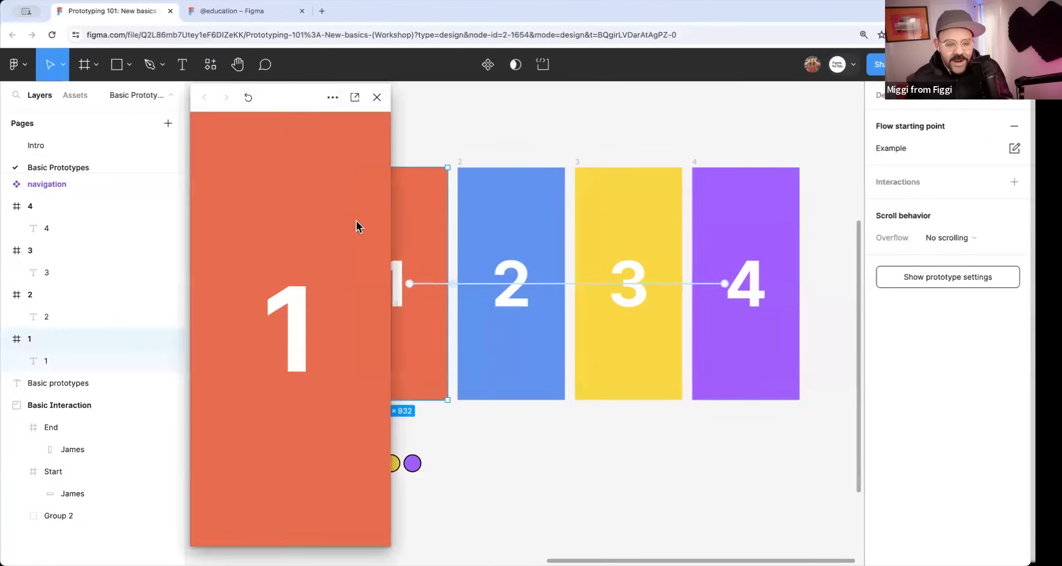
left_click(315, 322)
left_click(308, 326)
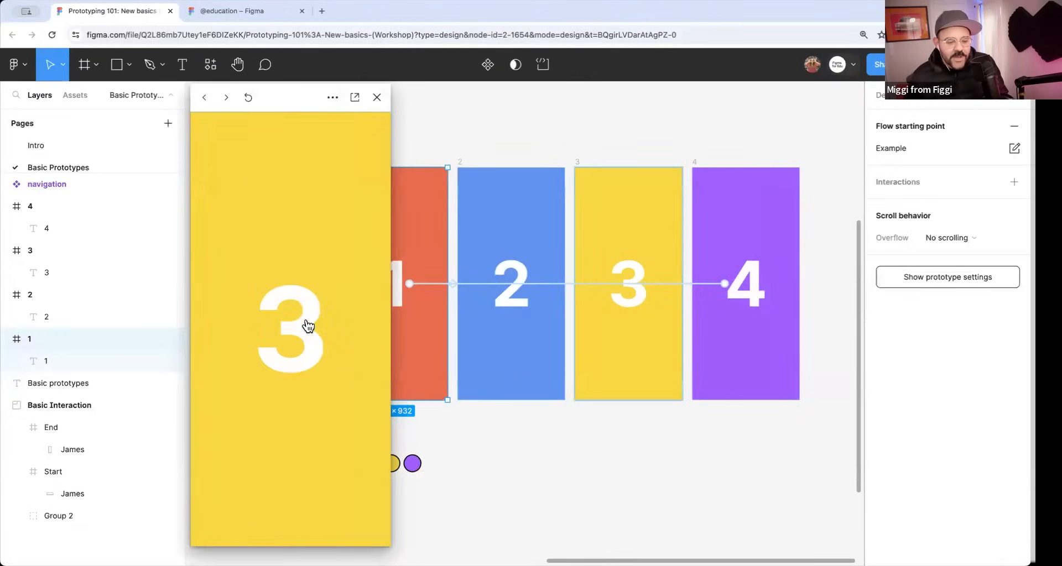
left_click(308, 327)
left_click(308, 326)
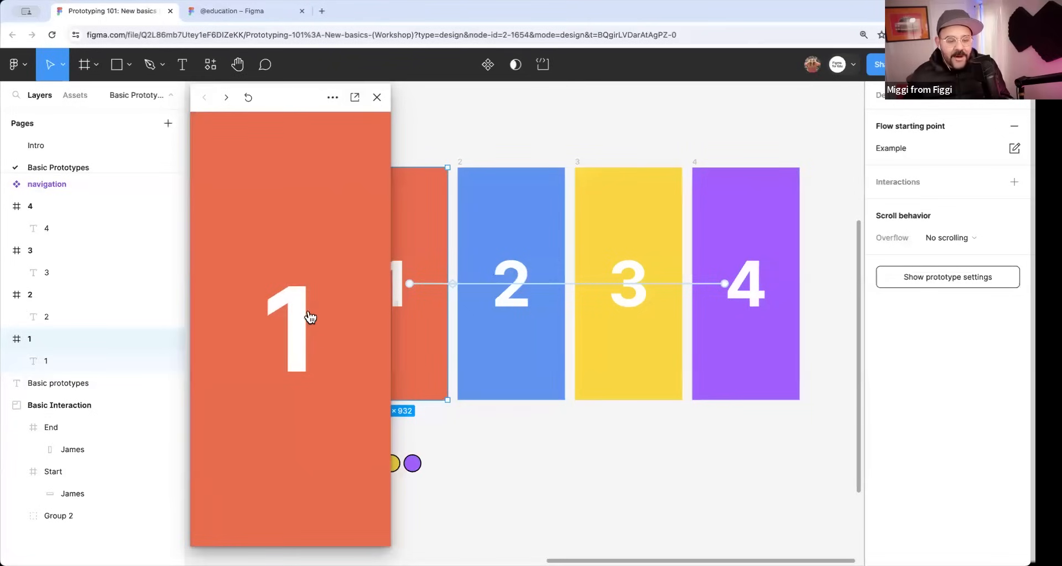
left_click(311, 317)
left_click(325, 270)
left_click(376, 97)
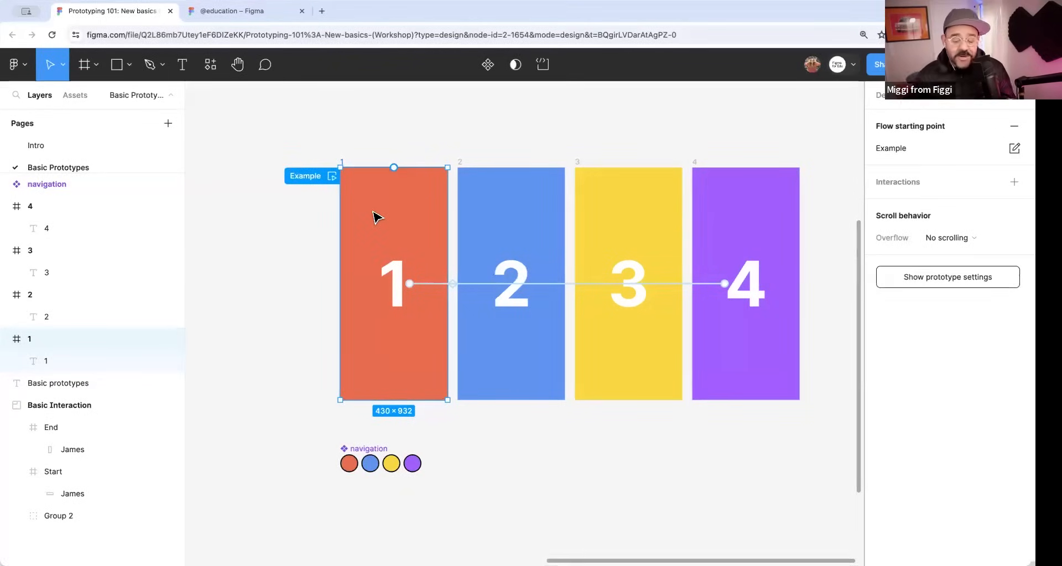
Open the Example flow preview at frame 1 and turn on Follow active frame.
left_click(332, 176)
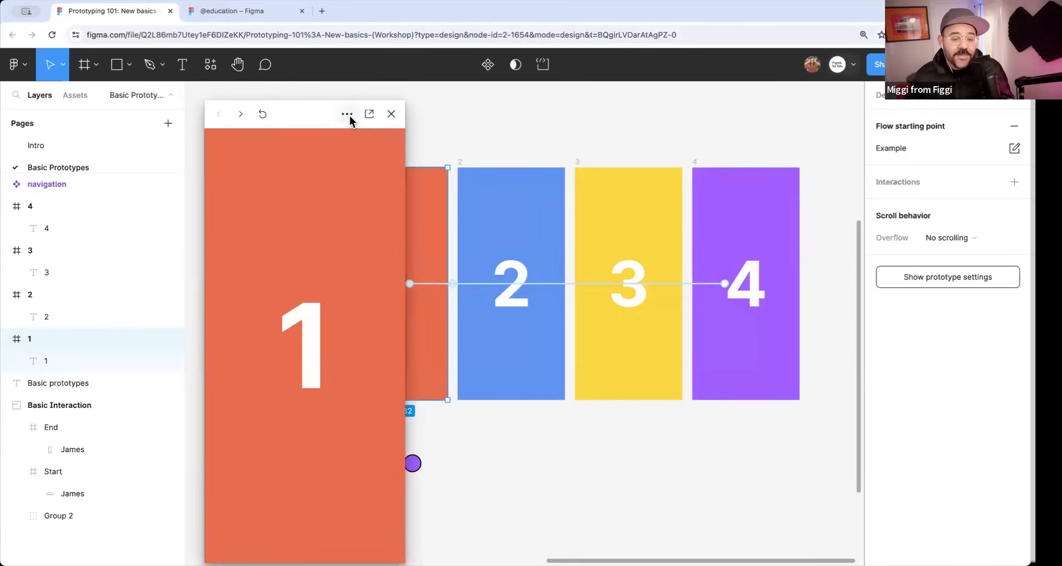
left_click(349, 116)
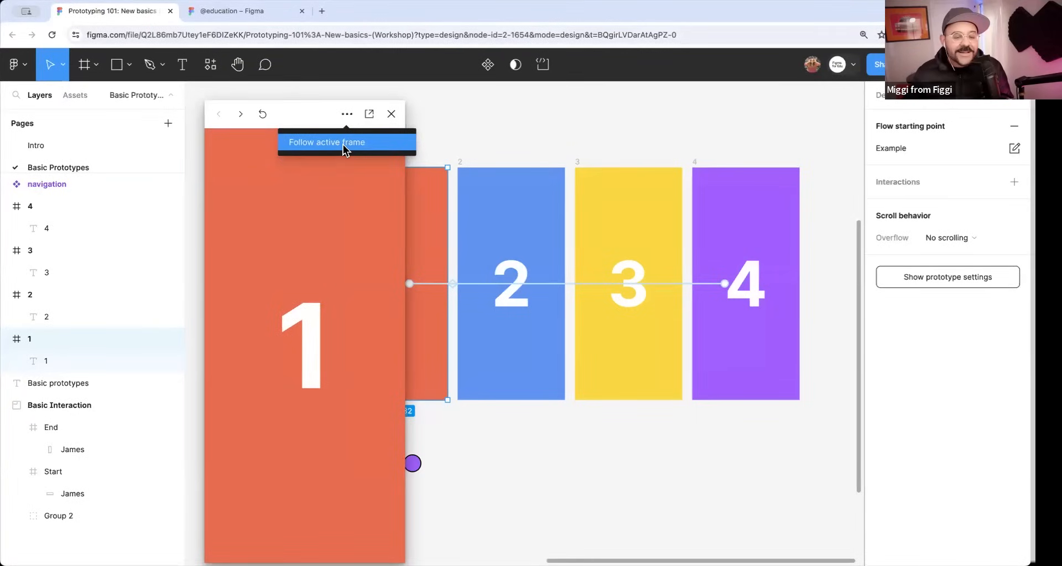
left_click(344, 143)
Step repeatedly through the four numbered screens in the preview to see the canvas follow the active frame.
left_click(315, 316)
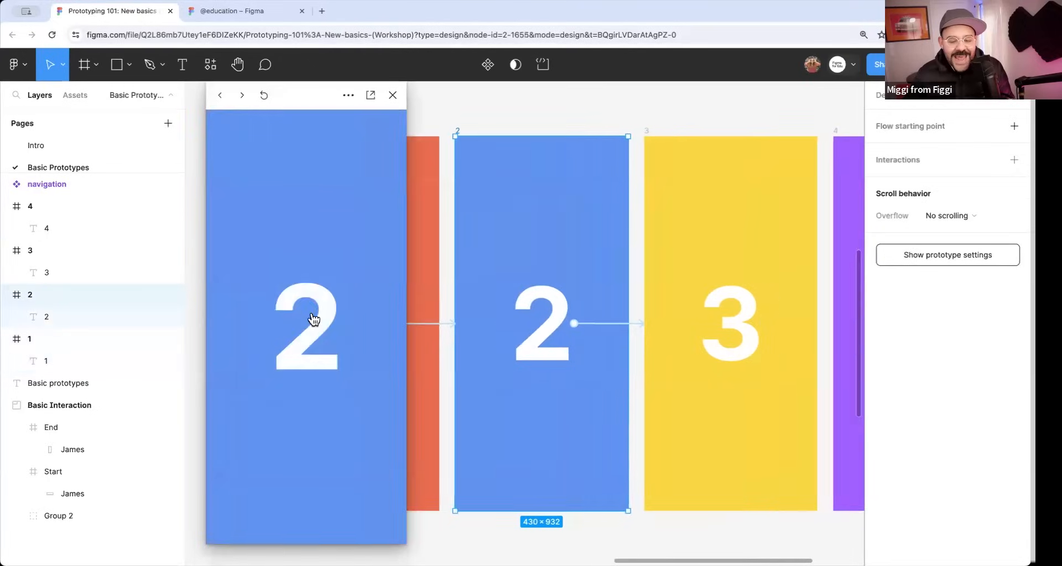
left_click(313, 319)
left_click(313, 320)
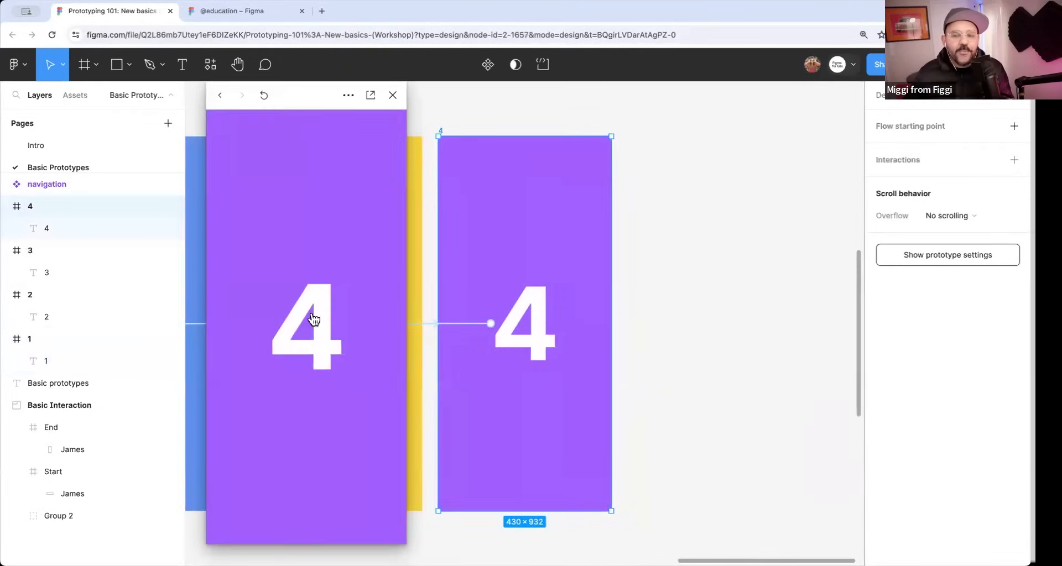
left_click(313, 320)
left_click(313, 319)
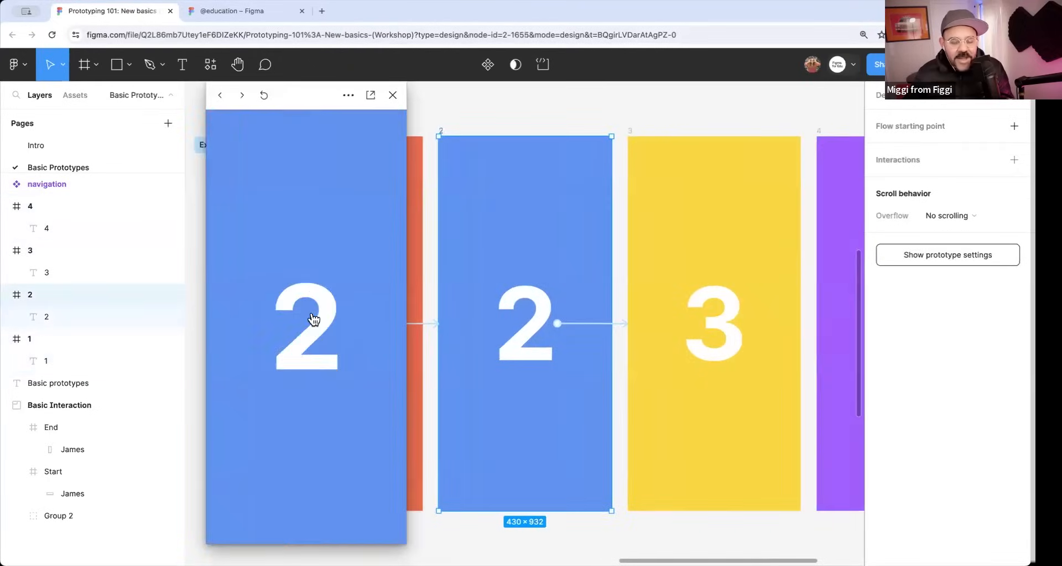
left_click(313, 320)
left_click(313, 320)
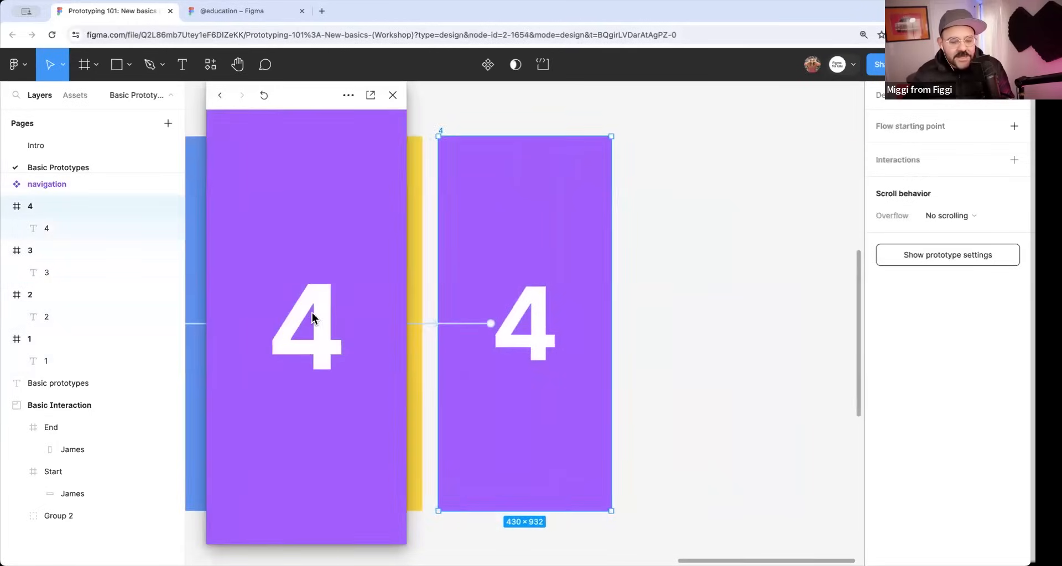
left_click(313, 319)
left_click(313, 319)
left_click(313, 319)
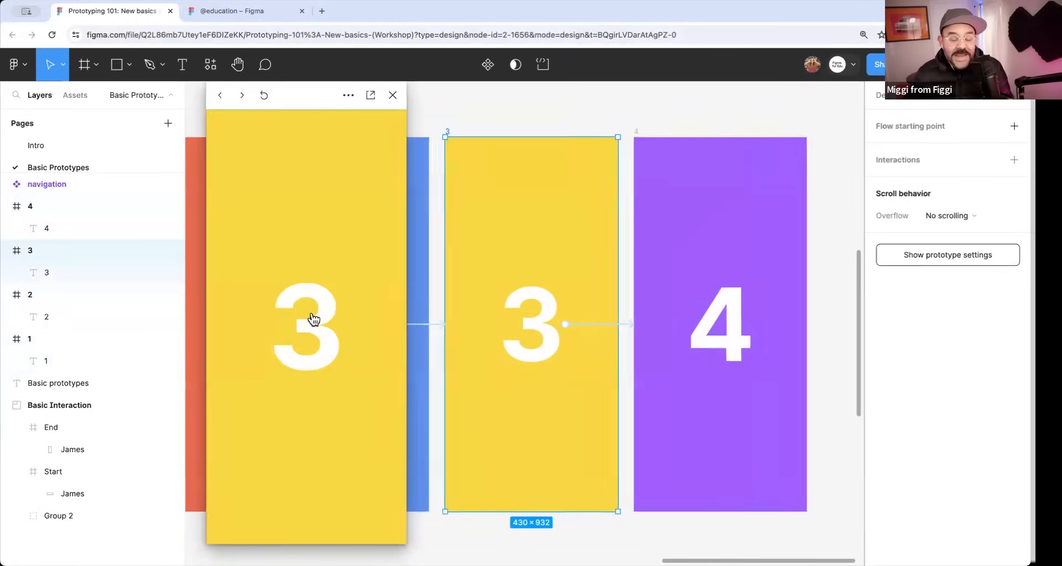
left_click(313, 319)
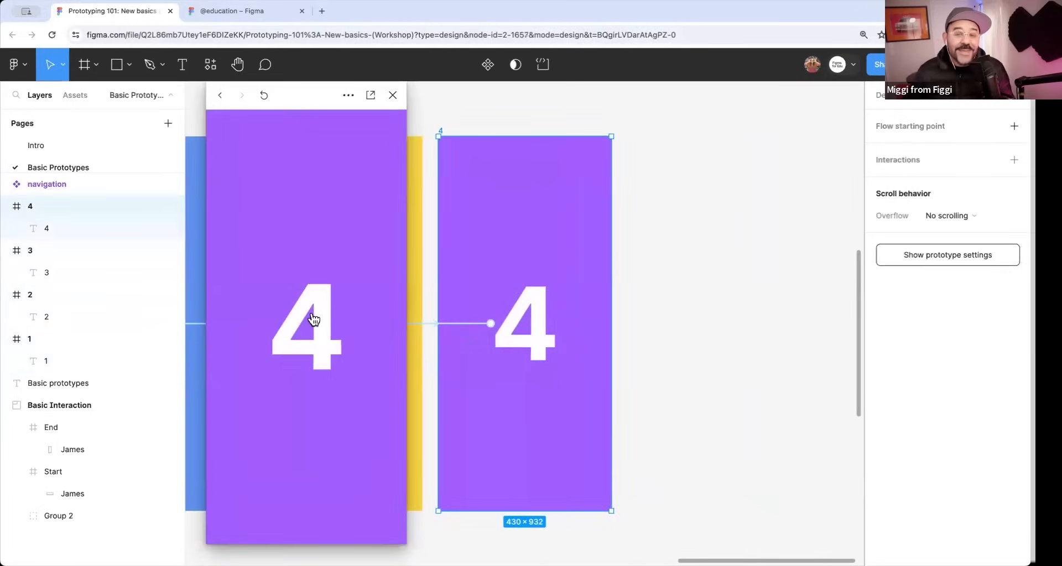
left_click(313, 319)
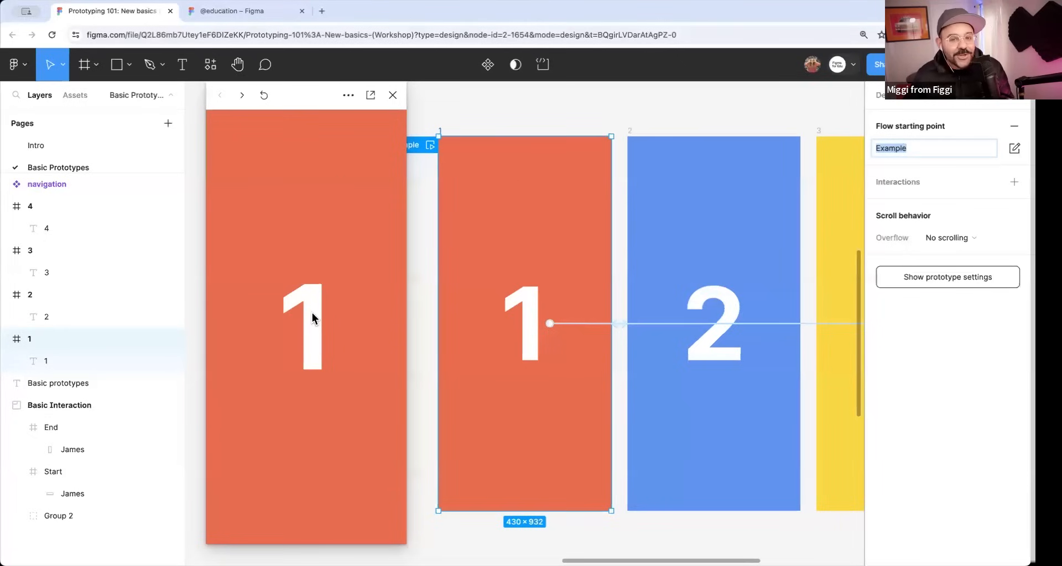
Check the Follow active frame setting in the preview's options.
left_click(394, 96)
left_click(344, 294)
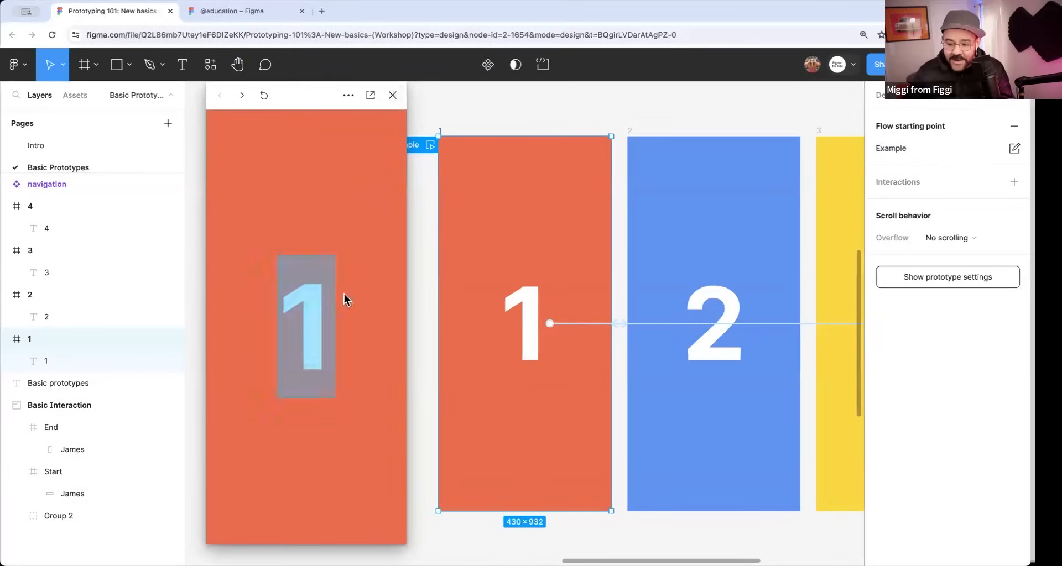
left_click(349, 96)
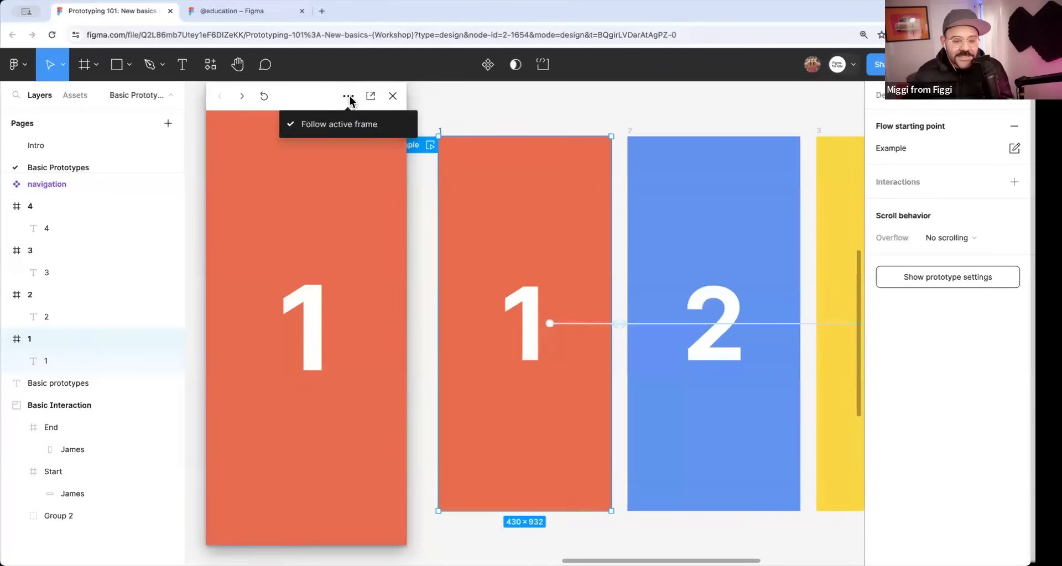
left_click(339, 131)
Step through the numbered screens in the preview once more, close the preview and clear the selection.
left_click(315, 303)
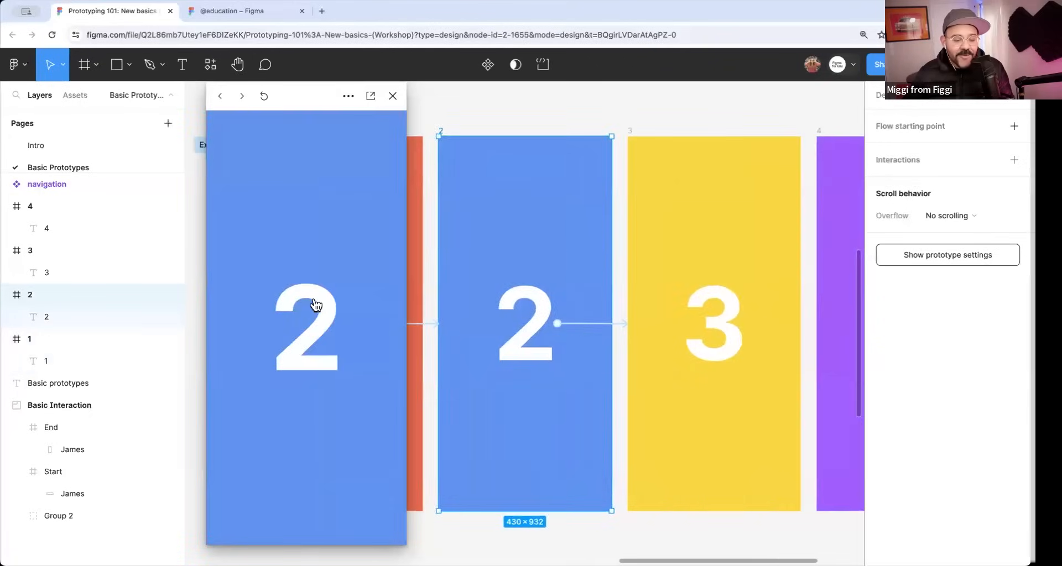
left_click(315, 304)
left_click(315, 304)
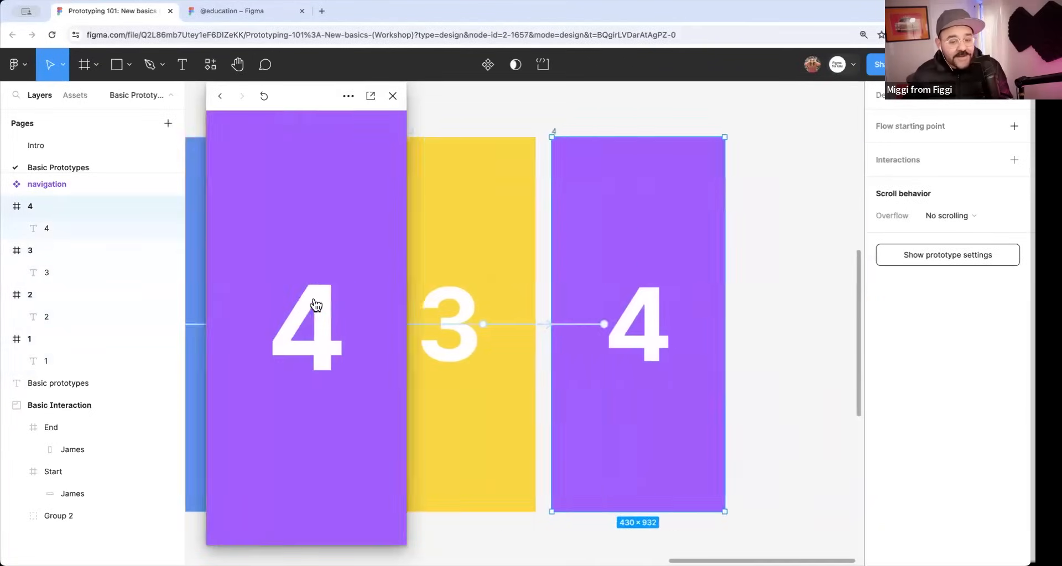
left_click(315, 303)
left_click(314, 303)
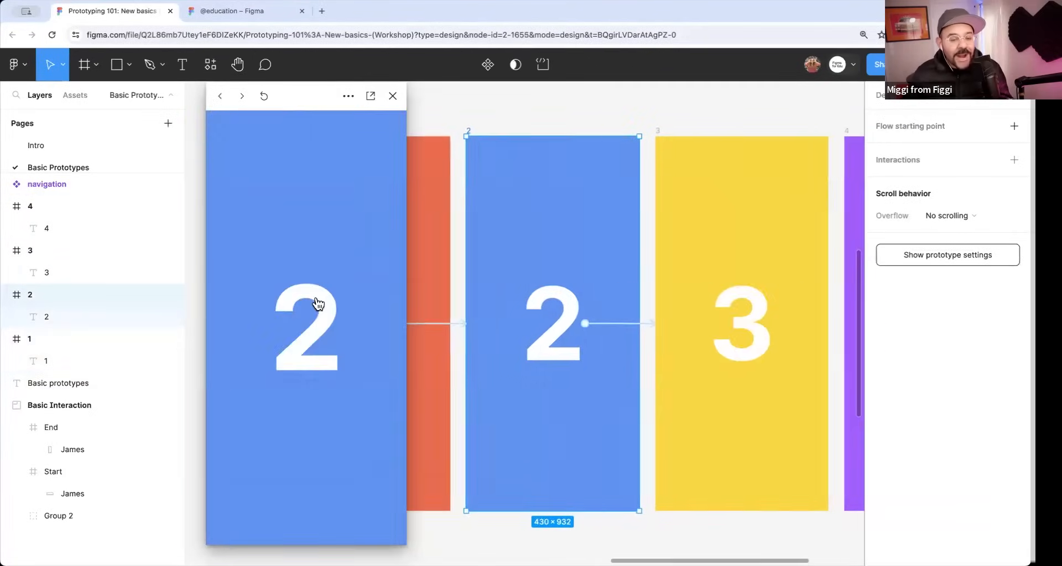
left_click(358, 199)
left_click(392, 95)
left_click(469, 109)
Delete the navigation component with the four colored circles below the numbered frames.
scroll(474, 118, "down", 3)
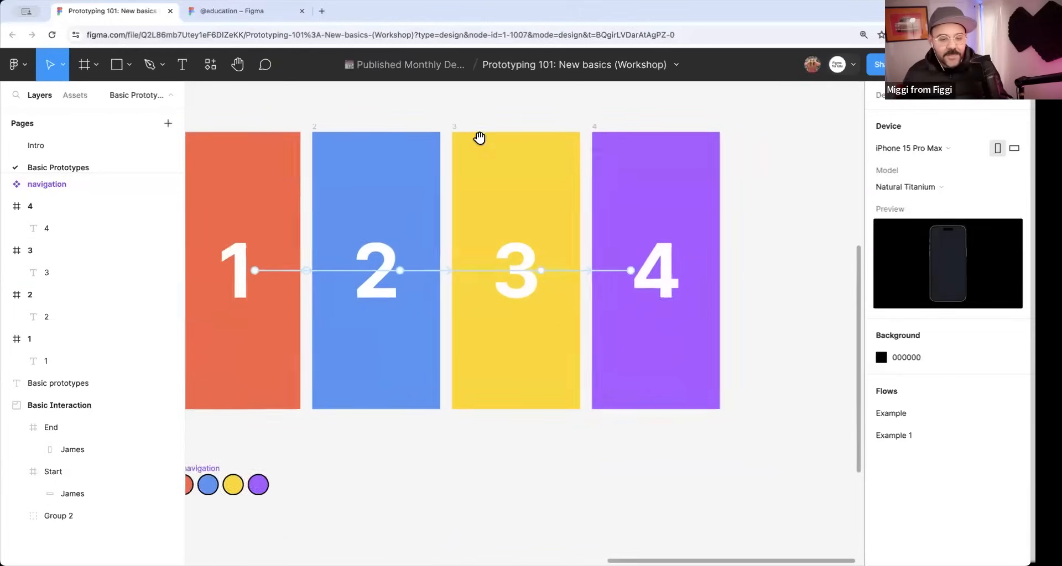
scroll(479, 137, "left", 2)
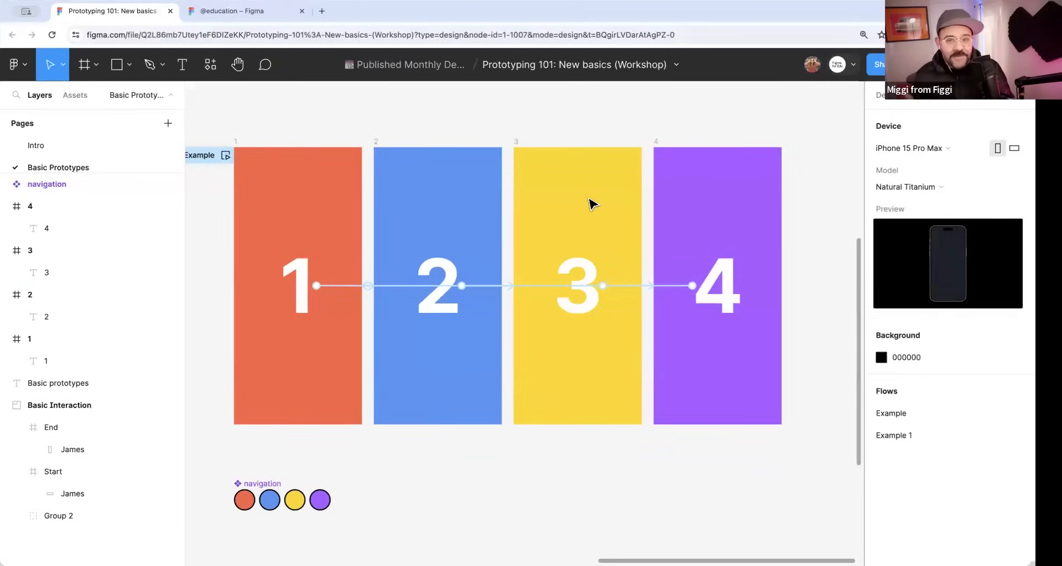
scroll(555, 213, "left", 2)
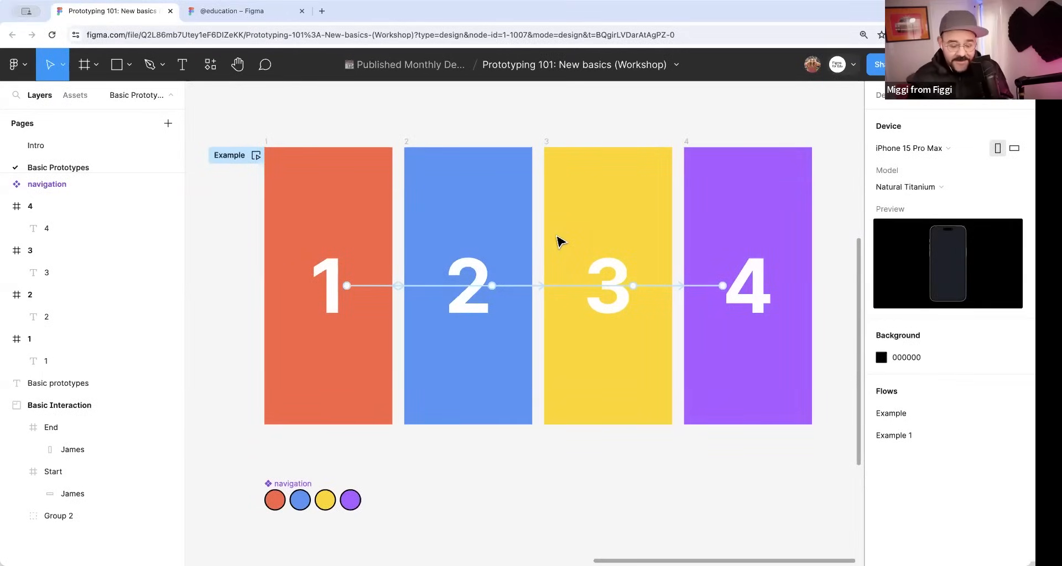
scroll(486, 403, "down", 2)
left_click(343, 440)
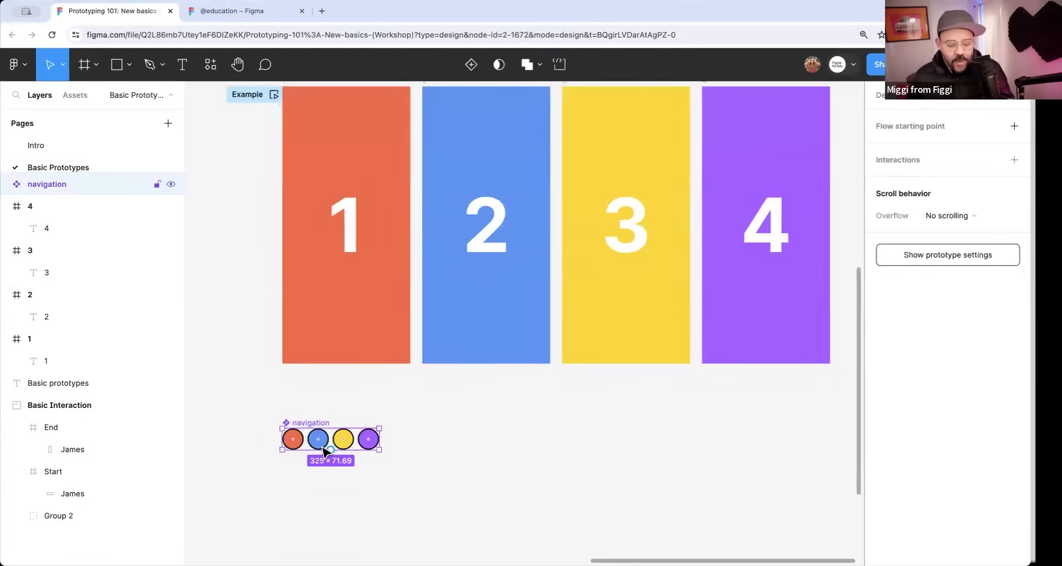
key("Delete")
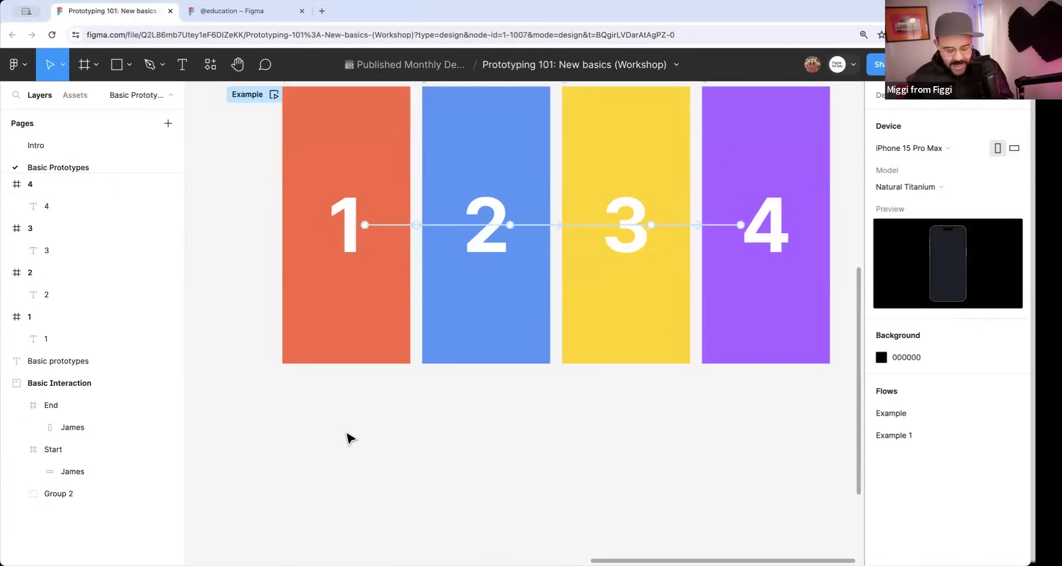
Draw a 60 × 60 square on the empty canvas below frame 1.
key("r")
left_click_drag(305, 422, 323, 440)
scroll(308, 436, "up", 3)
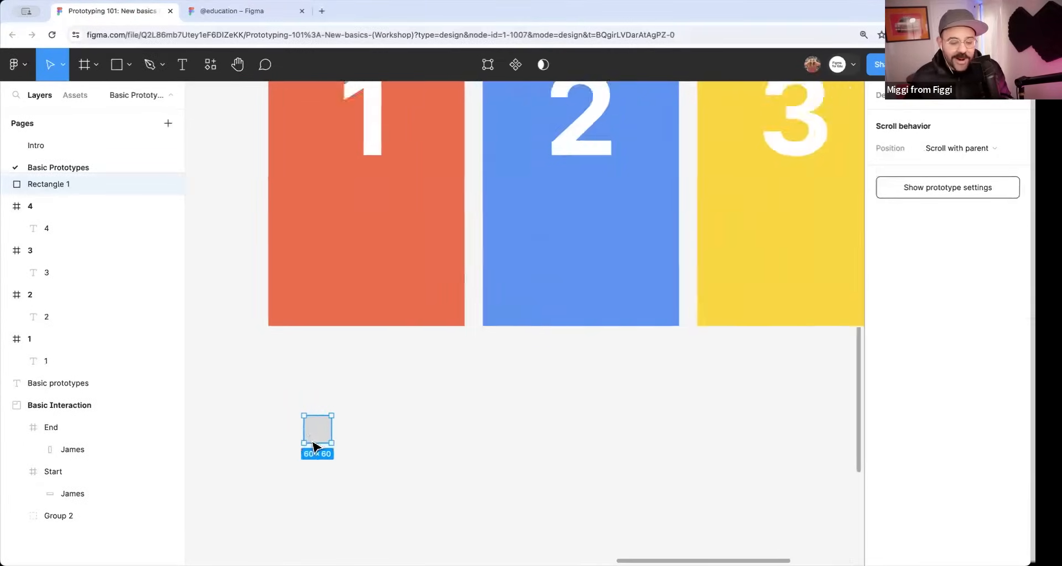
scroll(332, 450, "down", 4)
scroll(339, 451, "up", 2)
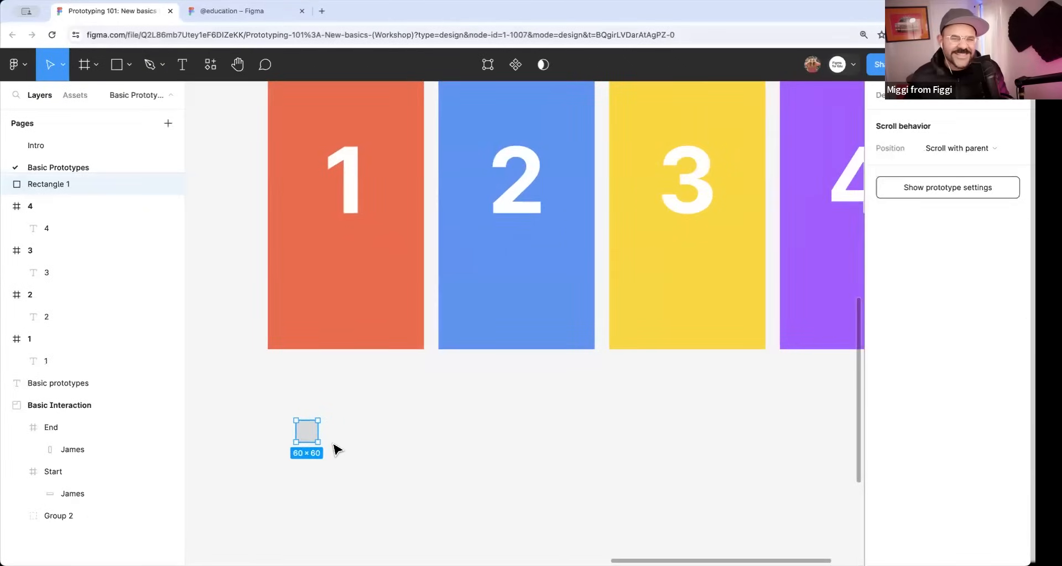
scroll(337, 448, "up", 3)
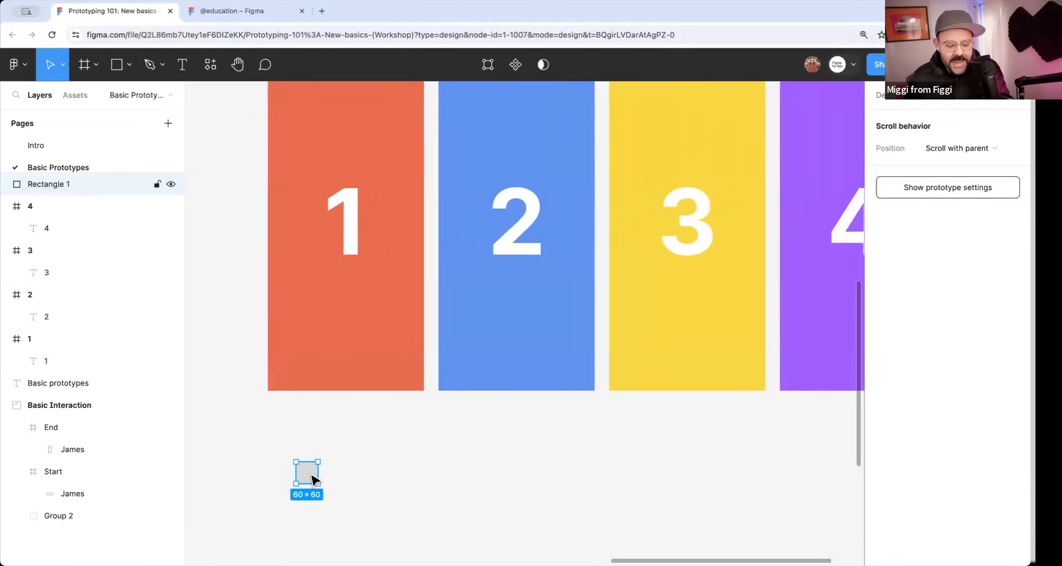
Fill the square with E86A50 sampled from frame 1 and add a black inside stroke with a weight of 3.
key("i")
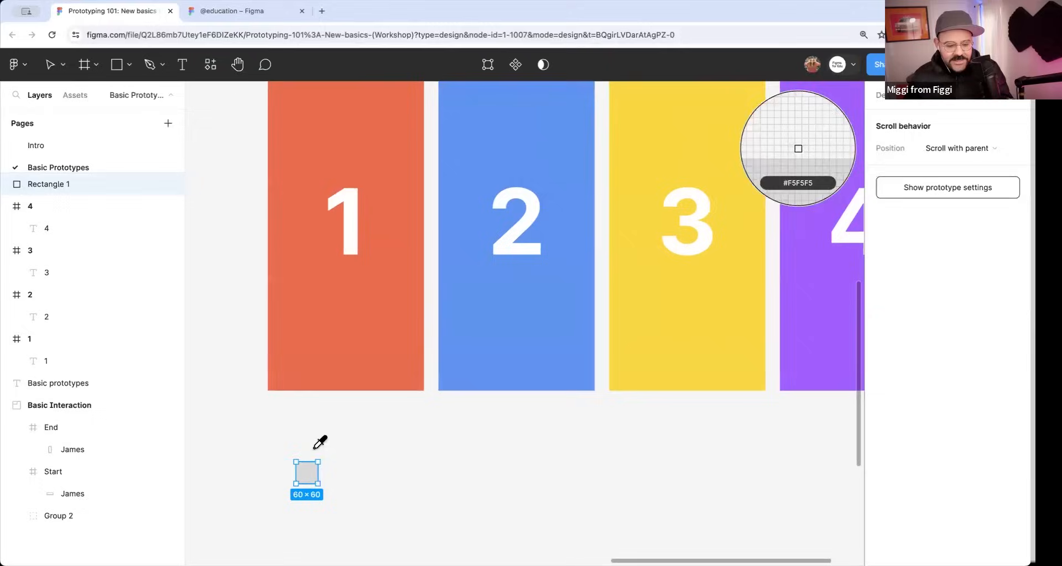
left_click(343, 365)
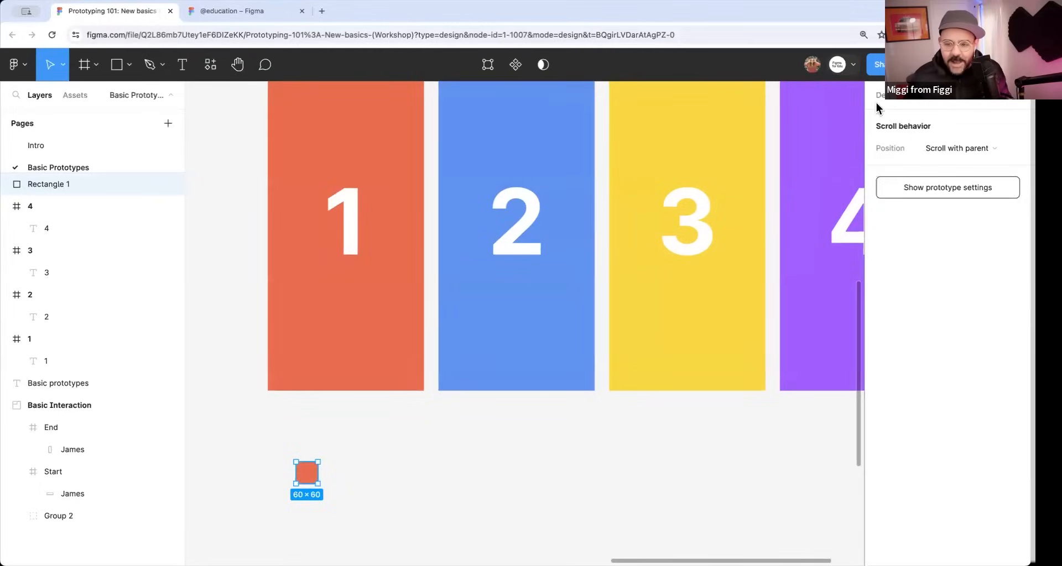
left_click(892, 107)
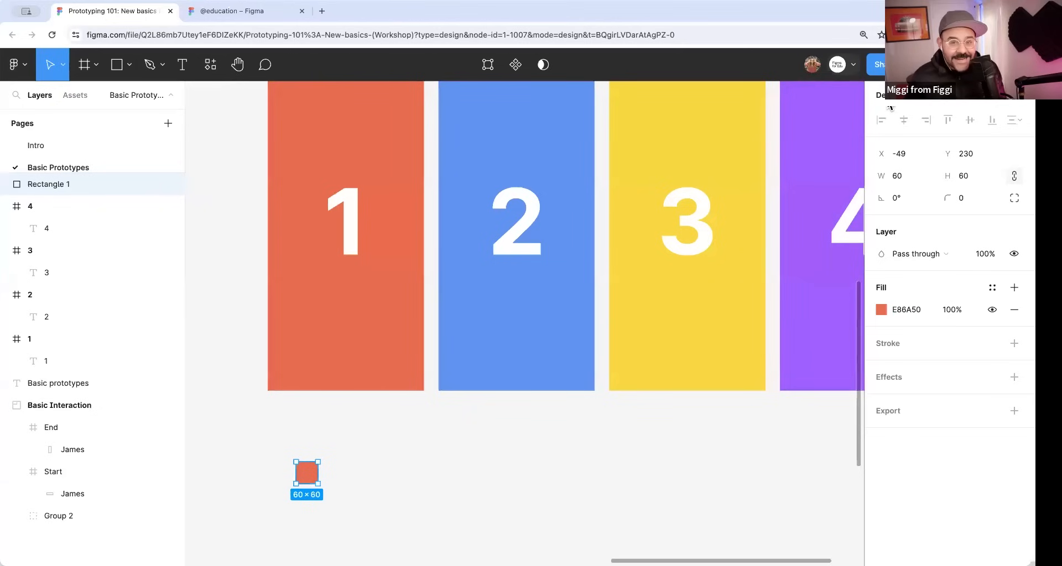
left_click(897, 348)
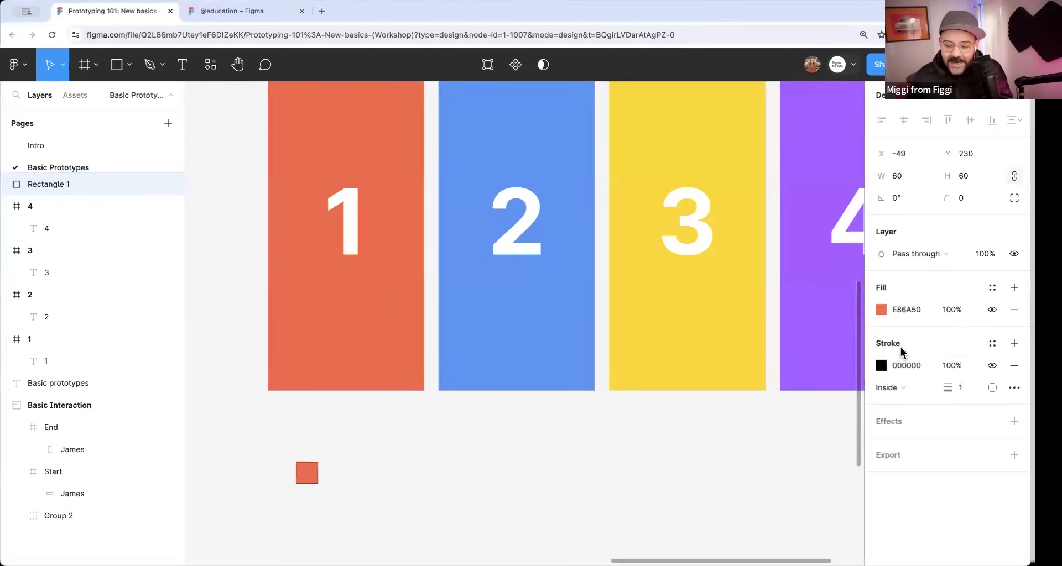
left_click(959, 387)
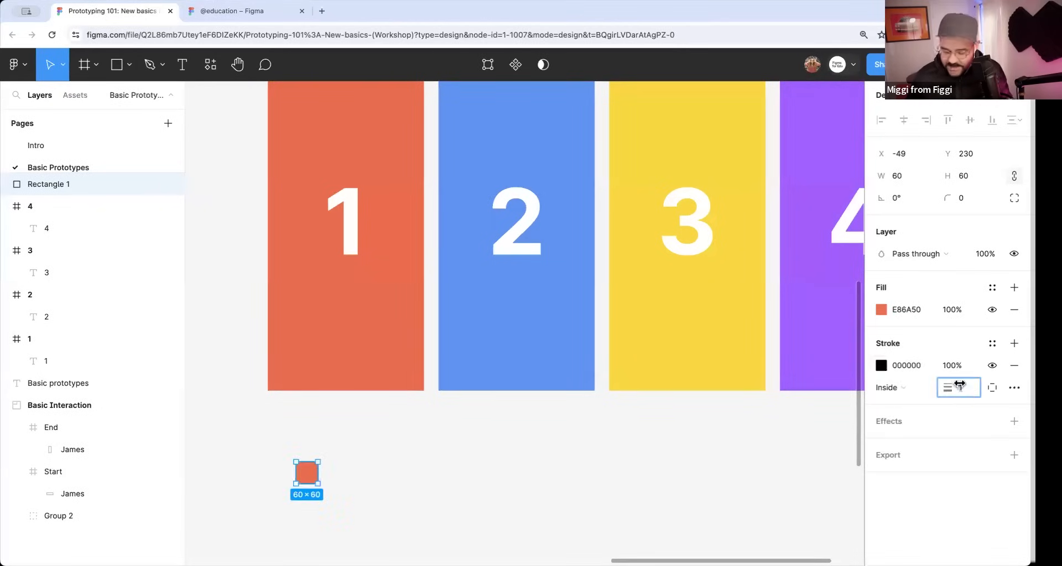
type("3")
key("Return")
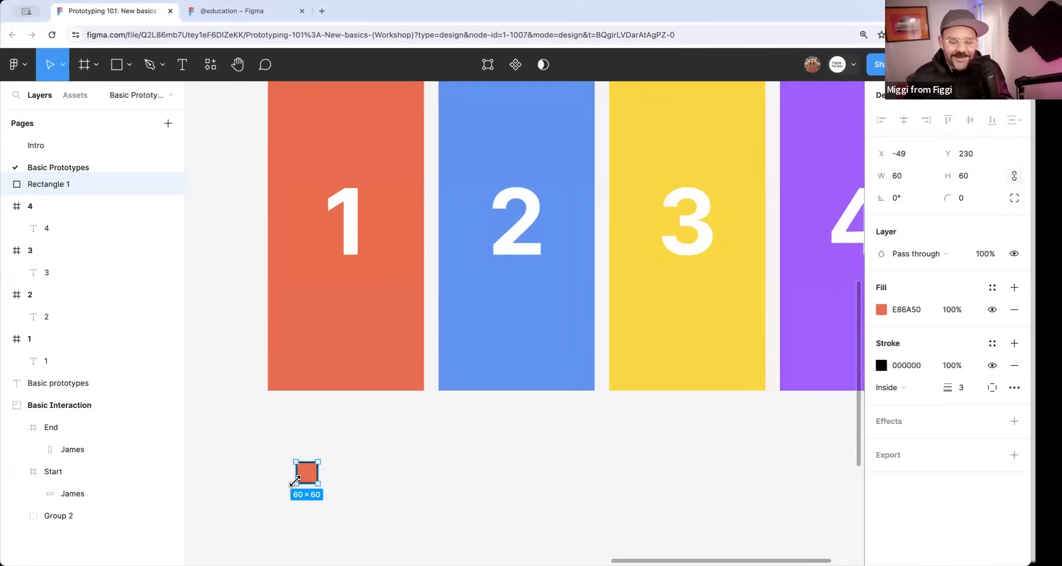
Round the square into a circle with a corner radius of 80 and move it to about X -81, Y 207.
left_click_drag(948, 198, 991, 203)
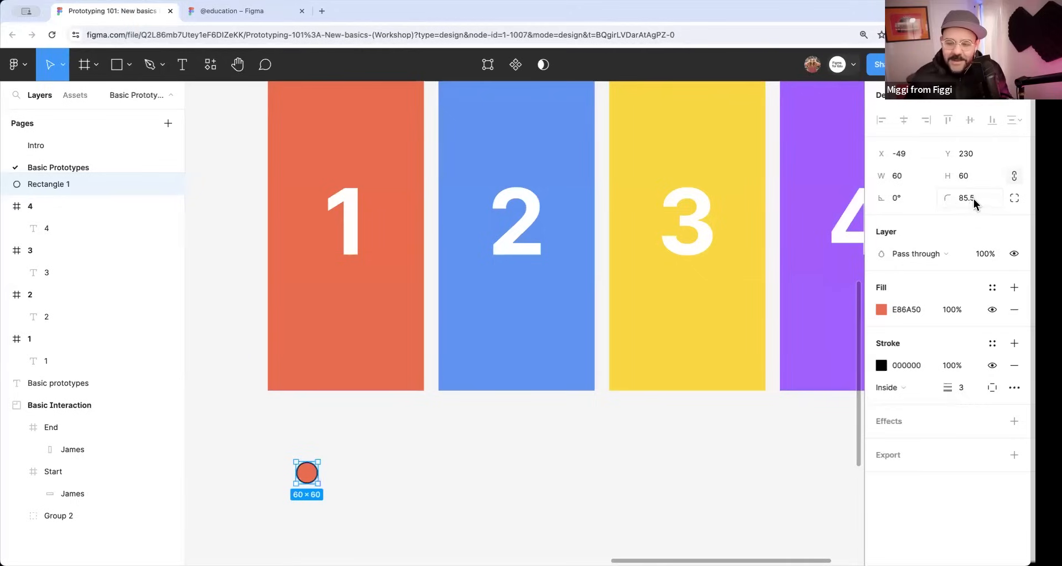
left_click(975, 200)
type("80")
key("Return")
left_click(358, 466)
left_click_drag(315, 475, 304, 467)
scroll(305, 471, "down", 5)
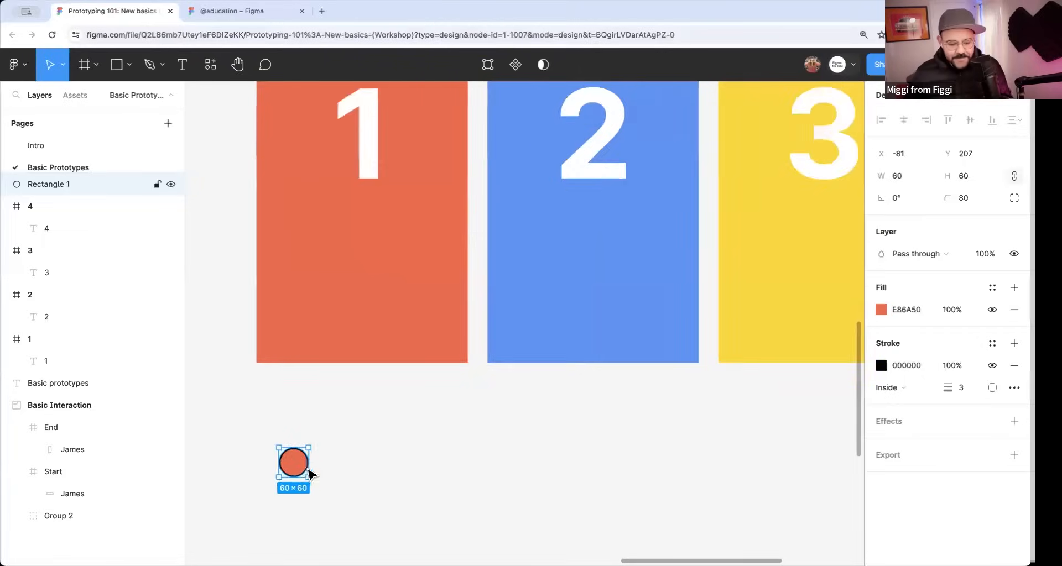
Duplicate the circle three times to form a horizontal row of four with gaps of about 14, then deselect.
scroll(390, 386, "up", 3)
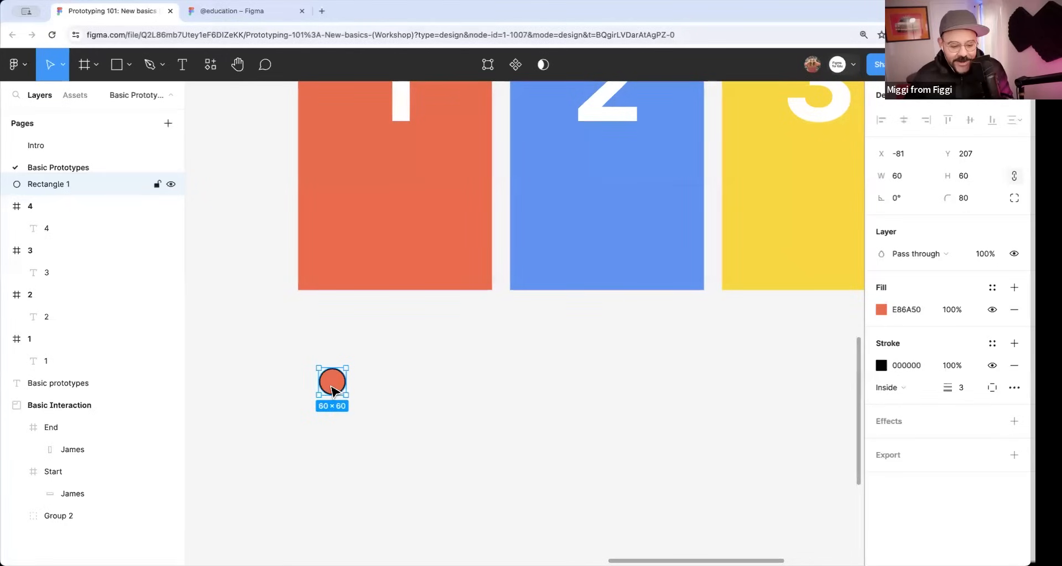
left_click_drag(333, 384, 435, 394)
left_click(414, 433)
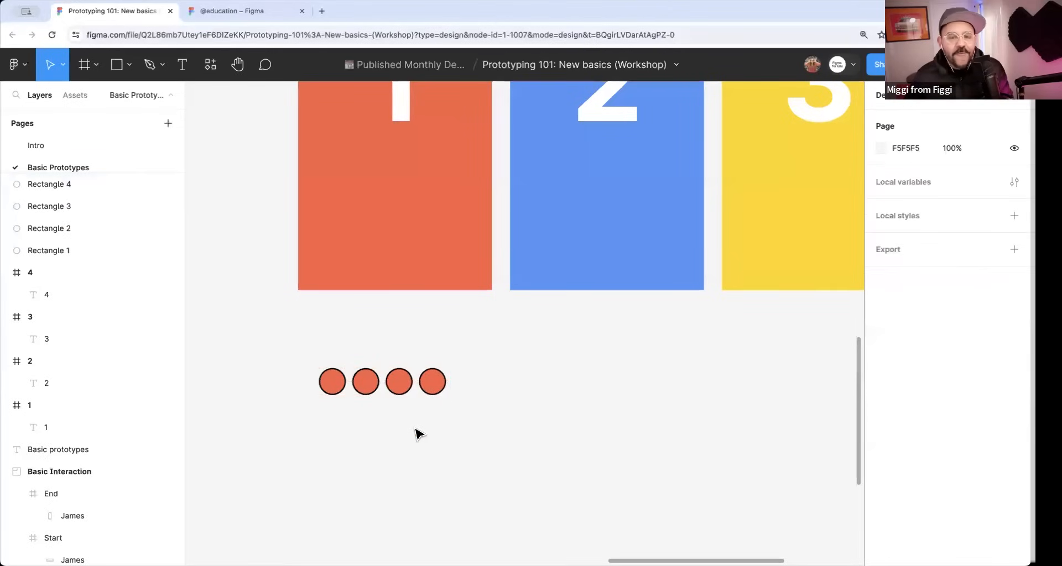
Fill the second circle in the row with the blue 6392EF sampled from frame 2.
scroll(388, 437, "up", 2)
left_click(339, 424)
scroll(339, 424, "down", 1)
scroll(443, 423, "right", 2)
scroll(437, 426, "up", 1)
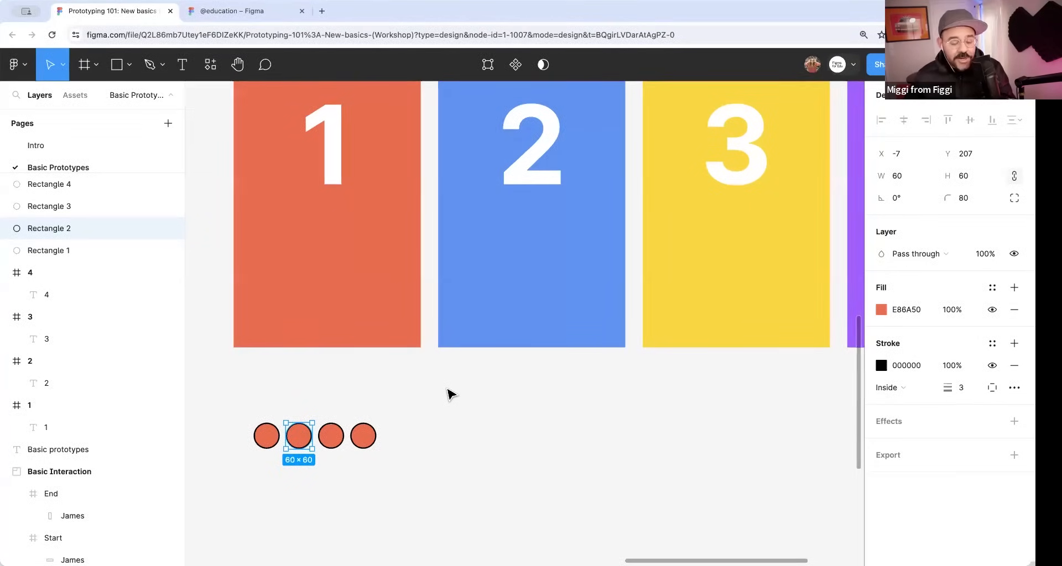
key("i")
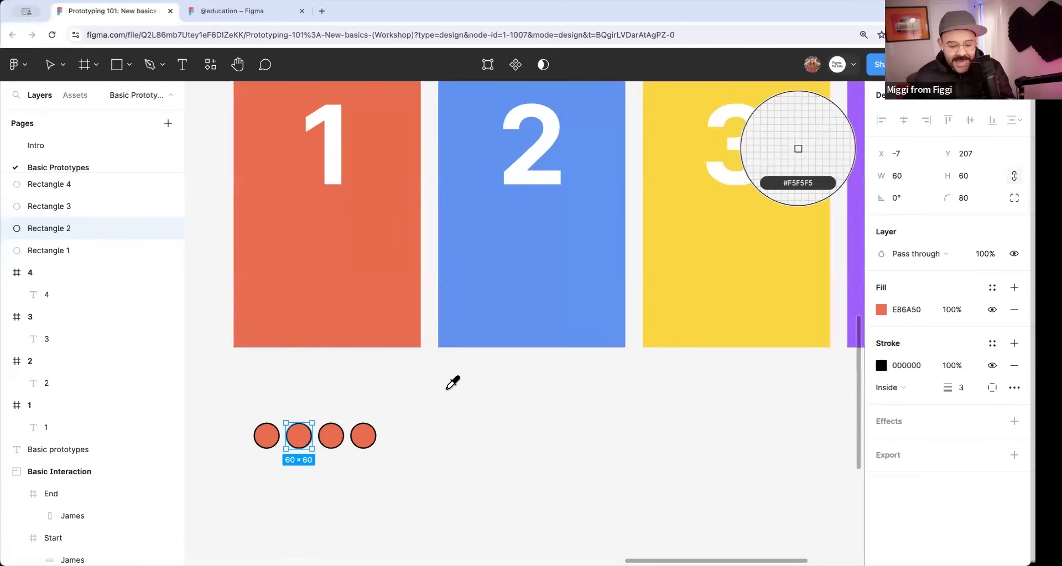
left_click(474, 318)
Fill the third circle in the row with the yellow F9D745 sampled from frame 3.
left_click(339, 439)
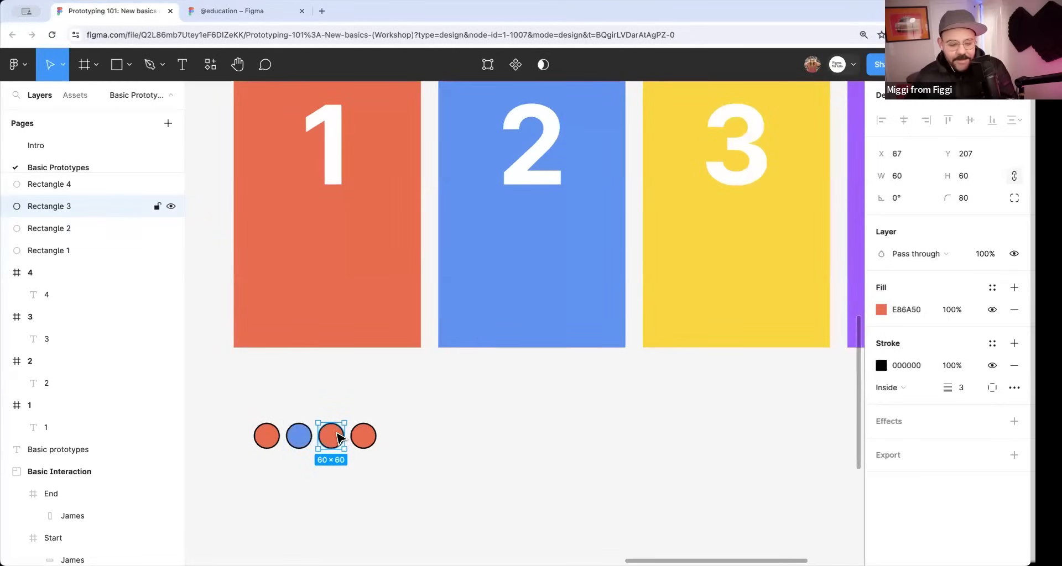
key("i")
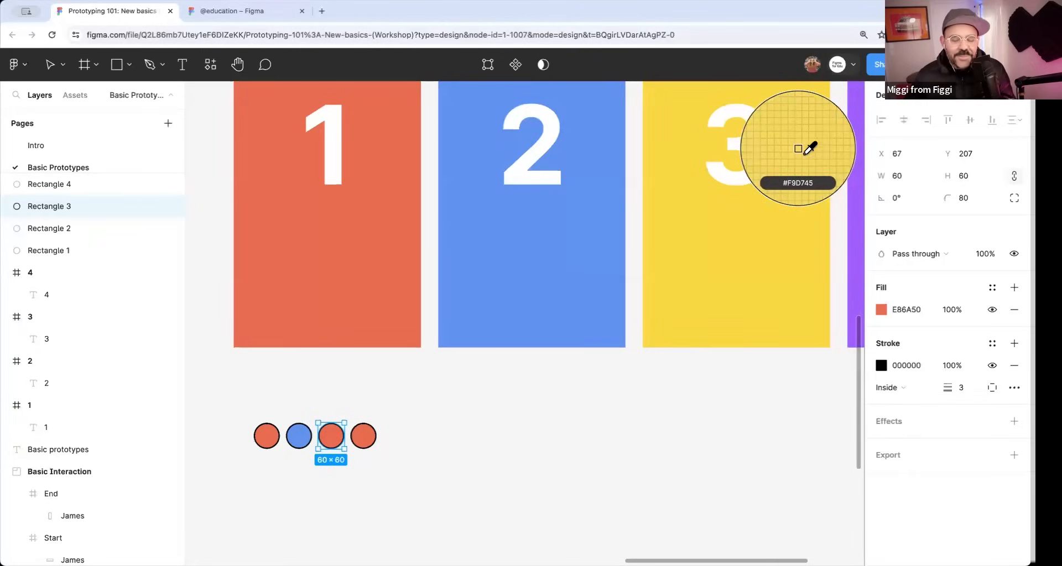
left_click(690, 319)
Fill the fourth circle in the row with the purple A259FF sampled from frame 4, then deselect it.
scroll(598, 394, "right", 5)
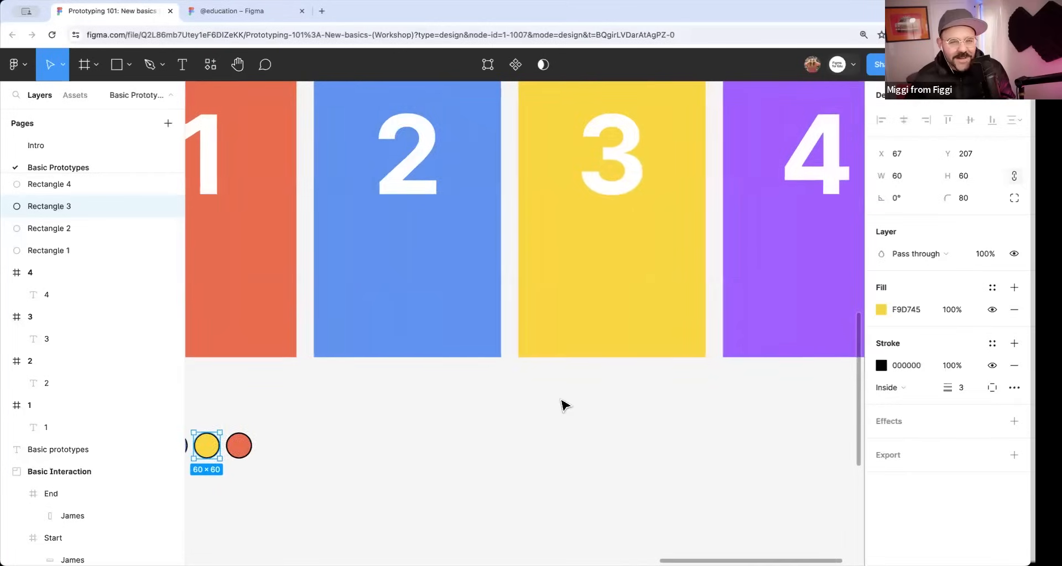
scroll(346, 439, "down", 2, "ctrl")
left_click(291, 439)
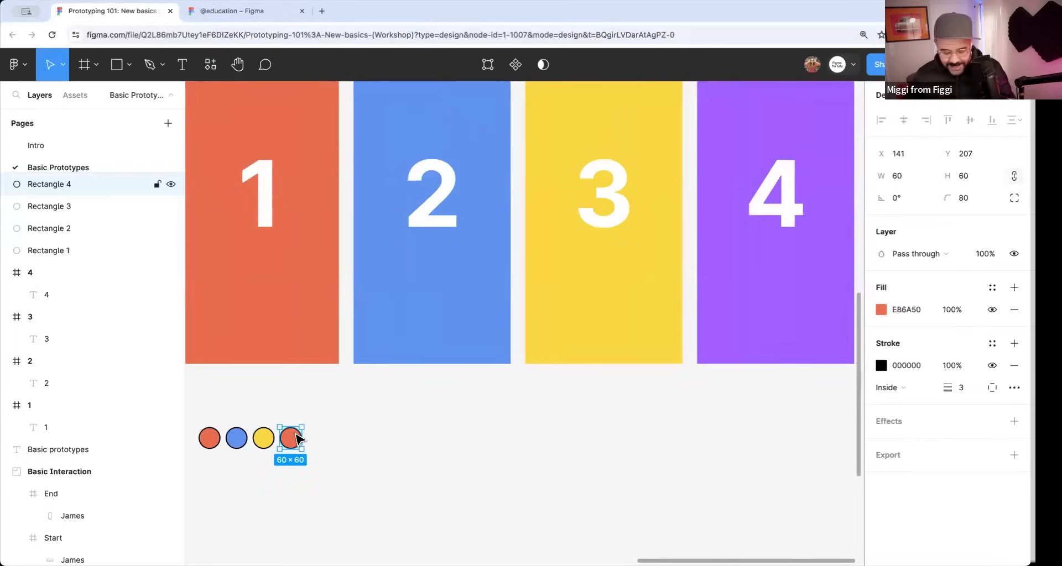
key("i")
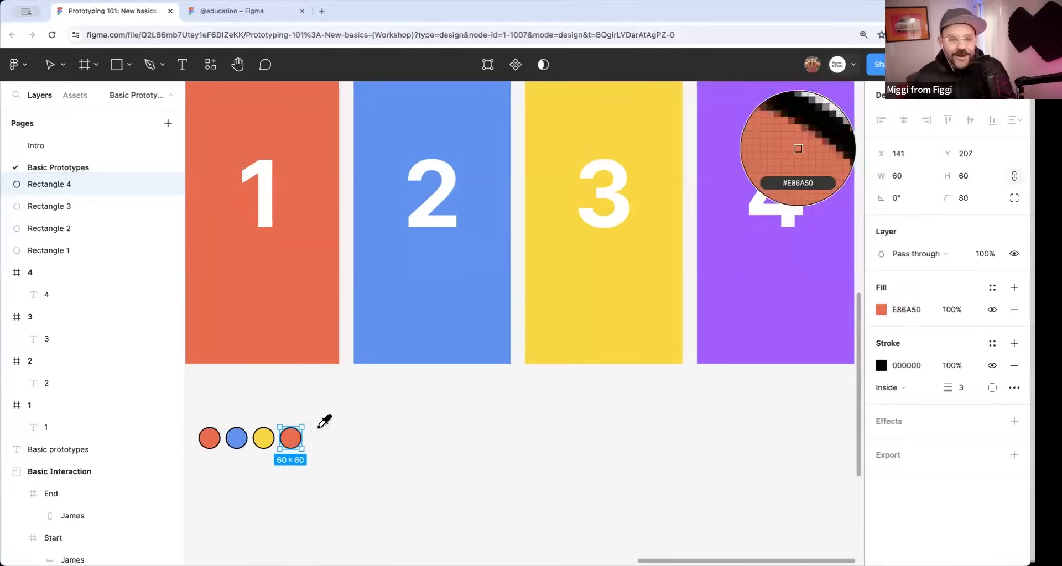
left_click(740, 319)
left_click(410, 443)
scroll(415, 440, "left", 3)
scroll(415, 439, "down", 1)
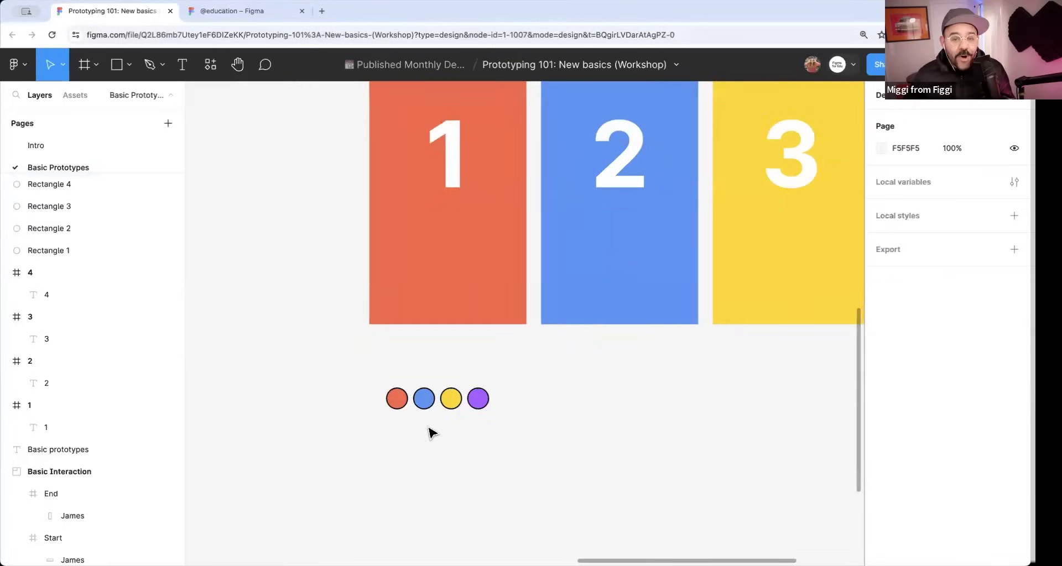
Select all four colored circles below the frames and turn them into a single component.
left_click_drag(492, 376, 393, 463)
scroll(421, 451, "down", 1)
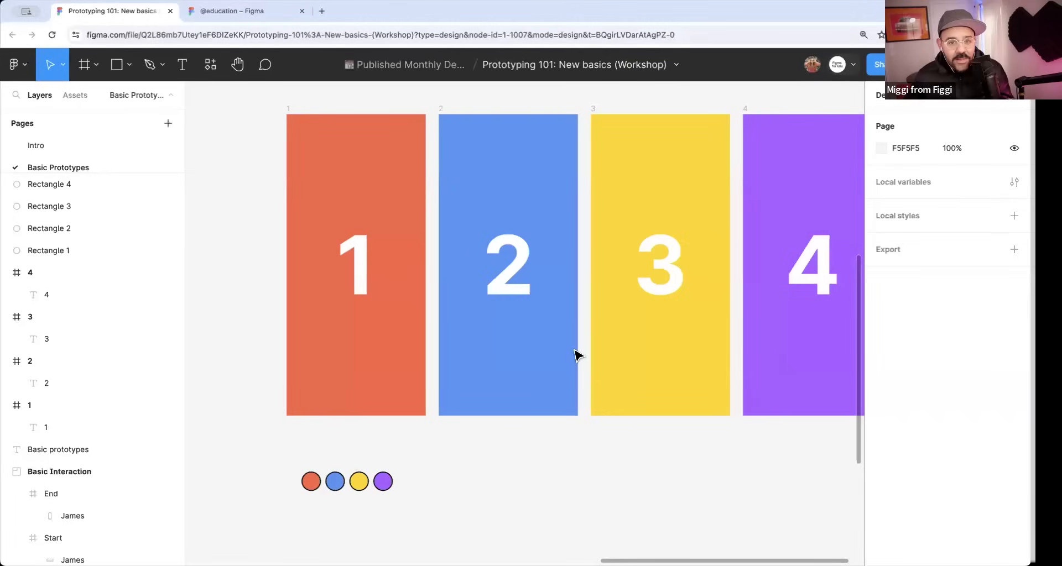
left_click_drag(280, 457, 443, 506)
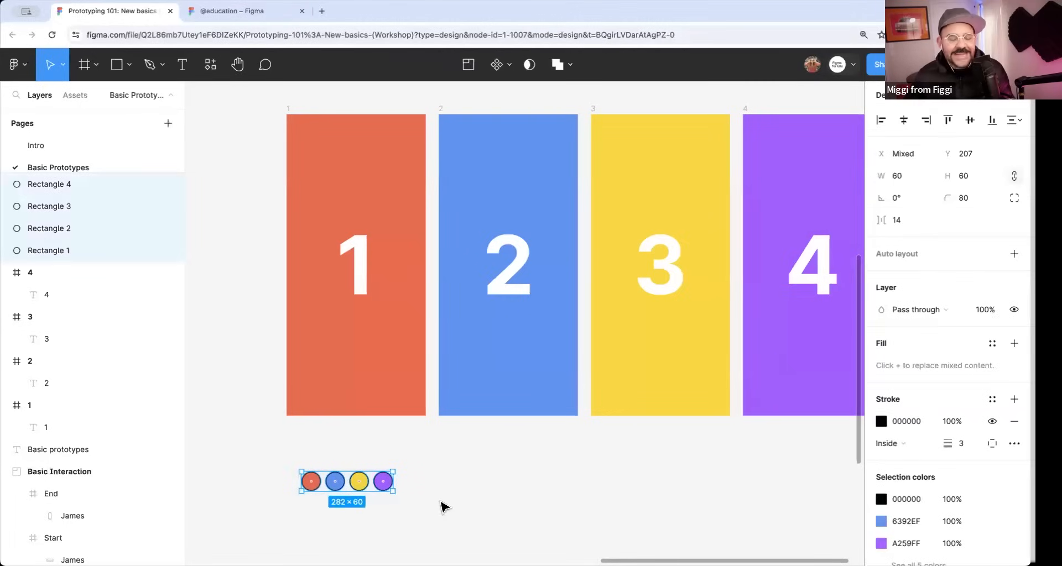
left_click_drag(266, 517, 435, 462)
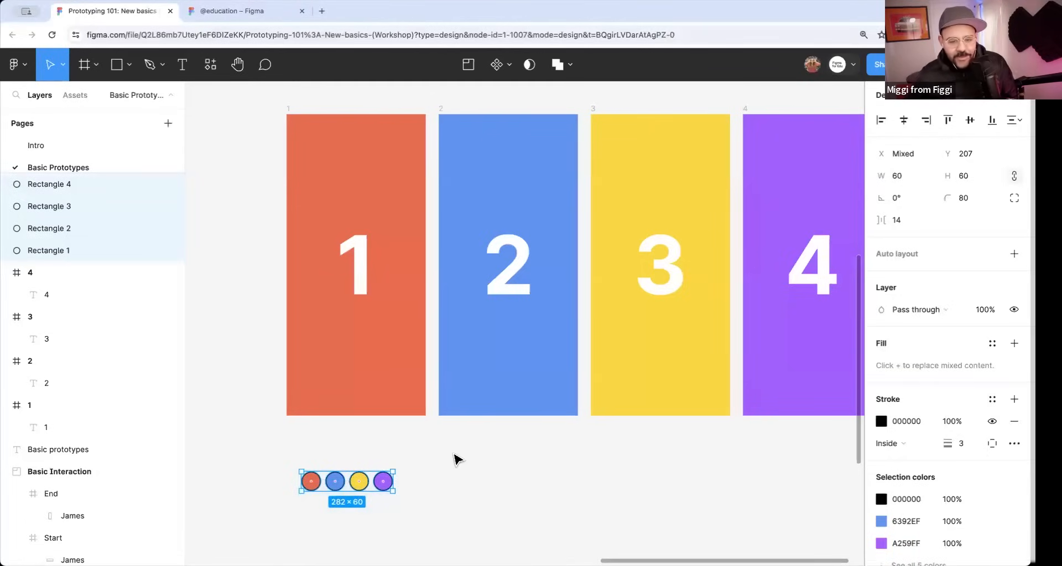
left_click(509, 64)
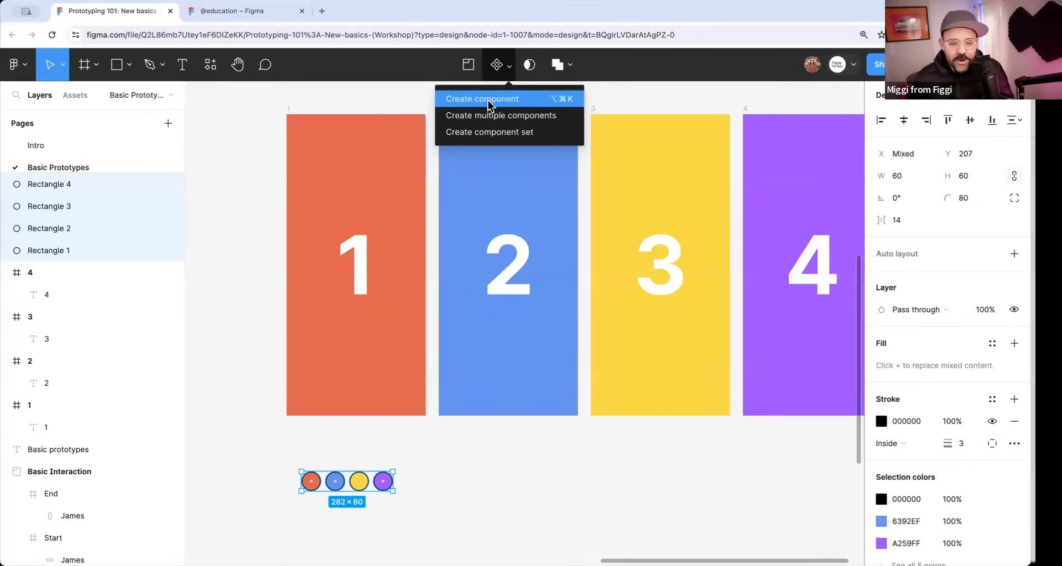
left_click(492, 100)
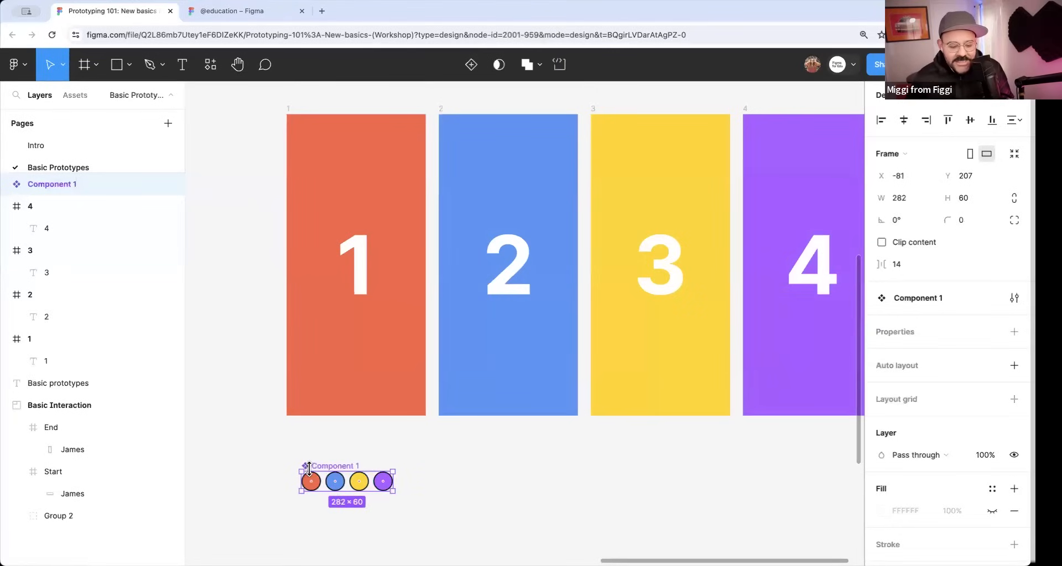
Rename the new circles component to navigation and deselect it.
scroll(340, 492, "up", 3)
scroll(347, 502, "down", 5)
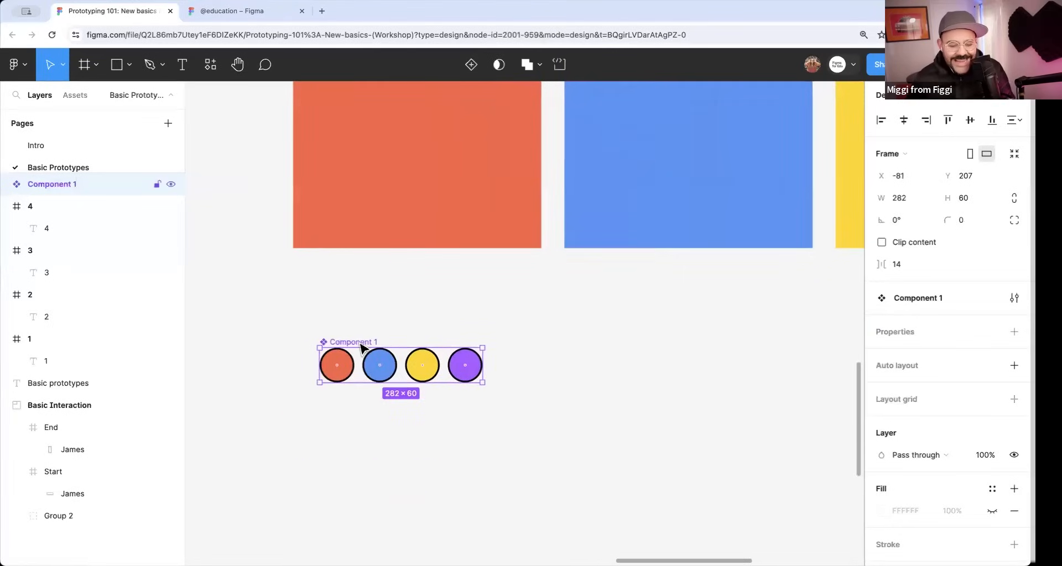
double_click(358, 342)
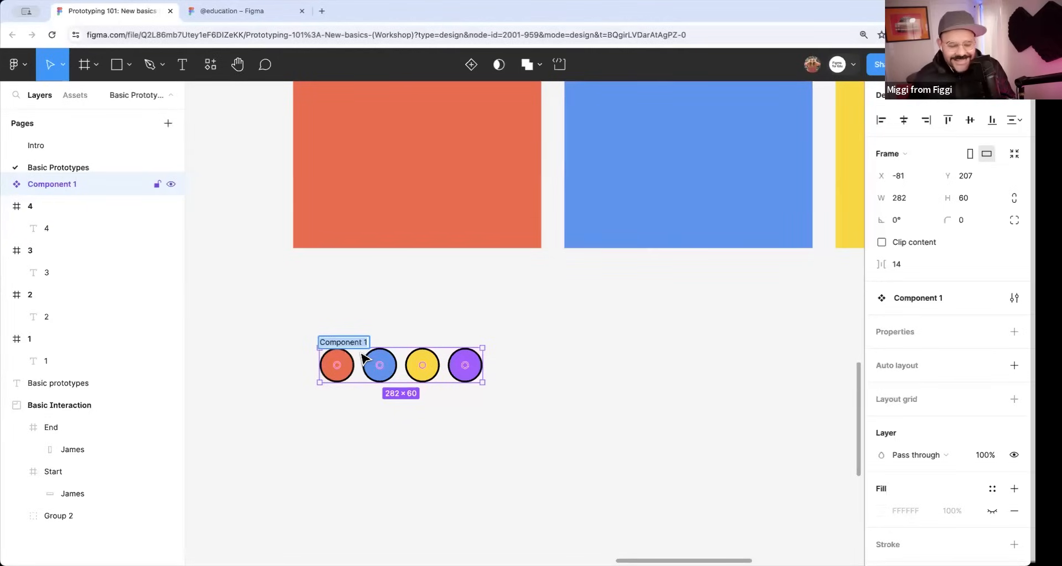
type("navigation")
key("Return")
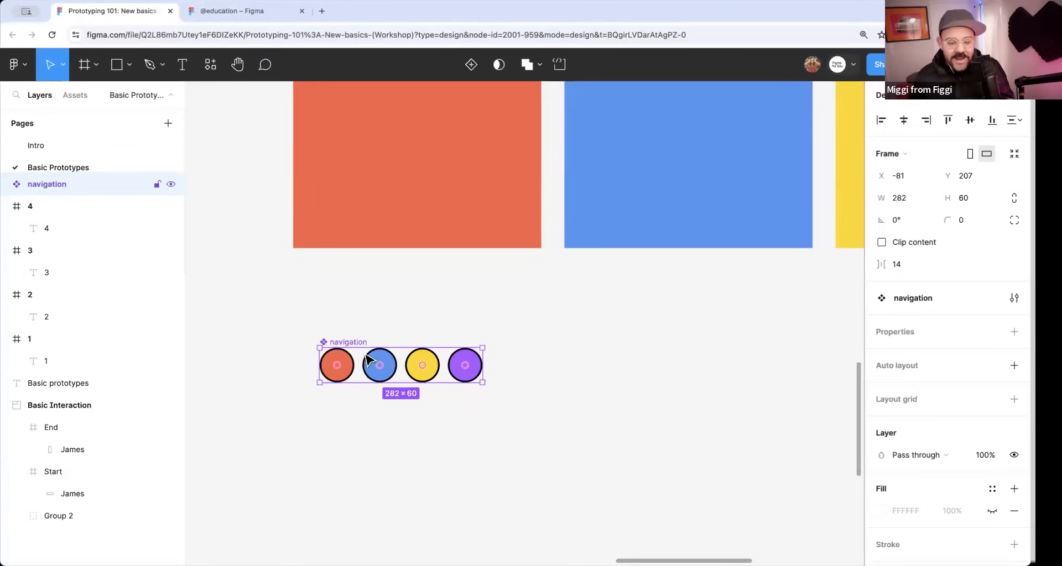
left_click(524, 337)
Move the navigation component slightly closer to the frames, to about X -73, Y 175.
scroll(528, 326, "down", 2)
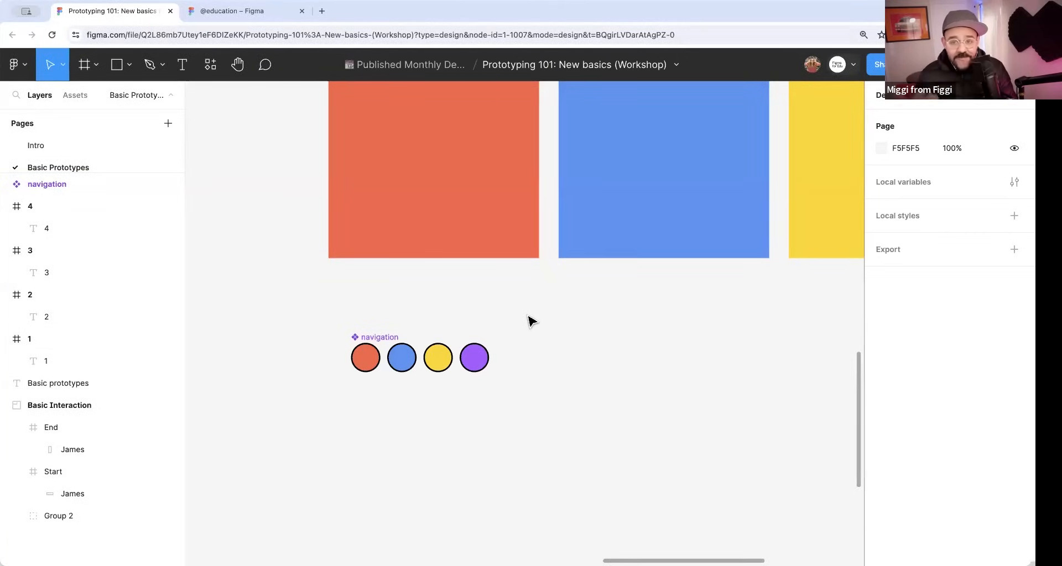
left_click_drag(529, 321, 512, 408)
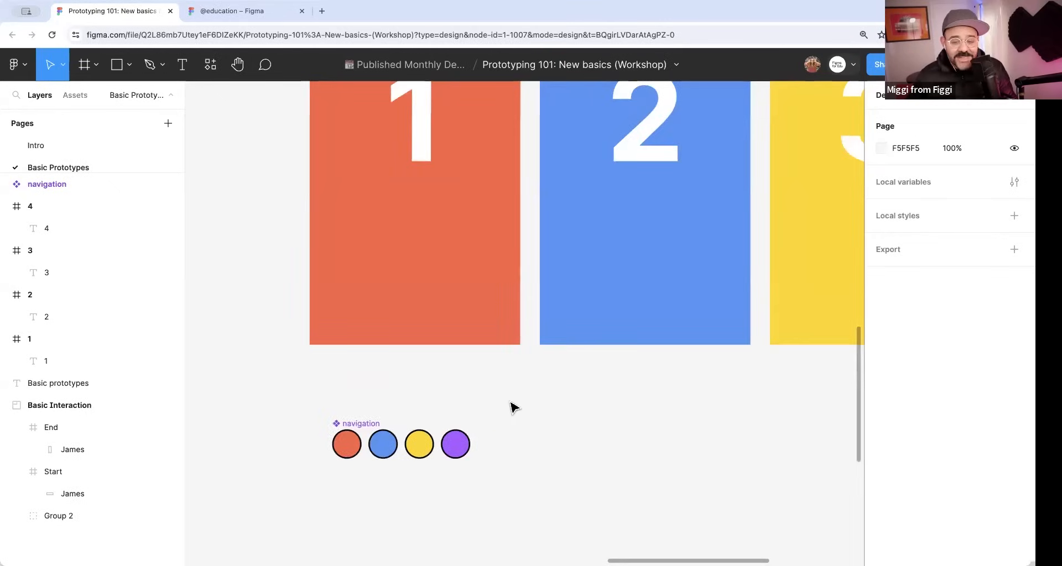
scroll(531, 398, "right", 2)
scroll(530, 398, "up", 2)
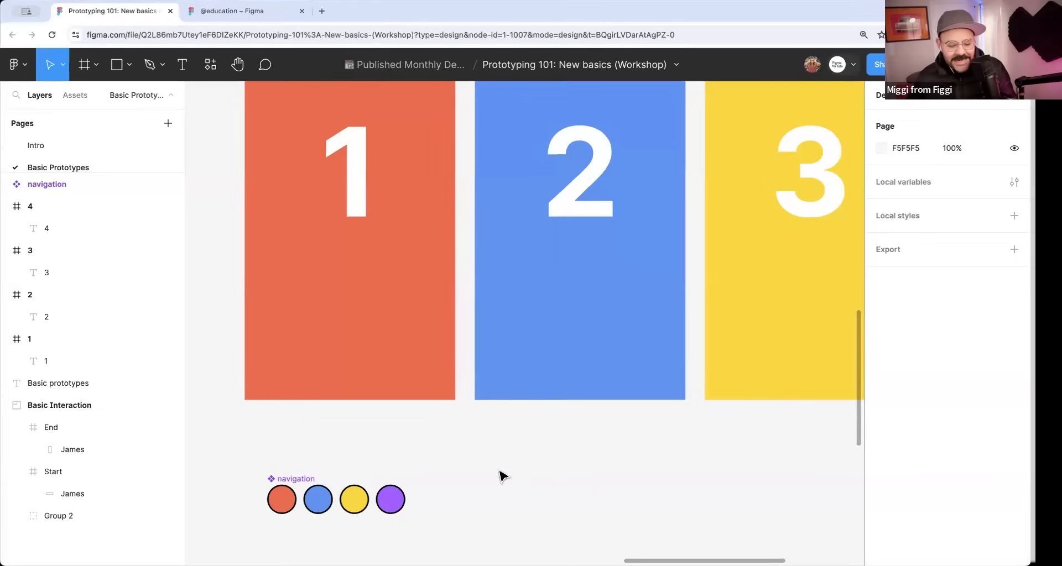
scroll(495, 449, "down", 3)
left_click_drag(516, 458, 493, 474)
left_click(331, 477)
left_click_drag(364, 496, 366, 485)
left_click_drag(548, 488, 464, 492)
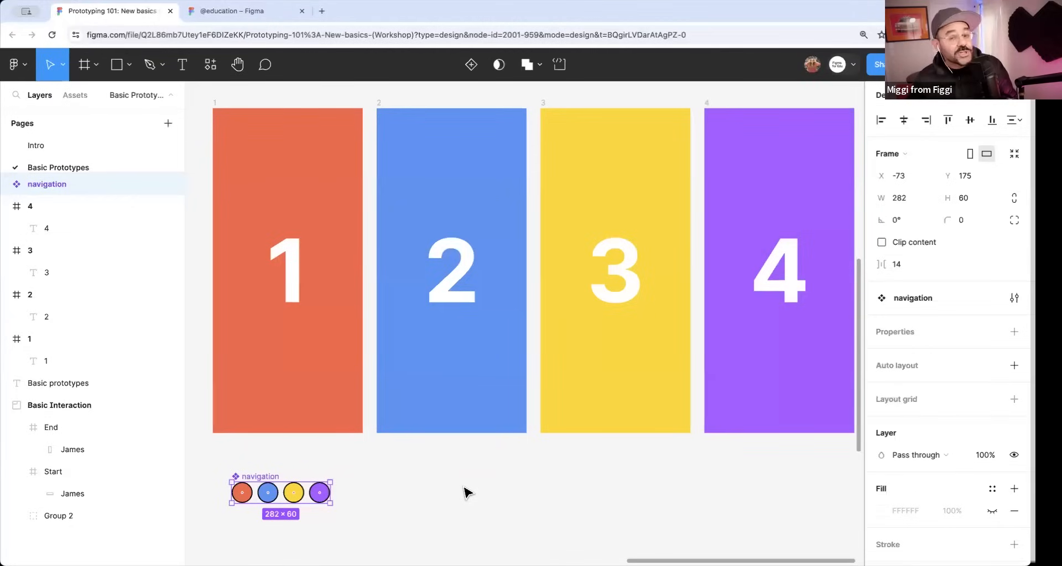
Select the four numbered frames together with a selection marquee, then clear the selection.
scroll(505, 479, "down", 2)
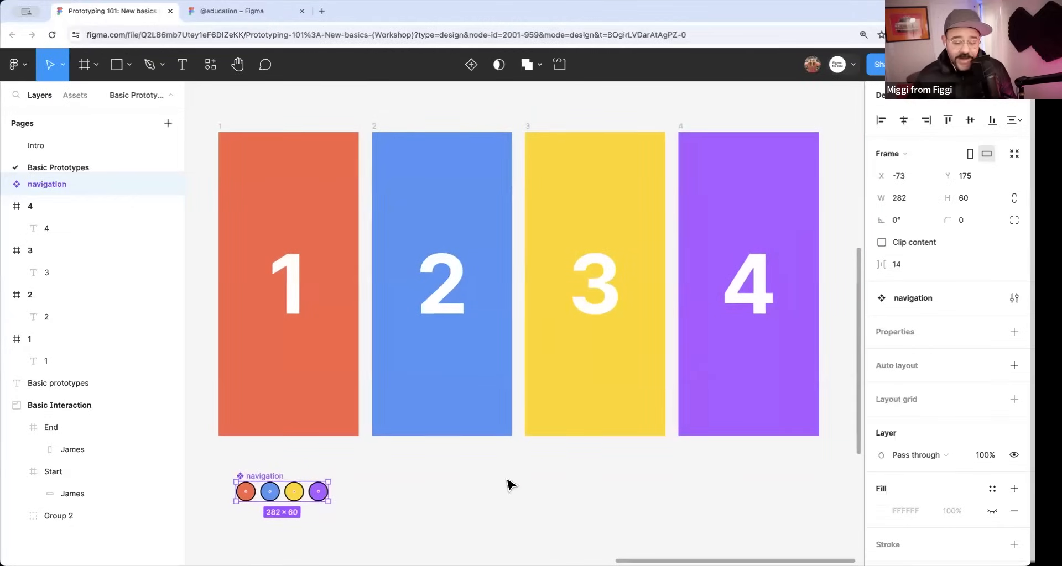
left_click(221, 133)
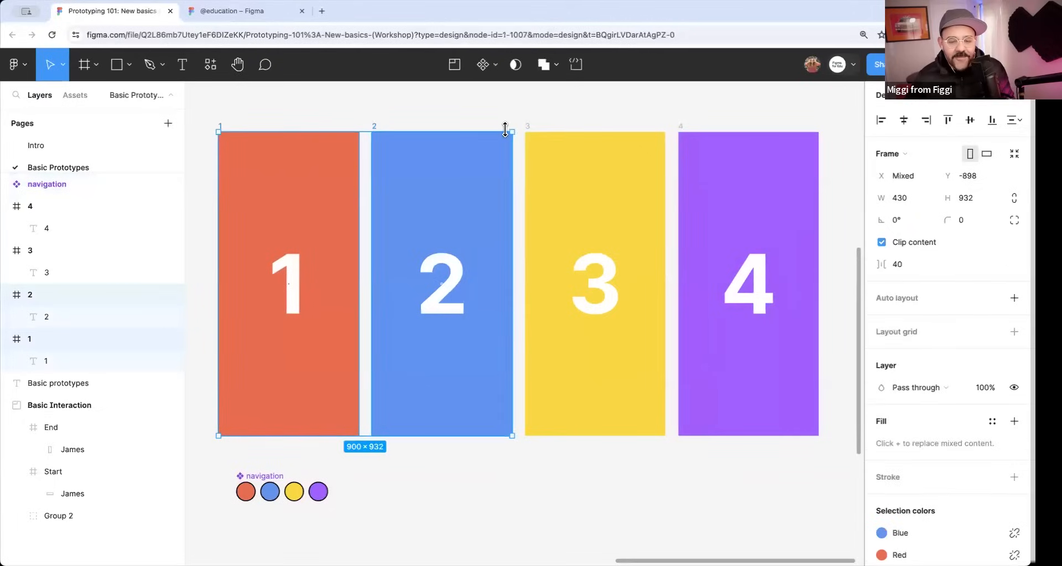
left_click(210, 119)
left_click_drag(206, 108, 841, 462)
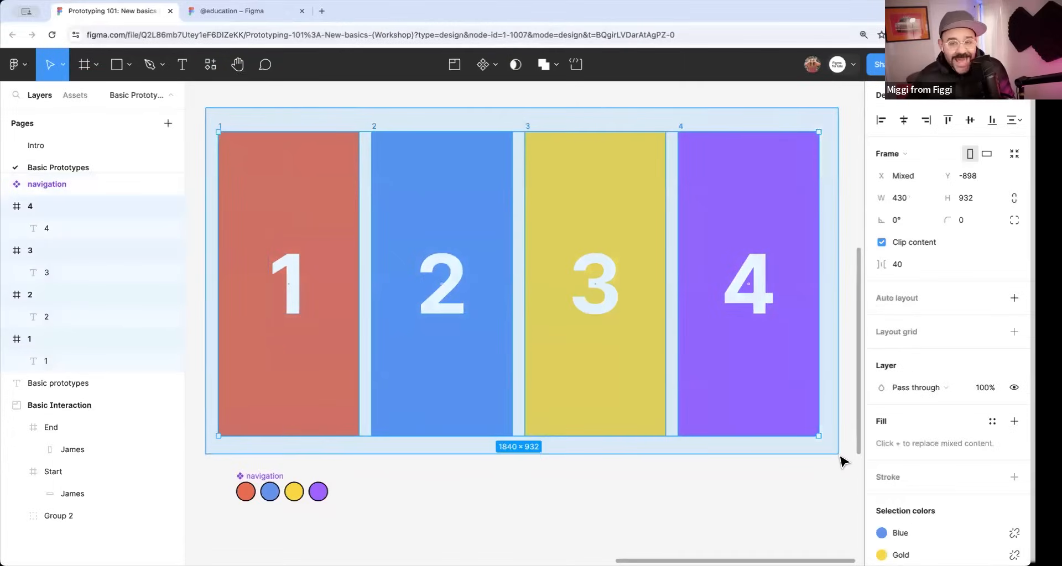
left_click(824, 469)
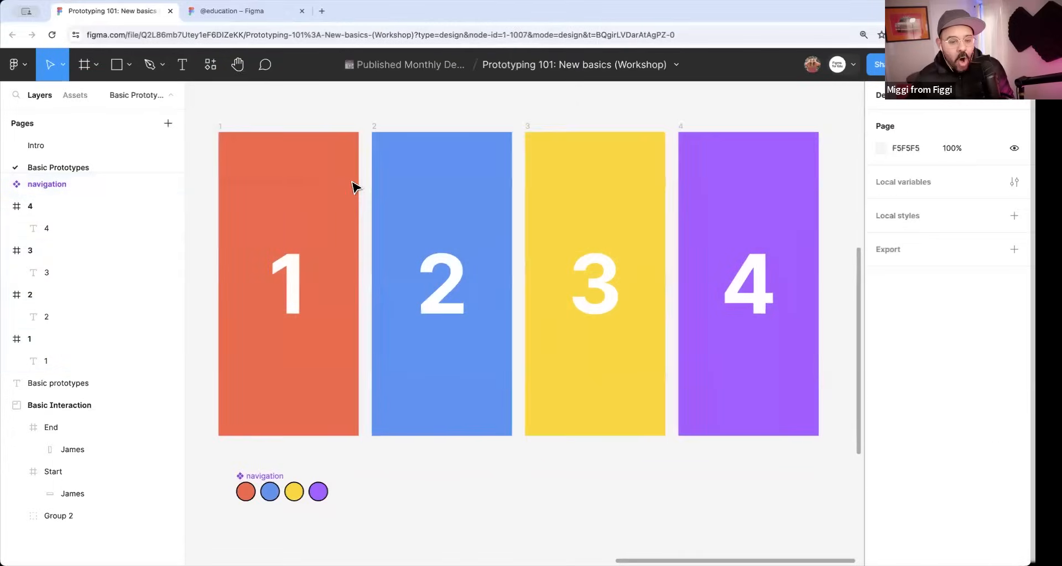
Add frames 1, 2, 3 and 4 to the selection one at a time by their names, then deselect them.
left_click(222, 129)
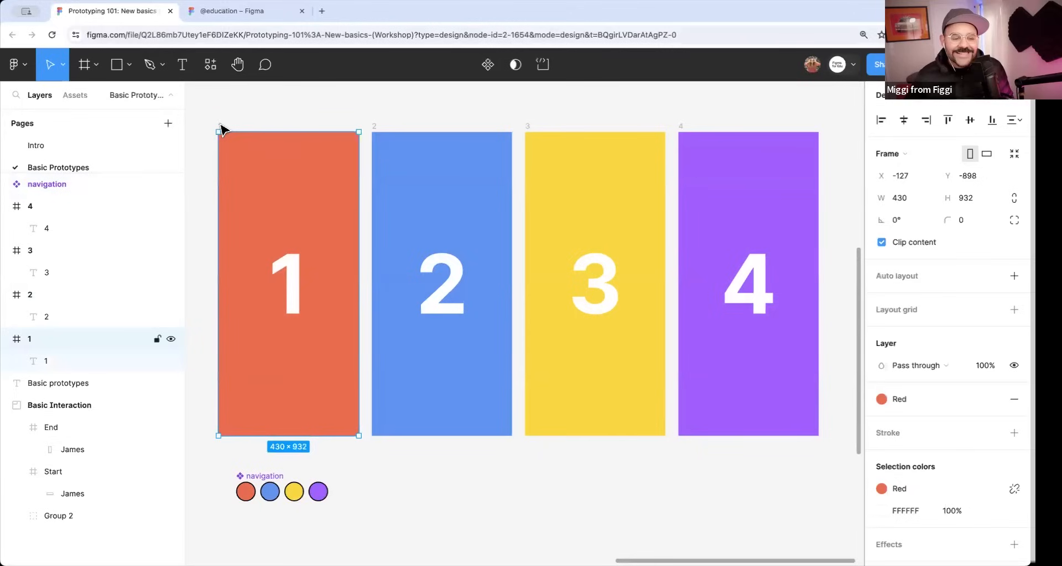
left_click(375, 130, "shift")
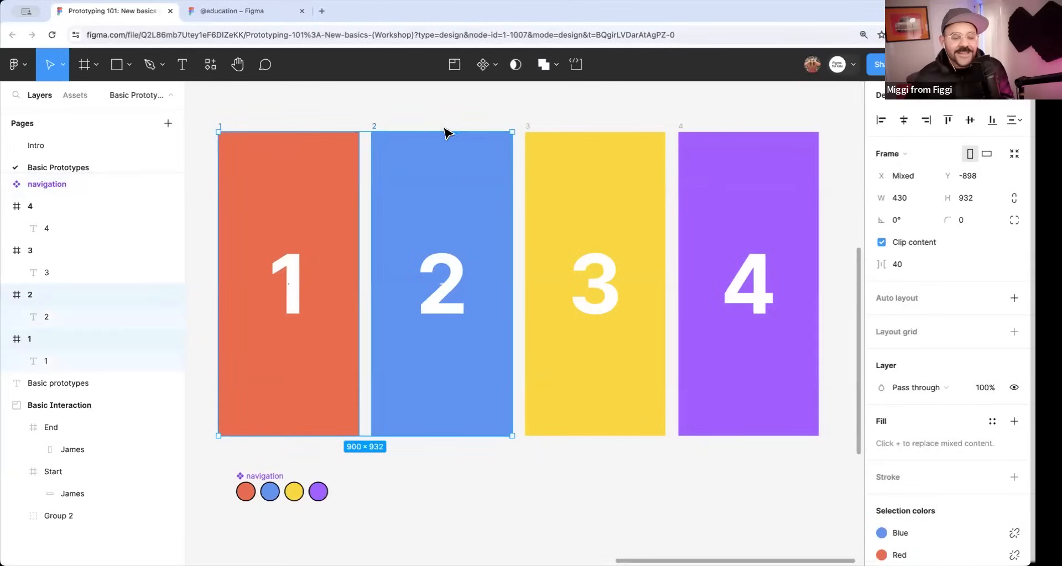
left_click(527, 130, "shift")
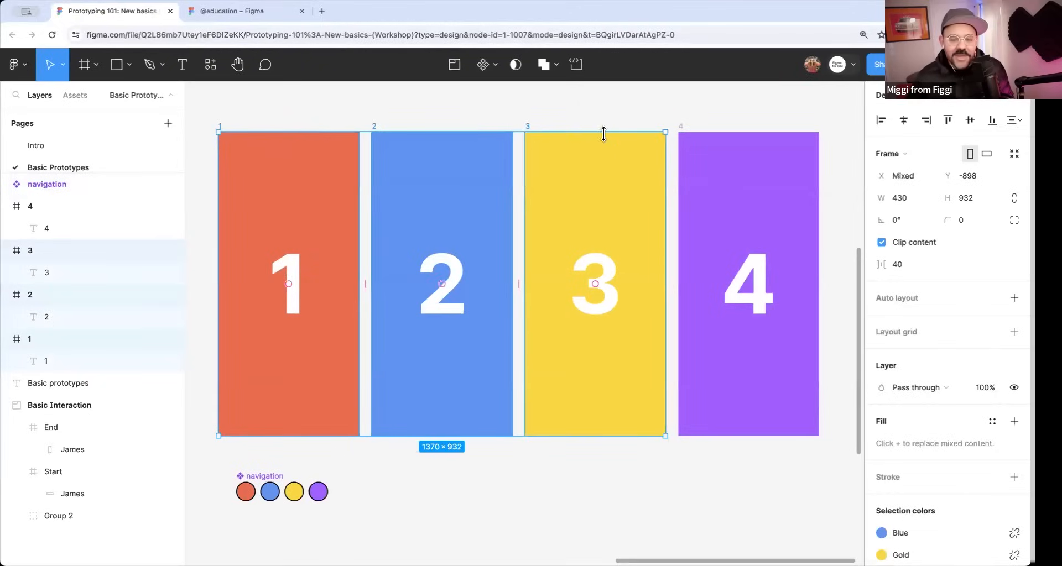
left_click(682, 130, "shift")
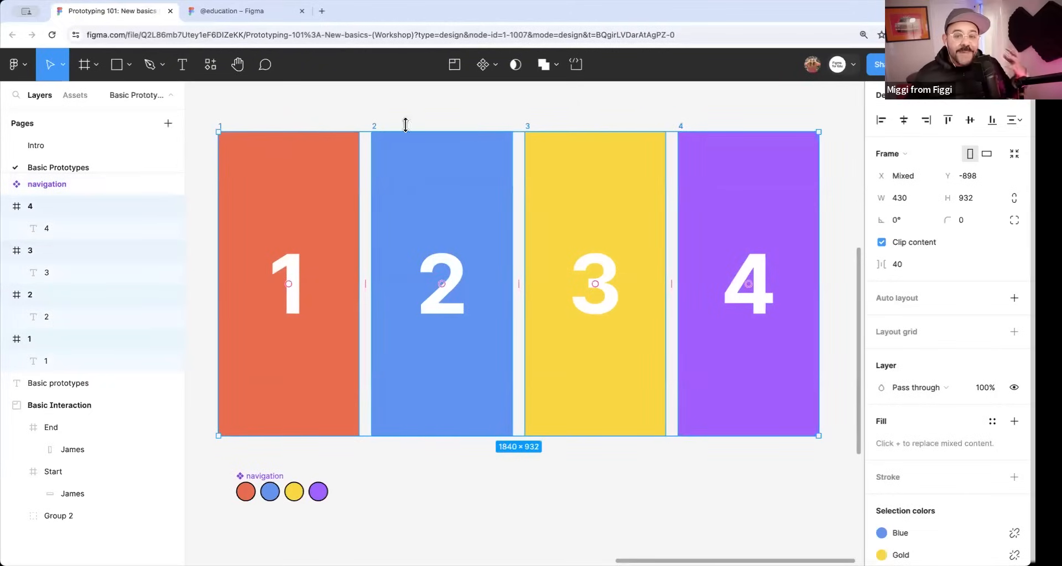
left_click(396, 105)
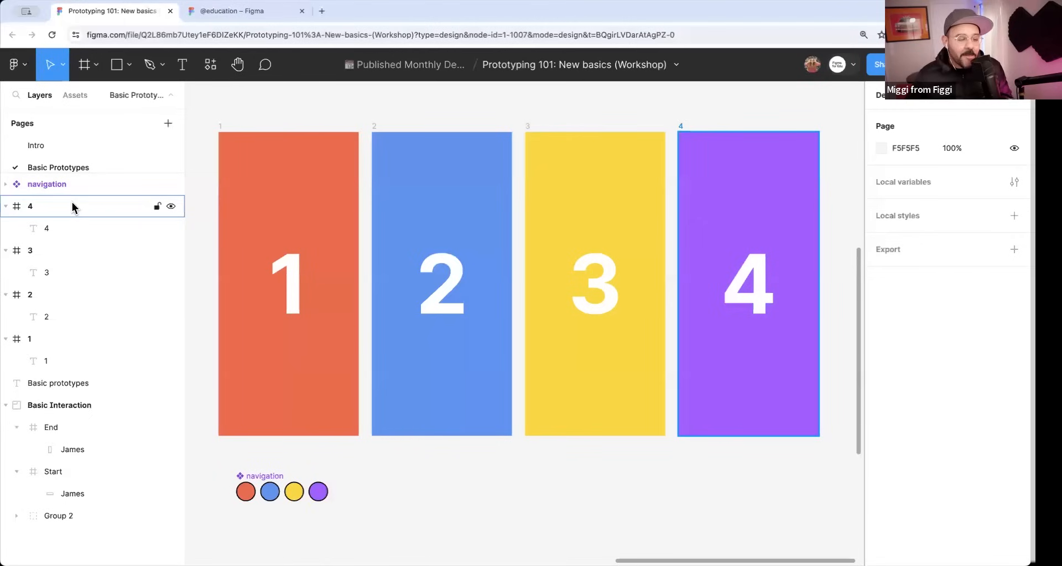
Select the range of frames from 4 to 1 in the layer list and paste the navigation component into all of them.
left_click(72, 206)
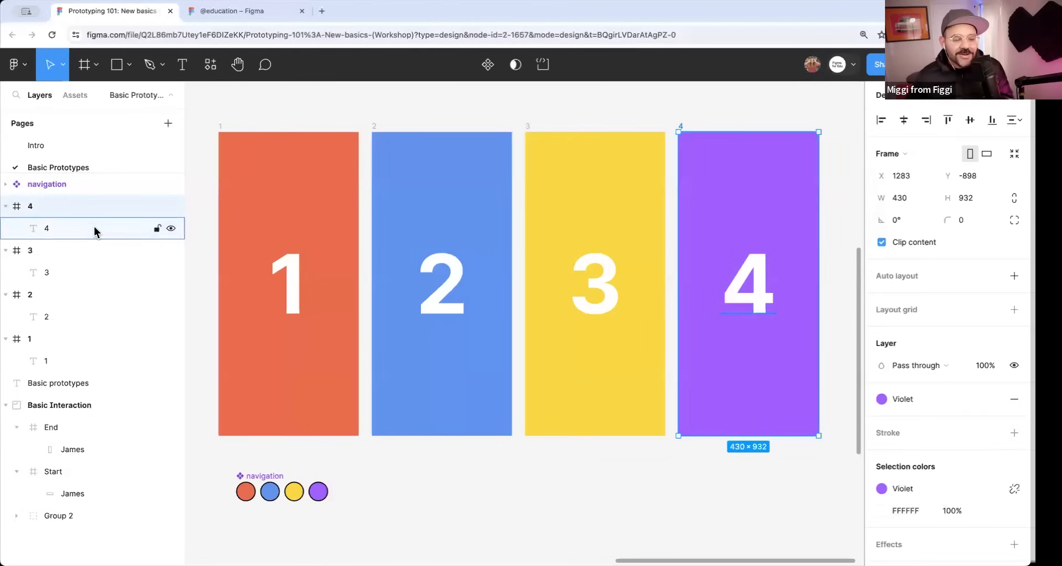
left_click(70, 339, "shift")
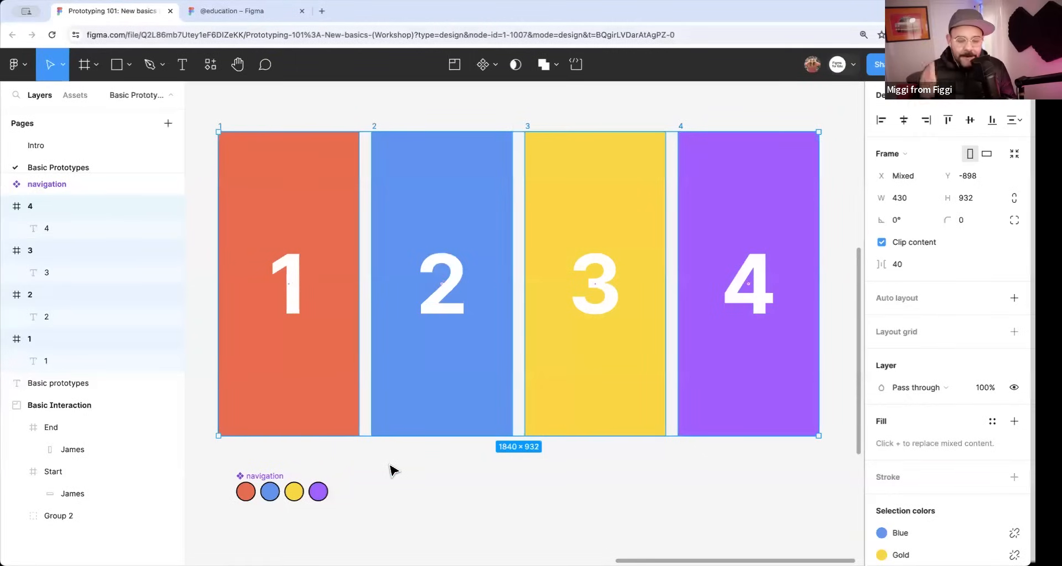
key("super+v")
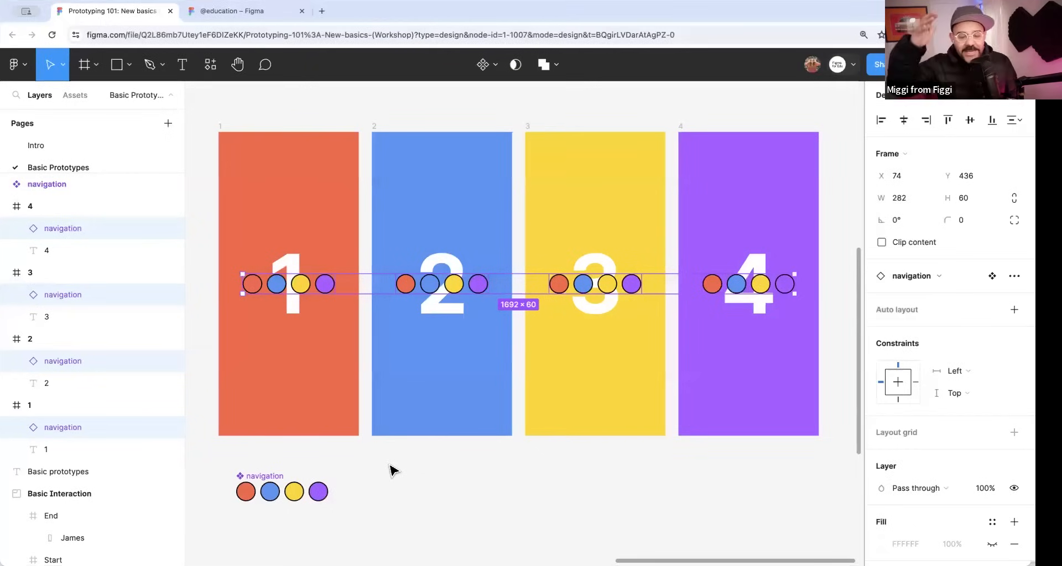
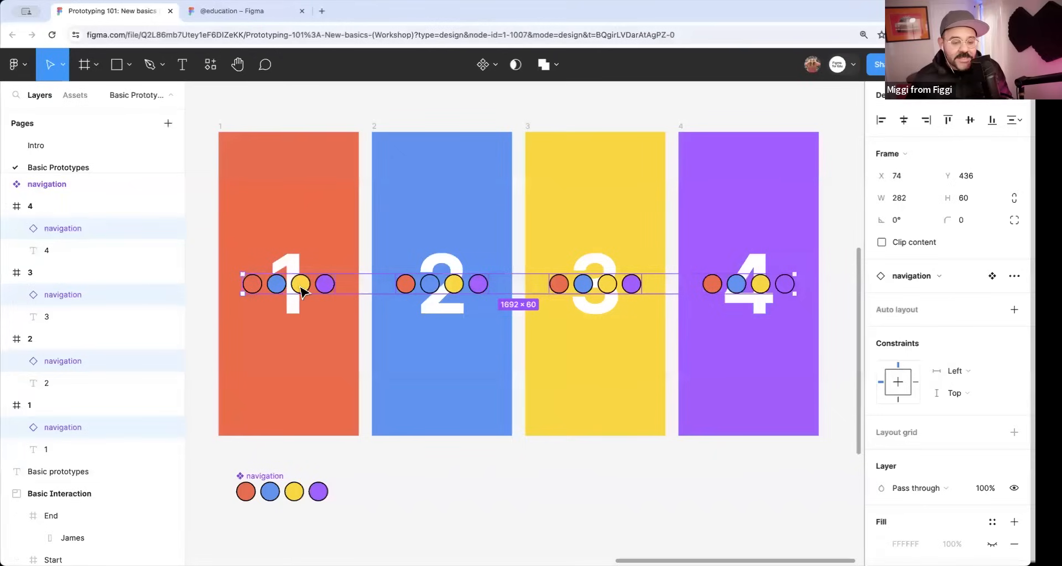
Move the four selected navigation instances down to Y 832 near the lower edge of their frames and deselect them.
left_click_drag(450, 282, 448, 409)
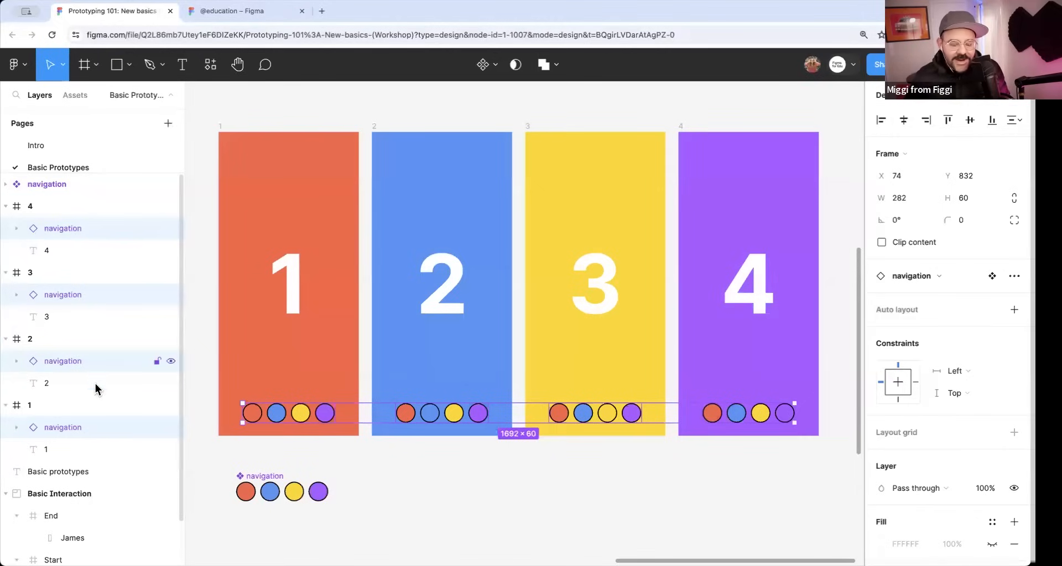
left_click(555, 480)
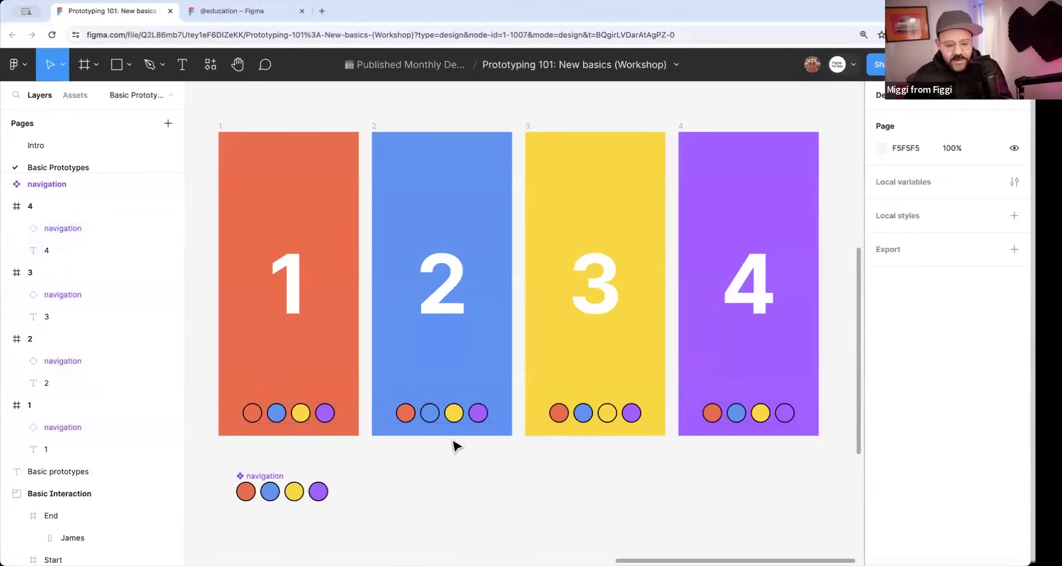
Change the fill of the red circle in the main navigation component to the blue 3726FF.
scroll(464, 476, "down", 2)
scroll(464, 477, "left", 2)
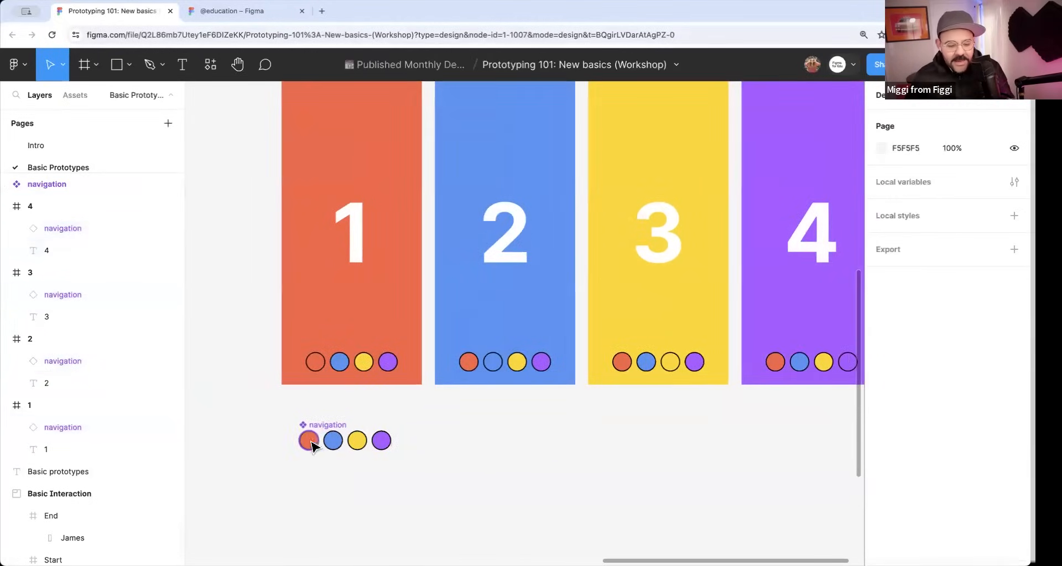
double_click(308, 441)
left_click(882, 455)
left_click(818, 391)
left_click_drag(817, 391, 815, 391)
left_click_drag(808, 296, 840, 206)
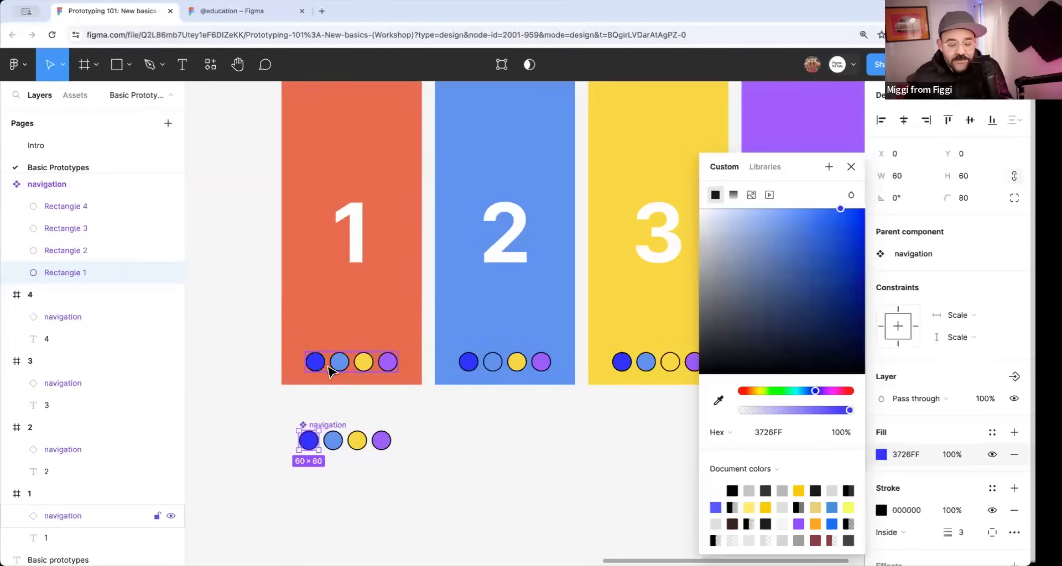
left_click(851, 167)
Undo the fill changes on the main component's first circle and clear the selection.
key("super+z")
key("super+z")
key("super+z")
key("Escape")
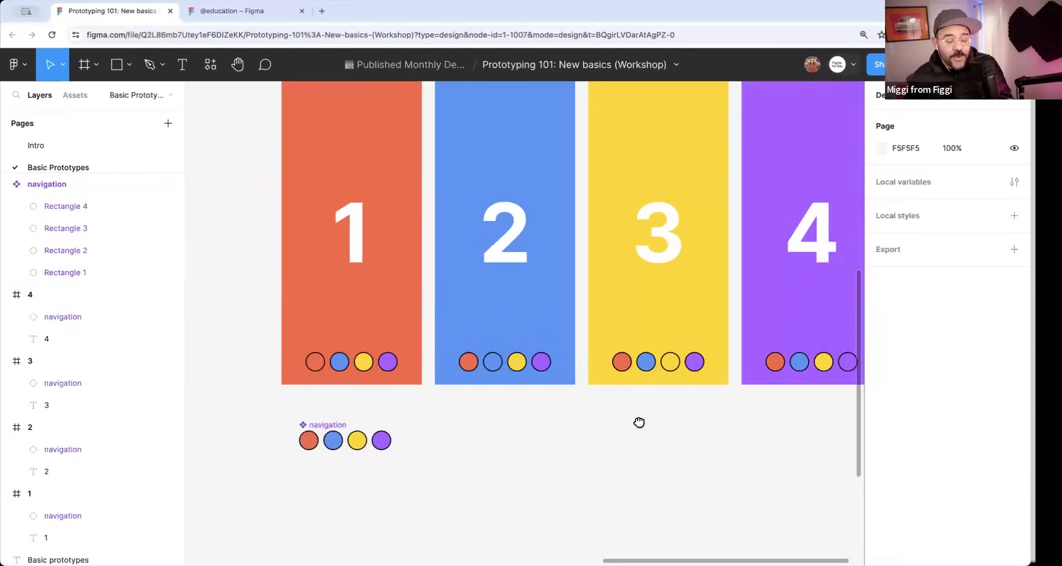
left_click_drag(639, 422, 585, 454)
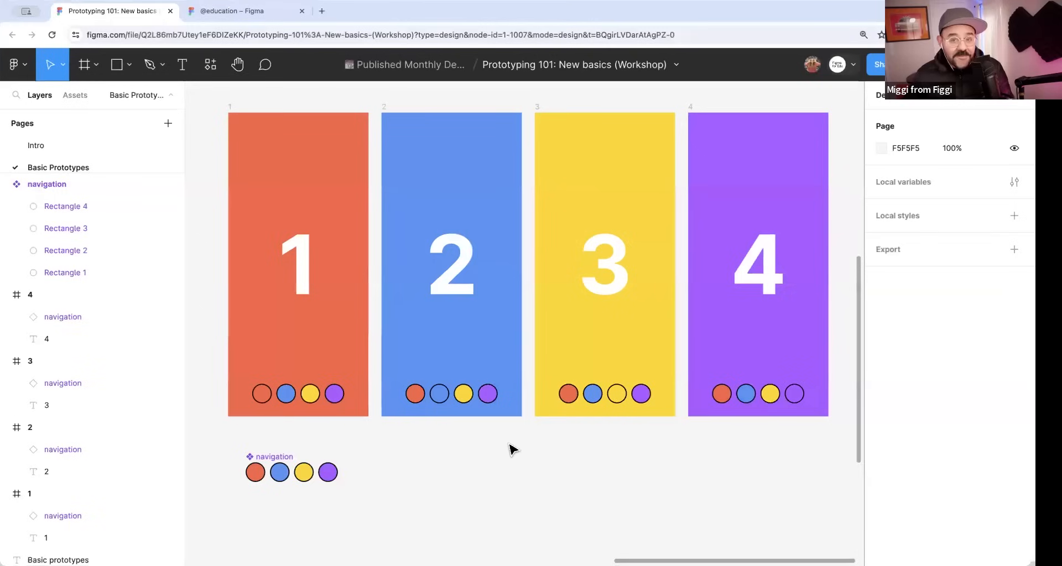
In prototyping mode, connect the main navigation component's red circle to frame 1 with an on-tap Navigate to interaction.
left_click(273, 459)
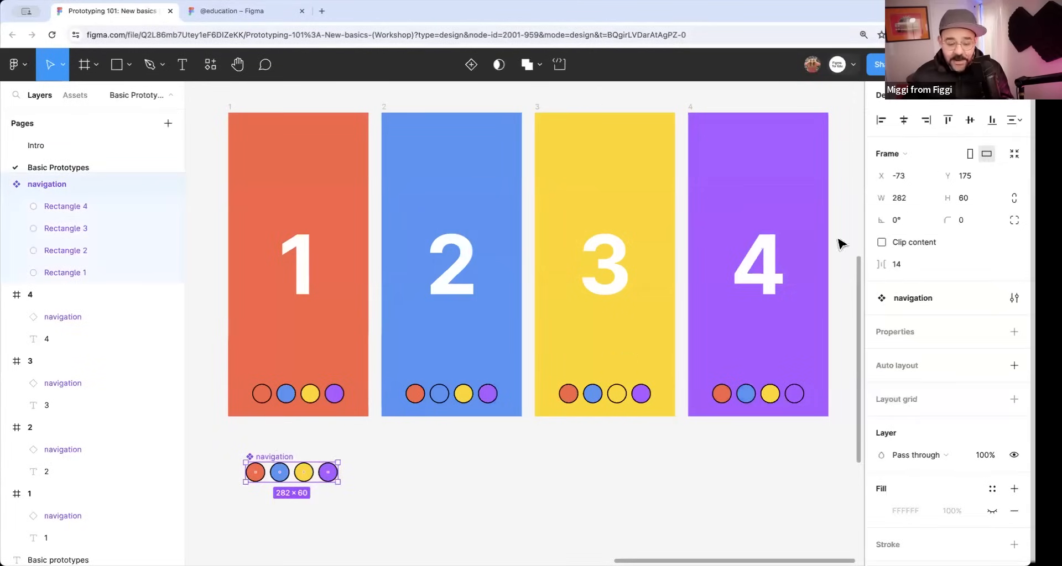
left_click(936, 107)
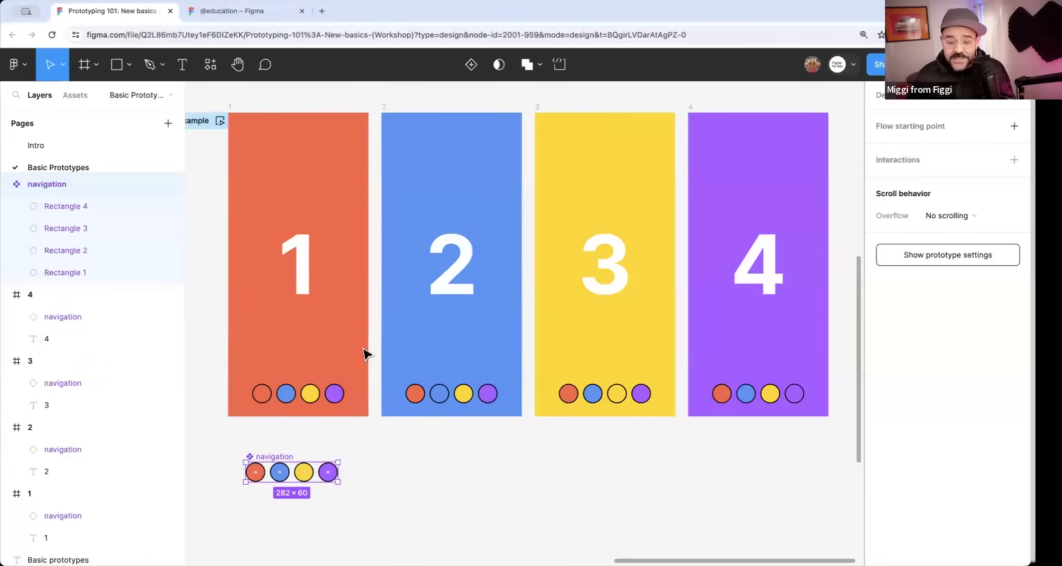
double_click(255, 474)
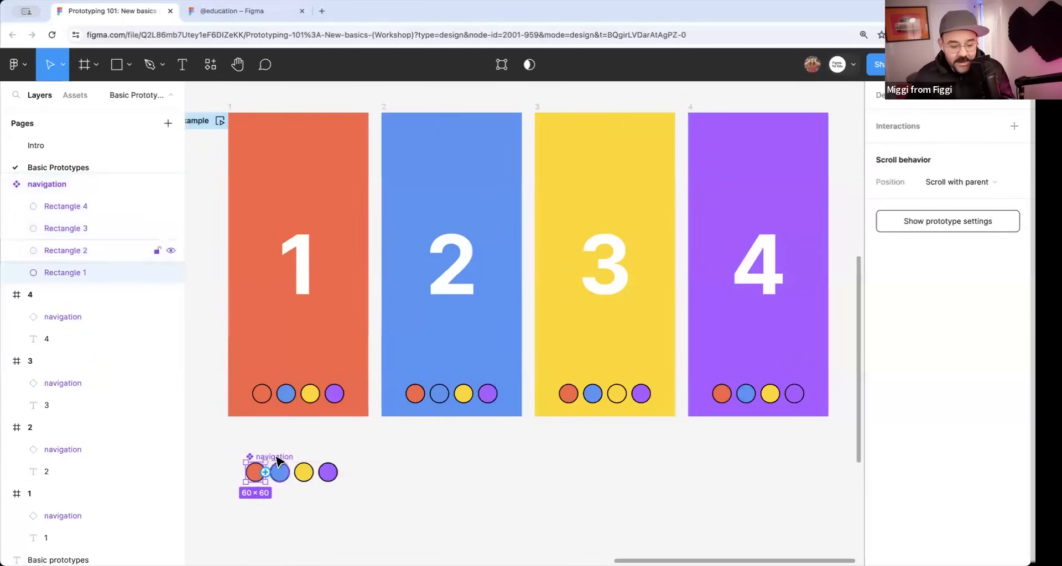
left_click_drag(256, 462, 396, 303)
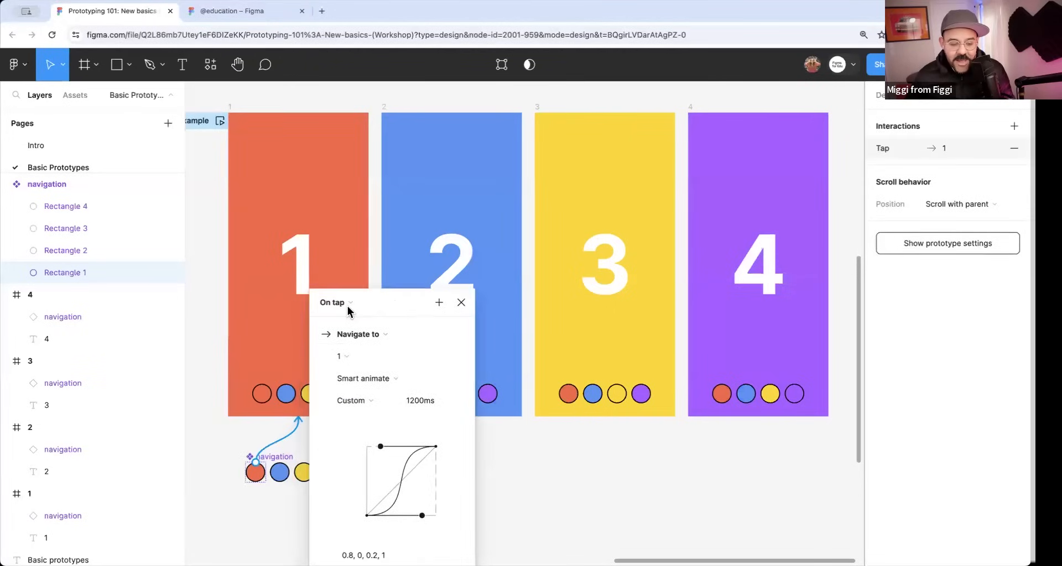
left_click_drag(417, 300, 500, 197)
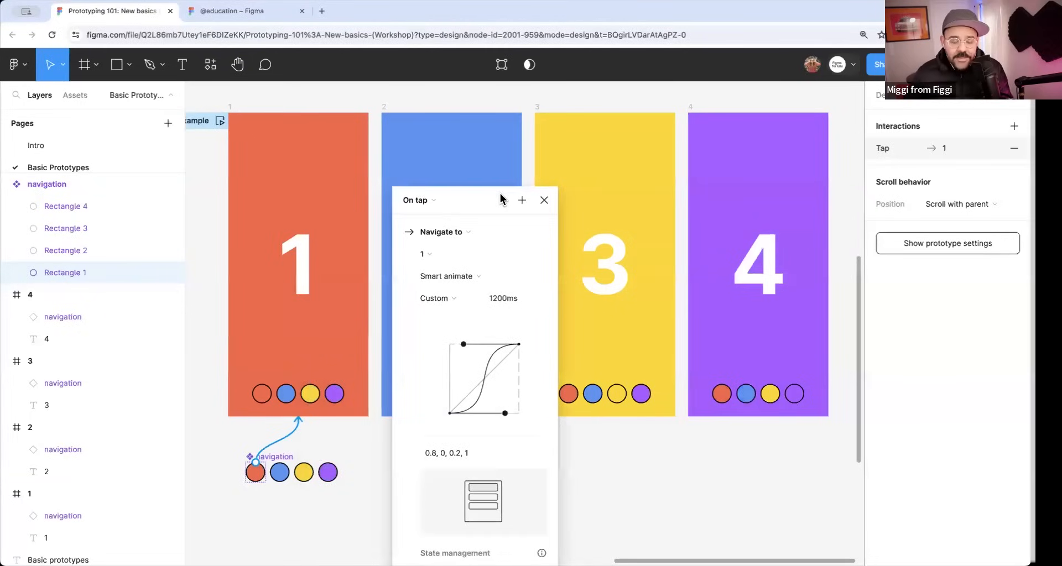
Set the red circle's transition to Move in with a duration of 300 ms.
left_click(491, 277)
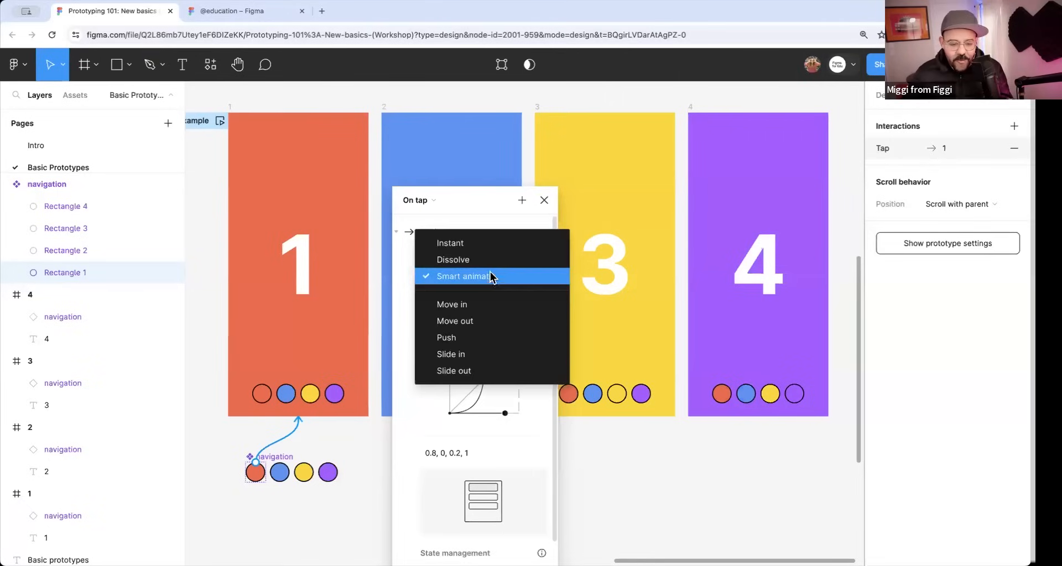
left_click(477, 306)
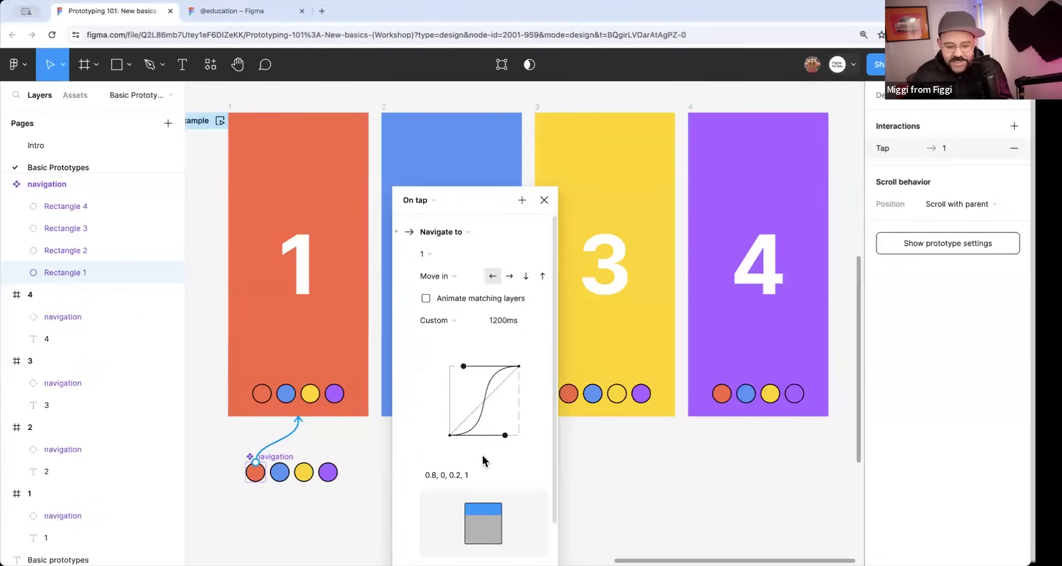
left_click(508, 326)
type("300")
key("Return")
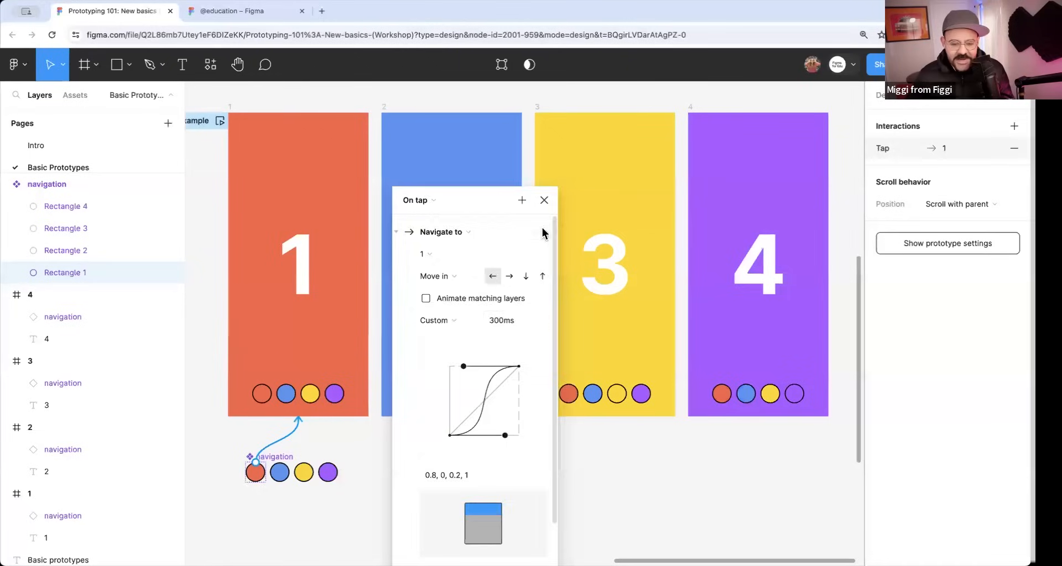
left_click(545, 200)
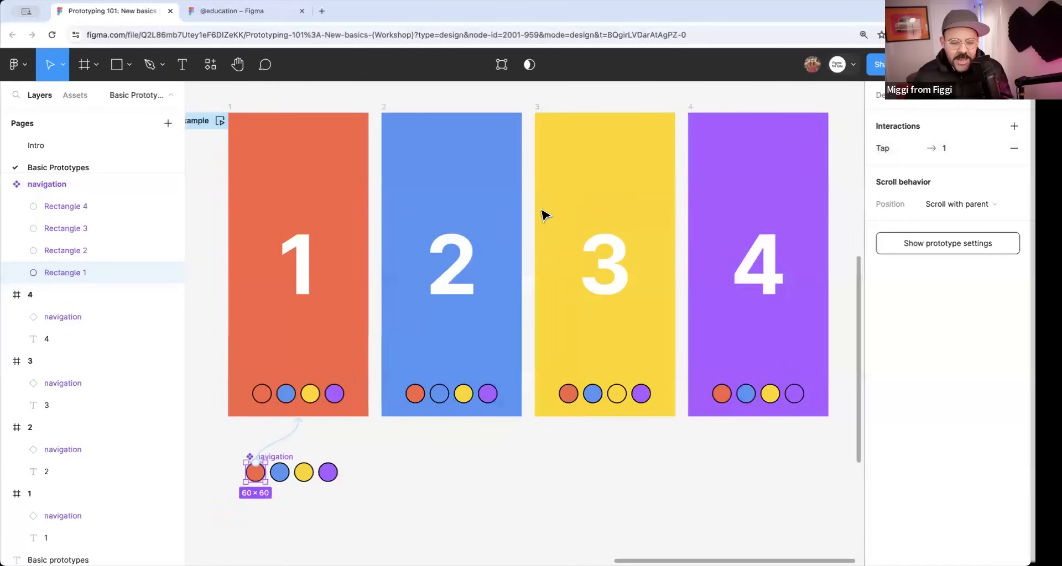
Connect the main component's blue circle to frame 2 with an on-tap Navigate to interaction using Move in.
left_click(281, 473)
left_click_drag(279, 463, 451, 419)
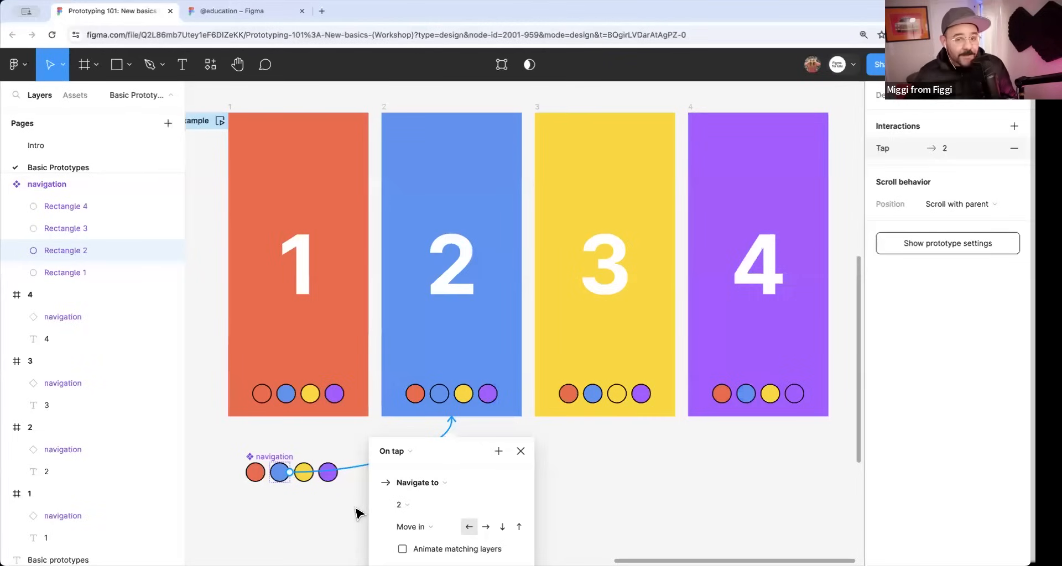
scroll(489, 390, "down", 2)
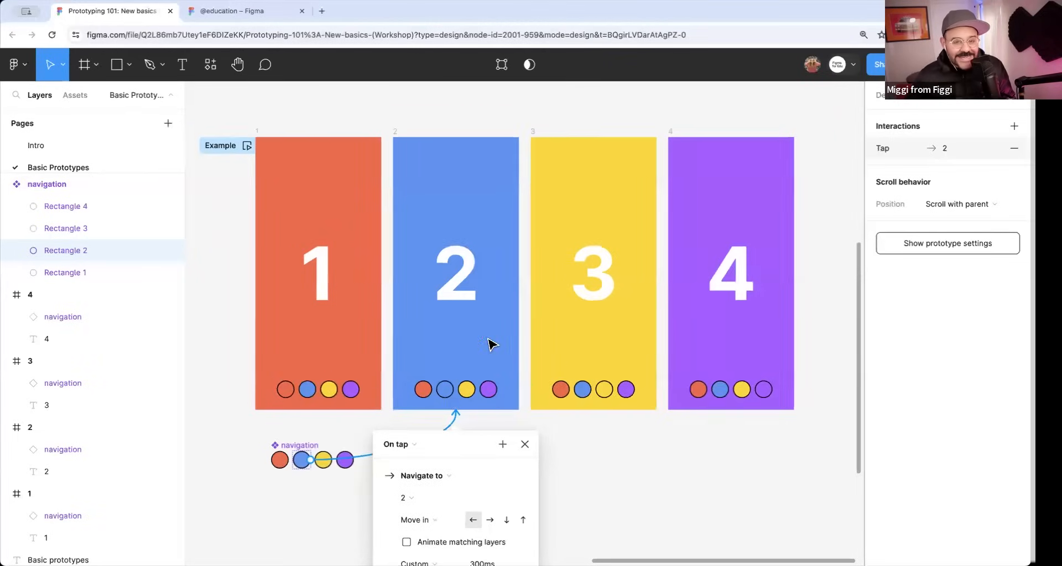
left_click_drag(462, 449, 518, 250)
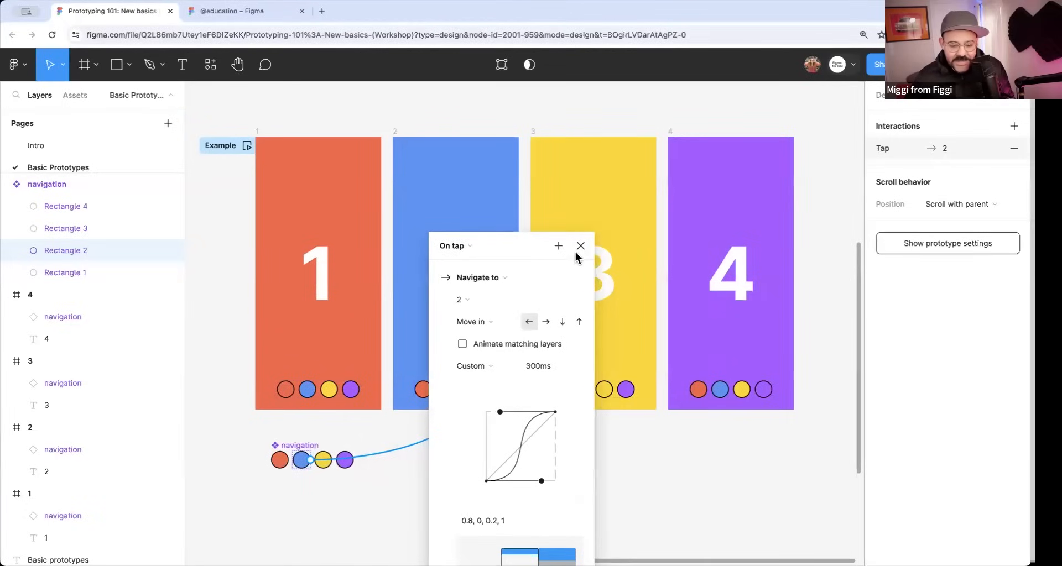
left_click(581, 246)
Connect the main component's yellow circle to frame 3 and its purple circle to frame 4.
left_click(324, 462)
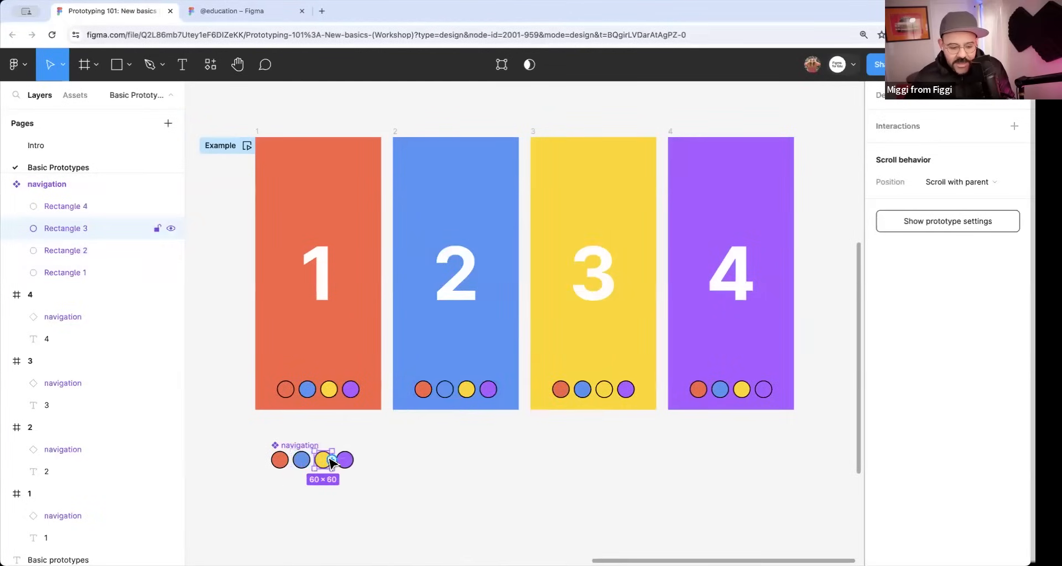
left_click_drag(331, 460, 581, 402)
left_click(415, 482)
left_click(346, 469)
left_click(346, 469)
left_click_drag(345, 469, 719, 407)
left_click(648, 480)
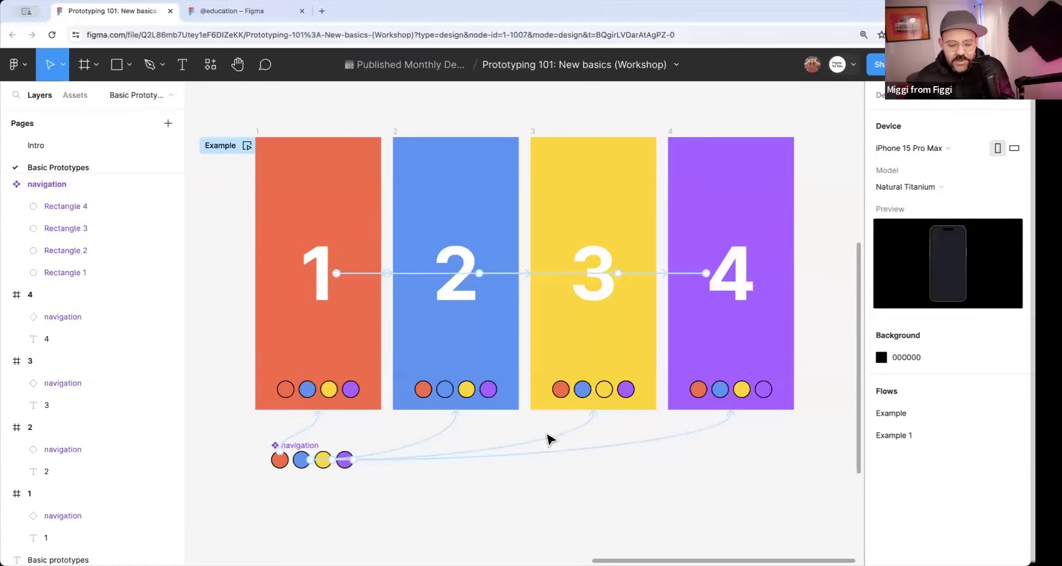
Review the interaction details of the connection from the red circle to frame 1, then close them.
left_click(293, 438)
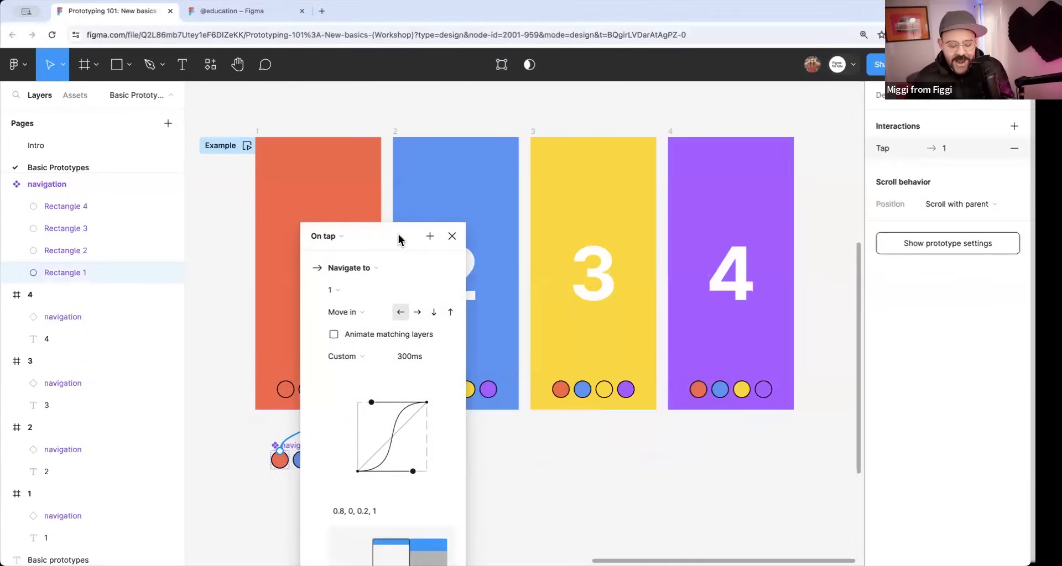
left_click(492, 481)
Preview the Example flow from frame 1, jump between all four frames with the navigation circles, and close the preview.
left_click(260, 135)
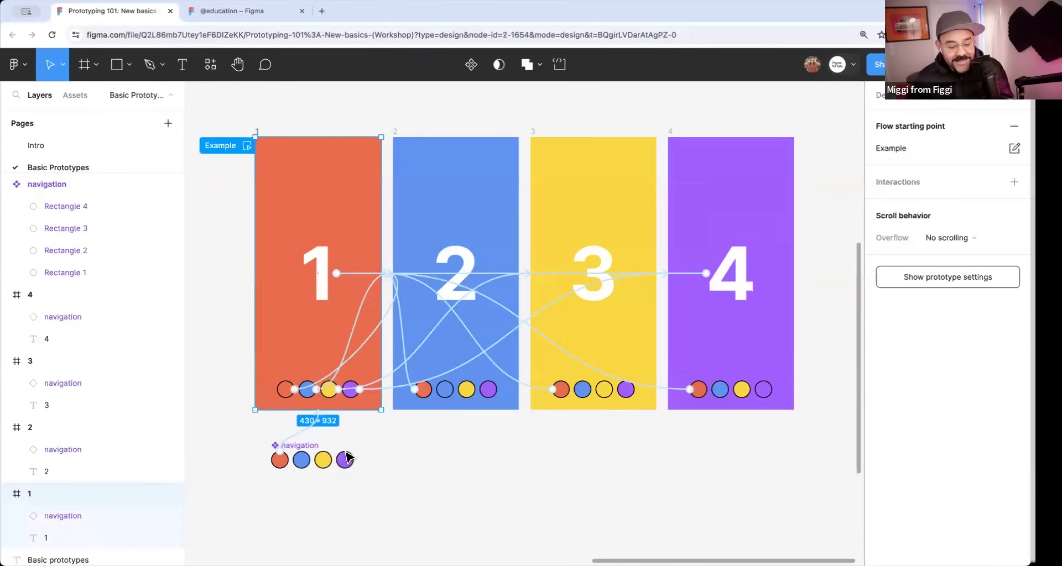
left_click(247, 146)
left_click(290, 517)
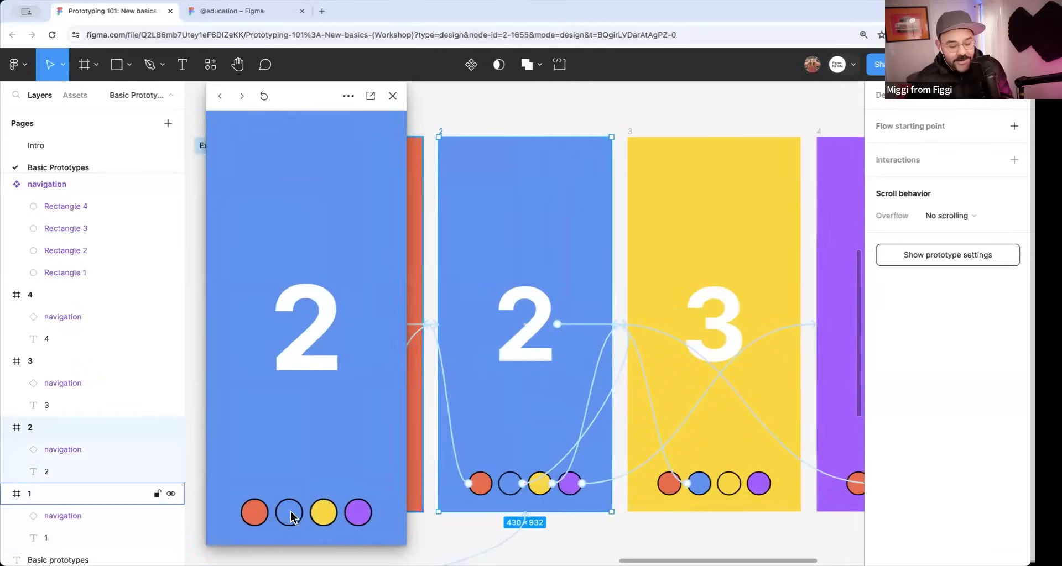
left_click(324, 514)
left_click(359, 514)
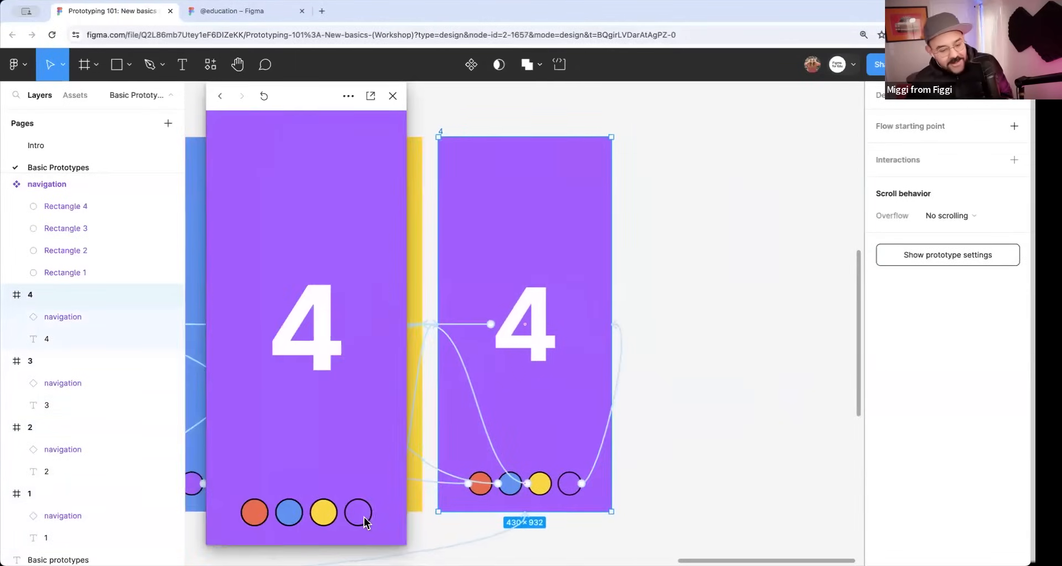
left_click(261, 512)
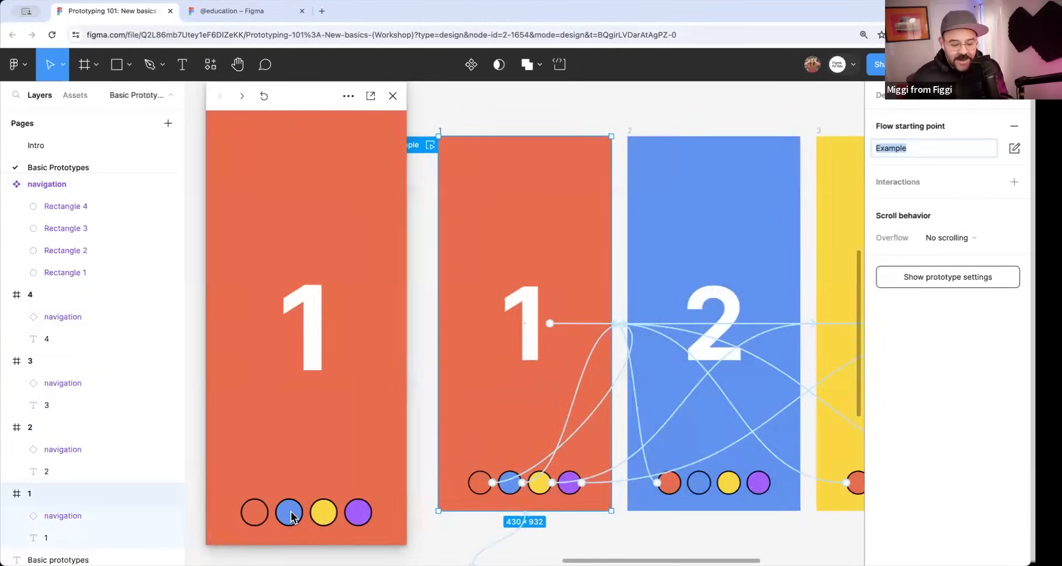
left_click(290, 513)
left_click(255, 518)
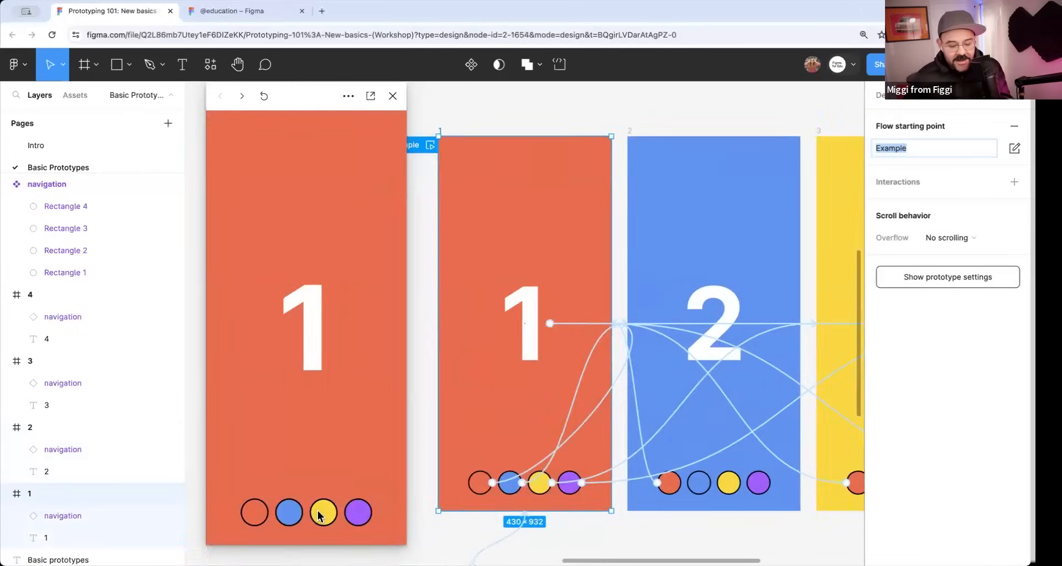
left_click(318, 513)
left_click(393, 96)
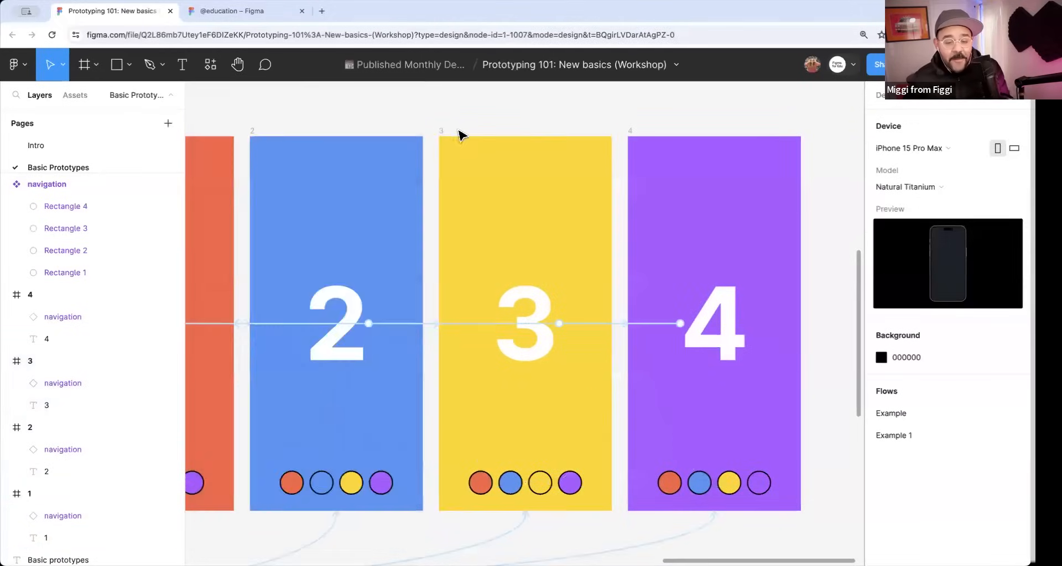
Run the Example preview again, go through frames 2, 3 and 4 and back to 1 with the circles, and close it.
left_click_drag(422, 219, 437, 230)
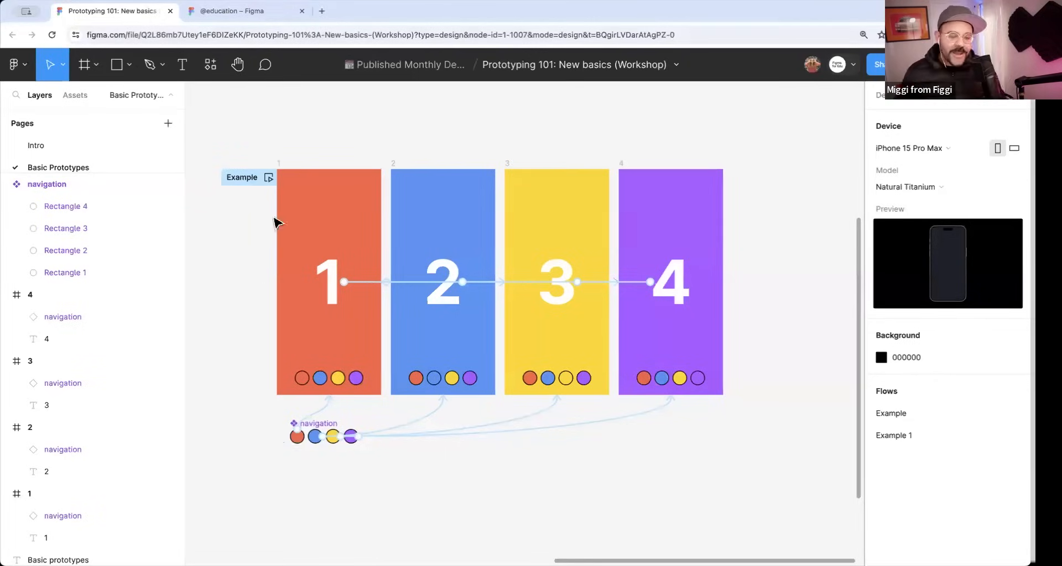
left_click(268, 177)
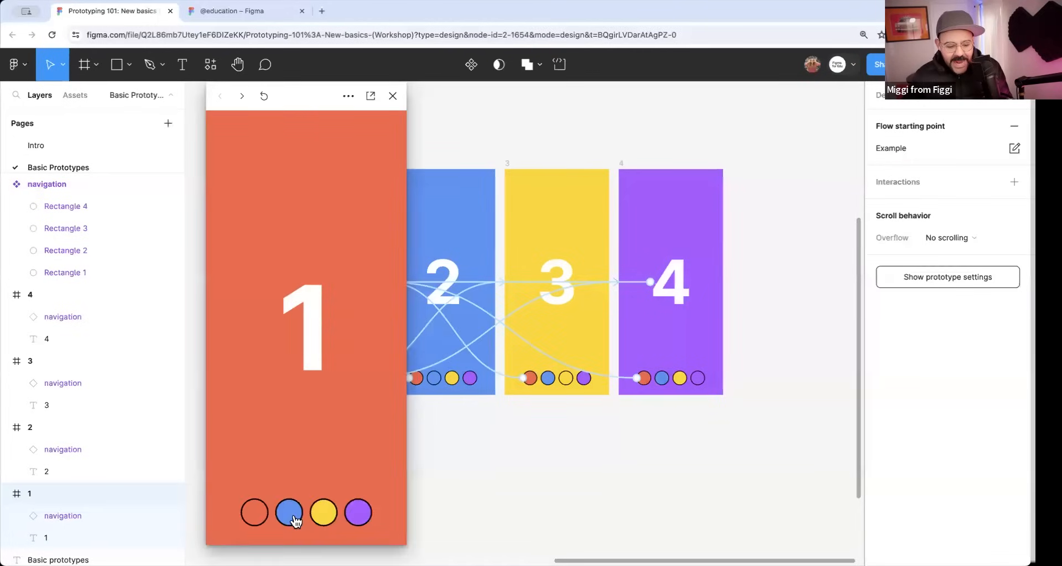
left_click(293, 516)
left_click(318, 514)
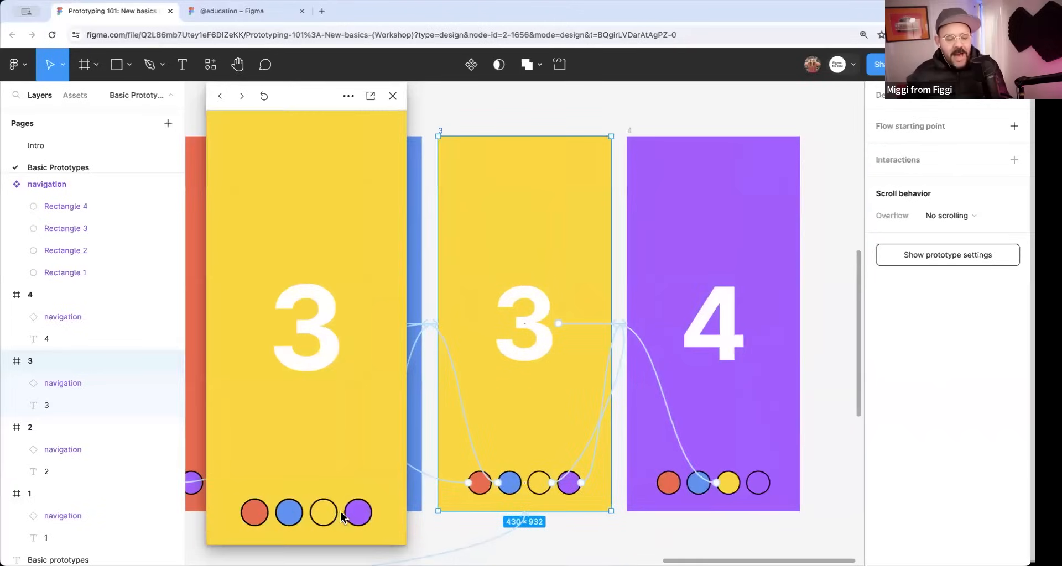
left_click(360, 515)
left_click(323, 514)
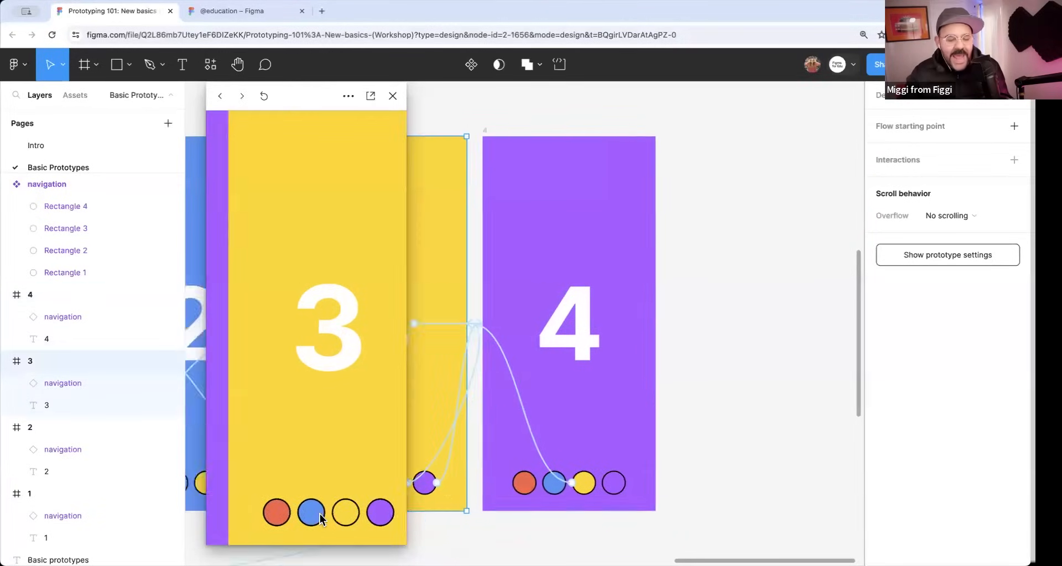
left_click(289, 515)
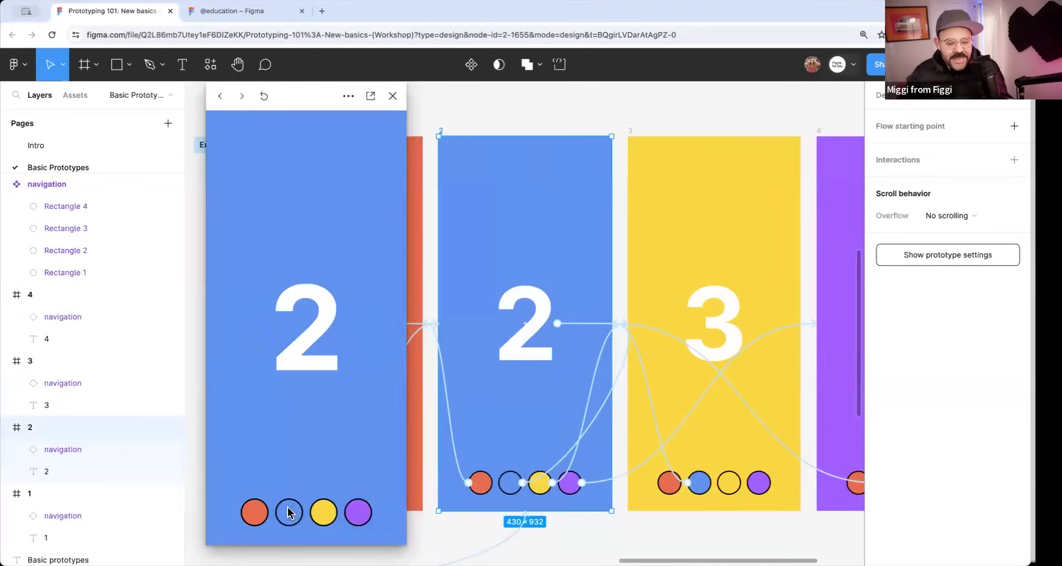
left_click(254, 515)
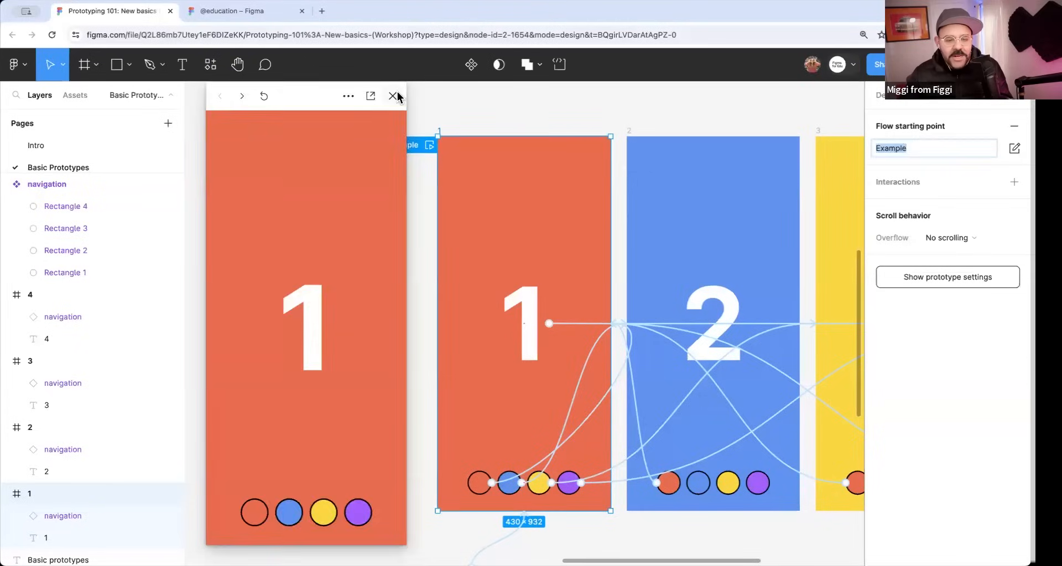
left_click(394, 94)
scroll(518, 114, "down", 3)
left_click_drag(628, 377, 466, 391)
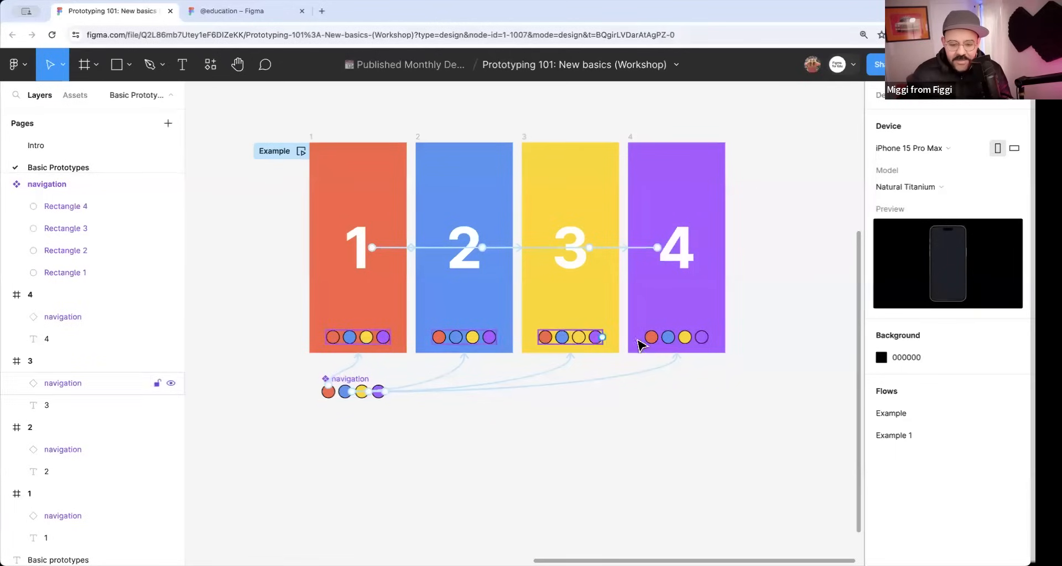
scroll(330, 410, "up", 2)
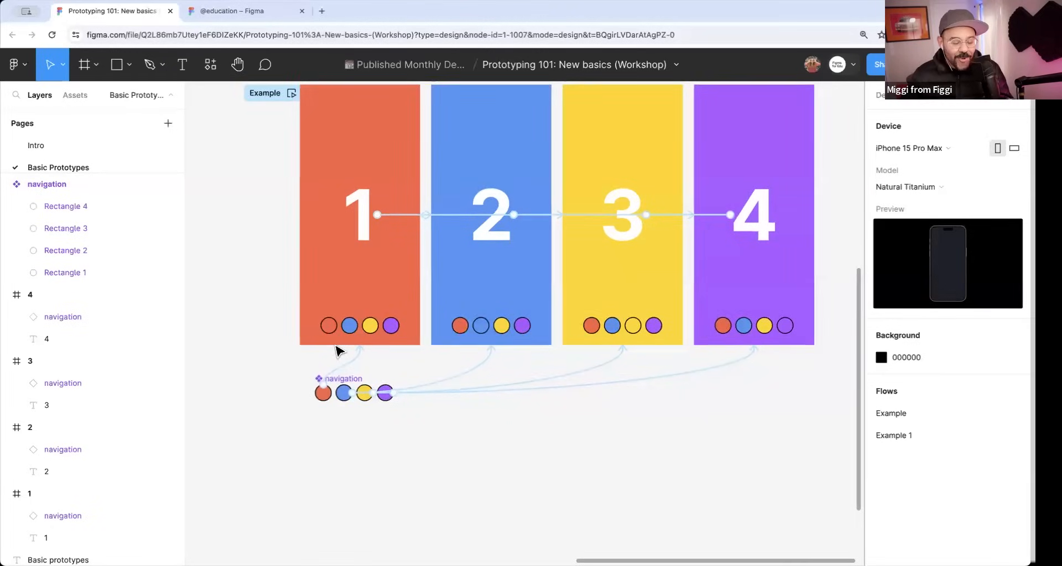
Inspect the prototype interaction and design properties of the red circle in frame 1's navigation instance, then deselect it.
scroll(338, 347, "up", 3)
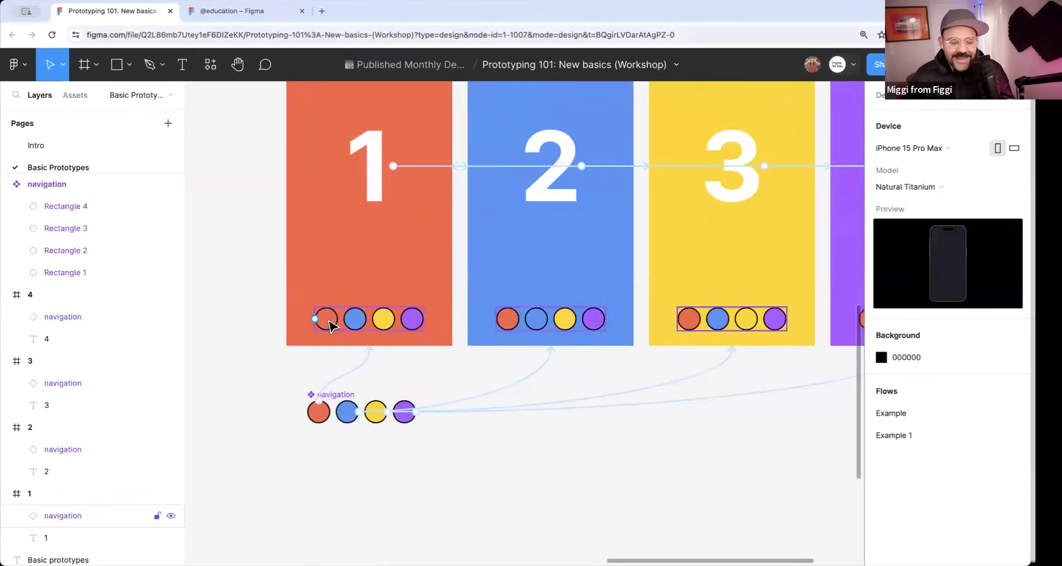
double_click(331, 325)
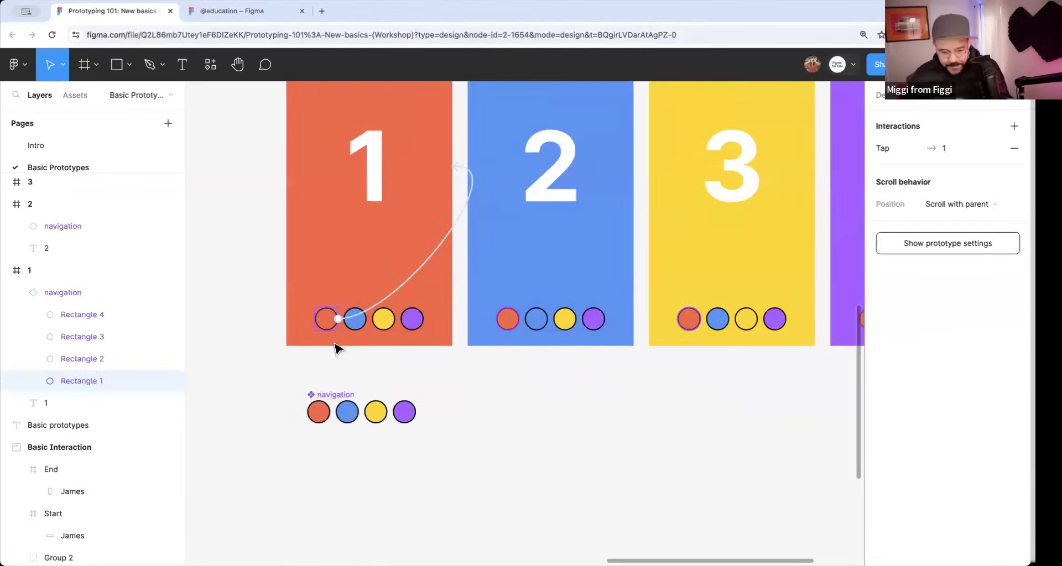
left_click(899, 98)
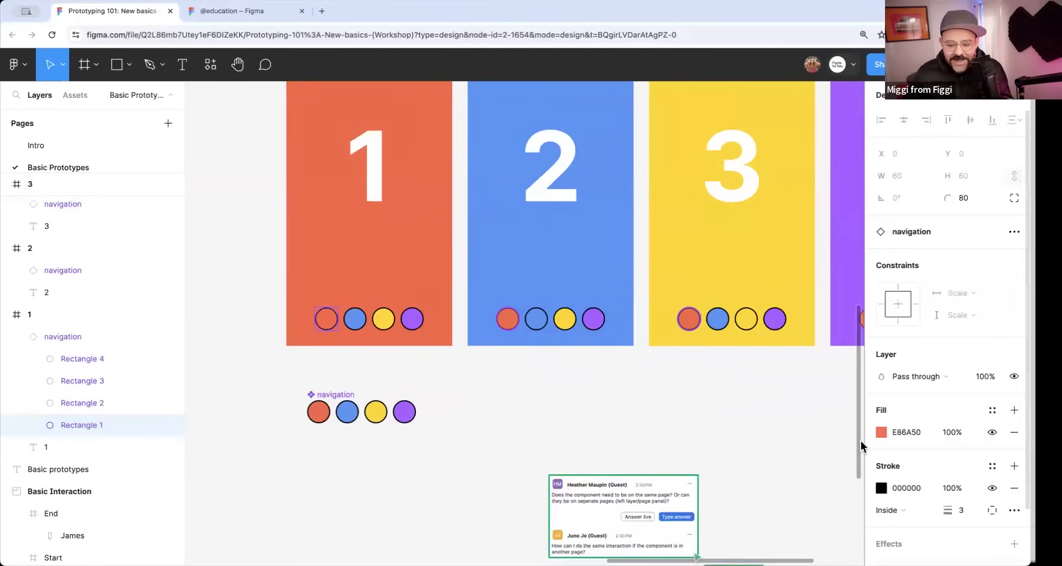
scroll(494, 417, "down", 2)
left_click(497, 423)
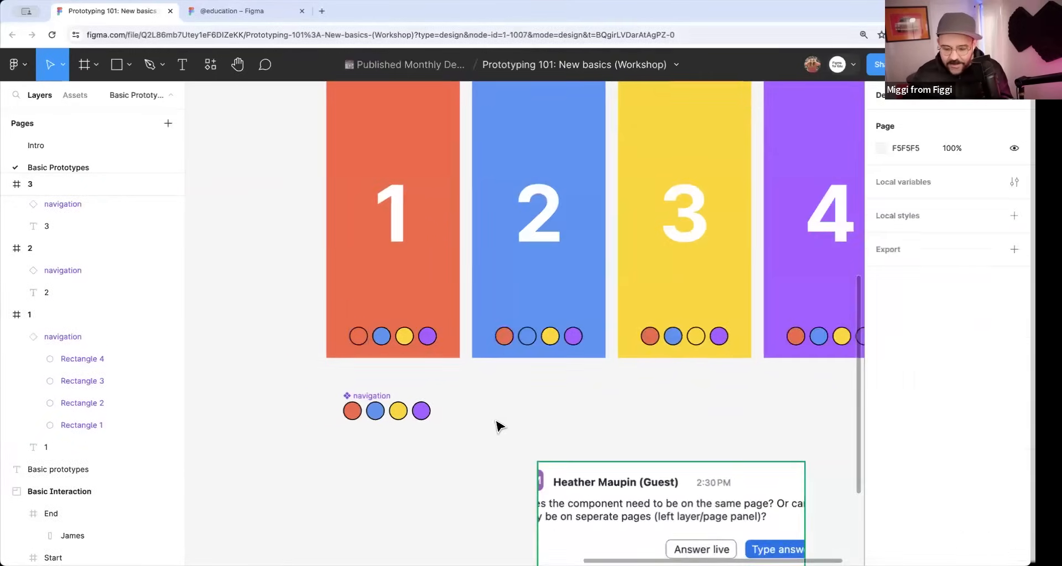
Read the two audience questions about components on separate pages in the screenshot below the frames.
left_click_drag(606, 445, 479, 303)
scroll(442, 357, "up", 3)
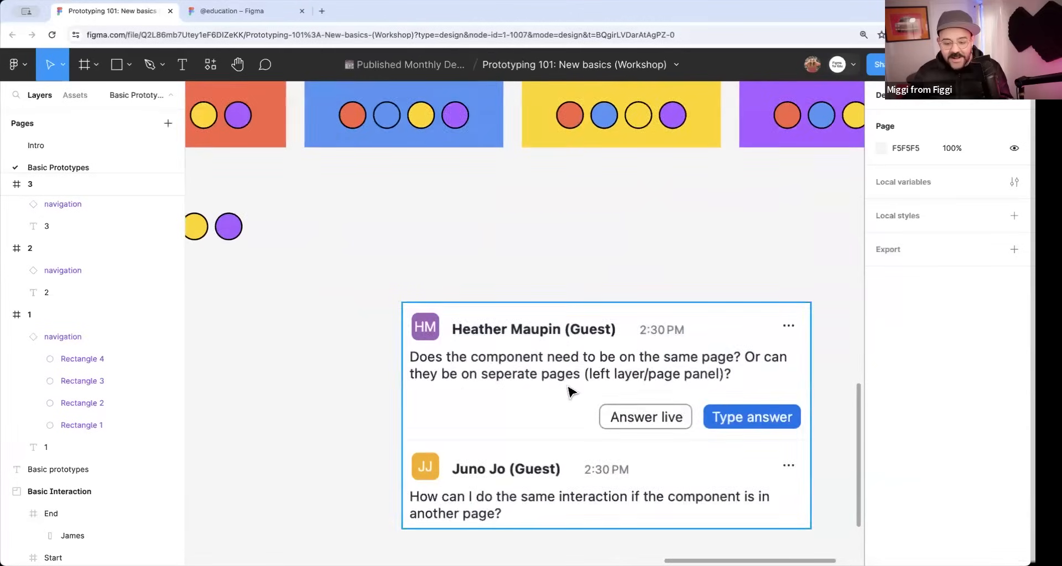
scroll(594, 395, "down", 2)
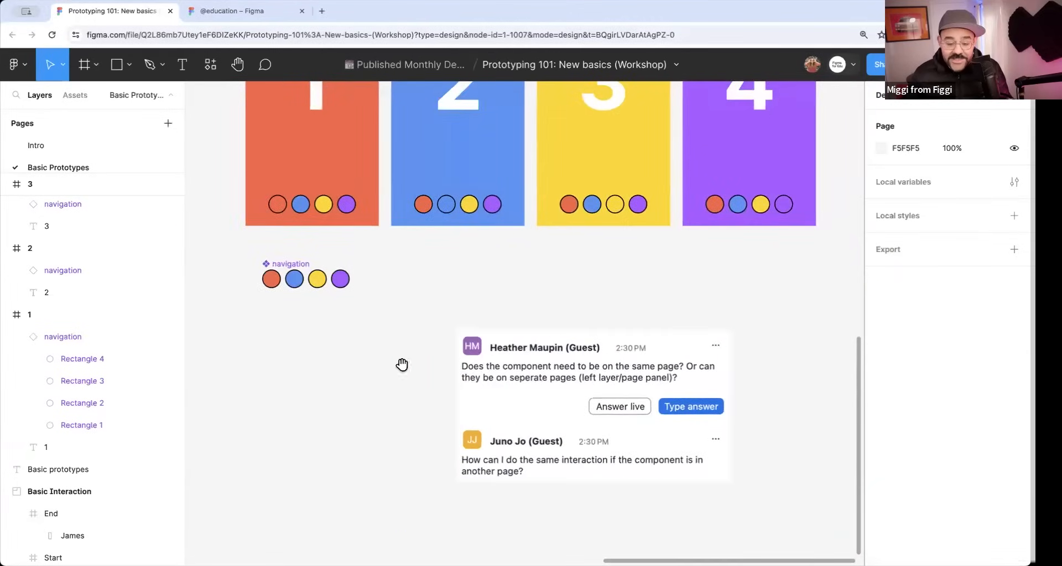
left_click_drag(403, 365, 434, 375)
Place a navigation instance from the local Basic Prototypes components below the title slide on the Intro page, then remove it.
left_click(102, 147)
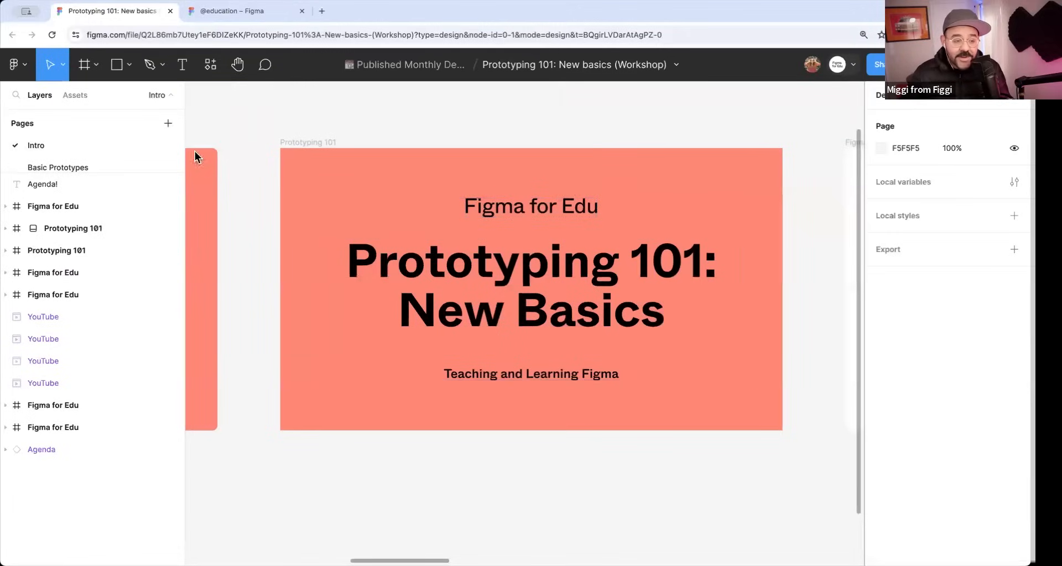
left_click(88, 97)
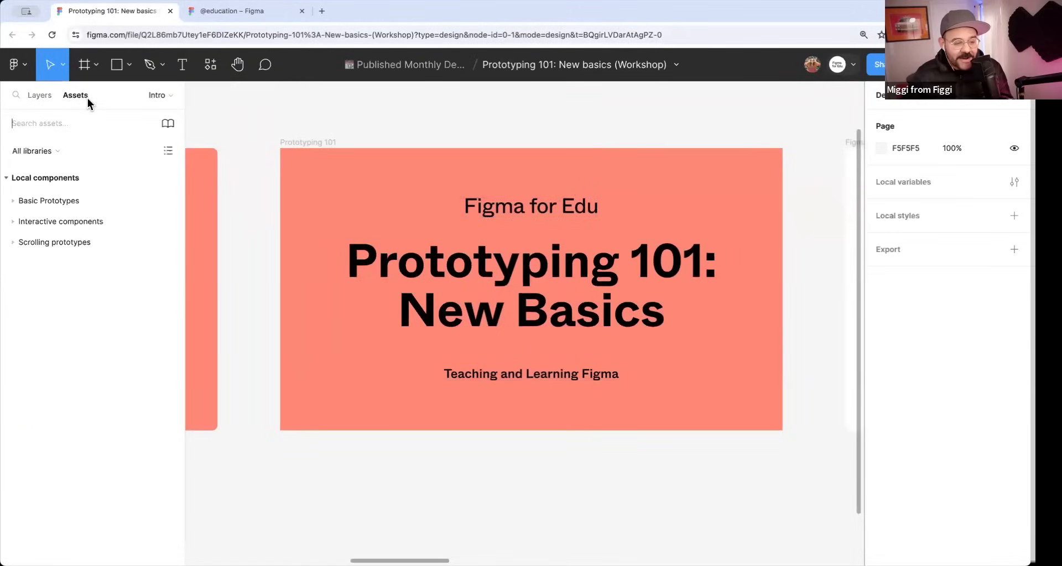
left_click(13, 201)
left_click_drag(38, 217, 474, 514)
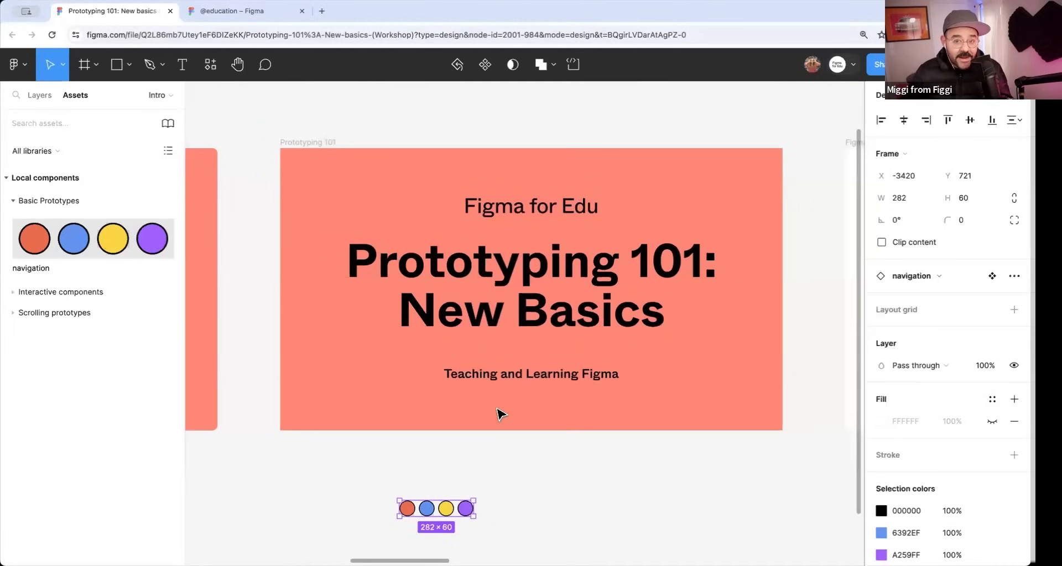
left_click(486, 480)
left_click(40, 95)
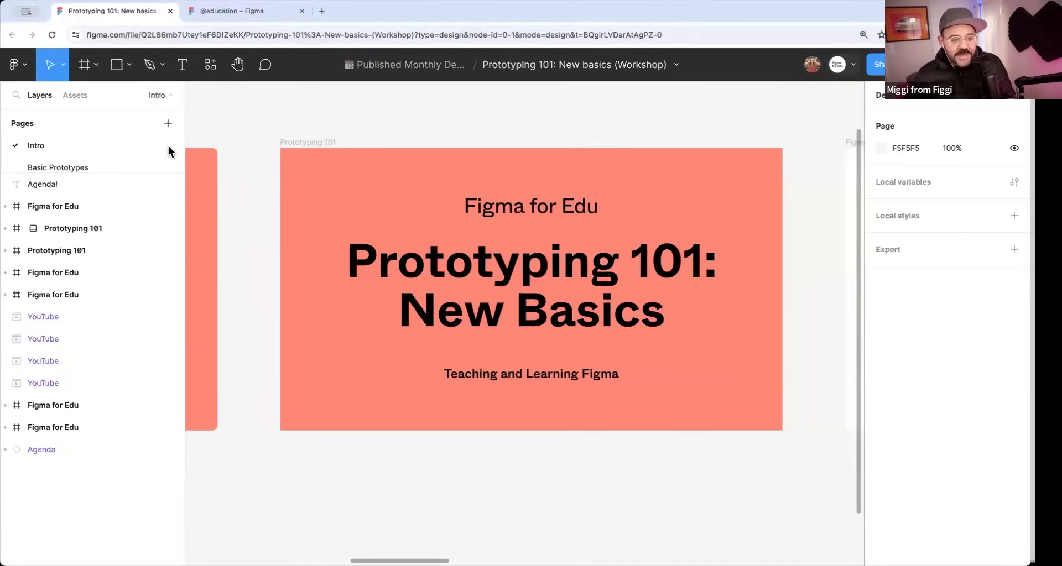
Return to the Basic Prototypes page and review the main navigation component's prototype connections to the four frames.
left_click(88, 168)
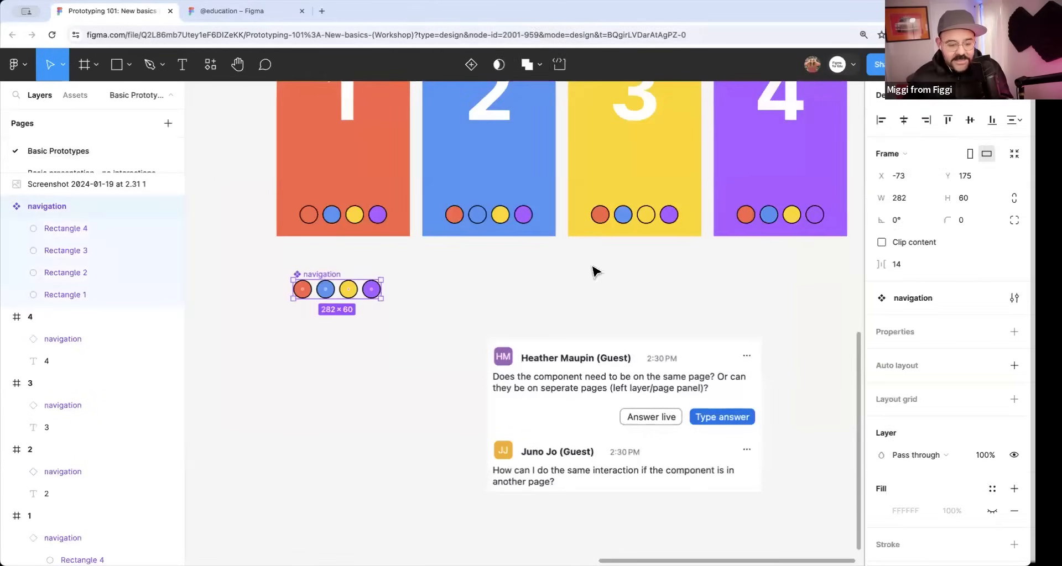
left_click(926, 107)
scroll(417, 272, "up", 2)
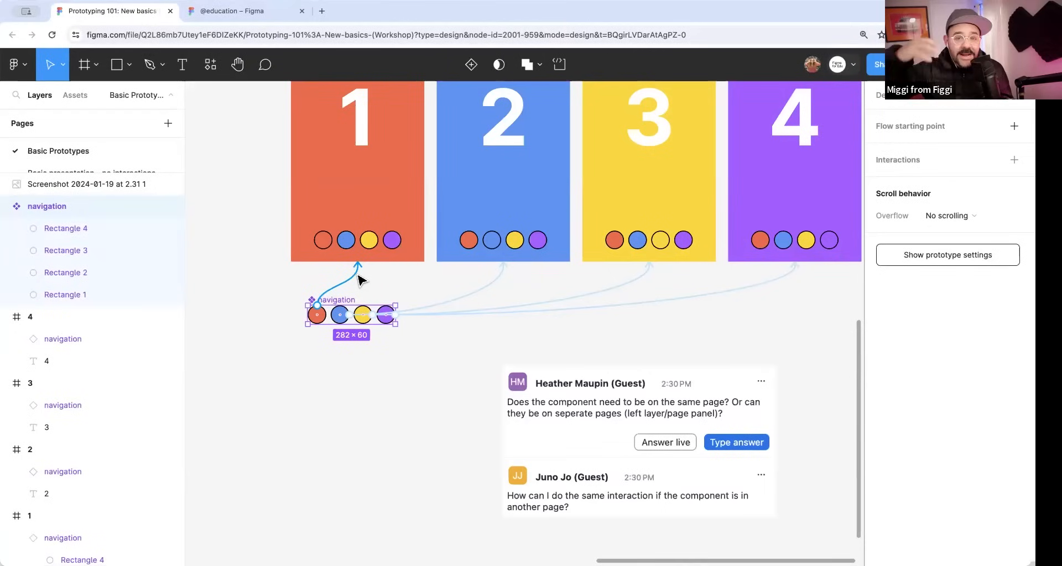
left_click(391, 376)
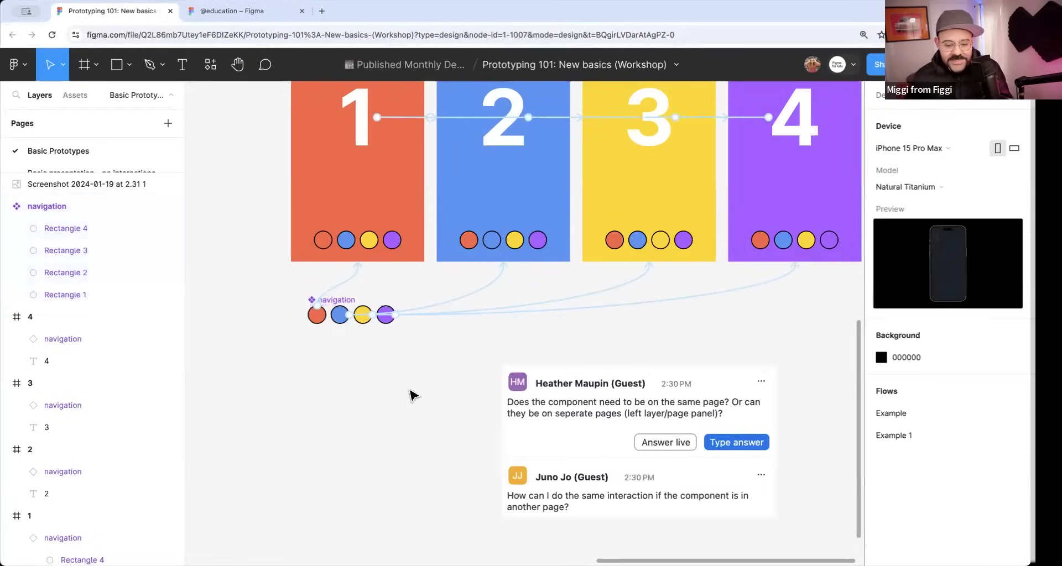
Delete the audience questions screenshot below the four frames.
scroll(412, 391, "down", 3)
left_click_drag(412, 391, 380, 409)
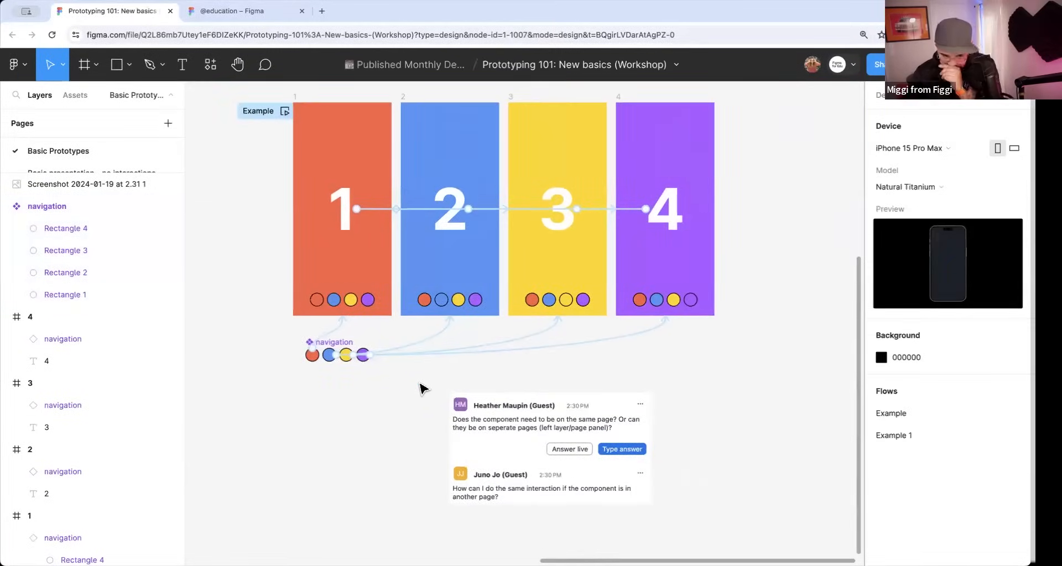
left_click_drag(450, 432, 537, 399)
left_click(594, 441)
key("Delete")
scroll(683, 410, "down", 3)
scroll(540, 275, "up", 2)
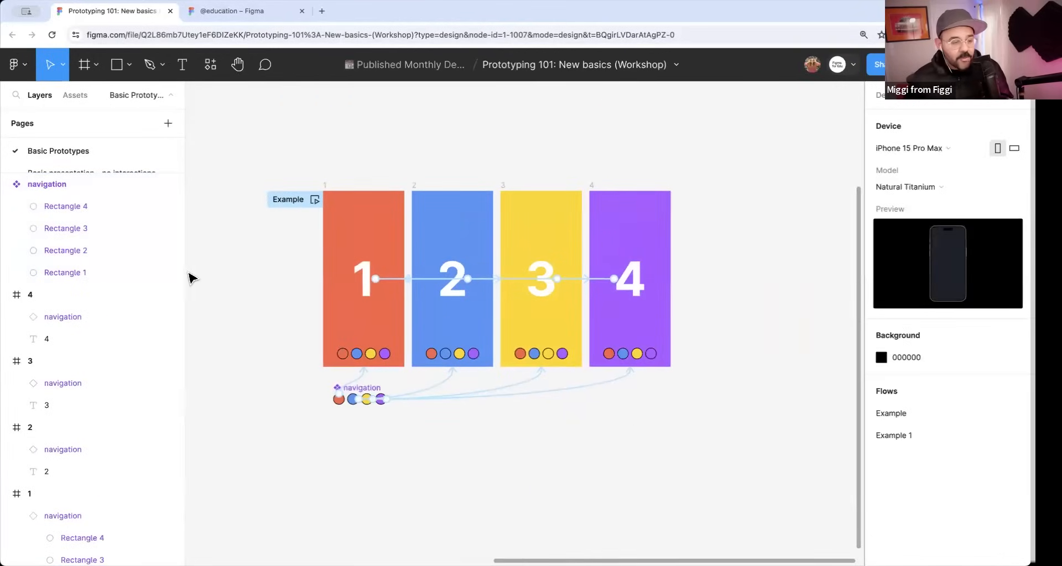
Open the page "Basic presentation - no interactions" and look over its example slides in design mode.
left_click_drag(110, 172, 112, 253)
left_click(122, 176)
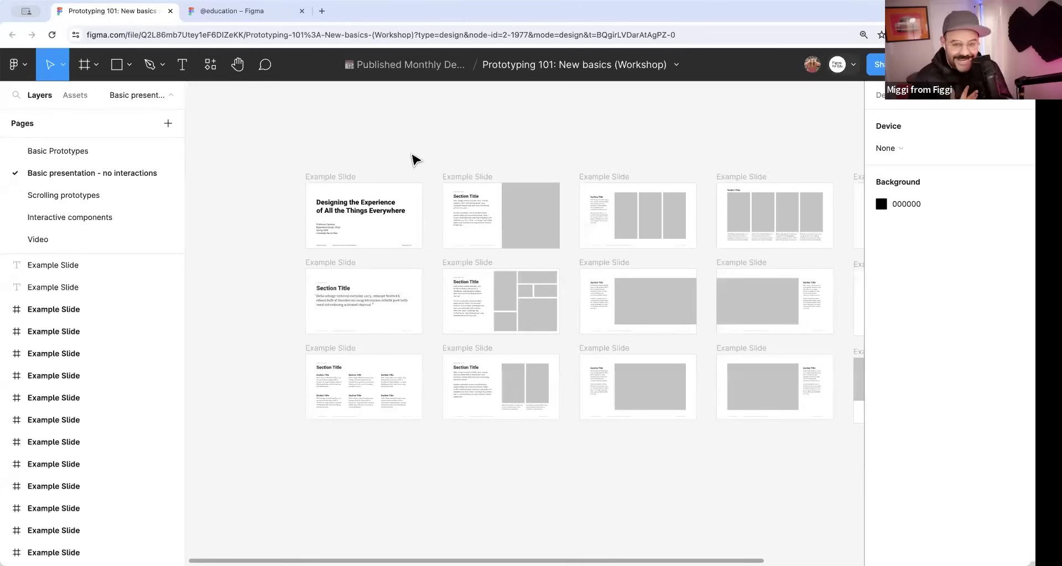
left_click(330, 177)
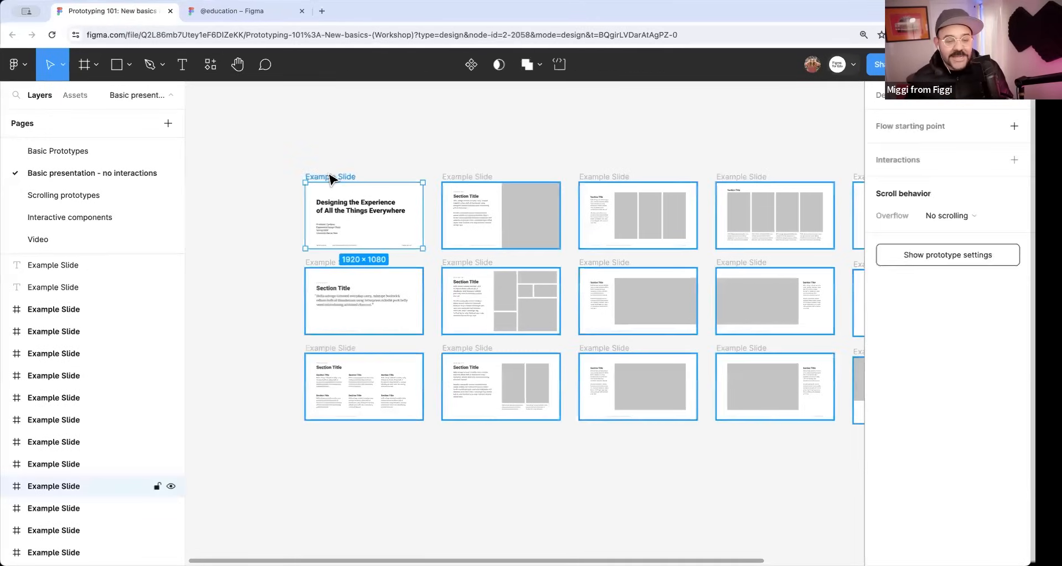
left_click(881, 95)
scroll(475, 183, "up", 5)
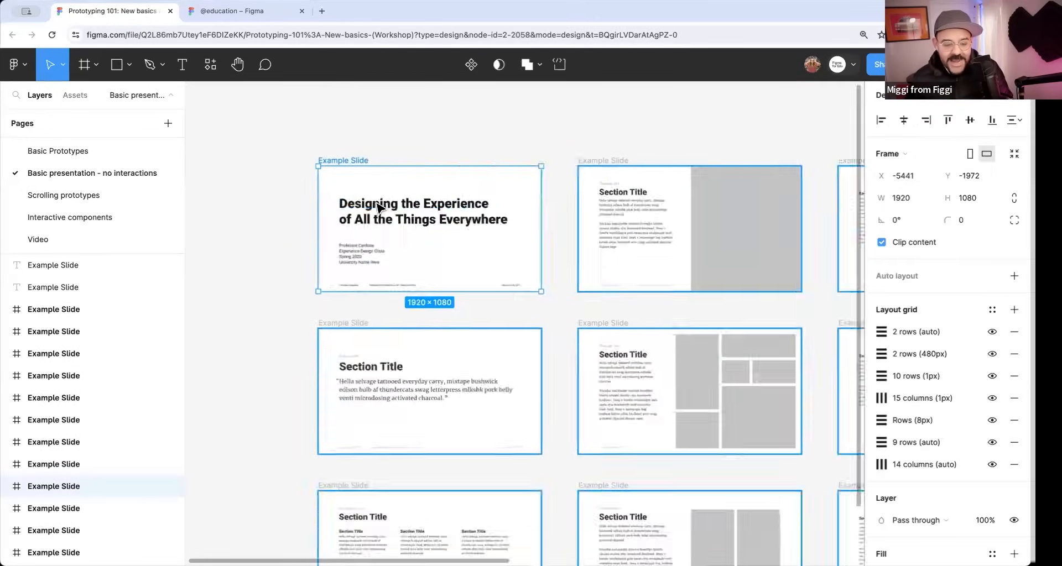
scroll(464, 254, "right", 10)
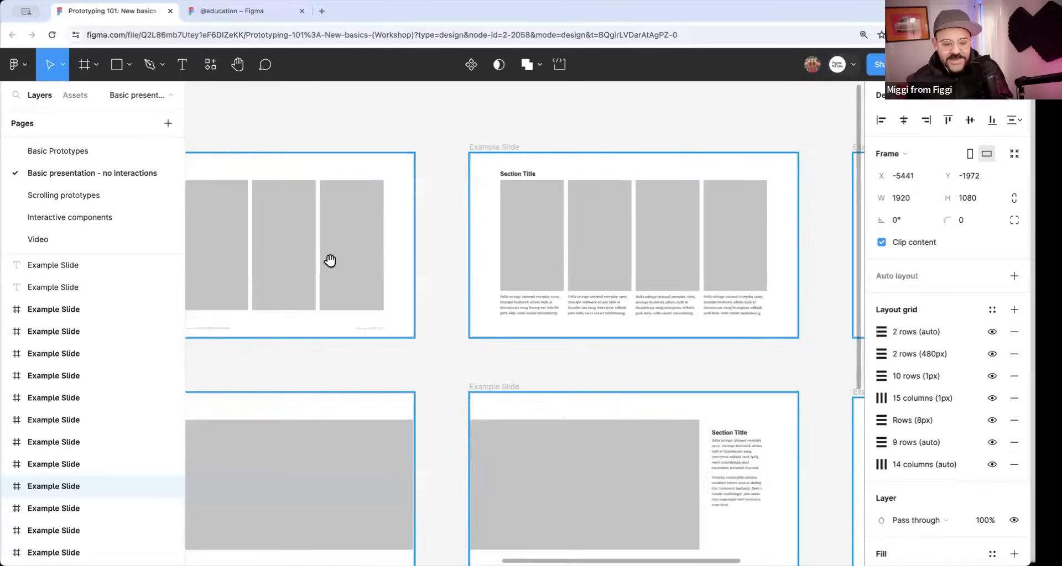
scroll(645, 277, "left", 10)
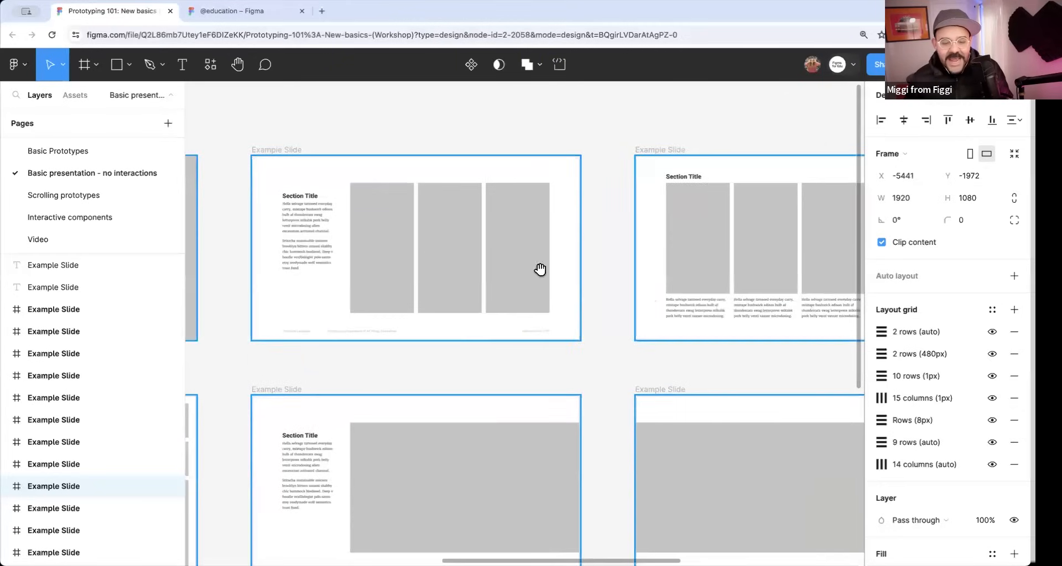
left_click(416, 150)
left_click_drag(415, 150, 503, 138)
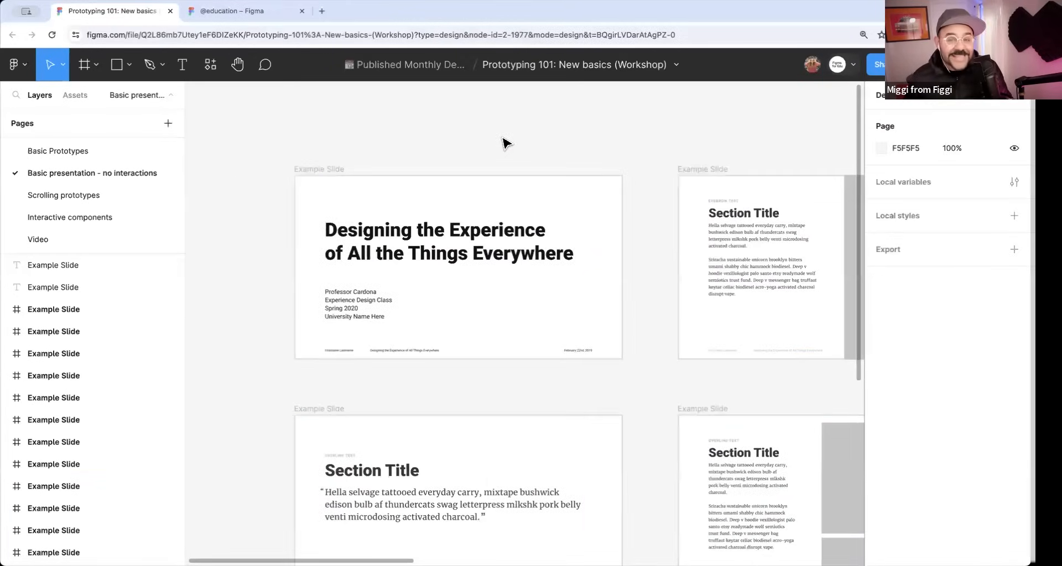
Select the title slide and step forward through the following slides with the zoom-to-next-frame command.
left_click(338, 169)
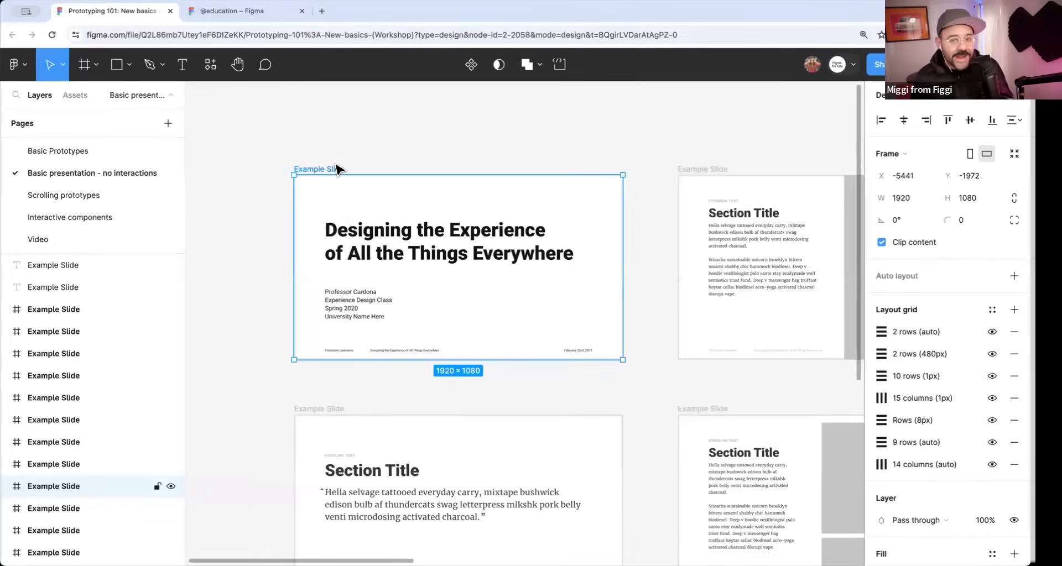
key("n")
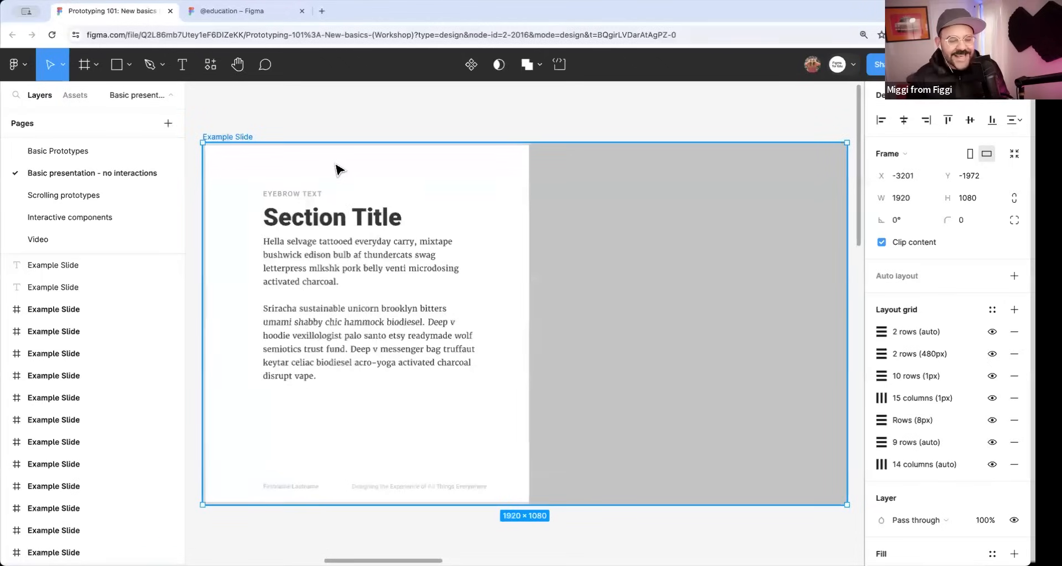
key("n")
key("n")
key("n")
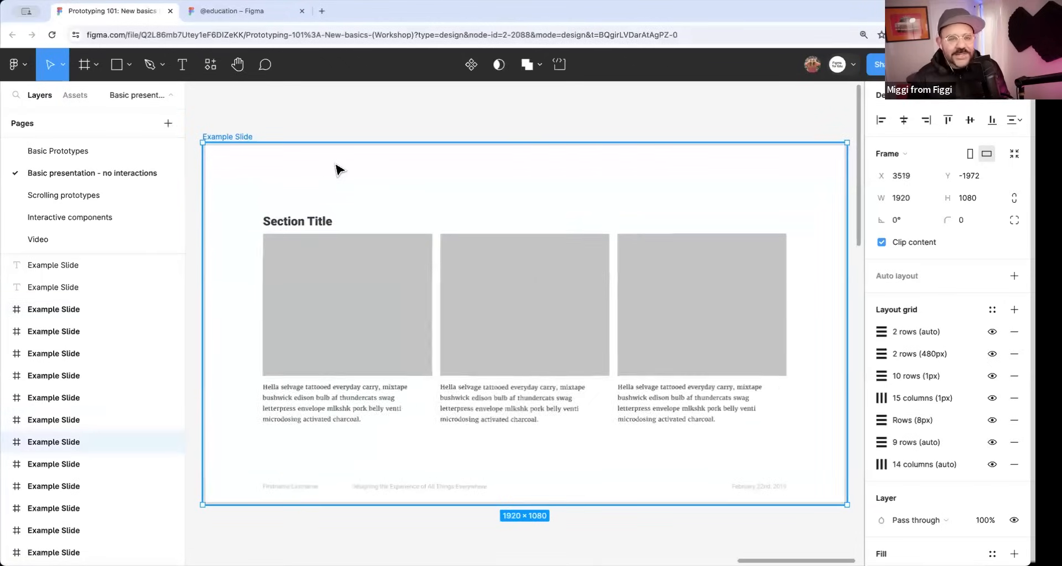
key("n")
key("n")
key("n")
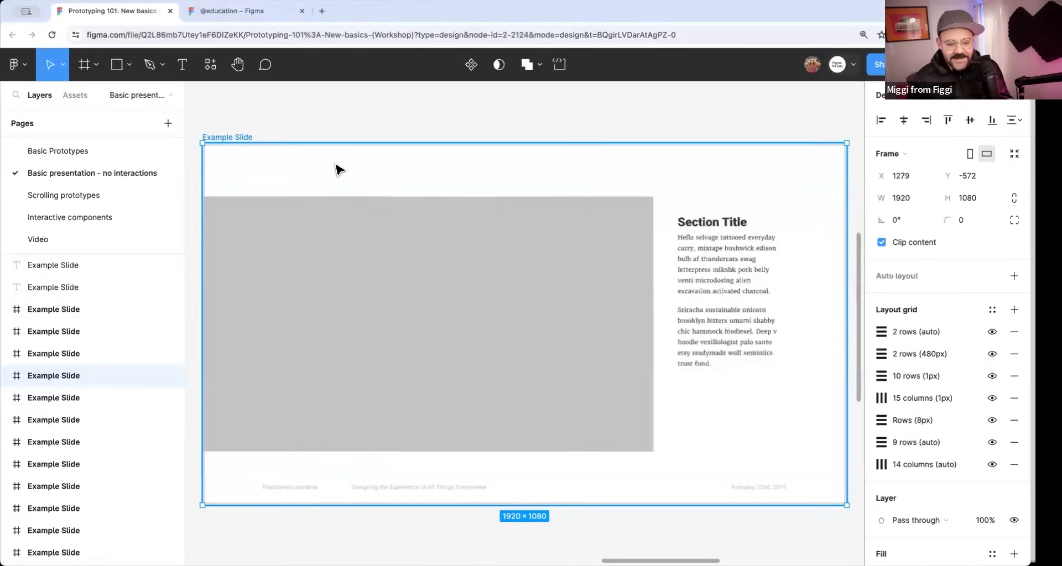
Return to the title slide, zoom forward frame by frame to the third slide, and go back to the title slide.
scroll(376, 189, "down", 8)
left_click_drag(381, 193, 834, 303)
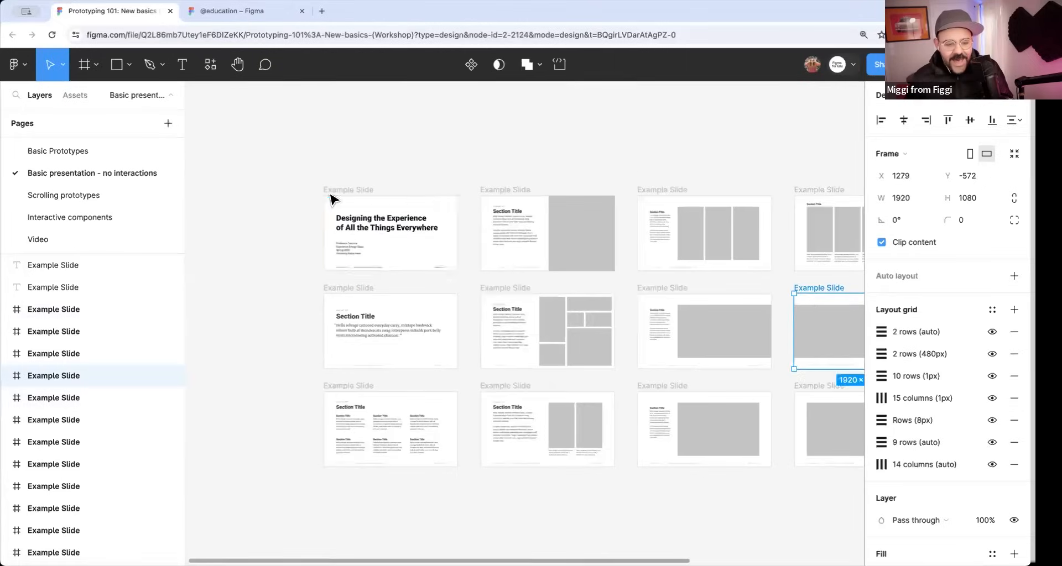
left_click(340, 190)
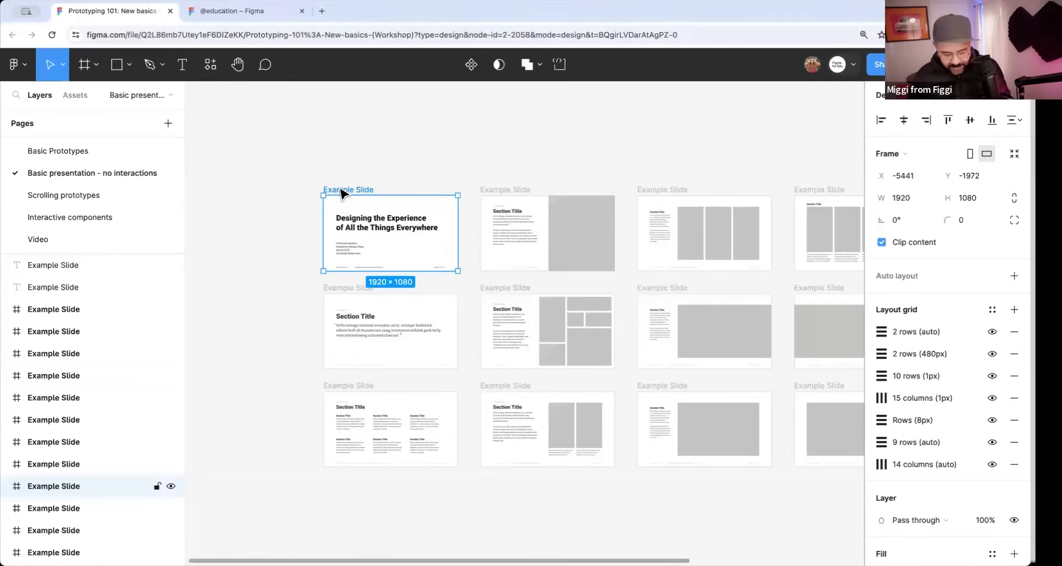
key("n")
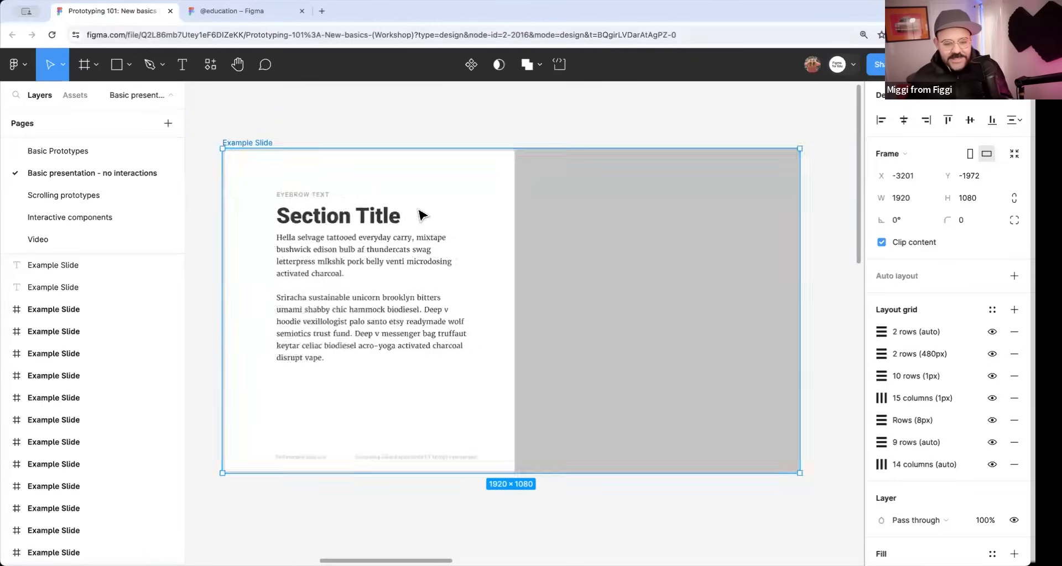
scroll(422, 216, "down", 5)
key("n")
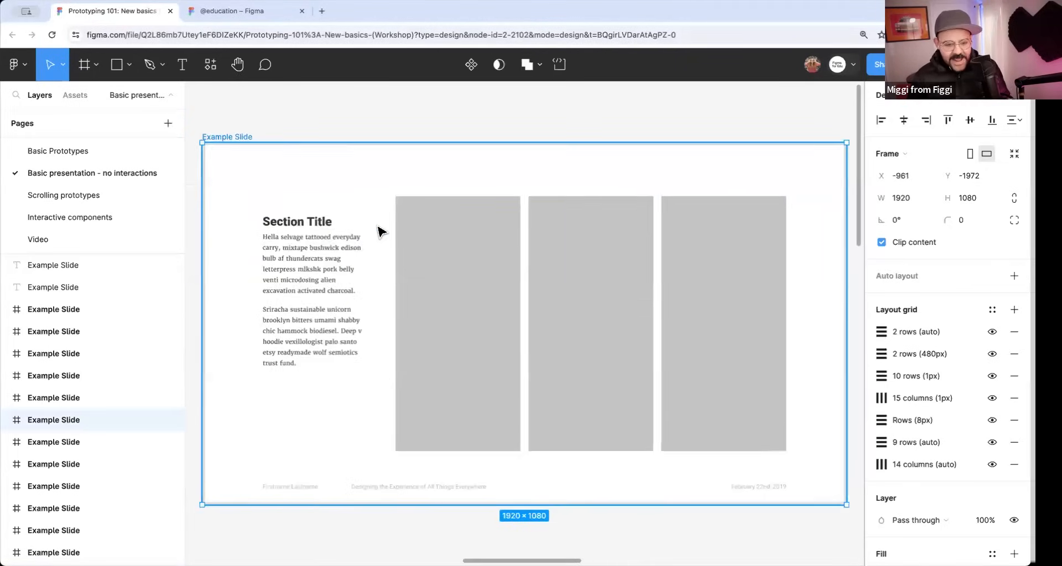
key("shift+n")
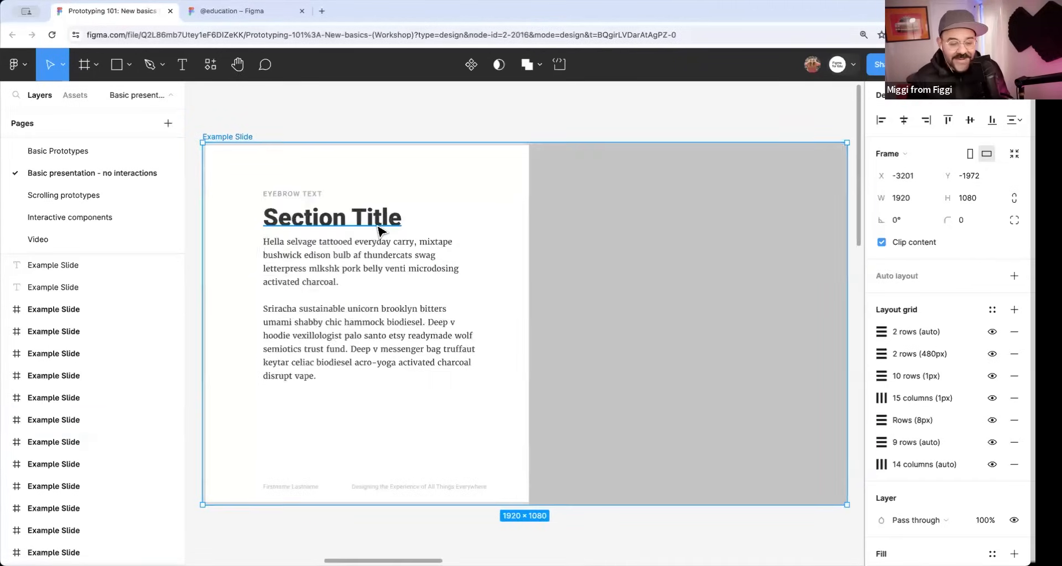
key("shift+n")
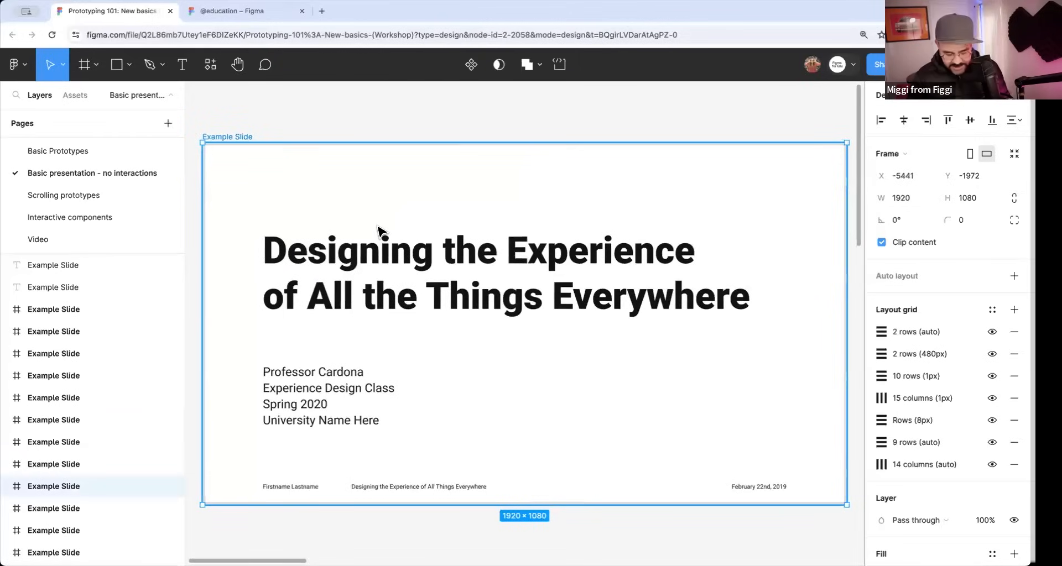
Step three frames forward from the title slide and three frames back to it.
key("n")
key("n")
key("n")
key("shift+n")
key("shift+n")
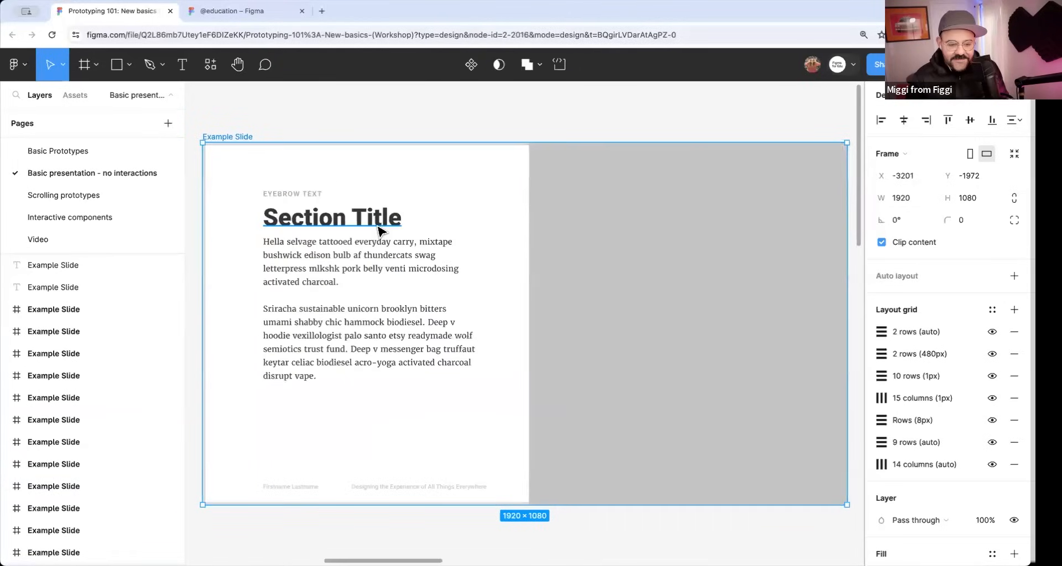
key("shift+n")
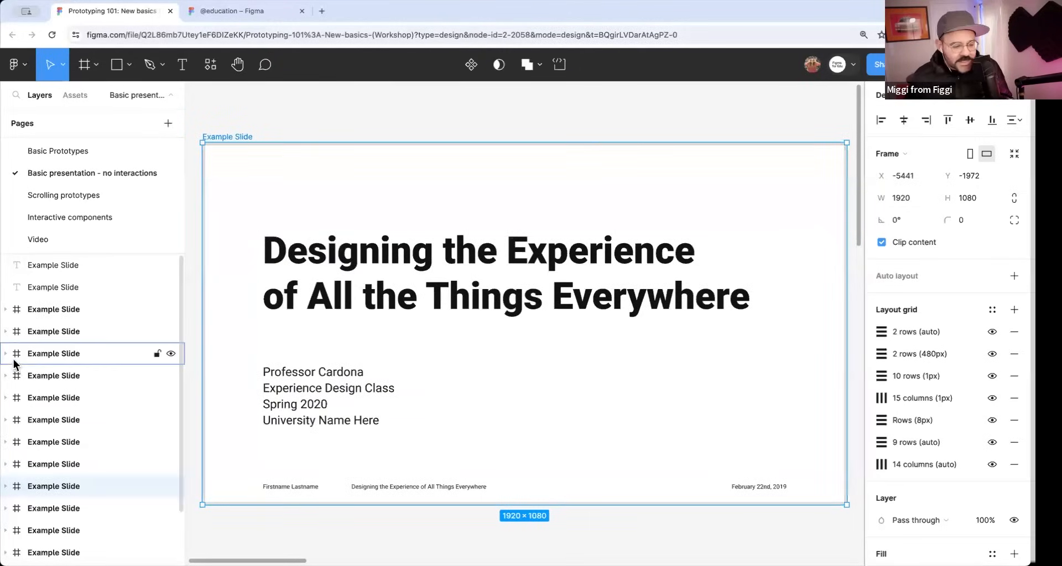
Show the whole slide overview, then zoom to individual Example Slide frames from the layer list.
scroll(364, 336, "down", 5)
scroll(362, 339, "down", 3)
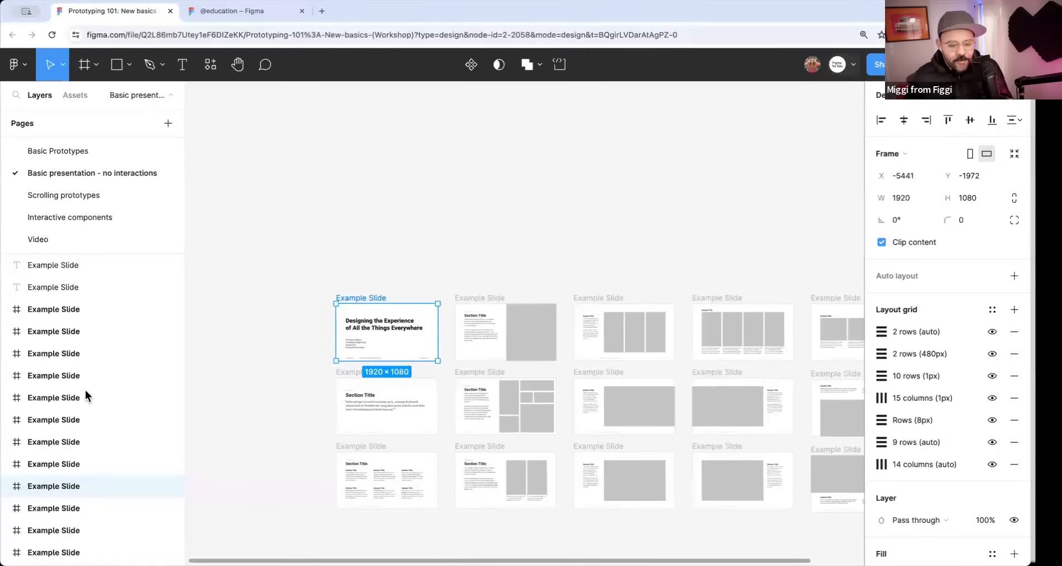
left_click(27, 353)
key("shift+2")
double_click(18, 374)
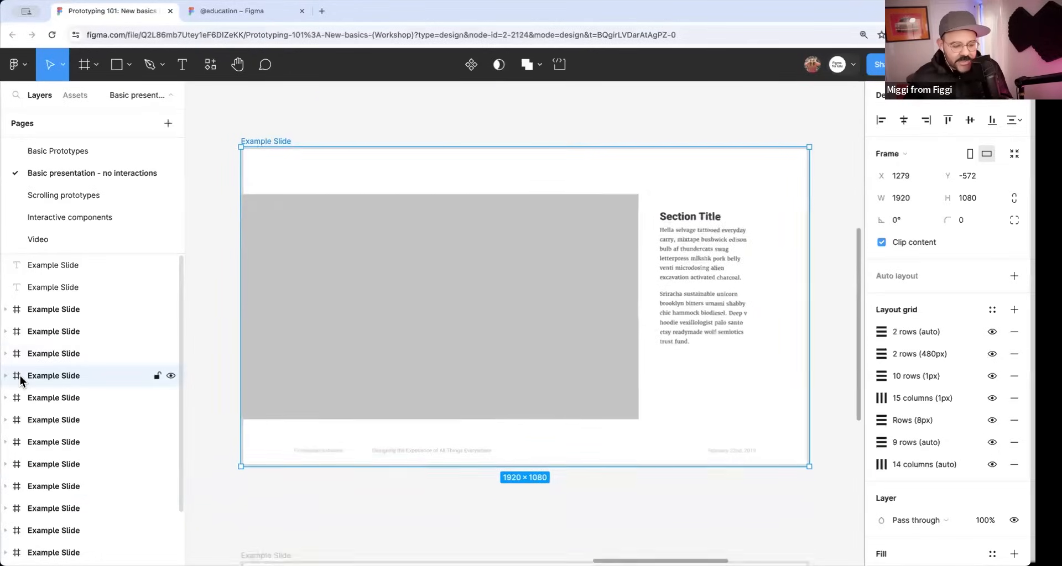
Zoom to more Example Slide frames from the layer list, and return to the overview of all slides.
double_click(16, 355)
double_click(16, 339)
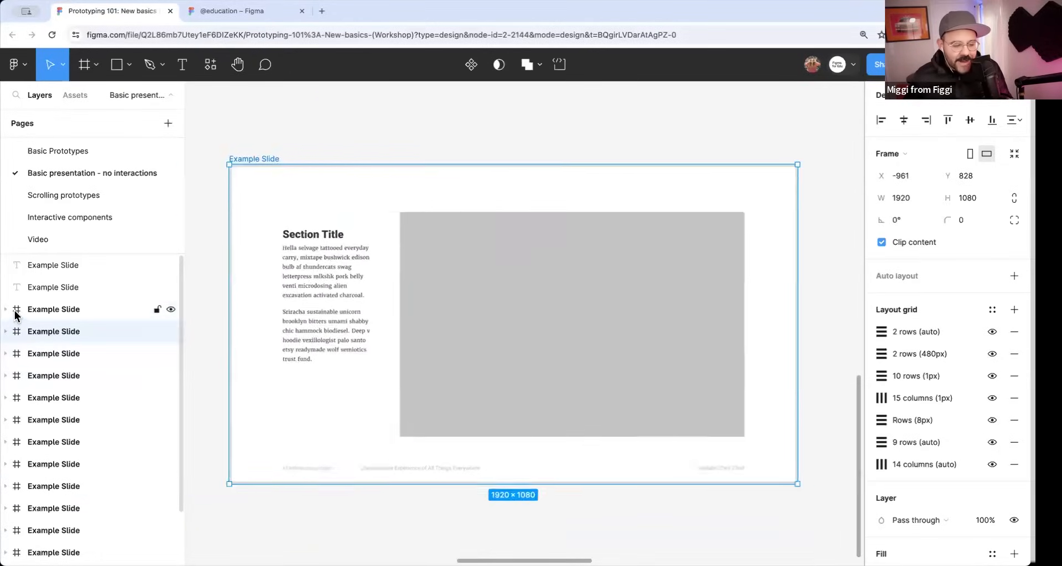
left_click(16, 314)
scroll(416, 299, "down", 5)
scroll(426, 342, "down", 3)
left_click(434, 392)
left_click_drag(386, 353, 441, 415)
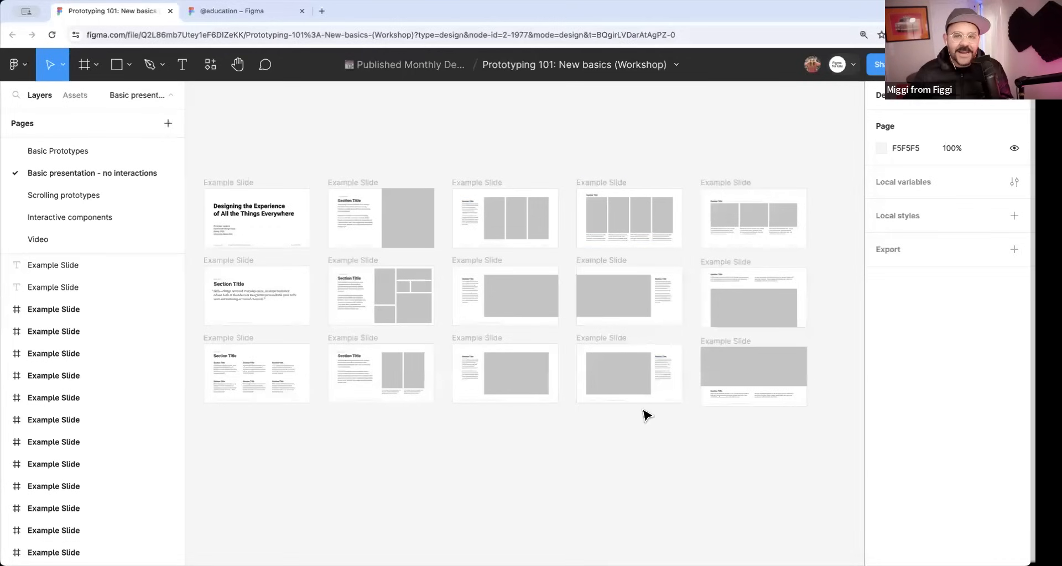
Present the deck starting from the title slide and advance to the third slide.
left_click(239, 184)
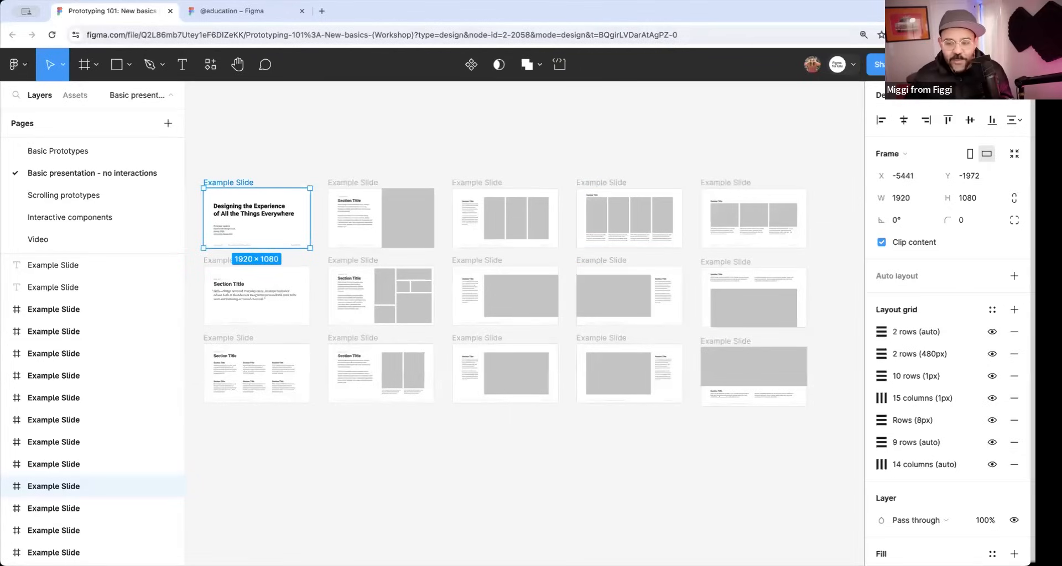
left_click(915, 64)
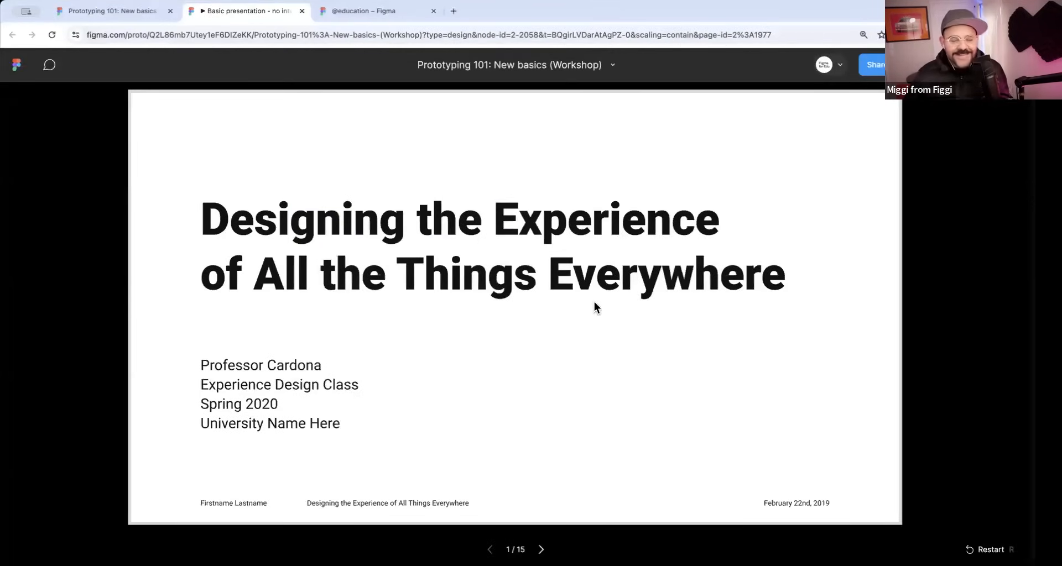
left_click(542, 551)
left_click(543, 550)
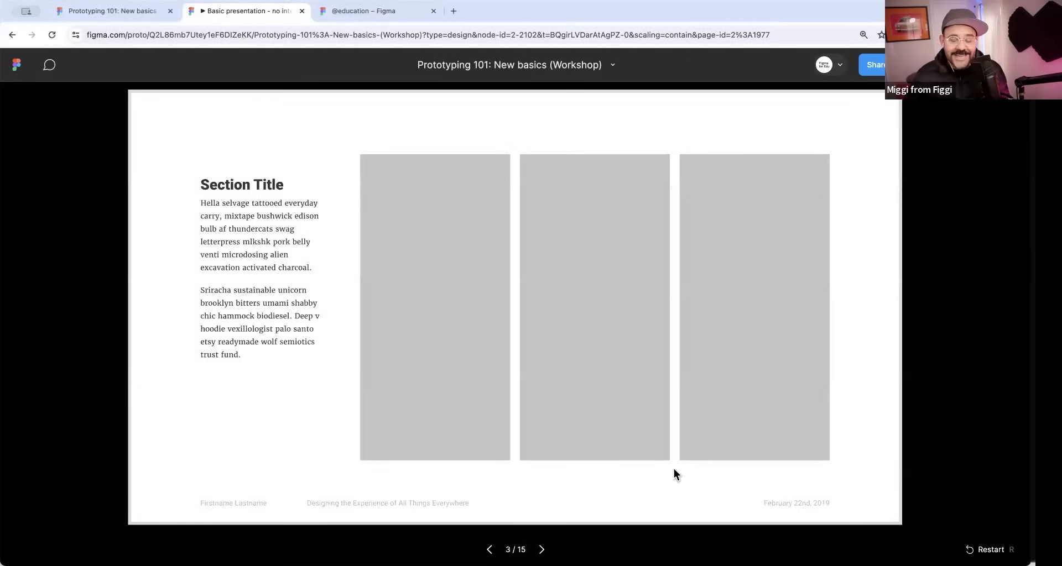
With the Figma UI hidden, step forward through the presentation to the last slide and close the presentation.
left_click(949, 64)
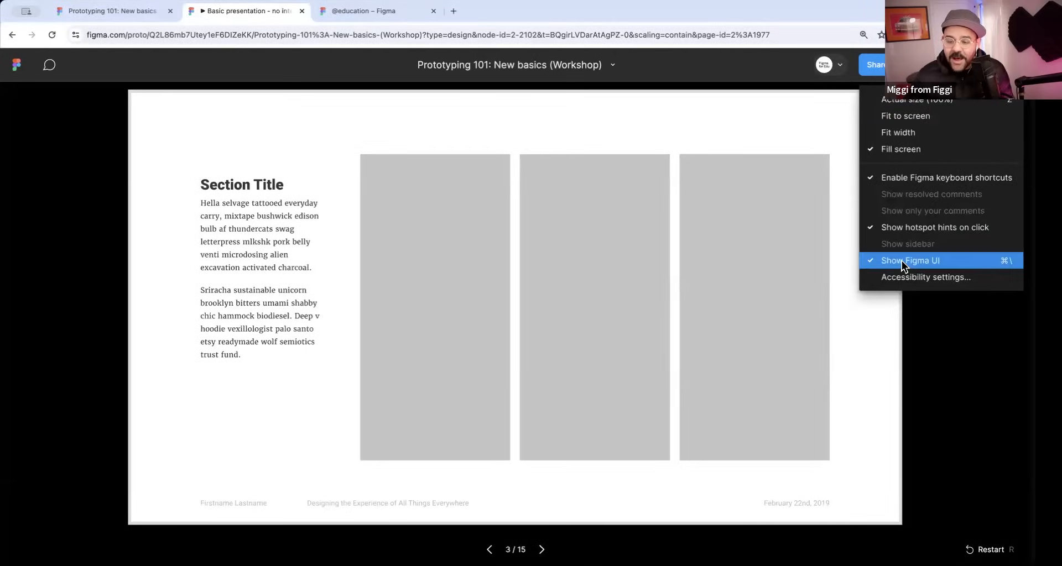
left_click(1006, 263)
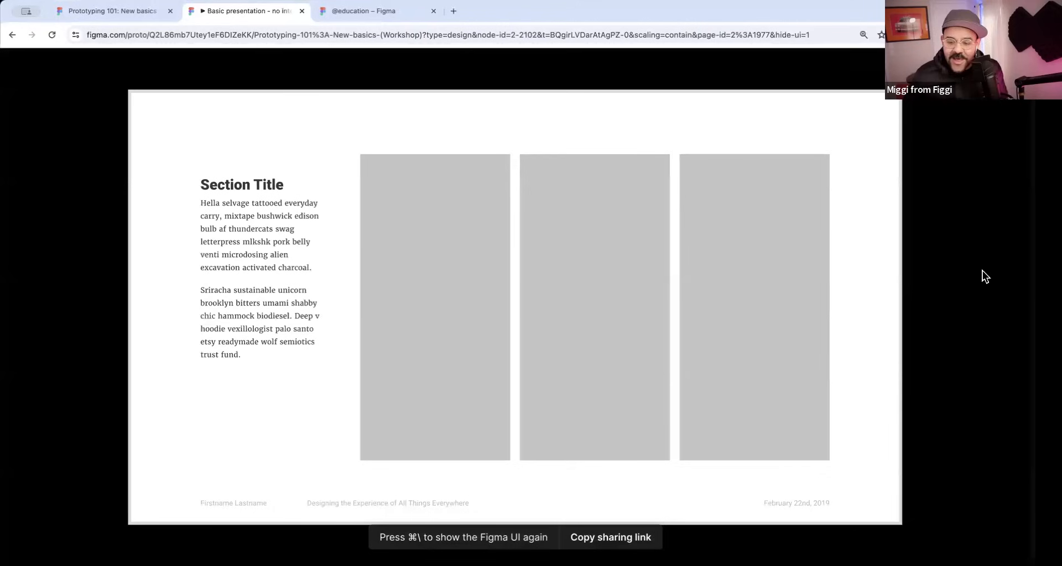
key("Right")
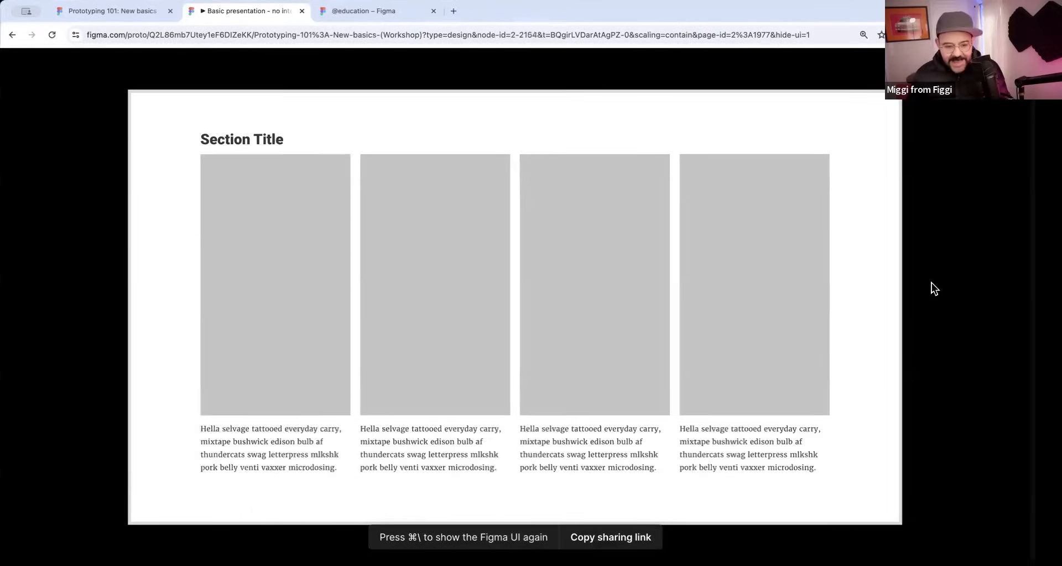
key("Right")
key("Right")
key("Right")
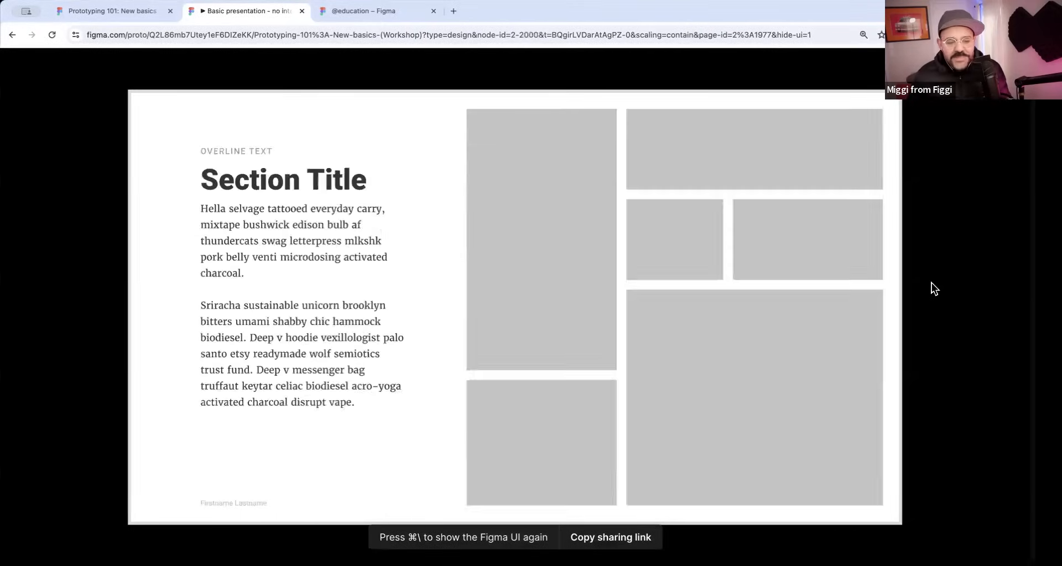
key("Right")
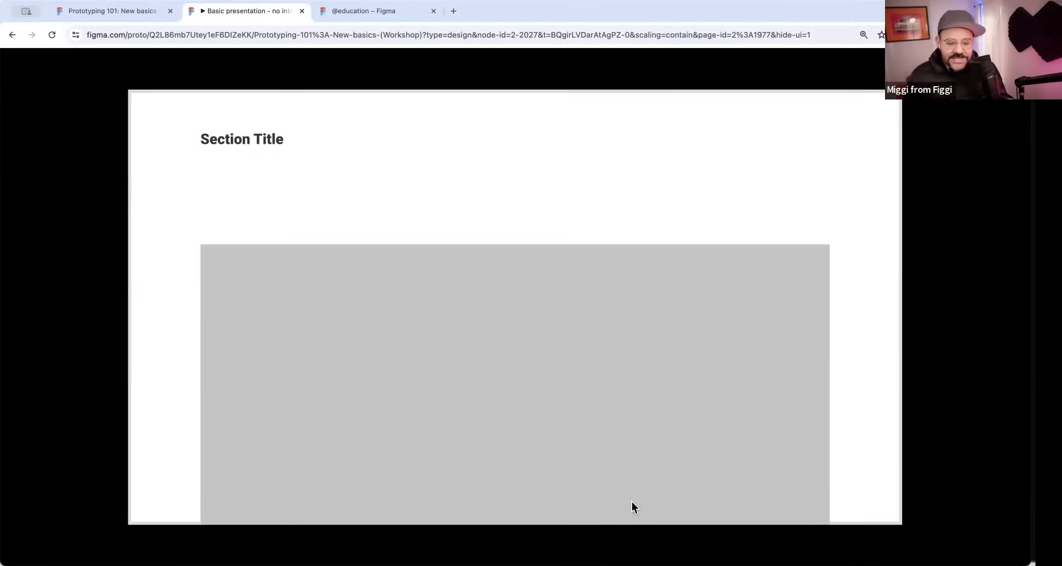
key("Right")
key("Right")
key("Right")
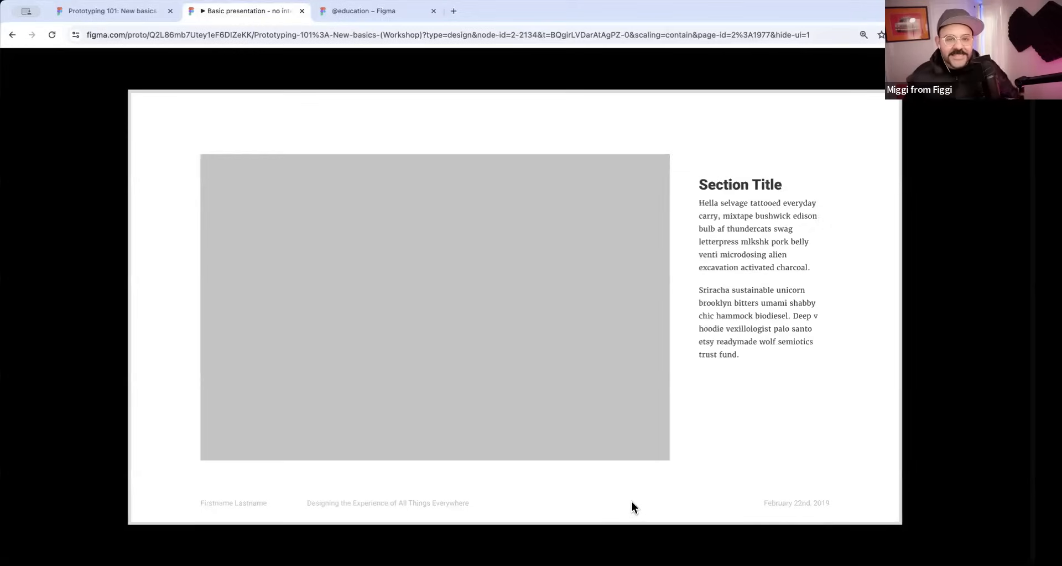
key("Right")
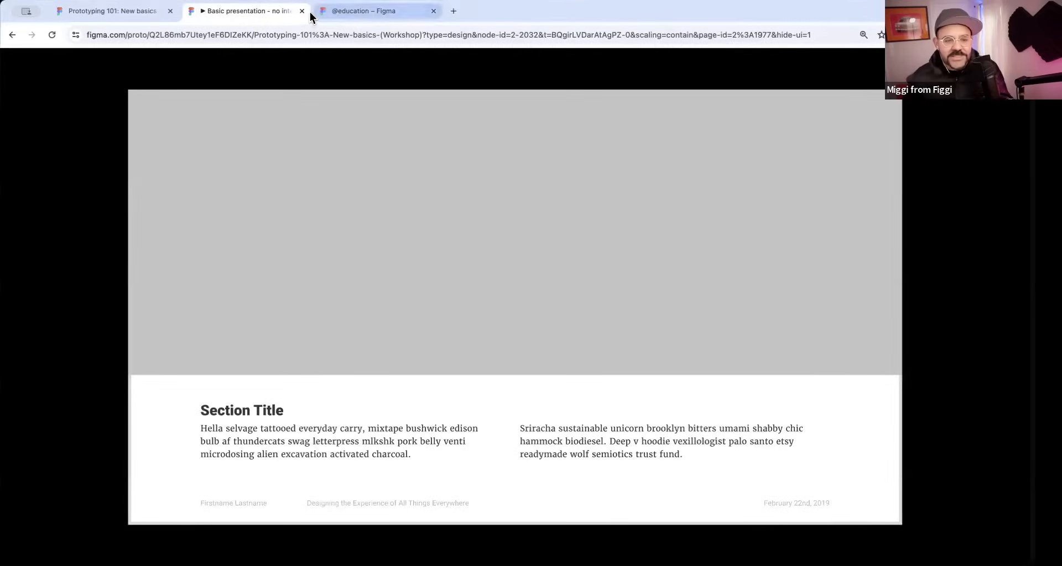
key("super+w")
Export the frames of the Basic presentation page to a PDF.
left_click_drag(411, 148, 448, 136)
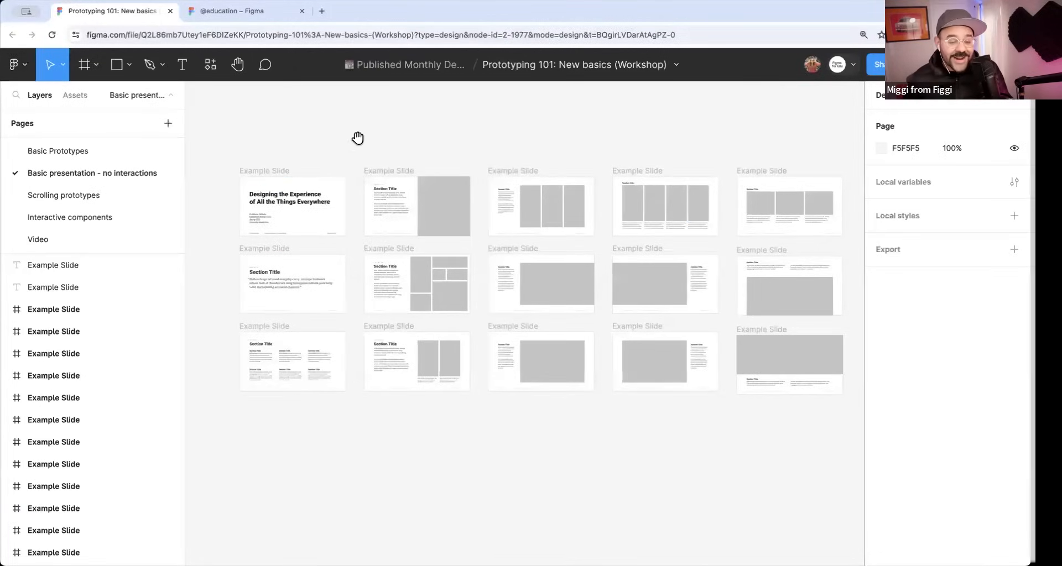
left_click_drag(358, 138, 337, 133)
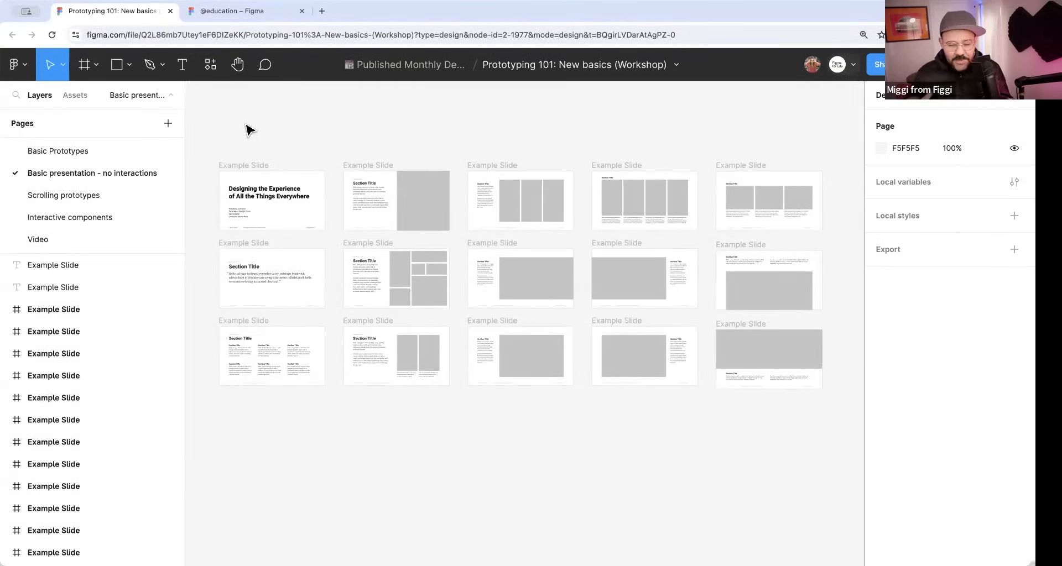
left_click(25, 66)
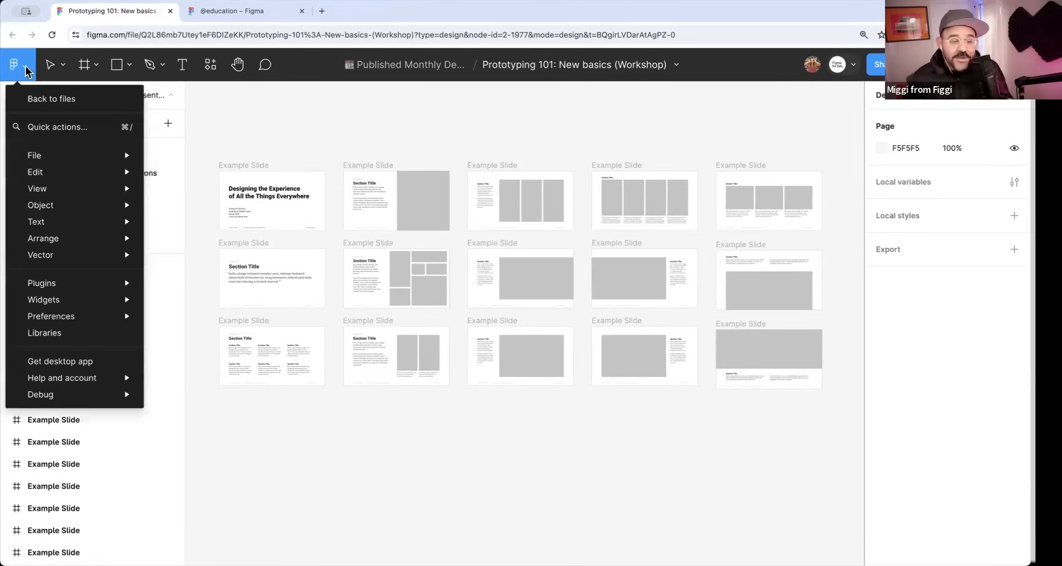
mouse_move(65, 156)
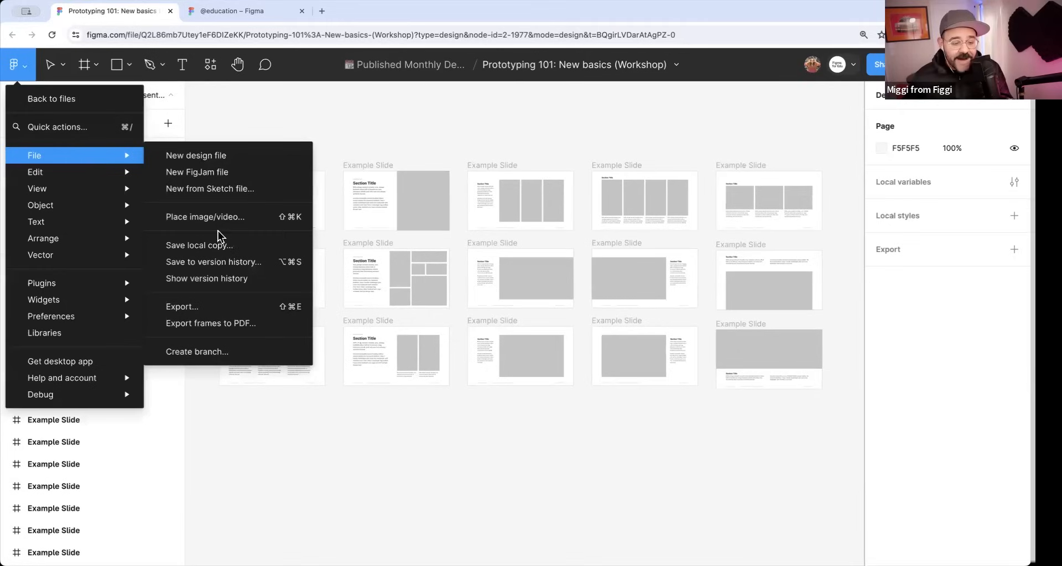
left_click(188, 326)
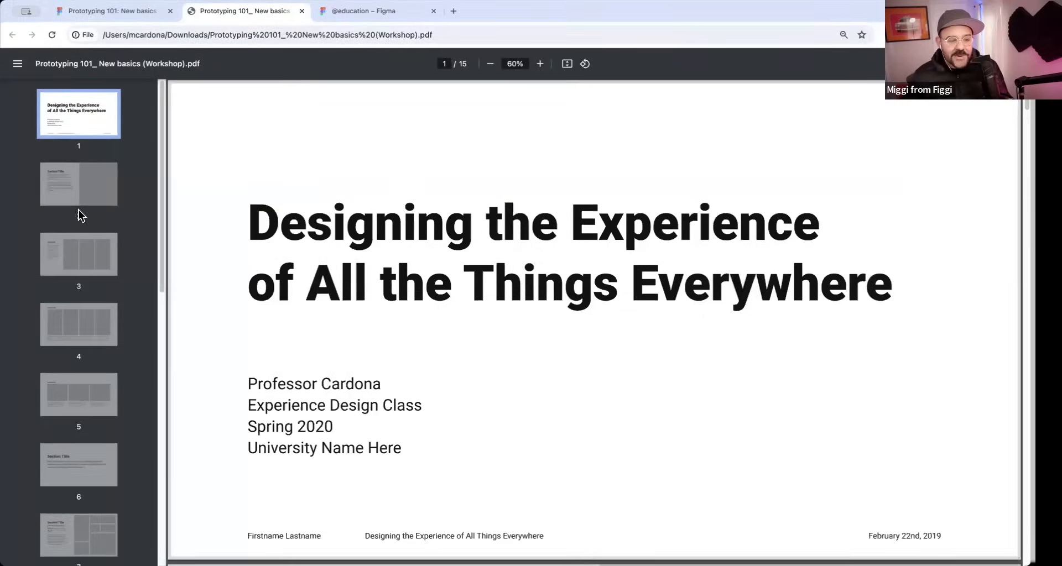
Look through the exported PDF's pages up to page 7 and close the PDF.
left_click(81, 204)
left_click(91, 254)
left_click(98, 325)
scroll(92, 332, "down", 3)
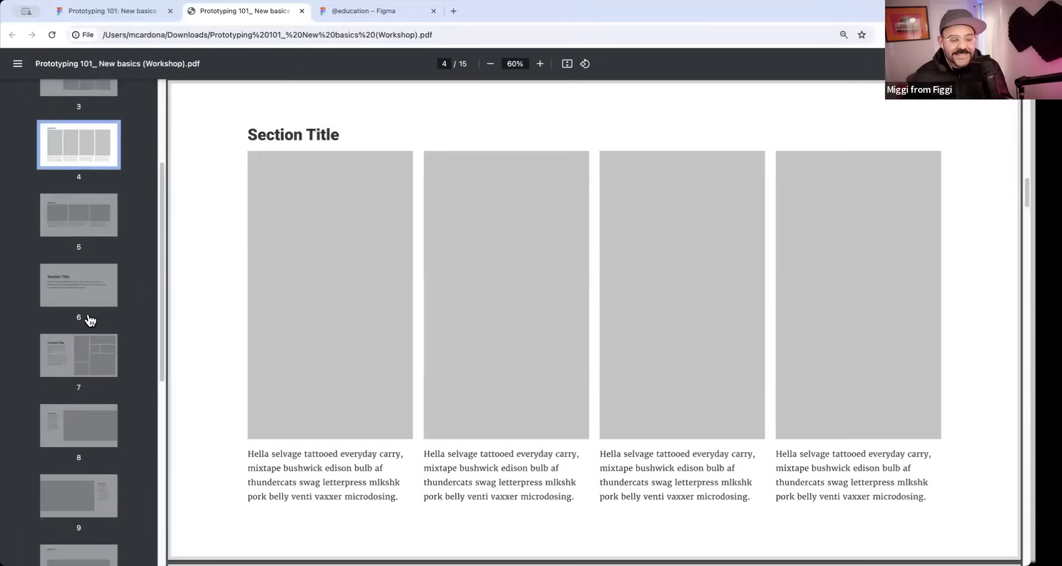
left_click(88, 313)
left_click(87, 354)
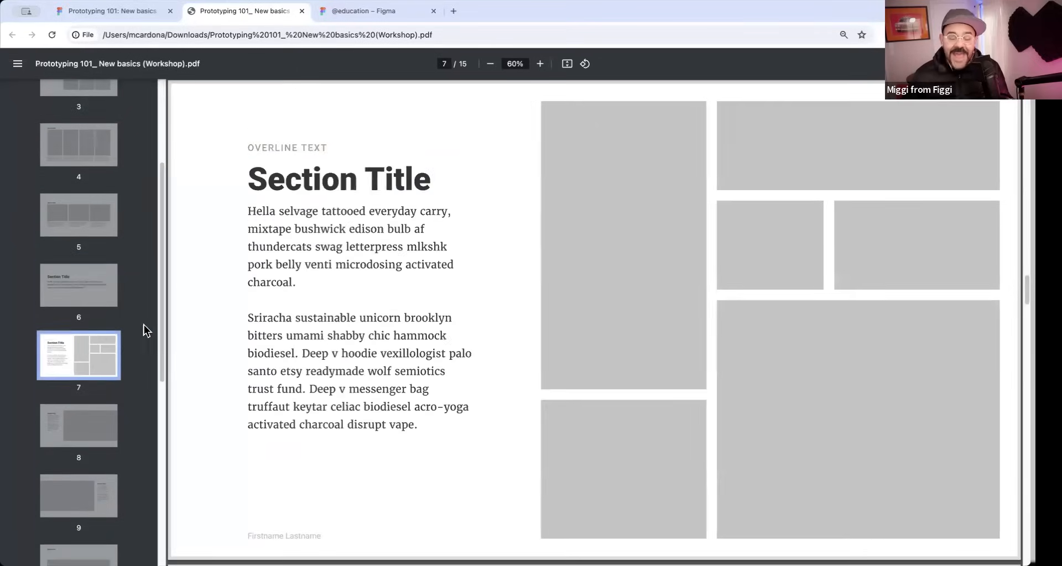
left_click(301, 13)
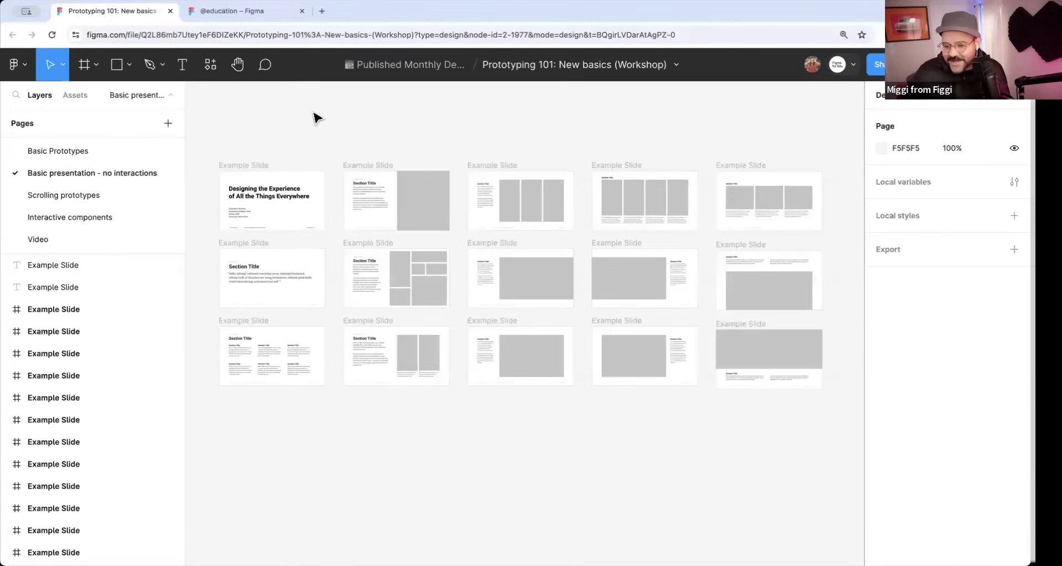
Select the title slide and zoom from frame to frame through the deck to the last slide.
left_click_drag(295, 119, 311, 135)
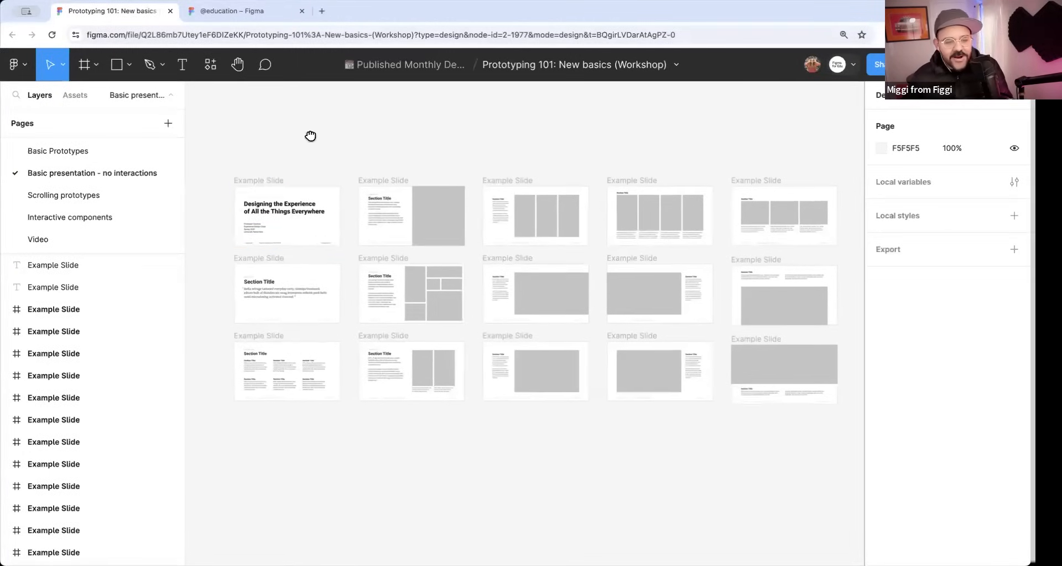
left_click(277, 183)
key("n")
key("n")
key("n")
key("n")
key("shift+n")
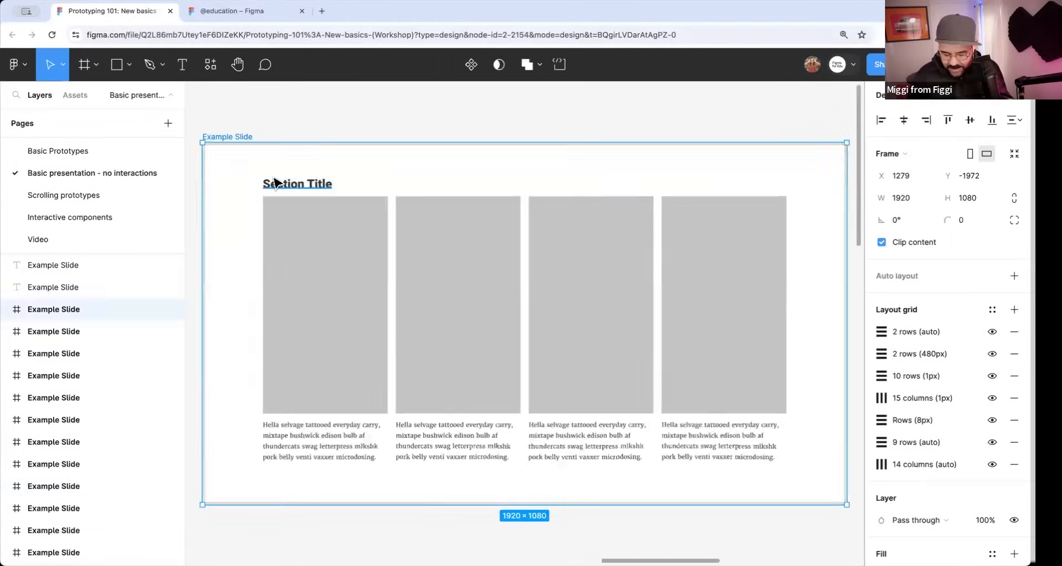
key("n")
key("n")
Deselect the last slide and bring the whole grid of slides back into view.
scroll(337, 168, "down", 3)
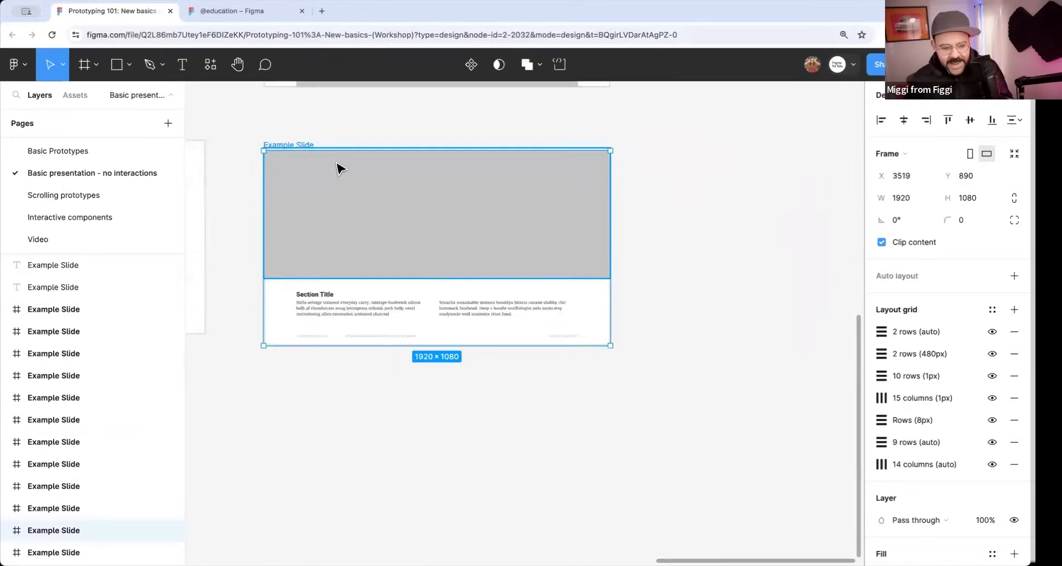
scroll(327, 173, "down", 2)
left_click(288, 122)
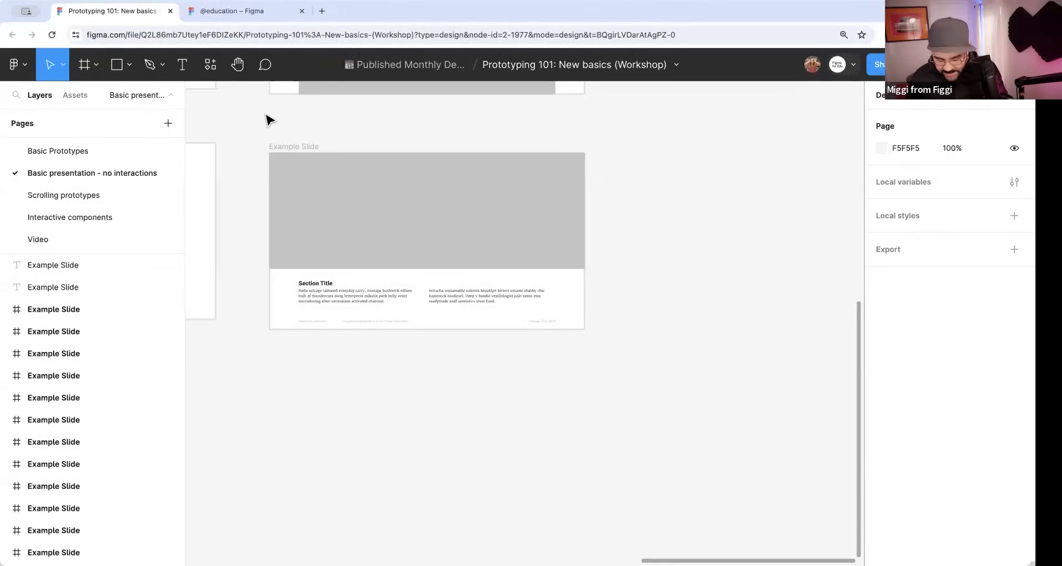
left_click_drag(268, 118, 719, 332)
scroll(438, 230, "down", 2)
scroll(437, 227, "down", 6)
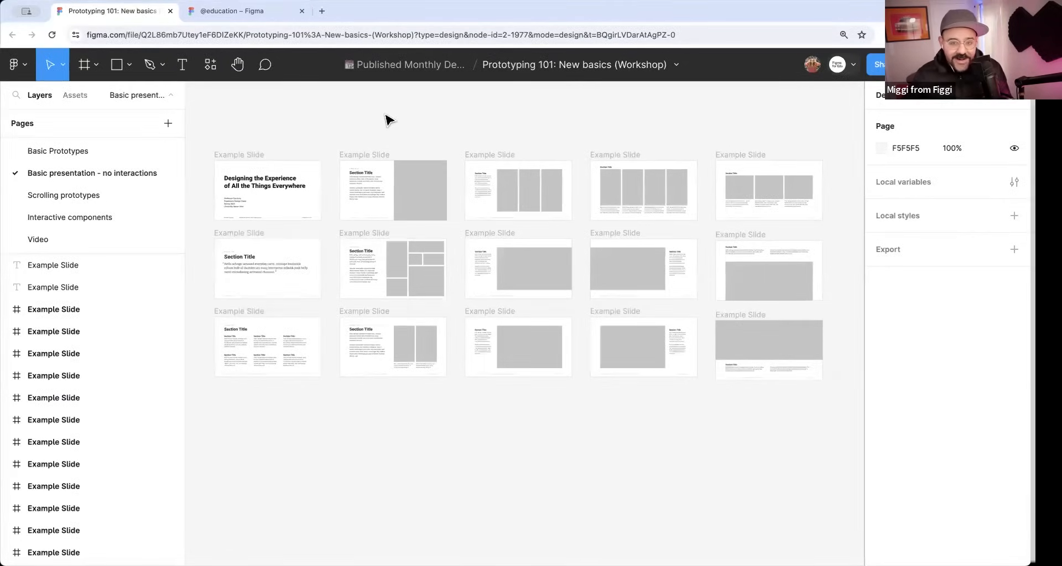
left_click_drag(386, 111, 391, 164)
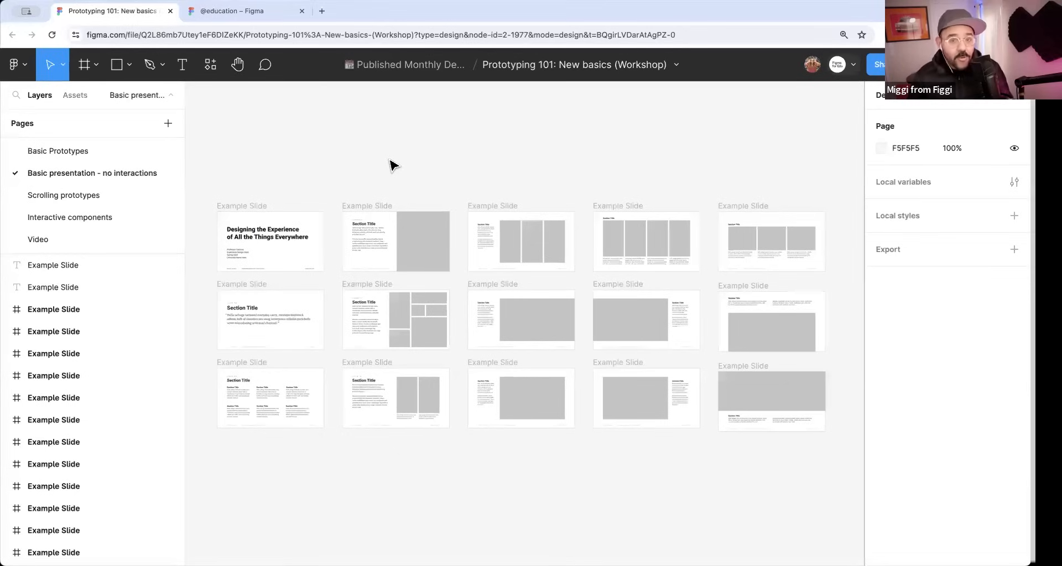
Find the keyboard shortcuts reference by searching the quick actions for "key" and open it.
key("super+slash")
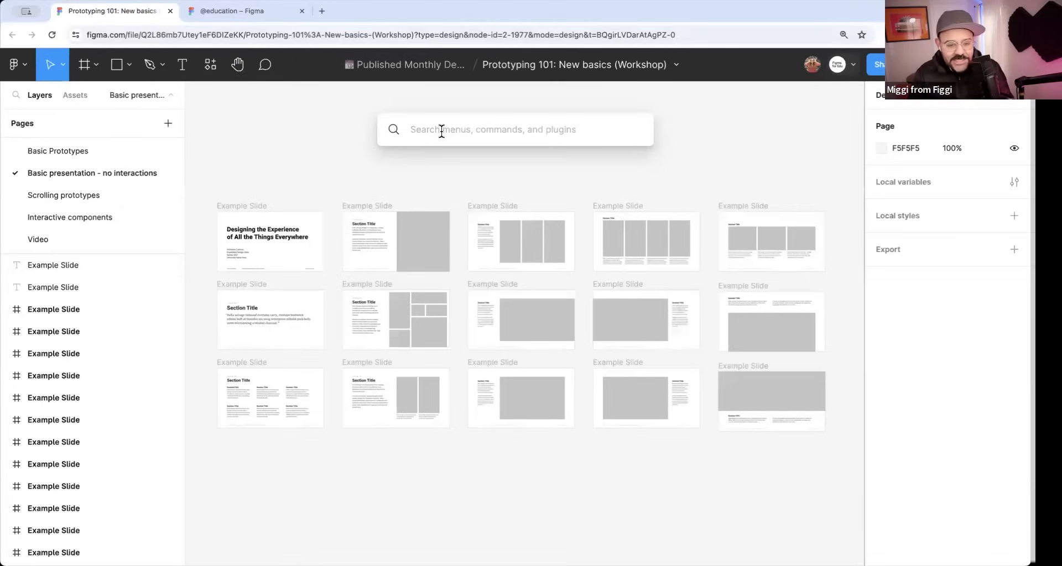
key("Escape")
left_click(26, 65)
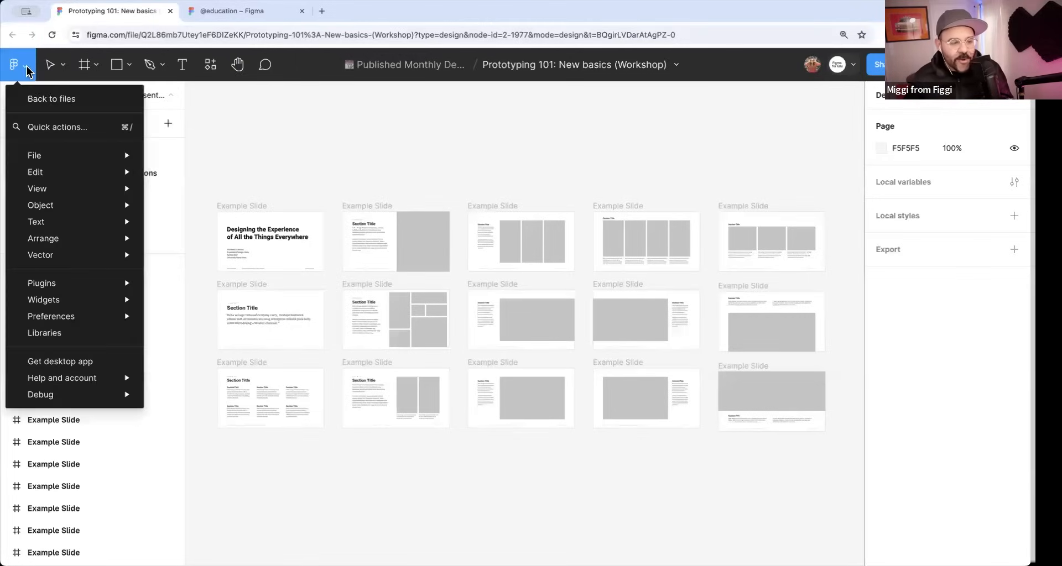
left_click(59, 128)
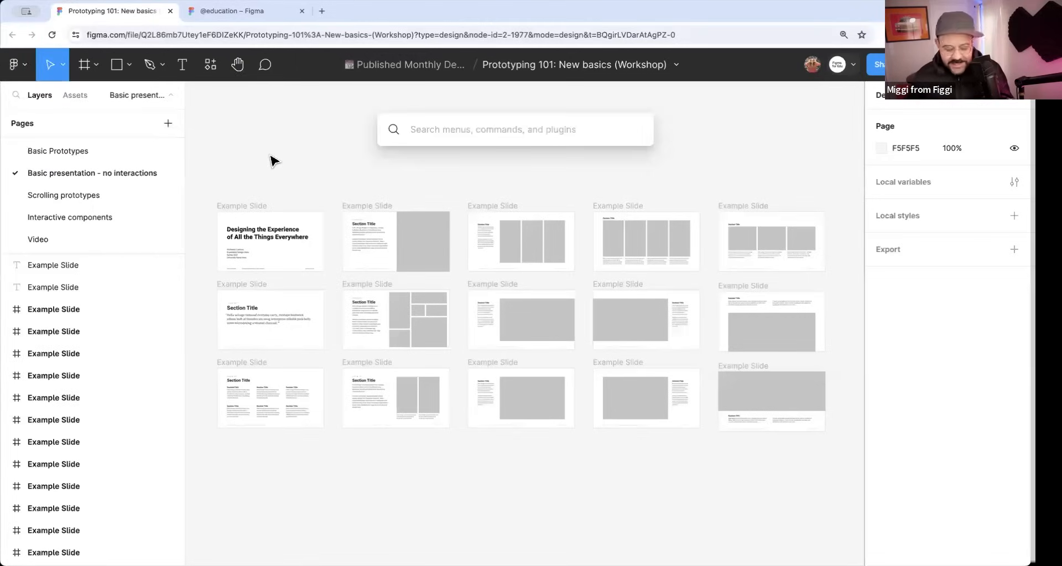
type("key")
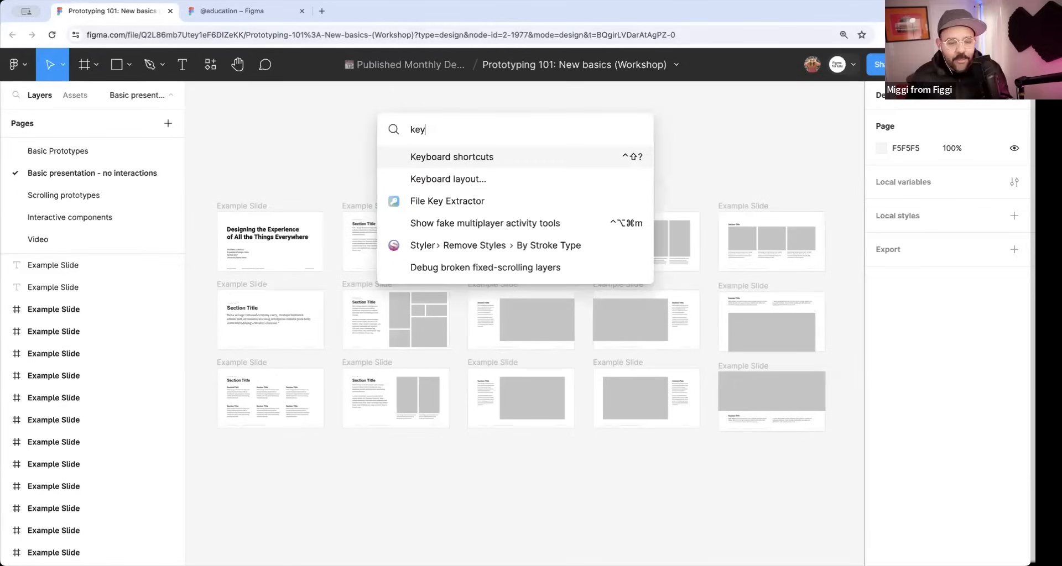
key("Return")
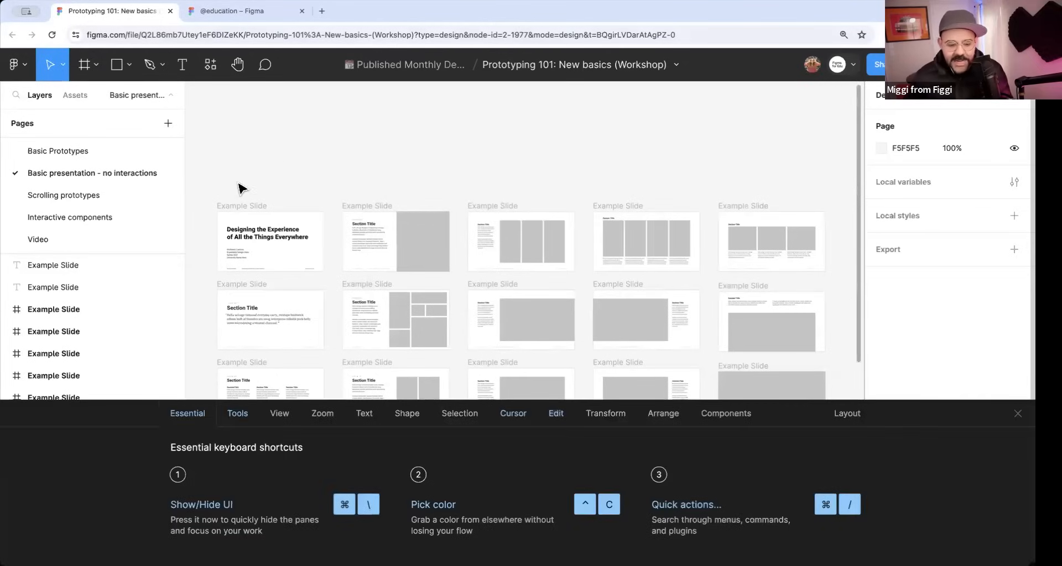
Look through the Tools, View and Zoom categories of the keyboard shortcuts reference.
left_click(239, 415)
left_click(281, 416)
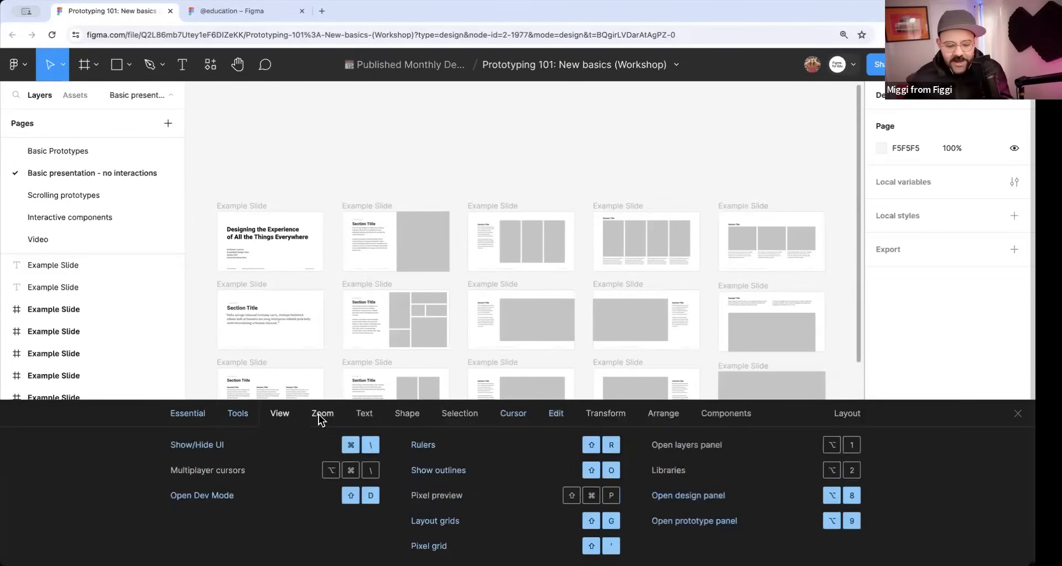
left_click(321, 417)
left_click(281, 416)
left_click(240, 418)
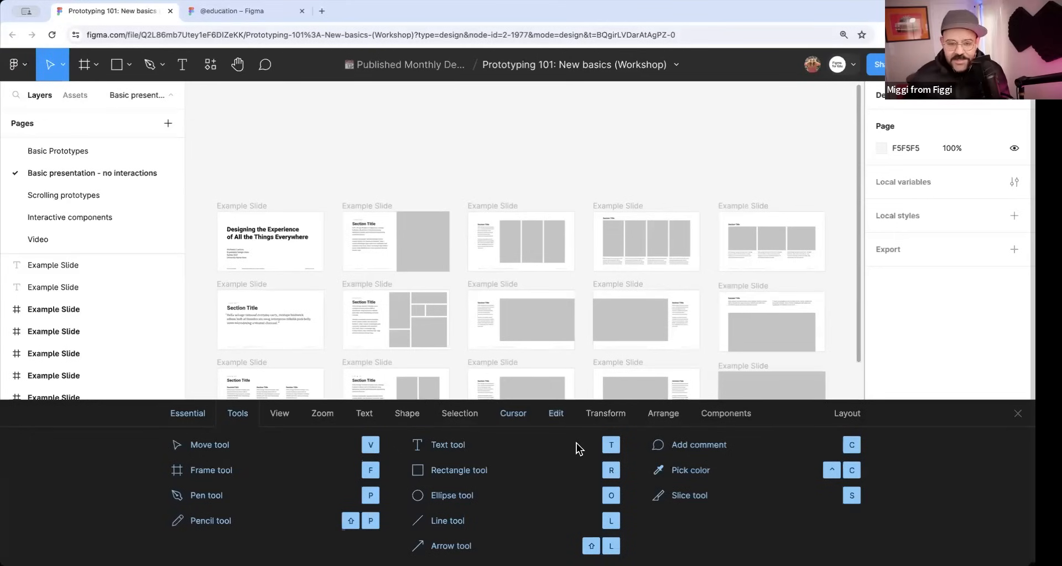
Look through the keyboard layout options in the shortcuts reference, keep U.S. QWERTY, and close the reference.
left_click(851, 420)
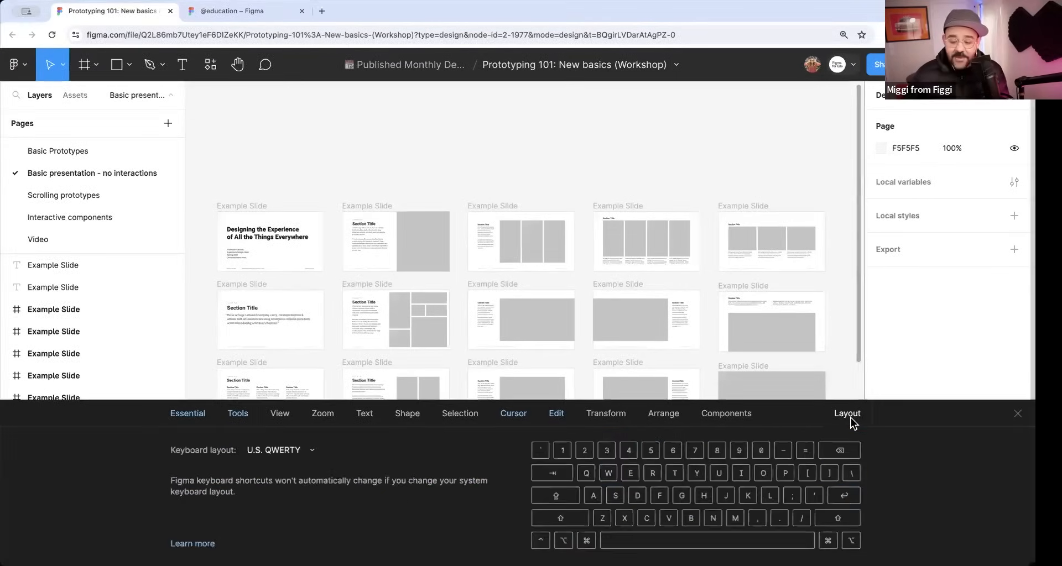
left_click(309, 452)
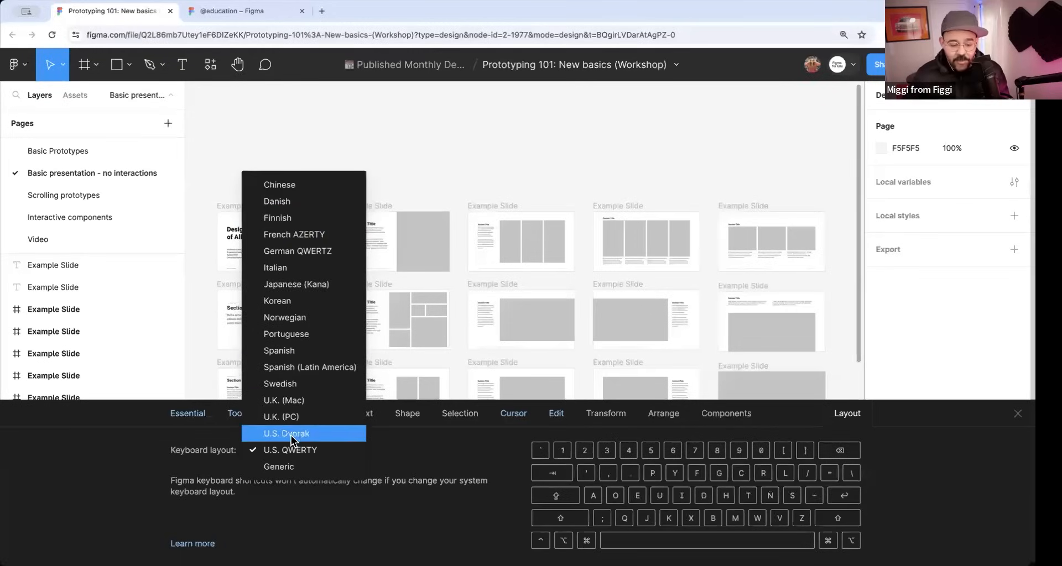
left_click(297, 451)
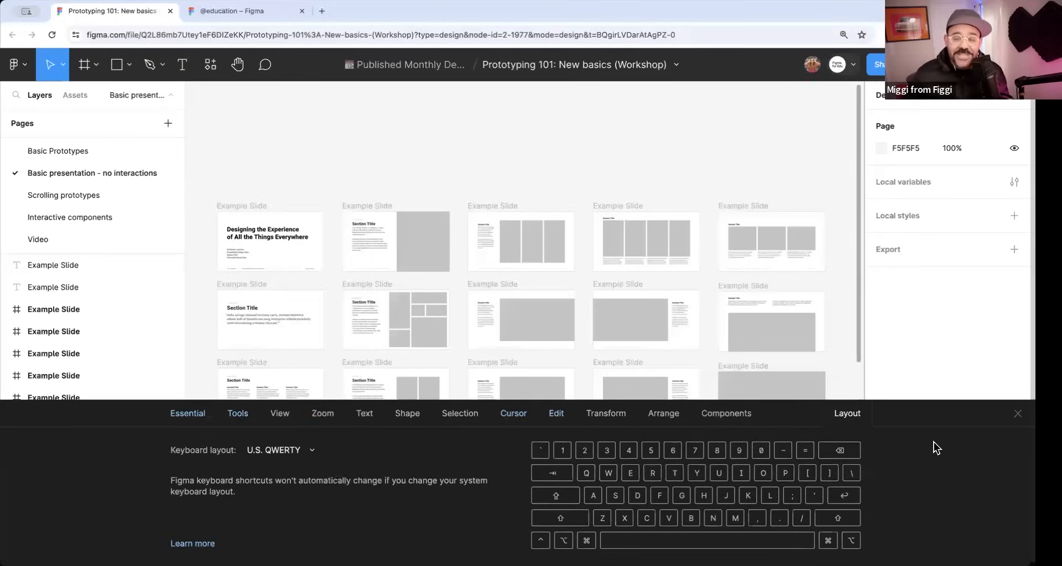
left_click(1017, 413)
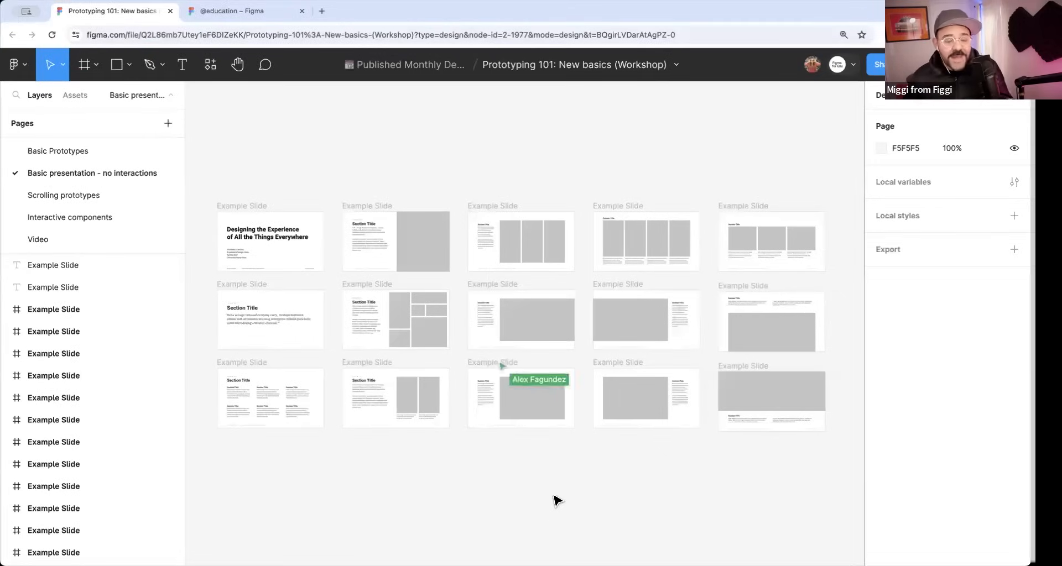
Open the Scrolling prototypes page and read the pasted question about previewing prototypes near the Simple Scroll section.
left_click_drag(422, 313, 432, 296)
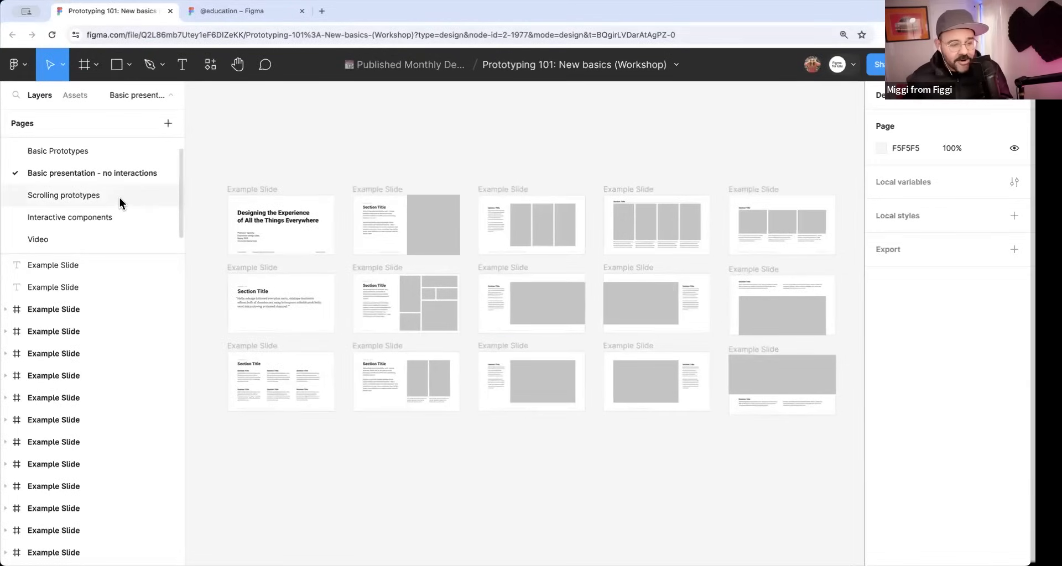
left_click(120, 198)
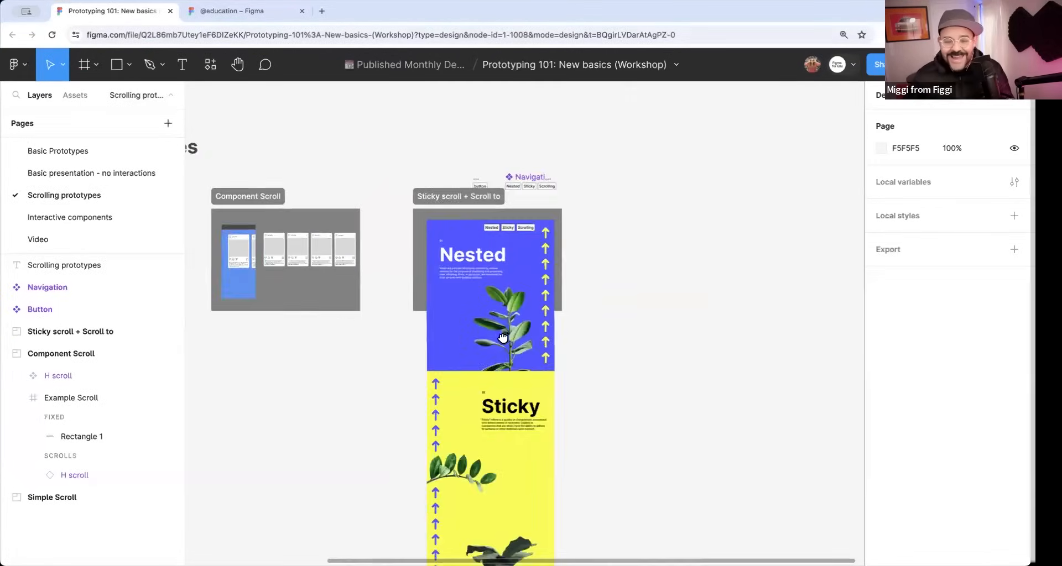
scroll(500, 266, "up", 5)
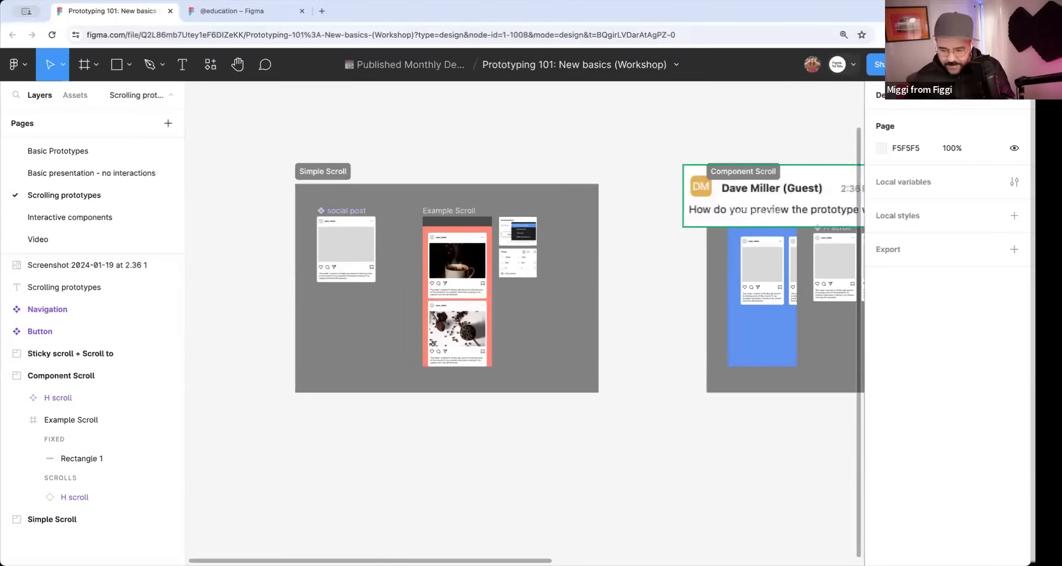
left_click_drag(774, 142, 704, 106)
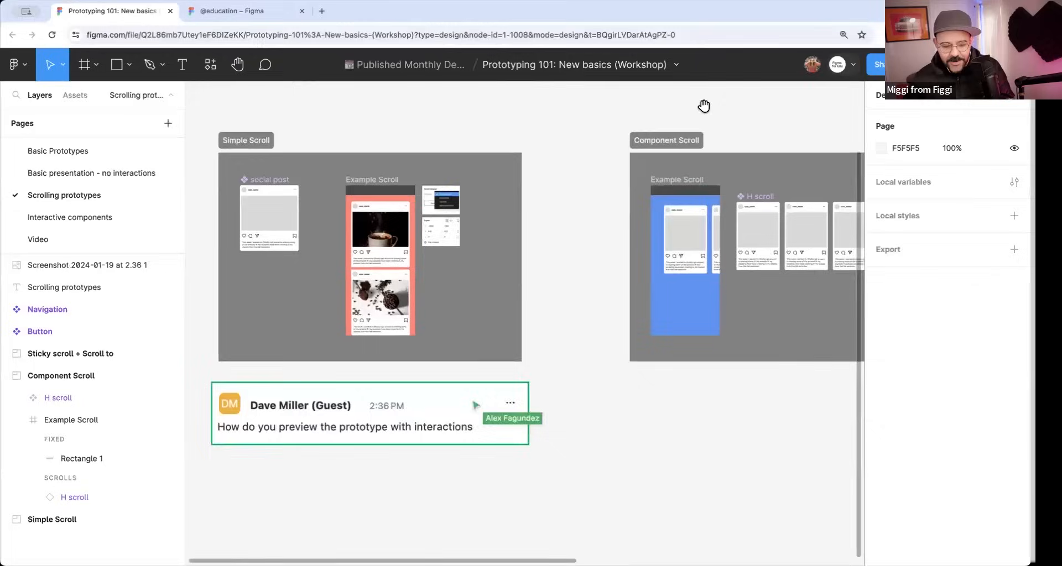
left_click_drag(565, 316, 593, 291)
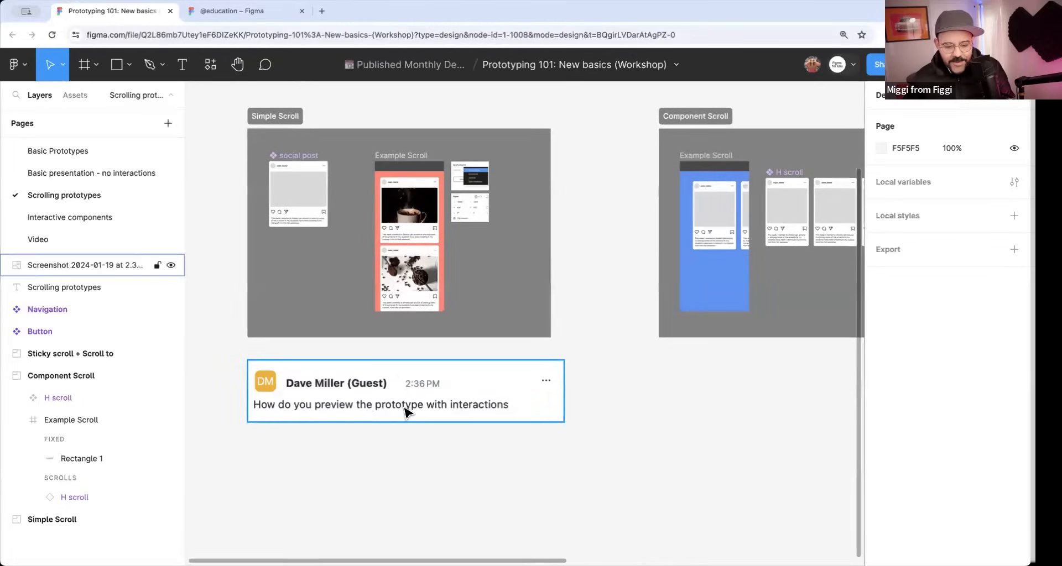
Open the Basic Prototypes page and present the prototype starting from frame 1.
left_click(74, 151)
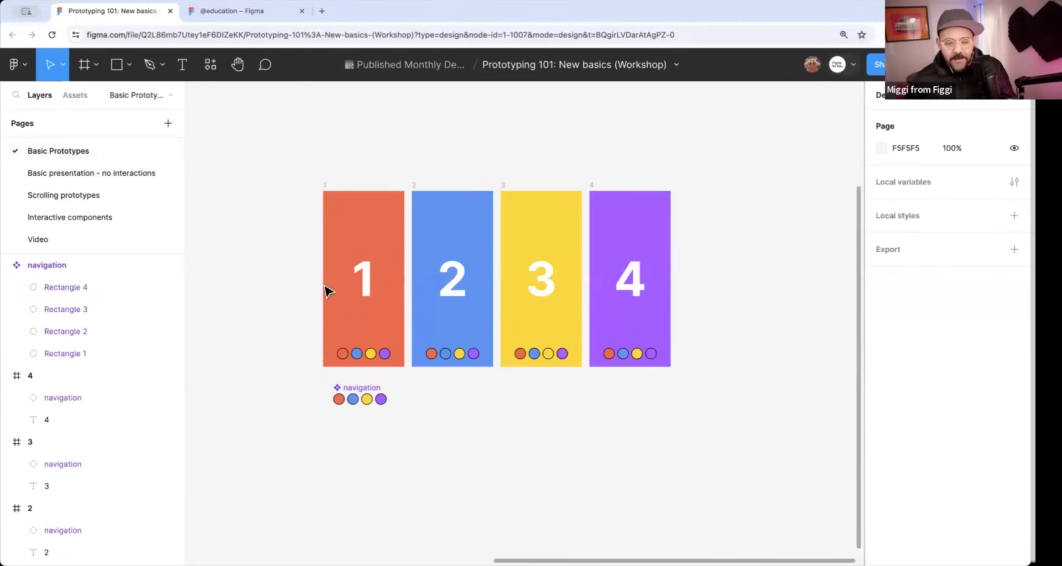
left_click(324, 186)
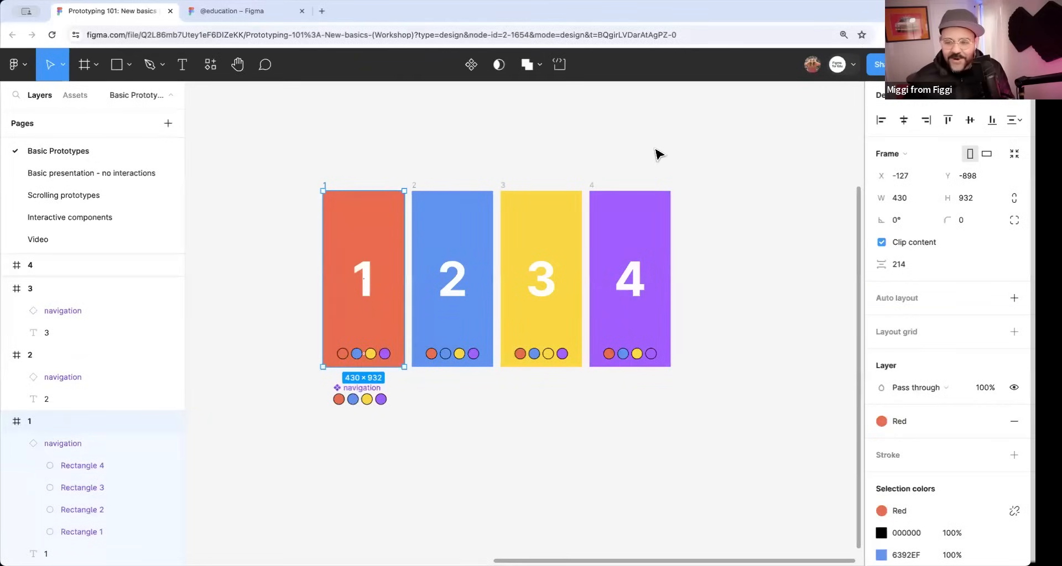
key("super+alt+Return")
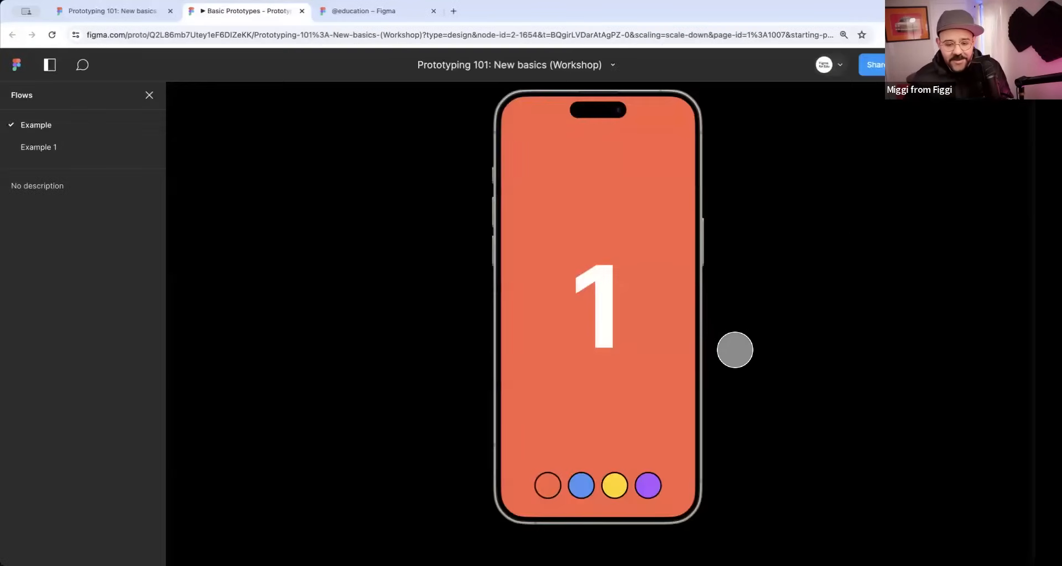
Test the prototype through its numbers and coloured navigation circles, finishing on screen 4, and close the presentation.
left_click(609, 303)
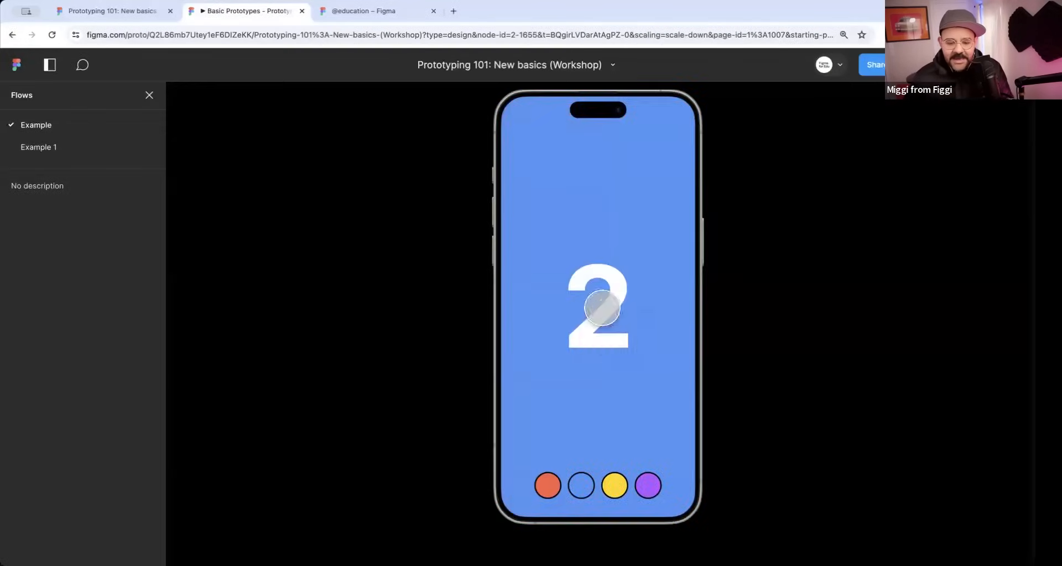
left_click(602, 307)
left_click(548, 485)
left_click(578, 483)
left_click(613, 483)
left_click(650, 482)
left_click(641, 500)
left_click(614, 486)
left_click(581, 486)
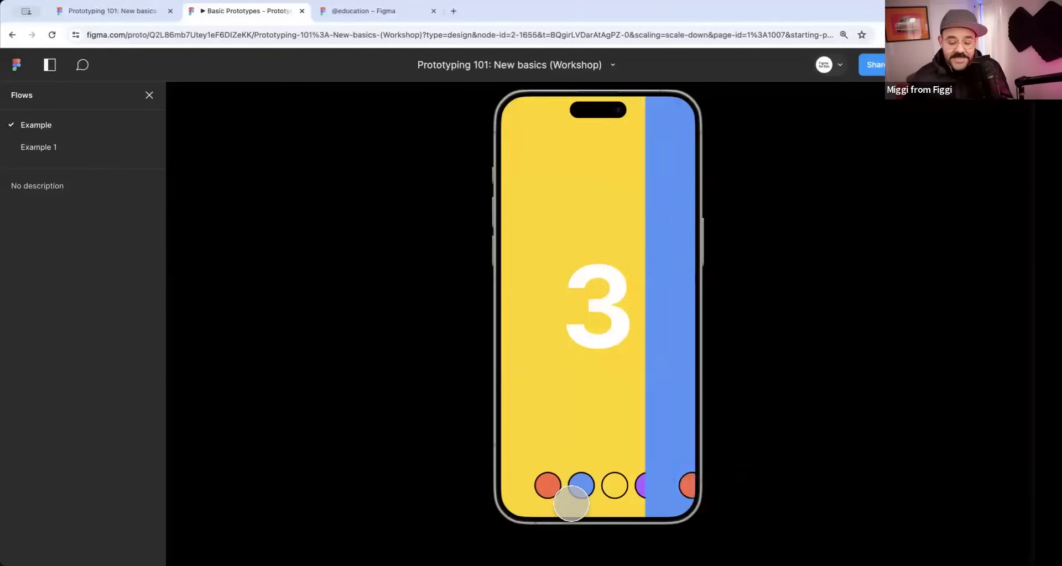
left_click(550, 488)
left_click(579, 484)
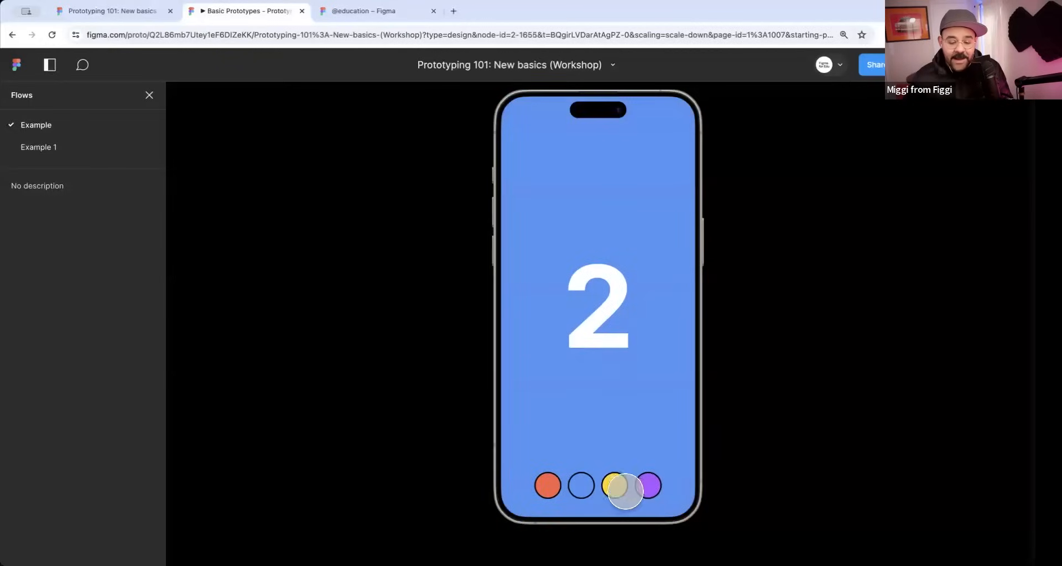
left_click(618, 489)
left_click(643, 486)
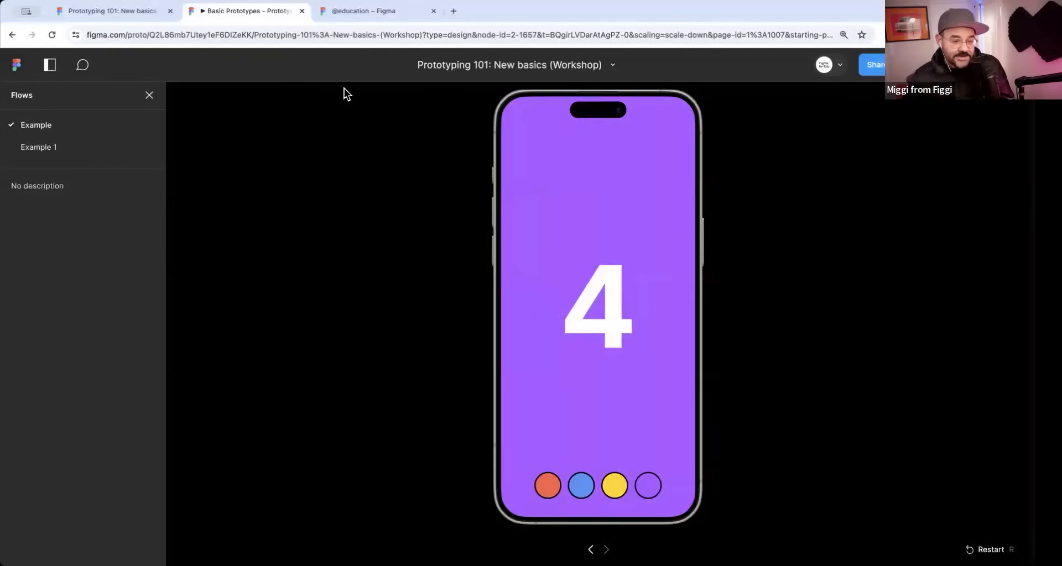
left_click(302, 11)
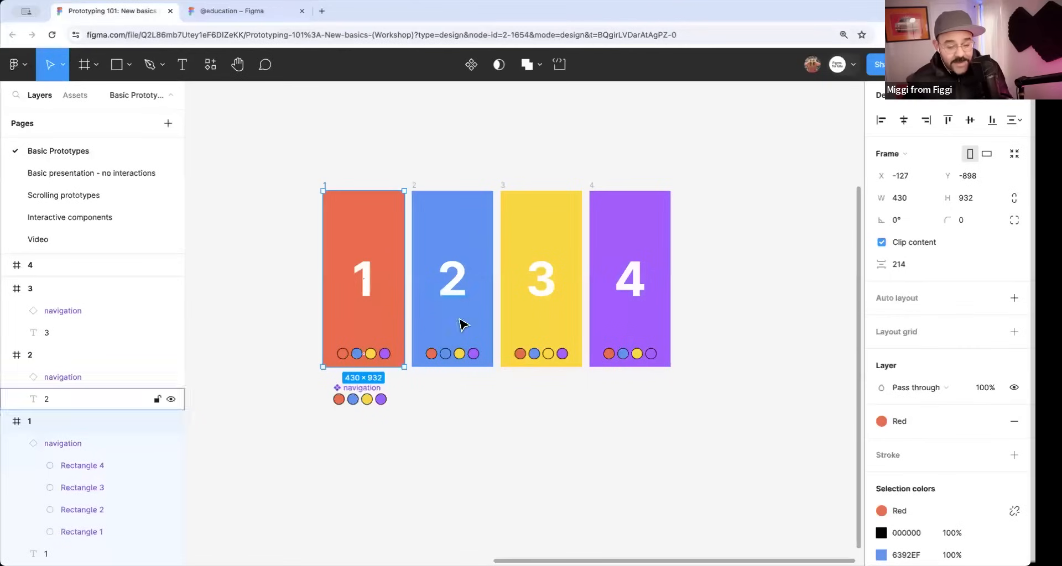
Switch to prototype editing and show the page's prototype settings.
left_click(513, 442)
left_click_drag(534, 412, 523, 408)
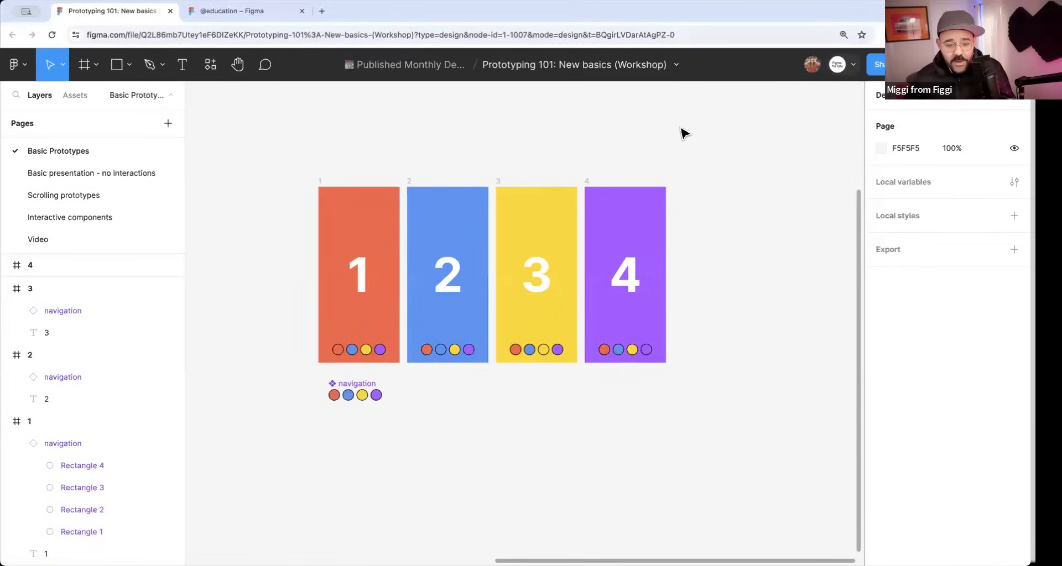
key("shift+e")
scroll(719, 160, "left", 3)
left_click(367, 181)
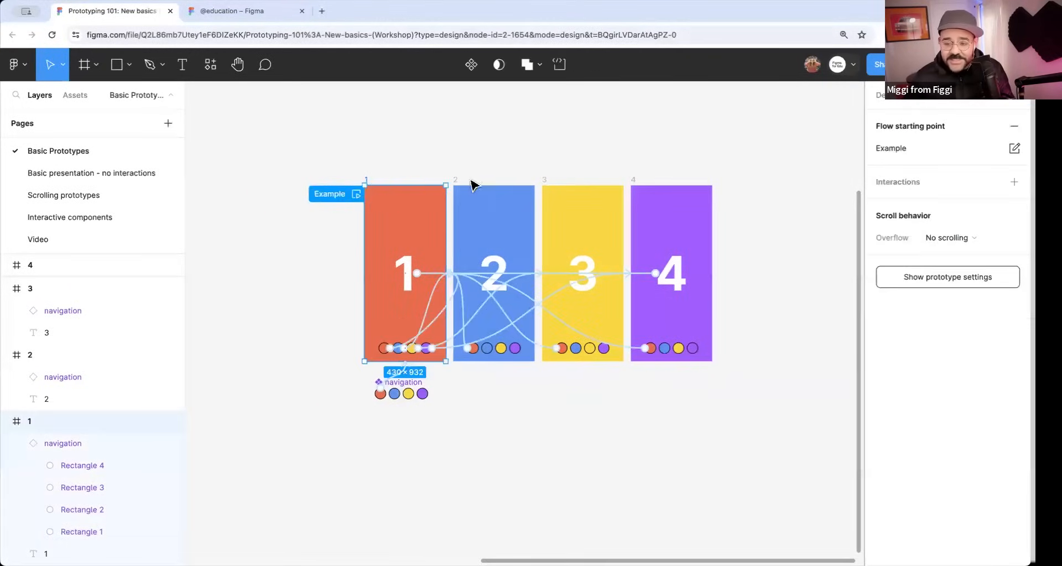
left_click(955, 280)
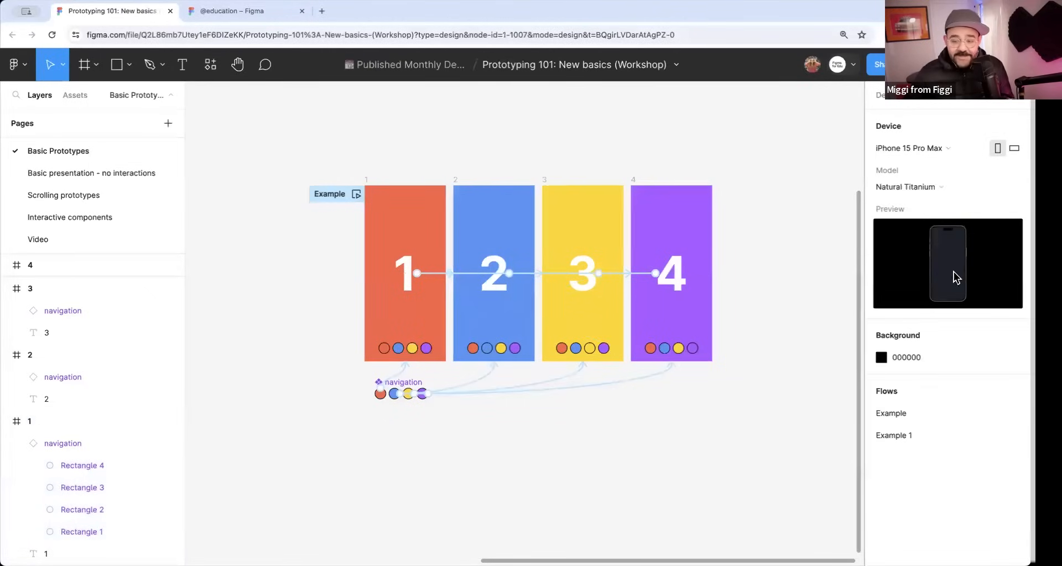
Try iPhone 14 Plus and iPhone 8 Plus as the prototype device, and return to iPhone 15 Pro Max.
left_click(949, 148)
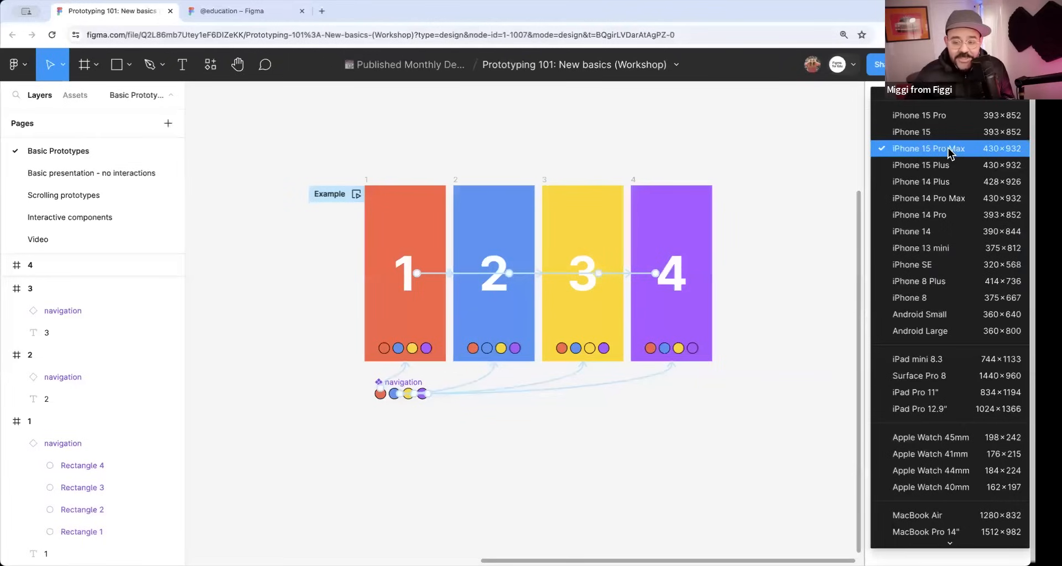
left_click(948, 148)
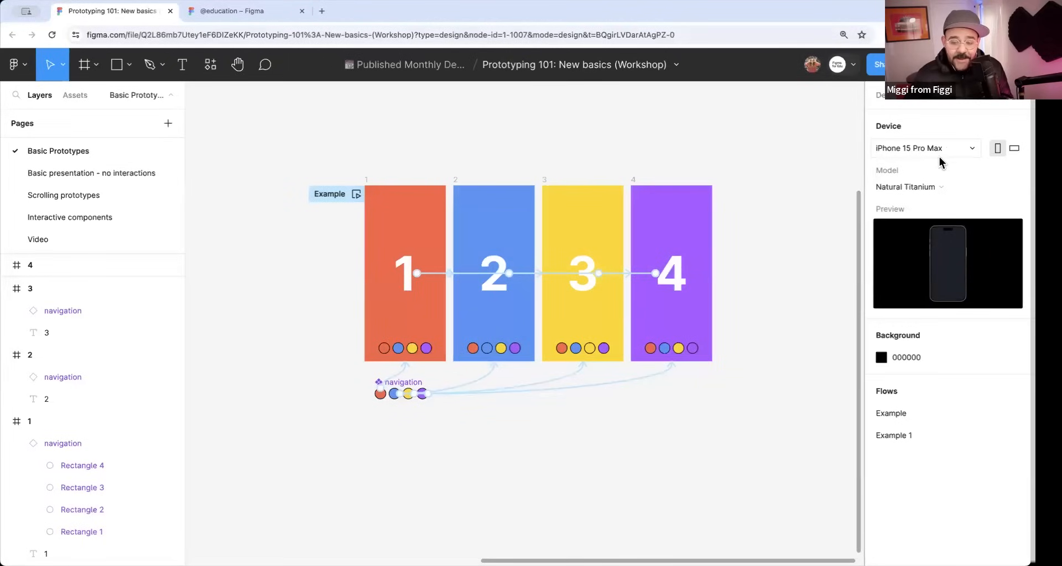
left_click(942, 149)
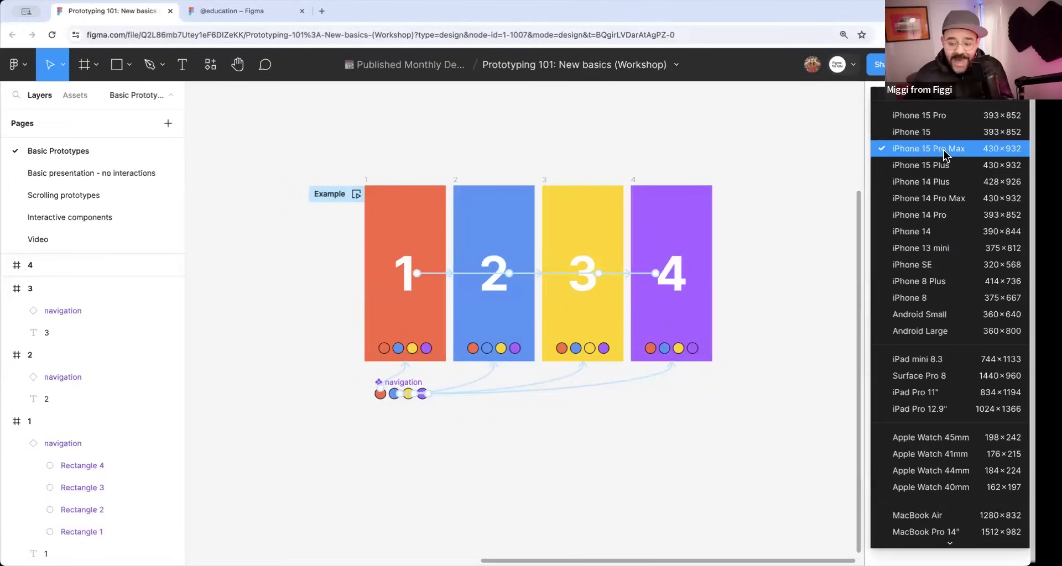
left_click(935, 182)
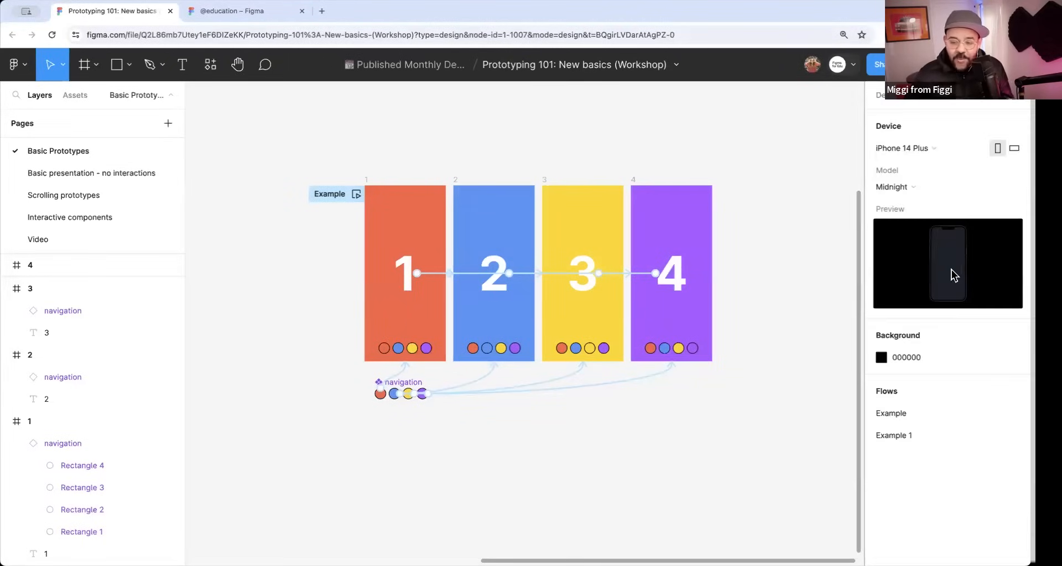
left_click(932, 153)
left_click(944, 246)
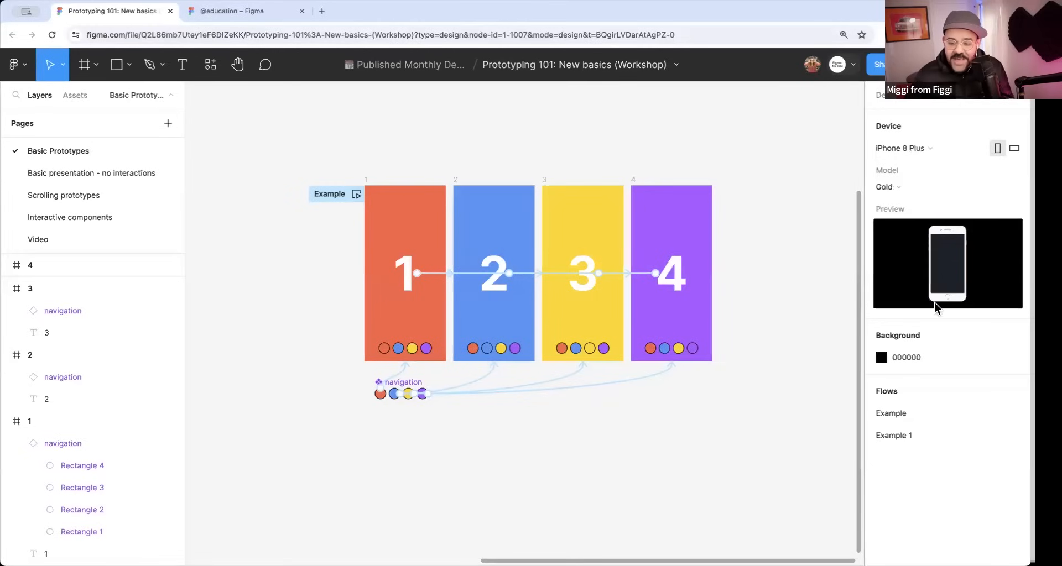
left_click(922, 150)
scroll(935, 181, "up", 5)
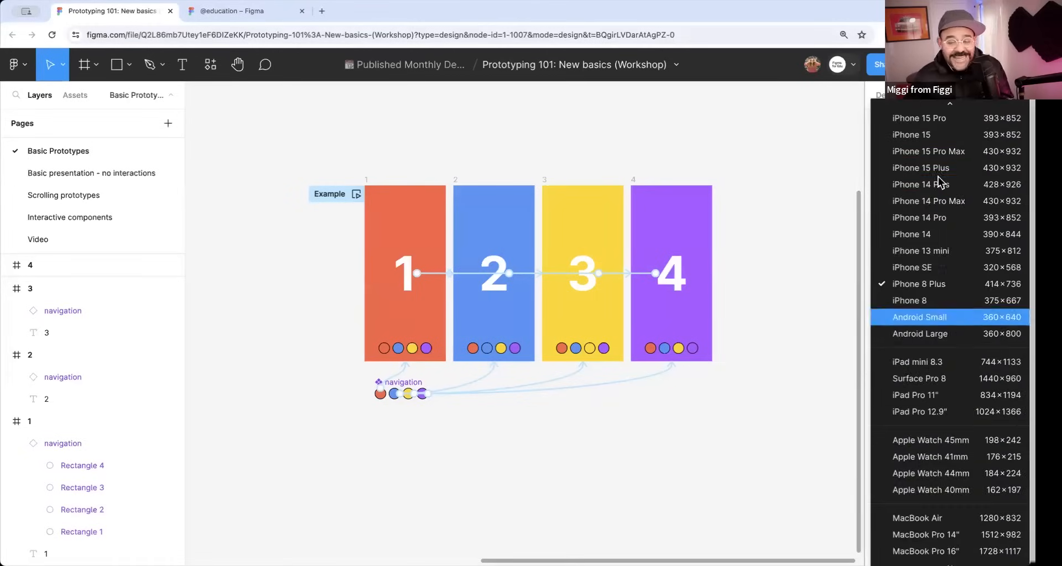
left_click(937, 174)
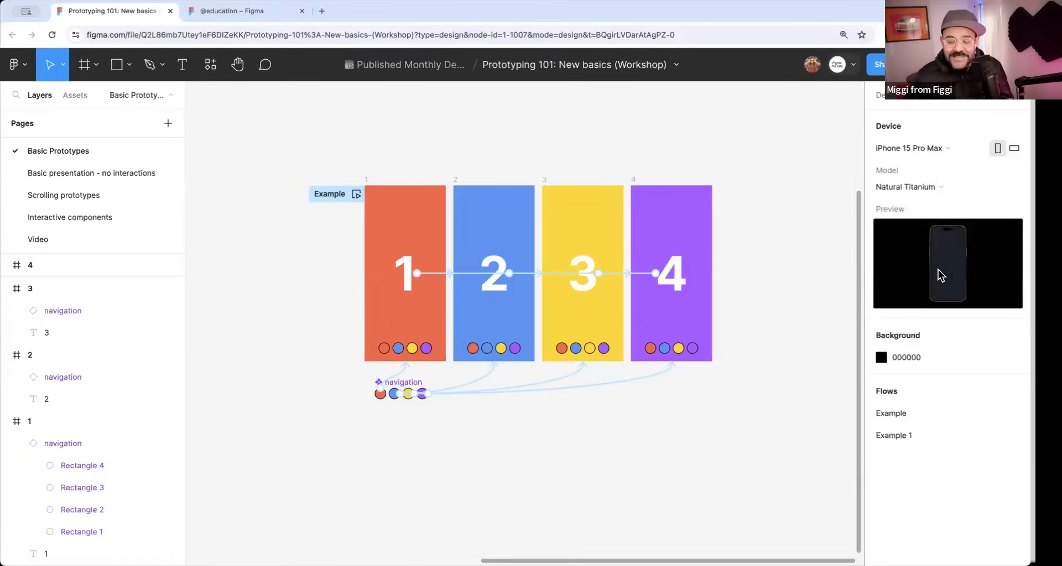
Set the prototype background colour to red E22B2B.
left_click(881, 358)
left_click_drag(839, 292, 835, 225)
left_click(851, 197)
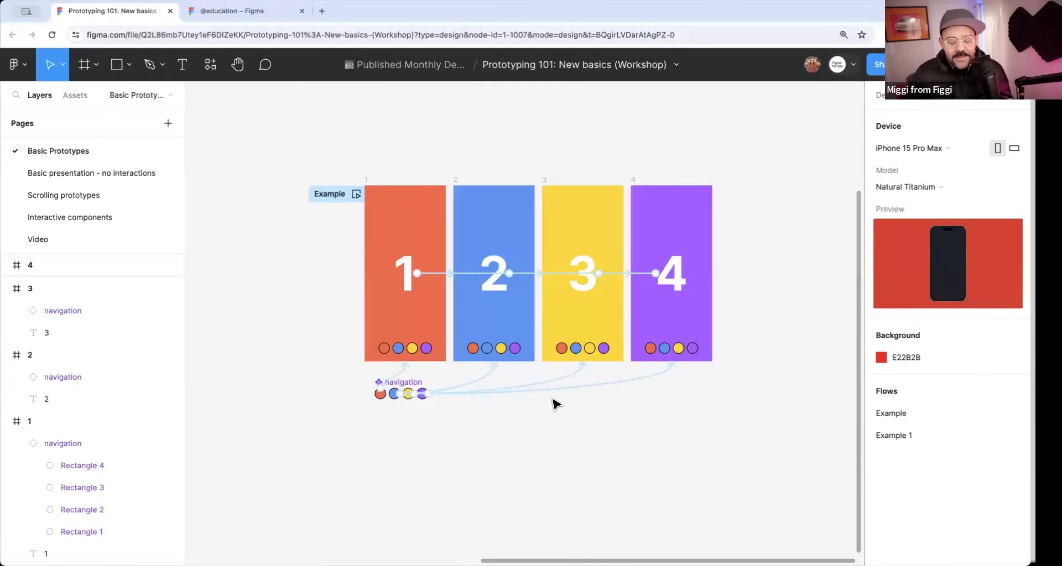
Turn on Animate matching layers for the tap interactions of the navigation component's four circles, and deselect them.
scroll(554, 404, "up", 3)
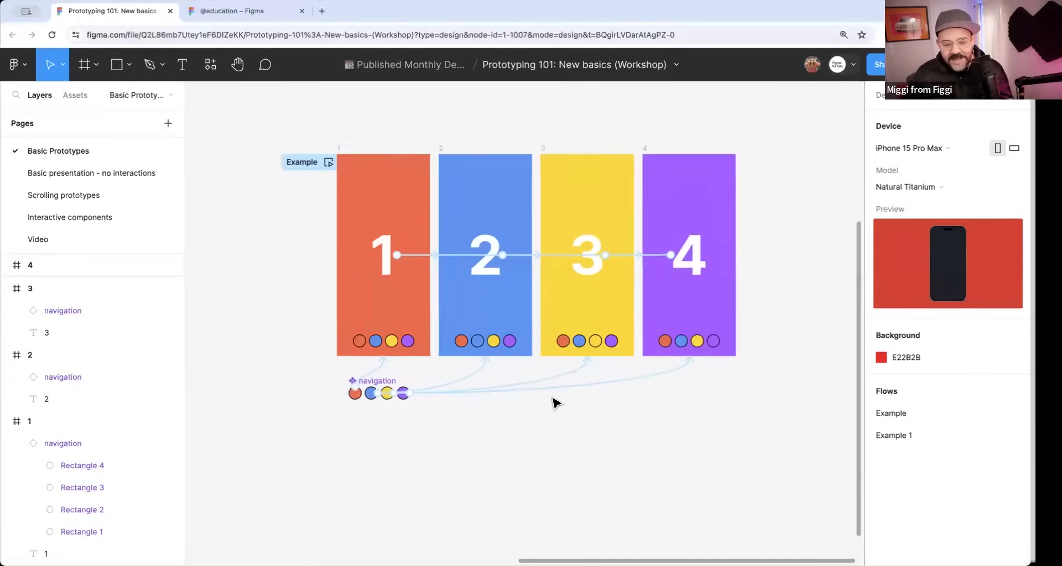
left_click(365, 376)
left_click(689, 376)
left_click_drag(610, 416, 615, 115)
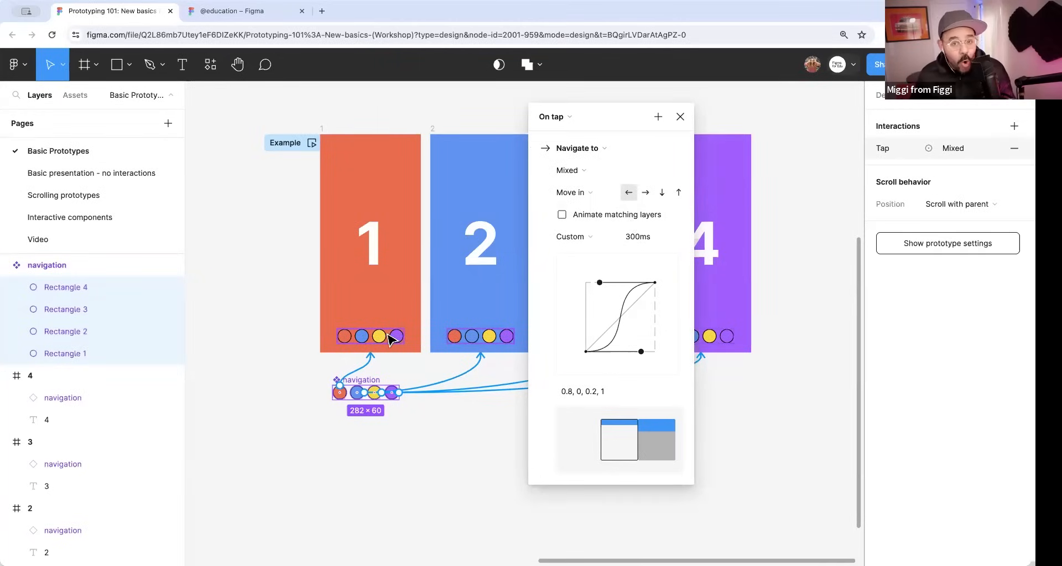
left_click(575, 215)
left_click(680, 117)
left_click(275, 228)
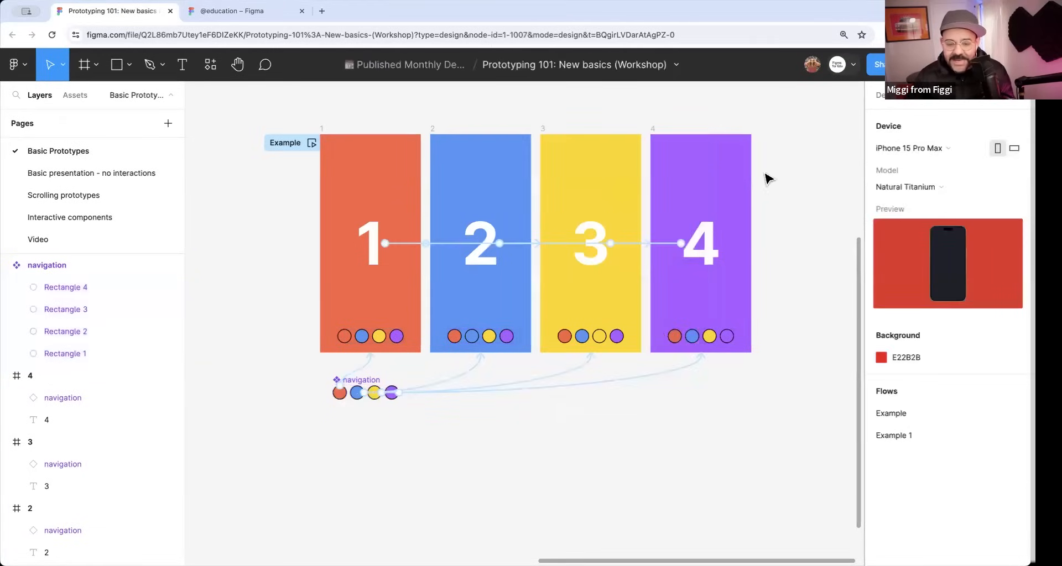
Turn on Animate matching layers for the tap interactions linking the numbers 1, 2 and 3 to their following frames, and deselect them.
scroll(429, 252, "up", 3)
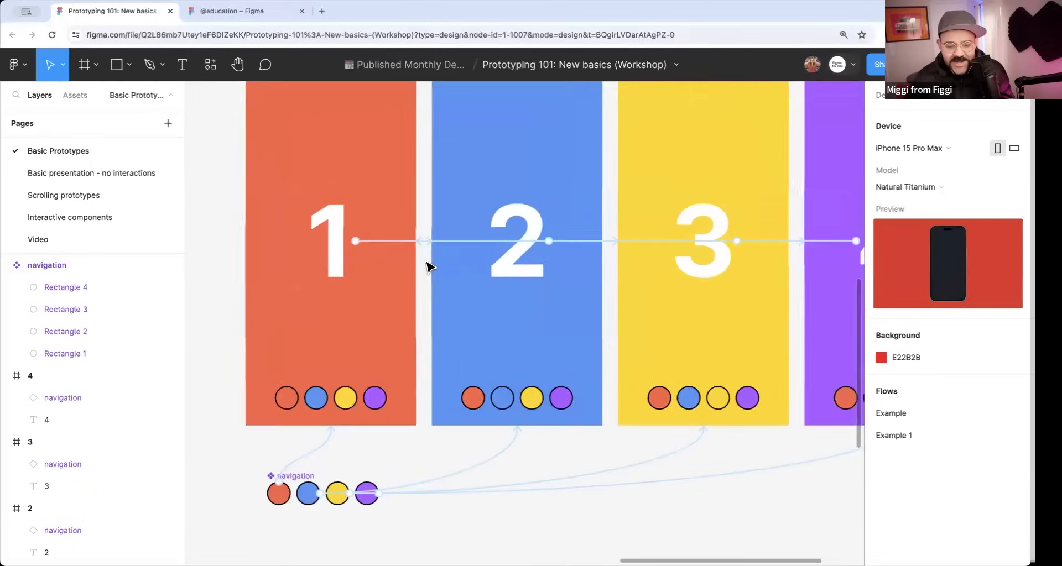
left_click(430, 239)
left_click(425, 188)
scroll(440, 233, "down", 2)
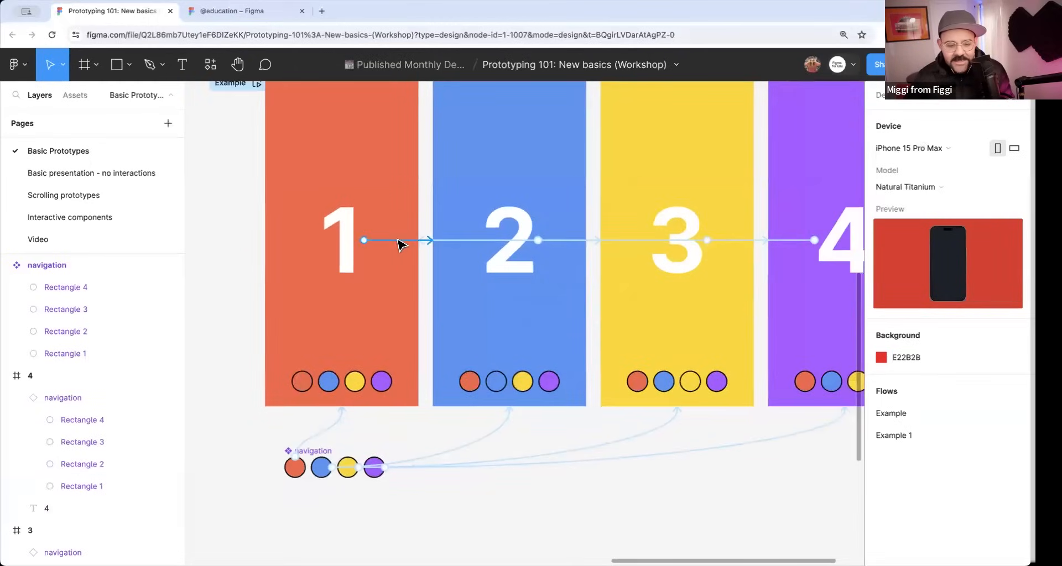
left_click(400, 241)
left_click(556, 242, "shift")
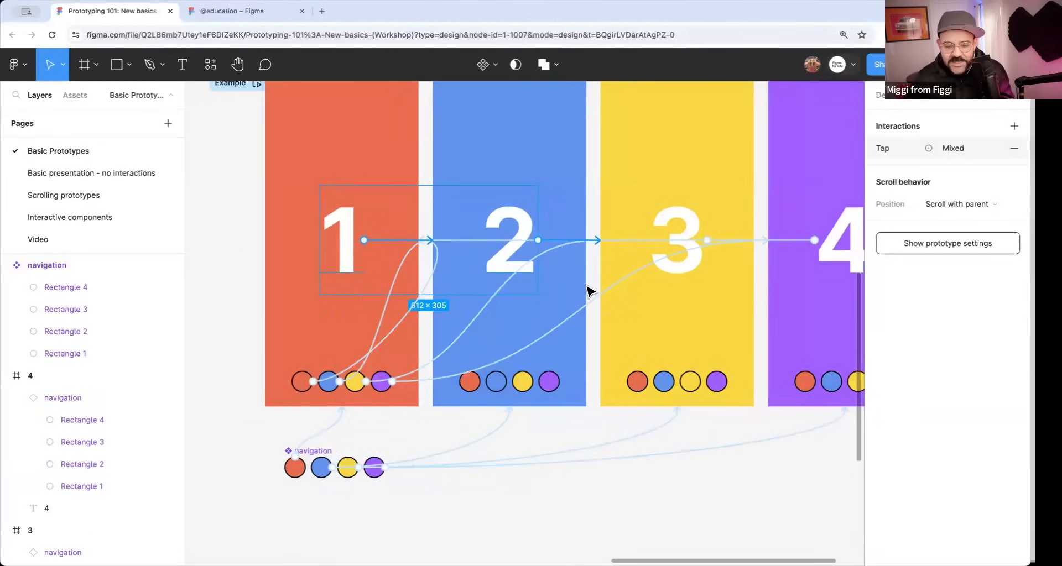
left_click(732, 241, "shift")
left_click_drag(772, 267, 564, 123)
left_click(625, 268)
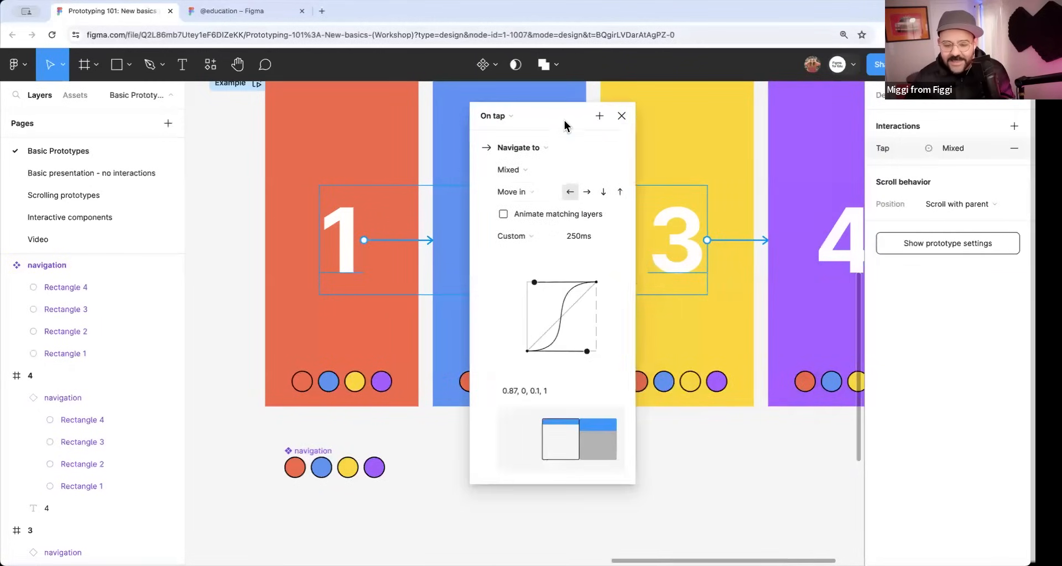
left_click(503, 215)
left_click(622, 116)
left_click(563, 444)
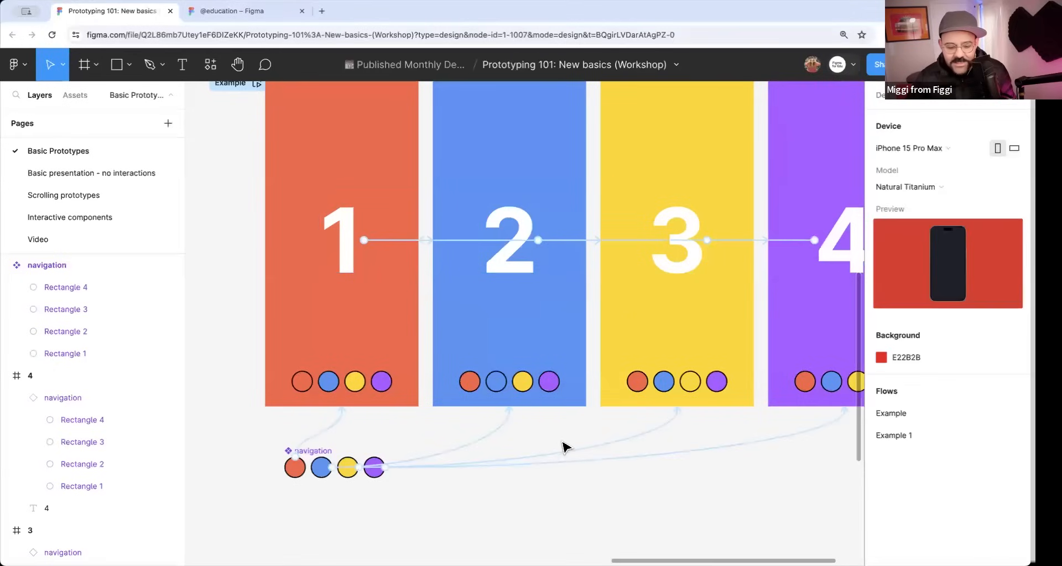
Preview the Example flow inline, try the navigation circles, and close the preview.
left_click_drag(292, 429, 725, 459)
scroll(573, 409, "down", 3)
key("Escape")
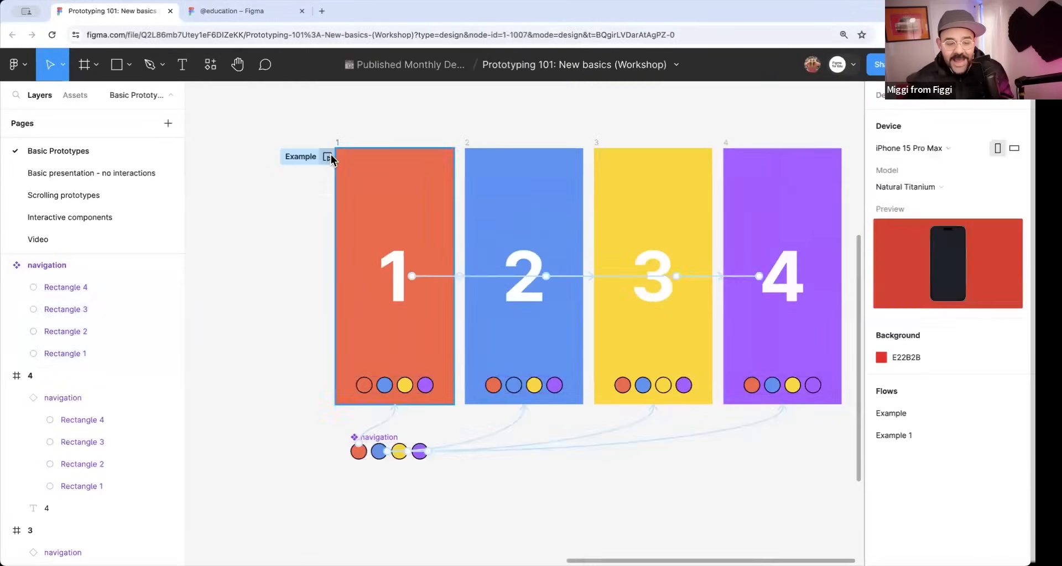
left_click(328, 157)
left_click(321, 518)
left_click(288, 512)
left_click(259, 518)
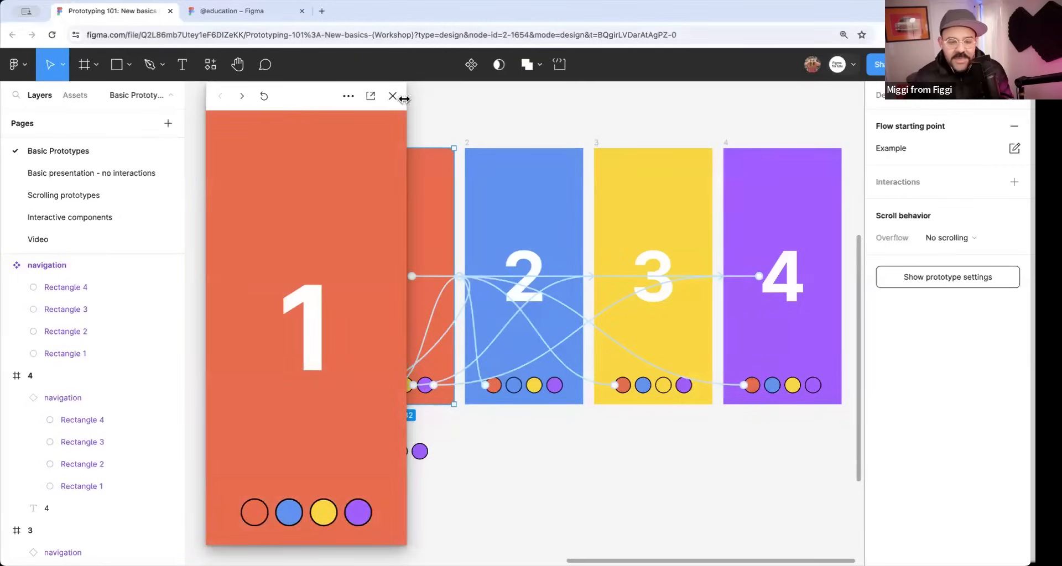
left_click(392, 96)
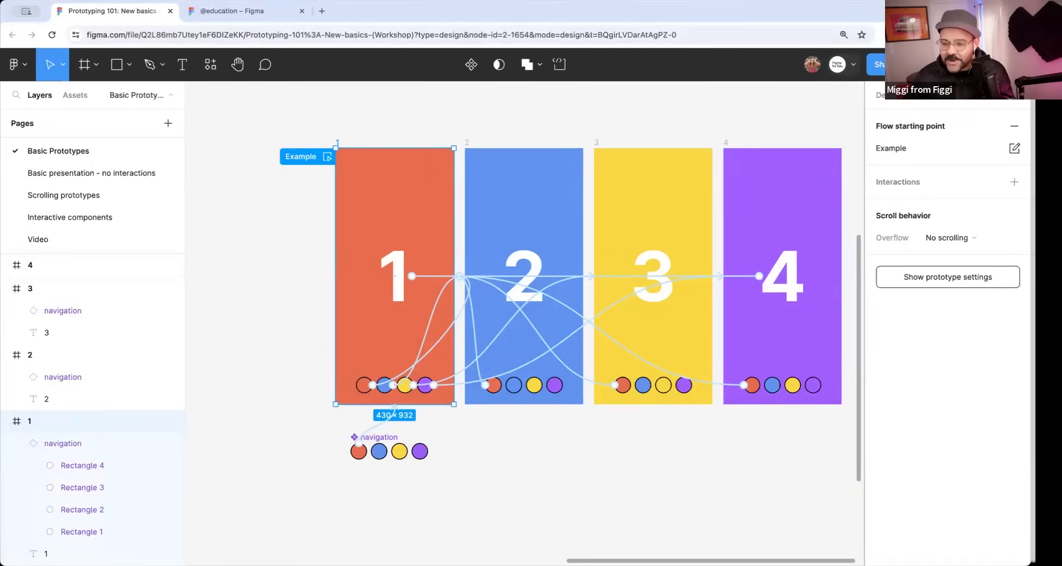
Present the Example flow in its own browser tab, visit frames 2, 3 and 4 with the circles, and close the presentation.
left_click(930, 65)
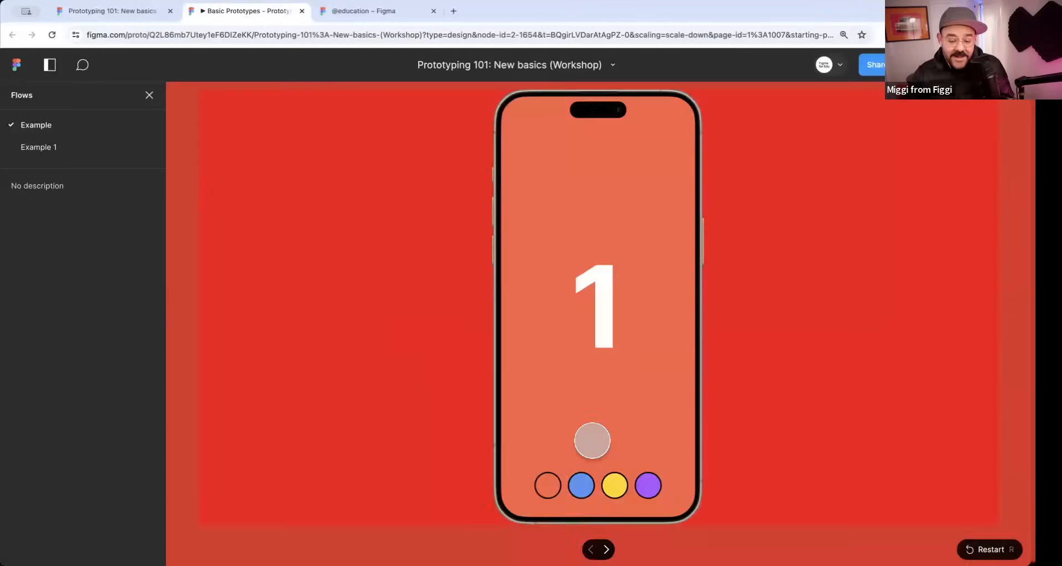
left_click(580, 486)
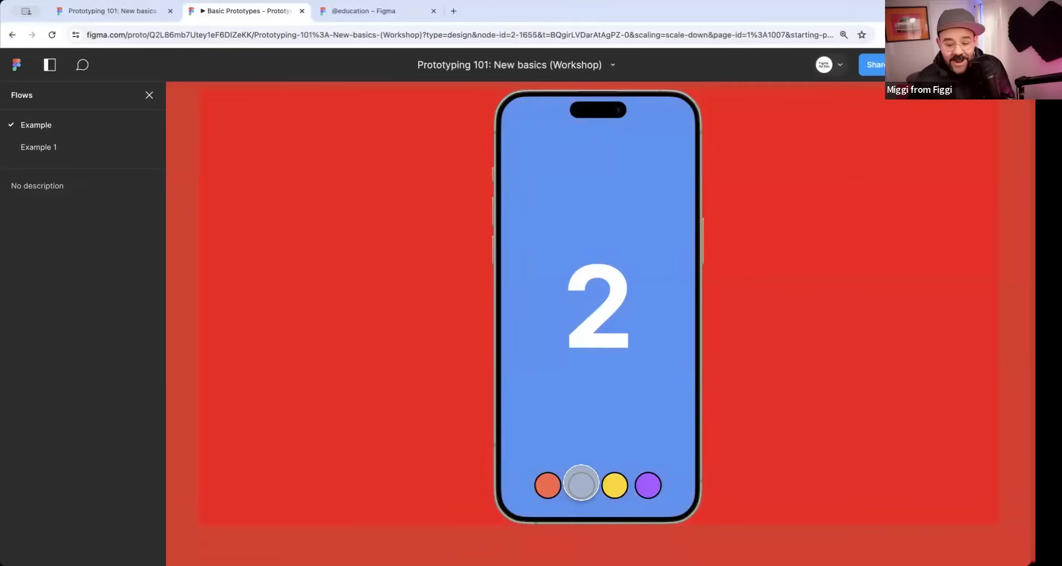
left_click(614, 485)
left_click(648, 487)
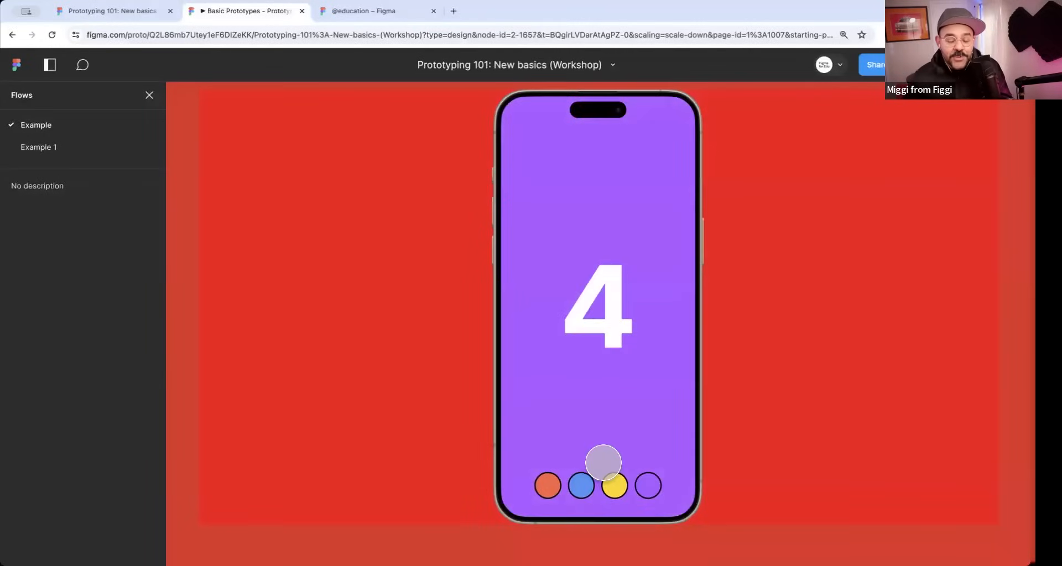
left_click(301, 11)
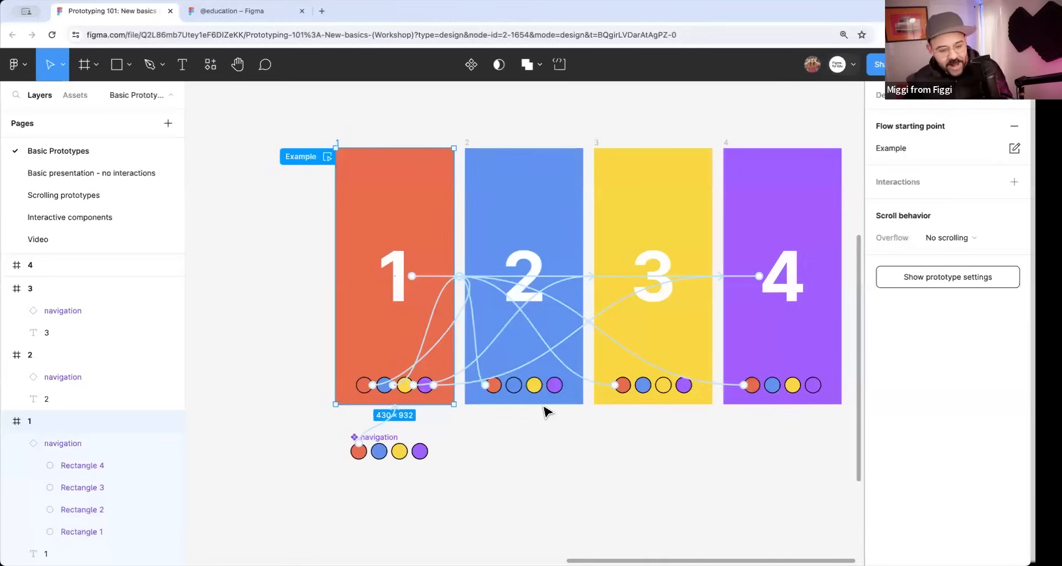
Open the Scrolling prototypes page and bring its Simple Scroll section into view.
scroll(545, 412, "down", 2)
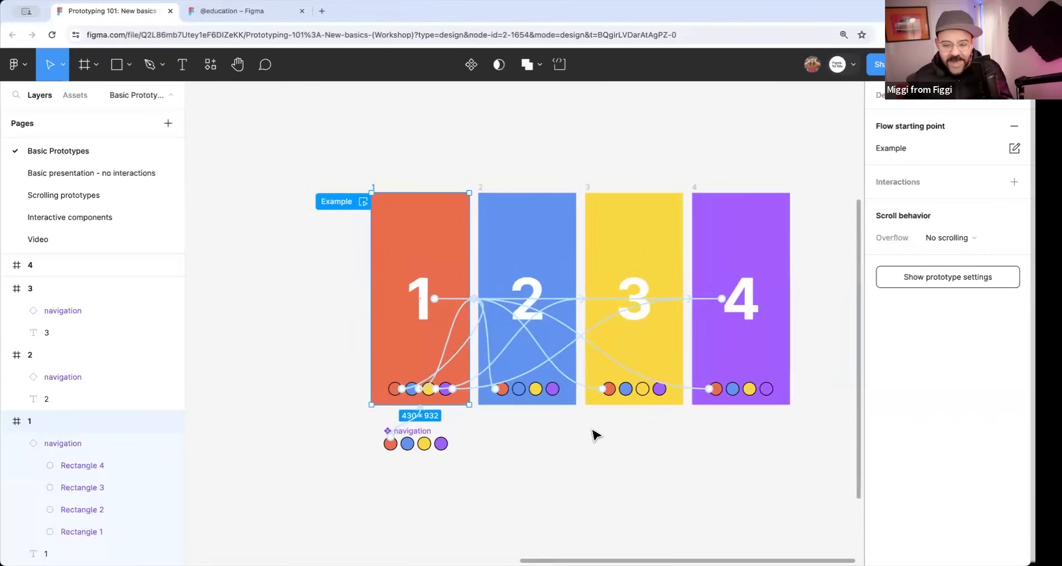
left_click(102, 199)
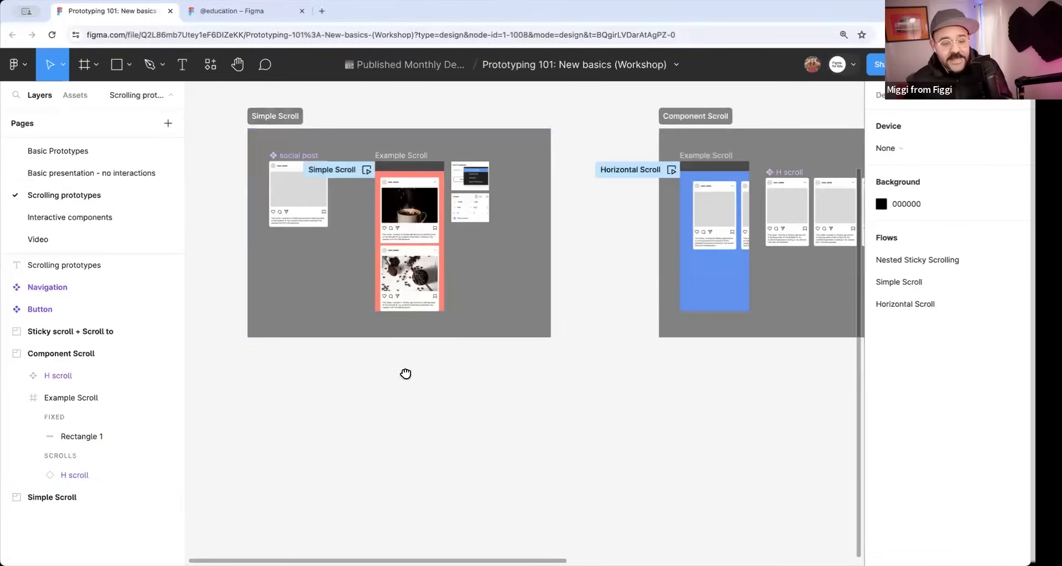
scroll(343, 307, "up", 3)
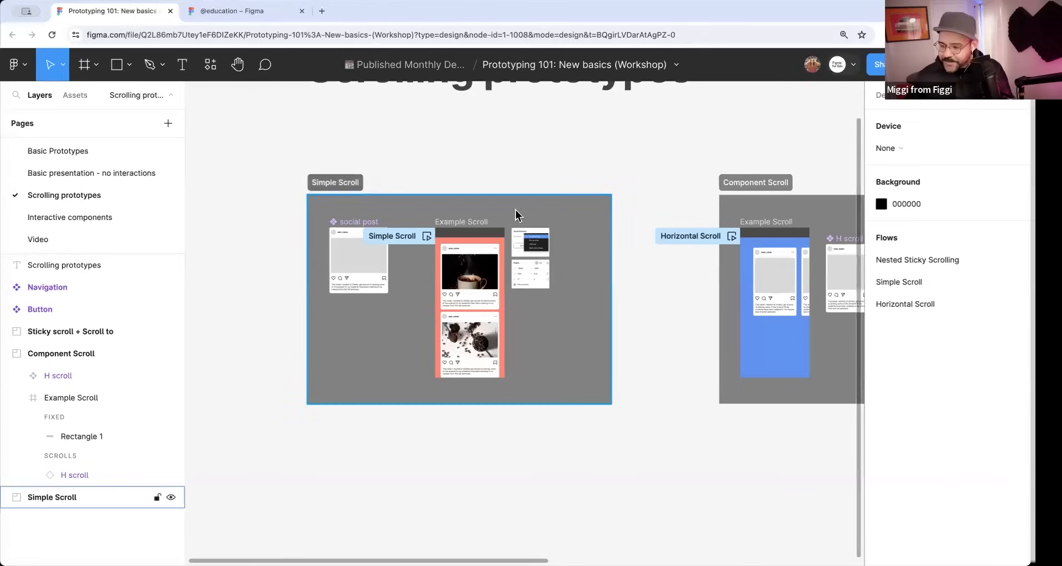
scroll(486, 177, "up", 5)
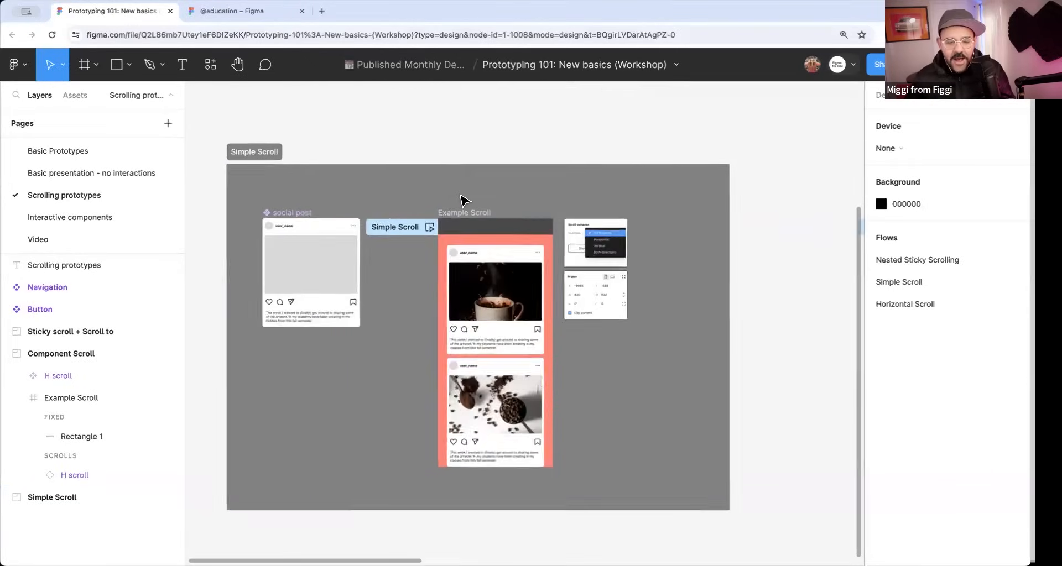
scroll(460, 195, "down", 2)
left_click_drag(449, 202, 456, 176)
scroll(479, 195, "up", 3)
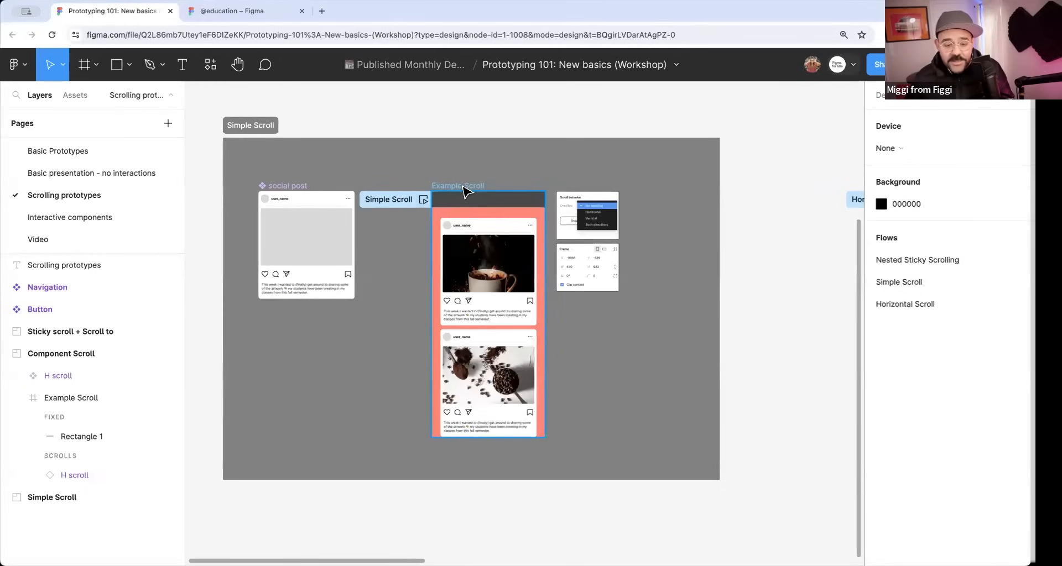
Set the overflow scroll behavior of the Example Scroll frame in the Simple Scroll section to Vertical.
left_click(473, 184)
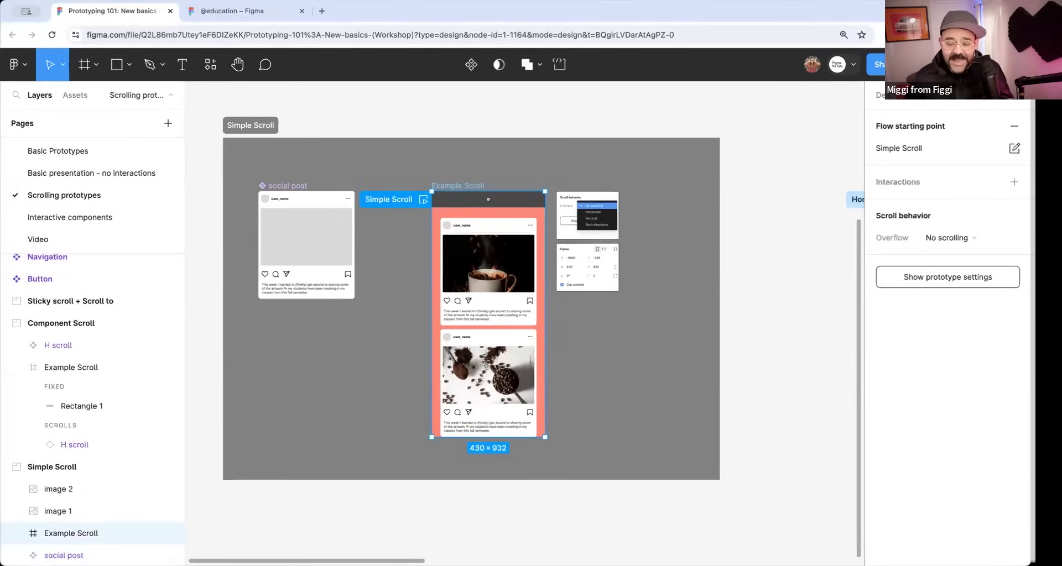
left_click(951, 240)
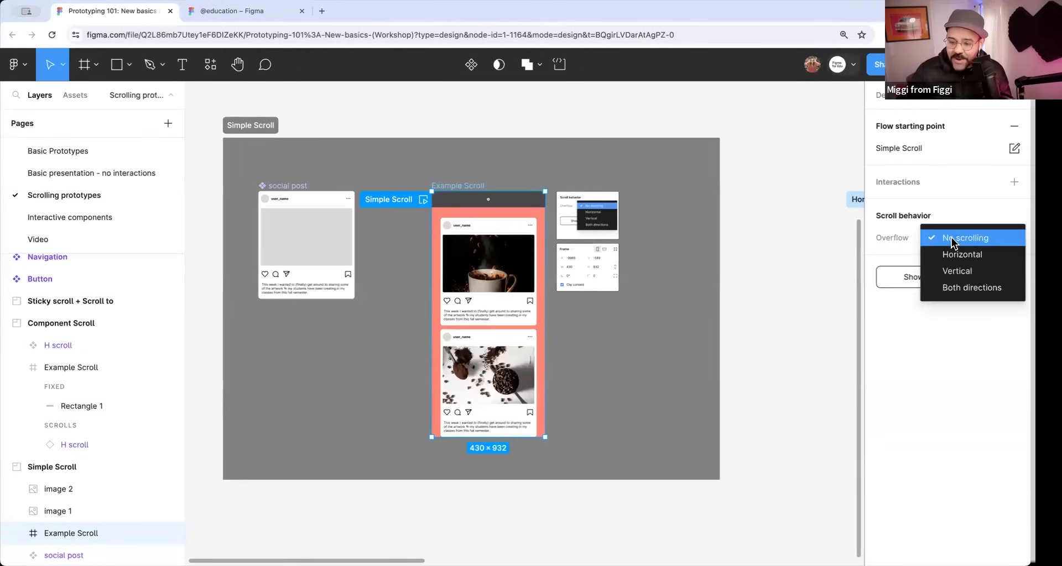
left_click(969, 275)
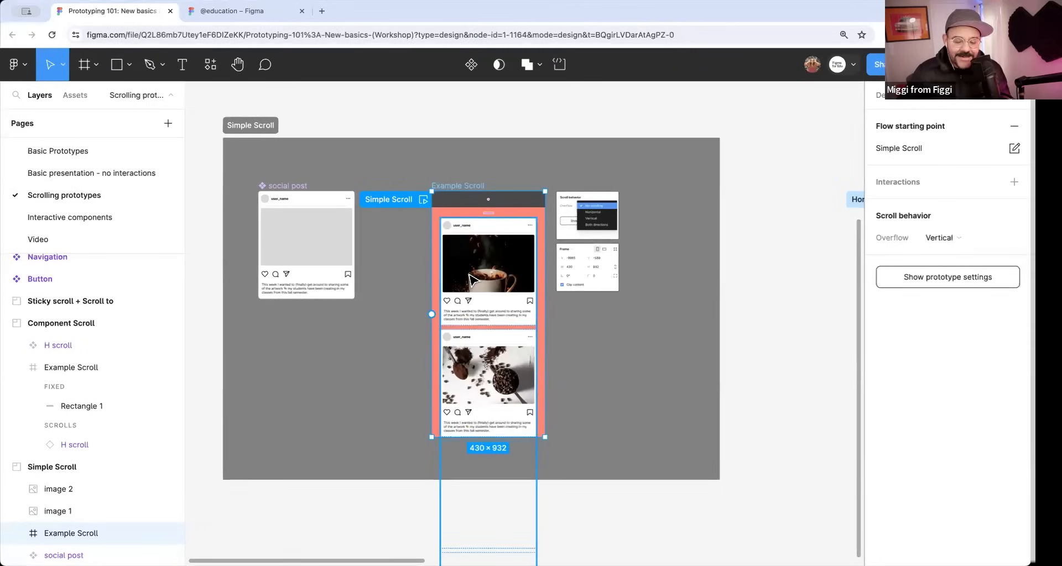
Turn off Clip content for the Example Scroll frame to inspect the overflowing posts, and turn it back on.
left_click(781, 314)
left_click(474, 186)
left_click(881, 95)
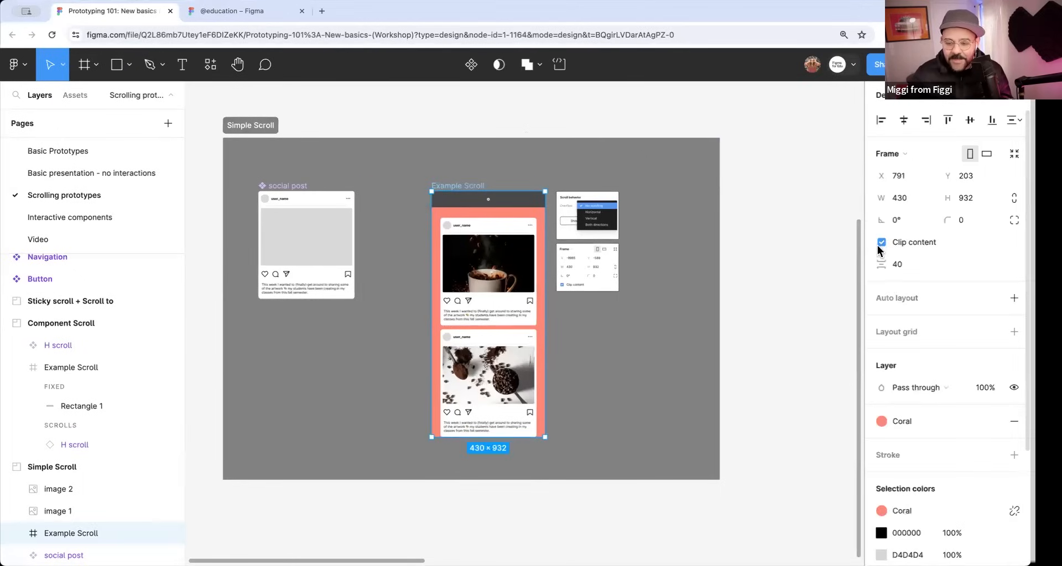
left_click(912, 104)
left_click(882, 95)
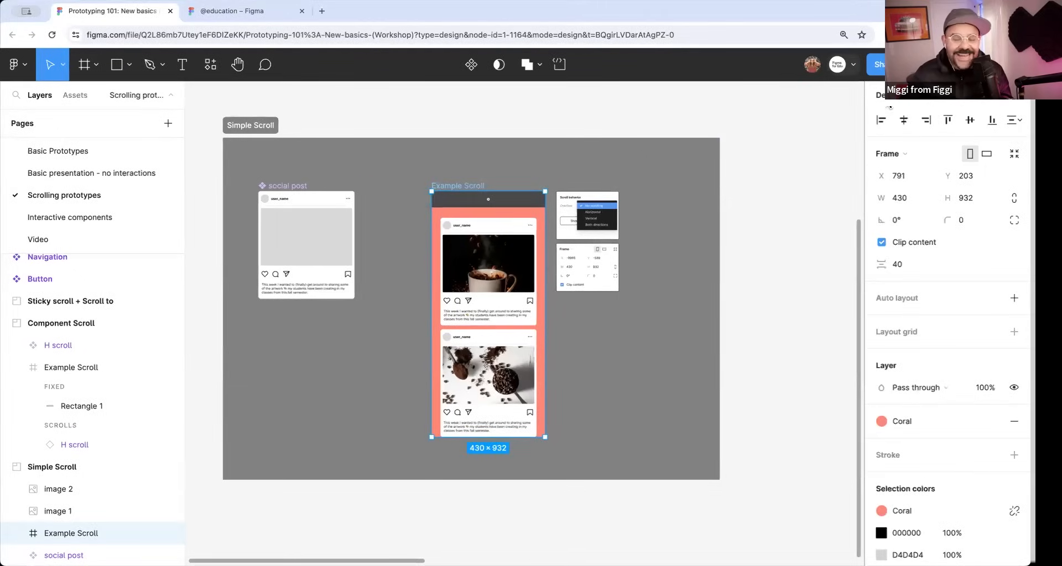
left_click(881, 242)
scroll(737, 316, "down", 10)
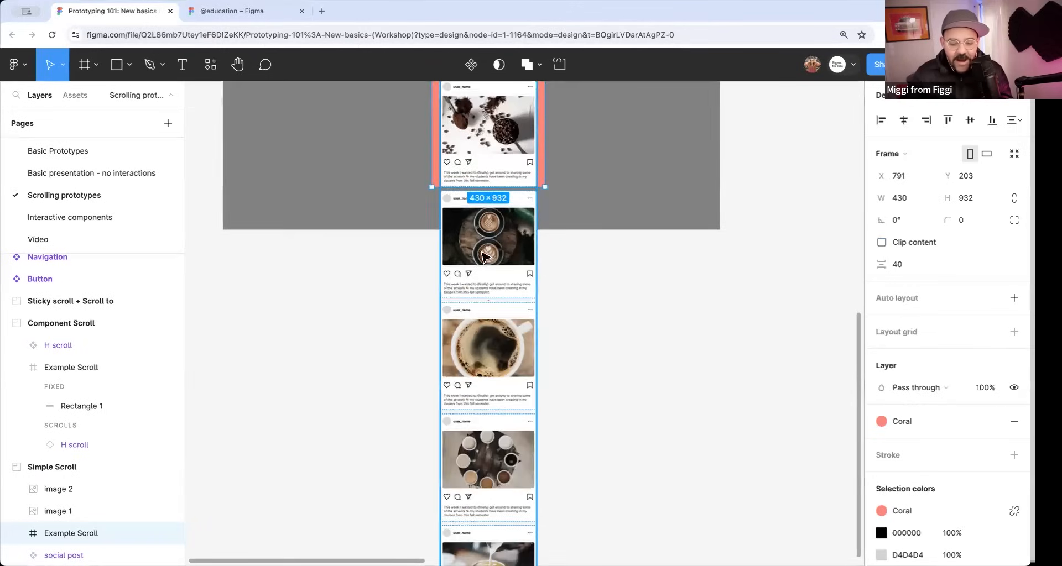
scroll(489, 265, "up", 5)
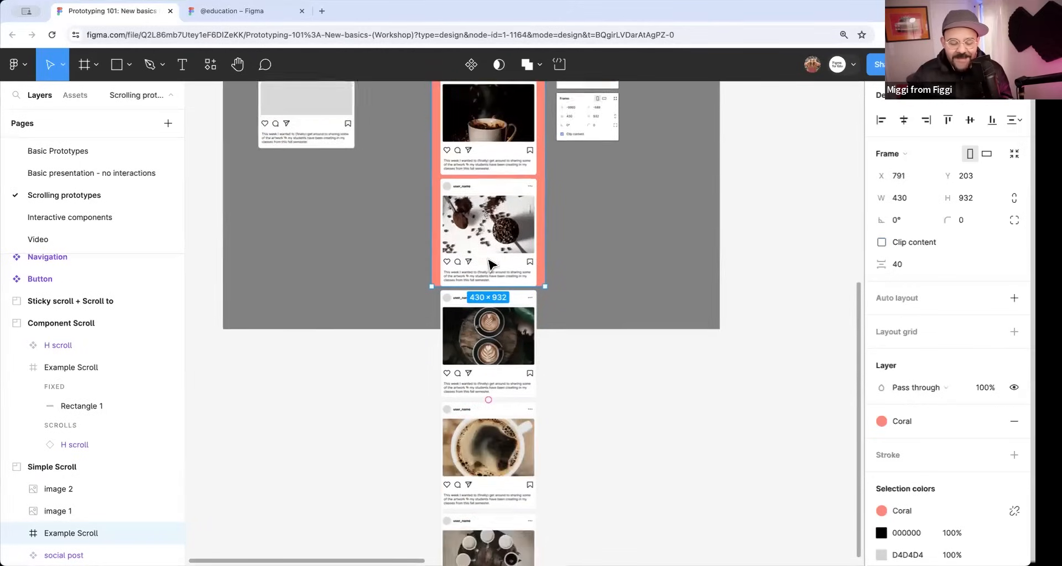
scroll(490, 265, "up", 5)
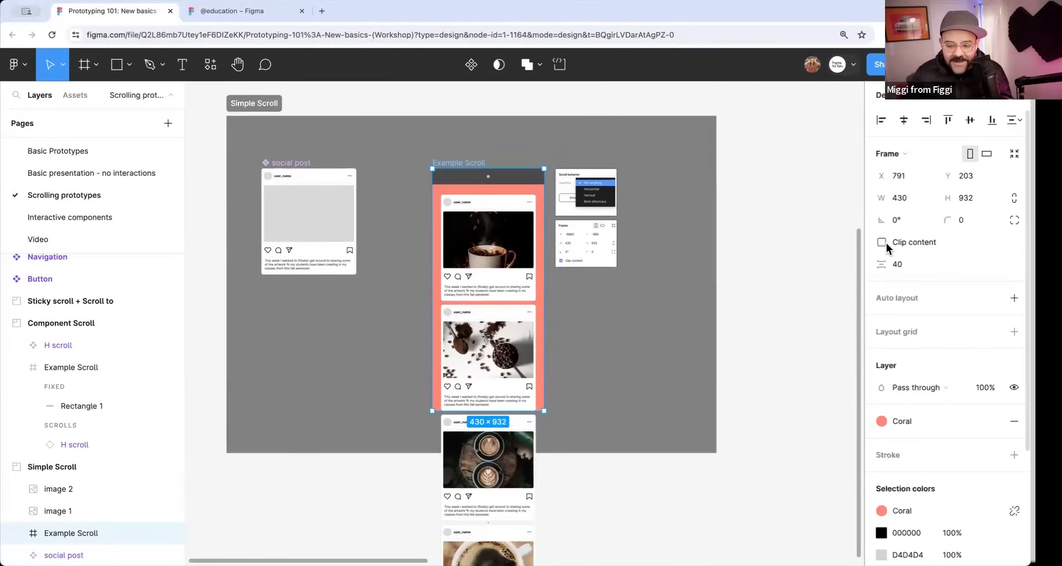
left_click(881, 243)
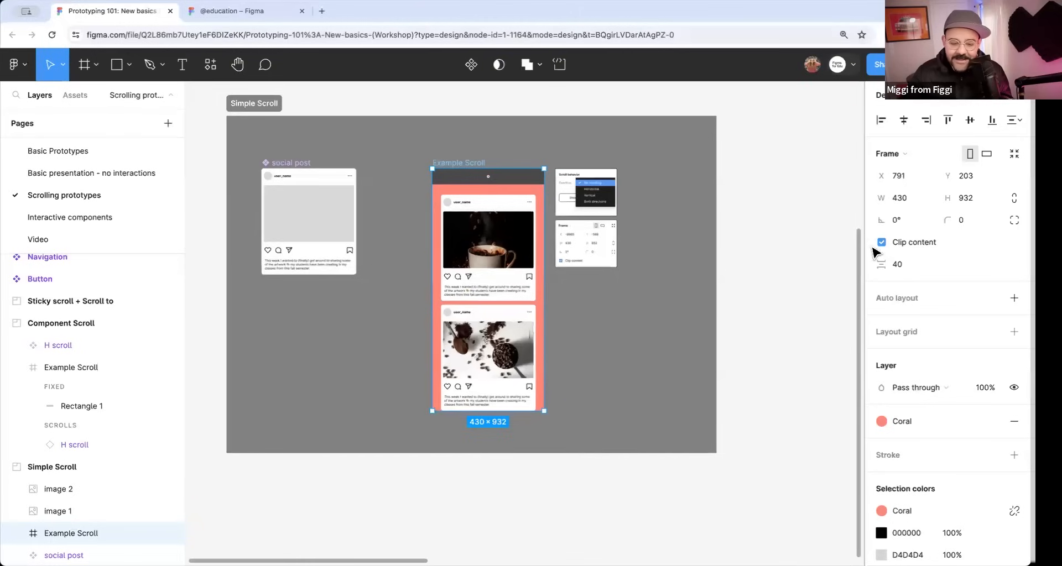
Select the auto layout frame of posts inside Example Scroll and examine how far it extends beyond its parent.
left_click(469, 253)
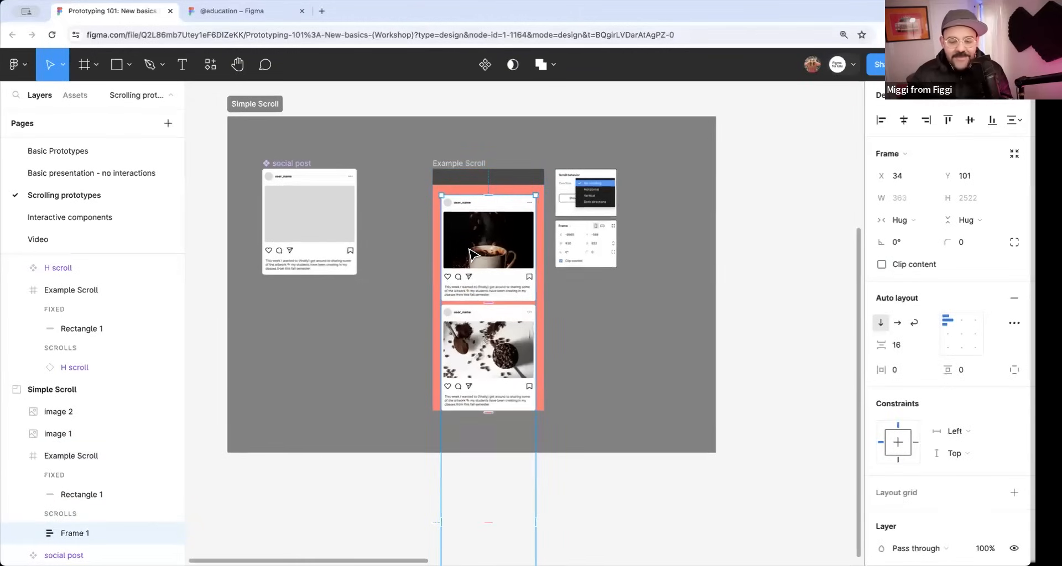
scroll(491, 250, "down", 1)
scroll(489, 225, "down", 2)
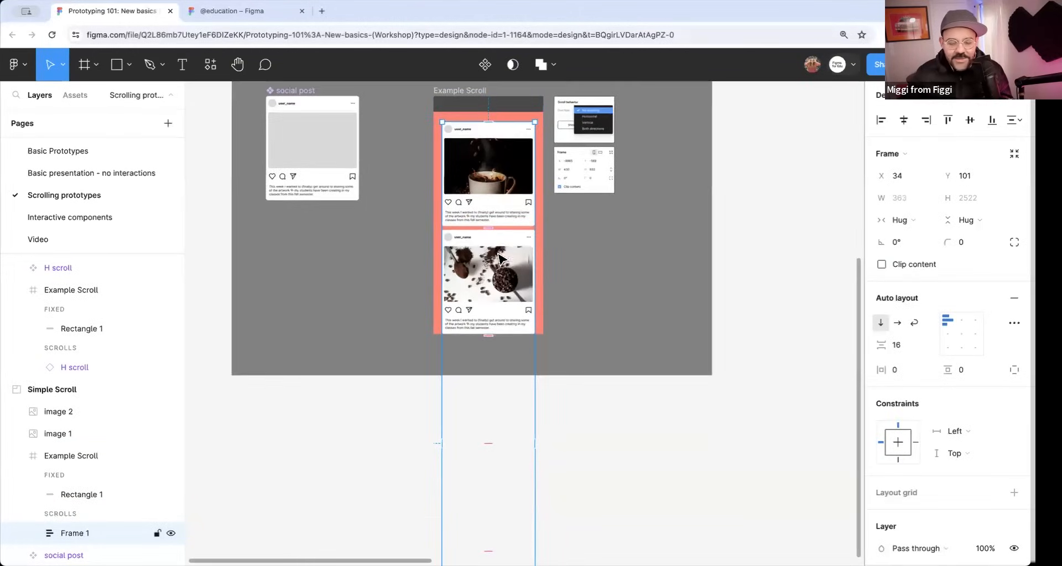
scroll(533, 388, "up", 2)
scroll(533, 382, "up", 1)
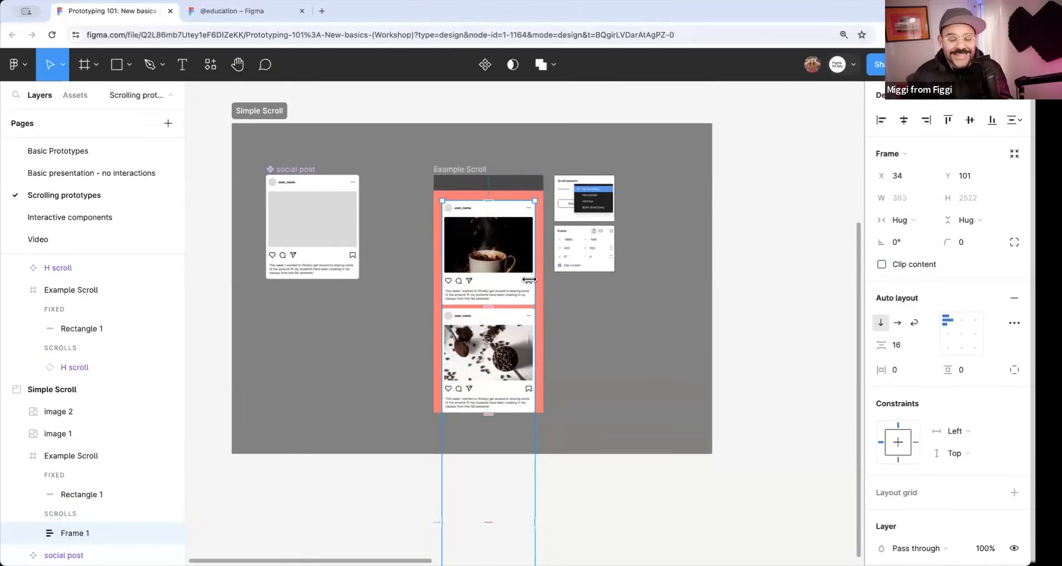
Check the Example Scroll frame's overflow setting, preview the Simple Scroll flow inline, and scroll through its posts.
left_click(476, 178)
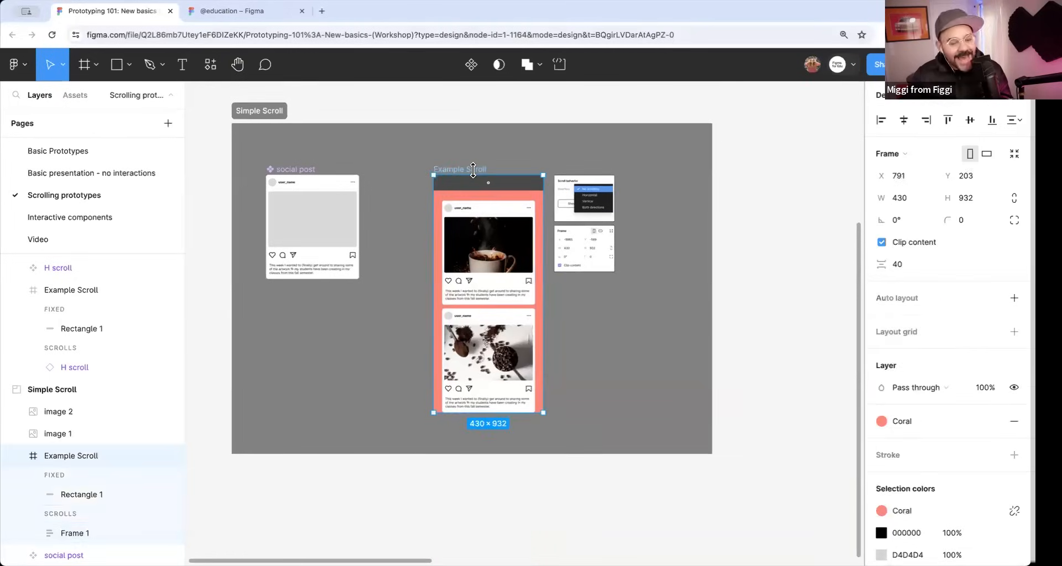
left_click(921, 105)
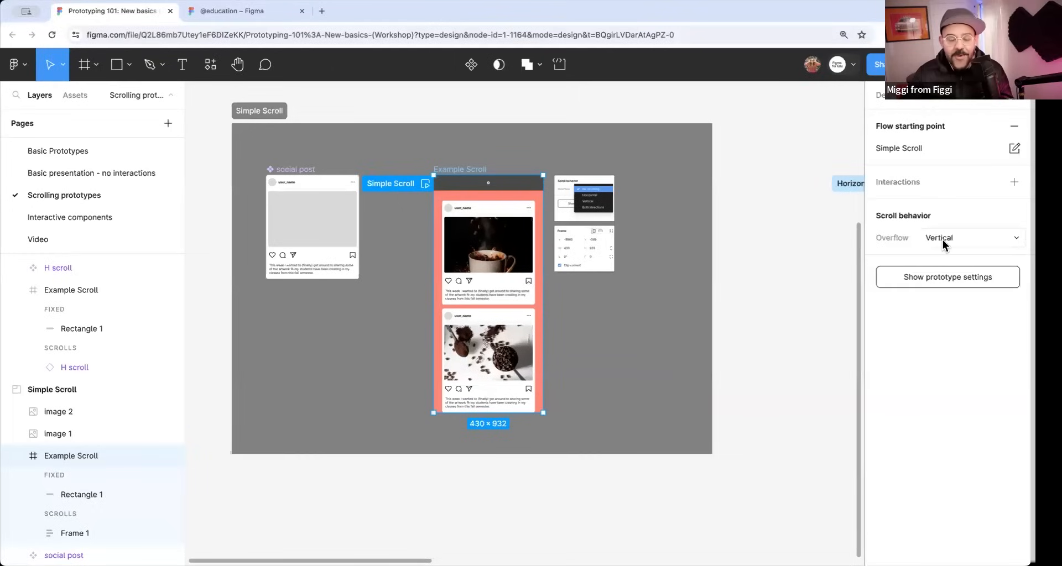
left_click(424, 184)
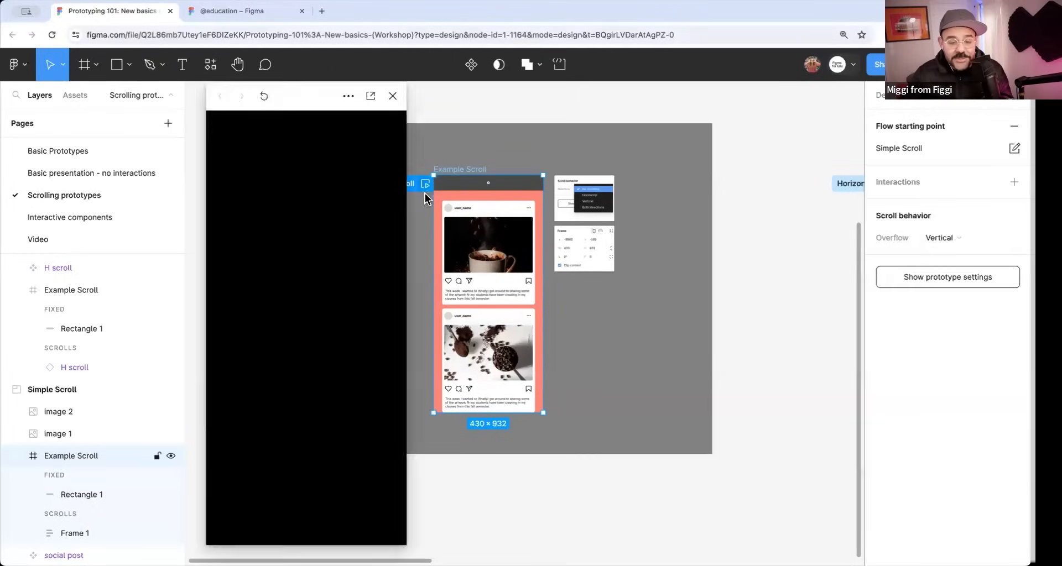
scroll(319, 387, "down", 10)
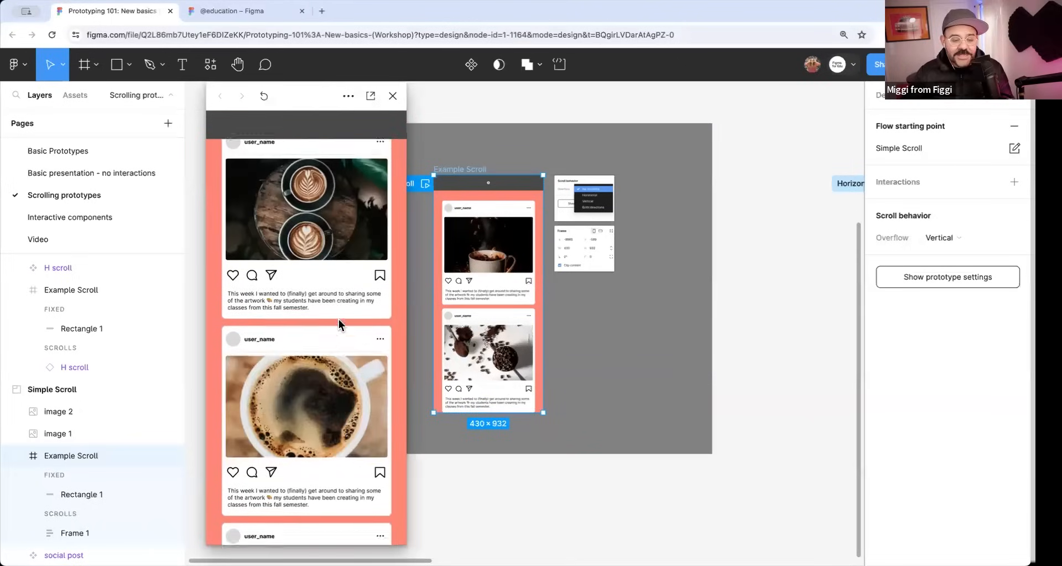
scroll(343, 343, "down", 4)
scroll(311, 332, "up", 10)
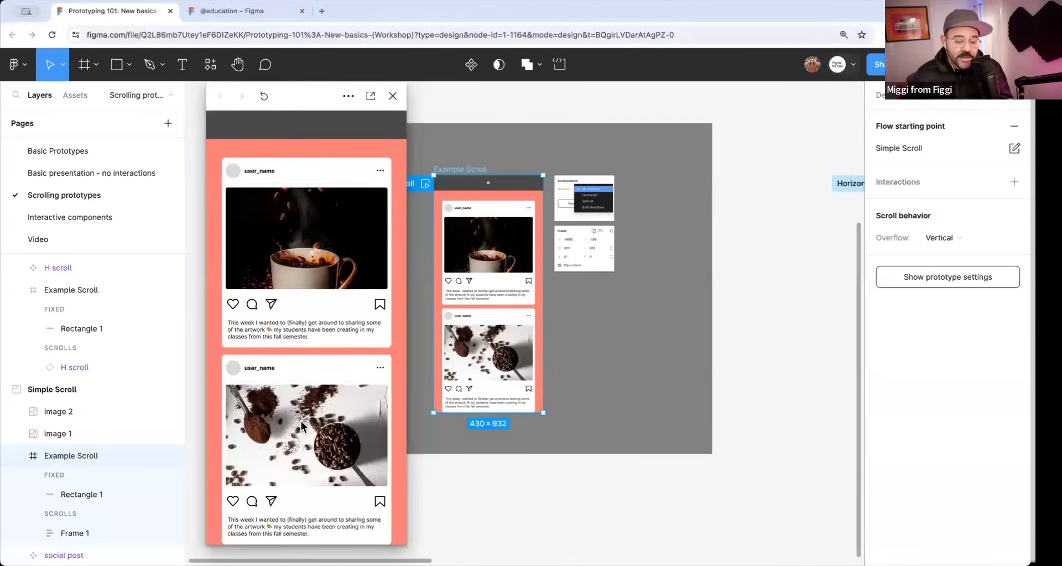
scroll(320, 332, "down", 5)
scroll(321, 360, "up", 3)
scroll(314, 381, "up", 2)
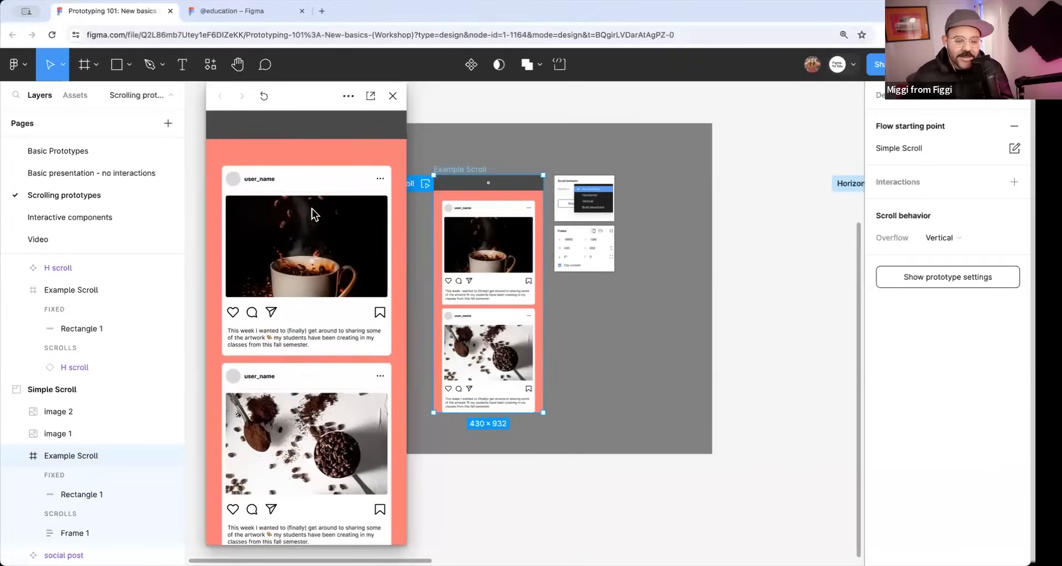
Scroll the posts up and down in the Simple Scroll preview, watch the header bar, and close the preview.
scroll(326, 323, "down", 2)
scroll(335, 332, "up", 3)
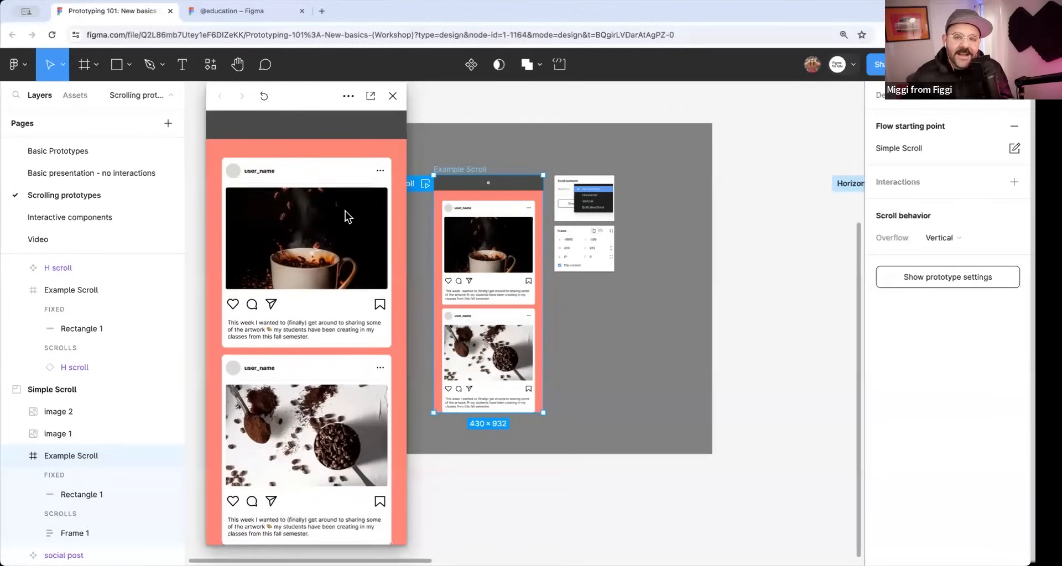
scroll(332, 383, "down", 8)
scroll(336, 280, "down", 6)
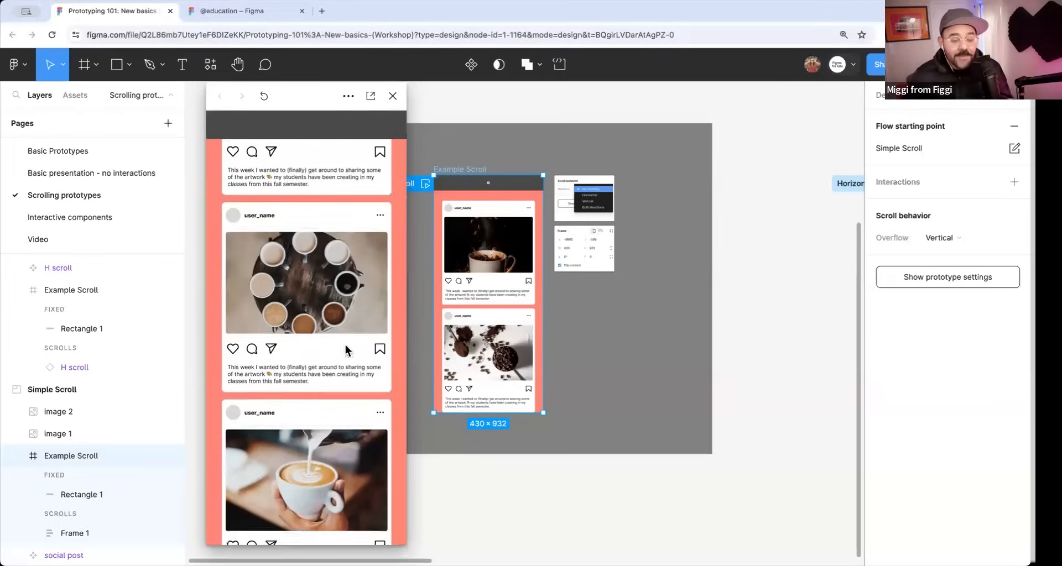
scroll(335, 290, "up", 10)
scroll(331, 332, "up", 5)
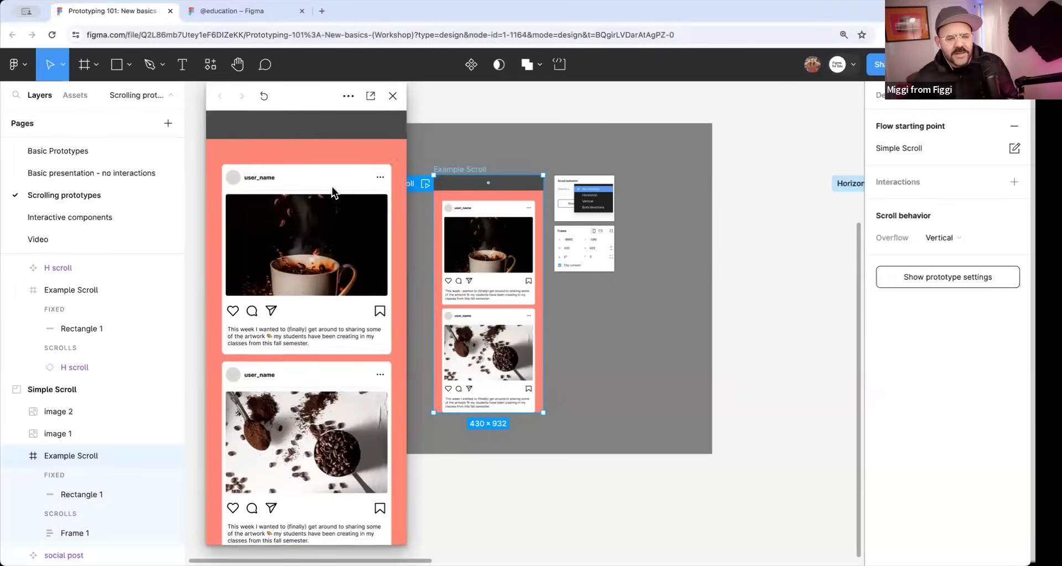
left_click(392, 96)
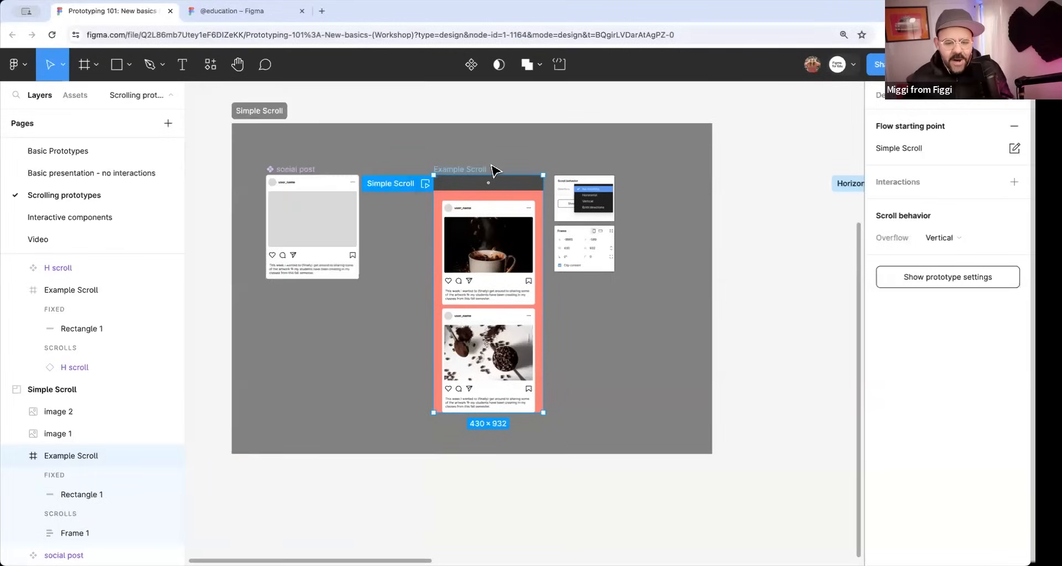
Select the dark header bar in the Example Scroll frame and examine its design properties and prototype scroll behavior.
left_click(521, 161)
scroll(526, 161, "up", 5)
scroll(407, 202, "up", 3)
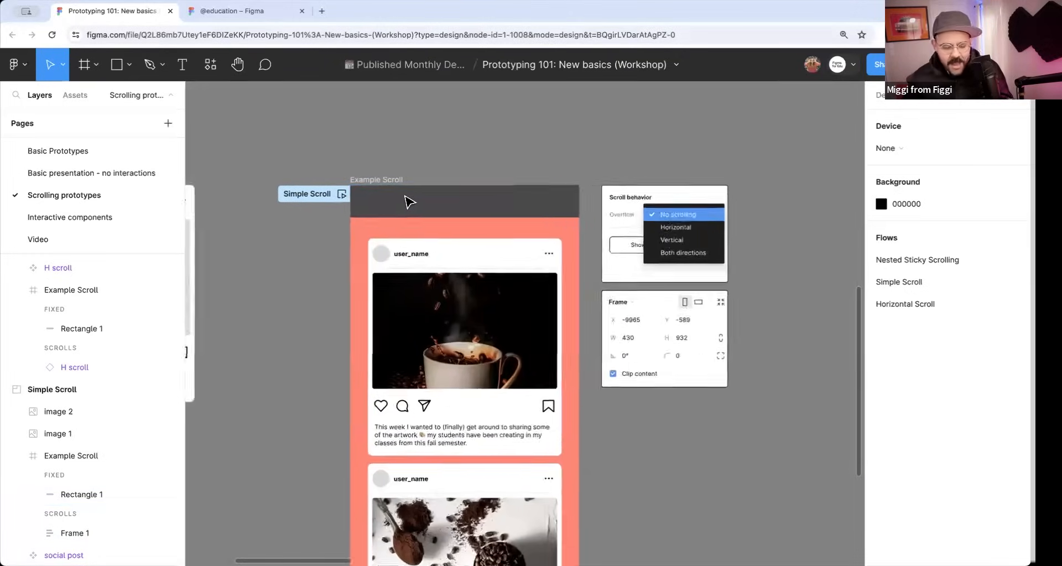
left_click(407, 206)
scroll(410, 205, "down", 3)
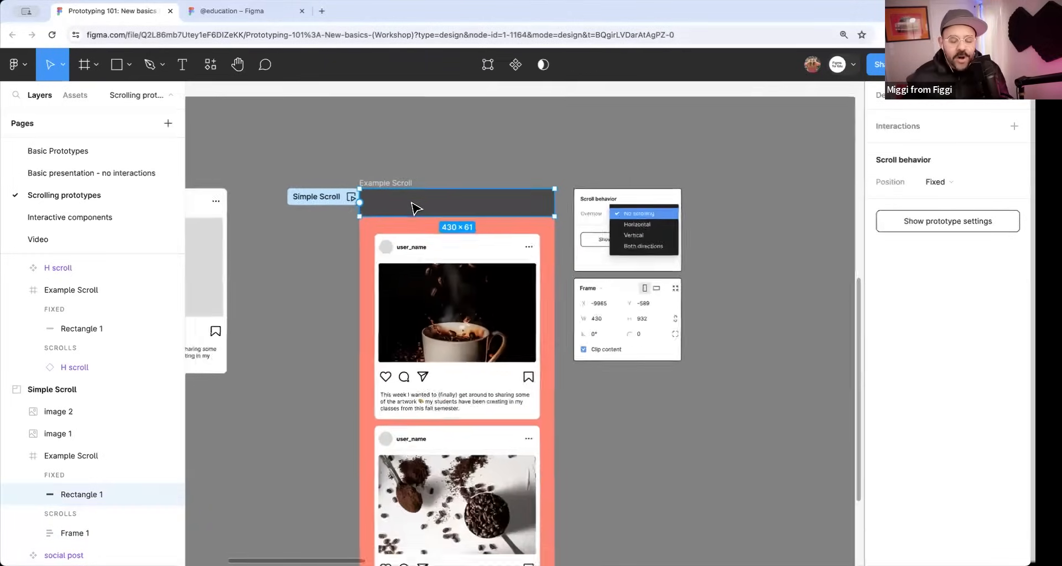
left_click(892, 100)
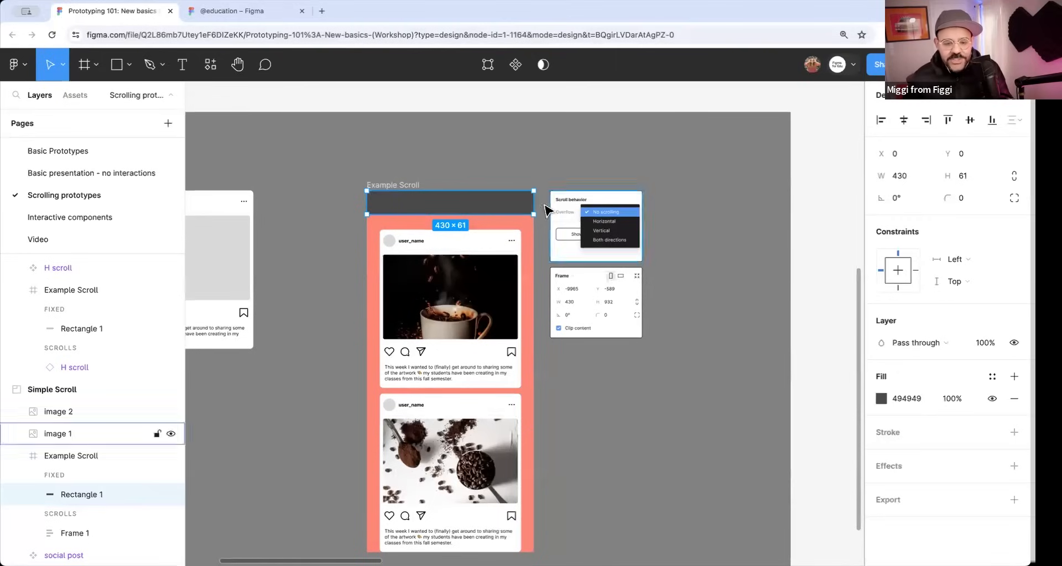
key("shift+e")
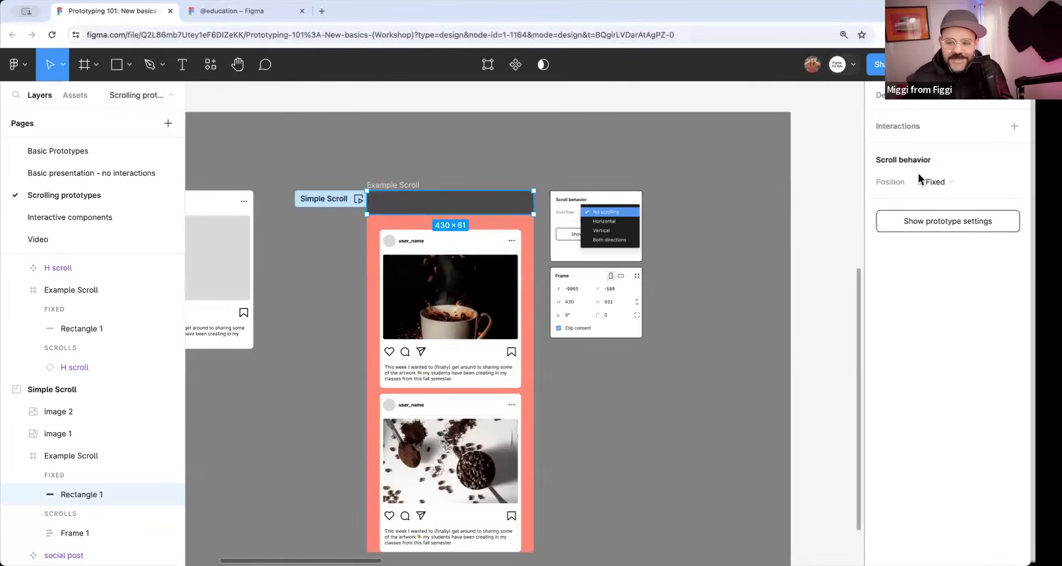
Set the header bar's scroll position to Scroll with parent and test it by scrolling the Simple Scroll preview.
left_click(940, 182)
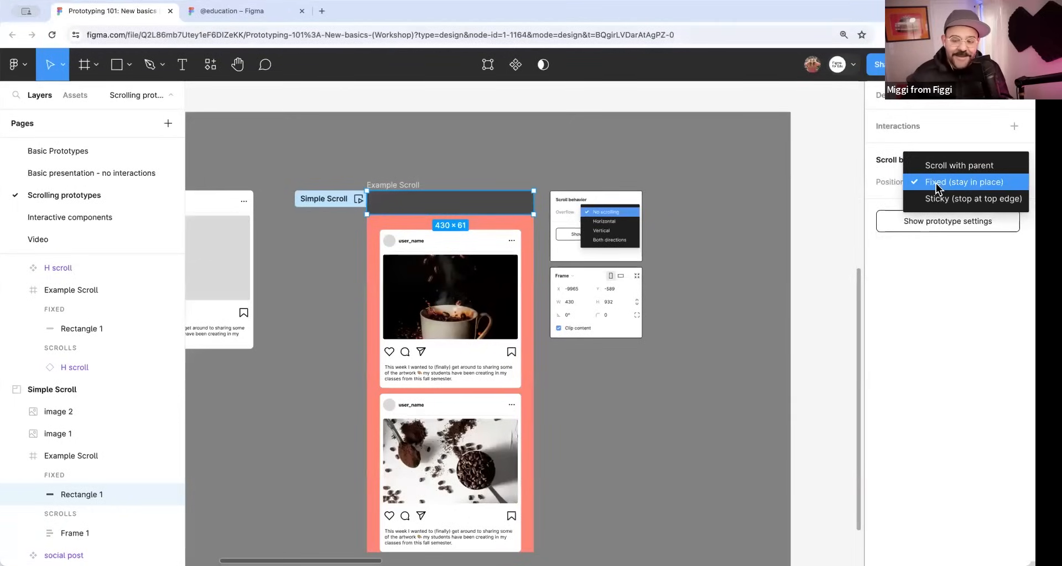
left_click(935, 184)
left_click(937, 184)
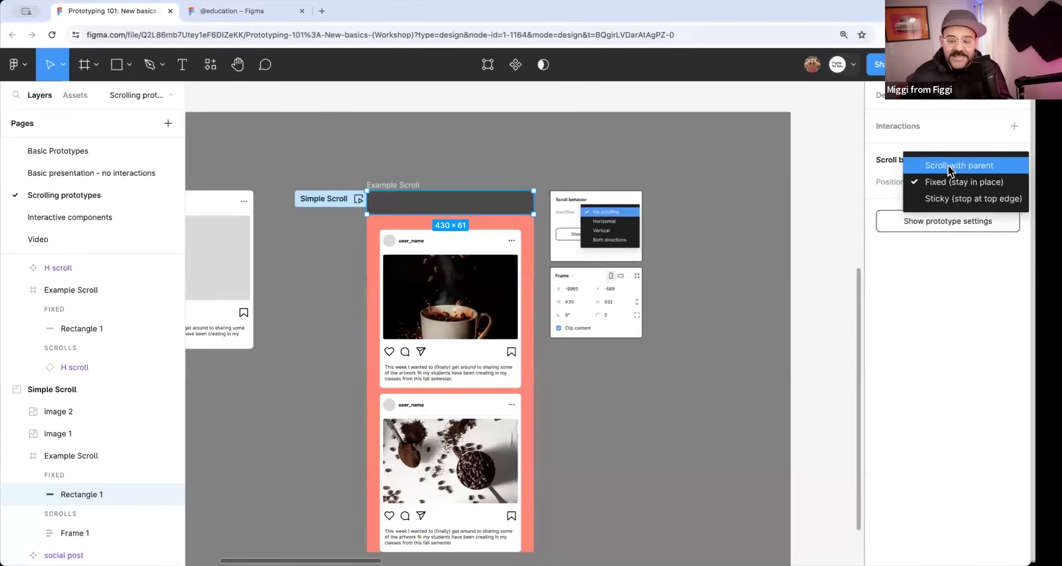
left_click(947, 165)
left_click(355, 199)
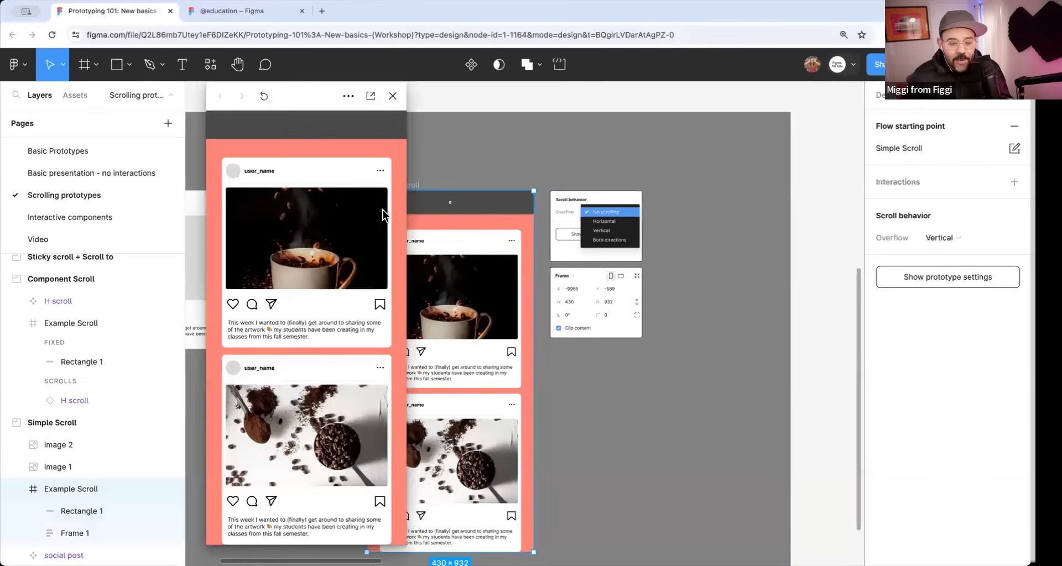
scroll(345, 271, "down", 10)
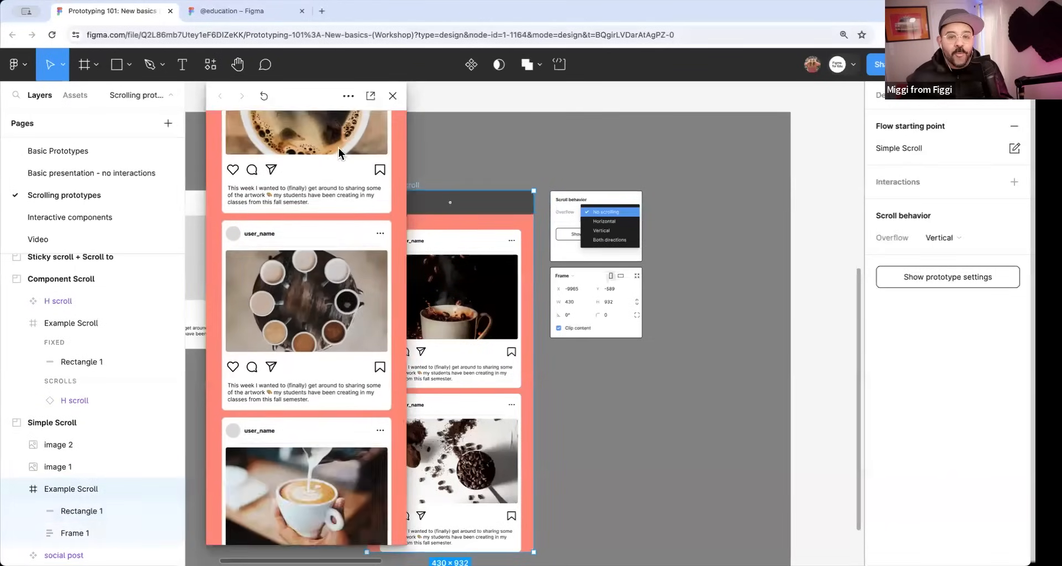
scroll(343, 152, "up", 10)
left_click(392, 95)
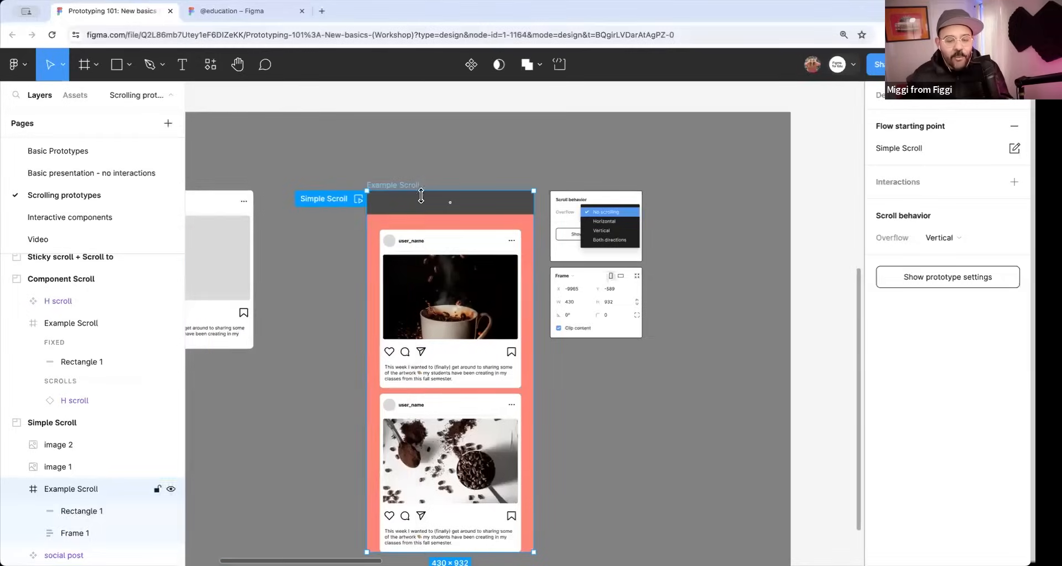
Set the header bar's scroll position to Fixed (stay in place) and preview the Simple Scroll flow again.
left_click(412, 207)
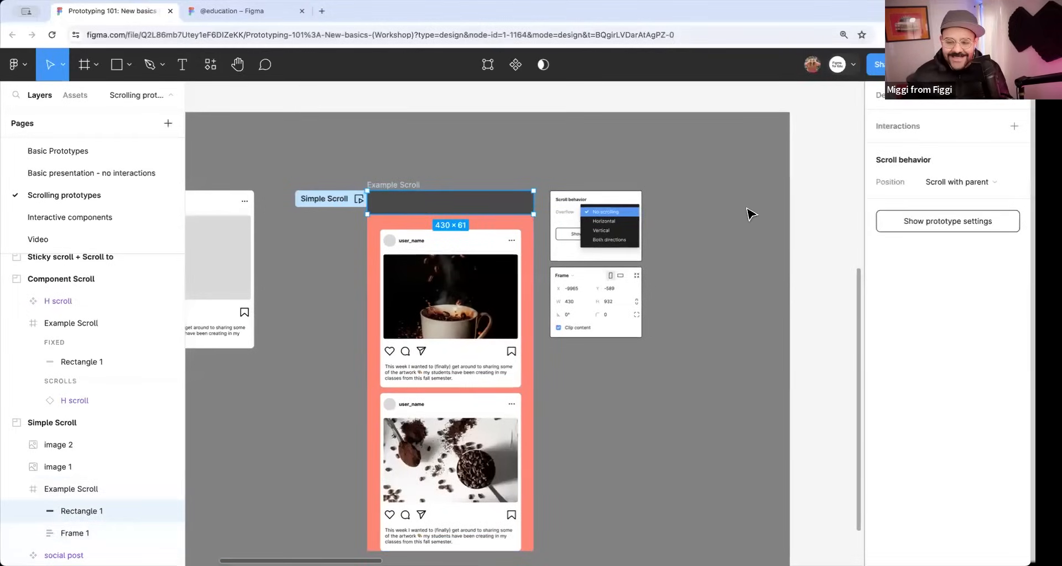
left_click(935, 191)
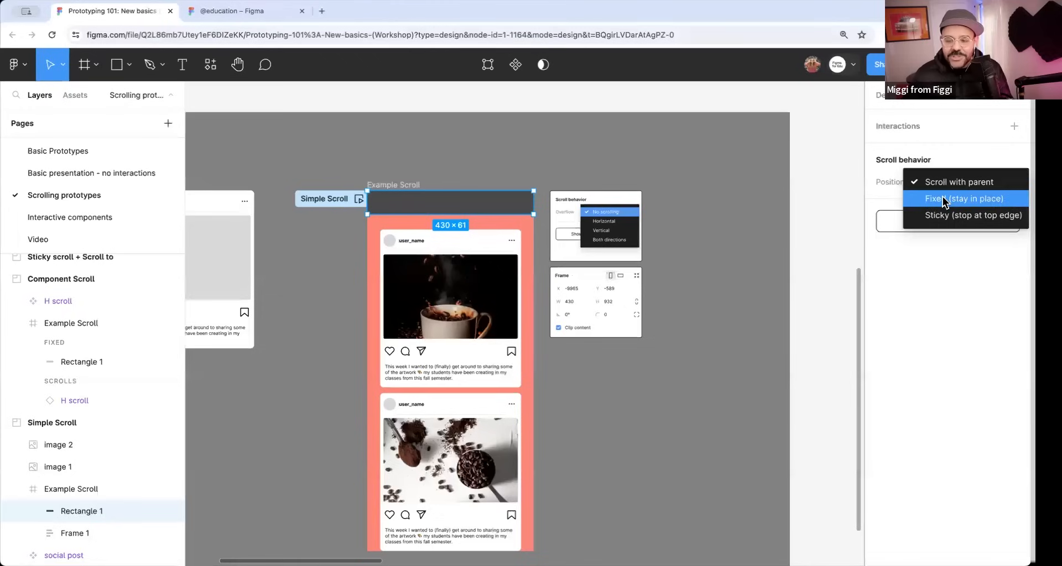
left_click(942, 198)
left_click(358, 199)
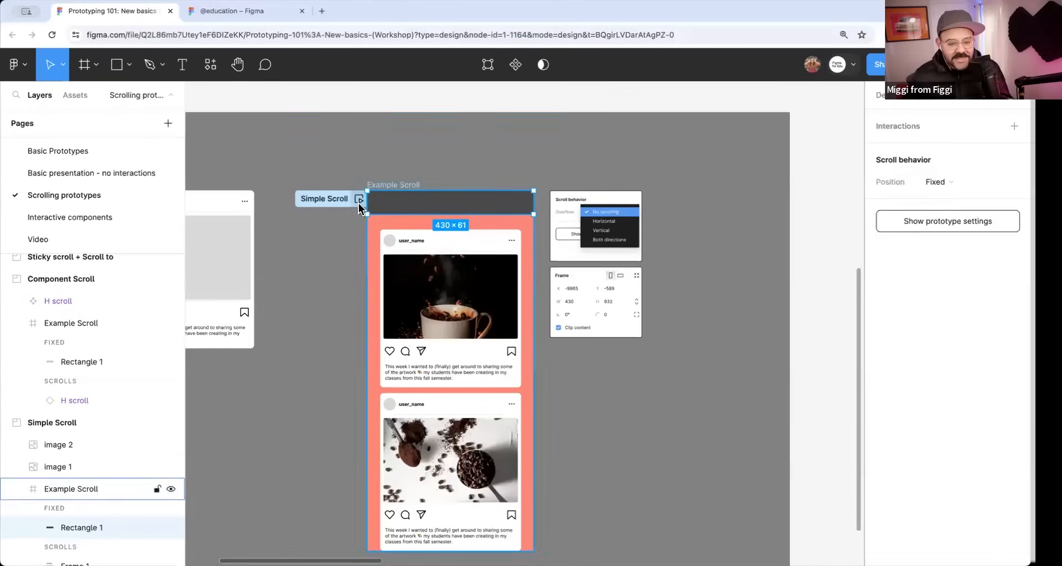
scroll(324, 333, "down", 5)
scroll(324, 333, "down", 10)
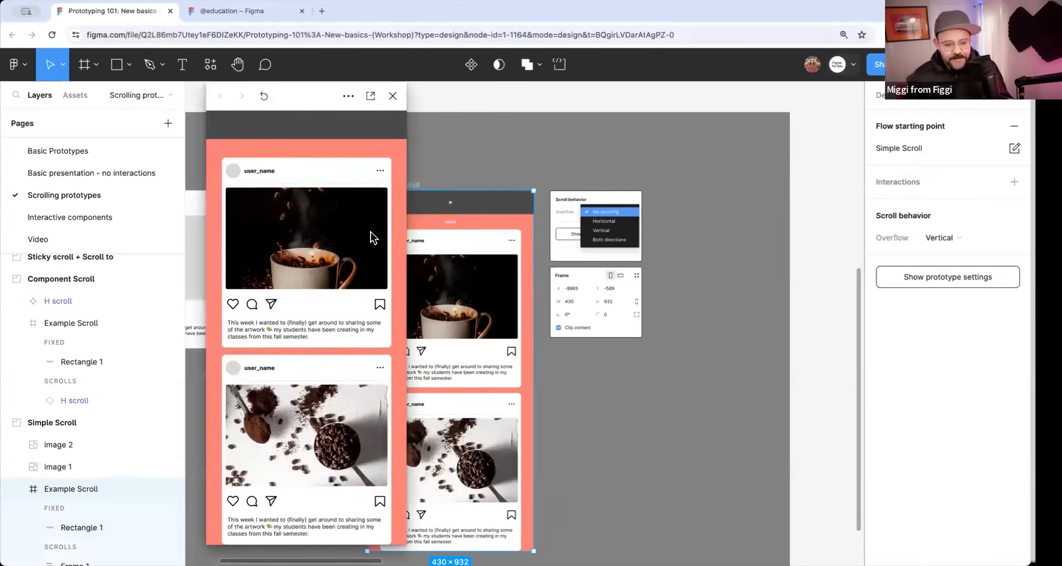
left_click(394, 97)
Draw a frame about 380 × 675 on the empty canvas below the Simple Scroll section.
scroll(747, 267, "up", 12)
left_click(630, 285)
scroll(630, 286, "down", 5)
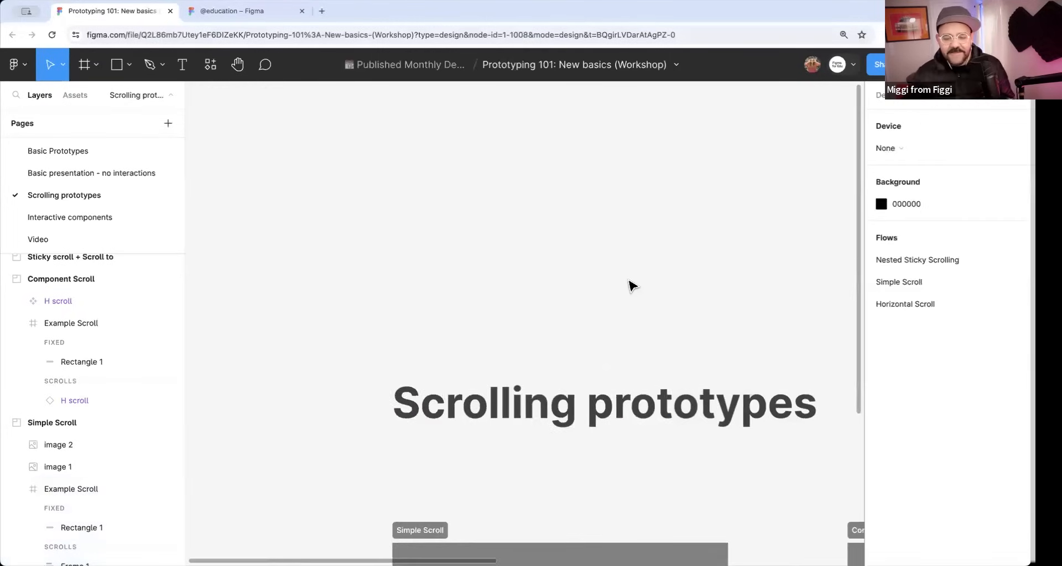
scroll(536, 247, "down", 10)
scroll(424, 341, "up", 3)
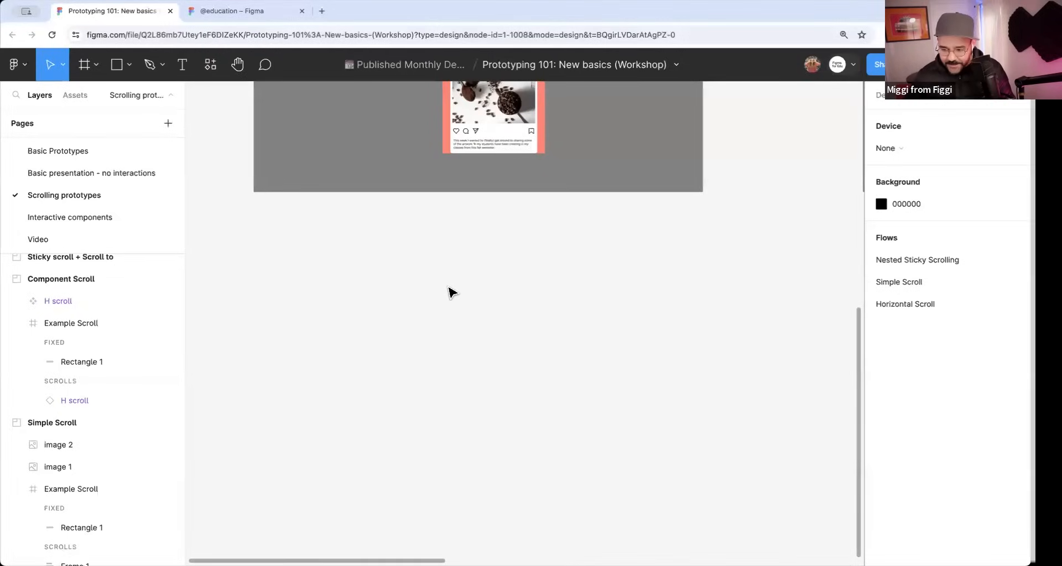
key("f")
left_click_drag(391, 258, 482, 419)
Resize the new frame to the 430 × 932 iPhone 14 & 15 preset and shift it slightly on the canvas.
left_click(883, 95)
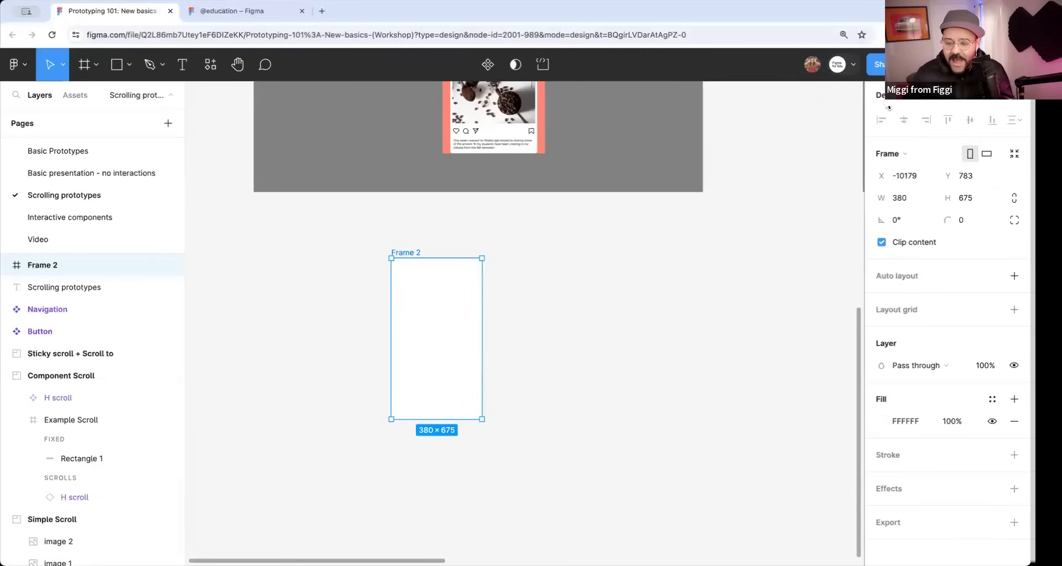
left_click(902, 155)
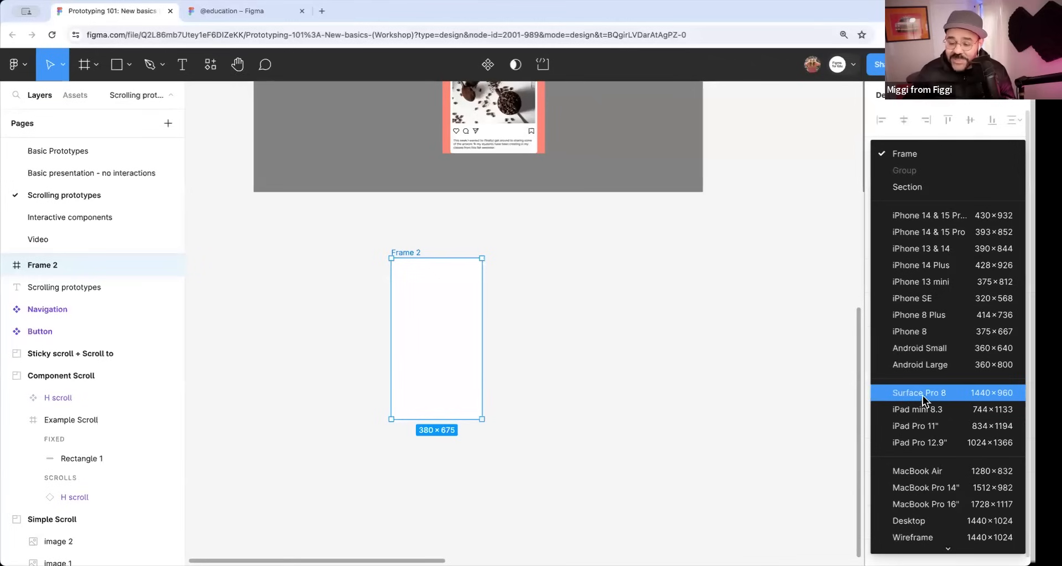
scroll(926, 380, "down", 1)
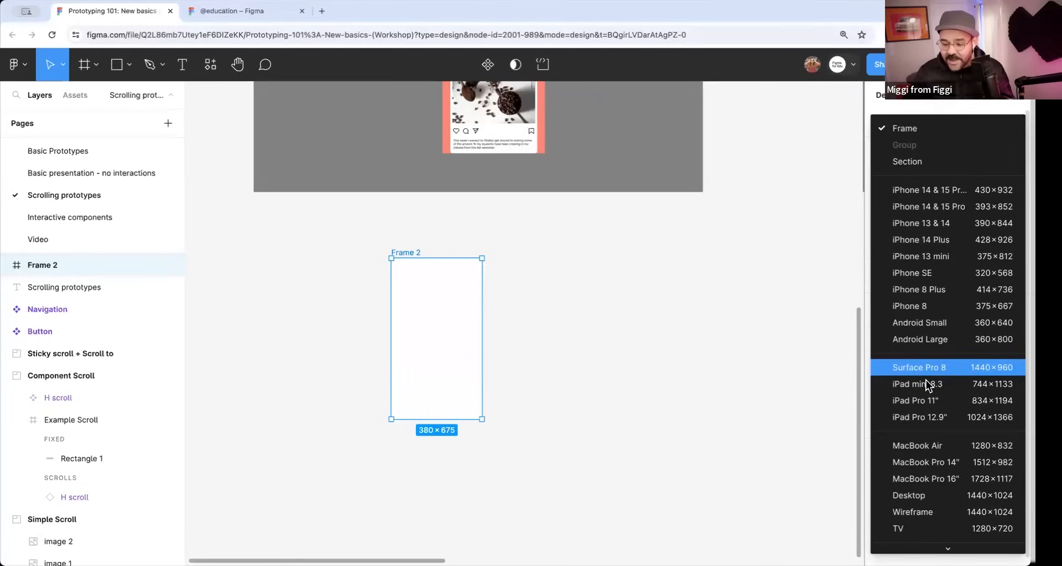
left_click(937, 207)
left_click(889, 154)
left_click(924, 207)
left_click_drag(428, 316, 440, 310)
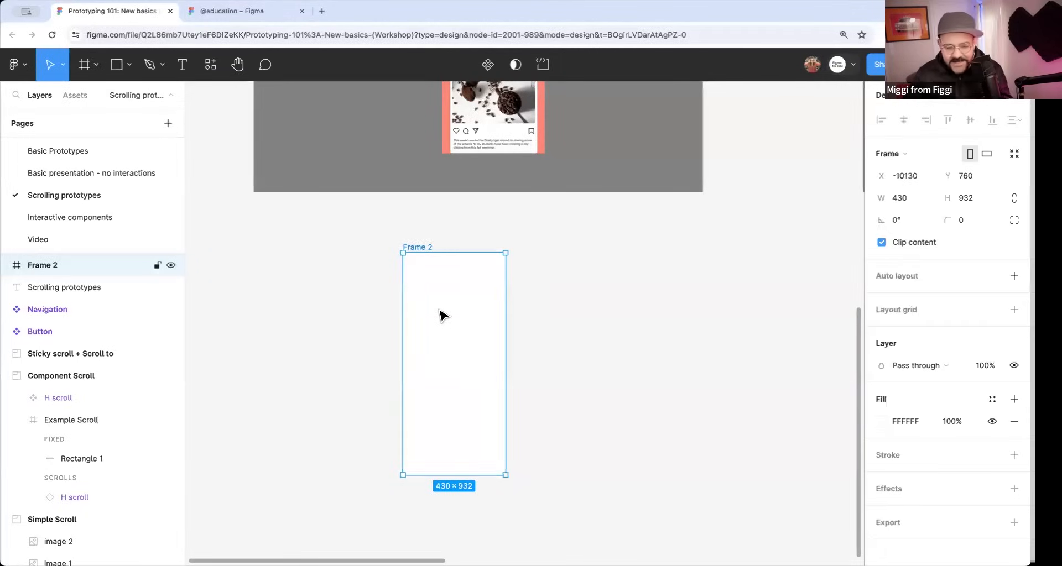
Place two stacked 310 × 293 rectangles inside the new frame, 32 px apart.
key("r")
mouse_move(417, 274)
left_mouse_down()
mouse_move(491, 344)
mouse_move(455, 415)
left_mouse_up()
left_click(559, 372)
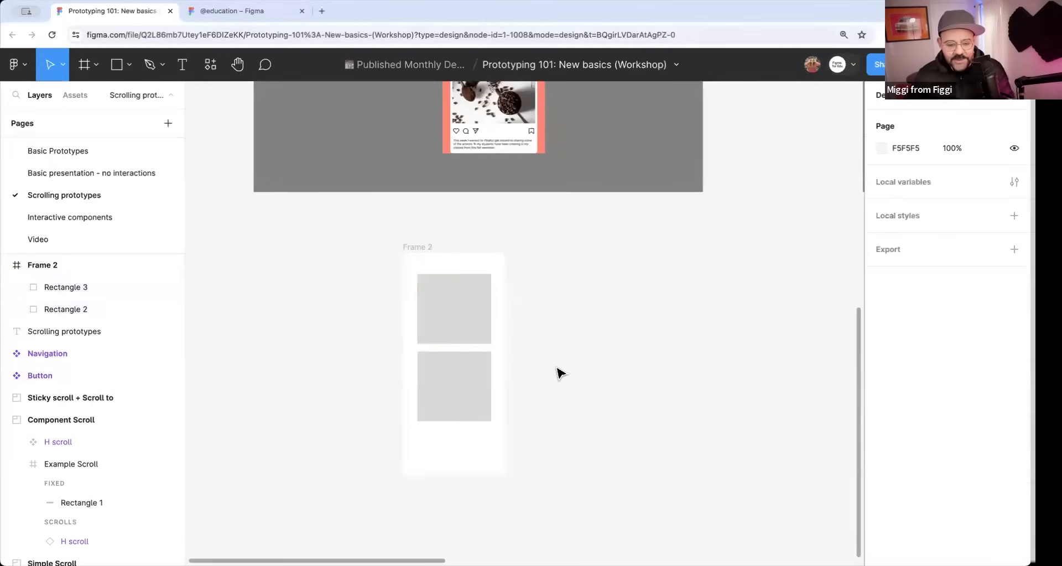
Set the new frame's overflow scroll behavior to Vertical and read the note attached to the setting.
left_click(421, 248)
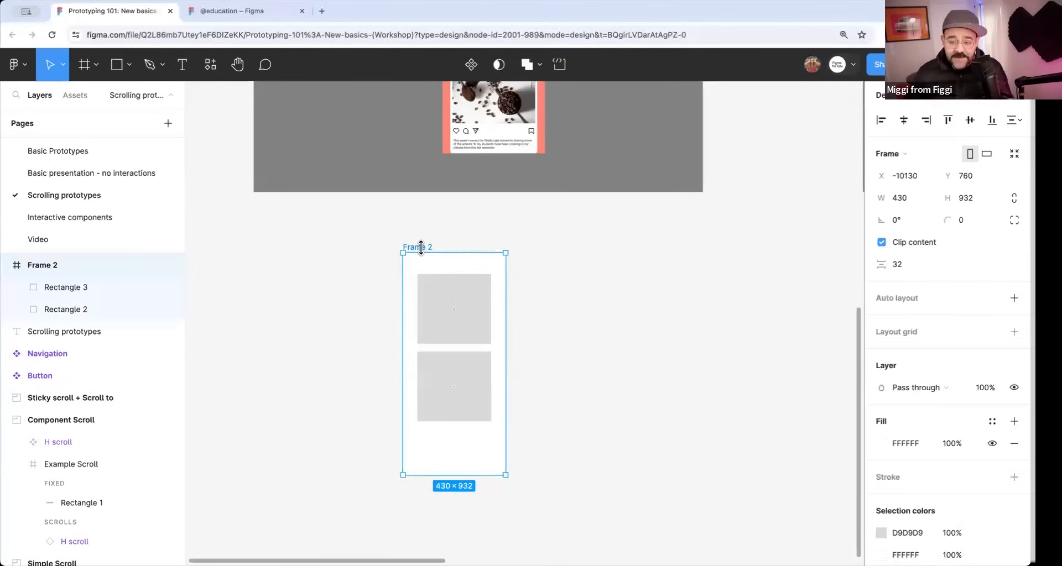
left_click(940, 107)
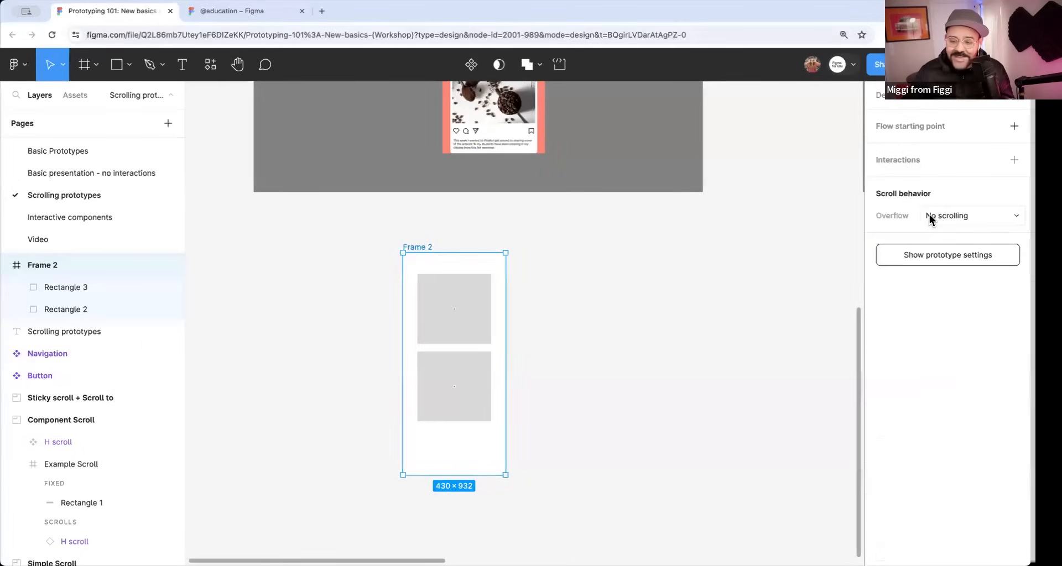
left_click(950, 219)
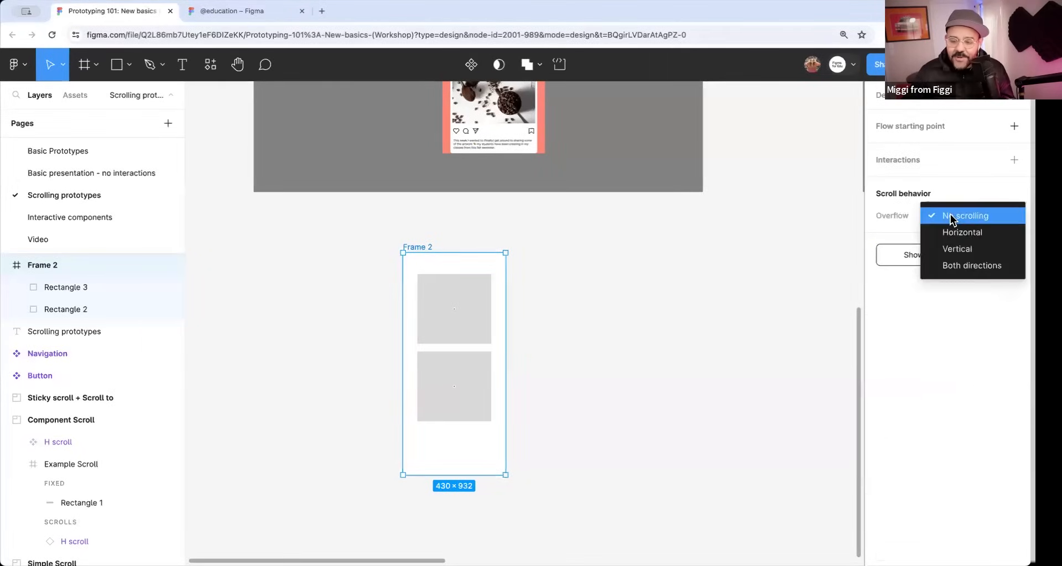
left_click(956, 246)
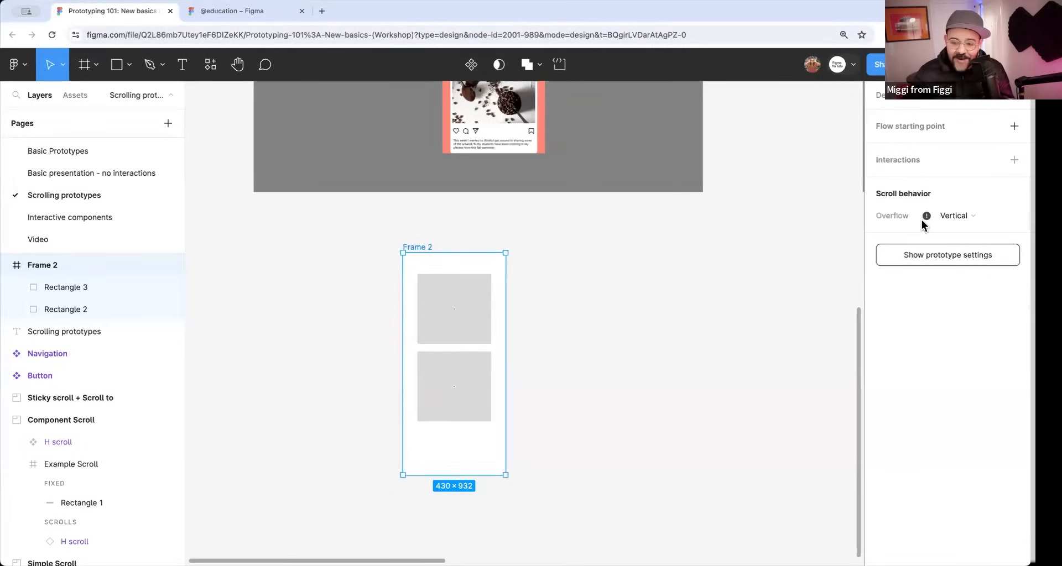
mouse_move(927, 221)
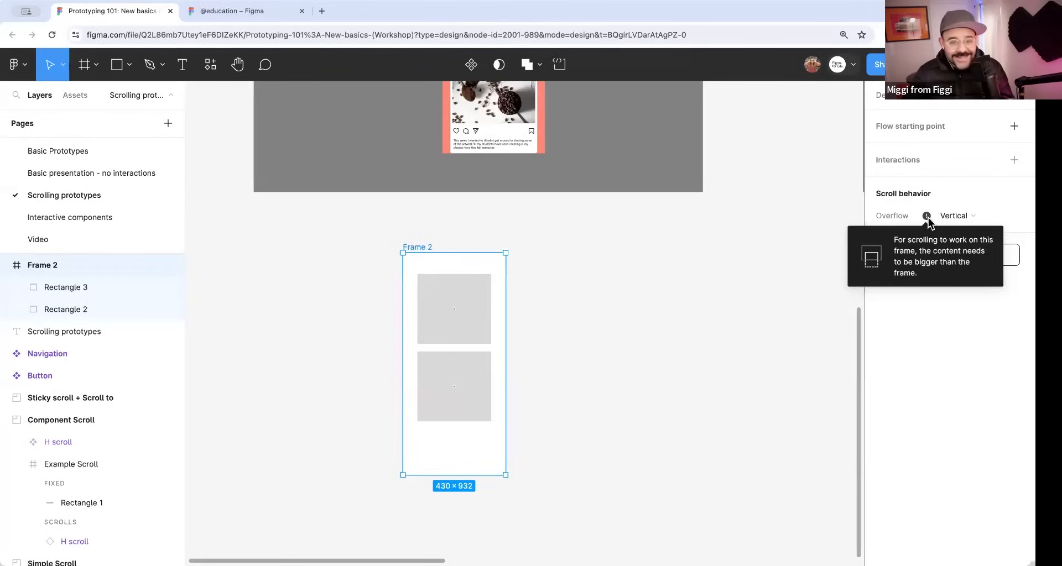
Select both rectangles in the new frame and change their fill color to F15E5E.
left_click(595, 348)
left_click(462, 390)
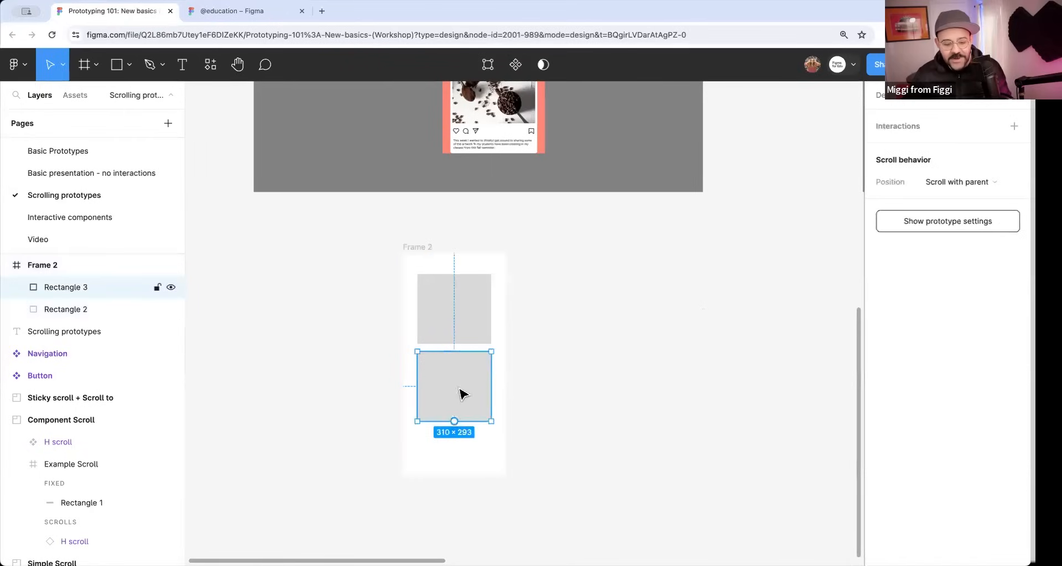
left_click_drag(530, 393, 573, 324)
left_click(513, 250, "shift")
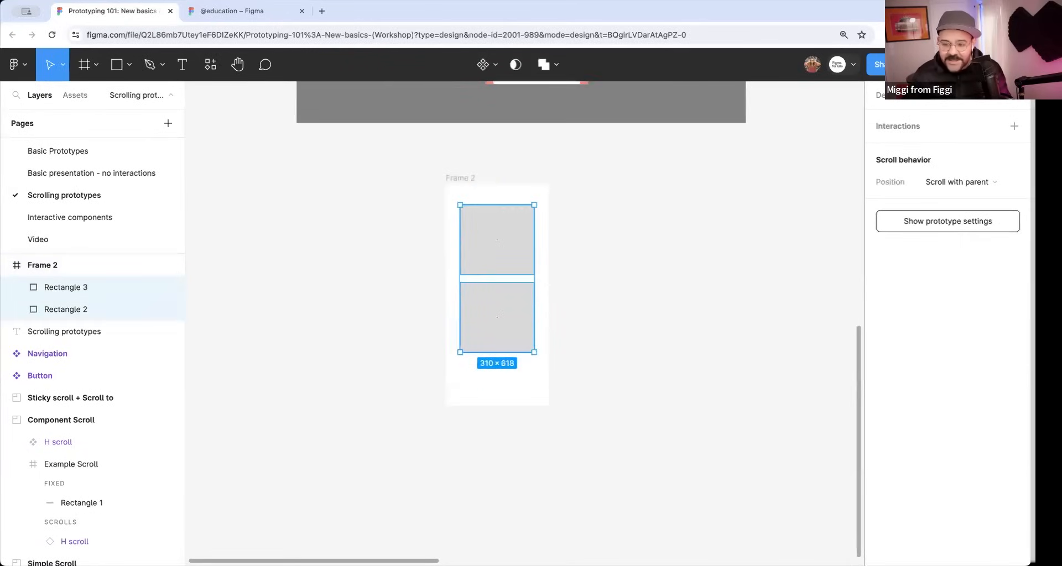
left_click(890, 95)
left_click(881, 454)
left_click(799, 217)
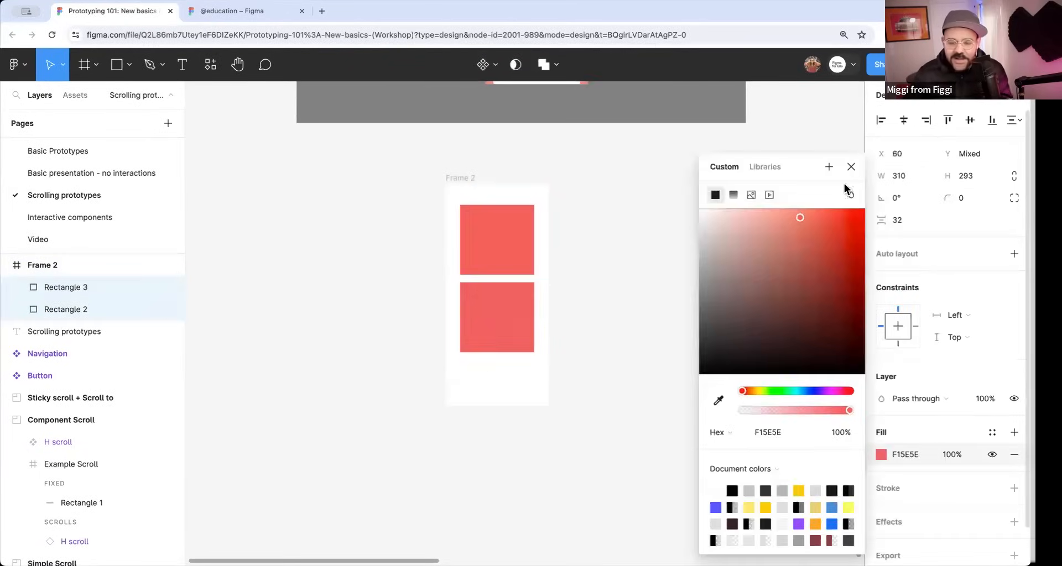
left_click(850, 167)
Copy the lower rectangle 32 px below itself and repeat the duplication until the frame holds seven rectangles in a column.
left_click(496, 322)
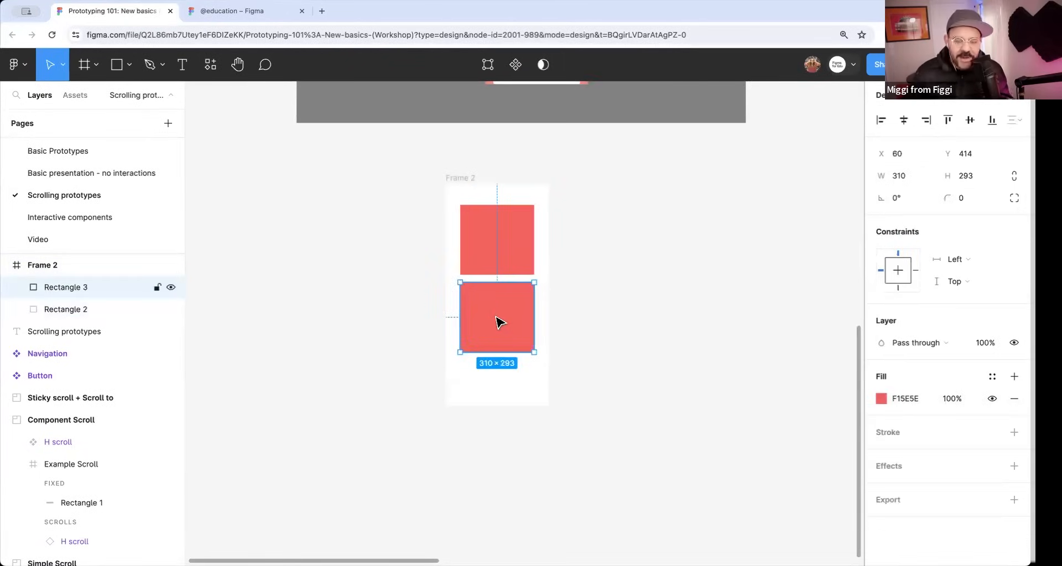
left_click_drag(505, 302, 515, 383)
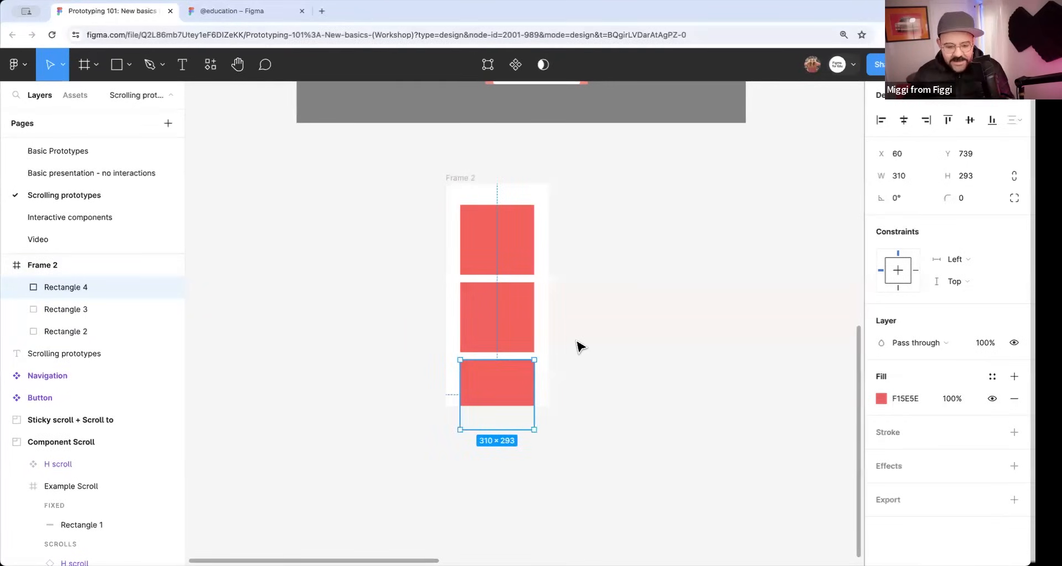
key("super+d")
key("super+d")
key("super+d")
key("super+d")
scroll(567, 310, "down", 1)
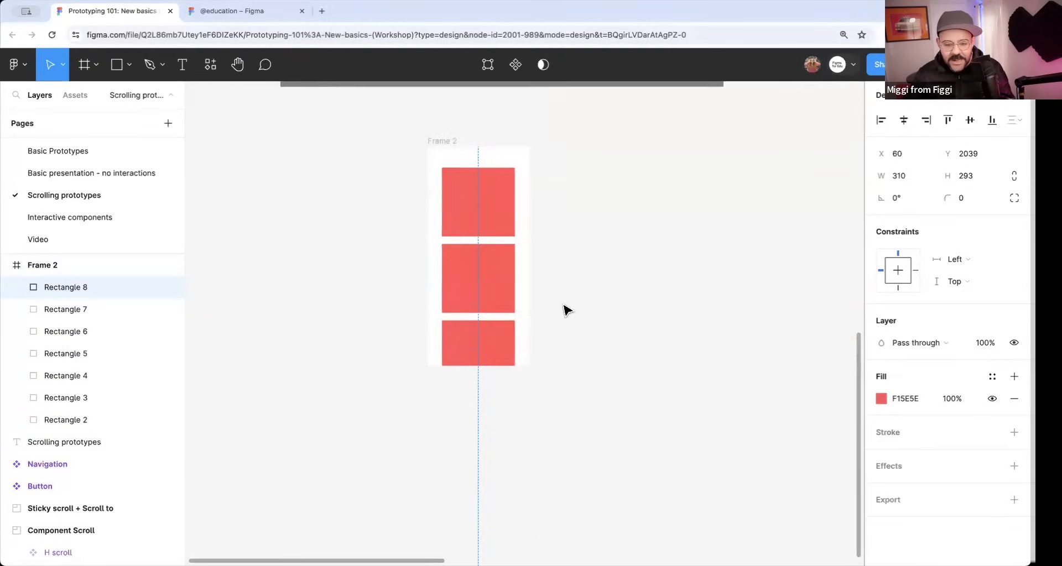
Turn off content clipping for the frame holding the seven rectangles and look over its overflow scroll setting.
scroll(547, 271, "down", 3)
left_click(480, 178)
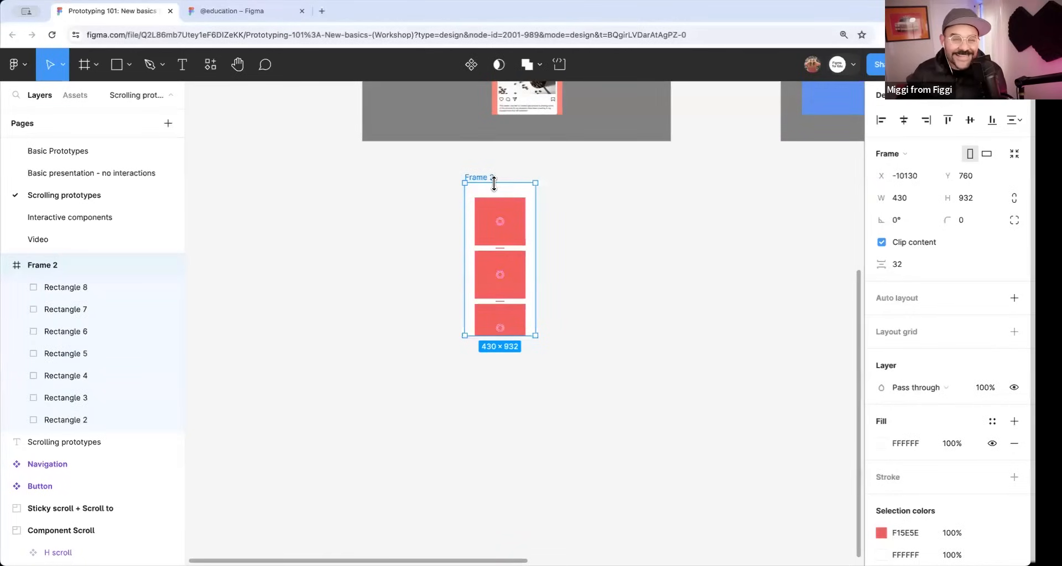
left_click(888, 244)
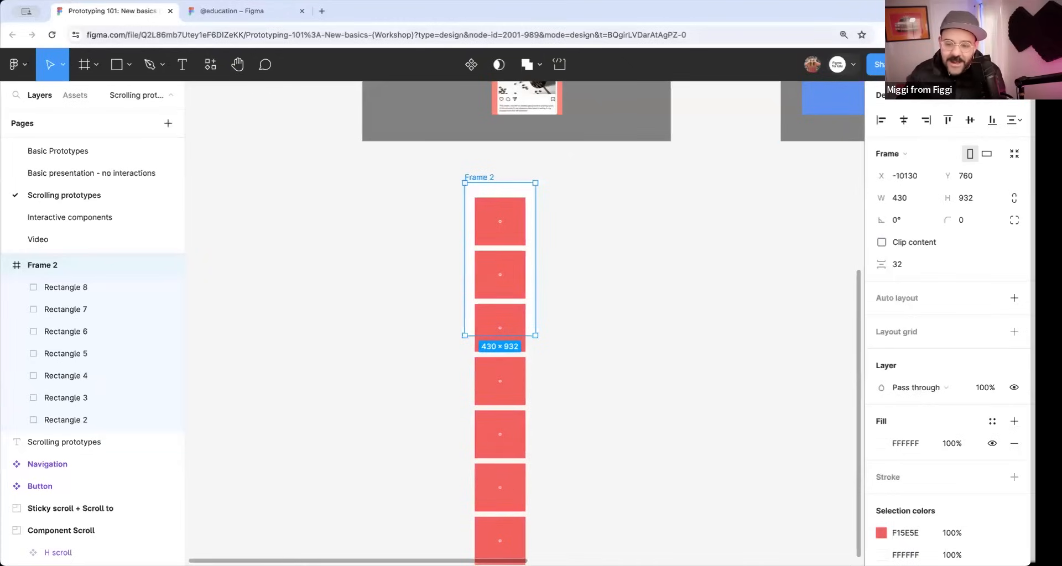
left_click(933, 95)
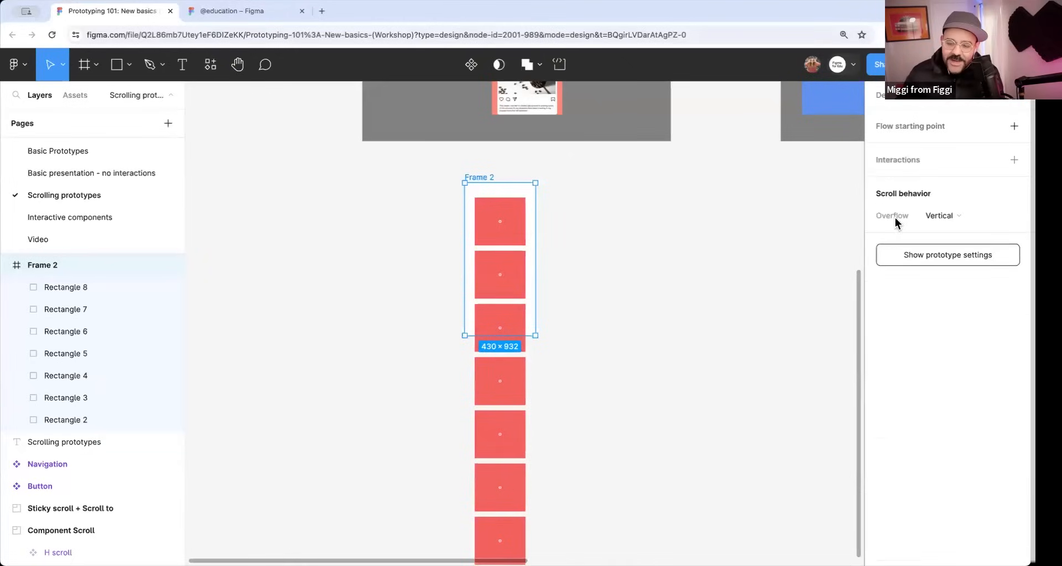
left_click(944, 219)
left_click(943, 219)
left_click(629, 270)
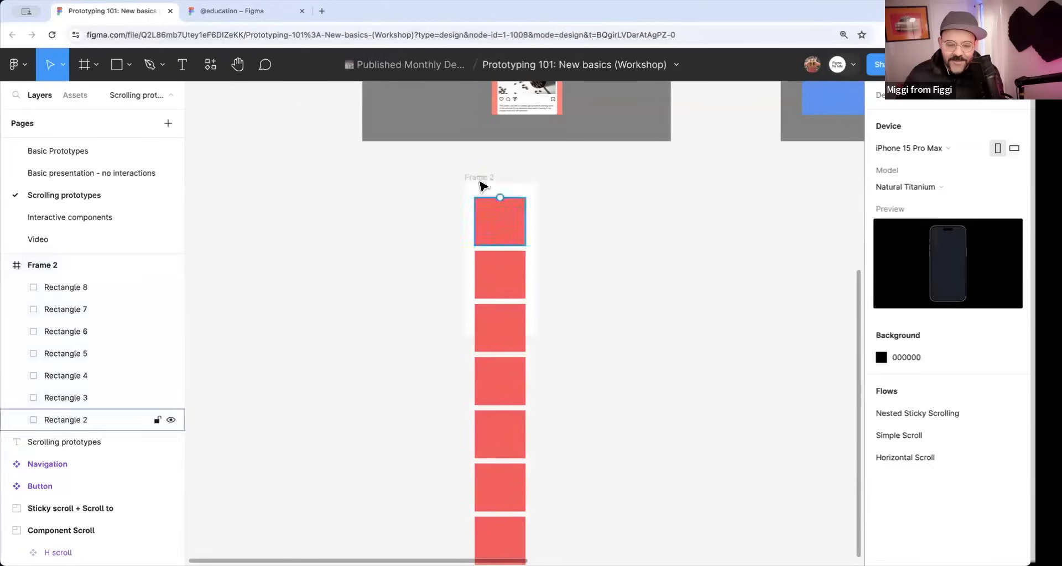
Add a flow starting point to the frame with the seven rectangles, scroll through its preview vertically, and close the preview.
left_click(480, 177)
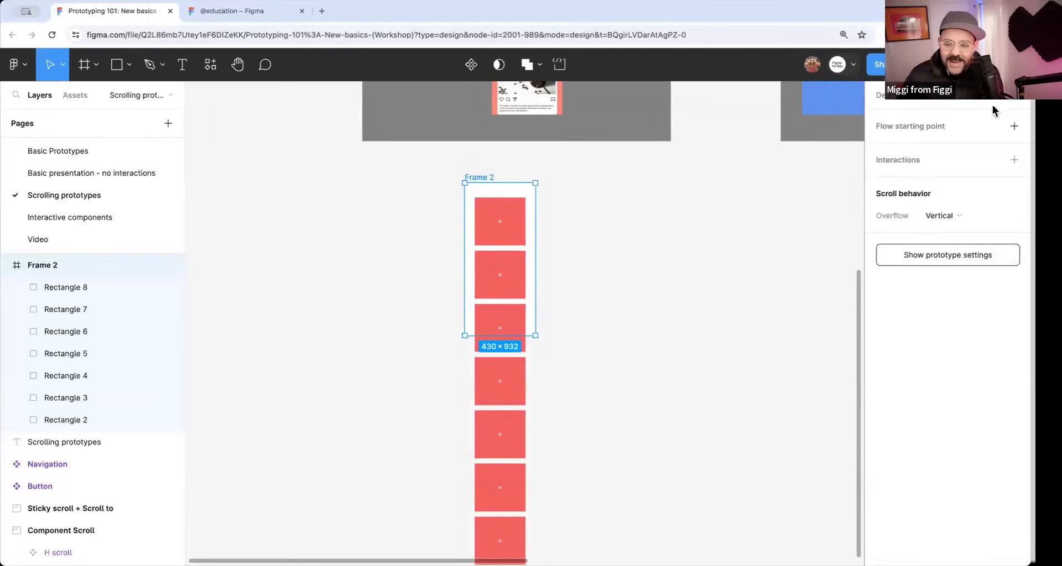
left_click(1014, 126)
left_click(456, 191)
scroll(339, 214, "down", 5)
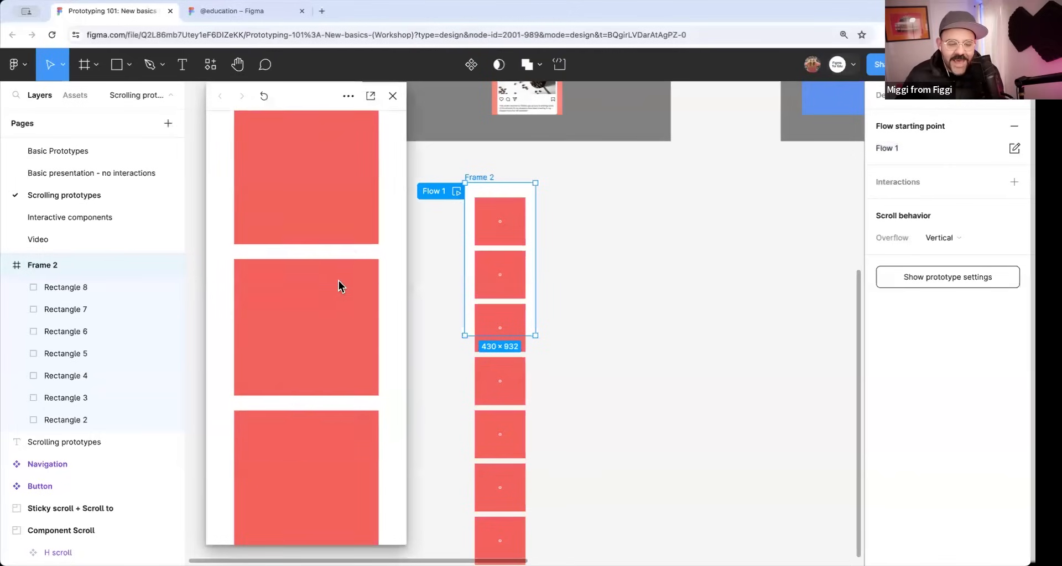
scroll(320, 450, "up", 2)
left_click(393, 96)
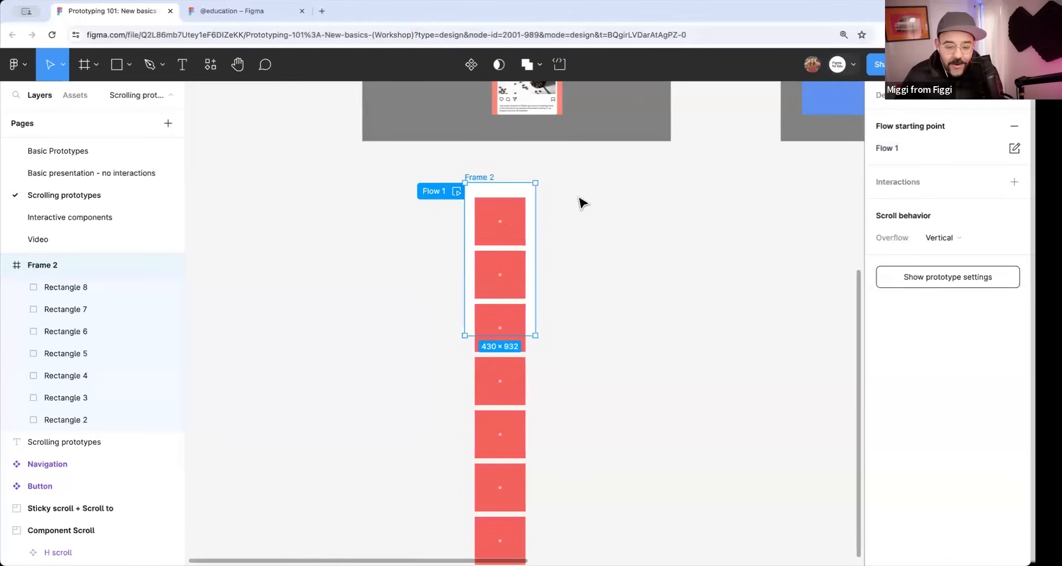
left_click(580, 202)
left_click(494, 228)
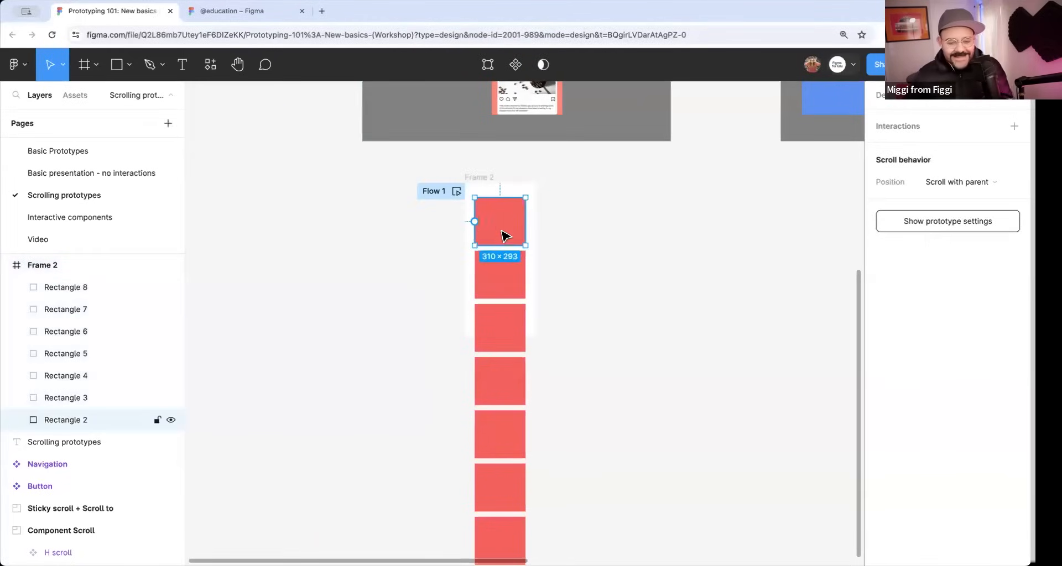
scroll(503, 232, "down", 2)
left_click_drag(576, 252, 557, 236)
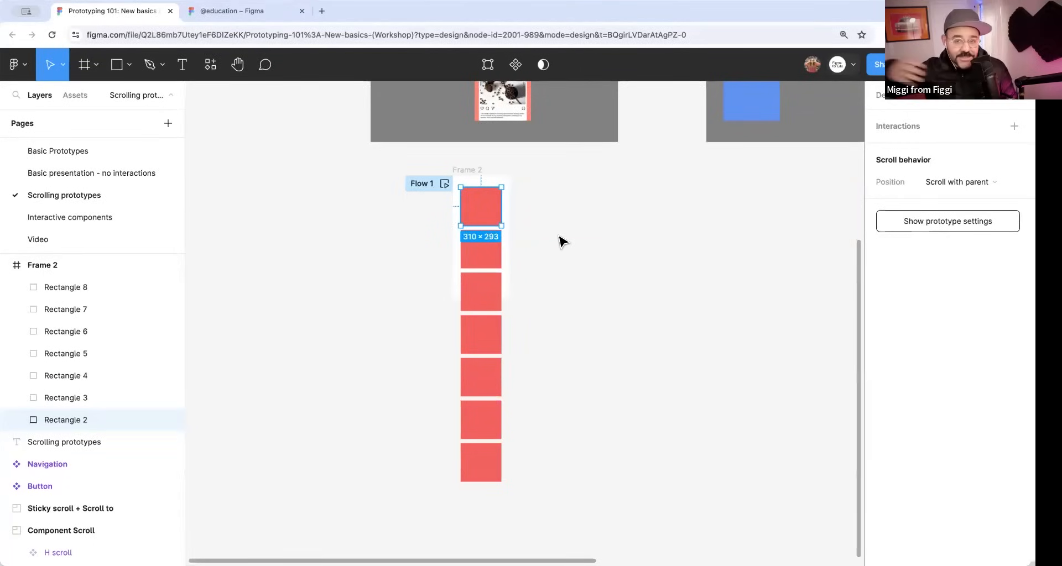
left_click_drag(562, 241, 551, 281)
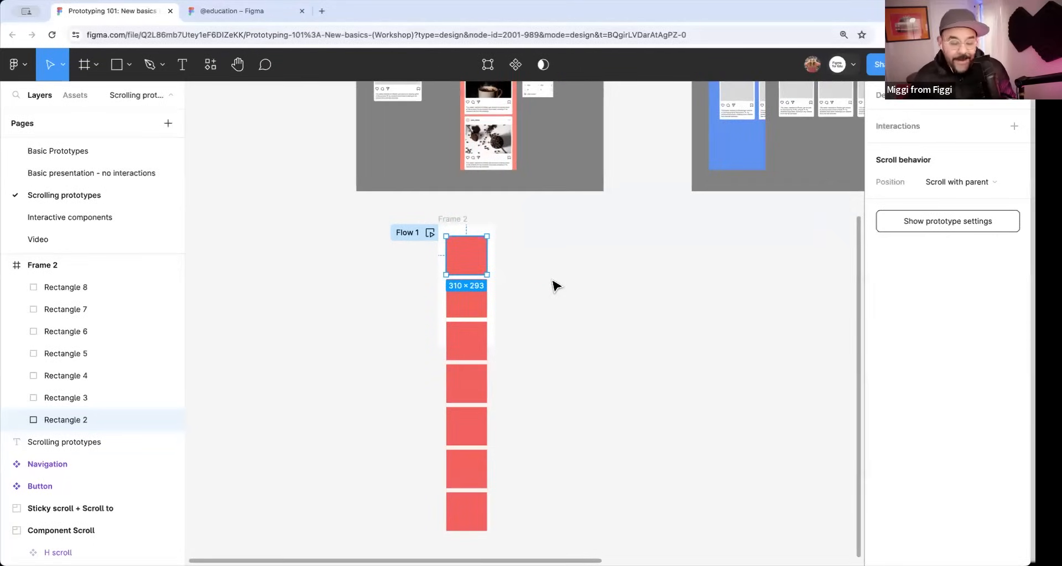
left_click(483, 301, "shift")
left_click(481, 346, "shift")
left_click(481, 387, "shift")
left_click(480, 436, "shift")
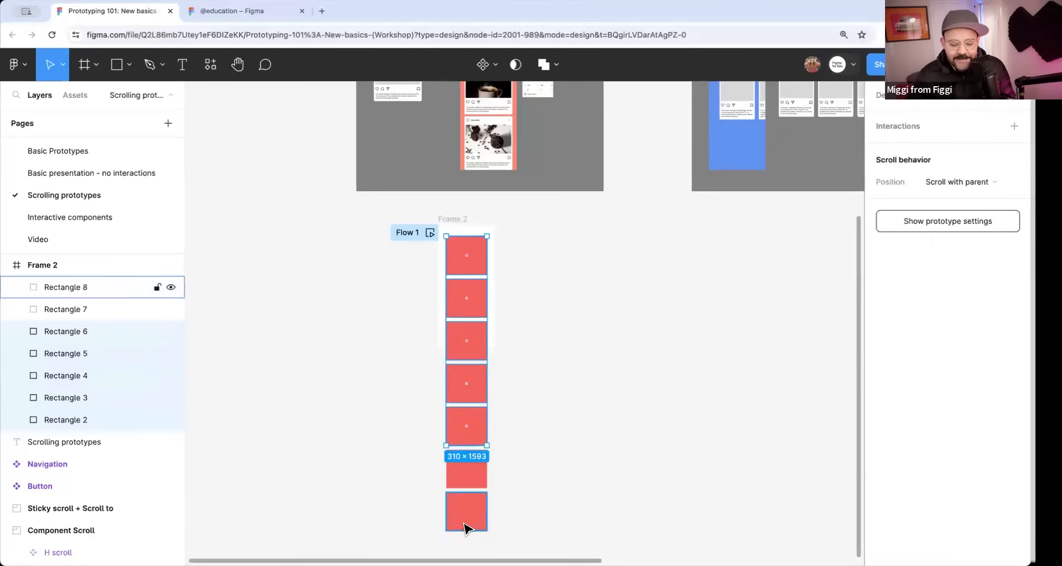
key("Escape")
Select all seven rectangles in the frame and apply auto layout to them.
left_click(471, 257)
left_click(465, 301, "shift")
left_click(471, 354, "shift")
left_click(469, 390, "shift")
left_click(469, 431, "shift")
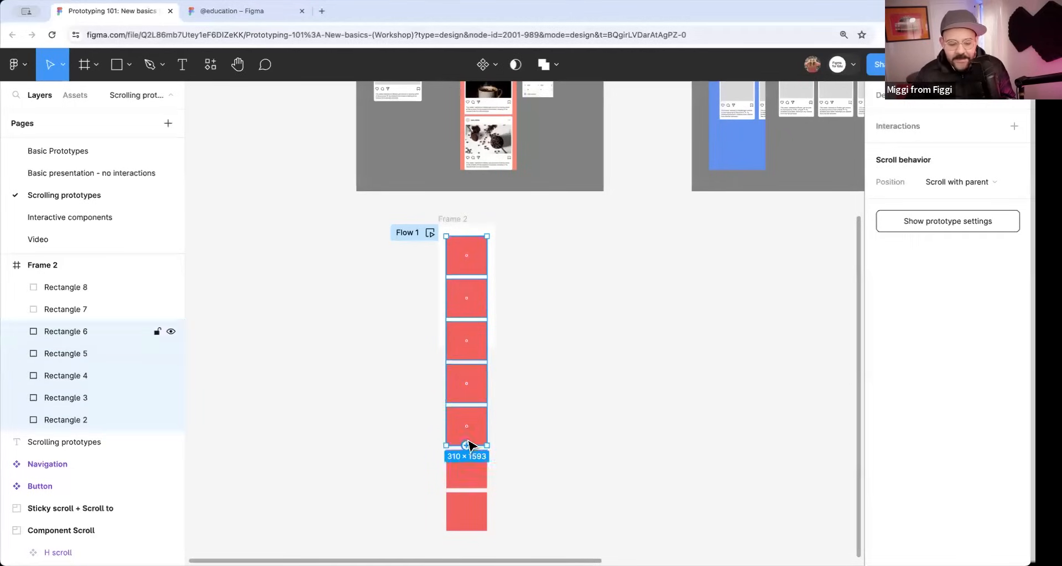
left_click(469, 473, "shift")
left_click(467, 510, "shift")
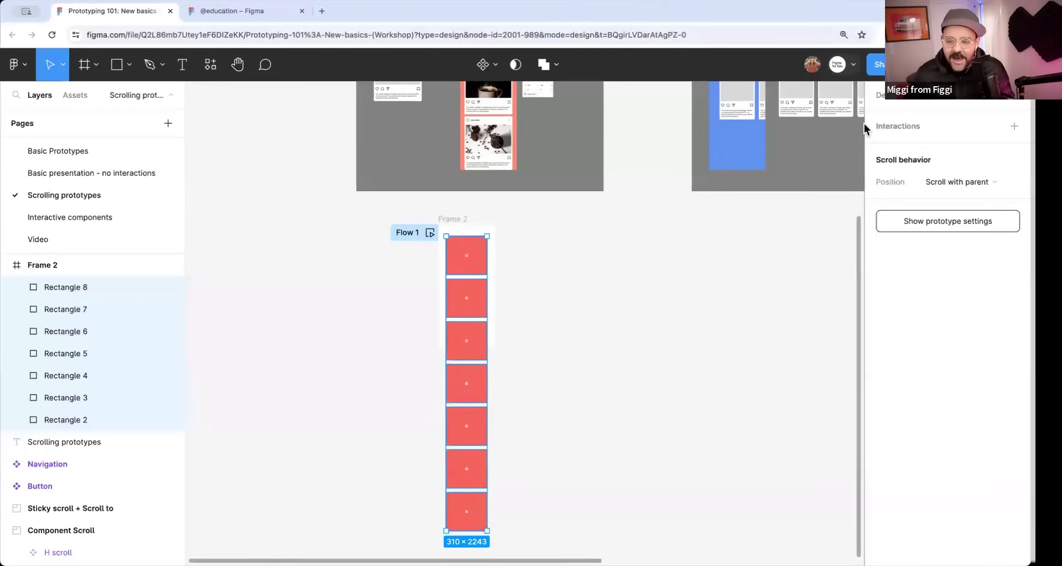
left_click(897, 98)
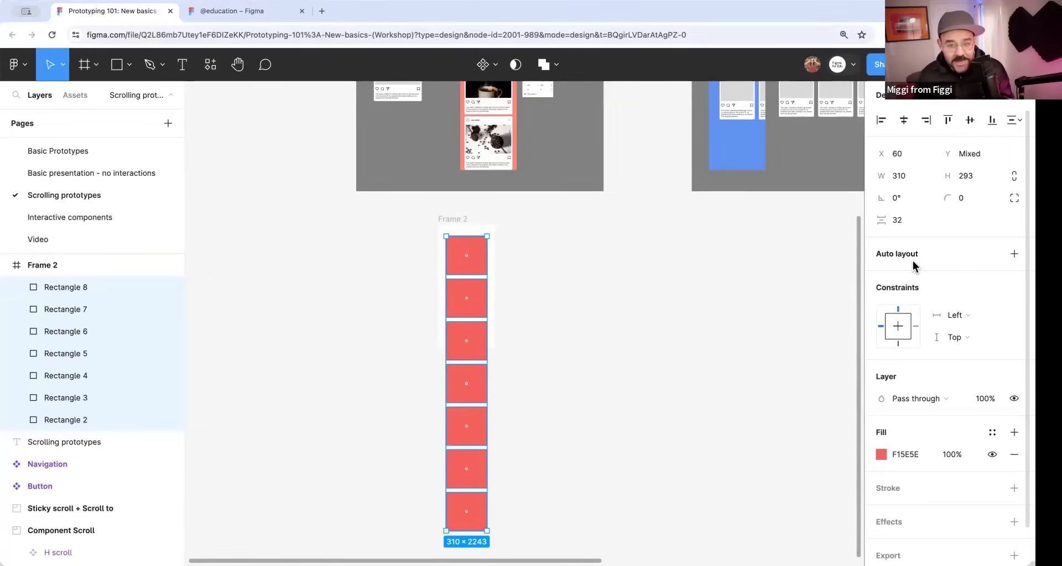
left_click(1014, 254)
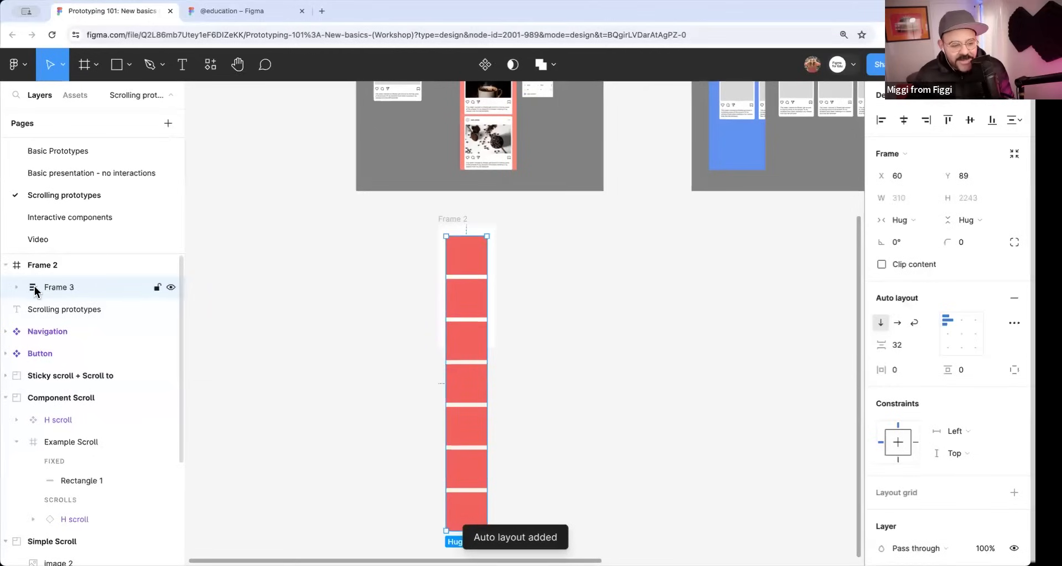
Expand the new auto layout frame in the layer list and rename it "AL container".
left_click(16, 287)
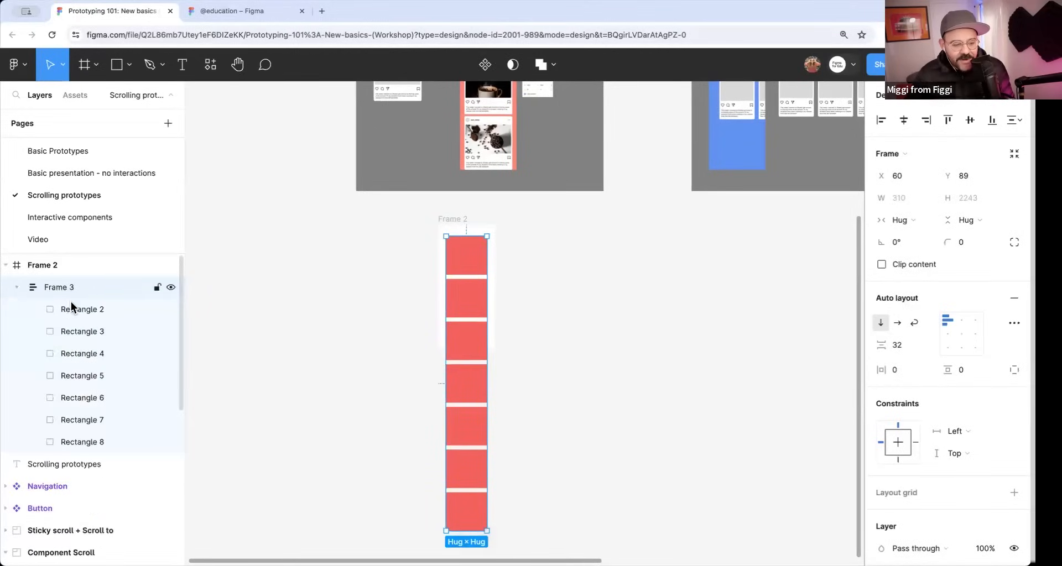
double_click(64, 290)
key("BackSpace")
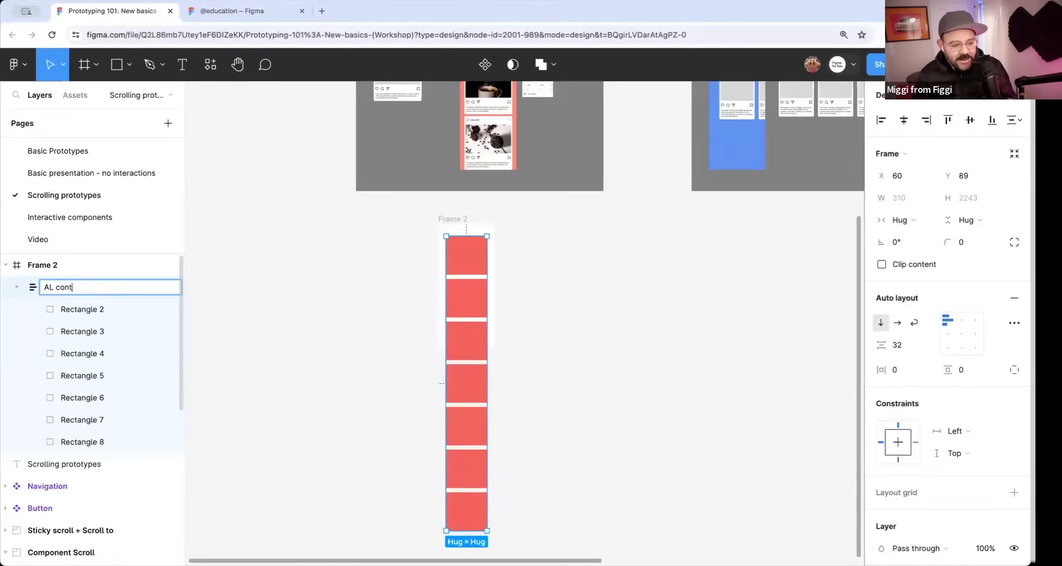
key("Return")
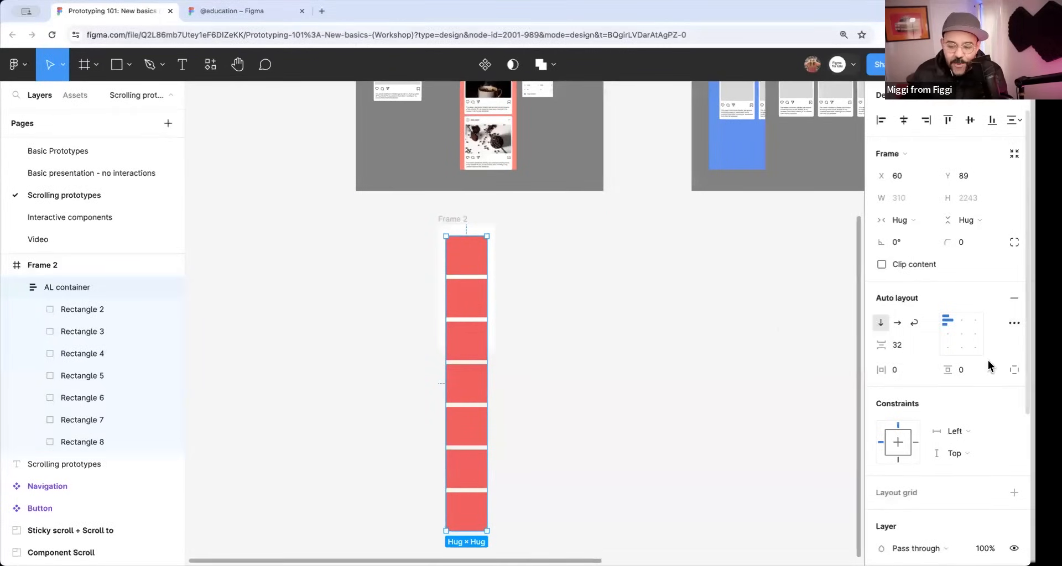
Toggle the AL container between horizontal and vertical layout, leaving it horizontal, and deselect it.
left_click(898, 324)
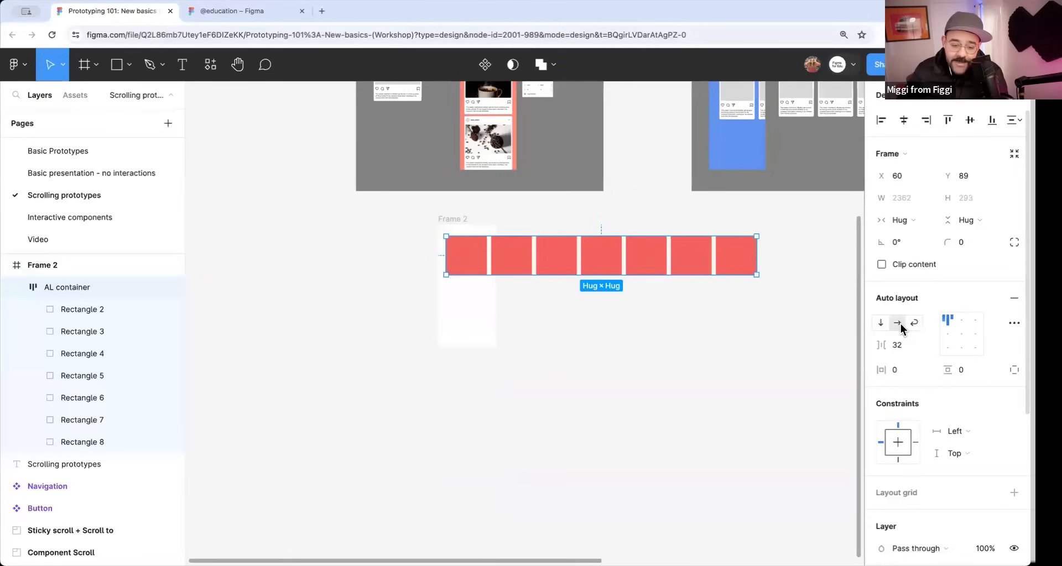
left_click(881, 324)
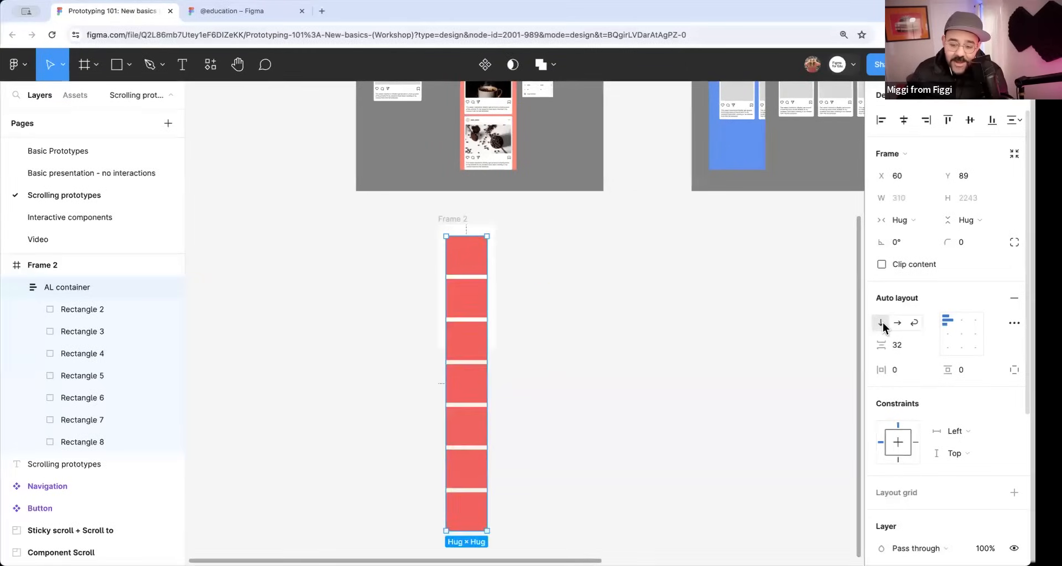
left_click(898, 324)
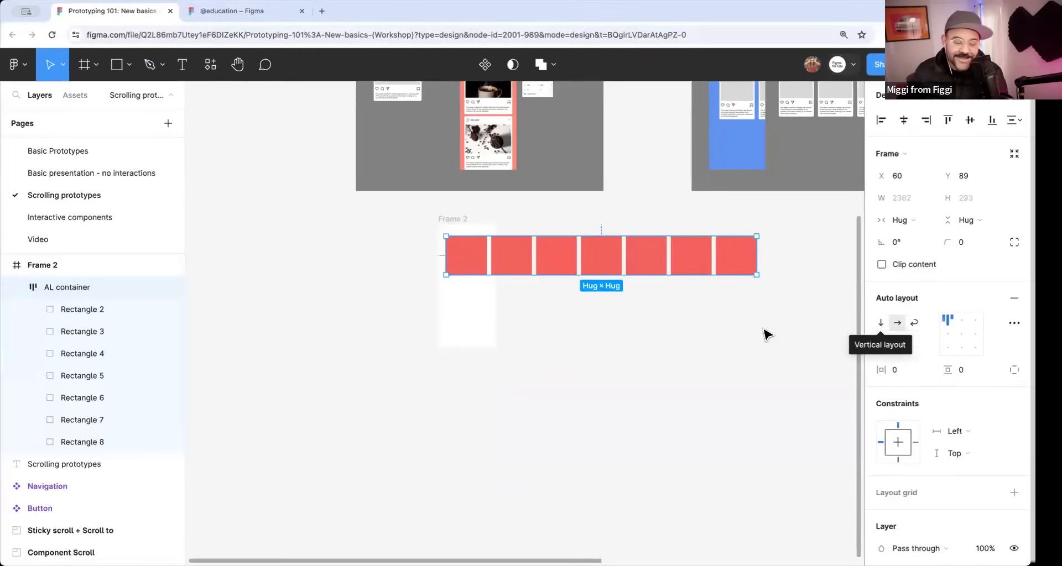
left_click(681, 324)
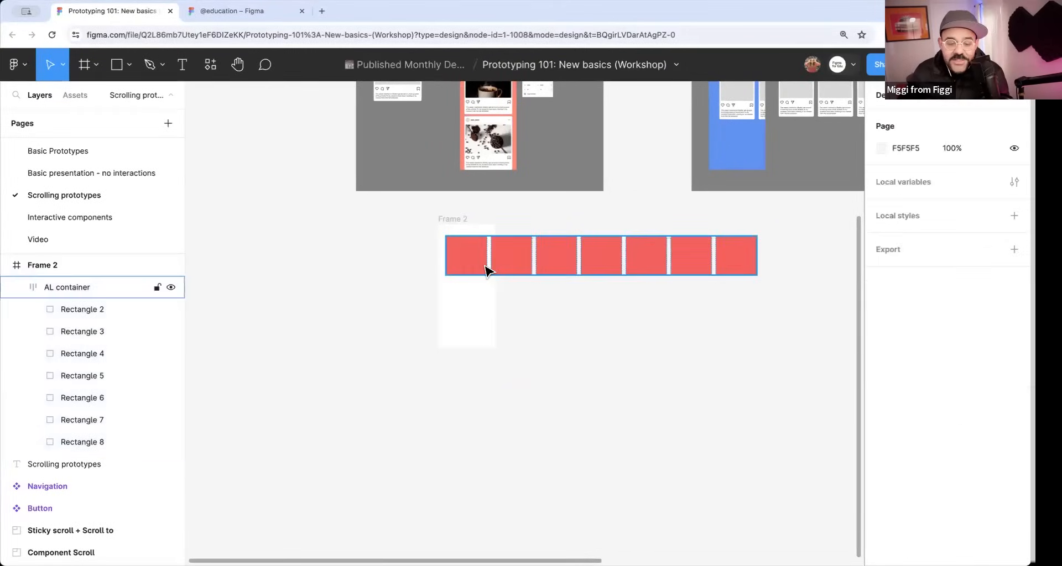
Set the overflow scroll behavior of the frame around the AL container to Horizontal.
left_click(452, 219)
left_click(921, 110)
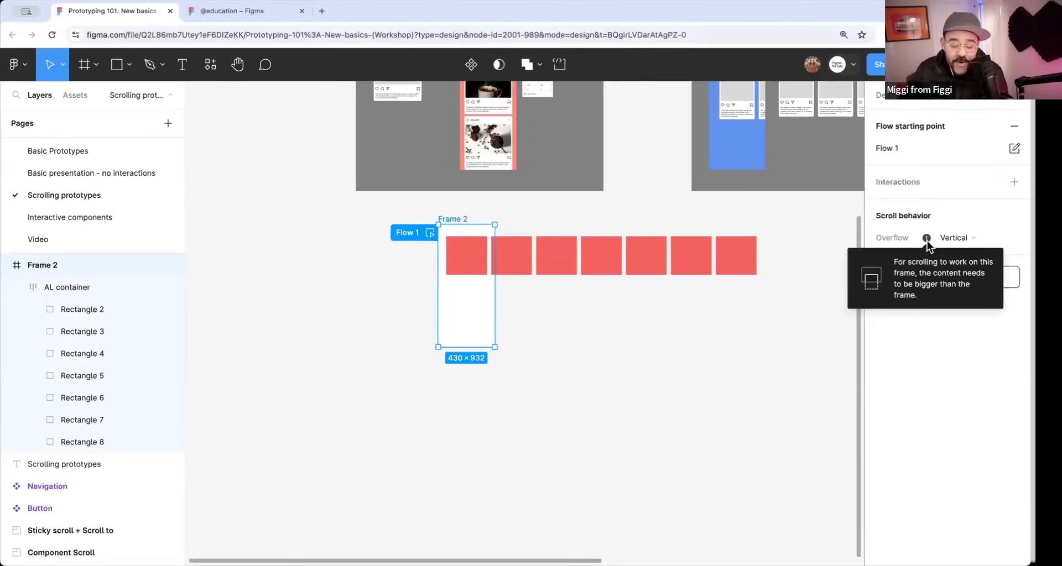
left_click(947, 242)
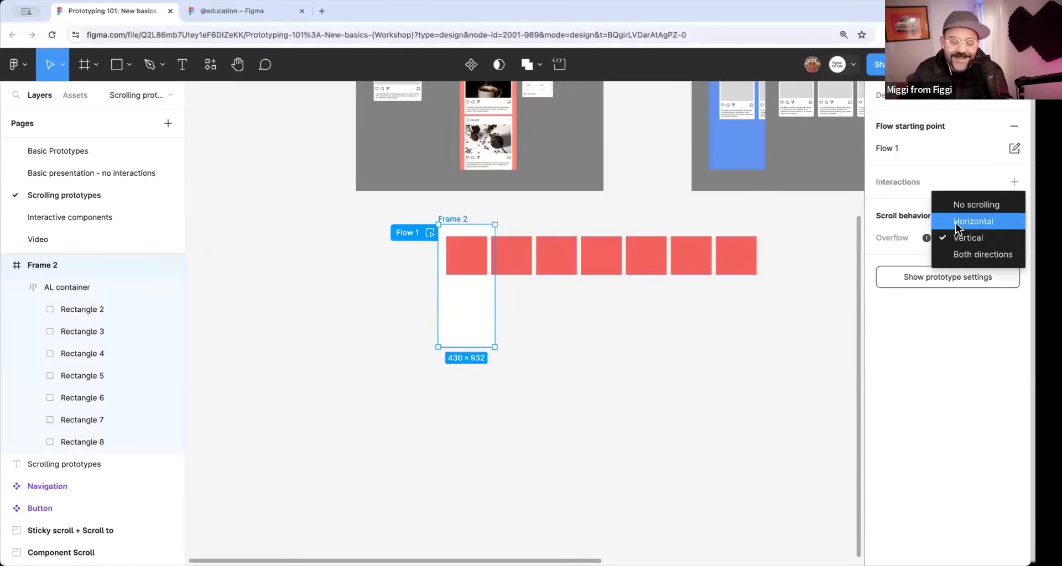
left_click(955, 224)
left_click(619, 360)
Preview Flow 1, scroll the row of rectangles sideways, and close the preview.
left_click(430, 233)
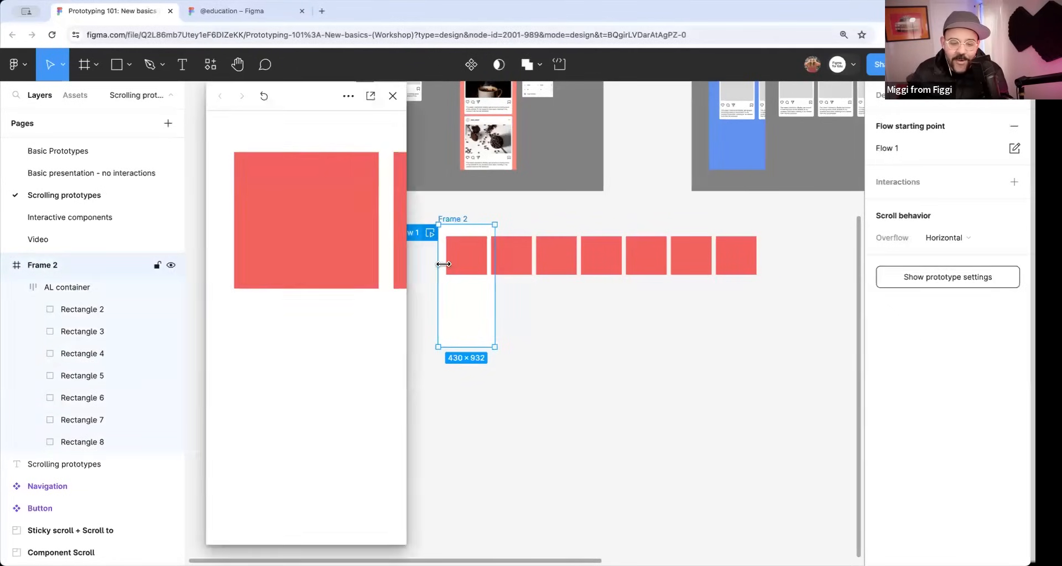
left_click_drag(336, 230, 430, 264)
left_click_drag(332, 261, 384, 252)
left_click(393, 96)
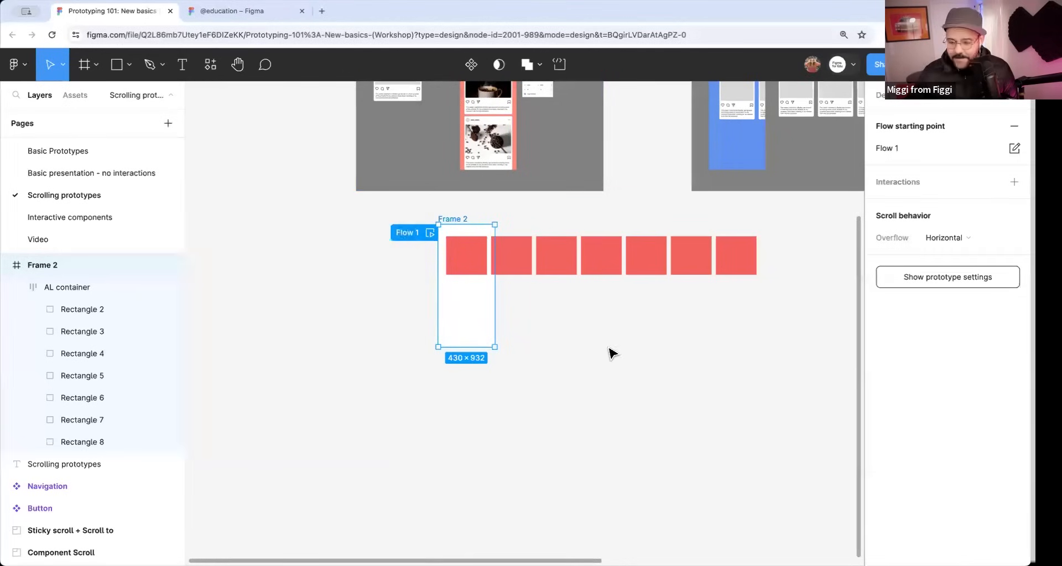
Delete the practice frame that holds the row of seven rectangles.
left_click(610, 350)
left_click_drag(592, 319, 533, 370)
left_click_drag(778, 179, 863, 55)
scroll(397, 265, "up", 5)
scroll(547, 251, "down", 5)
left_click(337, 279)
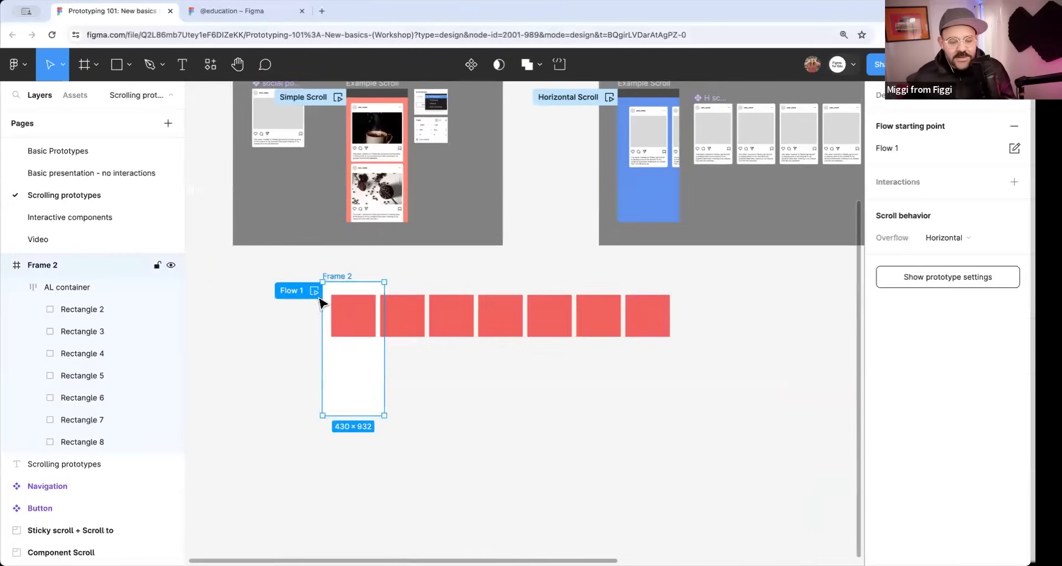
left_click_drag(335, 278, 266, 334)
key("BackSpace")
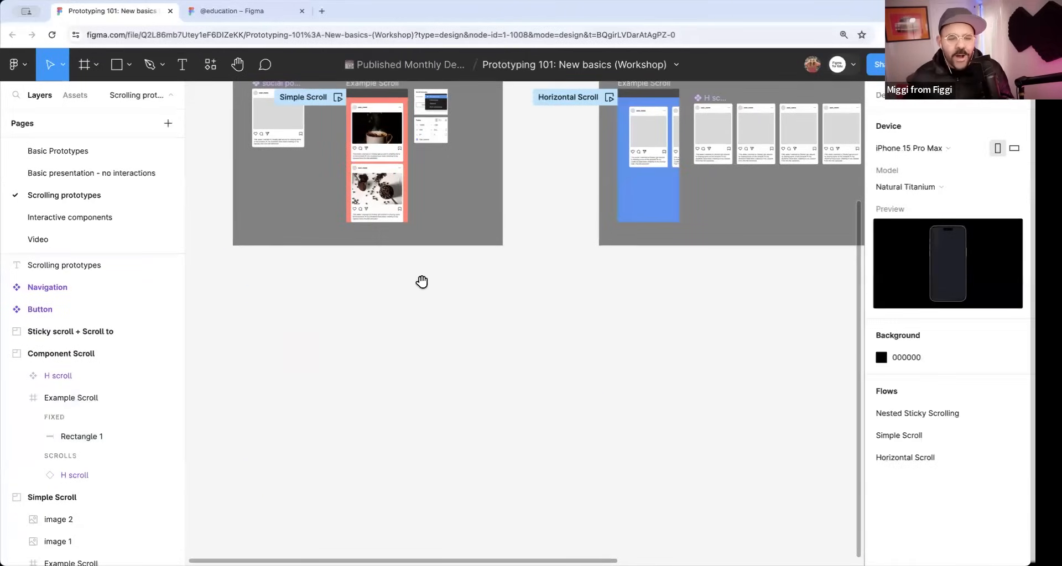
Select the H scroll component in the Component Scroll section to examine its row of post cards.
left_click_drag(422, 284, 307, 376)
scroll(625, 183, "up", 4)
left_click_drag(628, 184, 544, 241)
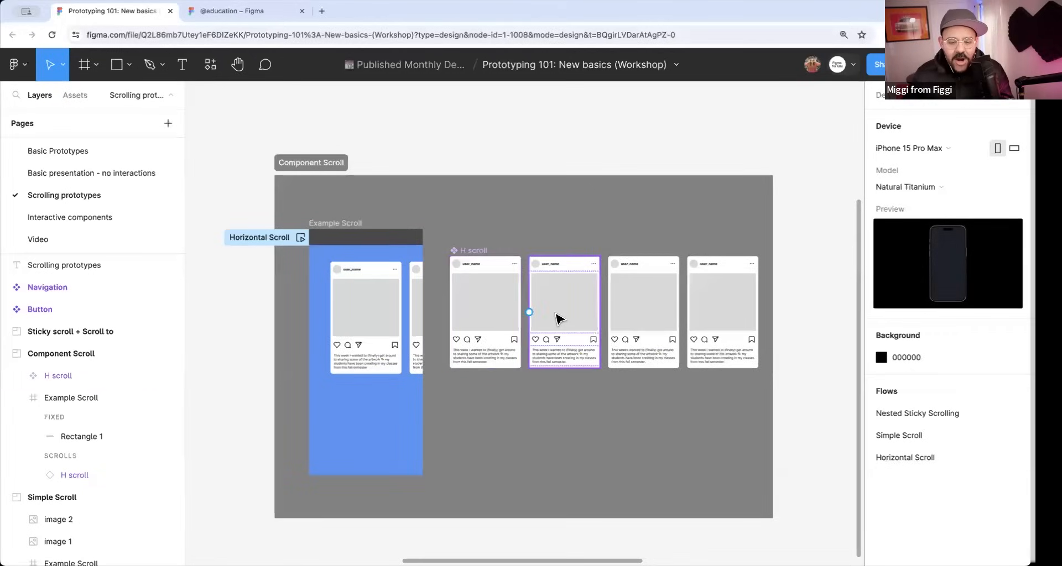
left_click(484, 309)
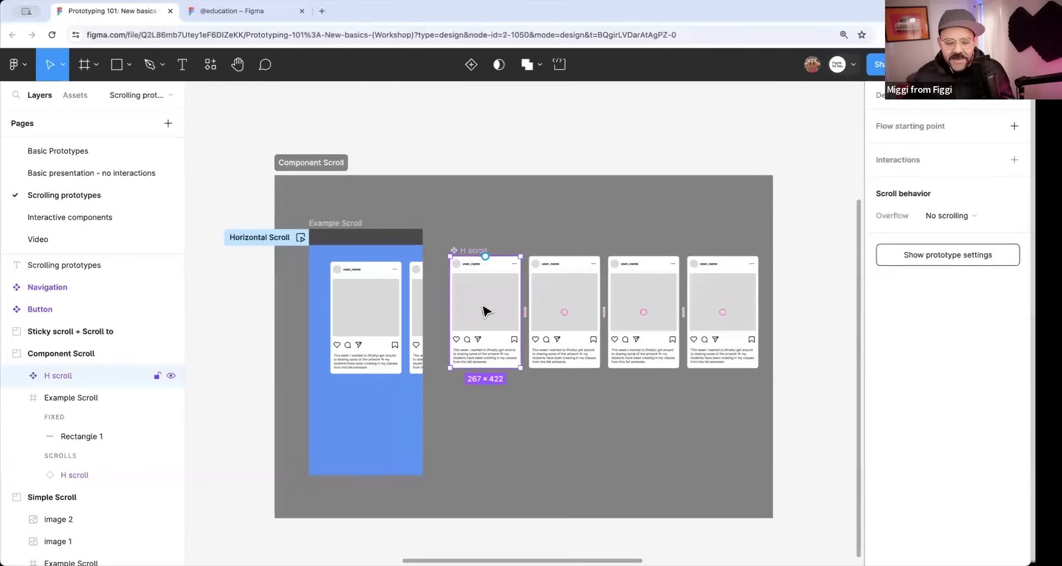
left_click_drag(528, 269, 535, 258)
Preview the Horizontal Scroll flow, scroll its cards sideways, close the preview, and select the H scroll component again.
scroll(534, 258, "down", 3)
left_click(350, 164)
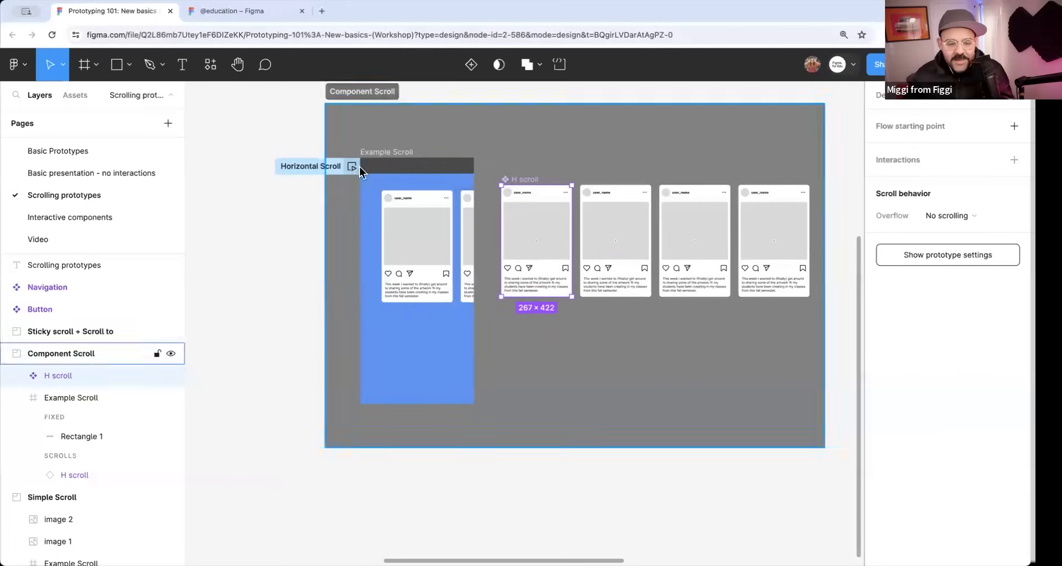
left_click_drag(355, 260, 300, 288)
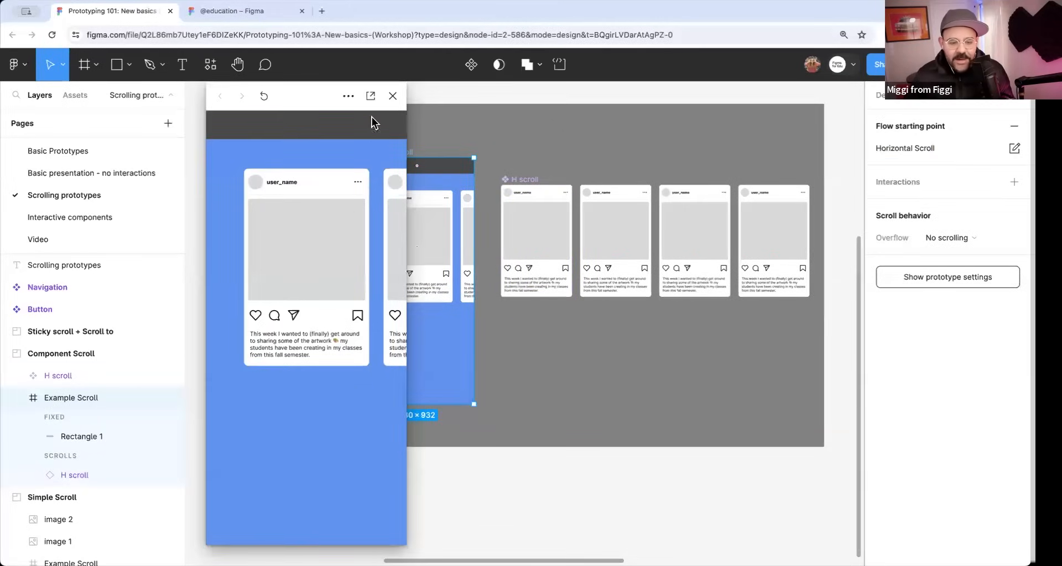
left_click(393, 96)
left_click(554, 212)
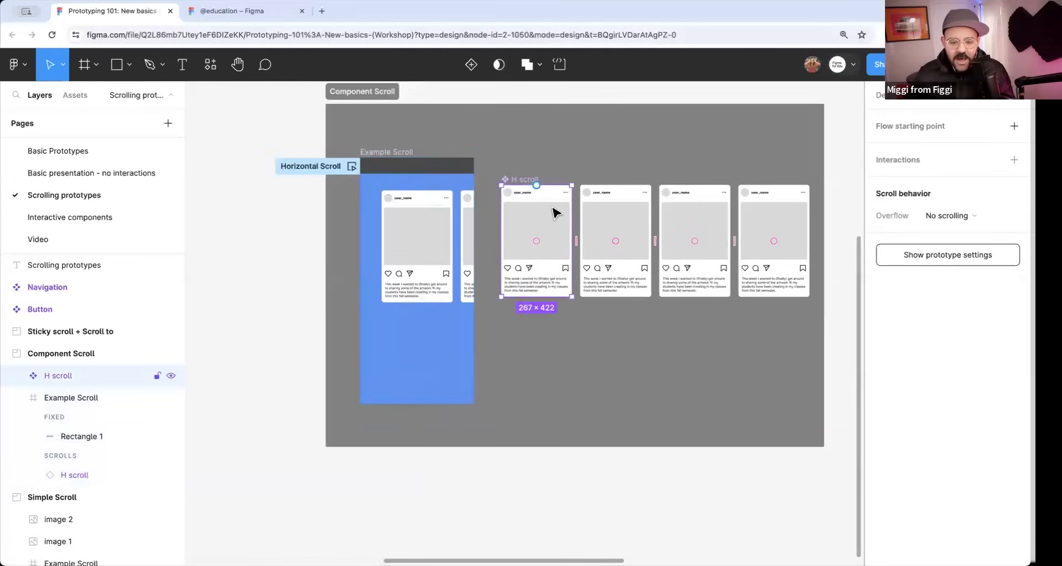
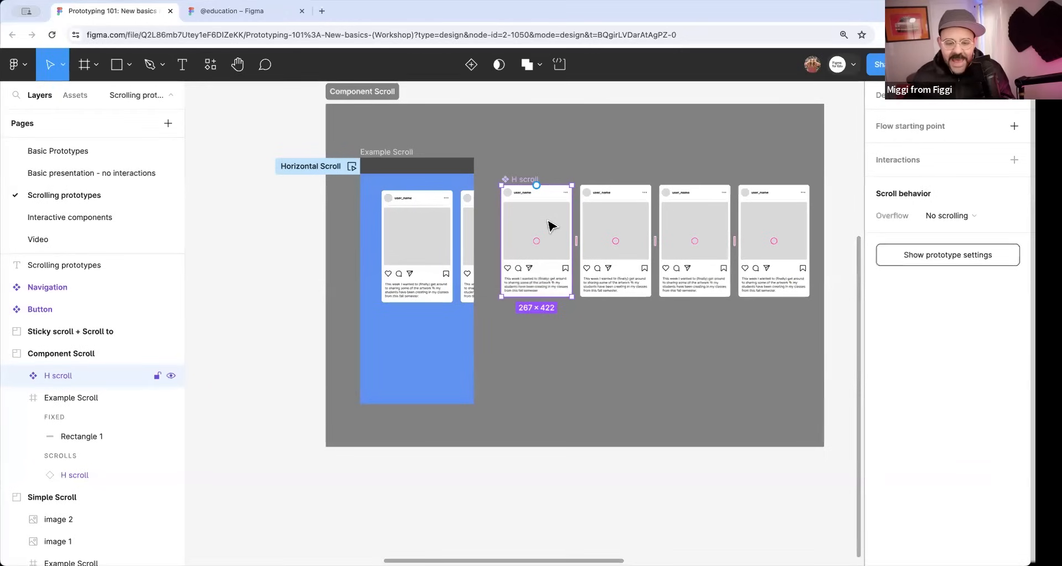
Set the scroll overflow of the H scroll component to Horizontal.
left_click(884, 95)
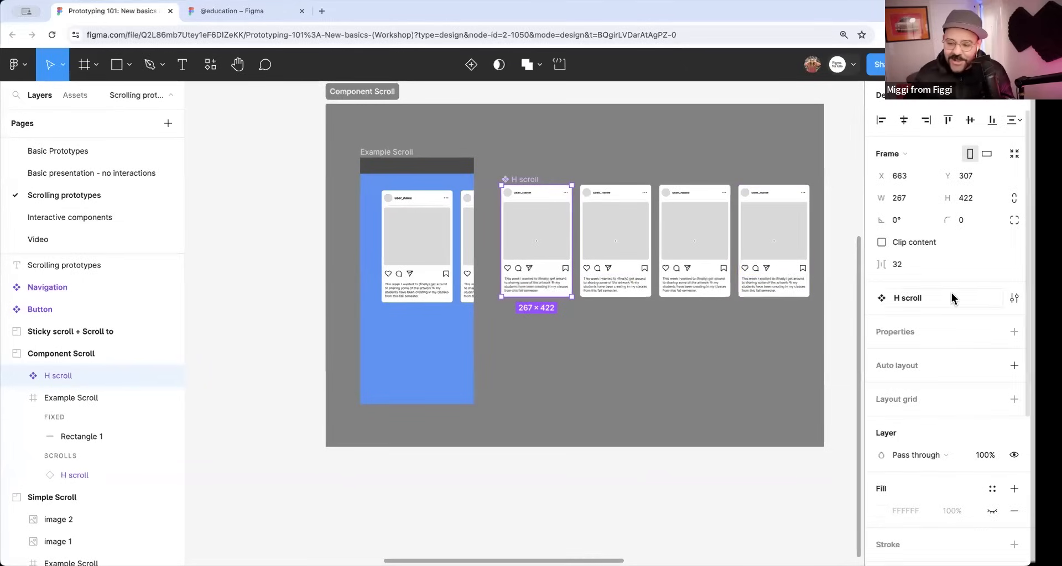
left_click(926, 100)
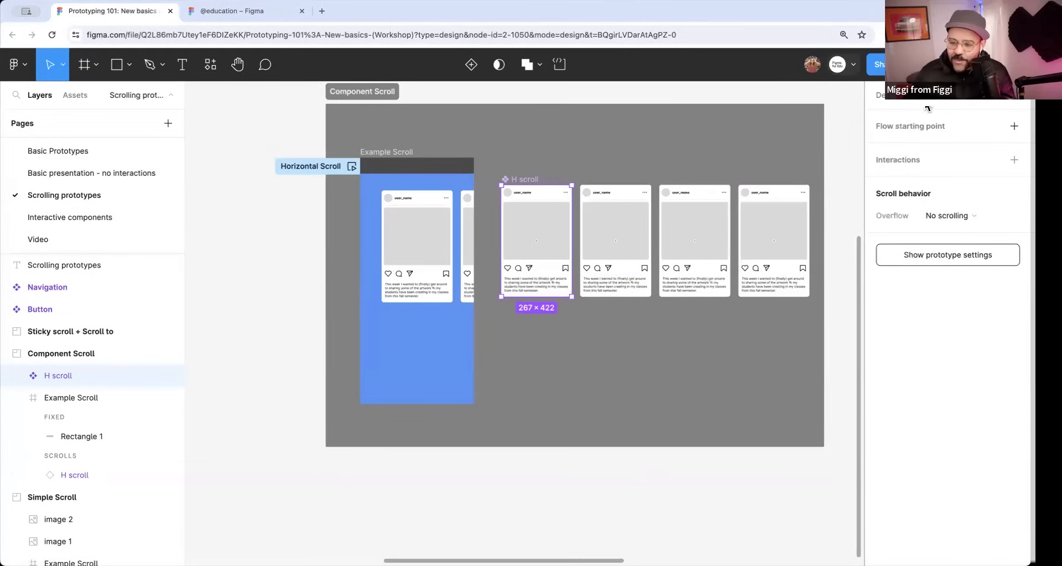
left_click(958, 218)
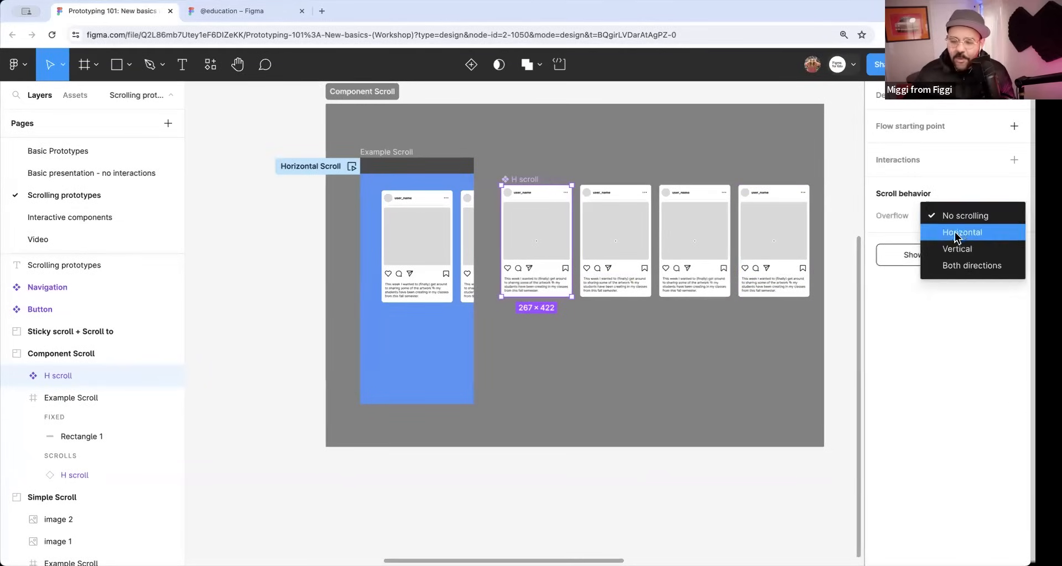
left_click(957, 235)
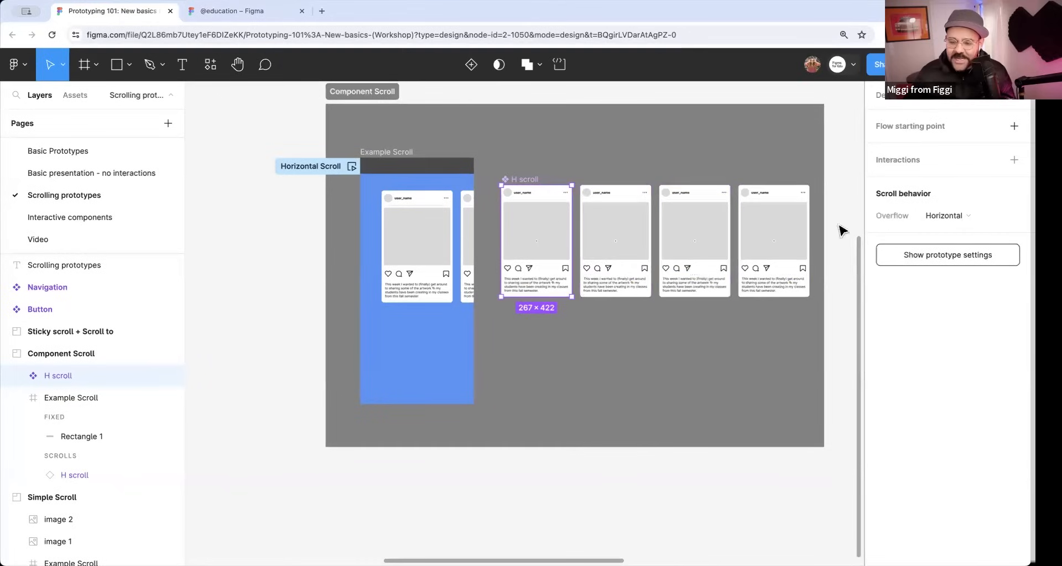
Preview the Horizontal Scroll flow, scroll its post cards sideways, and close the preview.
left_click(351, 166)
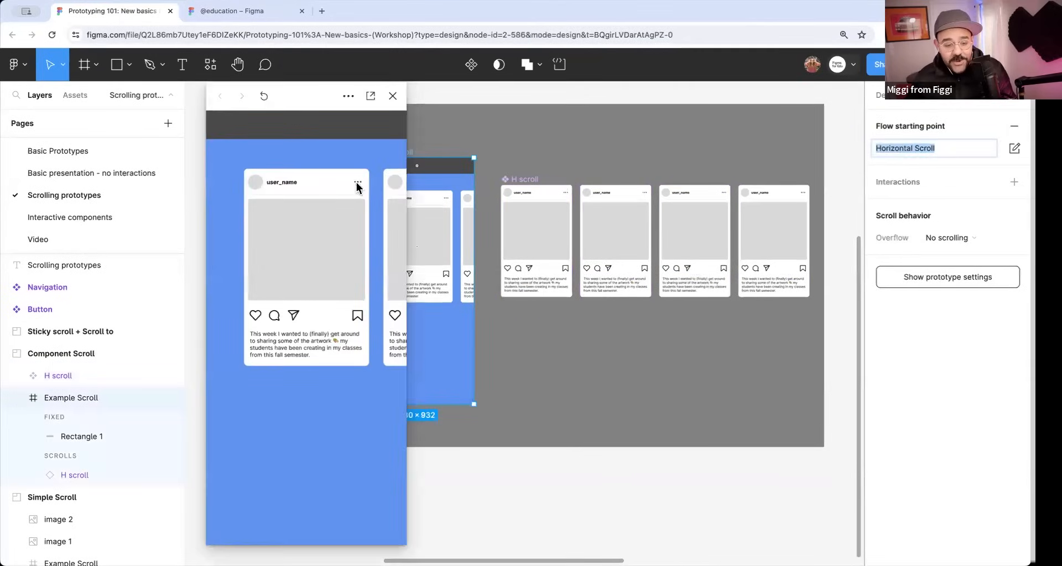
scroll(237, 285, "right", 3)
scroll(200, 280, "left", 4)
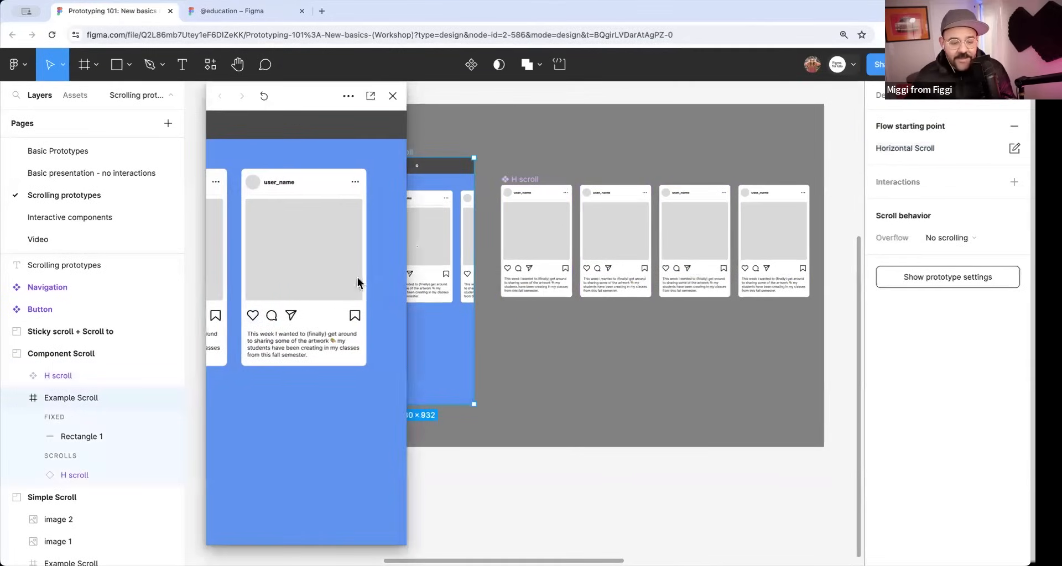
left_click(392, 96)
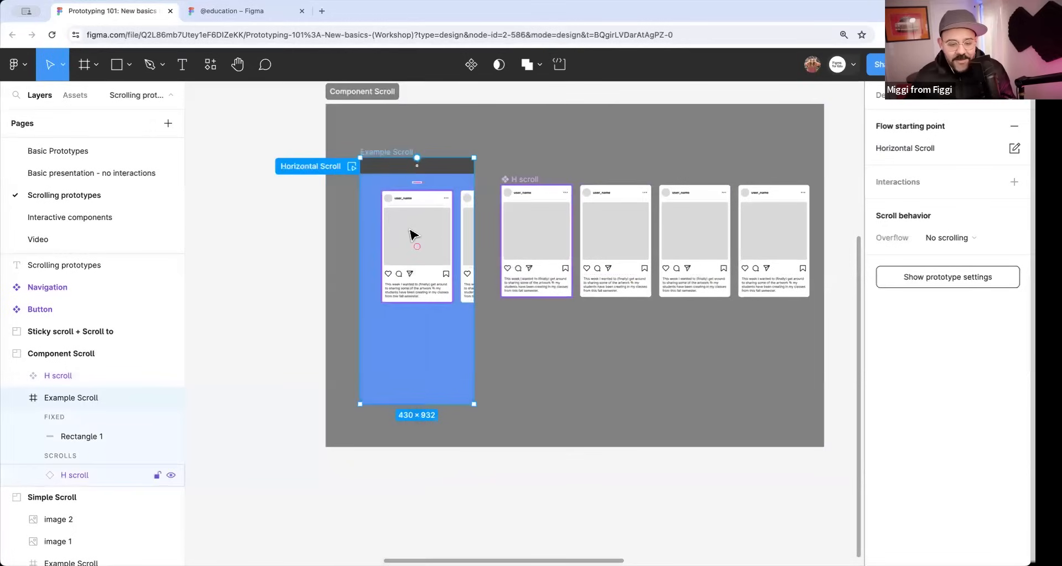
Duplicate the H scroll instance in the Example Scroll frame and place the copy directly below the original row.
left_click(418, 265)
left_click_drag(422, 220, 426, 336)
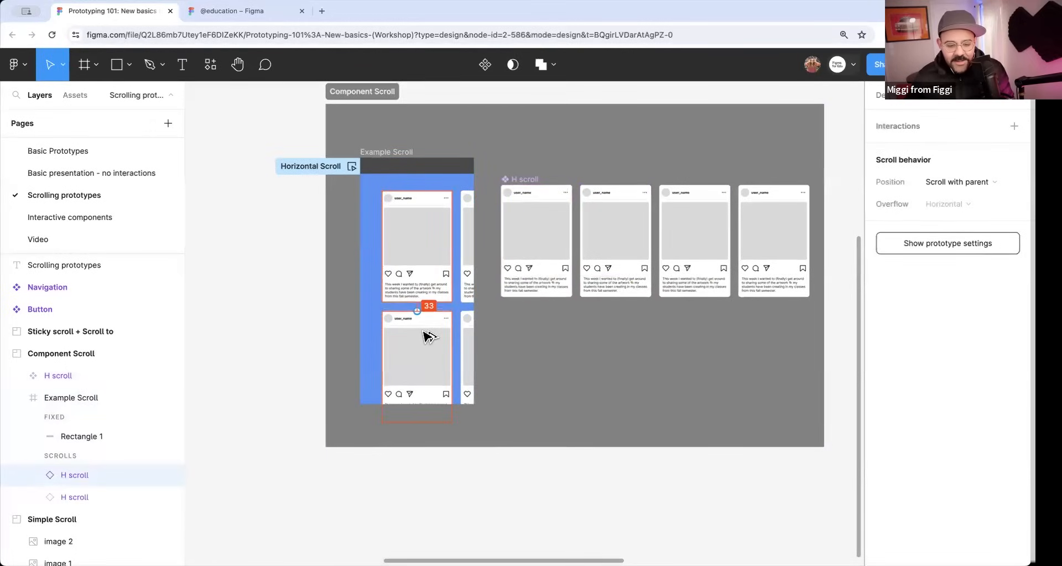
Preview the Horizontal Scroll flow, scroll the upper and lower card rows sideways independently, and close the preview.
left_click(352, 167)
left_click_drag(364, 239, 306, 317)
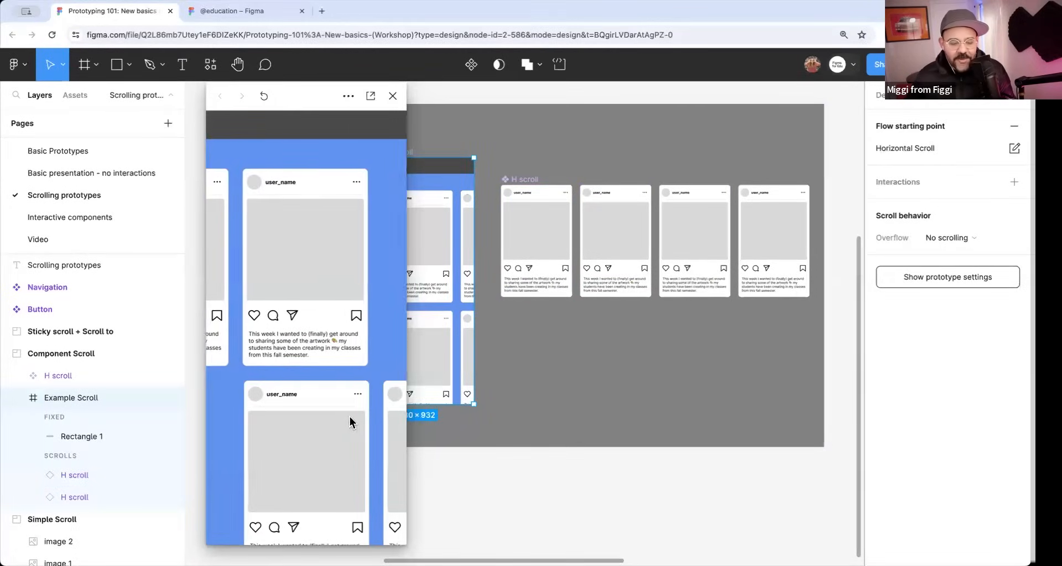
left_click_drag(351, 418, 325, 445)
left_click_drag(262, 451, 343, 392)
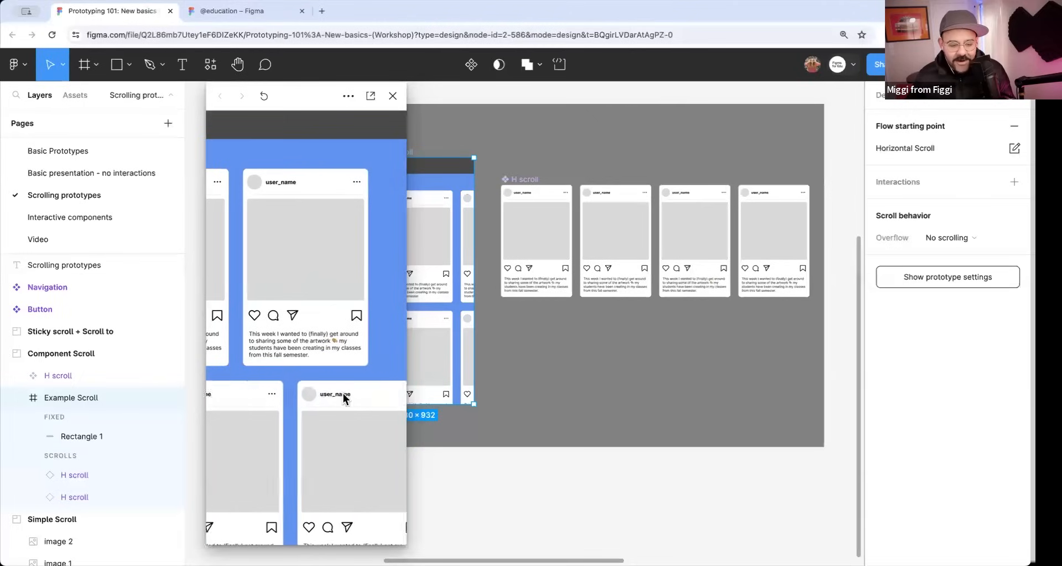
left_click_drag(301, 325, 354, 319)
left_click_drag(299, 420, 342, 415)
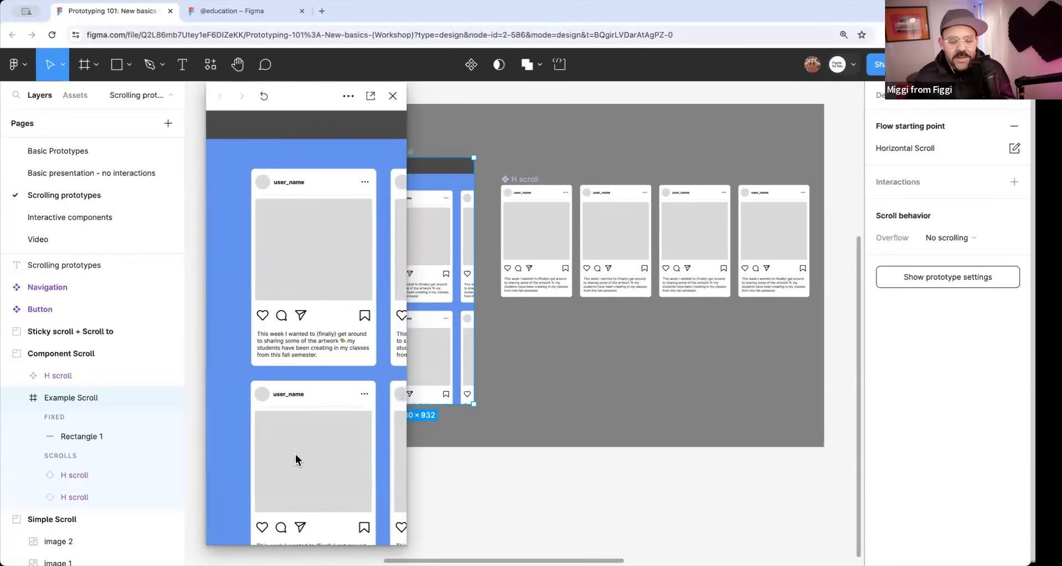
left_click_drag(315, 342, 262, 372)
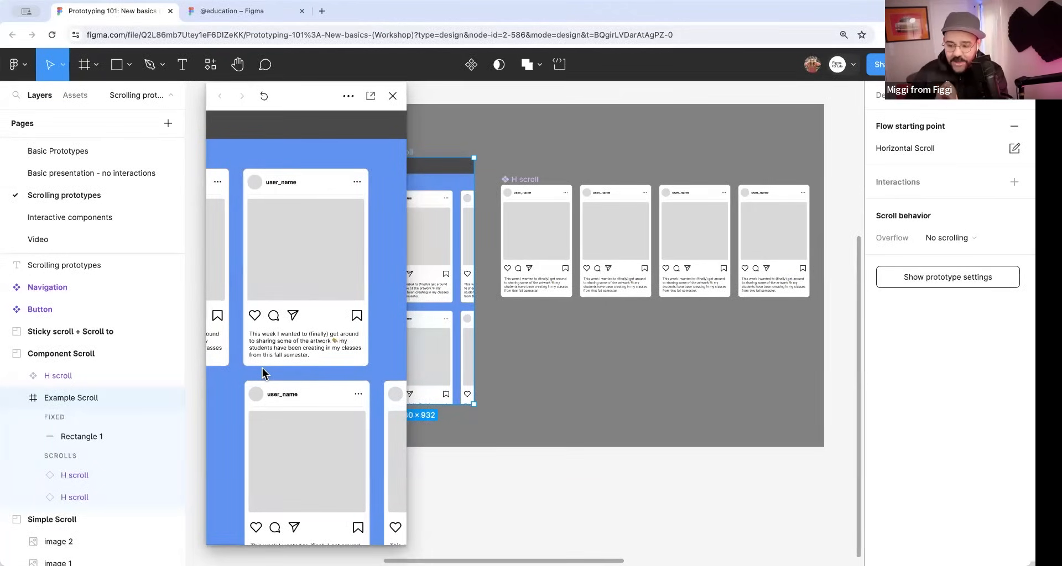
scroll(288, 332, "right", 5)
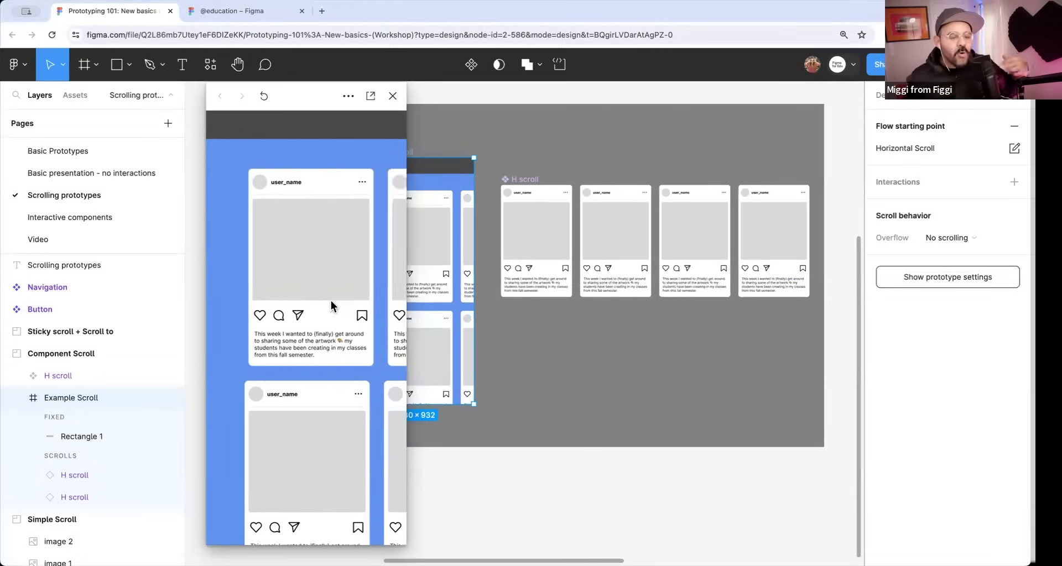
scroll(330, 408, "right", 5)
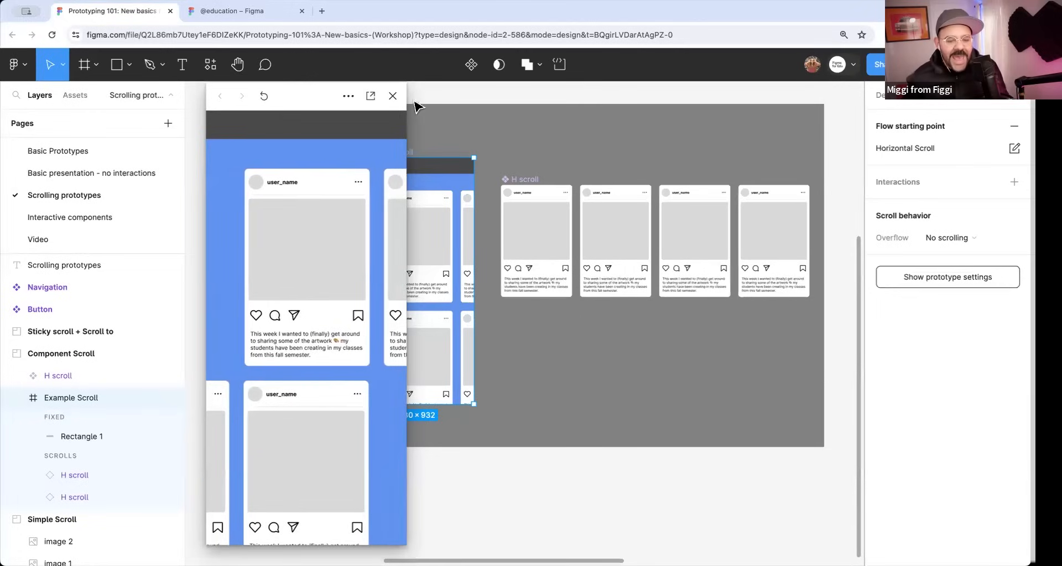
left_click(392, 96)
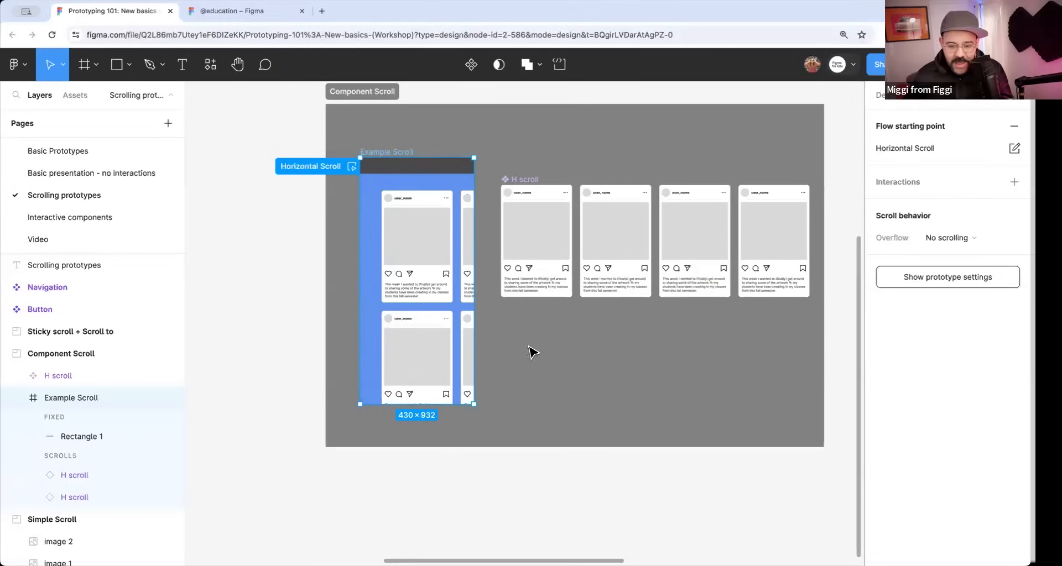
Set the scroll overflow of the Example Scroll frame to Vertical.
left_click(974, 237)
left_click(969, 269)
left_click(860, 293)
Preview the Horizontal Scroll flow, scroll the frame vertically and the card rows sideways, and close the preview.
left_click(351, 167)
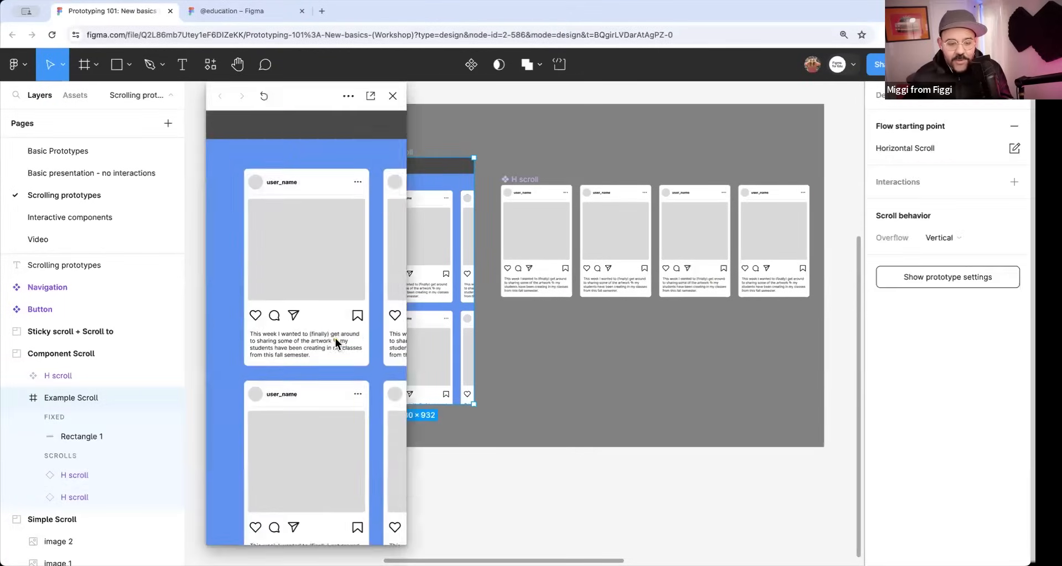
left_click_drag(339, 214, 322, 384)
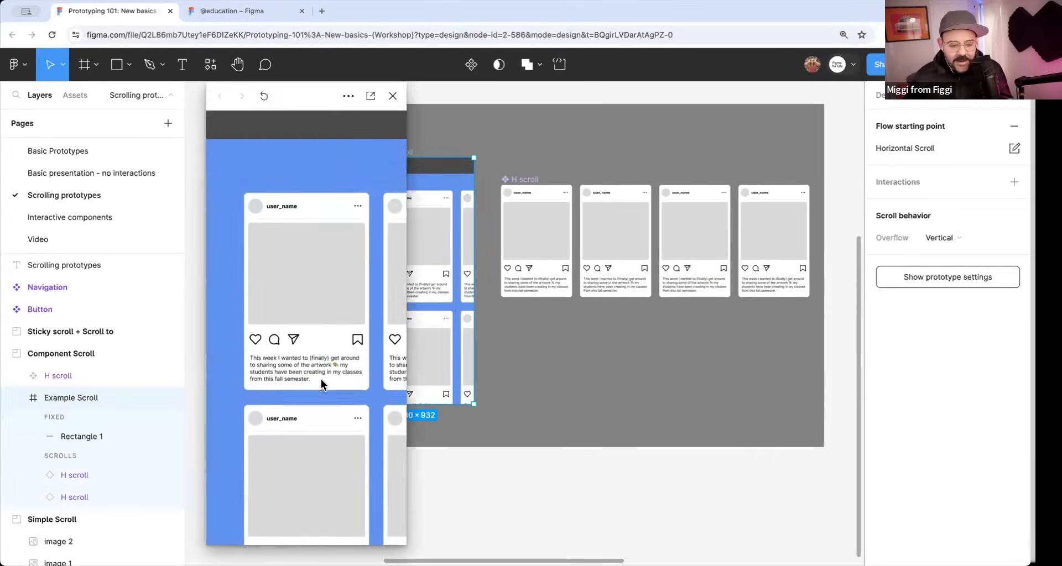
left_click_drag(349, 307, 265, 321)
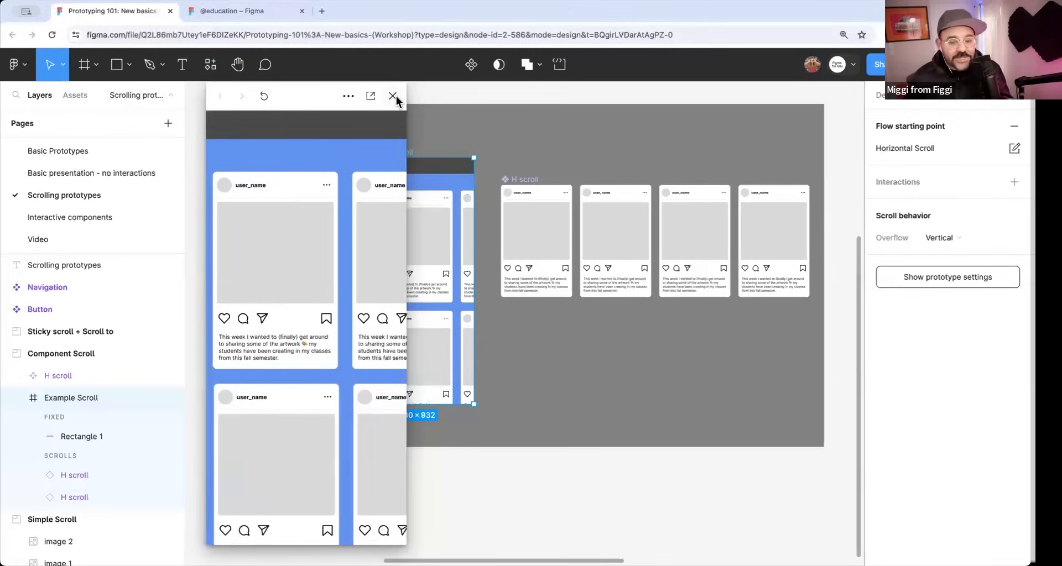
left_click(393, 95)
scroll(553, 227, "right", 2)
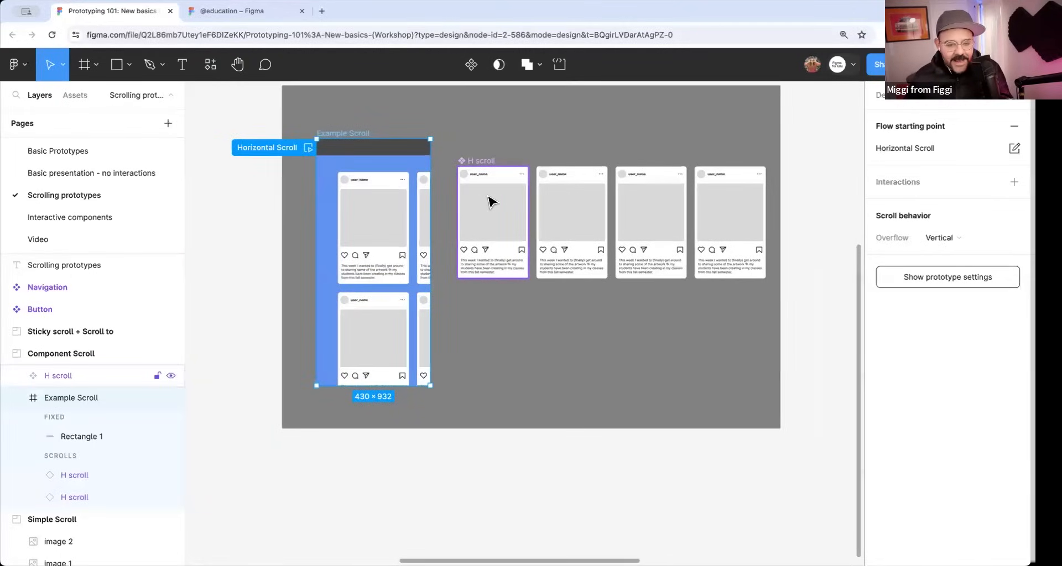
Browse the file's local component assets, expanding the Scrolling prototypes group.
left_click(78, 96)
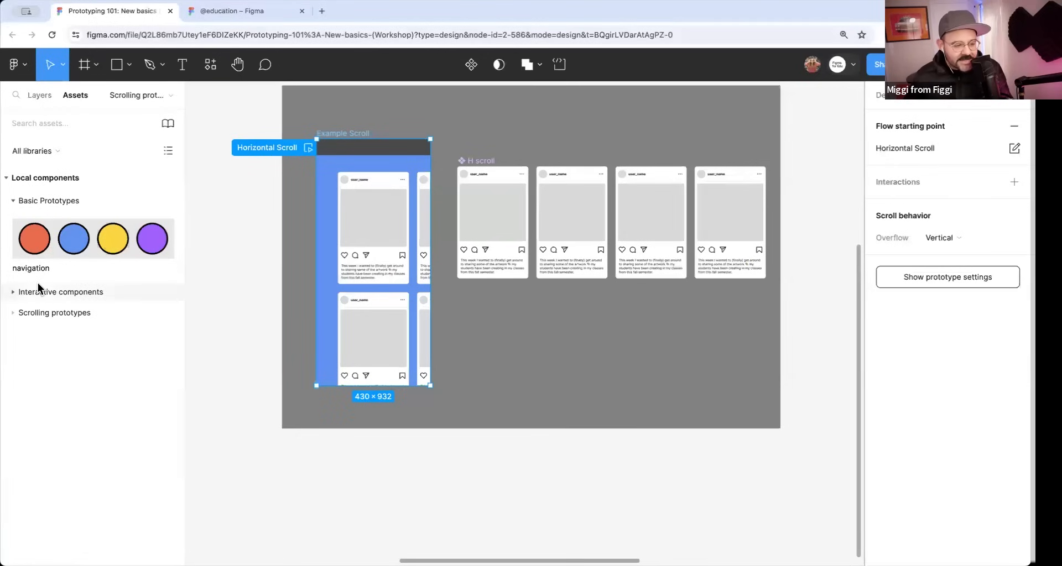
left_click(33, 313)
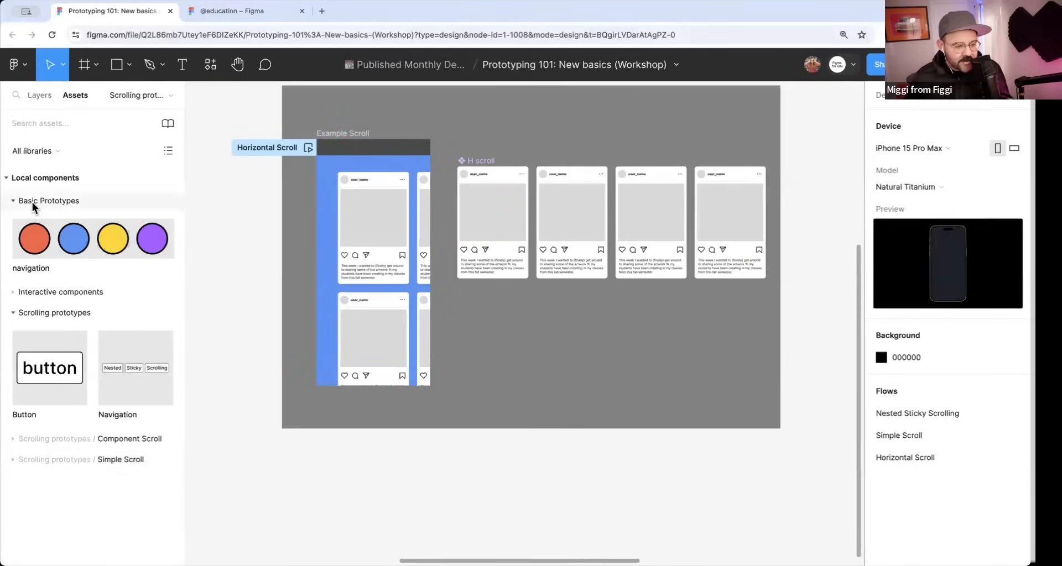
left_click(27, 293)
left_click(31, 292)
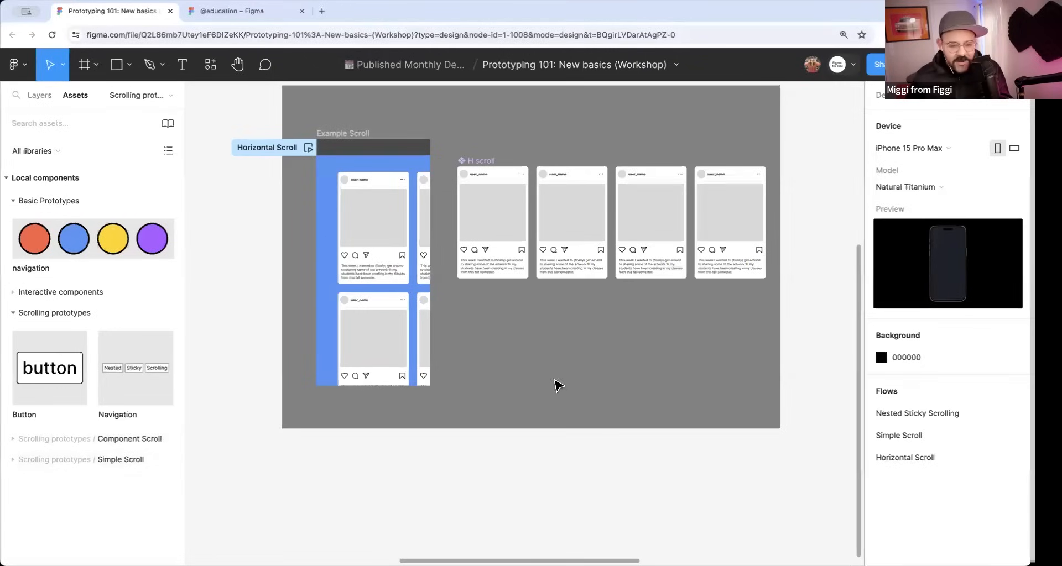
Delete the lower H scroll instance from the Example Scroll frame and clear the selection.
left_click(514, 208)
left_click(368, 329)
key("Delete")
left_click(493, 182)
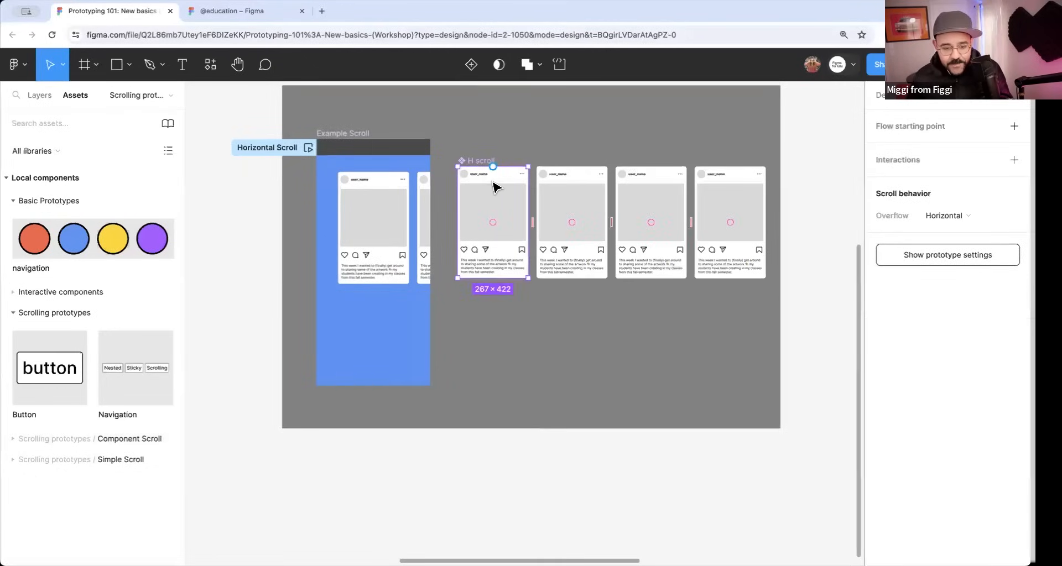
left_click(504, 394)
Draw a rectangle about 329 × 424 on the empty canvas below the Component Scroll section and round its corners to about 45.
scroll(524, 363, "down", 3)
scroll(481, 390, "down", 2)
left_click(450, 381)
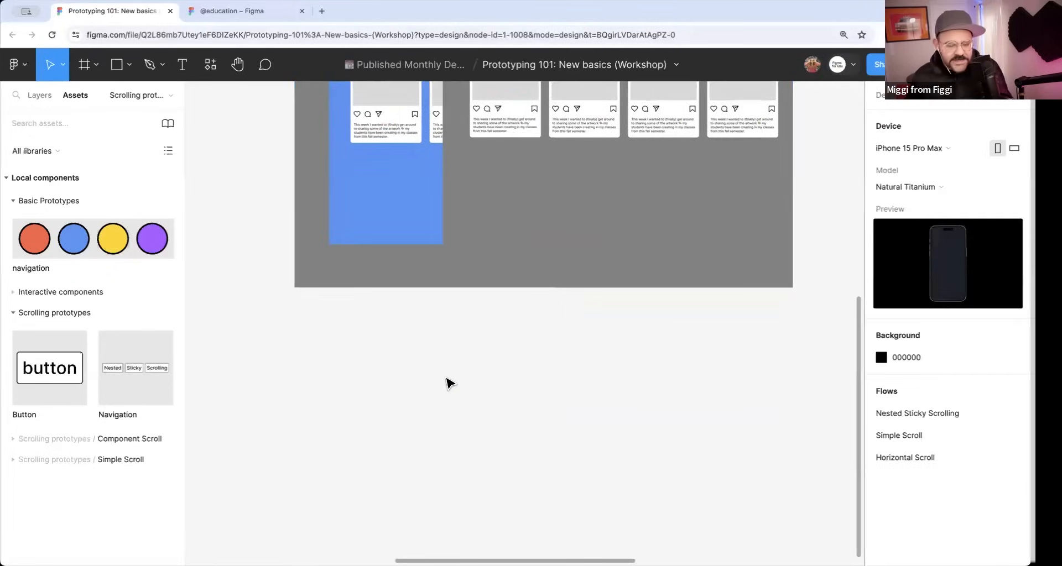
key("r")
mouse_move(318, 350)
left_mouse_down()
mouse_move(354, 439)
mouse_move(405, 462)
left_mouse_up()
mouse_move(344, 415)
left_mouse_down()
mouse_move(426, 426)
mouse_move(374, 417)
mouse_move(376, 427)
mouse_move(426, 355)
left_mouse_up()
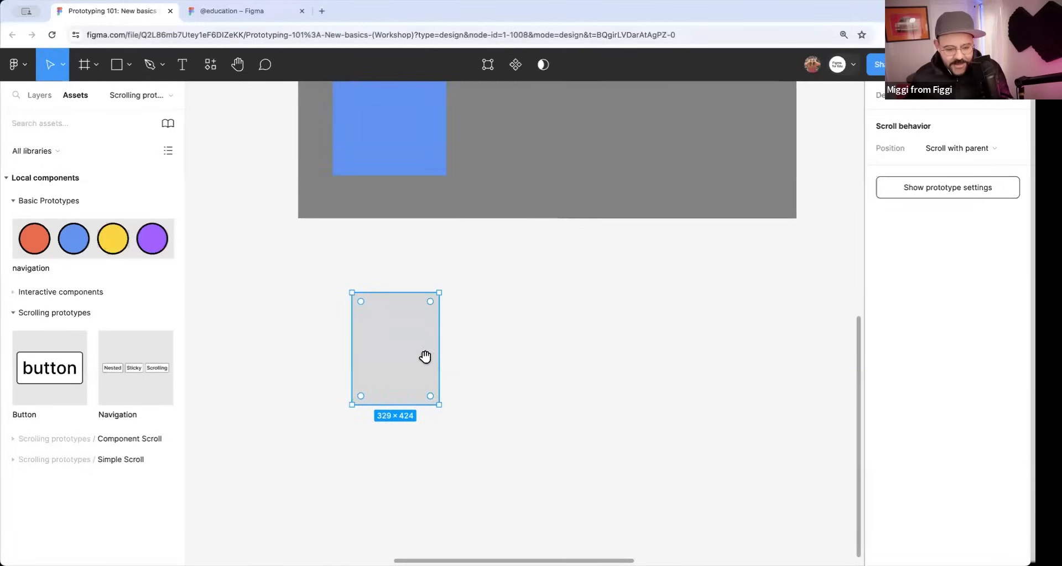
left_click_drag(431, 308, 430, 309)
Give the rectangle a black inside stroke 6.5 wide and move it slightly closer to the Component Scroll section.
left_click(881, 96)
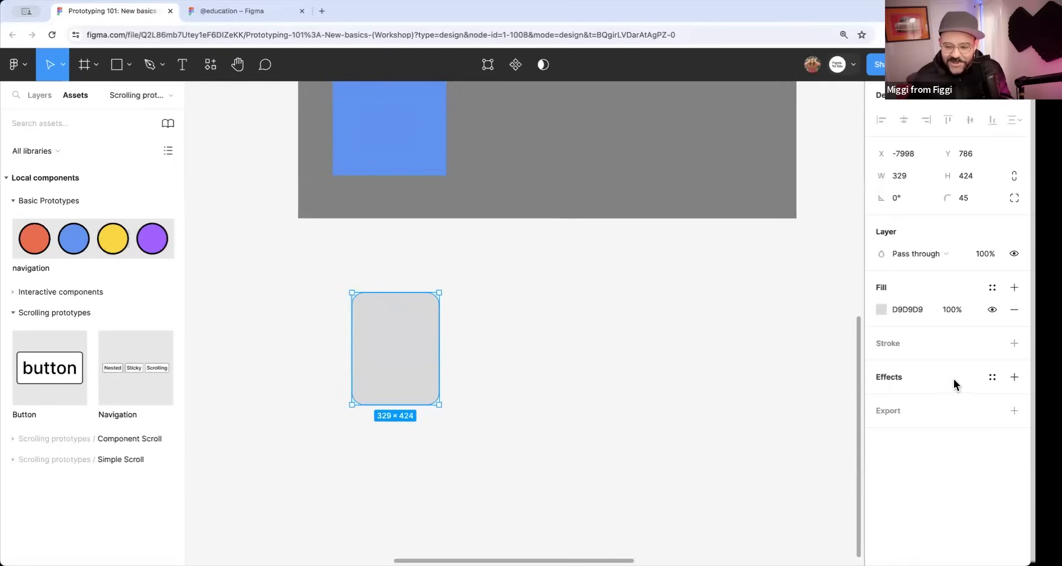
left_click(919, 351)
left_click_drag(950, 386, 952, 386)
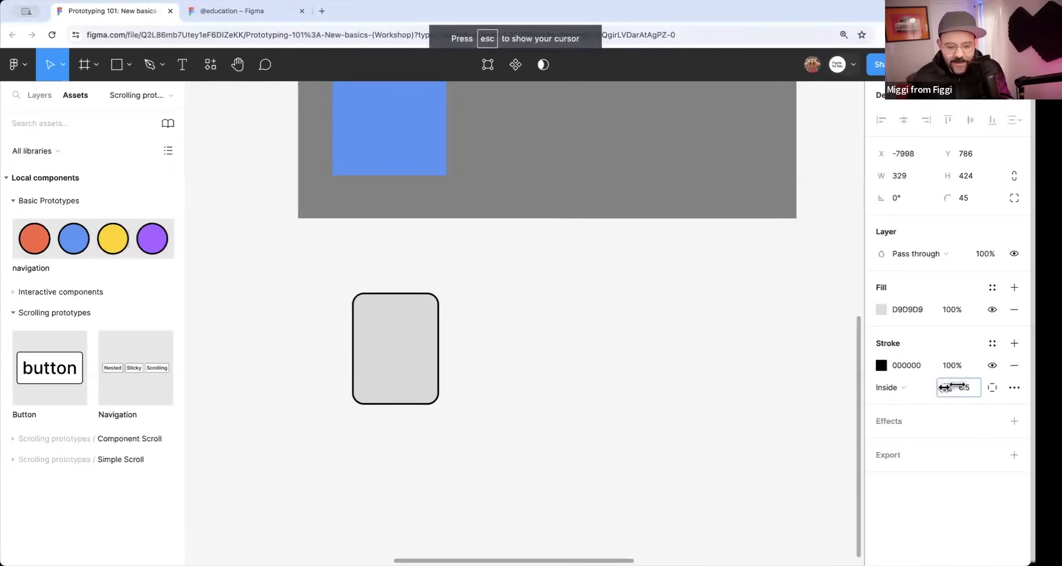
left_click(492, 362)
left_click_drag(415, 355, 456, 334)
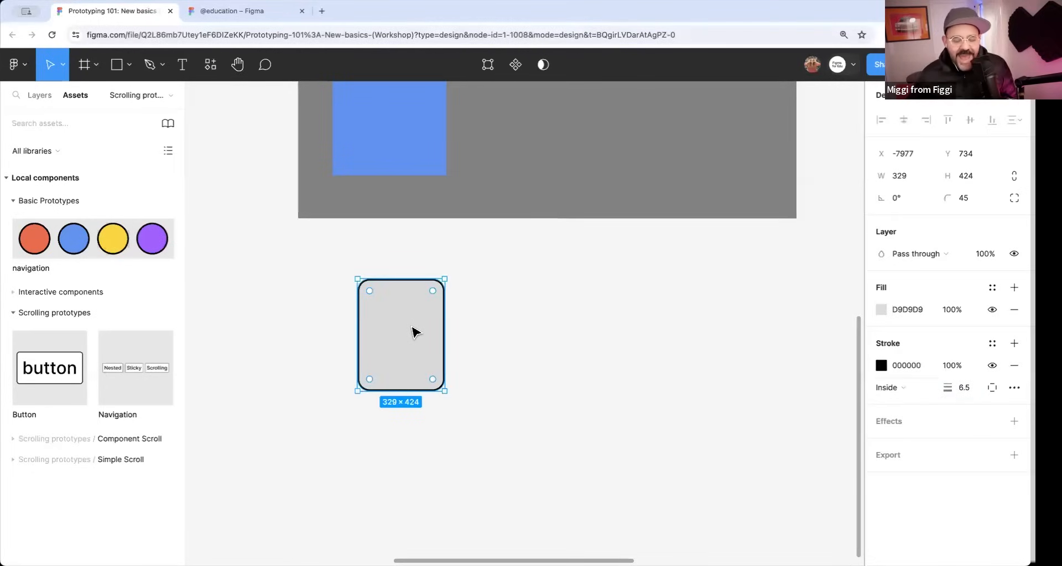
left_click_drag(379, 322, 498, 327)
key("super+z")
key("super+z")
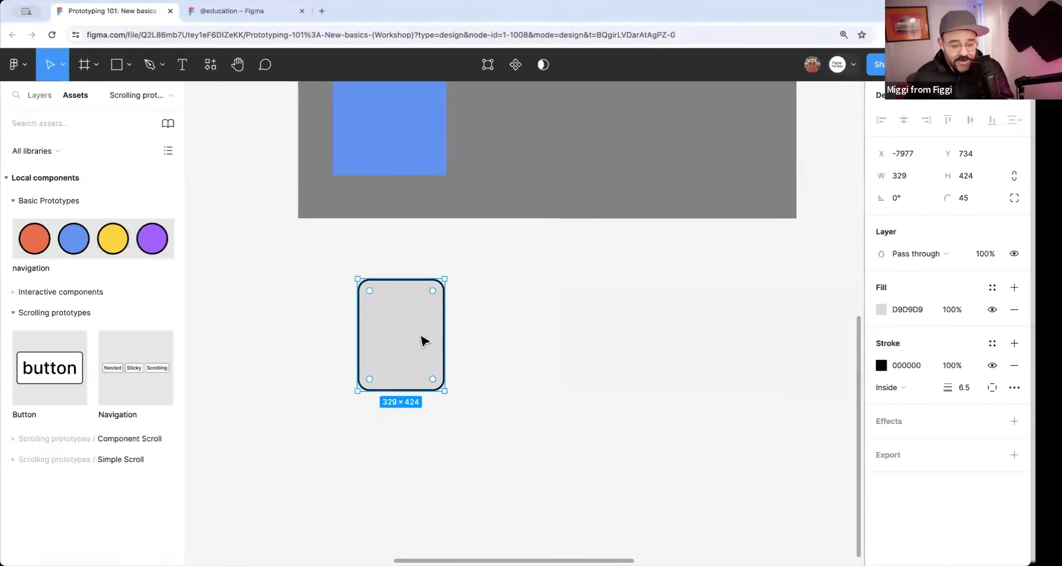
Duplicate the rectangle beside itself with a 34 gap and repeat the copy until the row holds seven rectangles.
left_click_drag(400, 324, 498, 335)
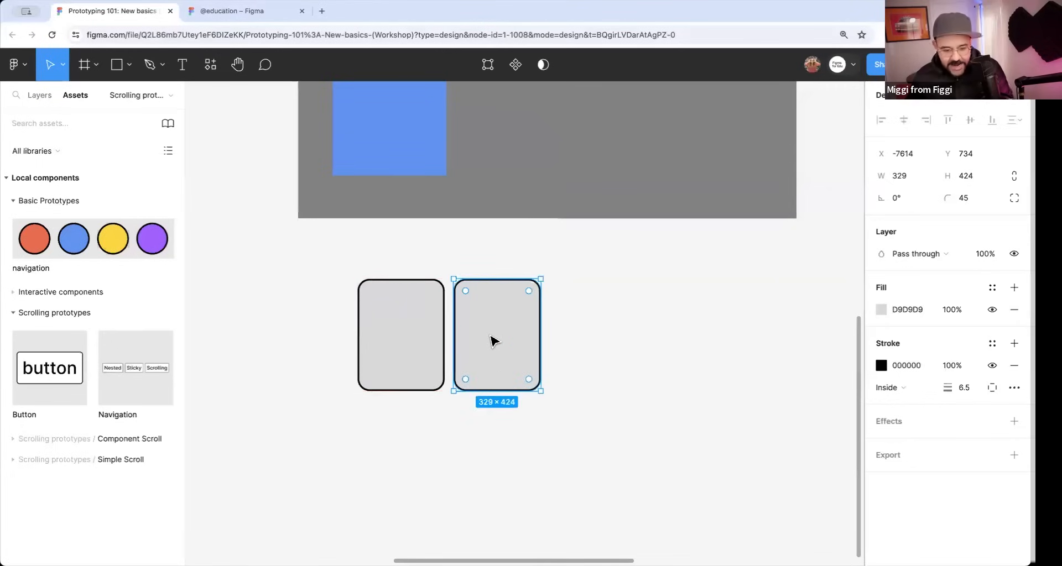
key("ctrl+d")
scroll(471, 378, "down", 3)
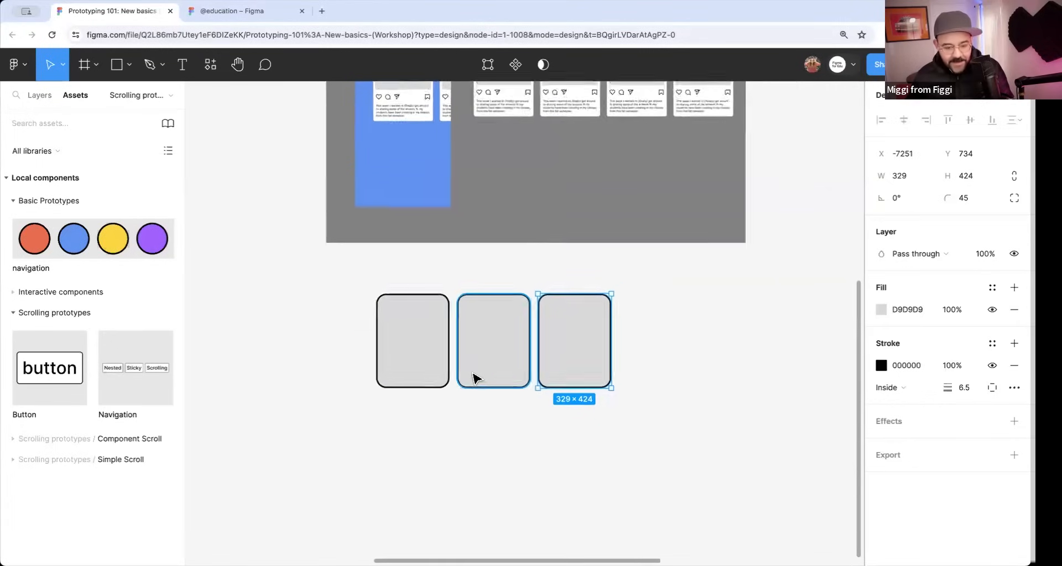
key("ctrl+d")
key("ctrl+d")
key("ctrl+d")
key("ctrl+d")
scroll(462, 417, "right", 3)
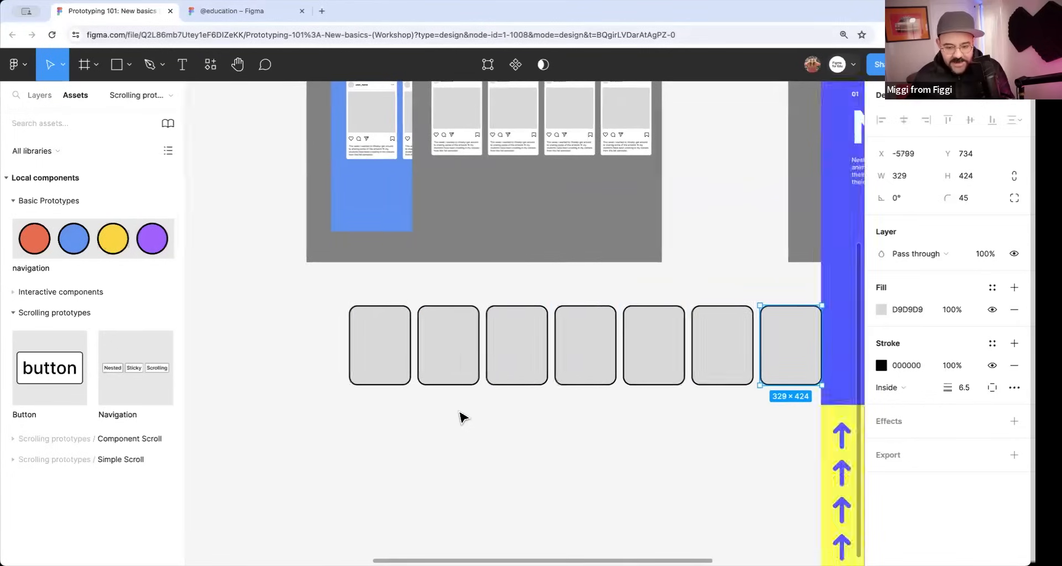
Select all seven rounded rectangles, move the row slightly, and combine them into a single component.
left_click_drag(320, 434, 741, 354)
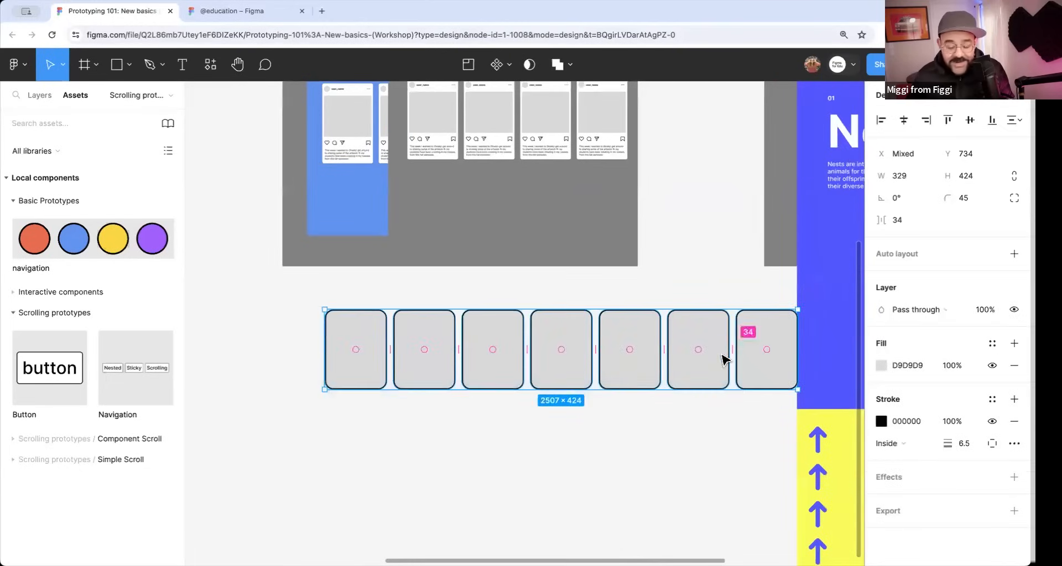
left_click_drag(547, 370, 519, 358)
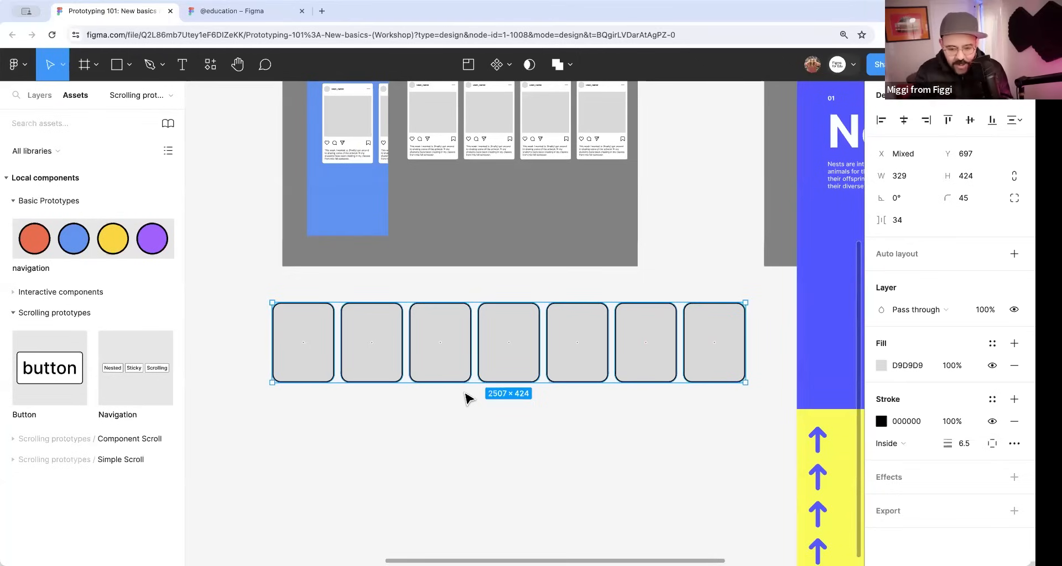
left_click(509, 70)
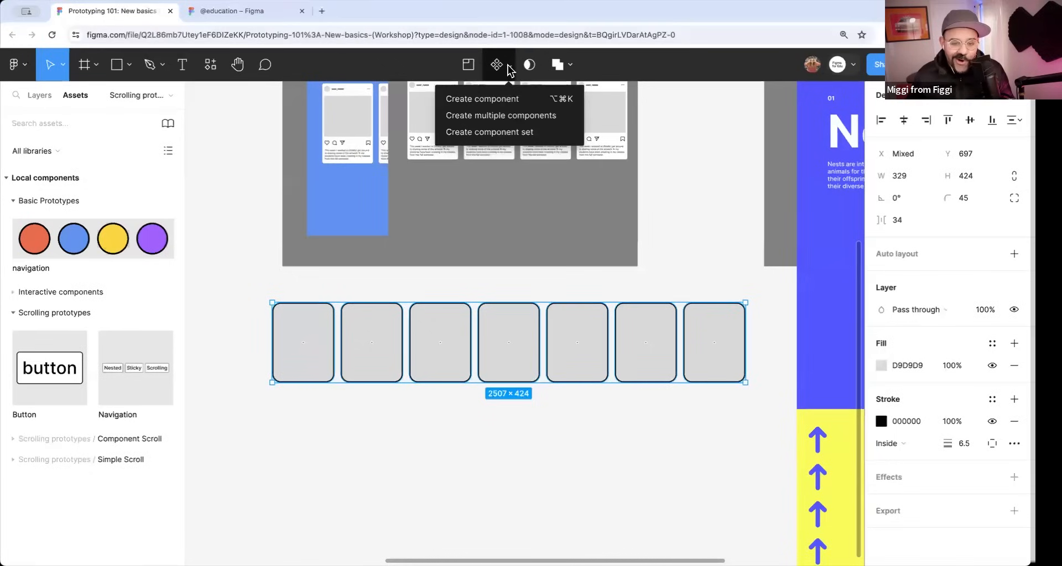
left_click(496, 98)
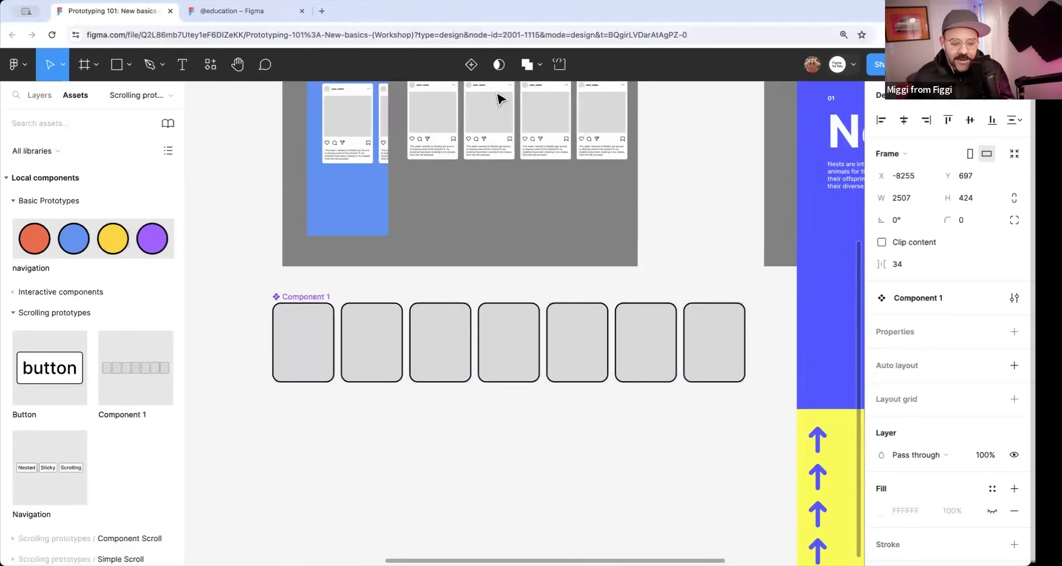
Rename the new component of seven rectangles as Horizontal Scroller.
double_click(307, 297)
type("Horizontal")
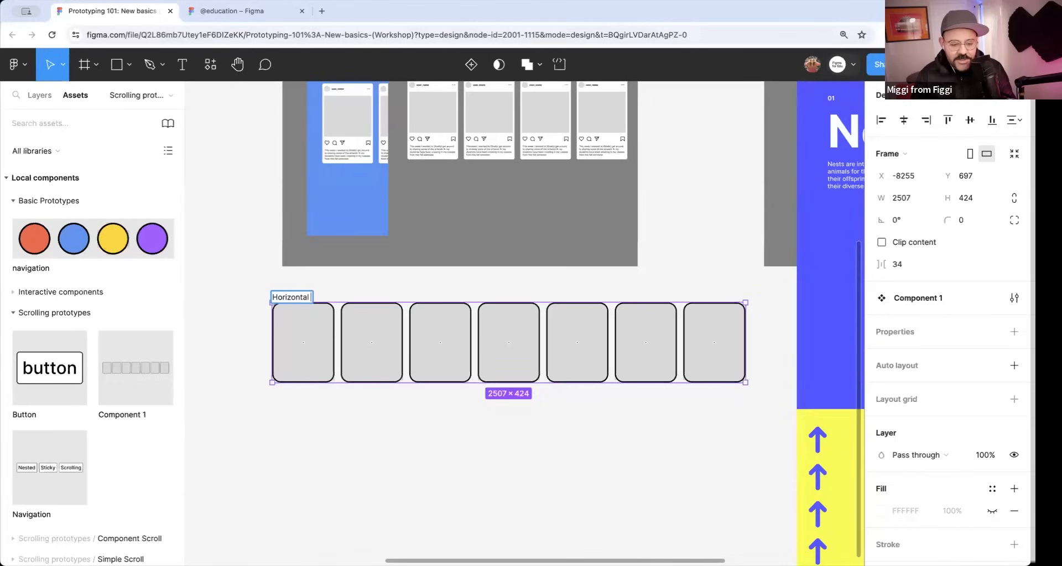
type(" Scroller")
key("Return")
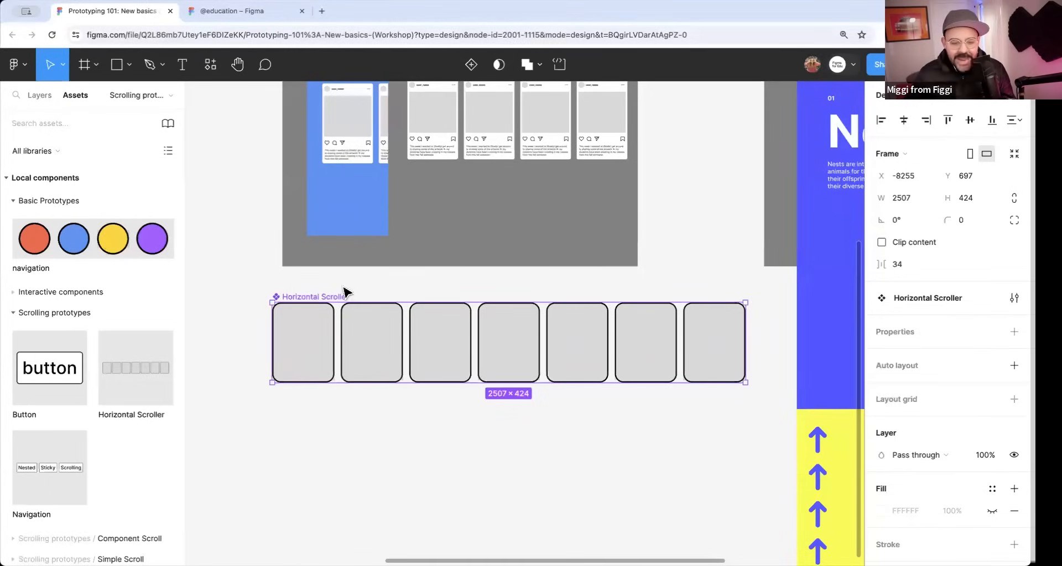
Delete the remaining H scroll instance from the Example Scroll frame.
scroll(422, 261, "up", 2)
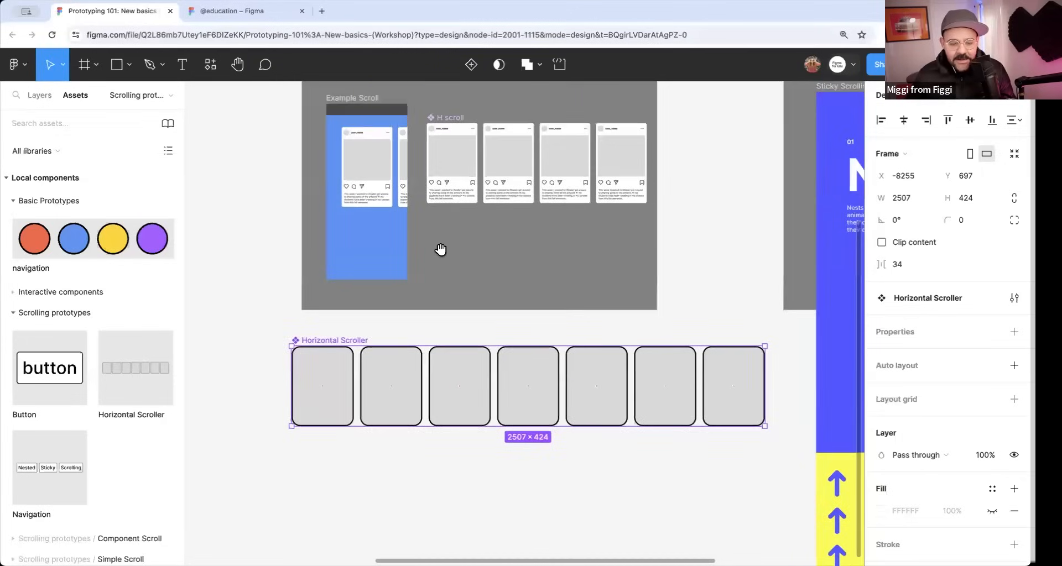
left_click(375, 185)
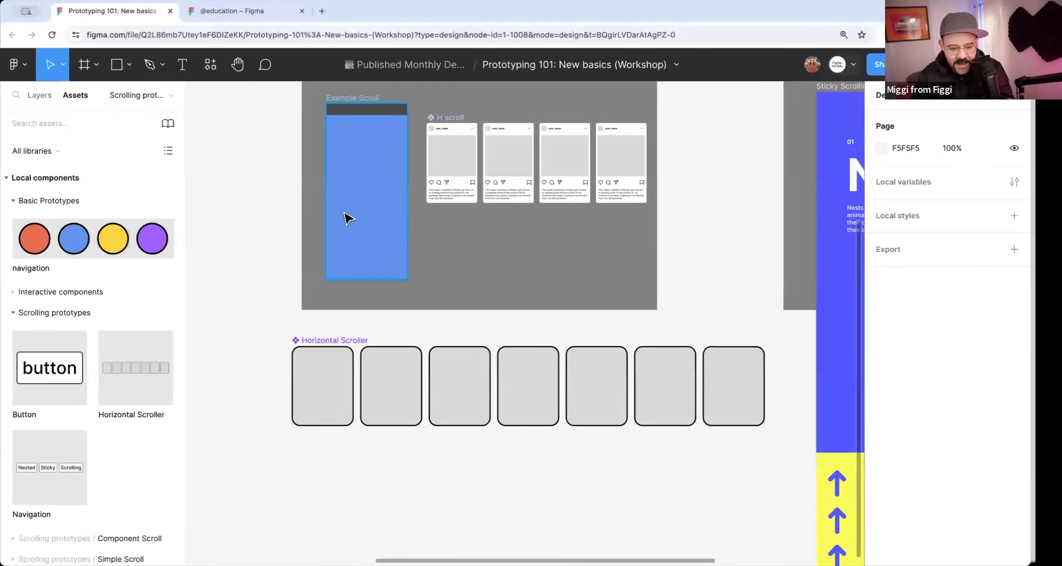
Try to narrow the Horizontal Scroller component's frame to the width of its first card, 329, without resizing the cards.
left_click(336, 340)
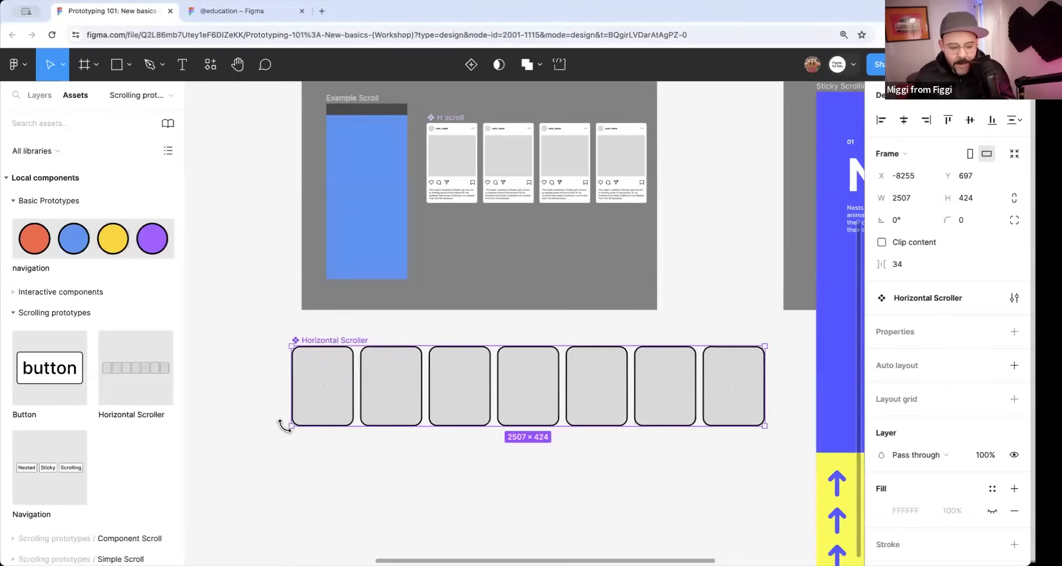
scroll(293, 426, "up", 2)
left_click_drag(491, 469, 426, 454)
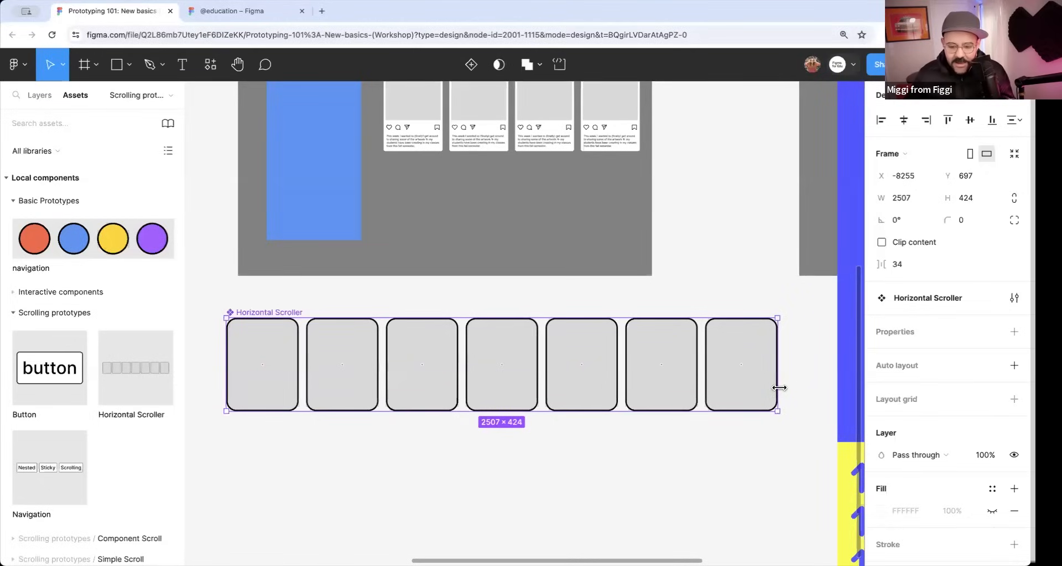
left_click_drag(731, 391, 299, 386)
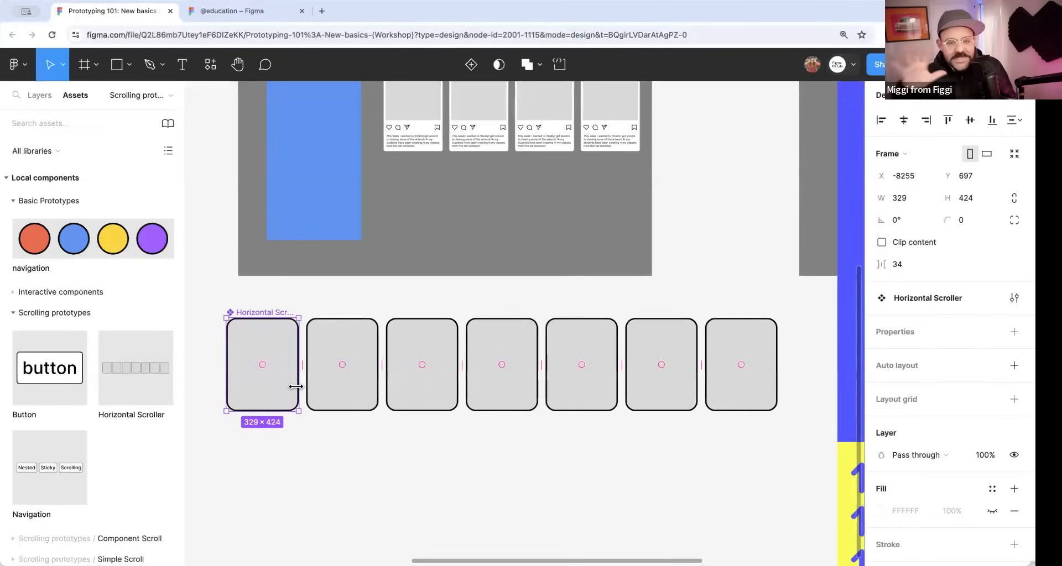
double_click(296, 387)
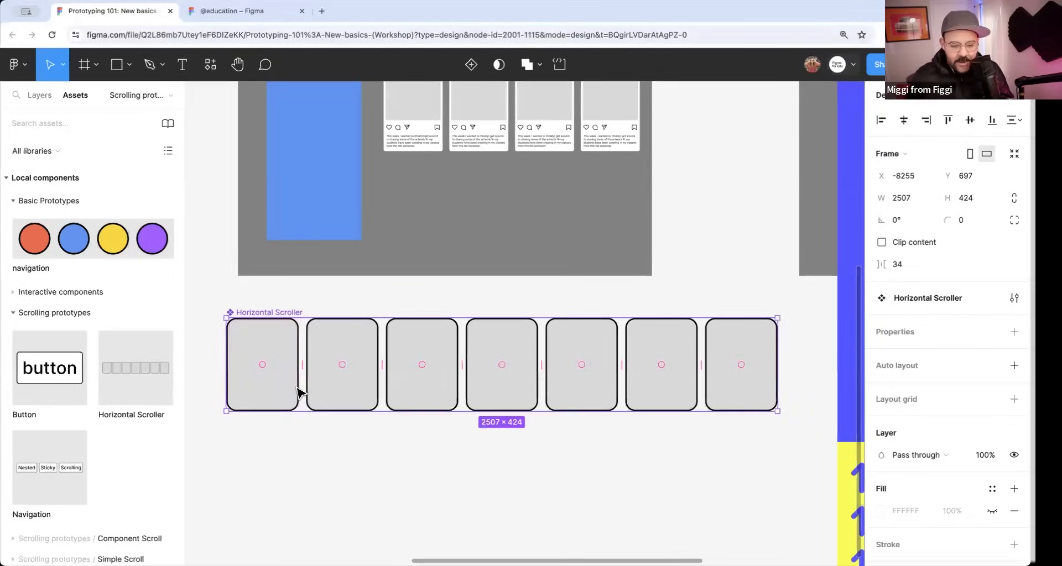
Shrink the Horizontal Scroller component's frame to 329 wide around its first card, keeping all cards at their original size.
left_click(301, 458)
left_click(274, 315)
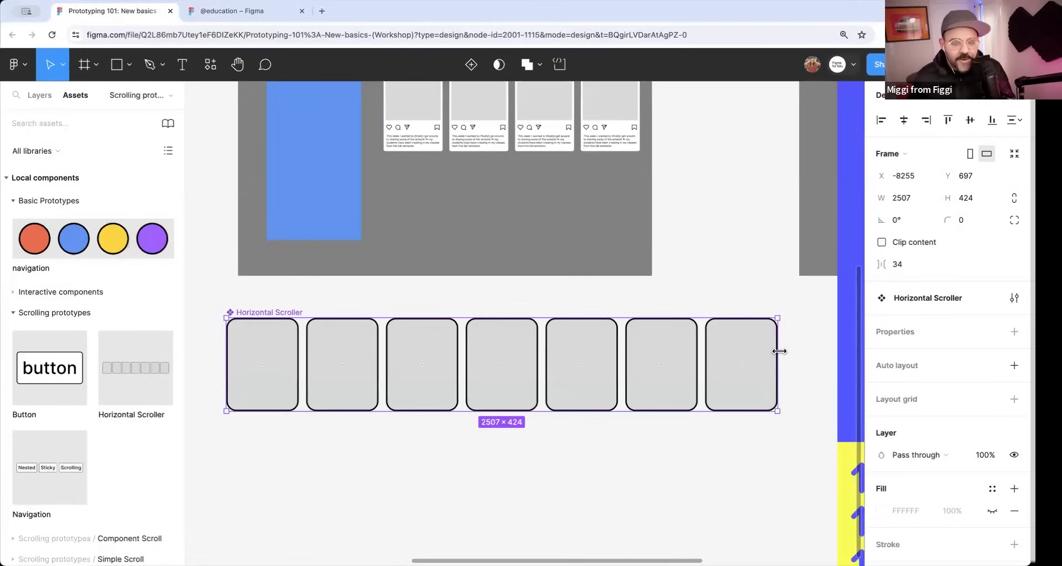
left_click_drag(779, 351, 301, 363)
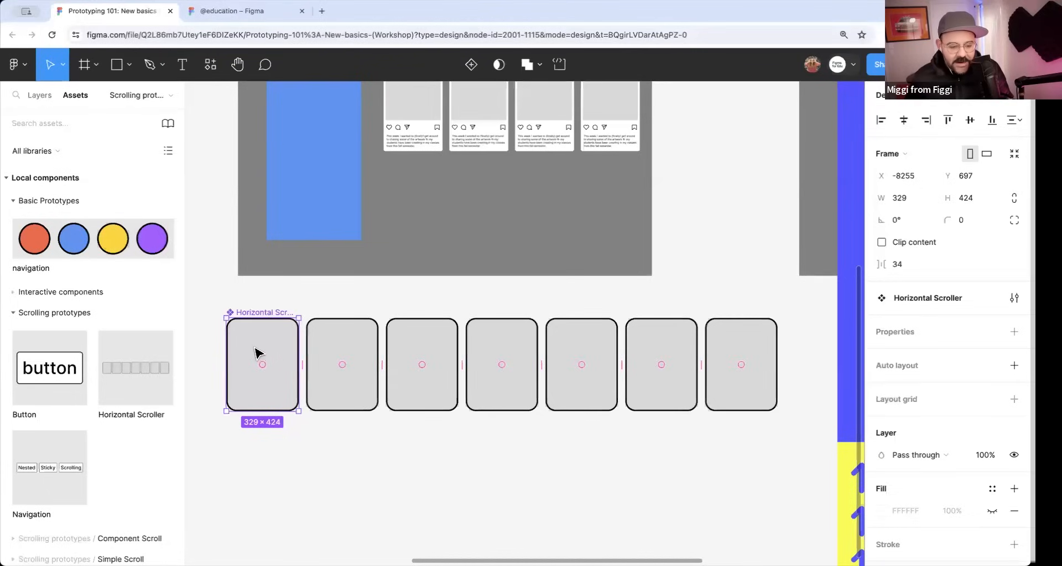
Toggle Clip content on the Horizontal Scroller component to compare clipped and overflowing cards, leaving the option off.
scroll(260, 354, "up", 3)
scroll(293, 357, "down", 3)
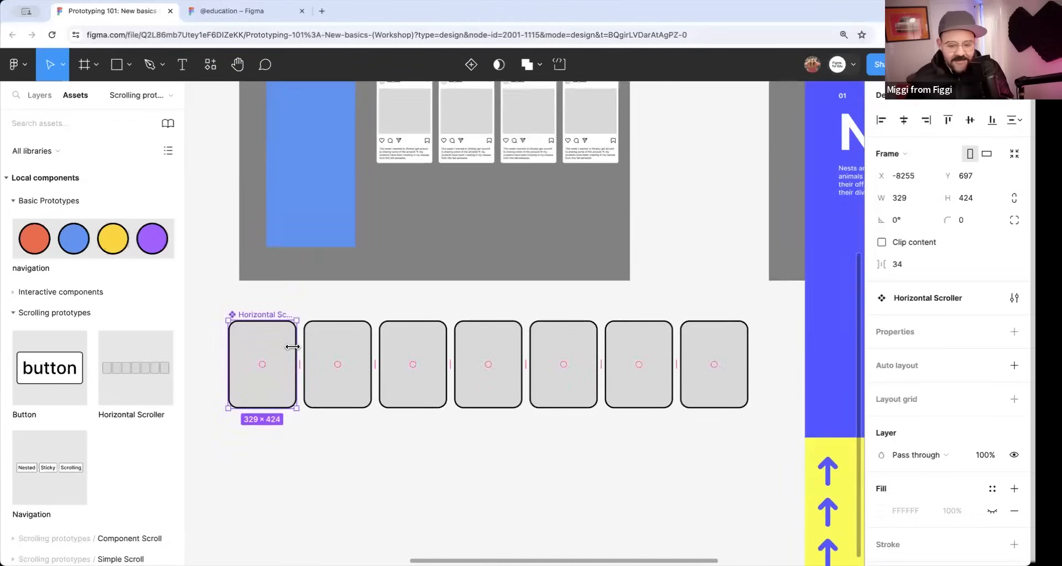
left_click(886, 241)
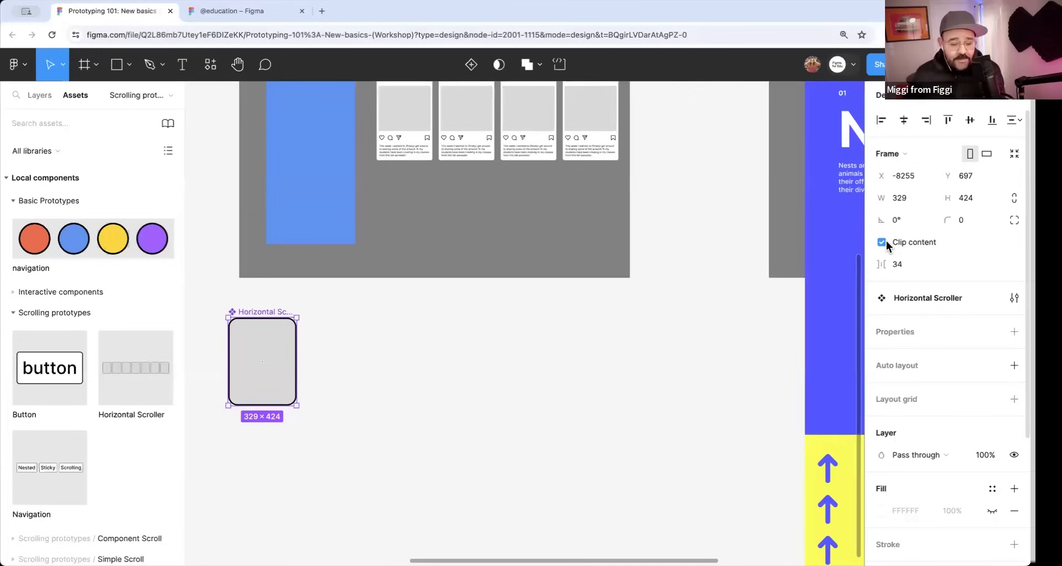
left_click(881, 242)
left_click(881, 242)
left_click(882, 242)
left_click(881, 241)
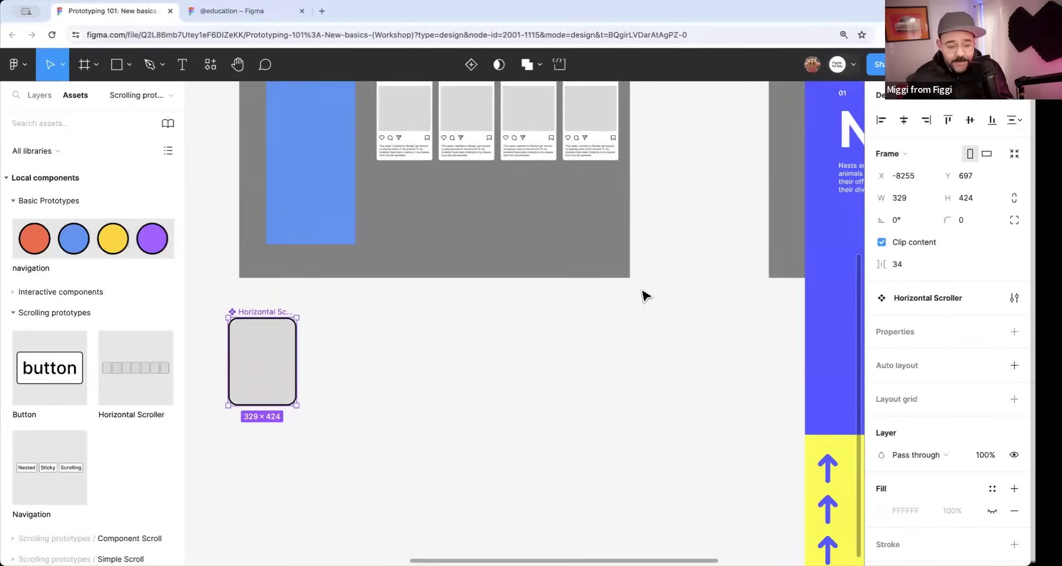
mouse_move(294, 363)
left_mouse_down()
mouse_move(412, 362)
mouse_move(299, 365)
left_mouse_up()
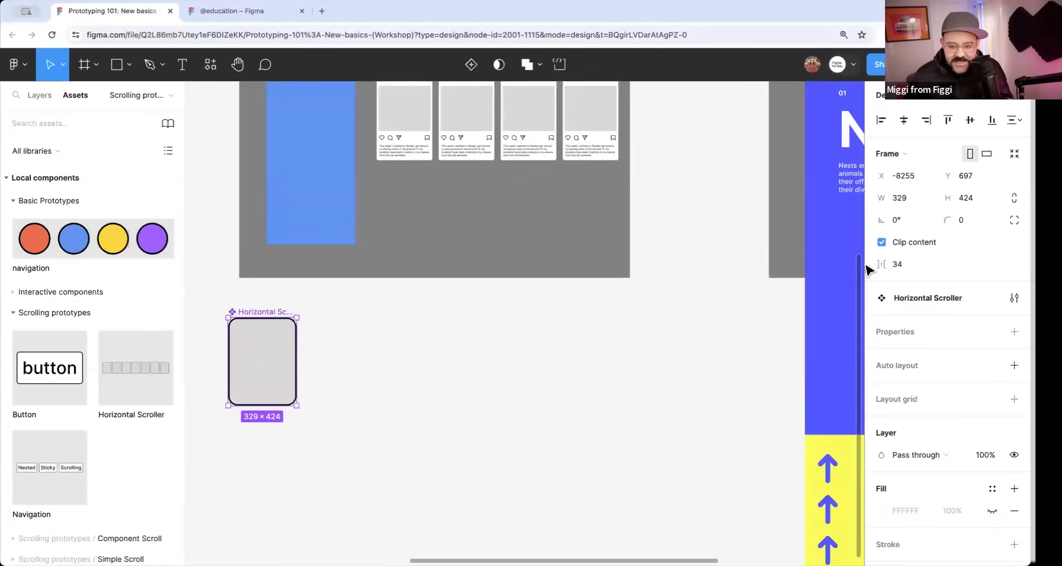
left_click(881, 242)
Move the Horizontal Scroller component to about X -8122, Y 750 and set its prototype overflow to Horizontal.
scroll(279, 418, "up", 3)
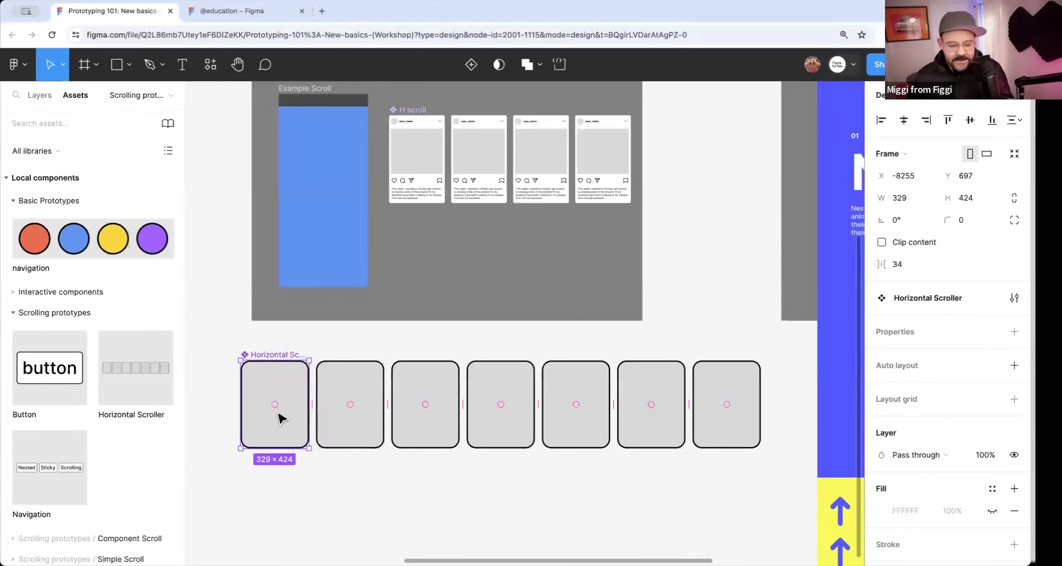
left_click_drag(279, 418, 308, 429)
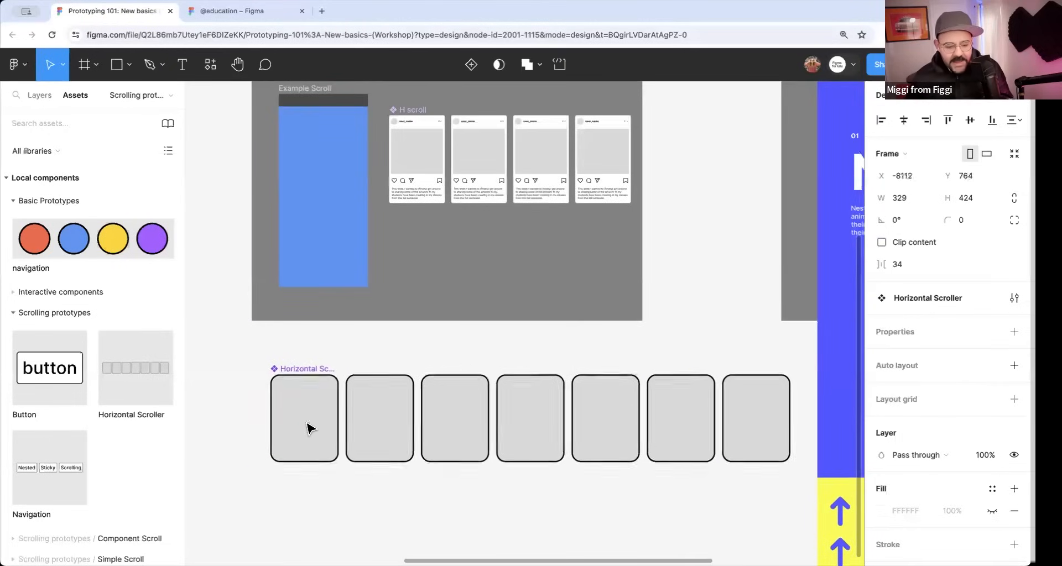
left_click(945, 105)
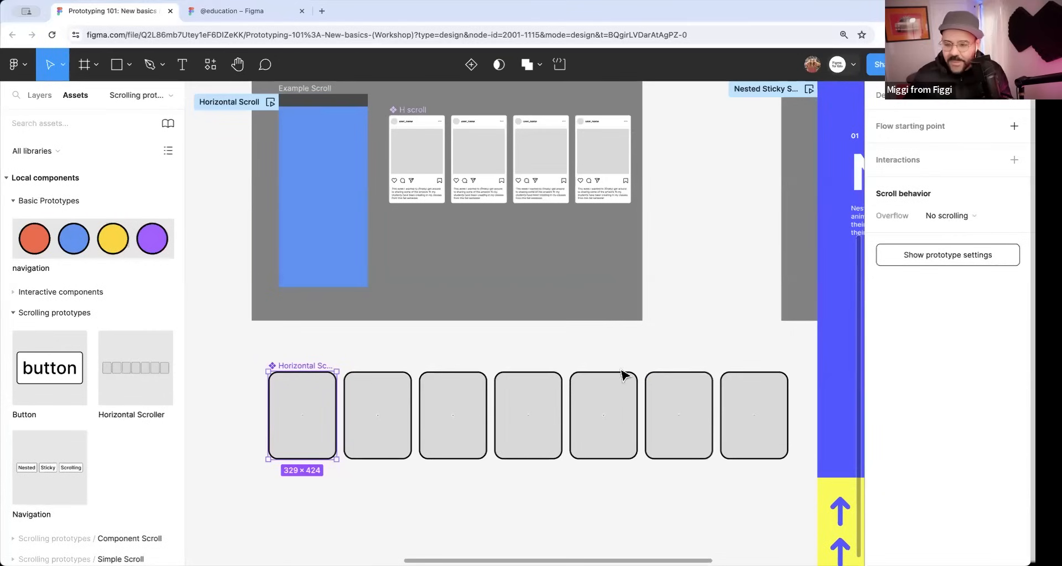
left_click(952, 218)
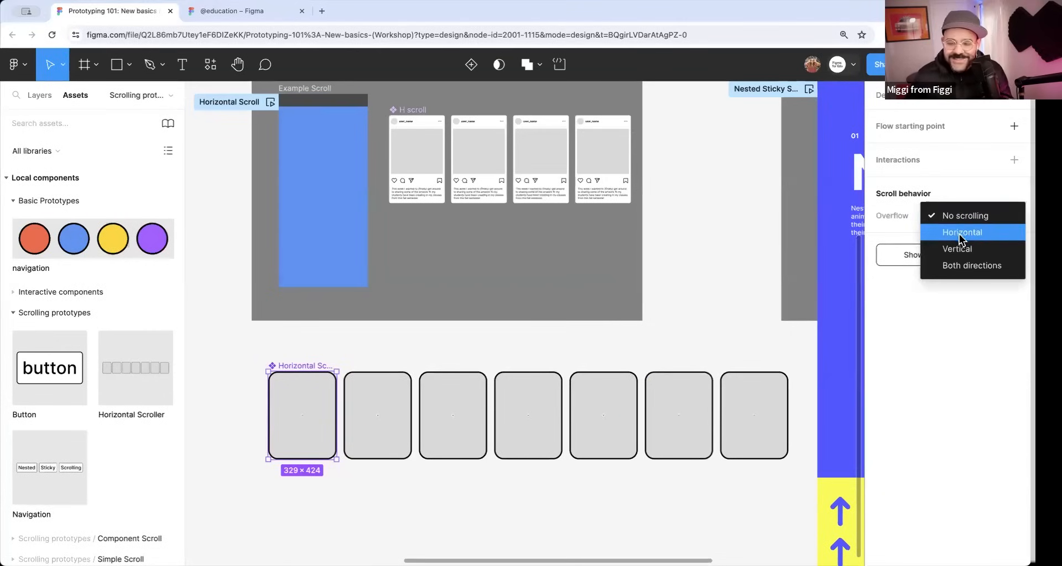
left_click(960, 235)
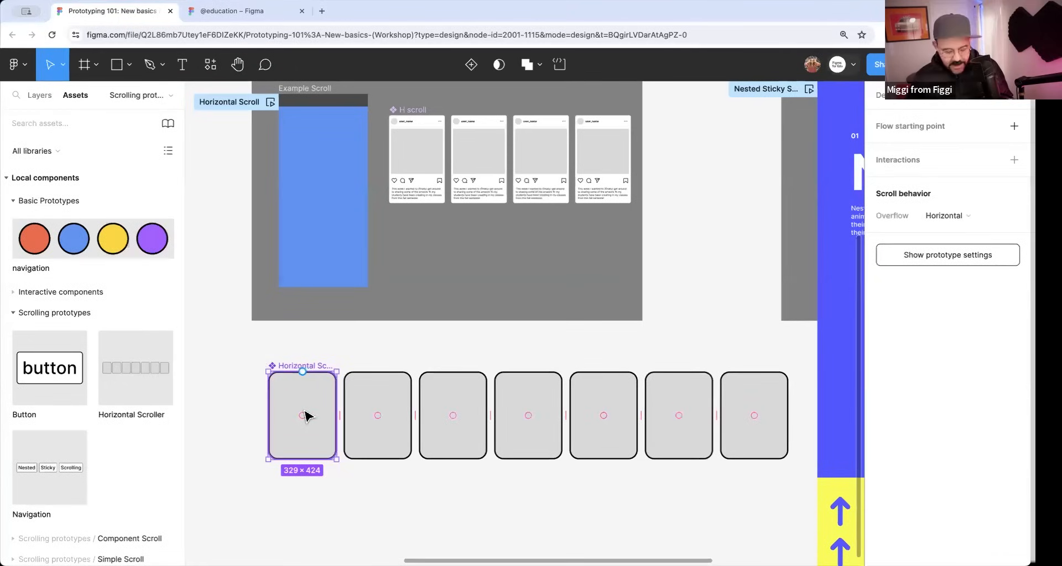
Place an instance of Horizontal Scroller near the top of the Example Scroll frame and duplicate it directly below.
scroll(327, 247, "up", 1)
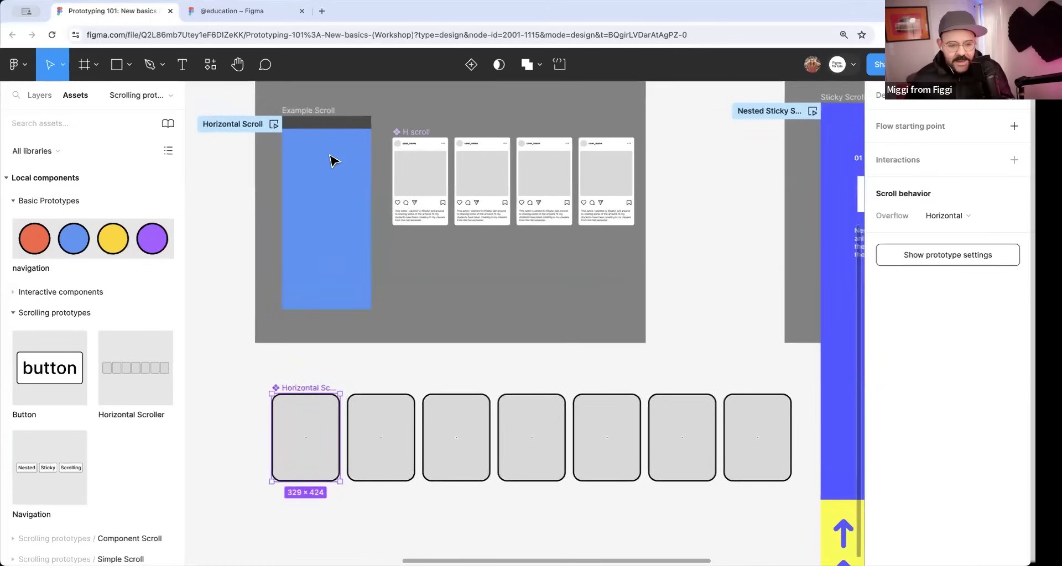
left_click(320, 115)
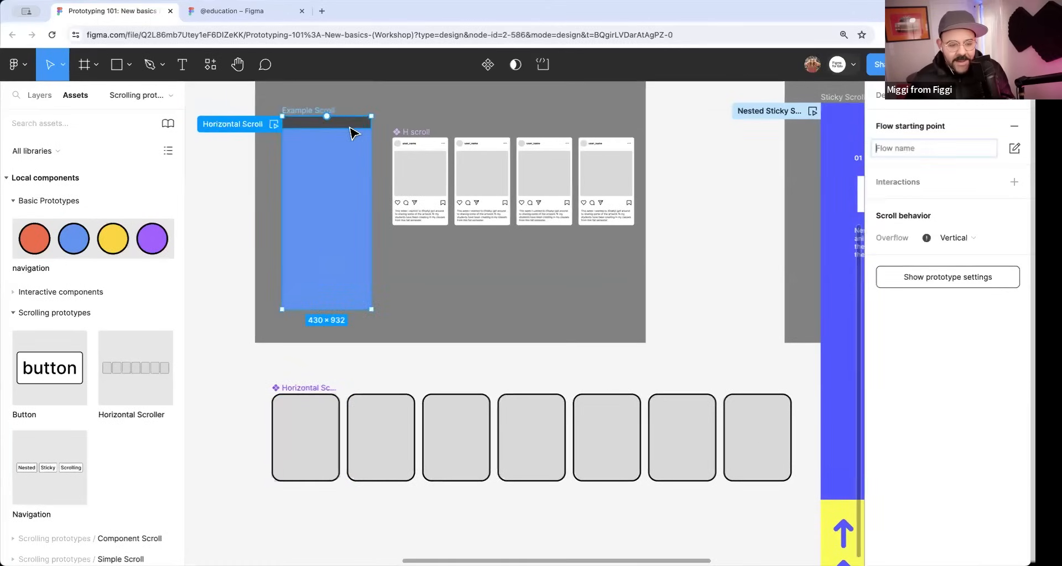
left_click(303, 394)
left_click(314, 114)
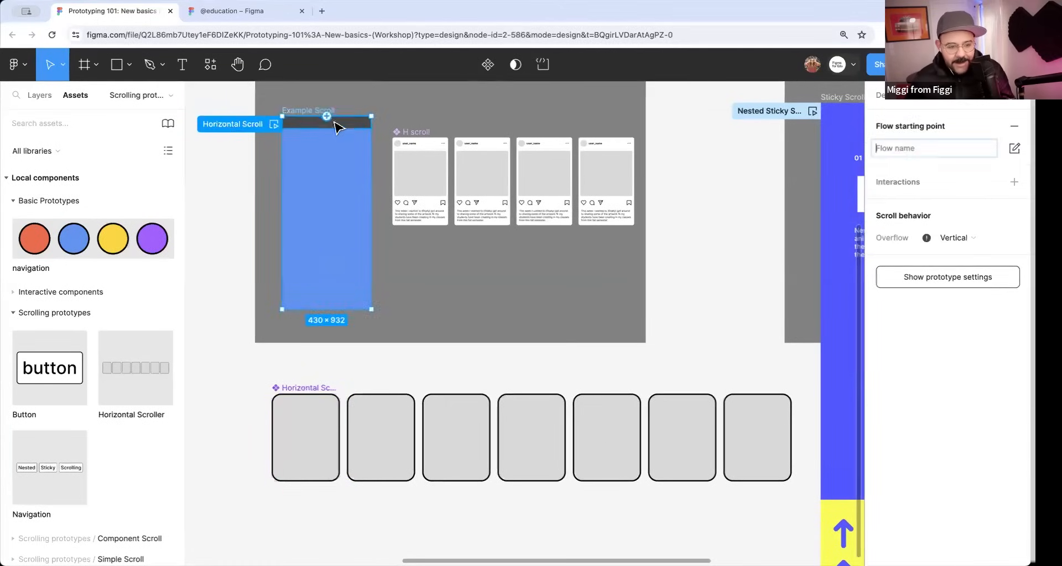
left_click_drag(305, 421, 327, 199)
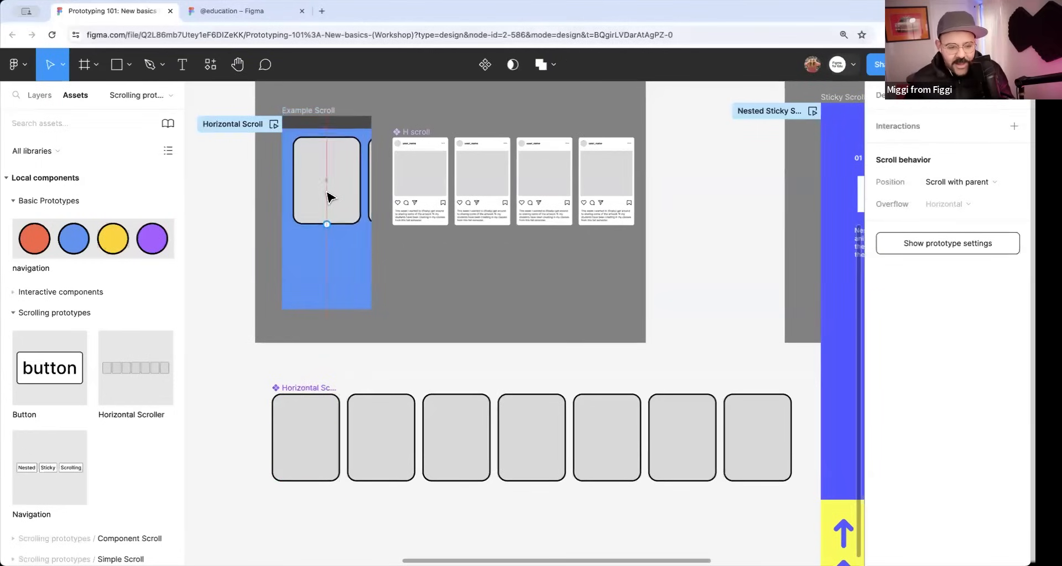
left_click(323, 116)
left_click_drag(332, 160, 334, 170)
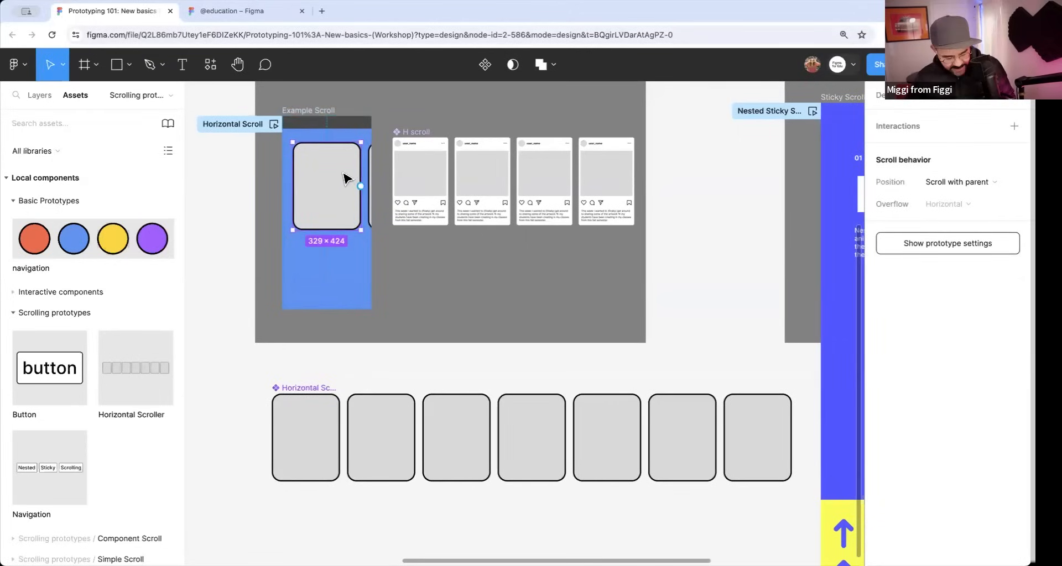
left_click_drag(341, 172, 346, 261)
Preview the Horizontal Scroll flow, scroll the upper row of cards sideways and back, and close the preview.
left_click(269, 119)
scroll(347, 263, "right", 3)
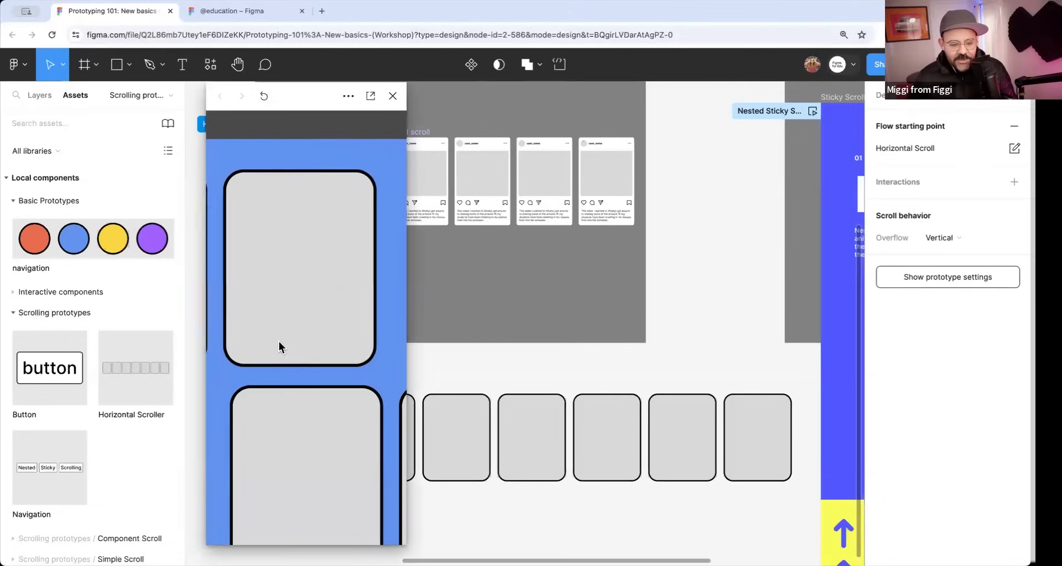
left_click_drag(299, 310, 407, 314)
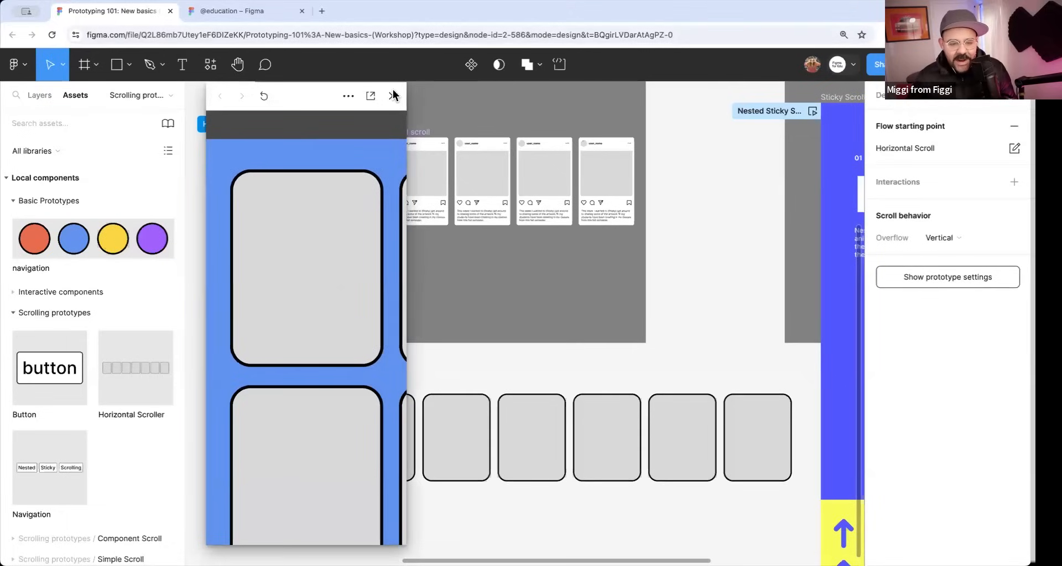
left_click(393, 96)
Add a black inside stroke of width 1 to the Horizontal Scroller component's frame and clear the selection.
scroll(332, 349, "down", 2)
scroll(332, 349, "right", 2)
left_click(309, 335)
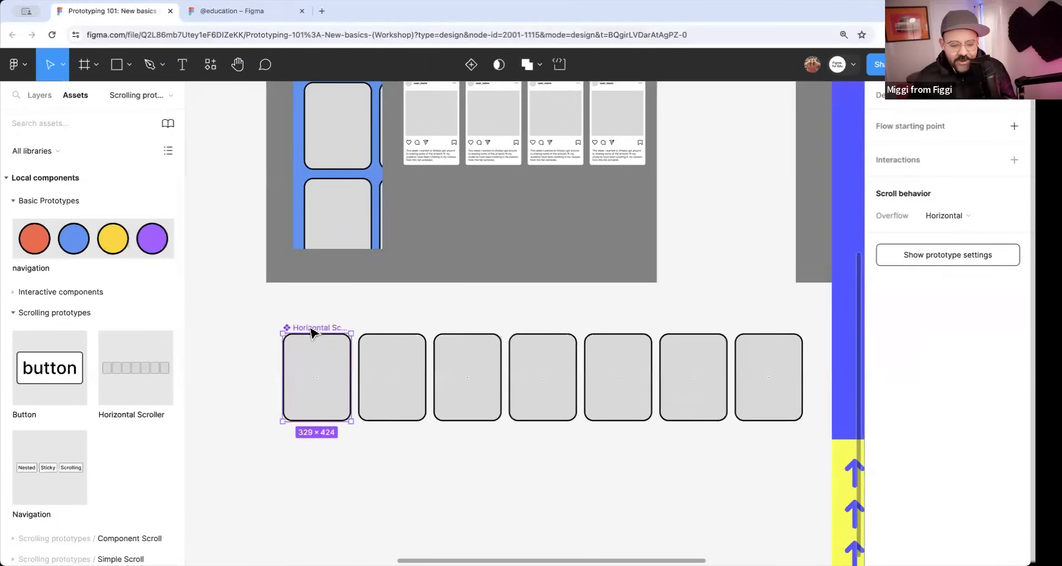
left_click(881, 96)
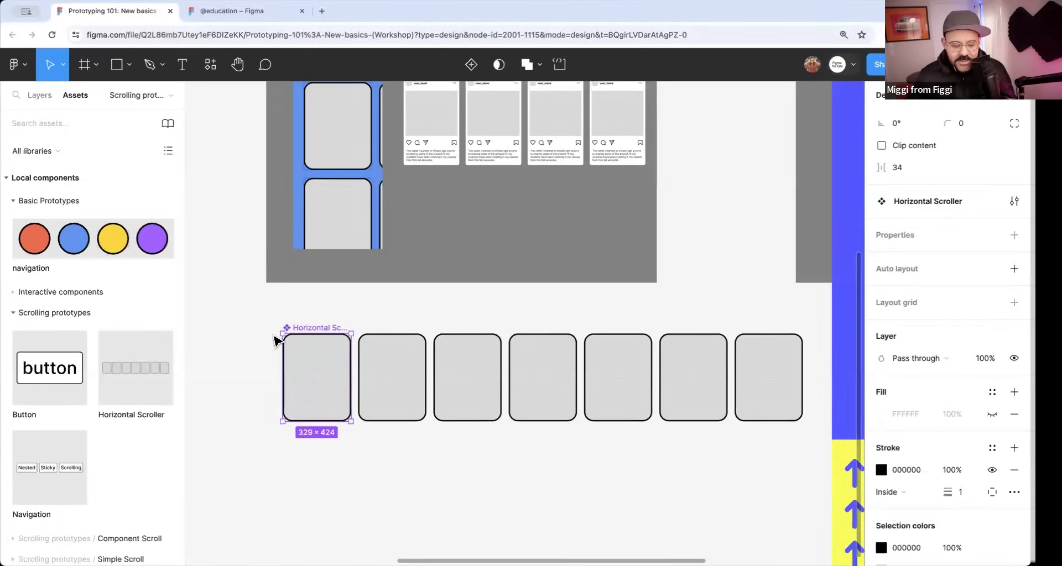
left_click(258, 374)
Examine the stroked frame boundary around the Horizontal Scroller's first card and on its instances in Example Scroll.
scroll(266, 365, "up", 5)
scroll(301, 363, "up", 5)
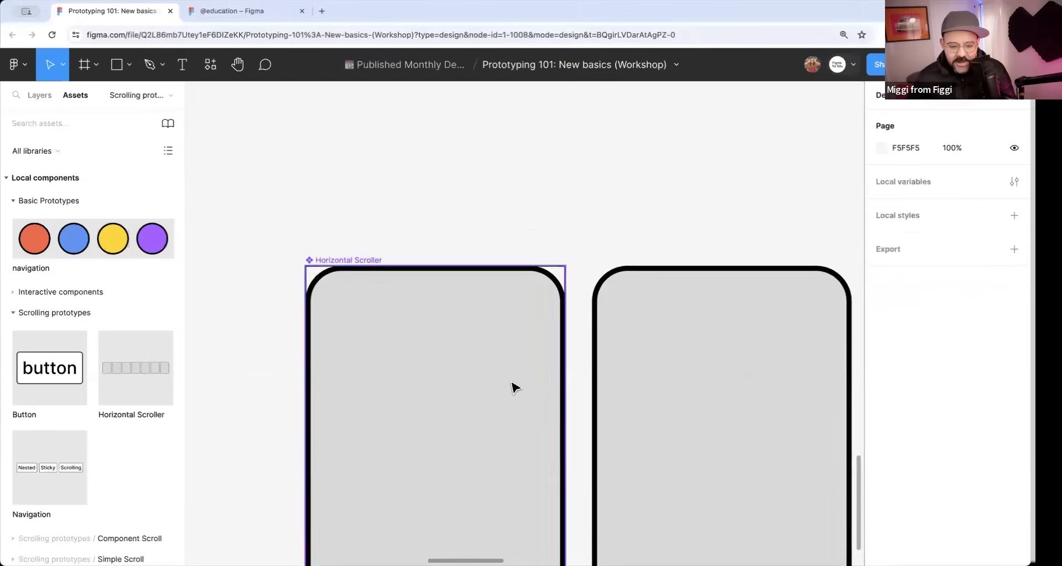
scroll(511, 380, "down", 2)
left_click(388, 285)
left_click_drag(549, 397, 678, 409)
left_click(699, 356)
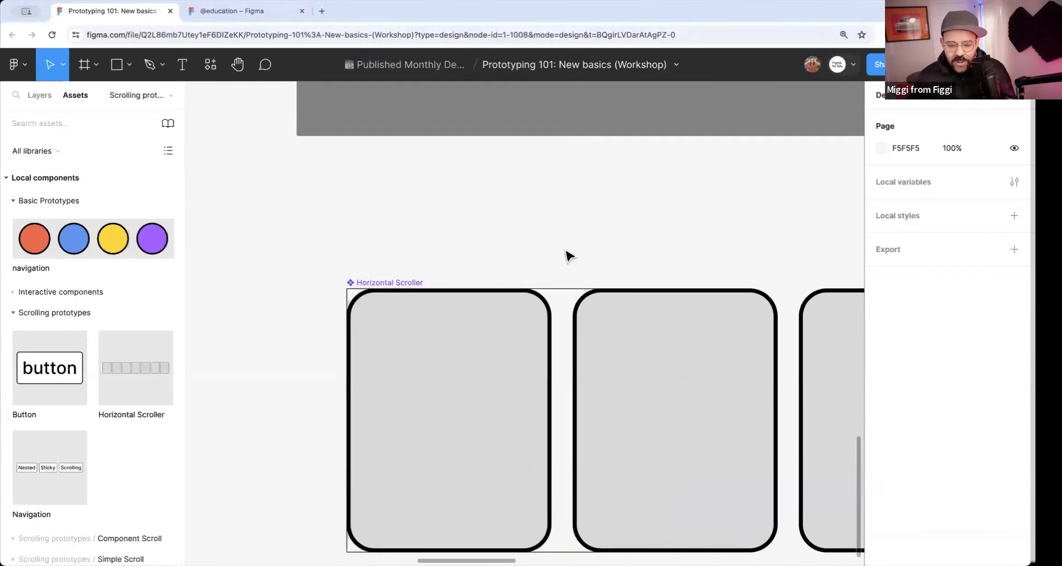
key("ctrl+z")
key("ctrl+z")
key("ctrl+z")
scroll(645, 250, "down", 3)
left_click_drag(645, 250, 580, 451)
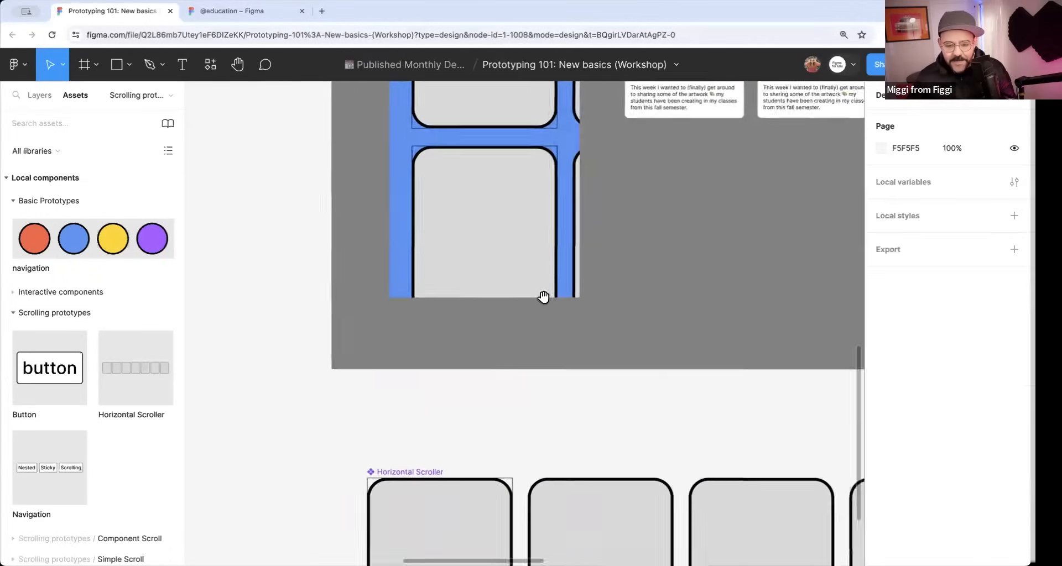
Preview the Example Scroll flow, scroll both card rows sideways and the screen vertically, and close the preview.
scroll(543, 297, "up", 5)
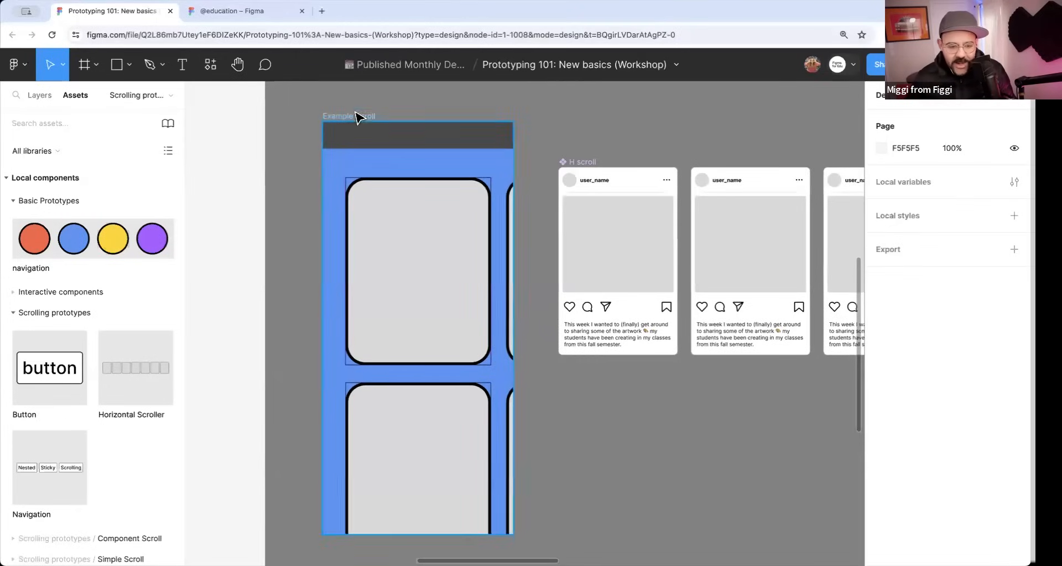
left_click(356, 116)
key("shift+space")
scroll(234, 220, "right", 8)
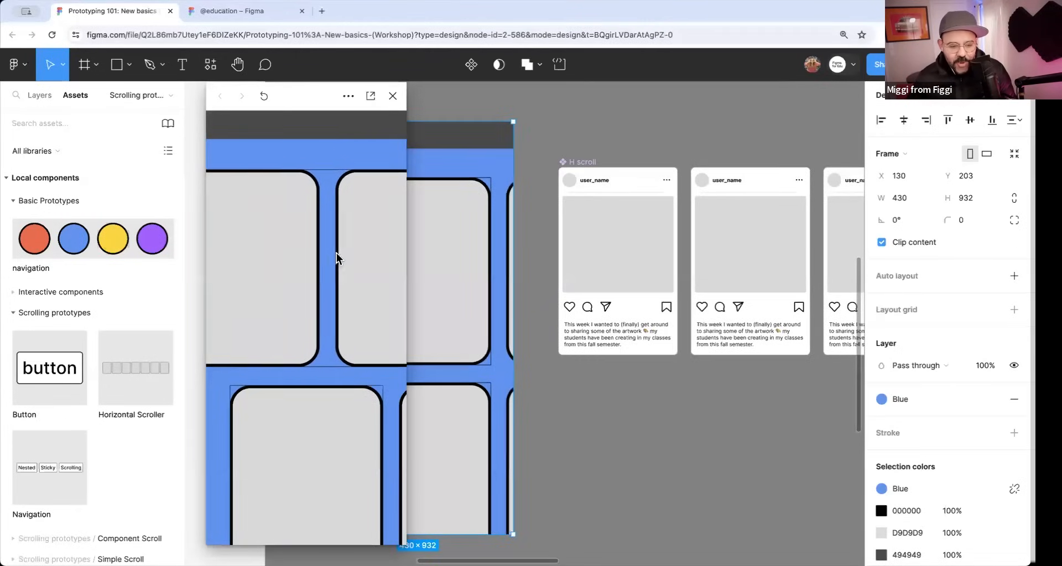
scroll(337, 256, "right", 3)
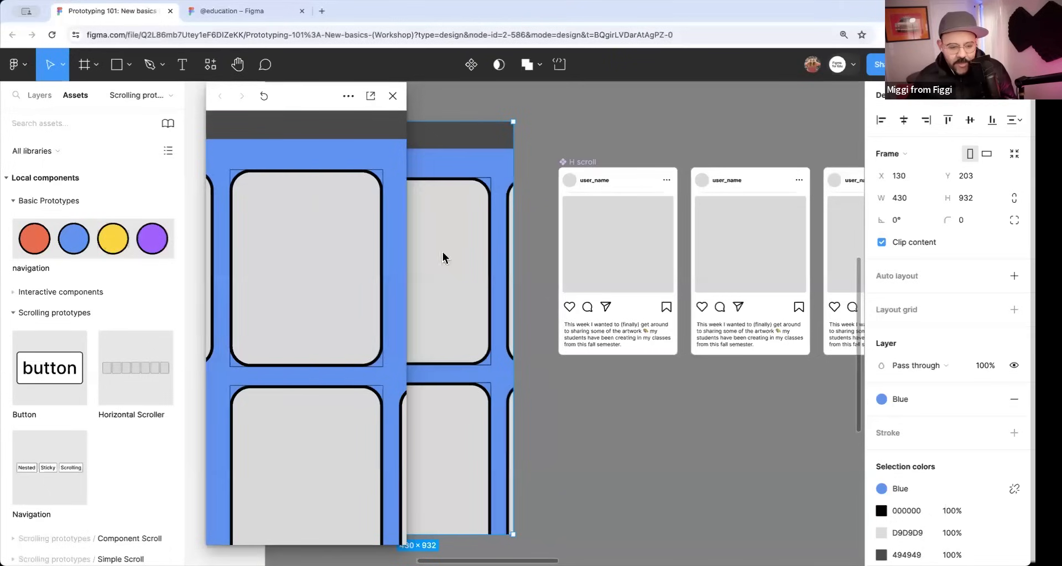
left_click_drag(272, 254, 222, 257)
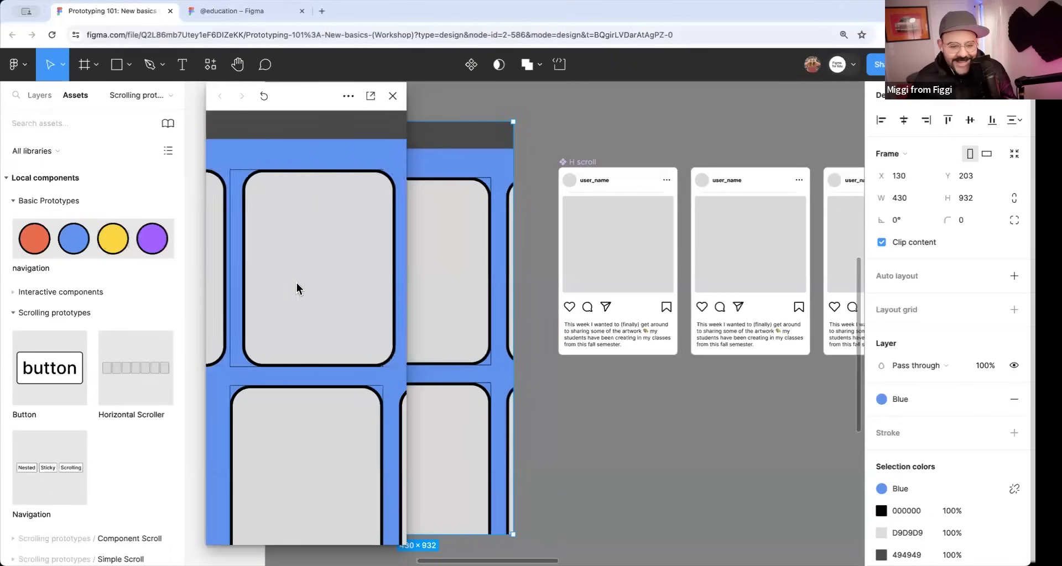
left_click_drag(308, 390, 319, 340)
left_click_drag(313, 441, 164, 449)
scroll(296, 437, "left", 5)
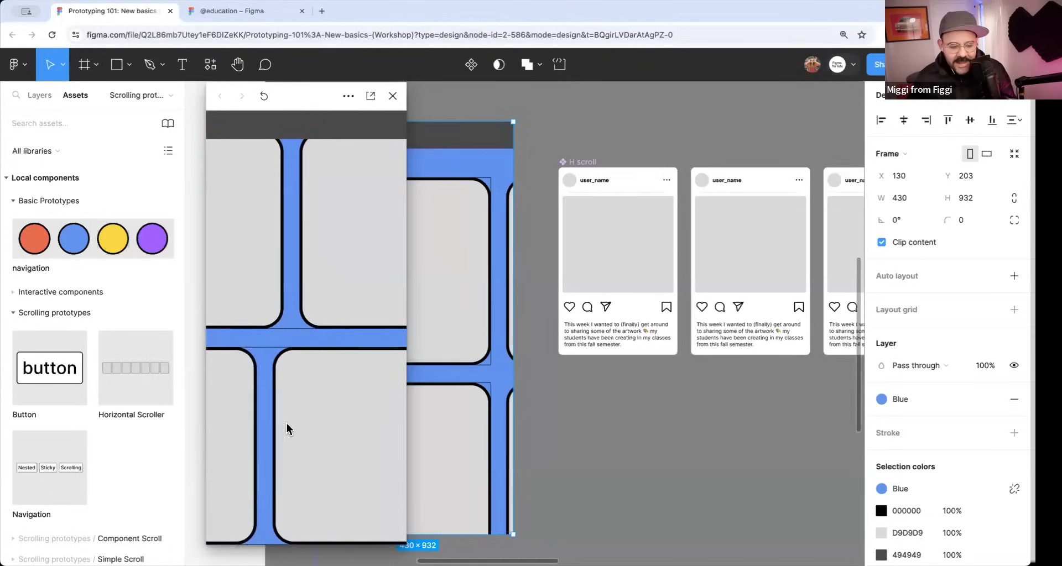
left_click(393, 96)
Move the H scroll component out of the Component Scroll section onto the empty canvas above it.
scroll(464, 359, "down", 6)
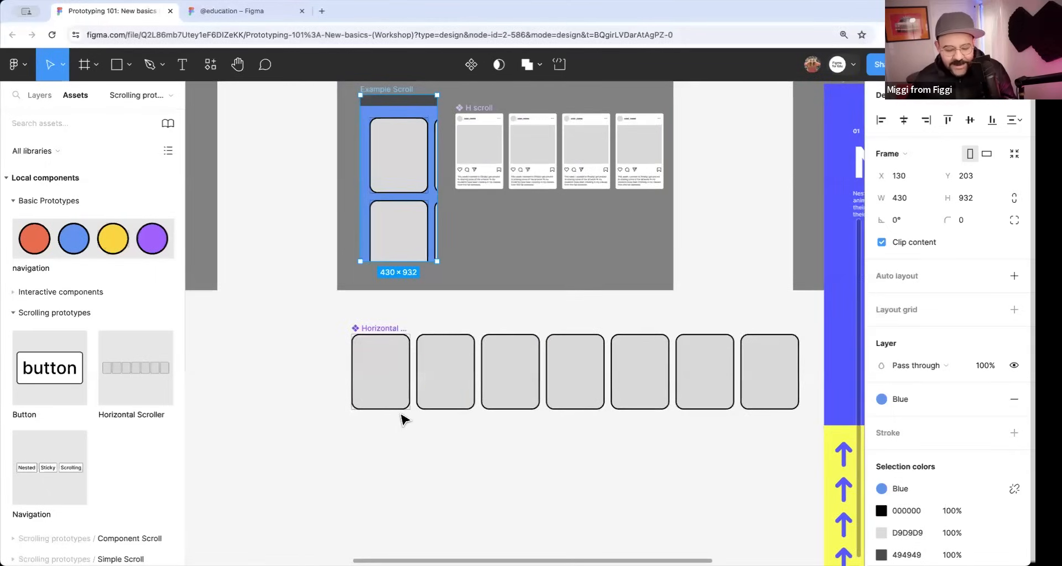
scroll(431, 358, "up", 2)
scroll(431, 358, "right", 1)
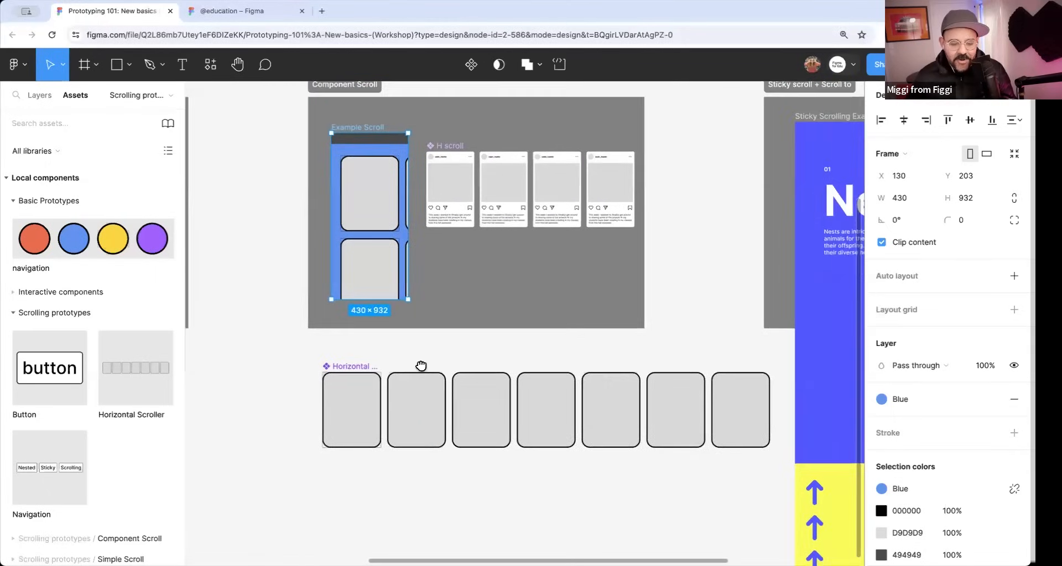
left_click(375, 194)
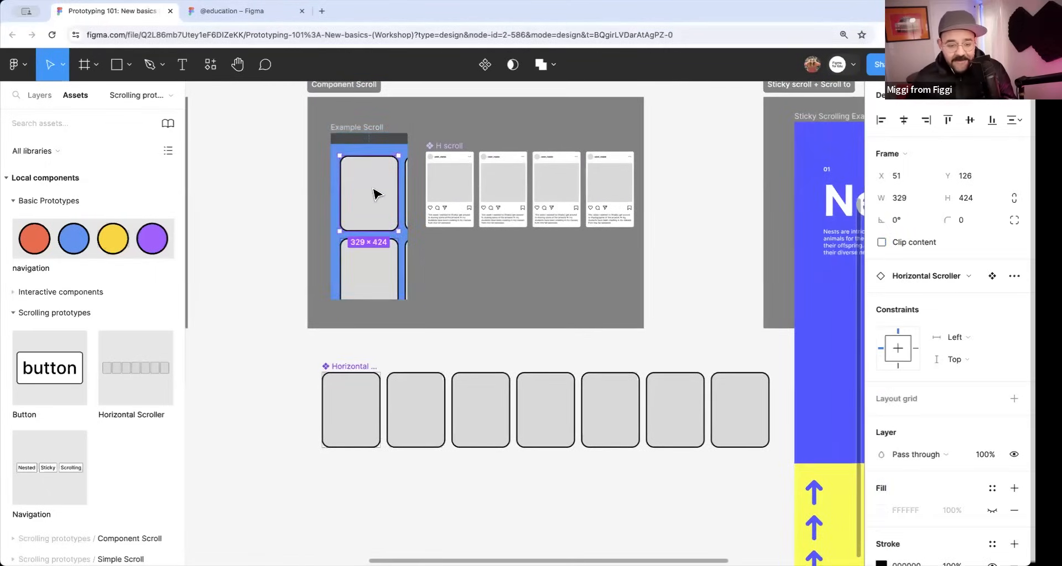
left_click(366, 129)
left_click(454, 153)
scroll(459, 233, "up", 3)
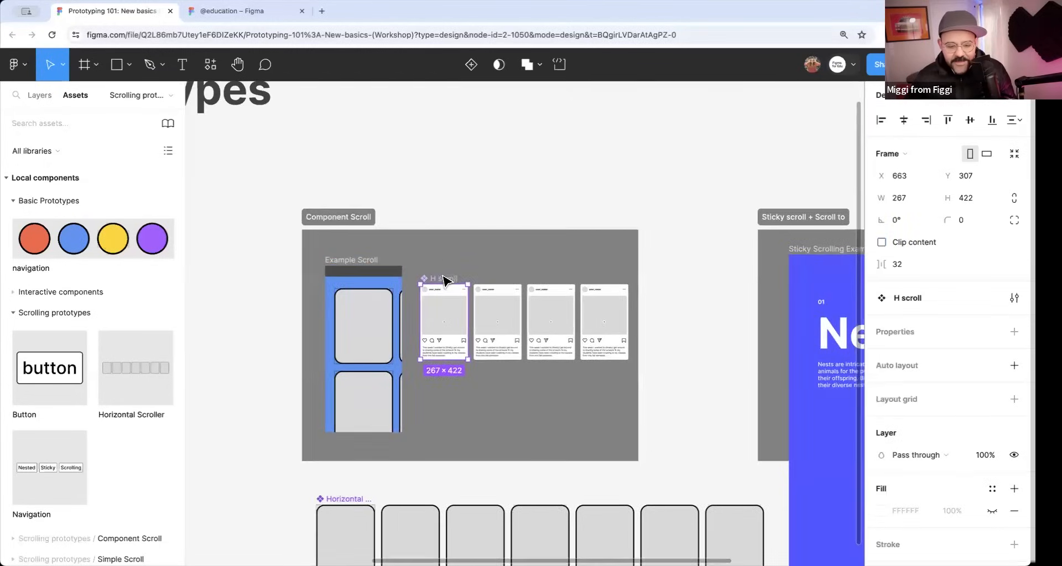
left_click_drag(467, 240, 418, 147)
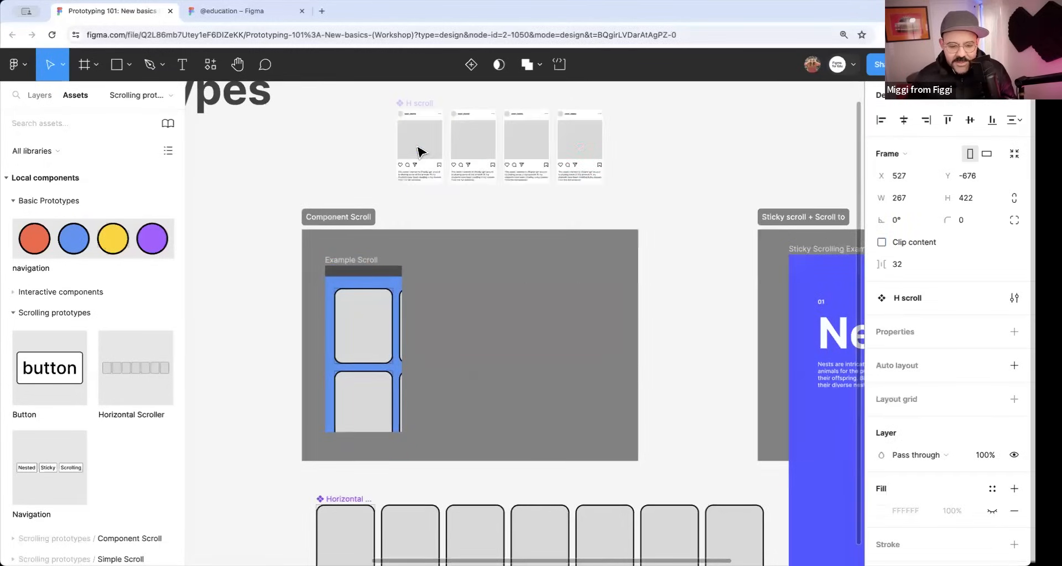
Turn off Clip content on the Example Scroll frame.
scroll(332, 200, "down", 2)
scroll(332, 201, "up", 1)
left_click(346, 198)
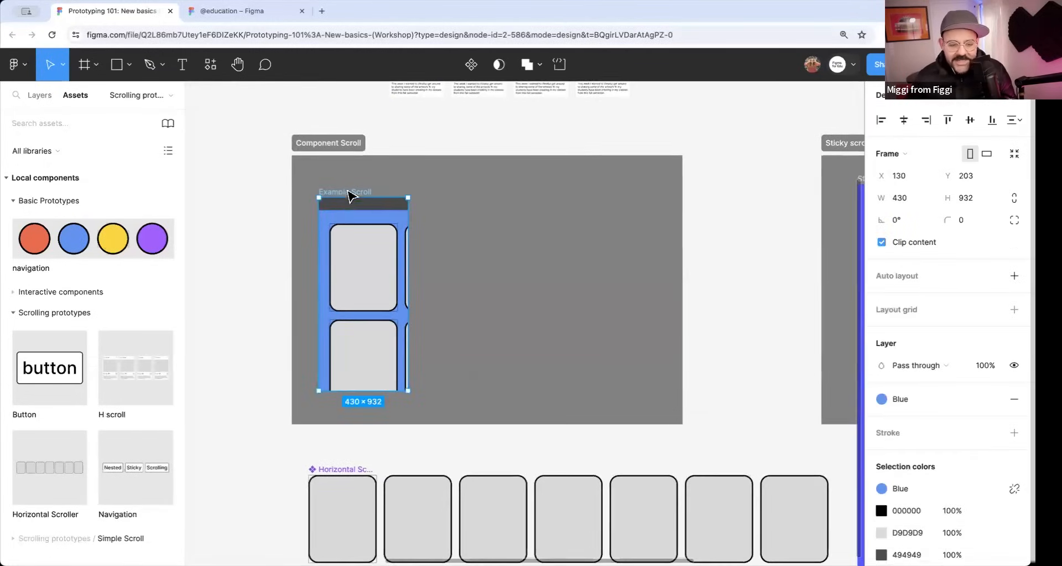
left_click(891, 244)
key("super+z")
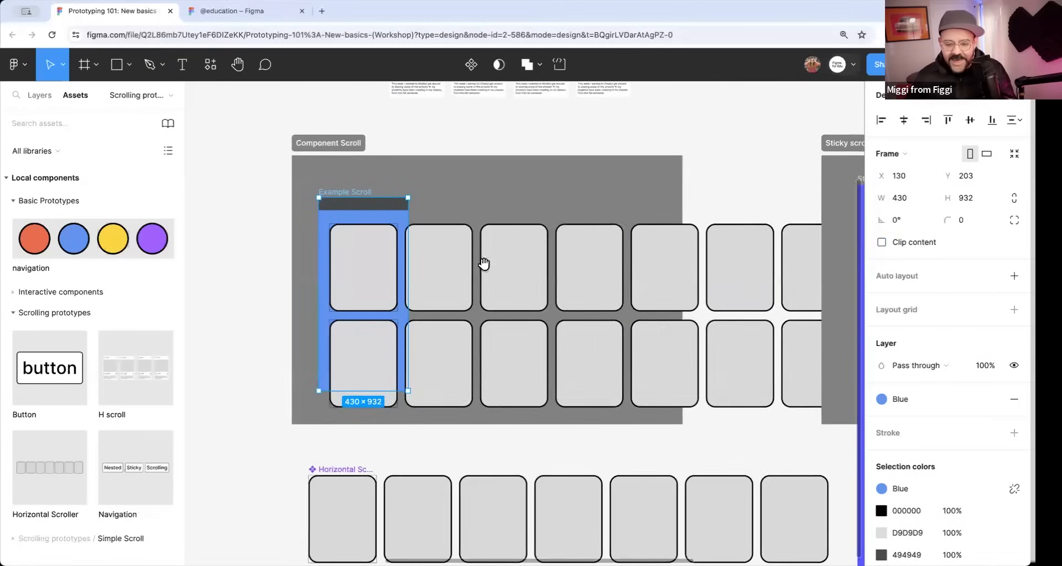
scroll(486, 263, "right", 1)
scroll(486, 263, "down", 1)
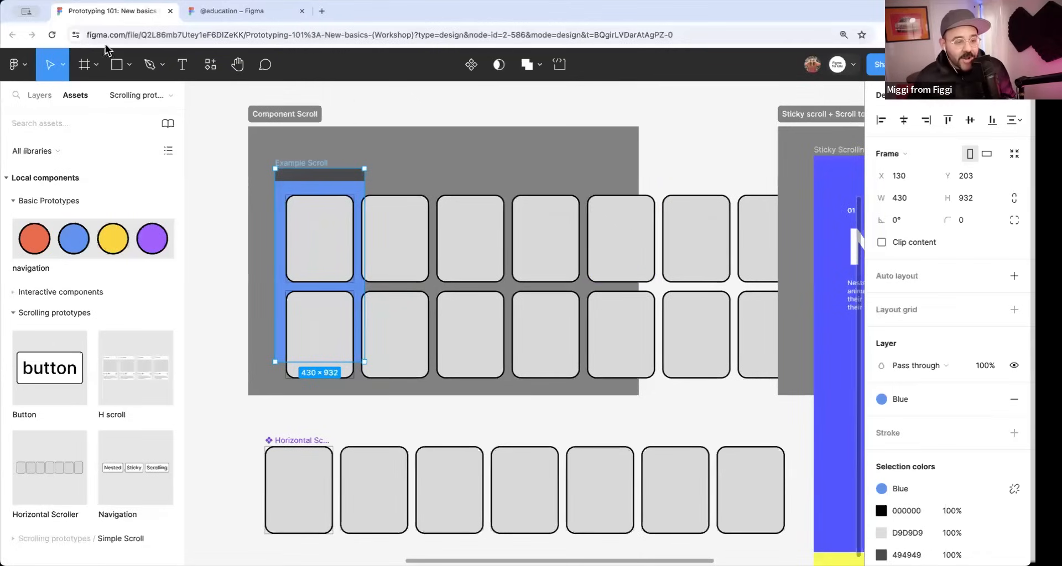
Load seven coffee images with Place image/video and fill the first six cards of Example Scroll's upper row.
left_click(23, 66)
mouse_move(36, 159)
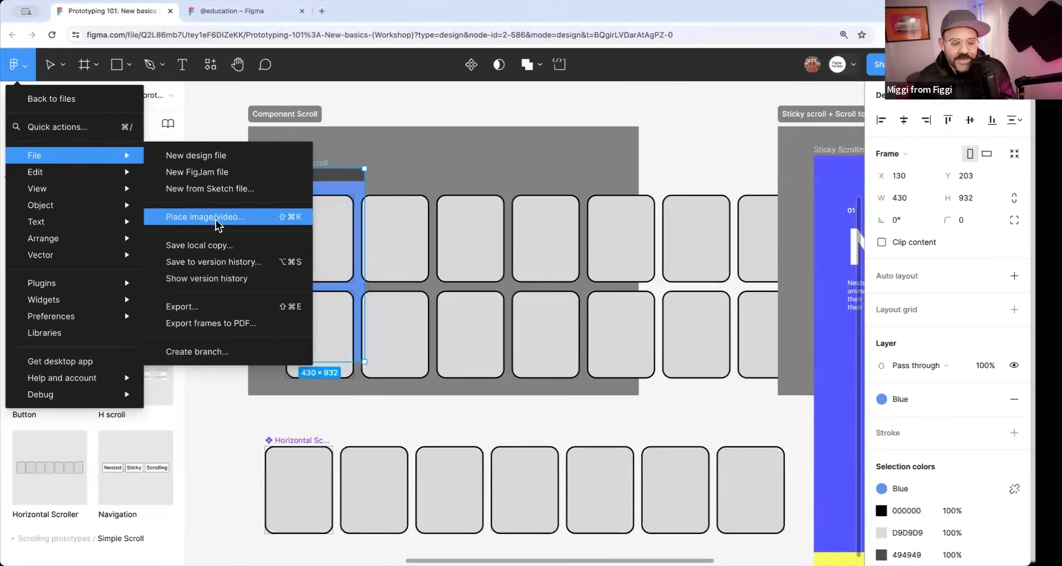
left_click(259, 220)
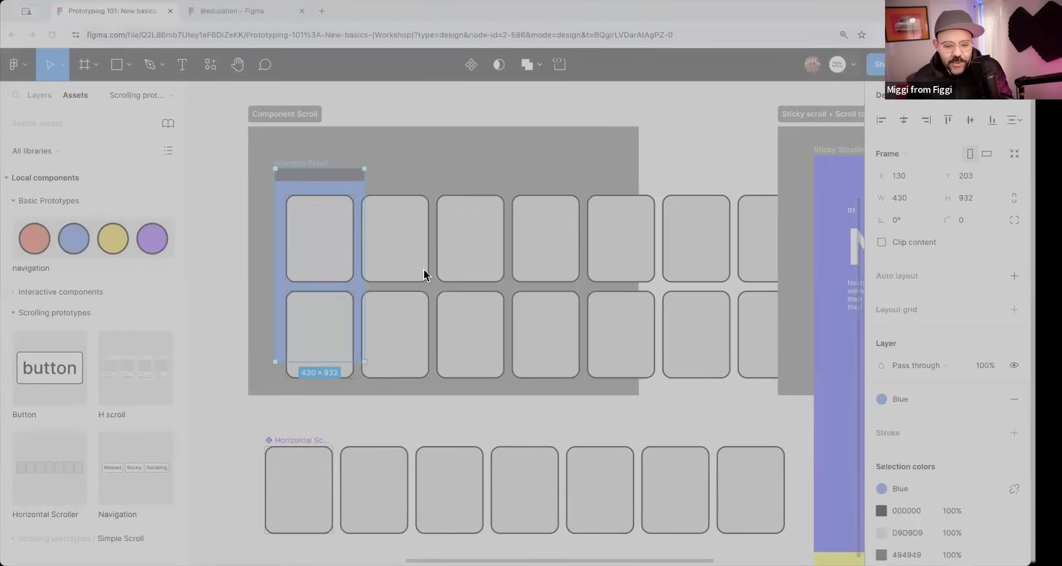
left_click(697, 396)
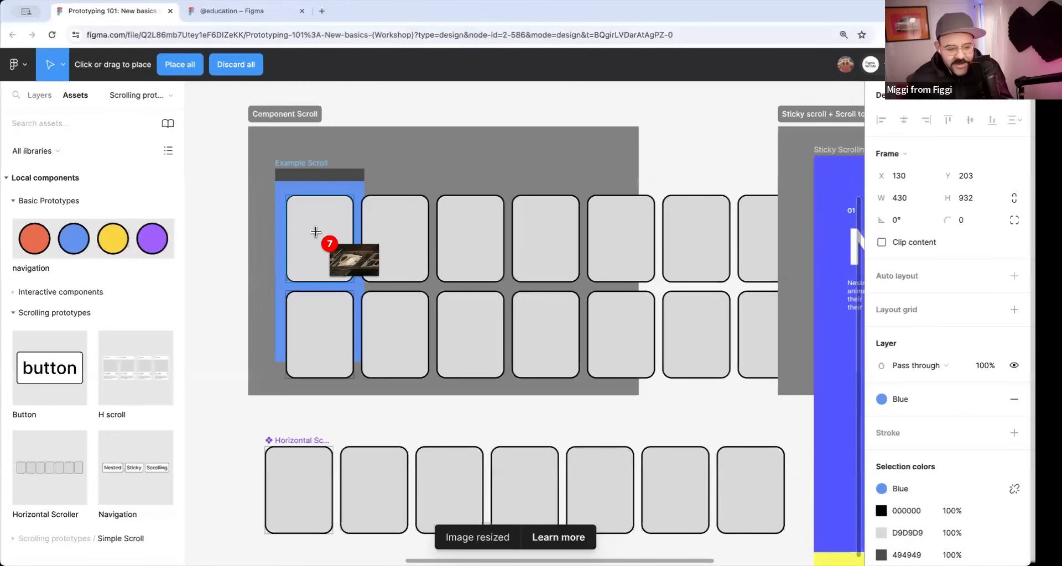
left_click(335, 241)
left_click(396, 238)
left_click(475, 237)
left_click(542, 238)
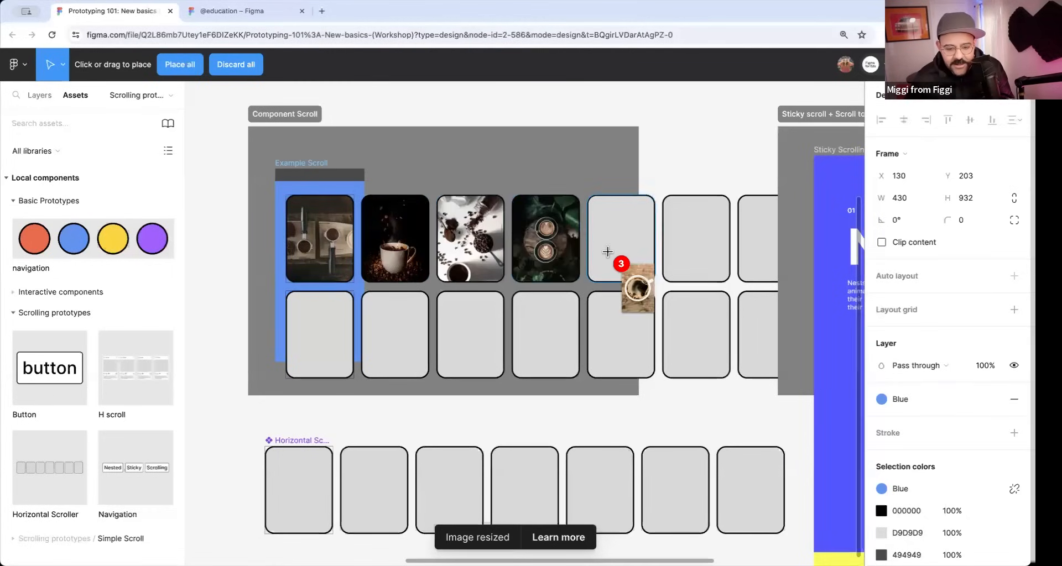
left_click(608, 250)
left_click(698, 240)
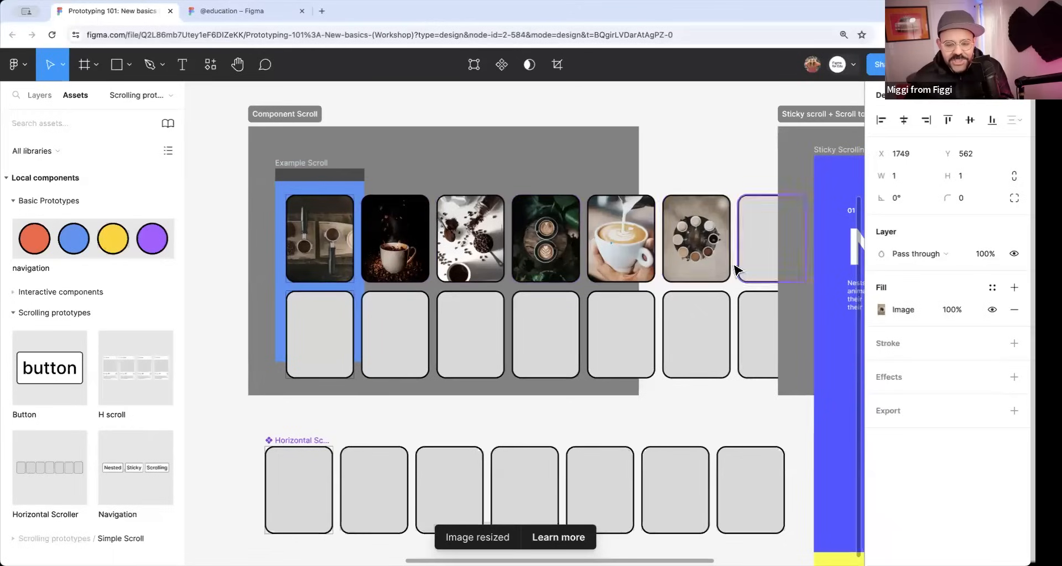
Turn on Clip content for Example Scroll, preview scrolling the image row sideways and back, and close the preview.
left_click(317, 172)
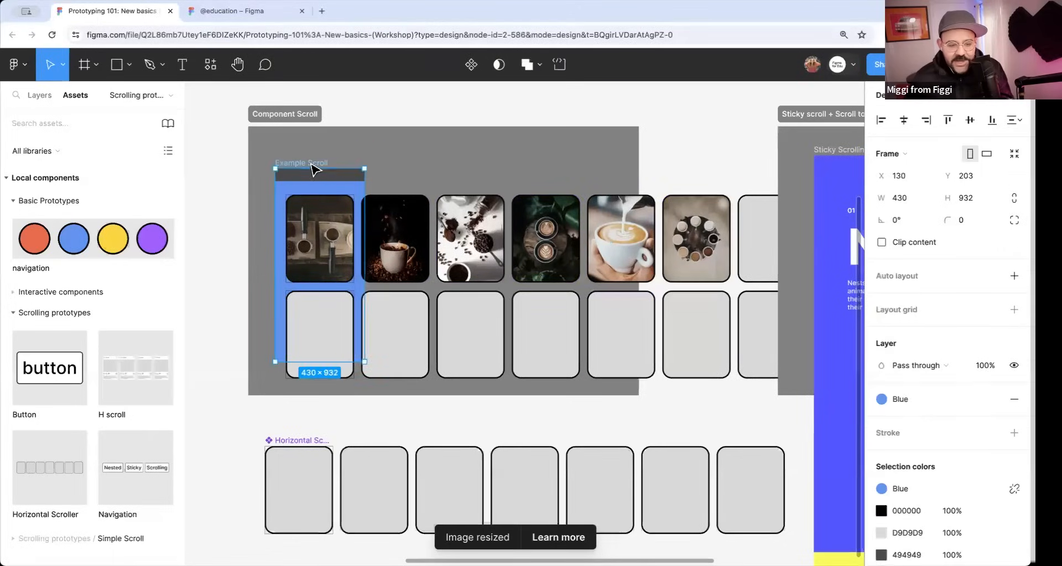
left_click(897, 244)
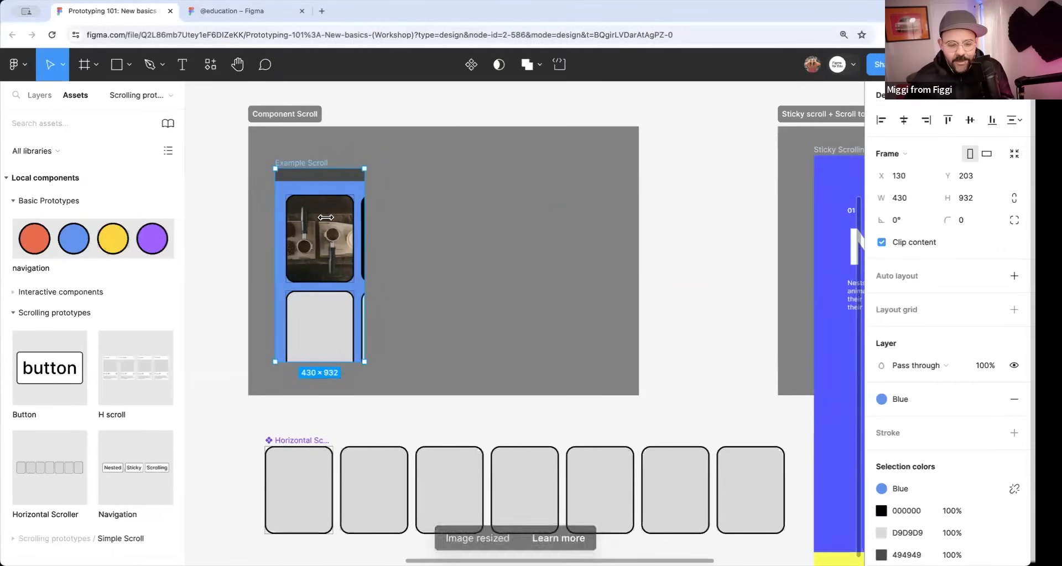
key("shift+space")
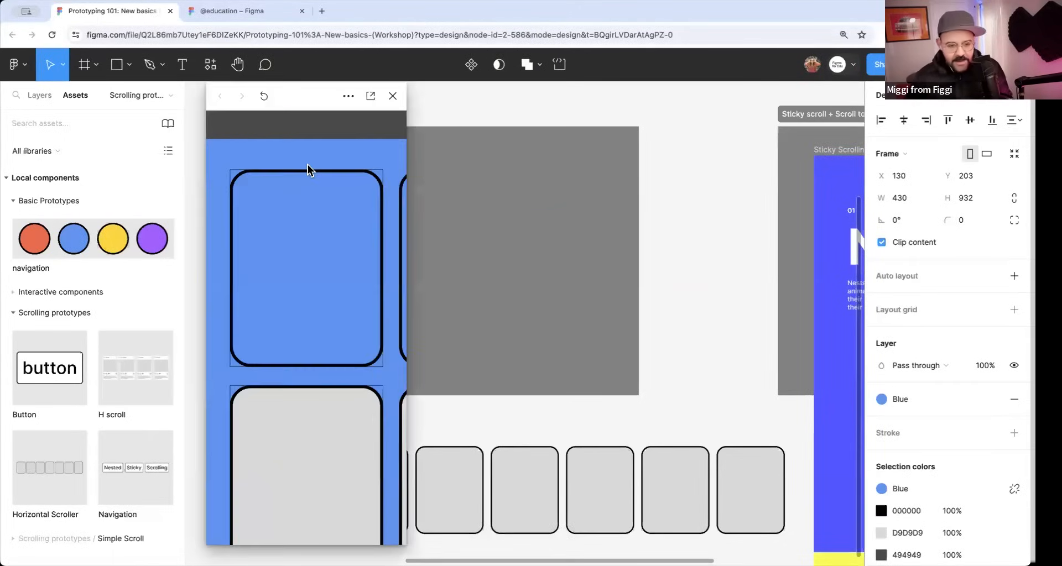
scroll(329, 291, "right", 6)
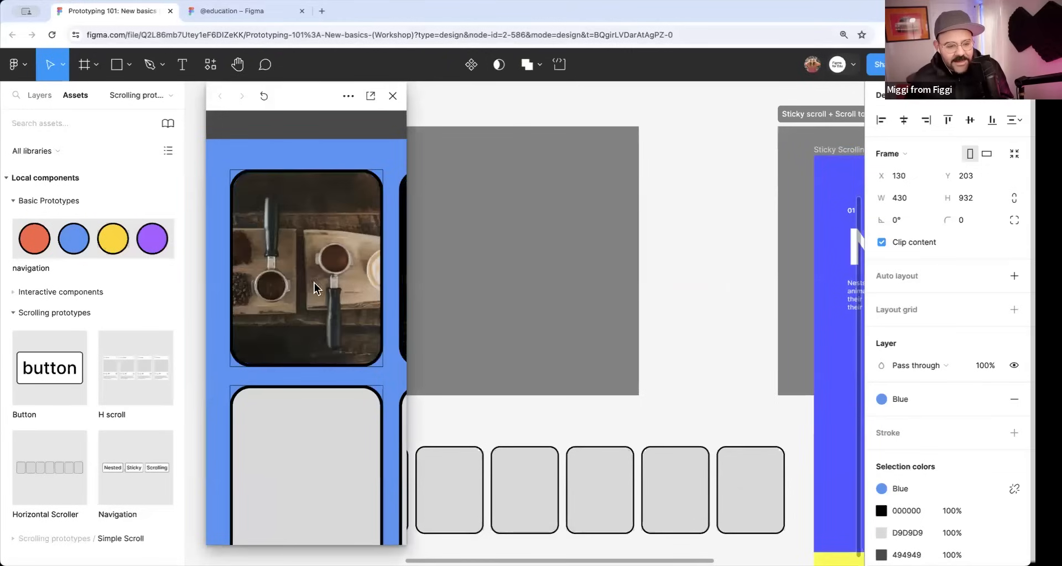
scroll(368, 331, "right", 8)
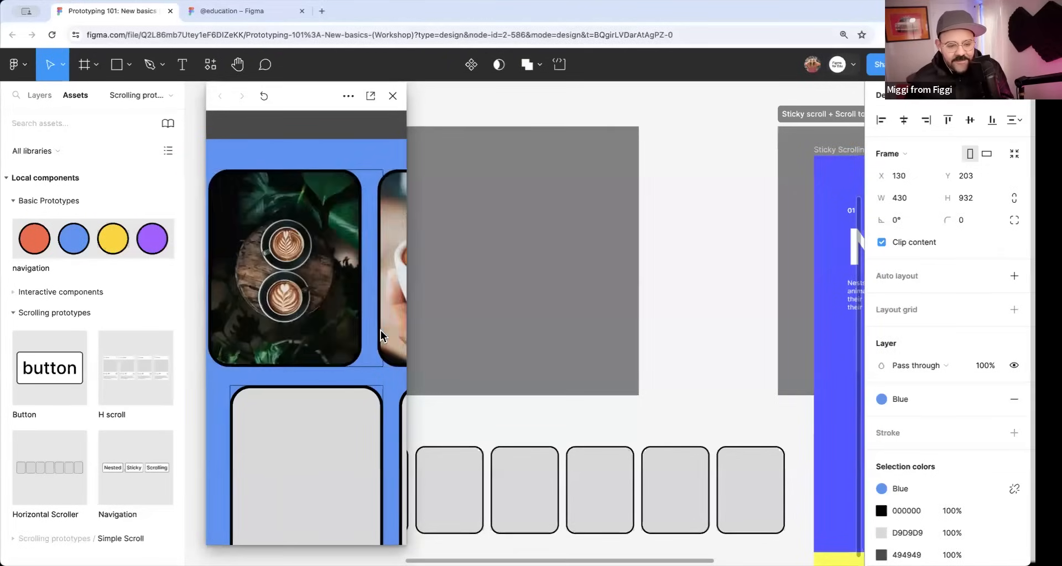
scroll(296, 325, "left", 8)
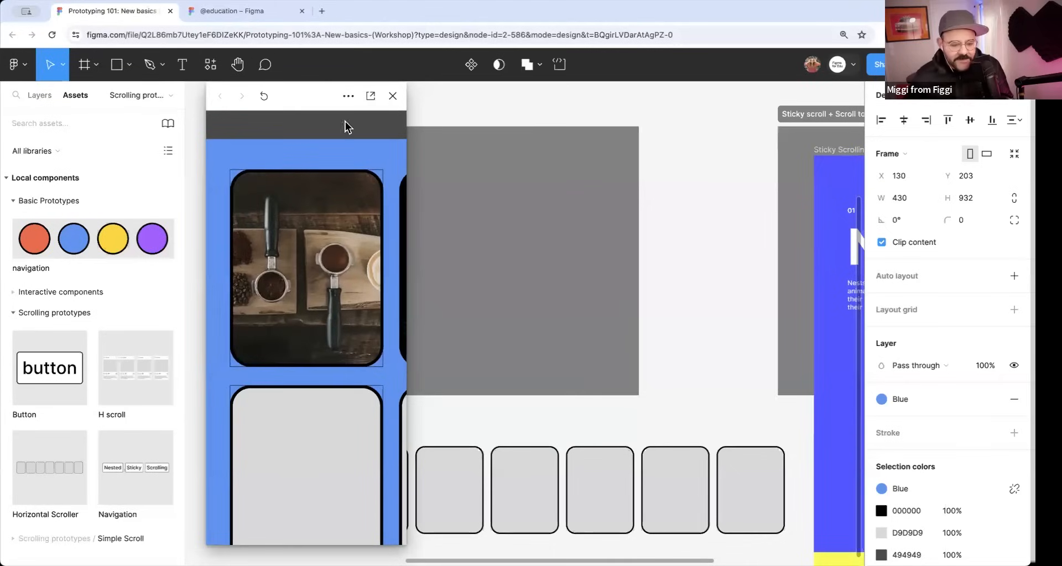
left_click(394, 99)
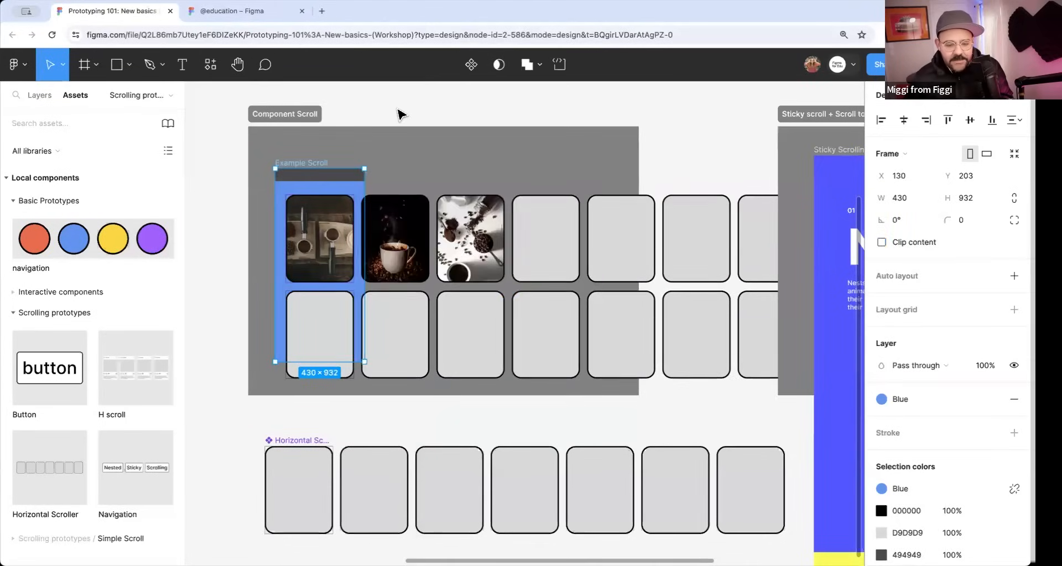
Undo the Clip content change and the image placements in Example Scroll's upper row, and clear the selection.
key("super+z")
key("super+z")
key("super+z")
left_click(400, 103)
left_click_drag(412, 103, 403, 104)
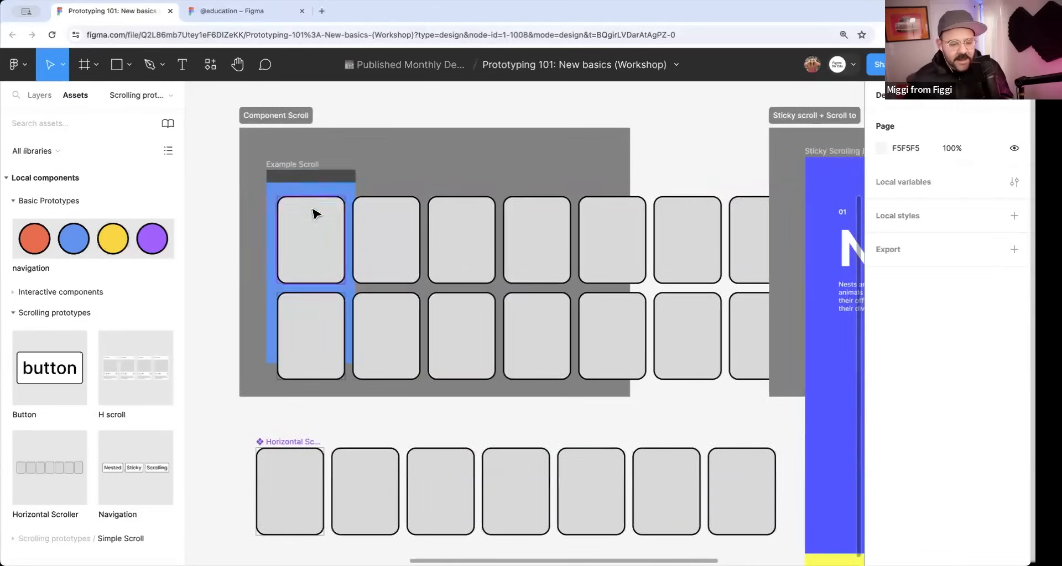
Remove the black stroke from the Horizontal Scroller component's frame.
left_click(289, 446)
scroll(906, 449, "down", 5)
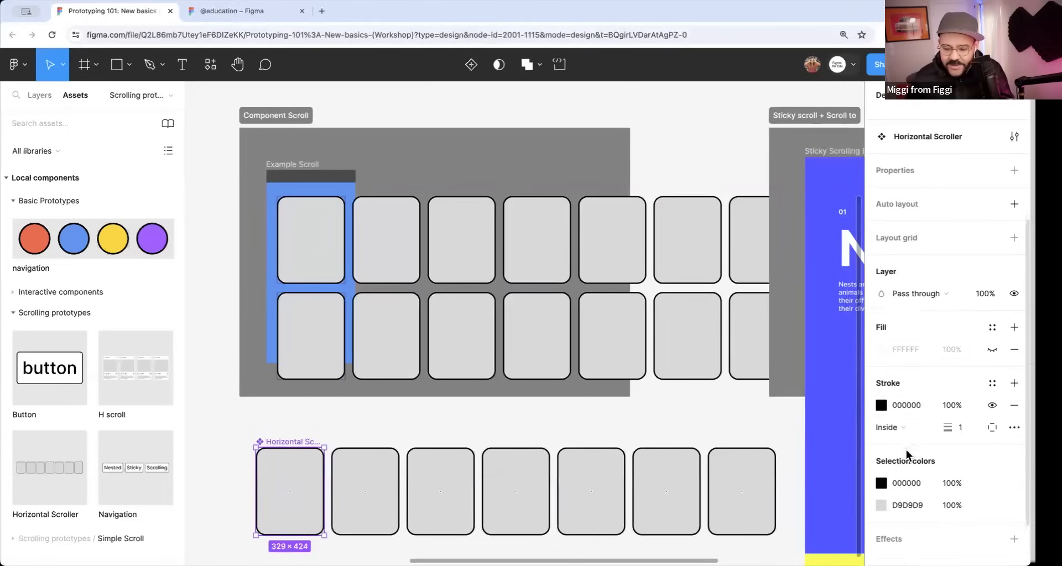
left_click(1014, 408)
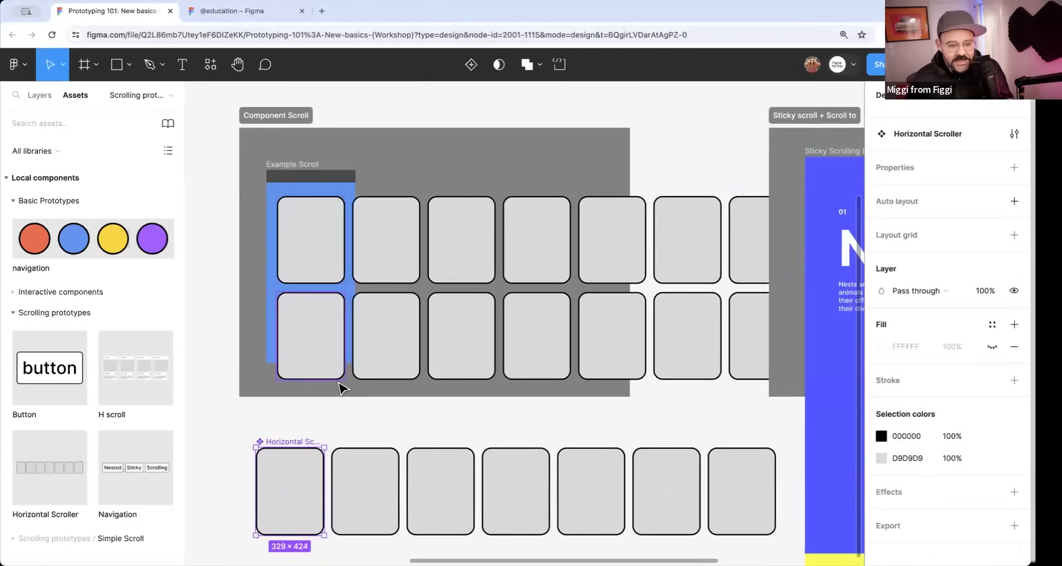
Load the coffee images for placement with the Place image/video command.
scroll(349, 362, "up", 1)
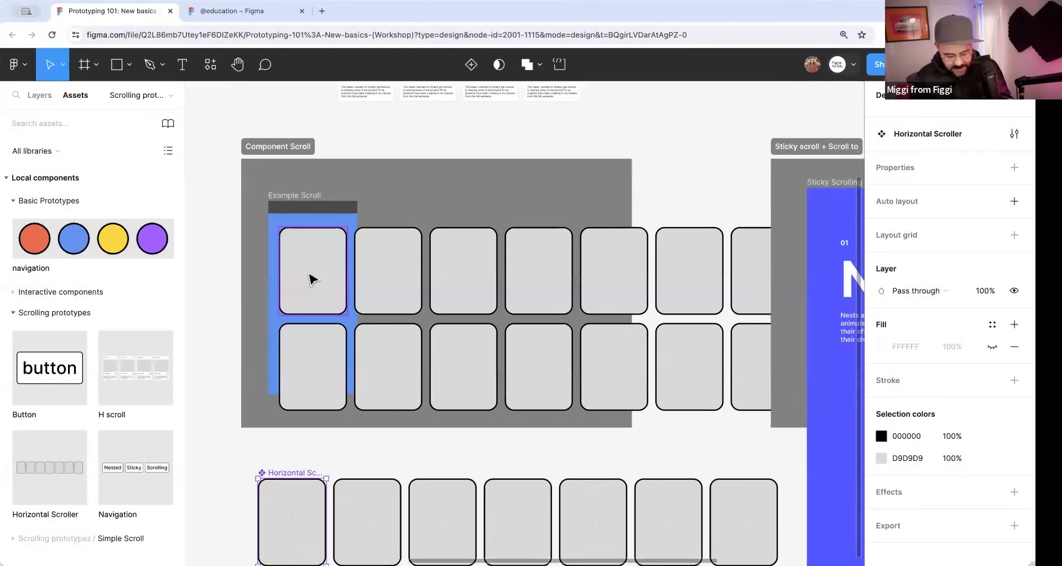
left_click(17, 64)
mouse_move(55, 155)
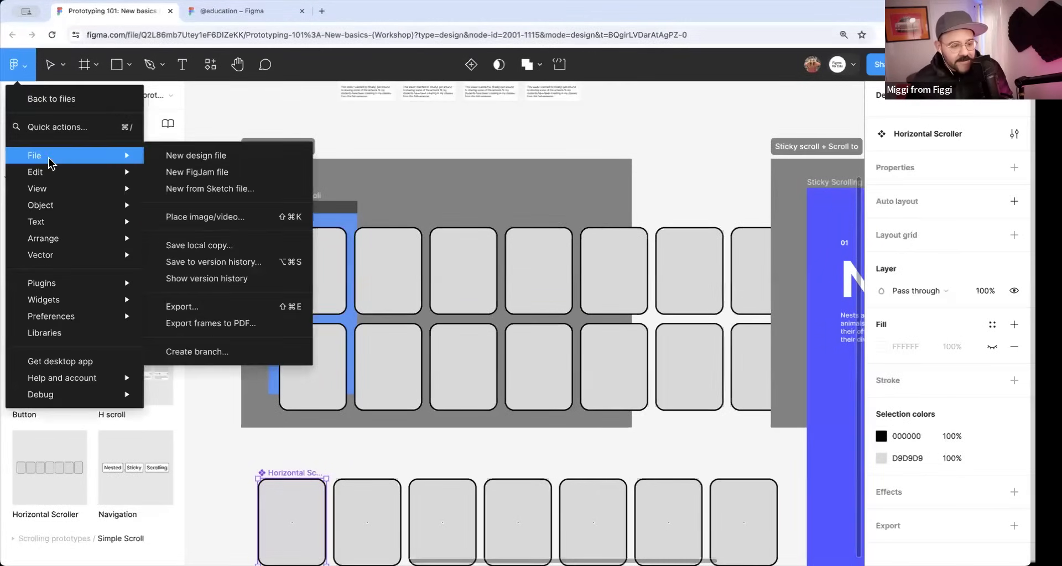
left_click(380, 139)
key("super+slash")
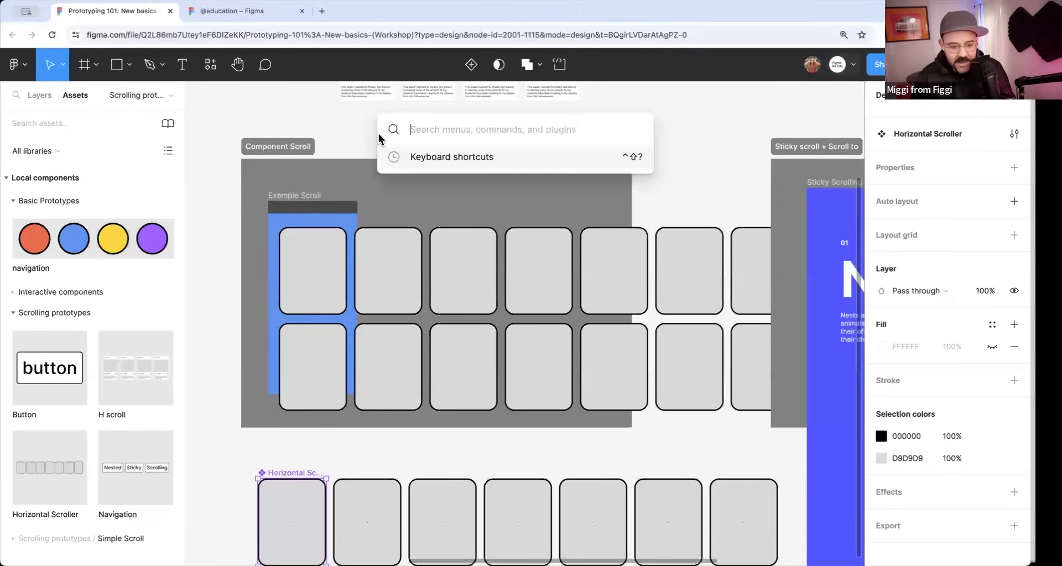
type("place")
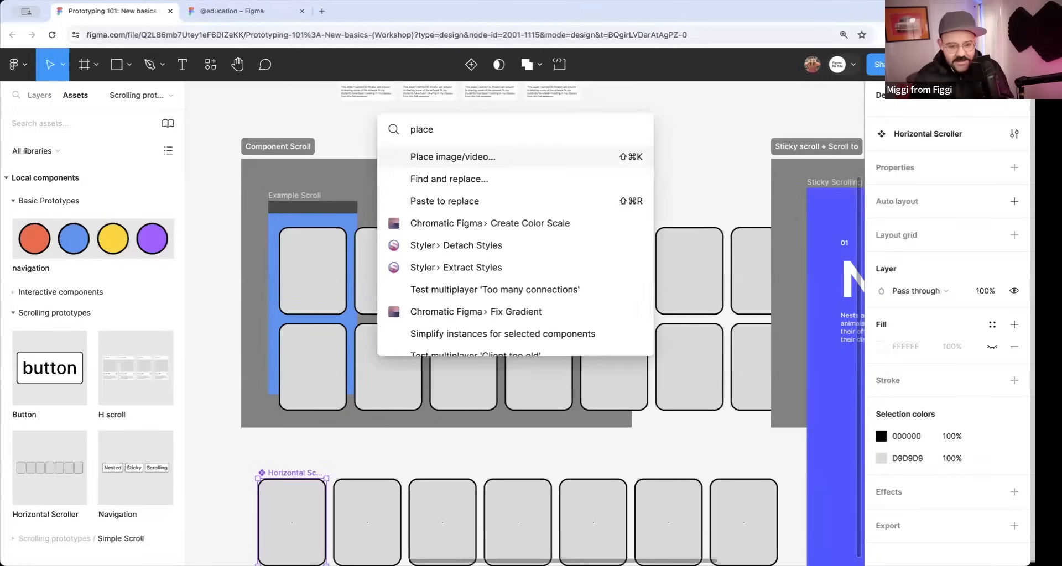
key("Return")
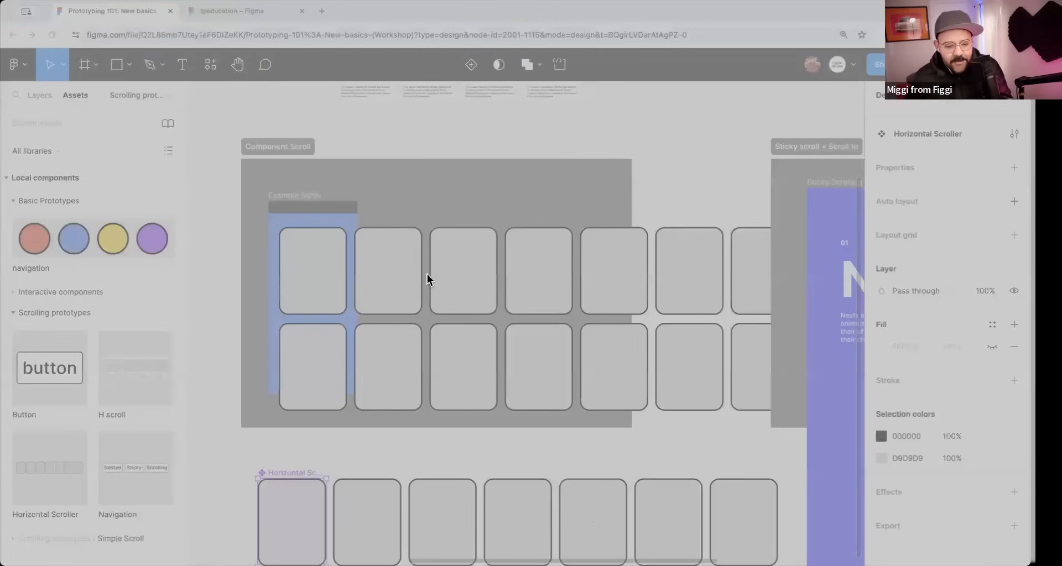
left_click(698, 386)
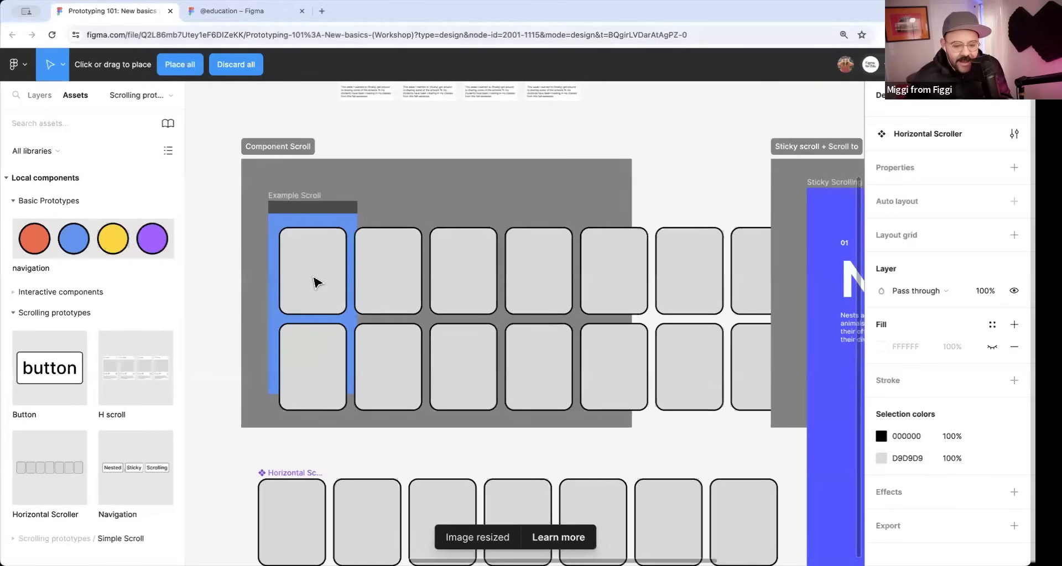
Fill all seven cards of Example Scroll's upper row with the loaded coffee images.
left_click(315, 282)
left_click(387, 279)
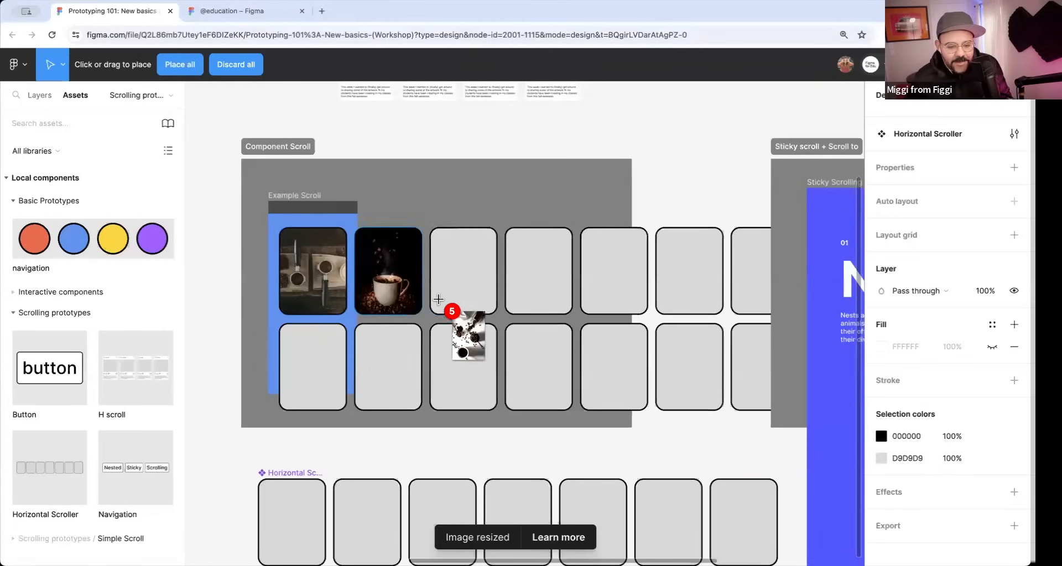
left_click(459, 288)
left_click(539, 276)
left_click(616, 271)
left_click(678, 292)
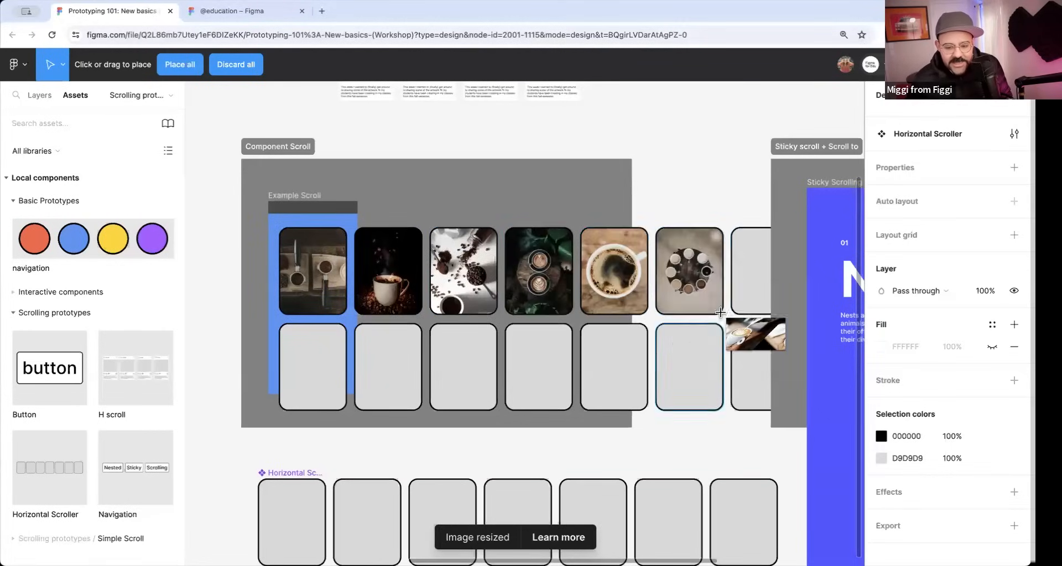
left_click(744, 273)
Preview Example Scroll, scroll the upper image row sideways and back, and close the preview.
left_click(304, 205)
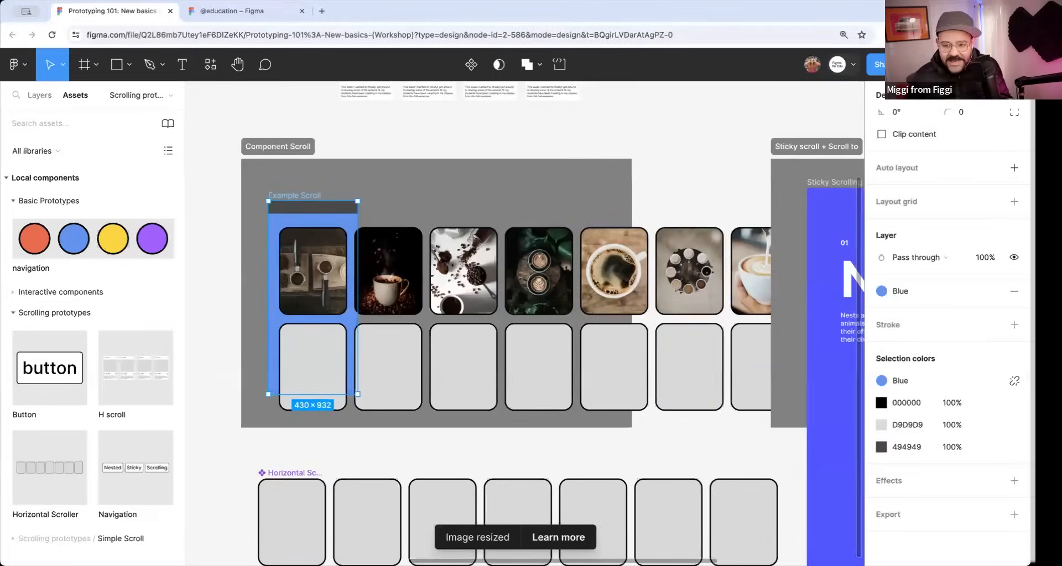
left_click(969, 65)
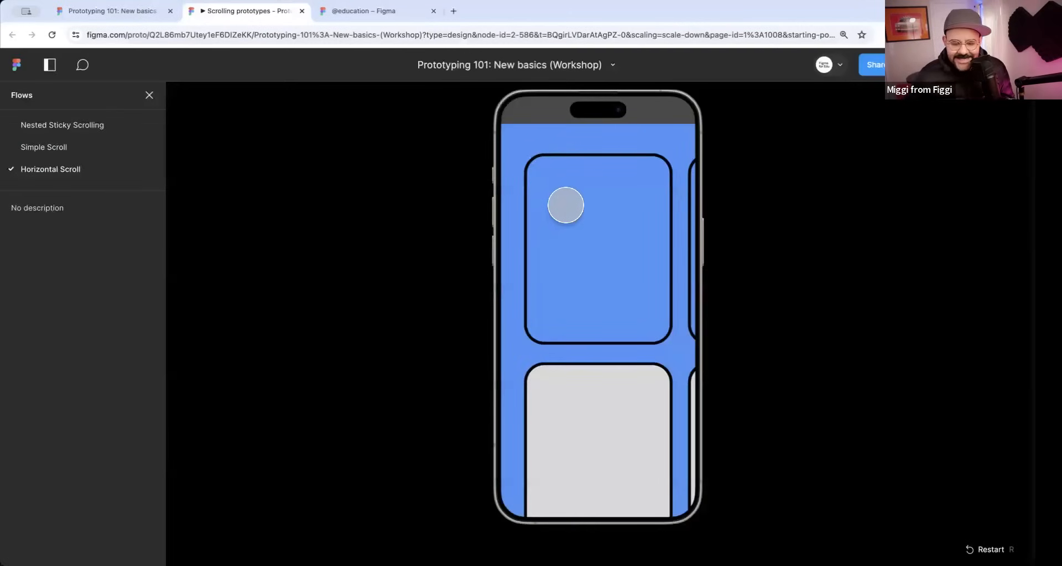
left_click(565, 276)
left_click_drag(635, 274, 525, 316)
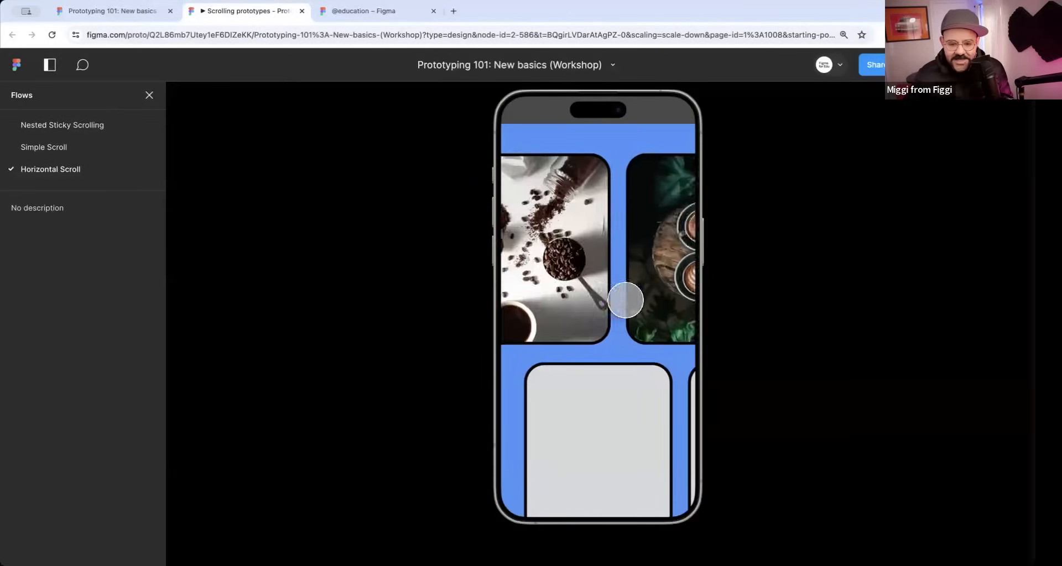
left_click_drag(626, 301, 523, 332)
left_click_drag(628, 308, 498, 309)
left_click_drag(568, 306, 675, 310)
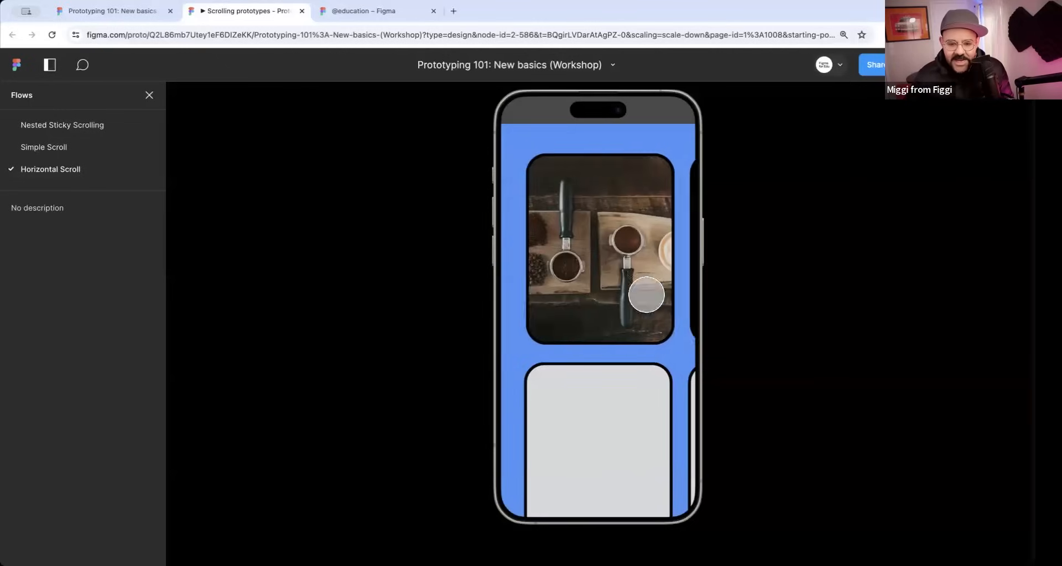
left_click(303, 13)
Turn on Clip content for the Example Scroll frame.
left_click(443, 151)
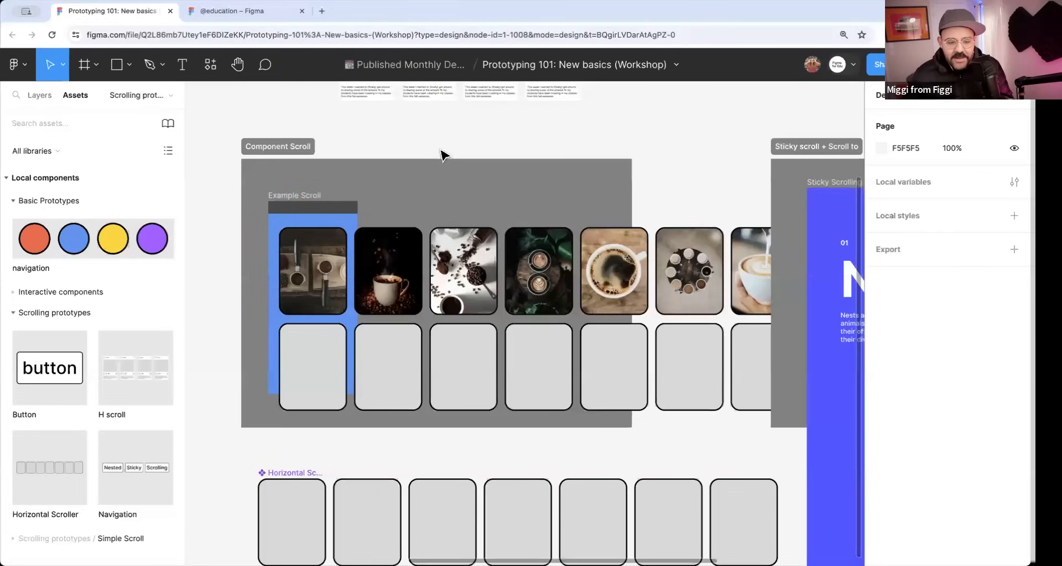
scroll(443, 152, "down", 3)
left_click(331, 184)
left_click(881, 242)
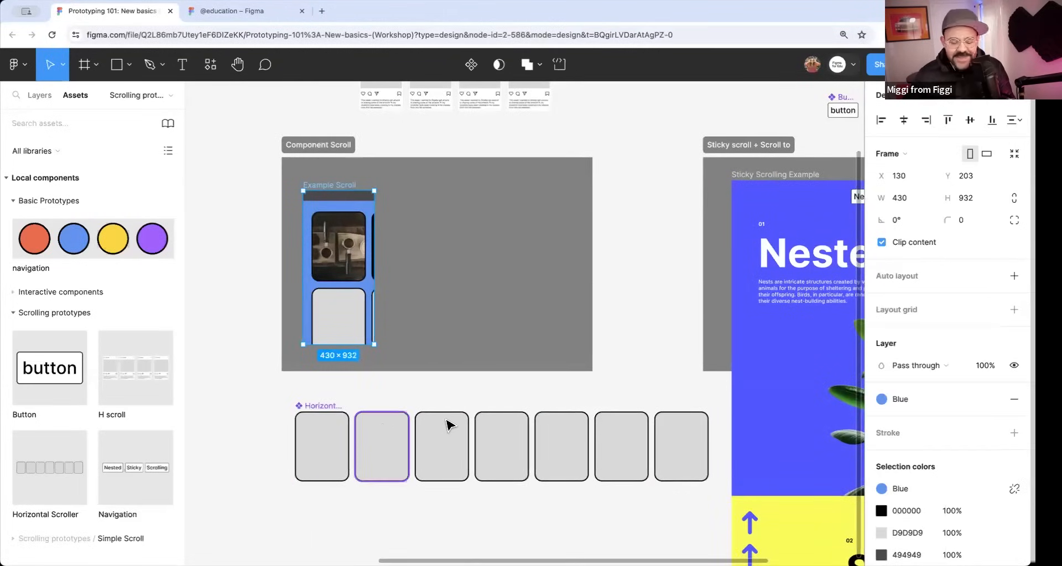
Examine the Sticky Scrolling Example frame and the prototype scroll behavior of its Nested header.
scroll(550, 422, "right", 5)
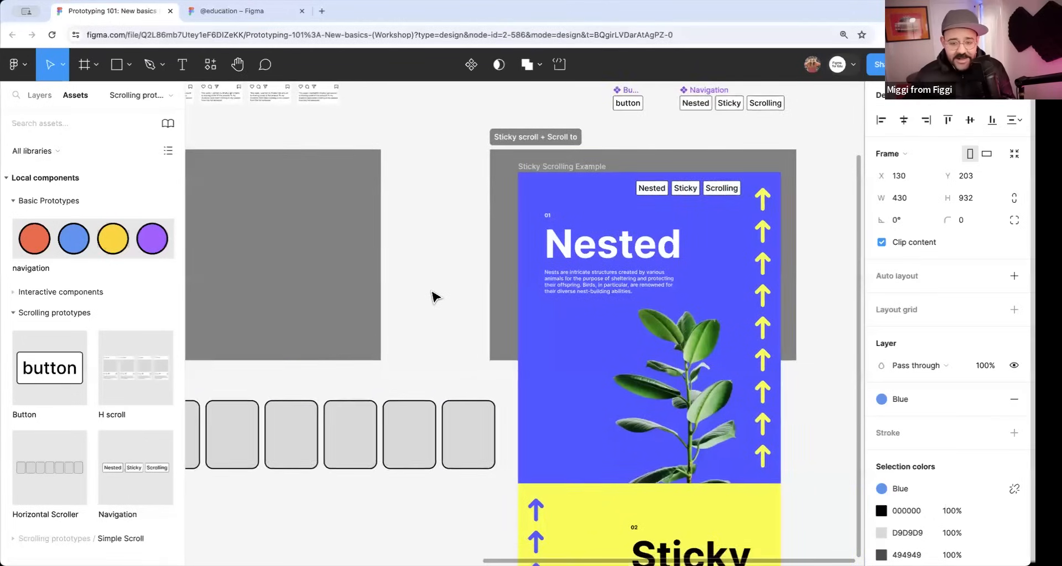
scroll(467, 292, "down", 1)
scroll(467, 292, "right", 3)
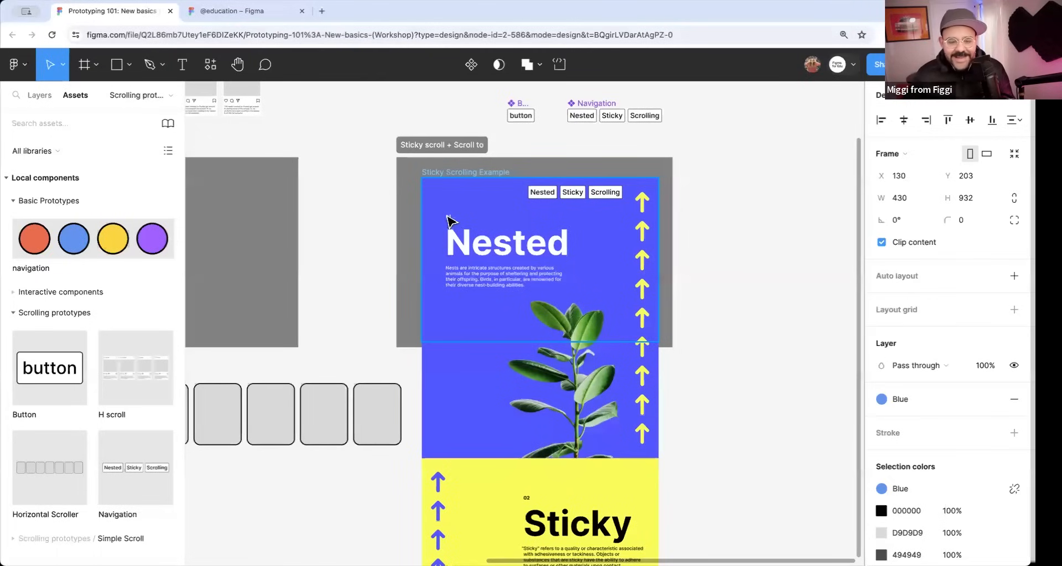
left_click(445, 172)
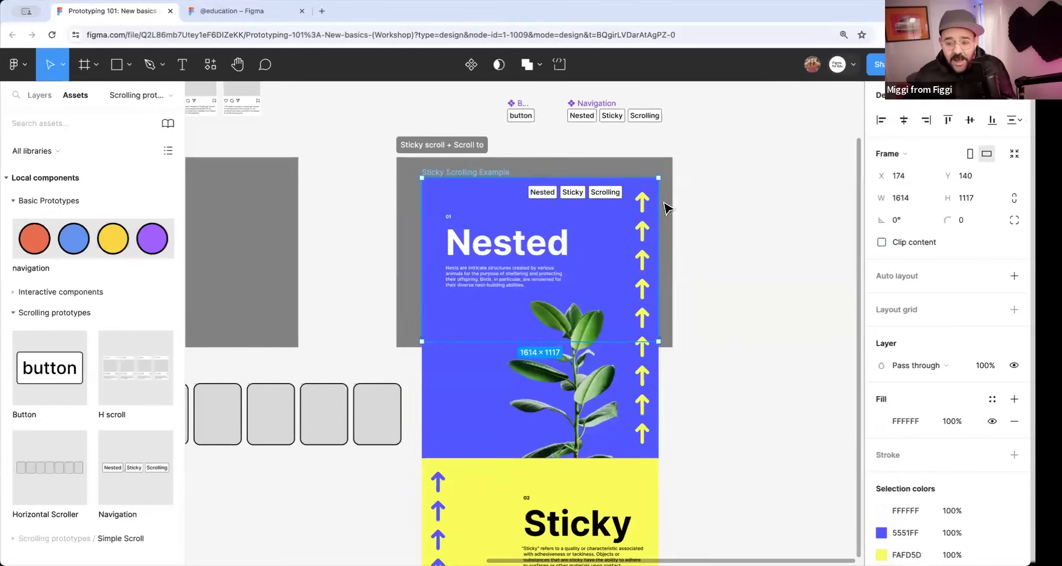
left_click(506, 251)
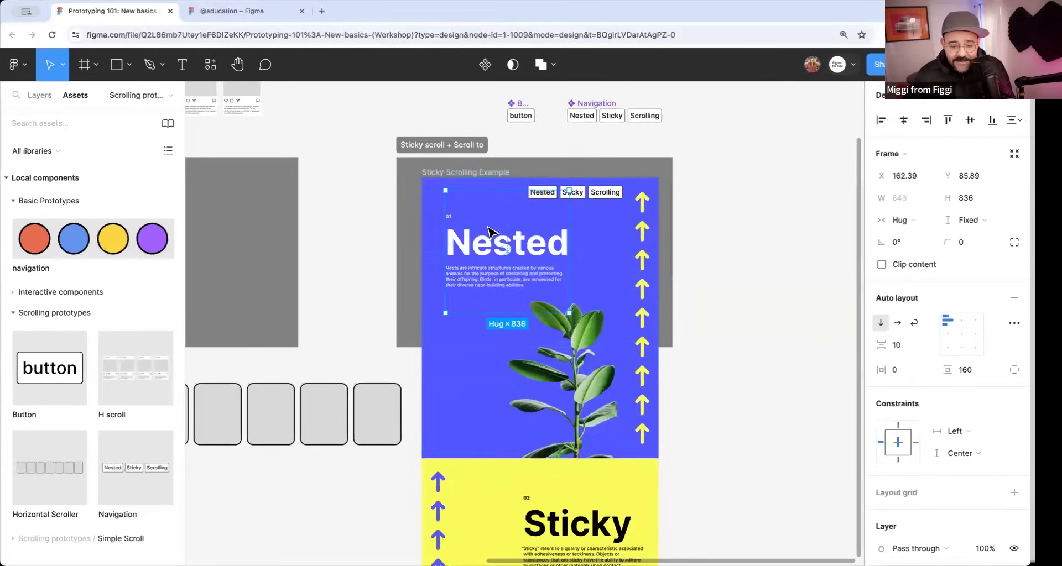
left_click(940, 107)
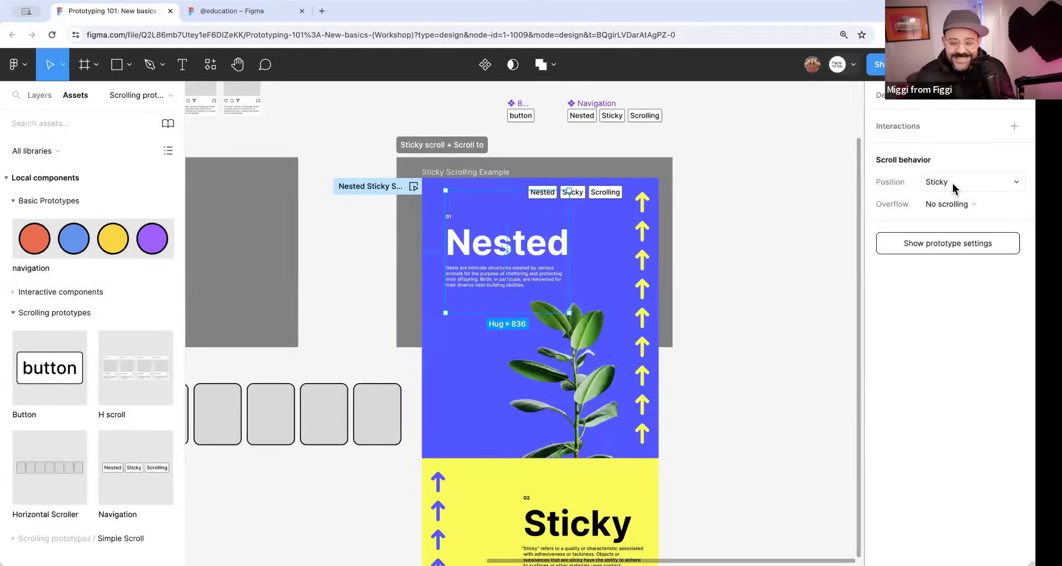
Examine the scroll behavior of the yellow Sticky section's header and show its place in the layer list.
left_click(719, 402)
left_click_drag(724, 463, 736, 266)
left_click(541, 353)
double_click(555, 342)
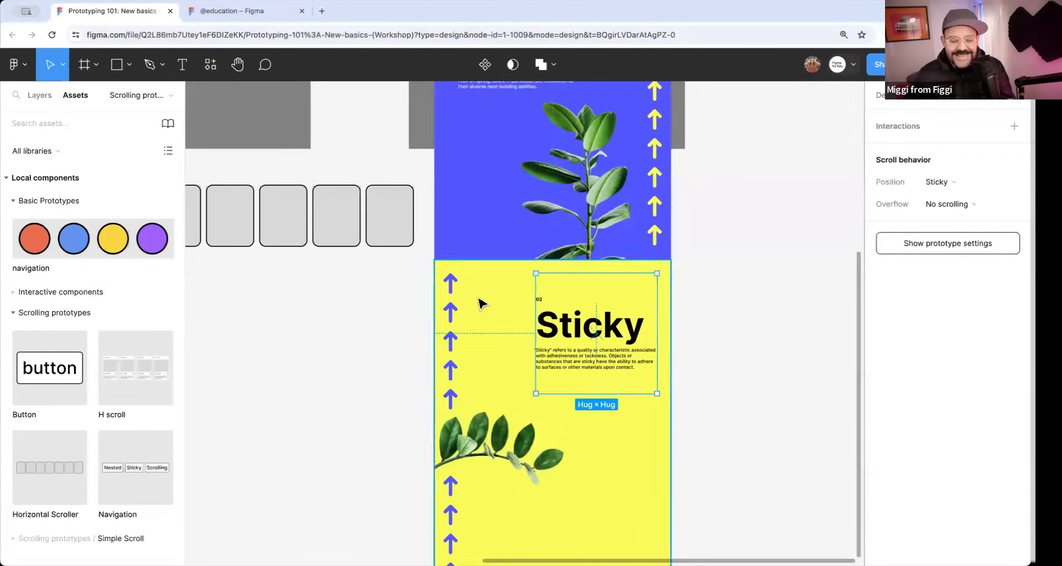
left_click(39, 96)
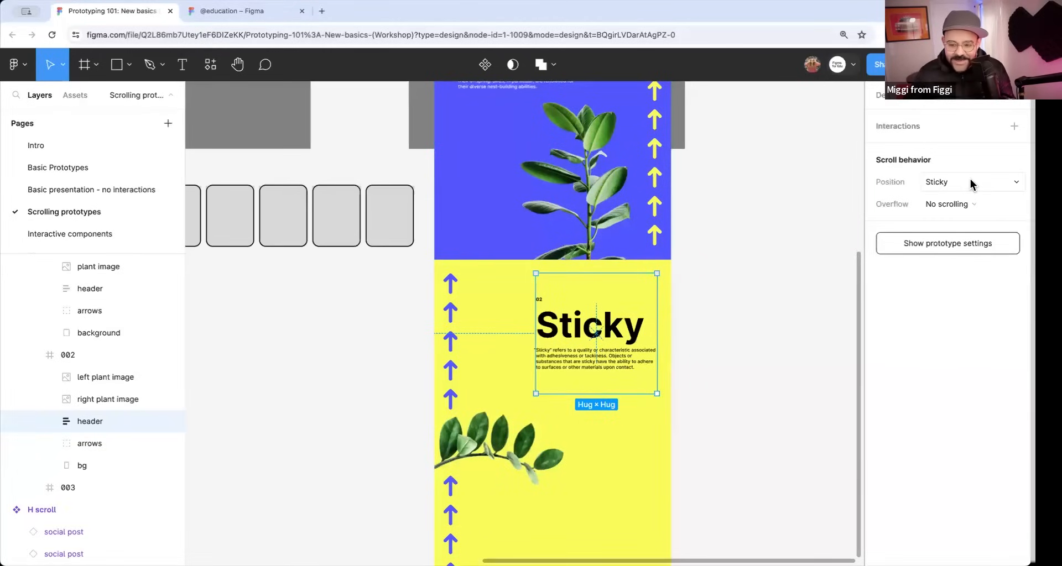
Examine the scroll behavior of the header in the green Scrolling! section.
left_click(737, 389)
scroll(751, 310, "down", 10)
scroll(553, 322, "down", 3)
left_click(538, 387)
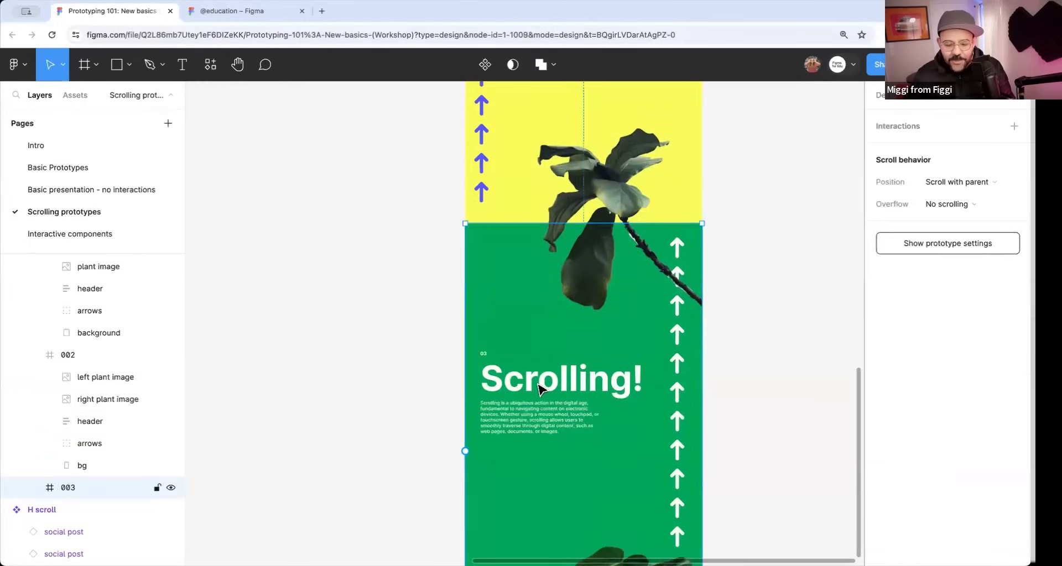
left_click(538, 387)
Preview the Nested Sticky Scrolling flow inline, widen the preview window, and close it.
scroll(608, 249, "up", 8)
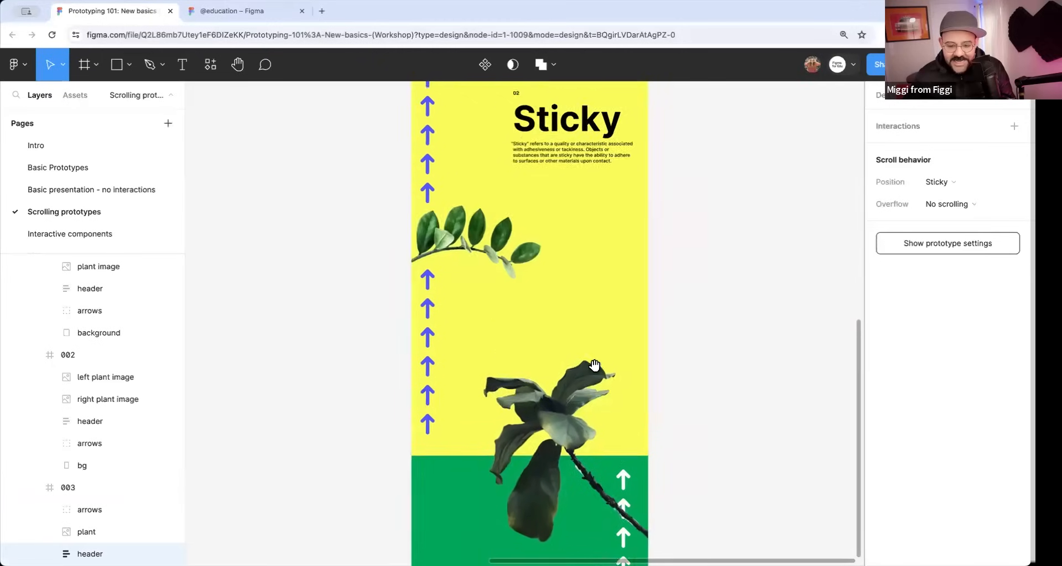
scroll(725, 247, "up", 5)
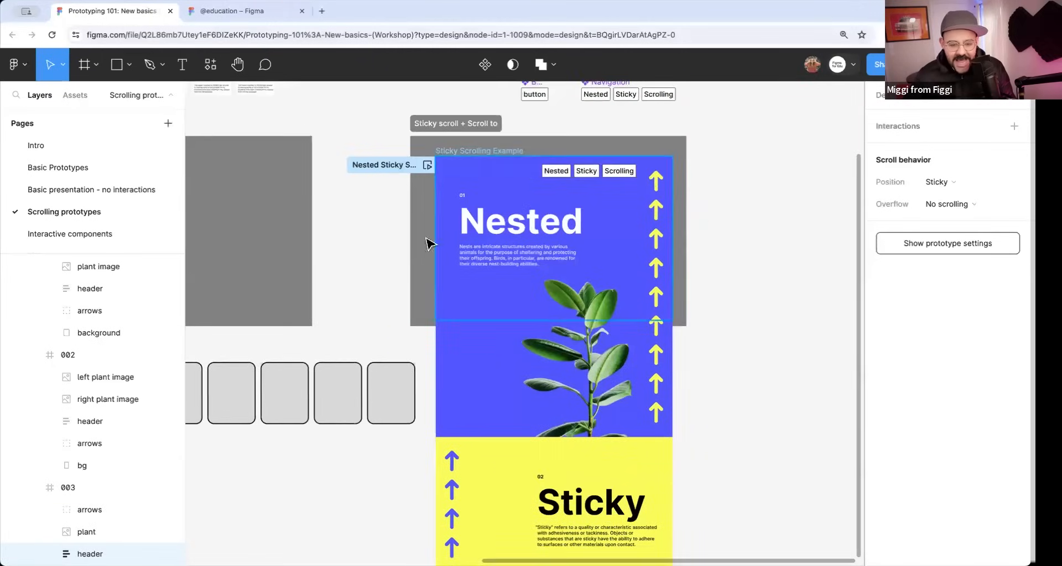
left_click(428, 166)
left_click_drag(410, 249, 685, 261)
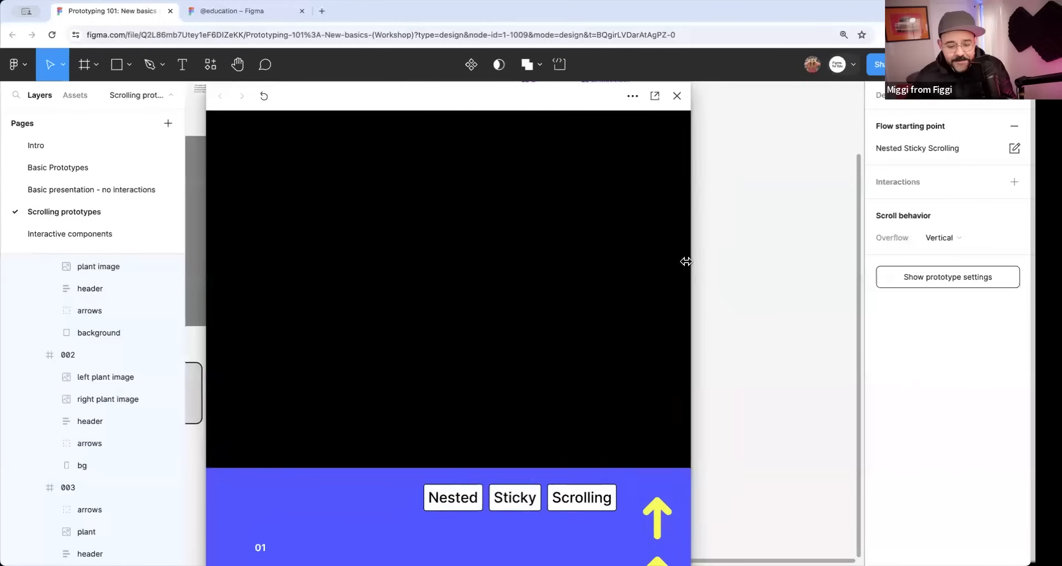
left_click(677, 96)
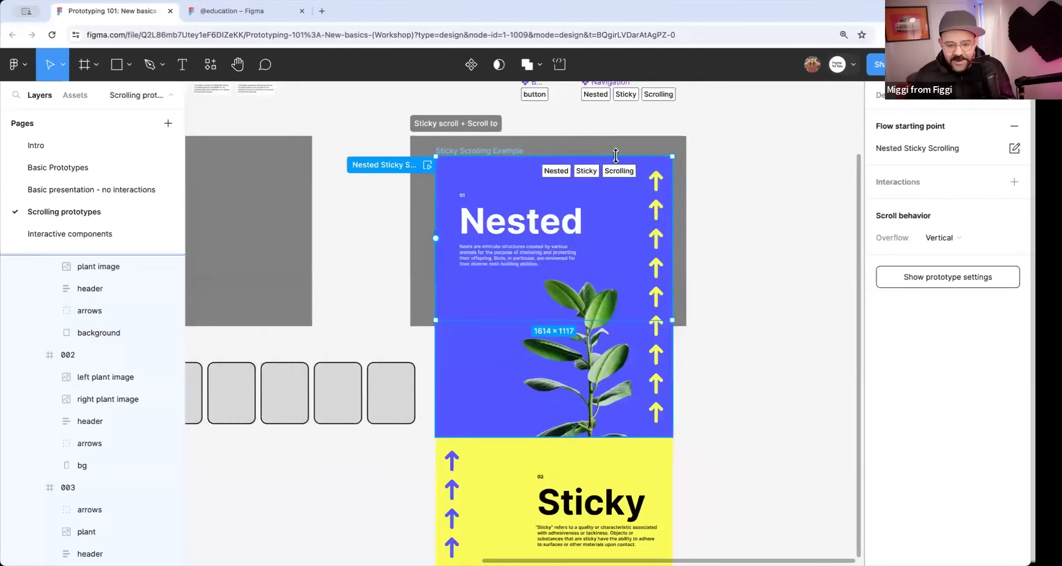
Set the prototype device to None in the page's prototype settings.
left_click(953, 152)
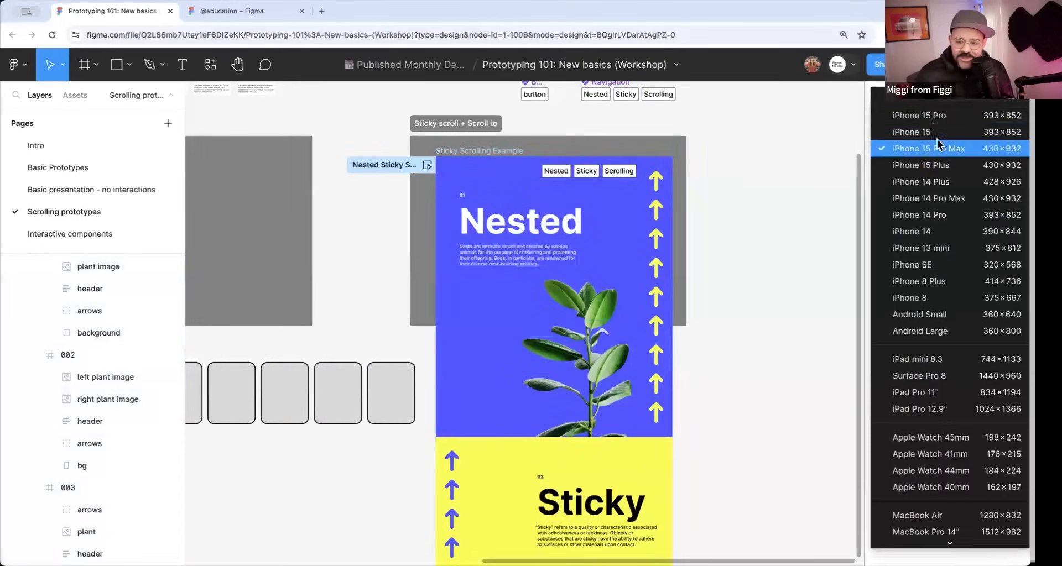
scroll(938, 148, "up", 3)
left_click(939, 147)
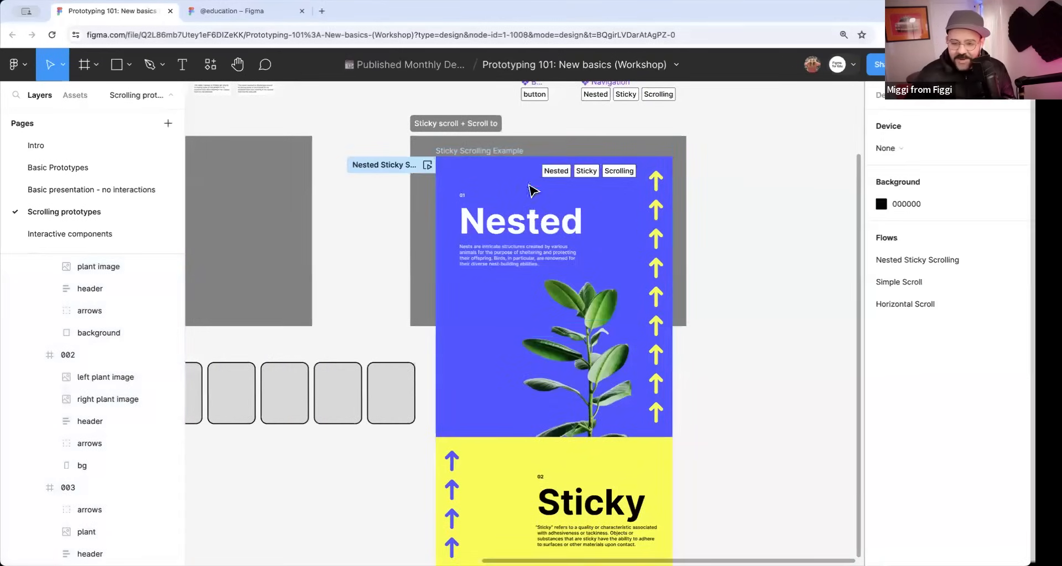
Preview the Nested Sticky Scrolling flow in an enlarged window, scroll through its three sections, and close the preview.
left_click(427, 165)
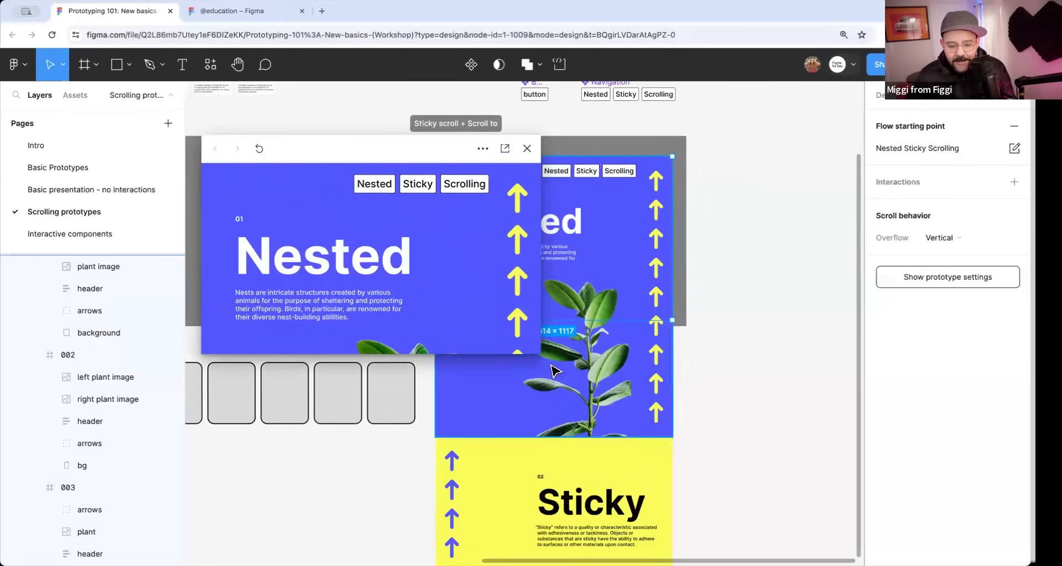
left_click_drag(543, 356, 729, 445)
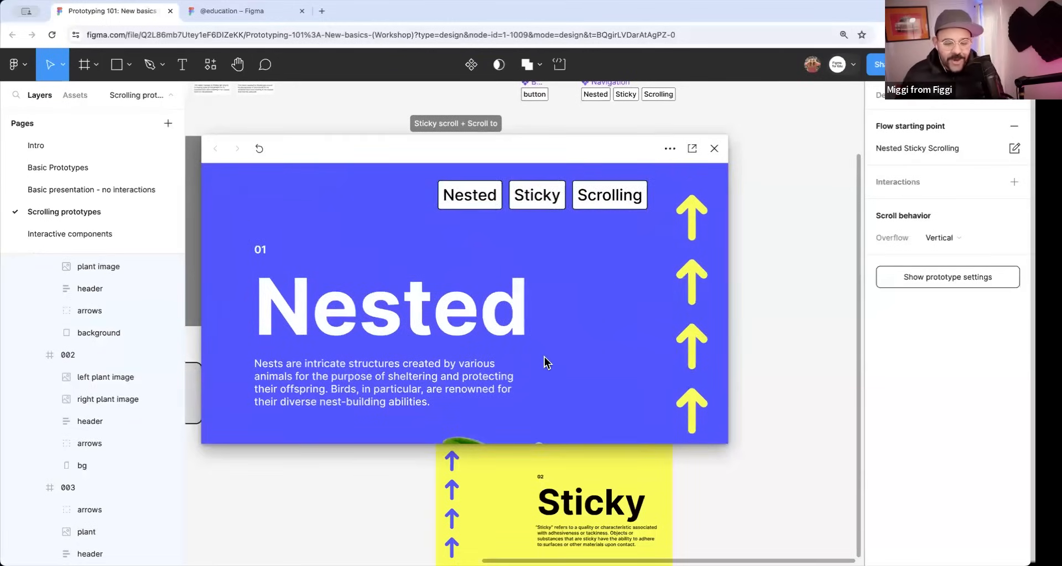
scroll(545, 363, "down", 10)
scroll(535, 354, "down", 8)
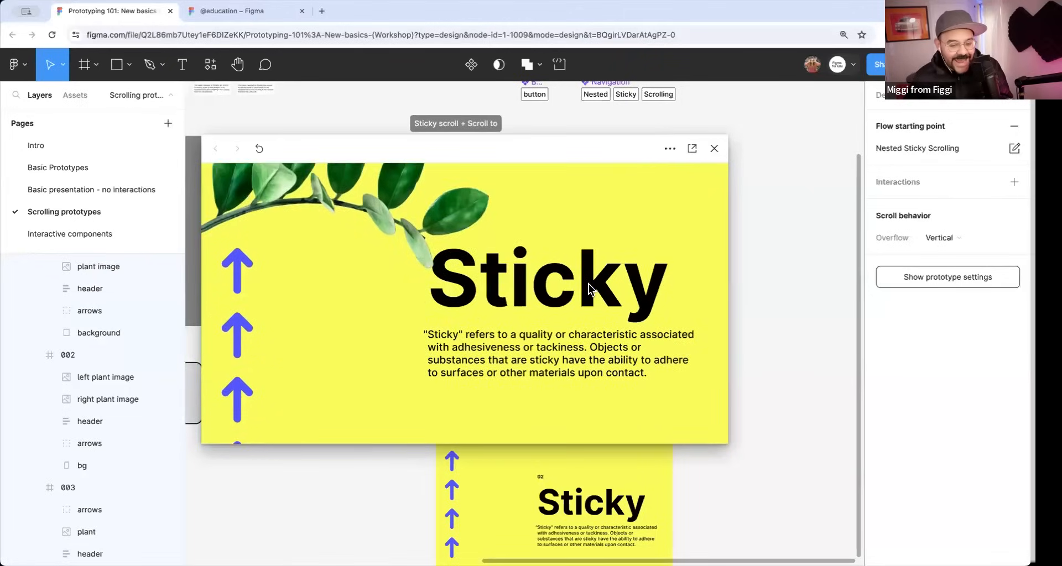
scroll(588, 284, "down", 10)
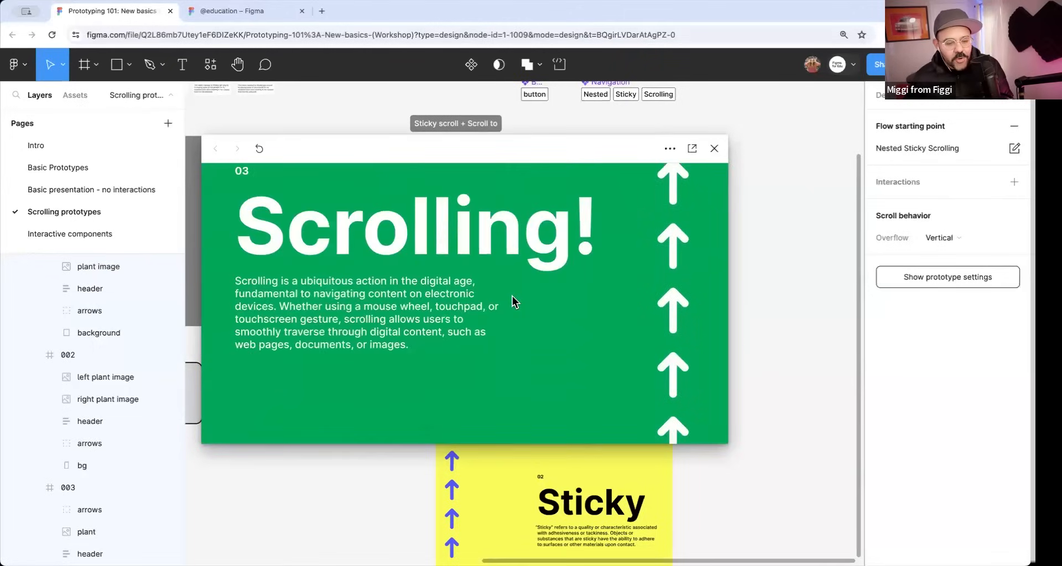
scroll(525, 288, "down", 5)
left_click(715, 150)
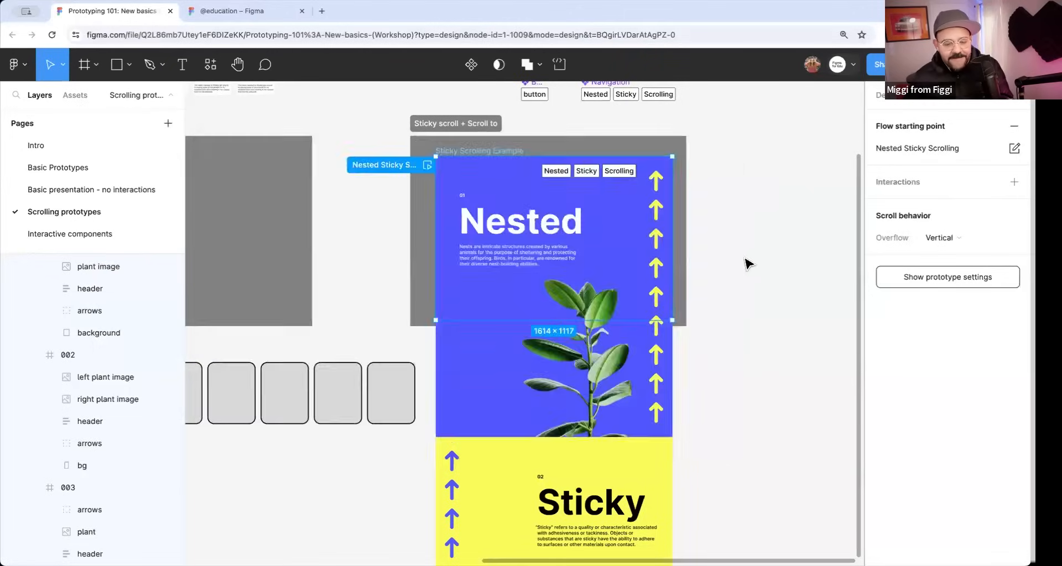
Examine how the Nested header sits in frame 001, and select the parent Sticky Scrolling Example frame to check its overflow.
left_click(534, 244)
left_click(530, 236)
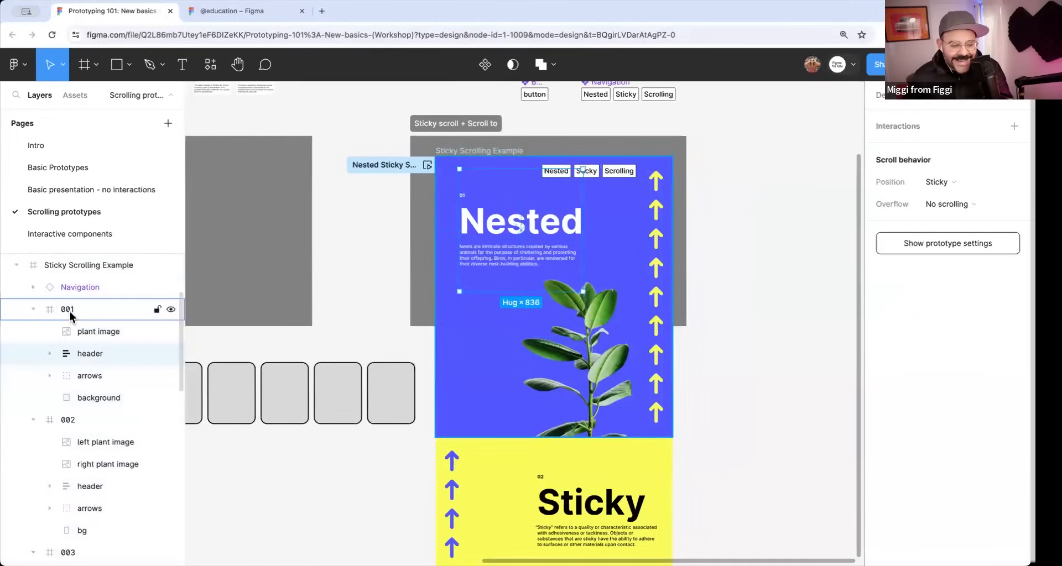
left_click(79, 271)
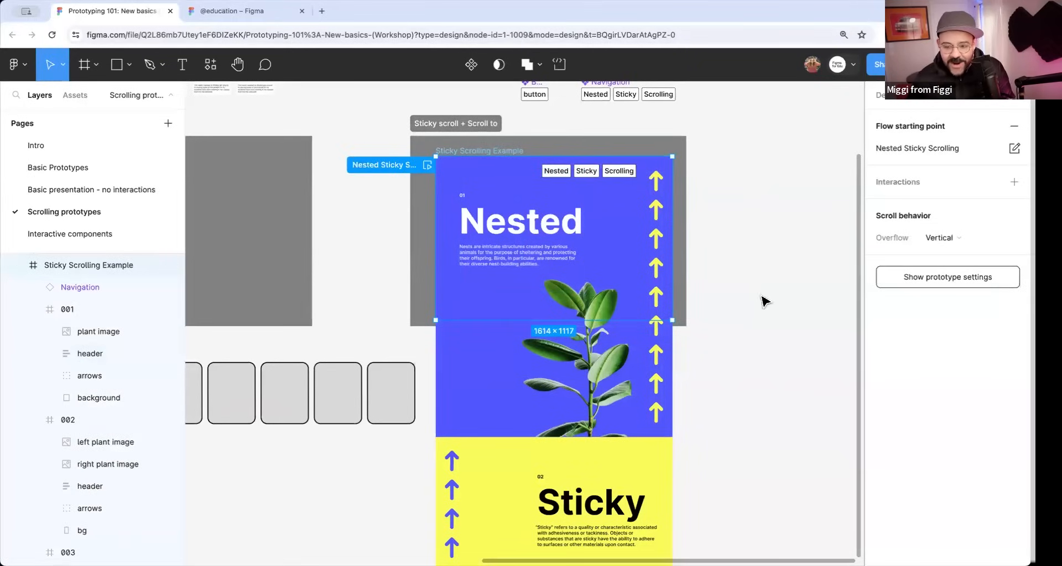
Toggle content clipping on and off repeatedly for the Sticky Scrolling Example frame in its design properties.
left_click(881, 94)
left_click(881, 242)
left_click(883, 243)
left_click(882, 243)
left_click(883, 243)
left_click(883, 243)
left_click(883, 242)
Inspect the header frame holding the Nested text in section 001, and reselect the parent Sticky Scrolling Example frame.
double_click(541, 217)
double_click(541, 216)
left_click(776, 203)
double_click(567, 220)
double_click(567, 220)
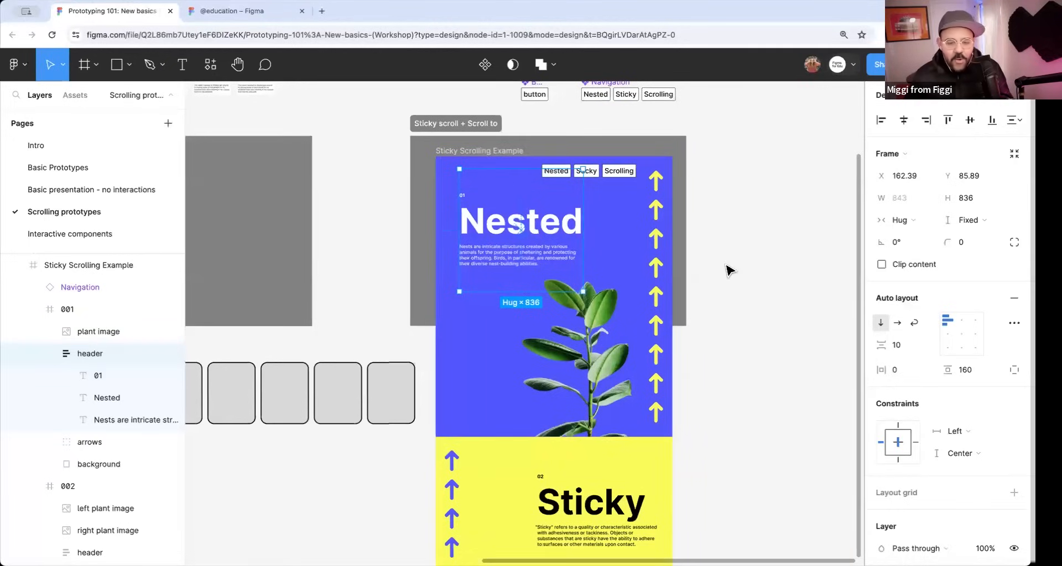
scroll(722, 265, "down", 1)
left_click(535, 159)
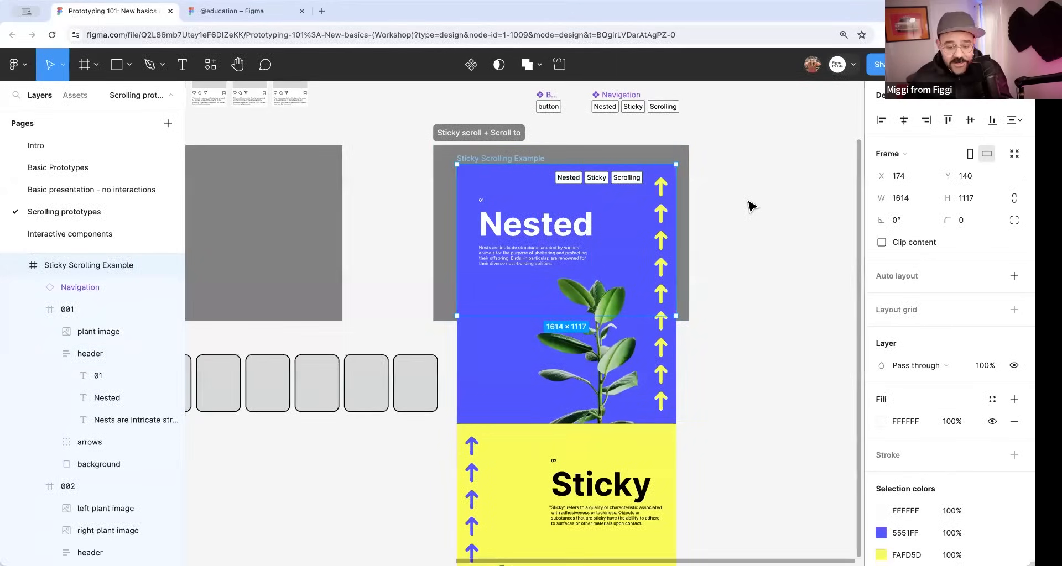
left_click(321, 11)
type("figma.com/@f")
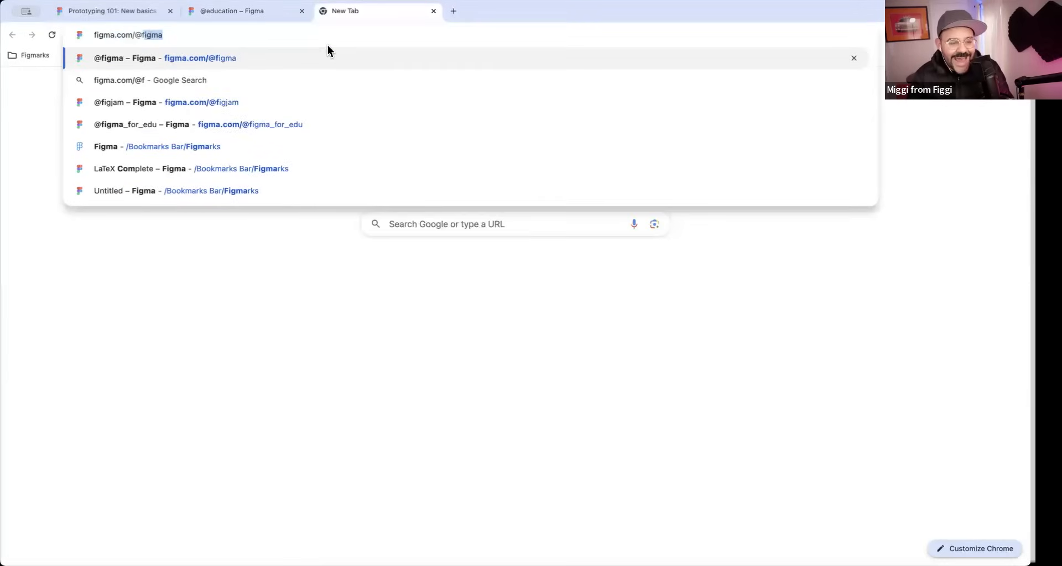
key("Return")
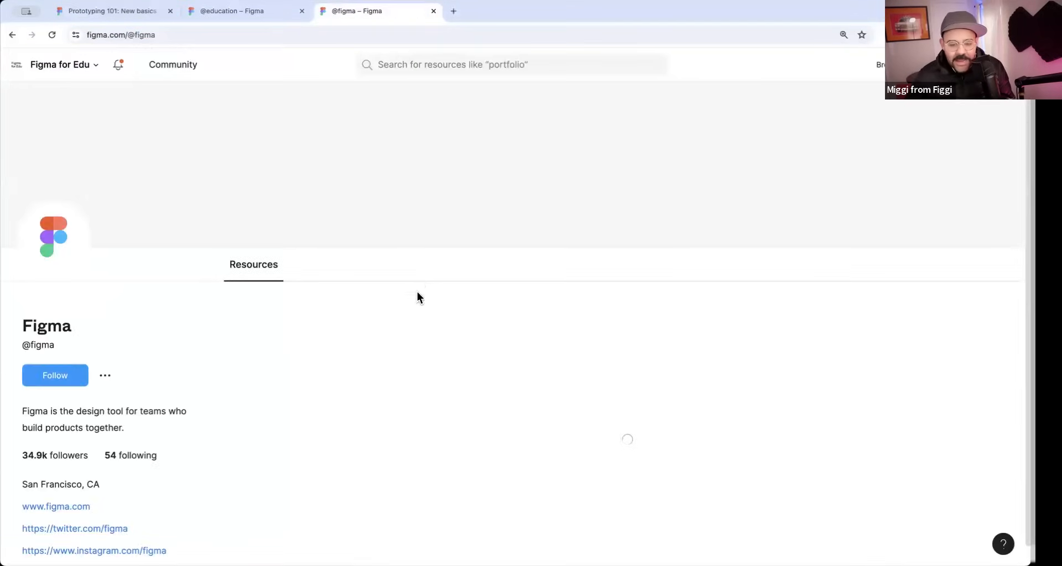
Find and open the Sticky Scrolling Playground file among the profile's resources, and select its page address.
scroll(436, 279, "down", 12)
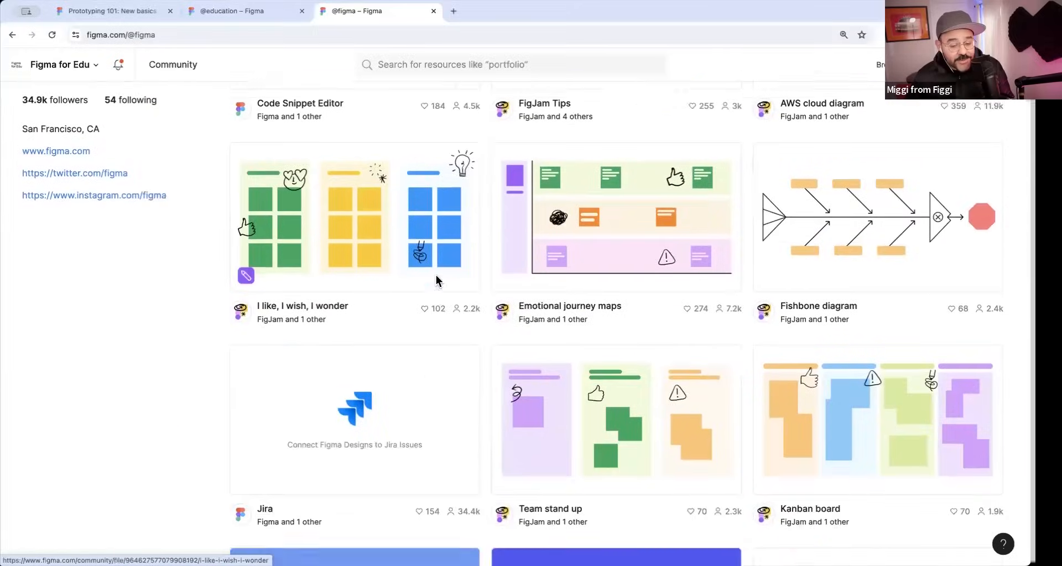
scroll(381, 321, "down", 3)
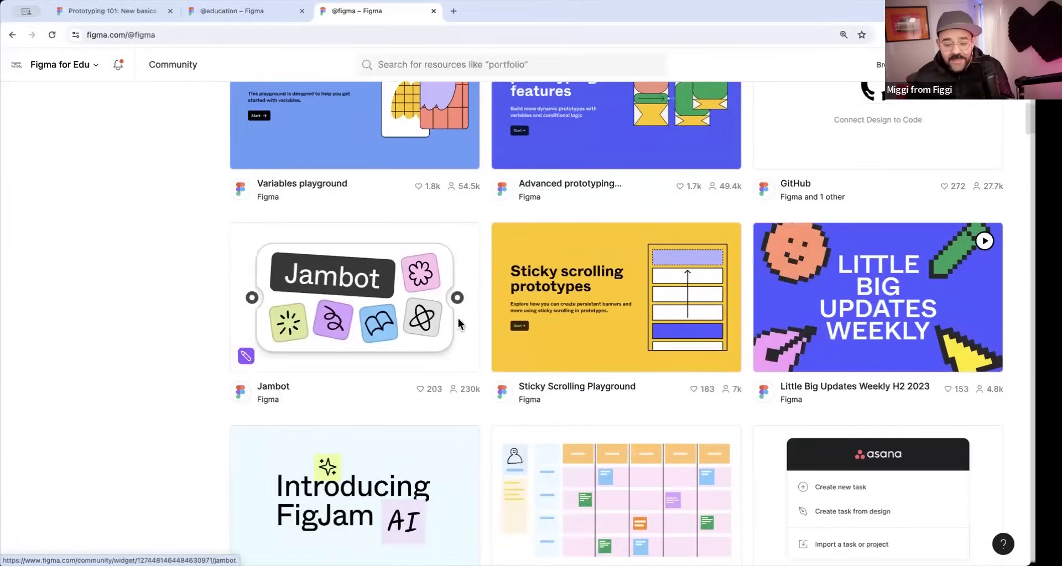
left_click(591, 331)
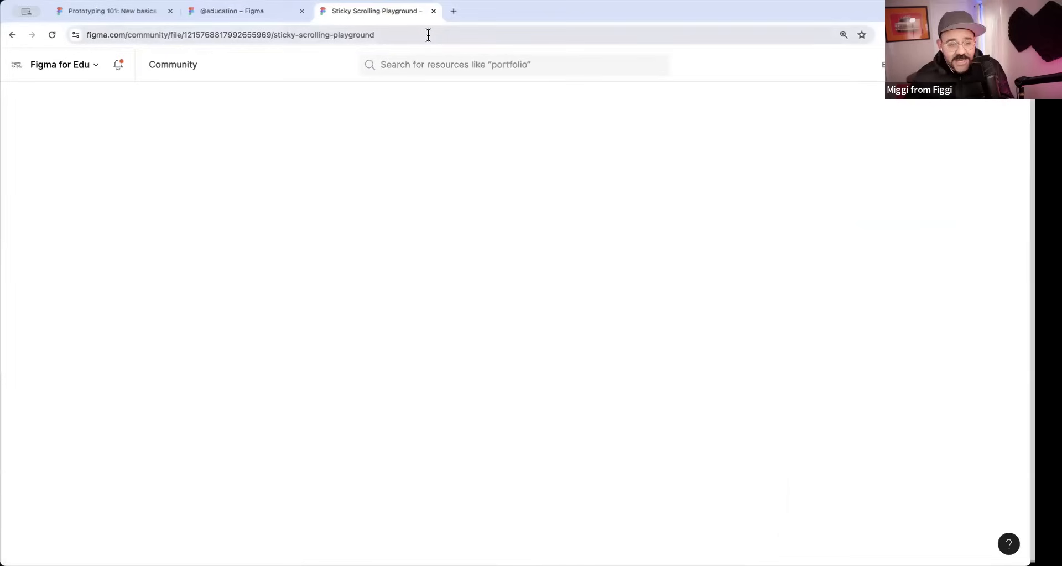
left_click(427, 35)
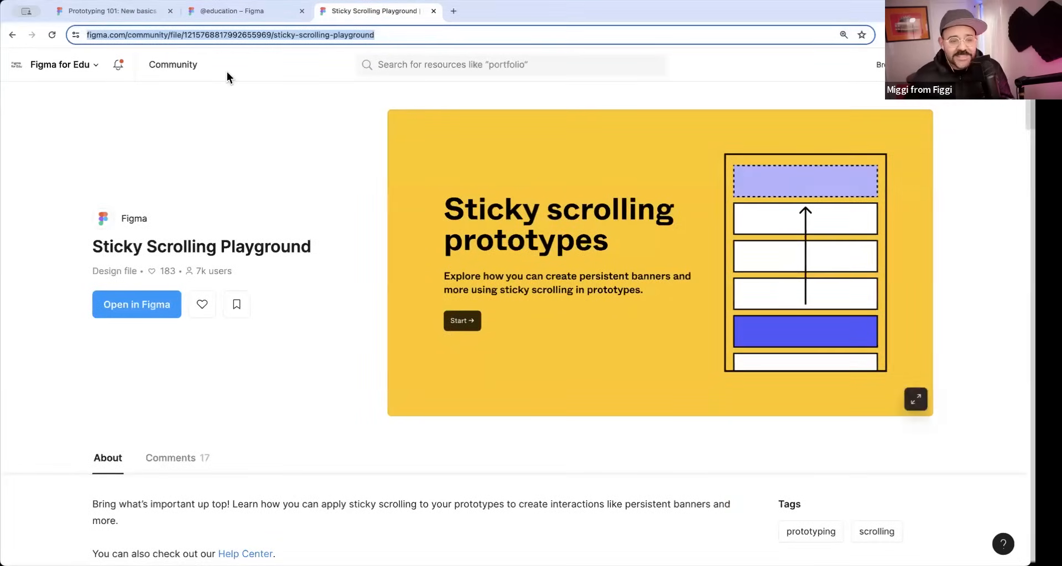
Return to the Prototyping 101 workshop file and open its Interactive components page.
left_click(122, 11)
left_click(357, 176)
scroll(386, 182, "down", 3)
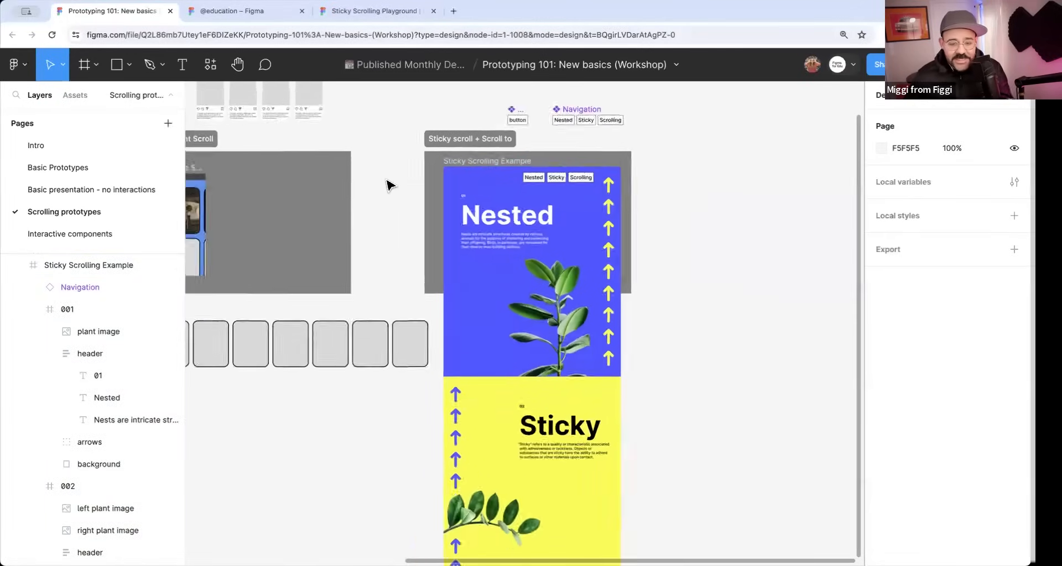
scroll(516, 189, "left", 5)
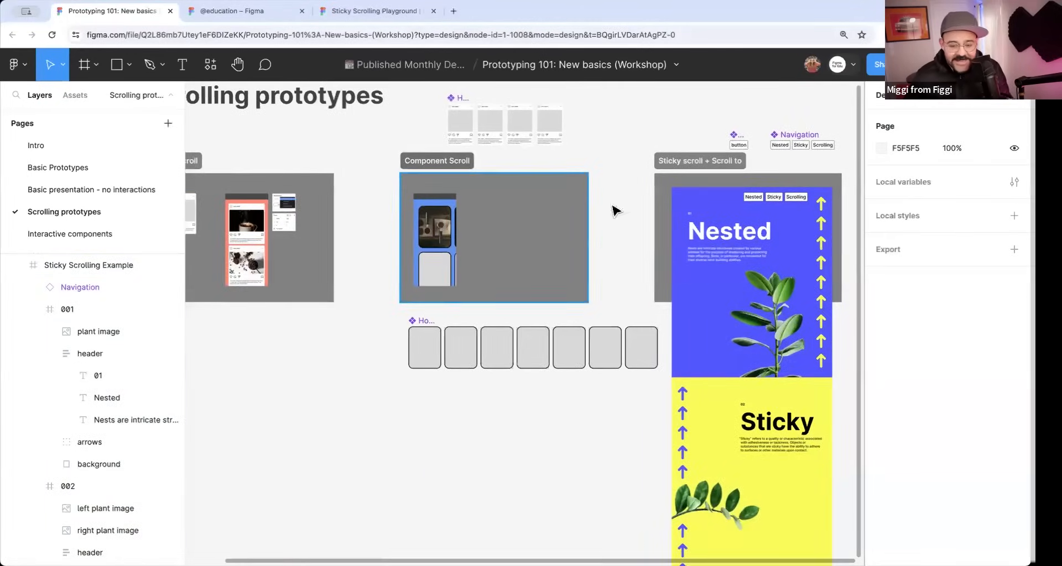
scroll(614, 210, "left", 5)
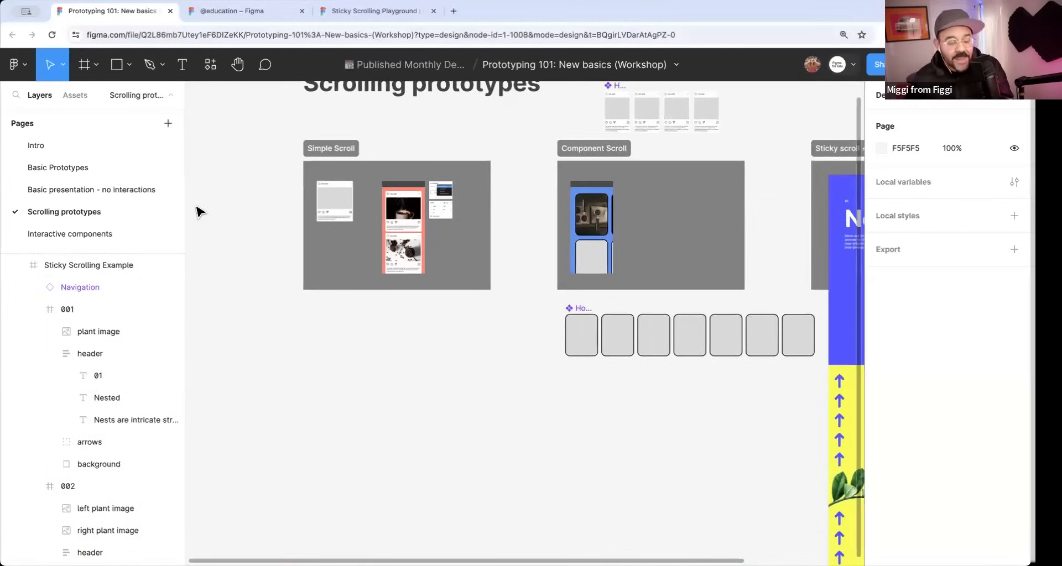
scroll(89, 206, "down", 2)
left_click(80, 199)
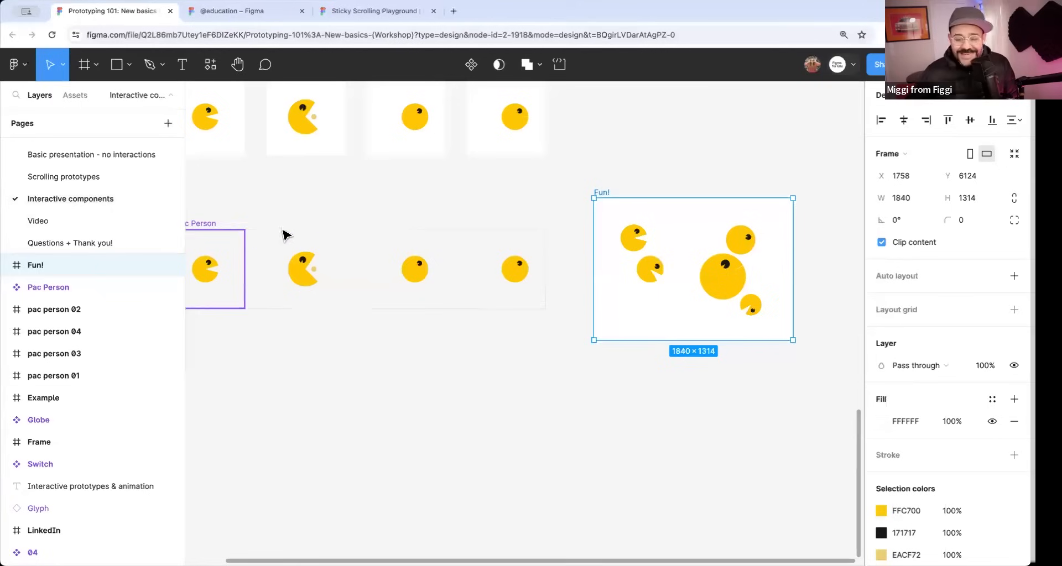
Move and duplicate the switch instances inside the frame beside the Switch component, scattering six of them across it.
scroll(320, 185, "up", 15)
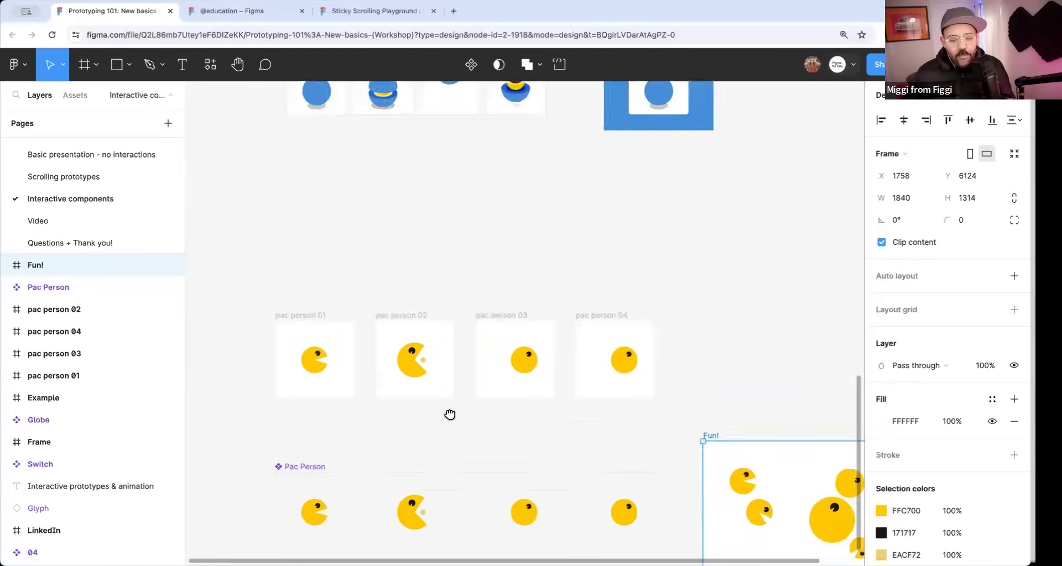
scroll(423, 210, "up", 10)
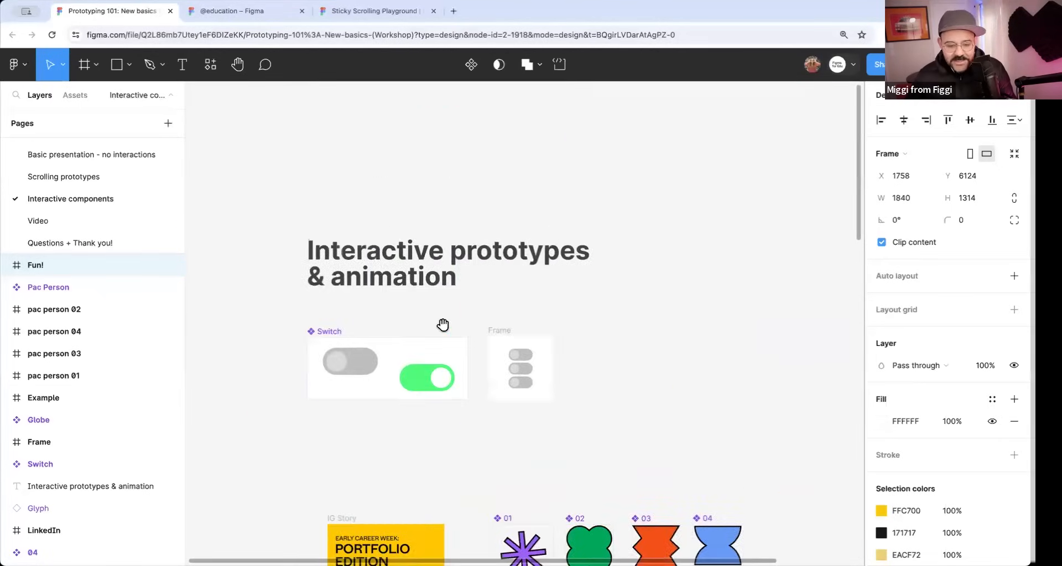
scroll(398, 280, "down", 2)
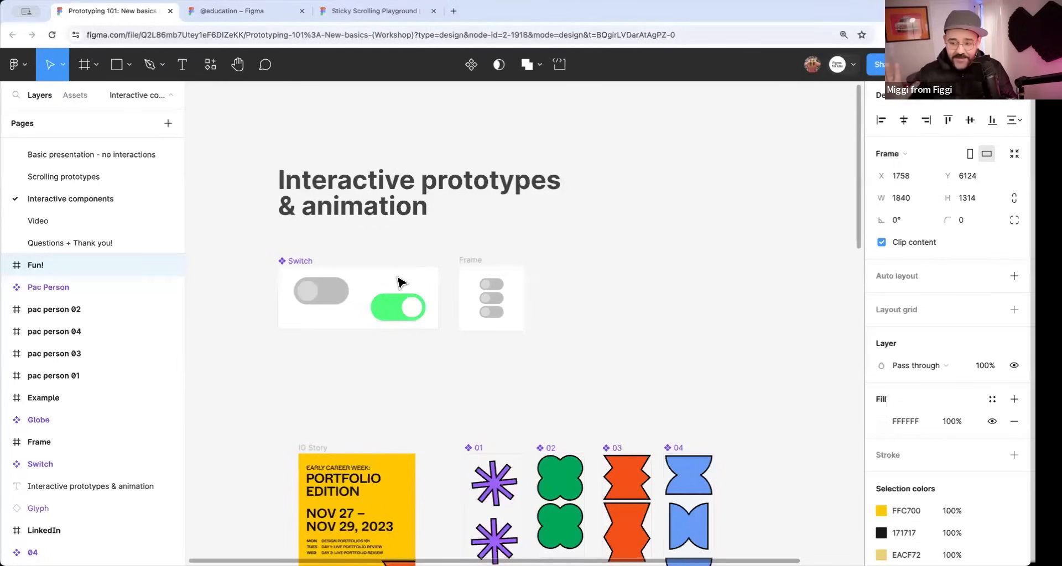
left_click_drag(365, 291, 384, 288)
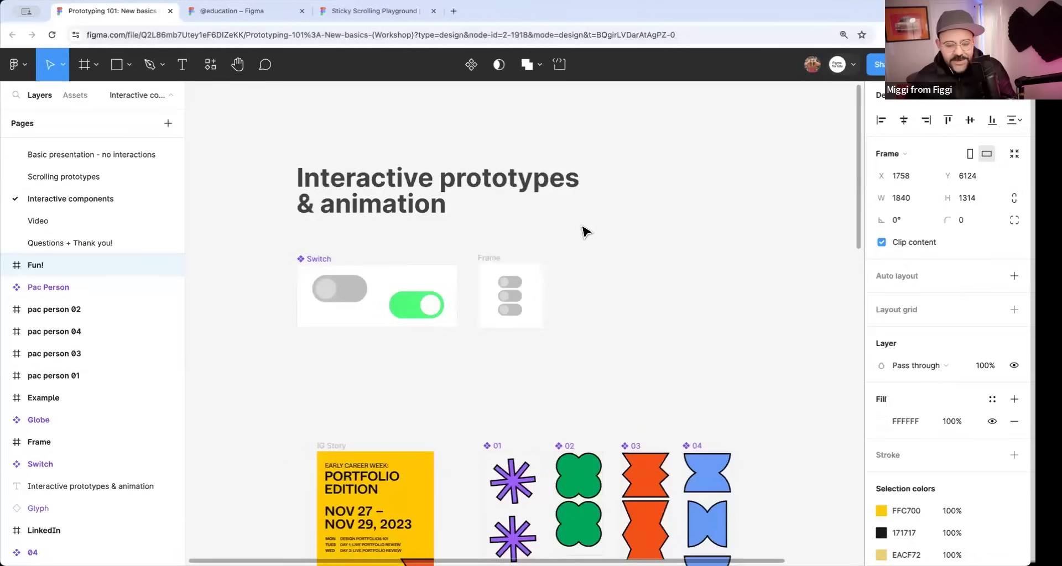
left_click(514, 280)
scroll(487, 271, "up", 3)
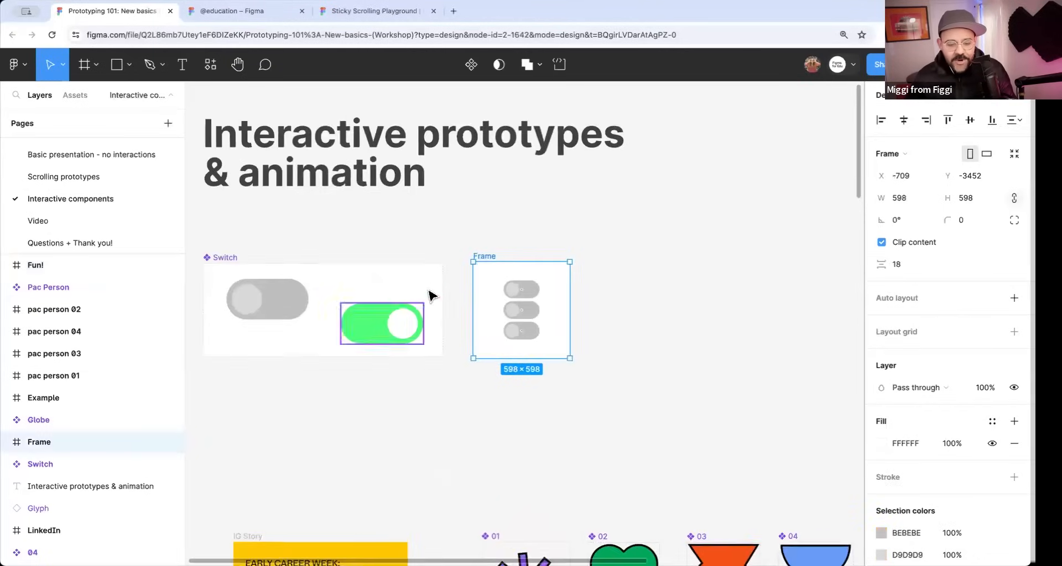
scroll(533, 285, "up", 5)
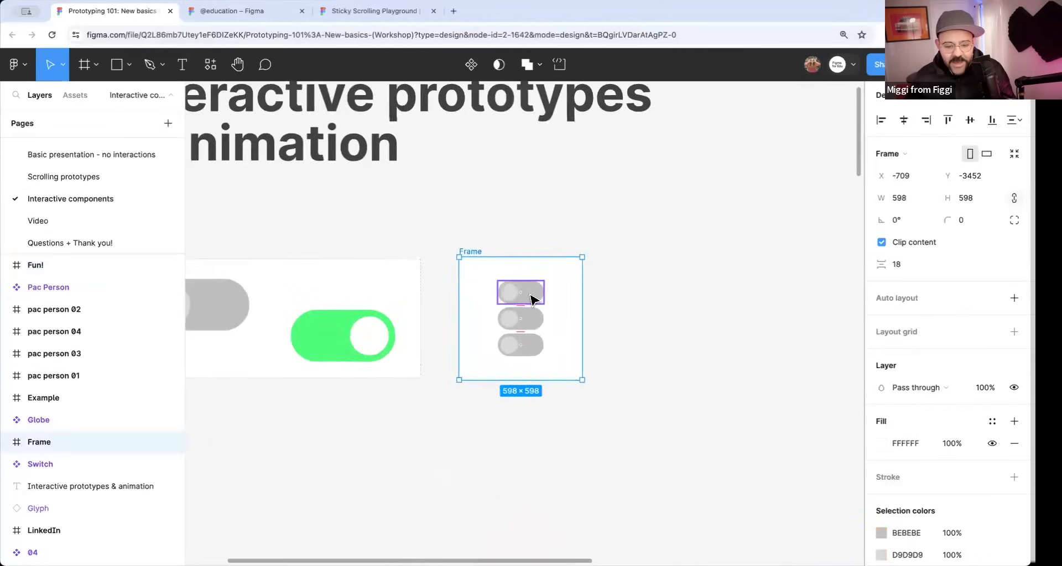
mouse_move(536, 299)
left_mouse_down()
mouse_move(485, 285)
mouse_move(557, 305)
mouse_move(529, 288)
left_mouse_up()
double_click(556, 305)
left_click_drag(555, 336, 577, 323)
left_click_drag(558, 358, 599, 380)
left_click_drag(573, 316, 592, 280)
Preview the frame of scattered switches inline, toggle the switches on and off repeatedly, and close the preview.
left_click(479, 247)
key("shift+space")
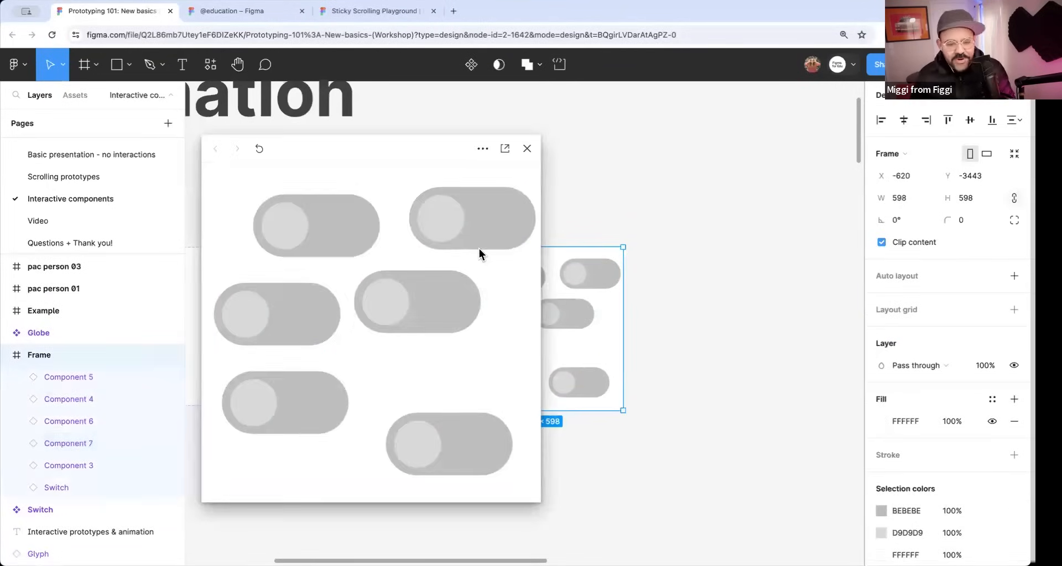
left_click(438, 221)
left_click(299, 227)
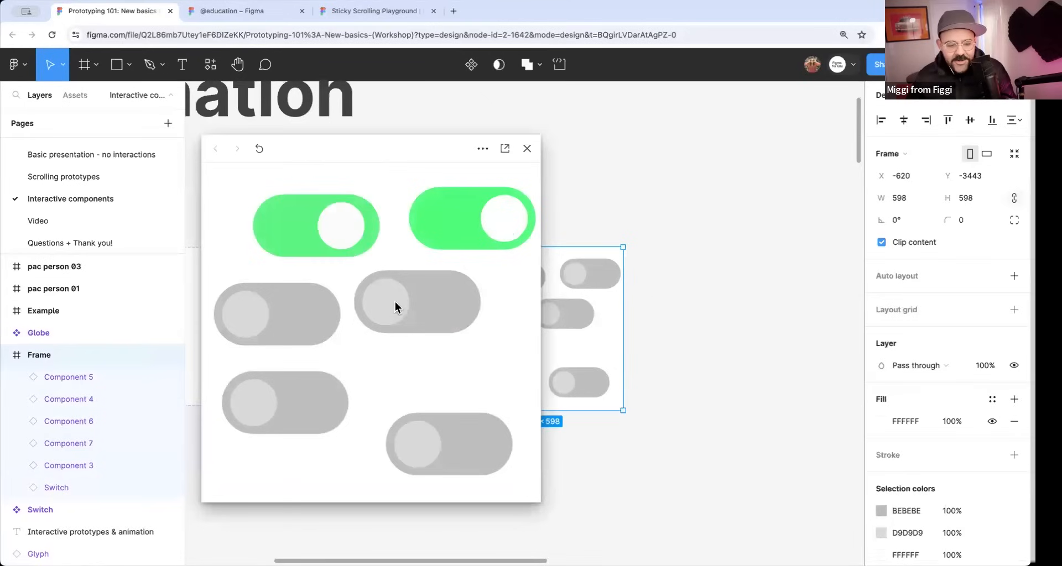
left_click(252, 316)
left_click(280, 253)
left_click(438, 231)
left_click(449, 318)
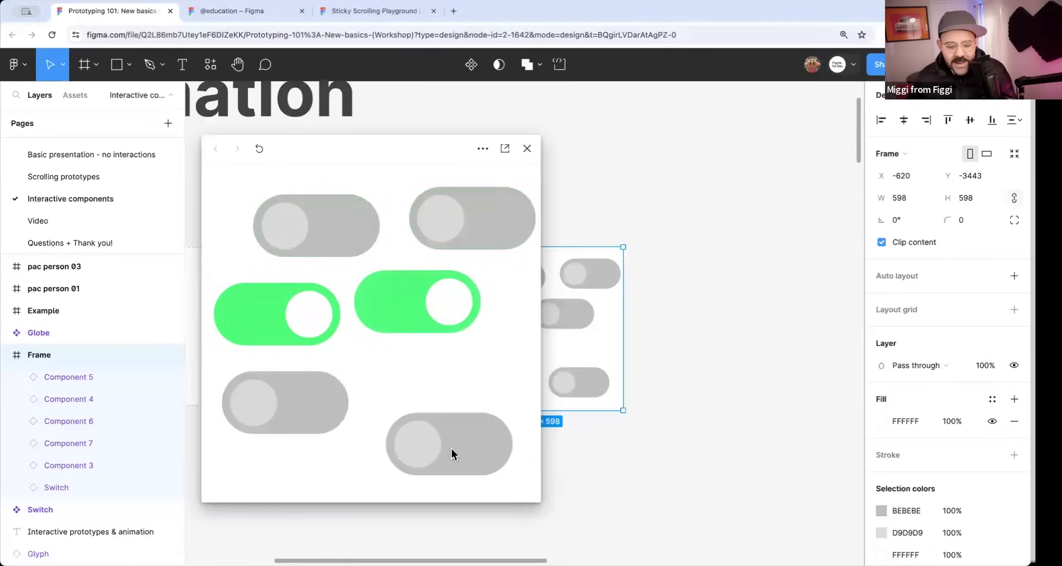
left_click(432, 453)
left_click(280, 416)
left_click(345, 238)
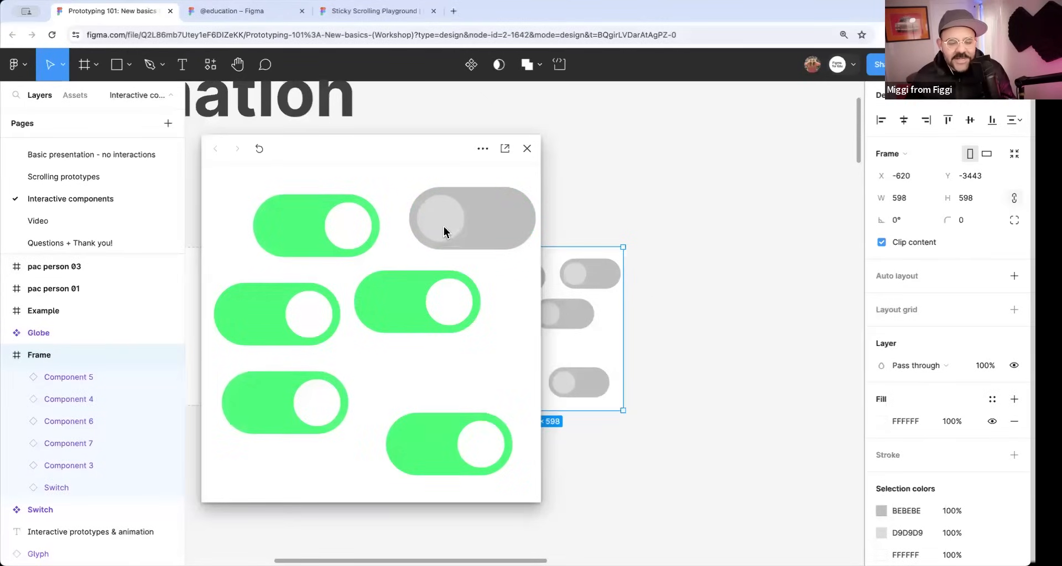
left_click(443, 227)
left_click(316, 232)
left_click(255, 317)
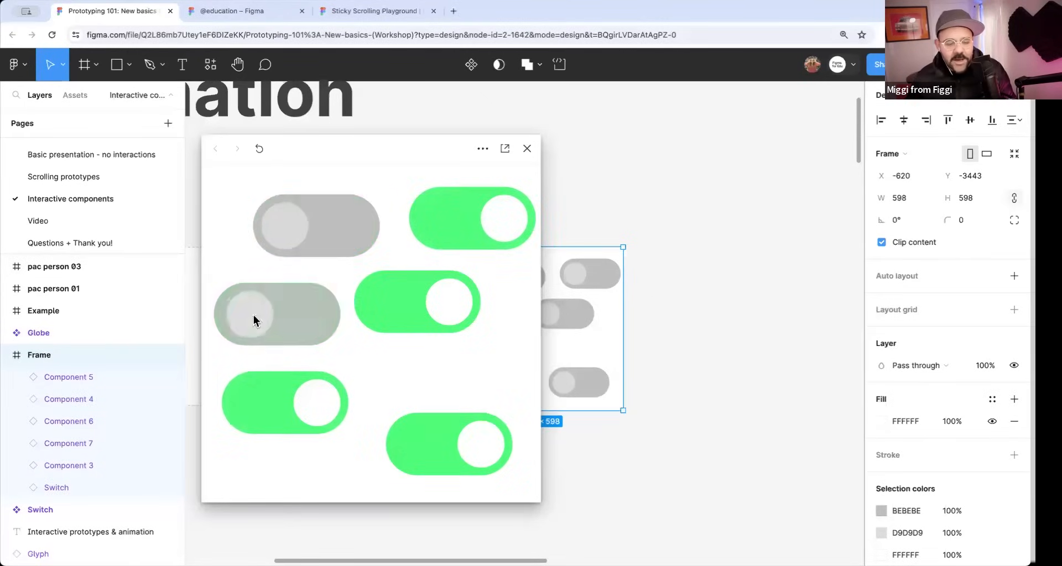
left_click(429, 304)
left_click(511, 225)
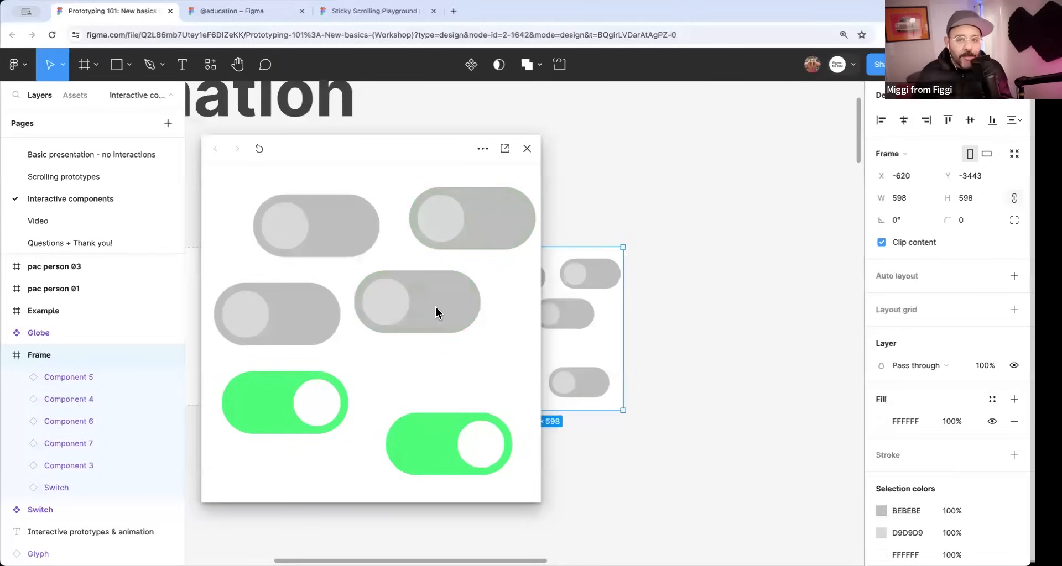
left_click(392, 307)
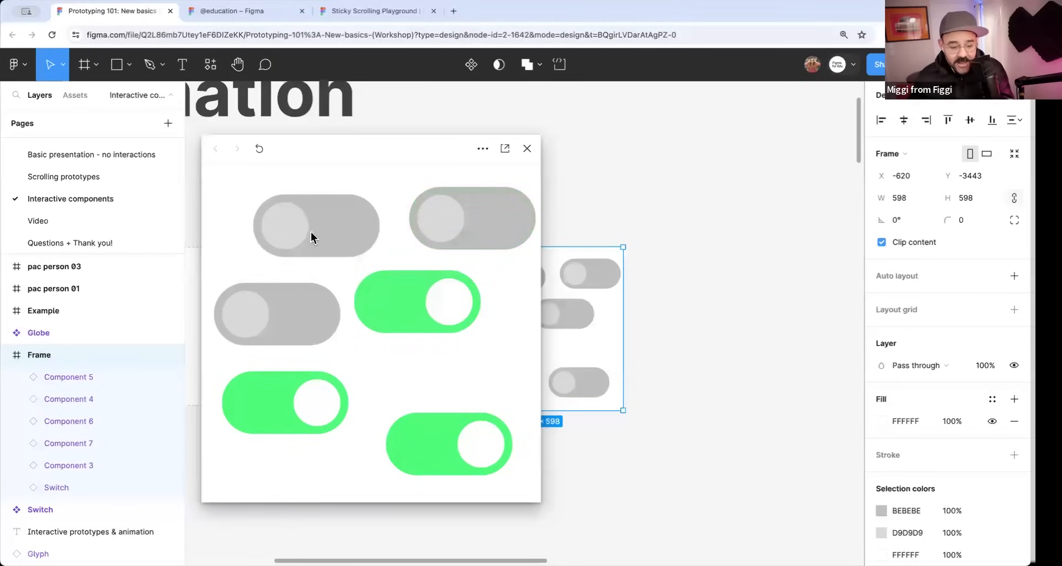
left_click(311, 236)
left_click(298, 327)
left_click(508, 241)
left_click(288, 243)
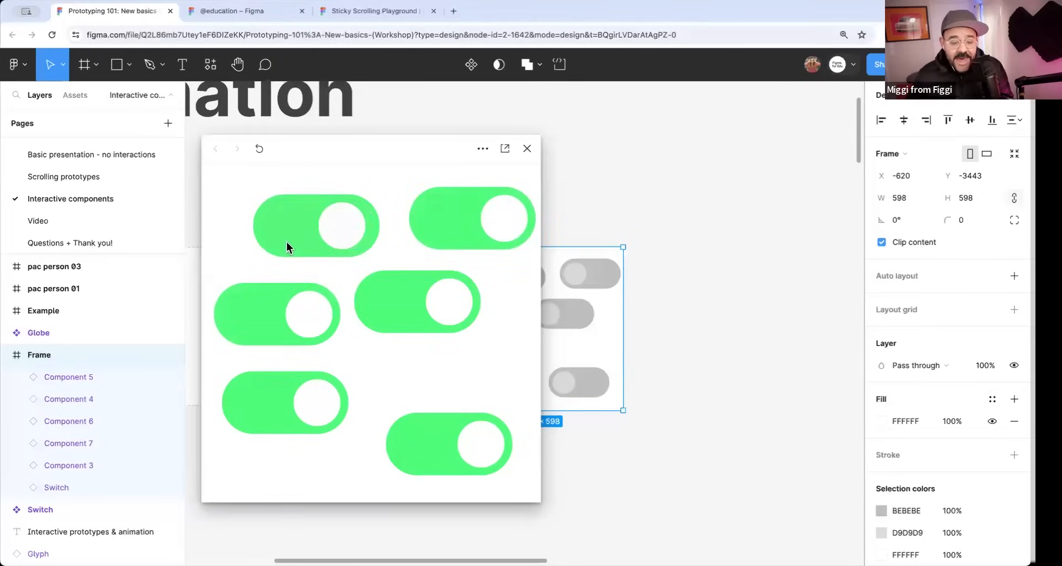
left_click(386, 310)
left_click(322, 325)
left_click(506, 233)
left_click(298, 402)
left_click(474, 464)
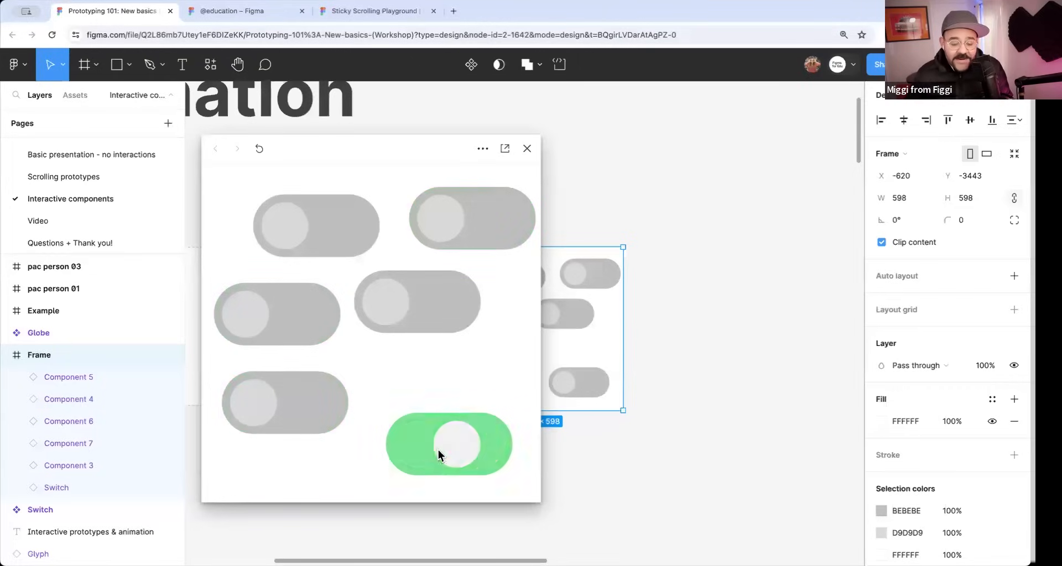
left_click(527, 148)
left_click(601, 184)
Preview the IG Story frame inline to watch its animated shapes, and close the preview.
scroll(610, 190, "down", 5)
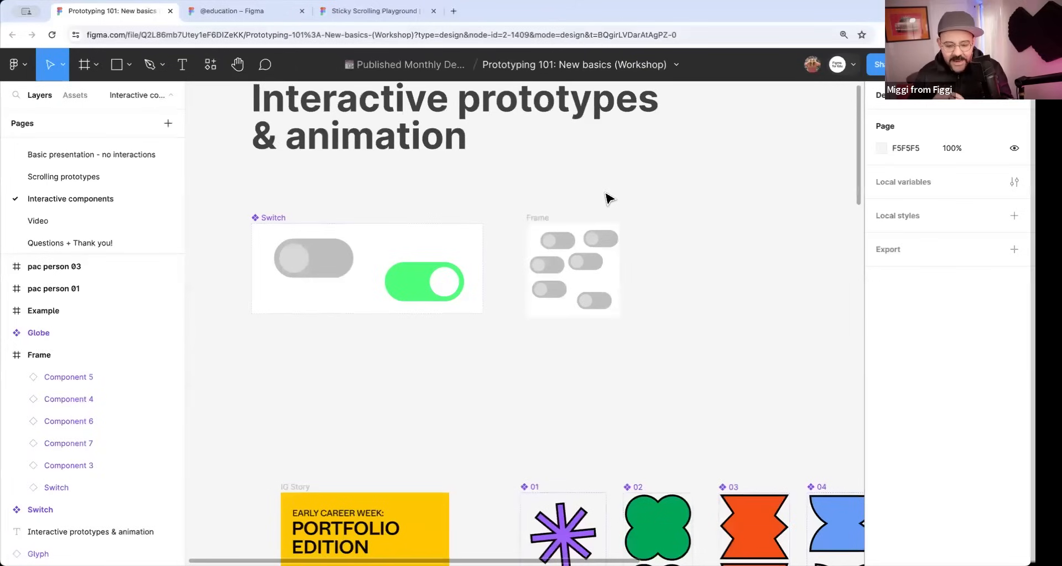
scroll(570, 196, "down", 6)
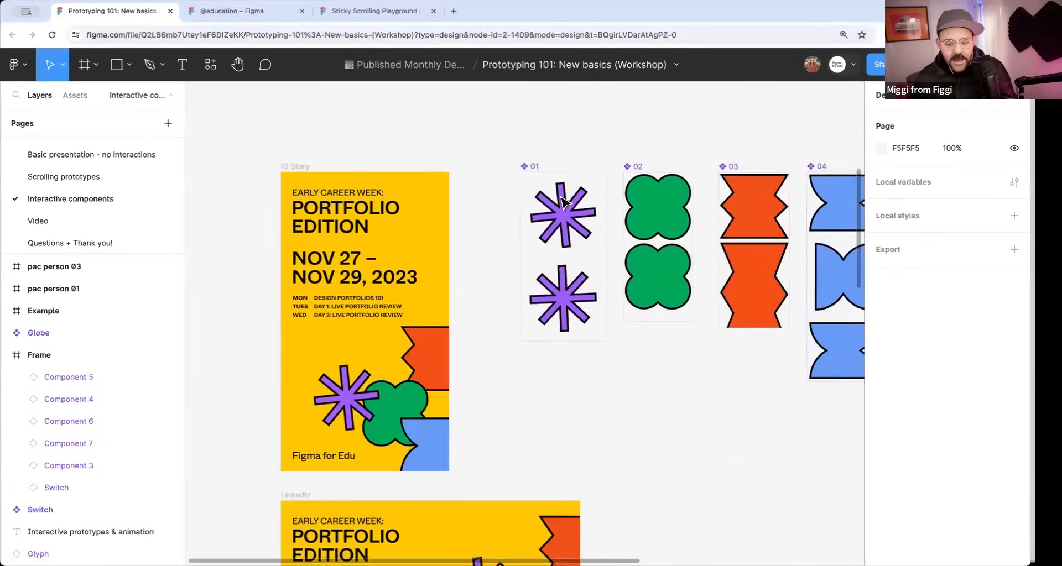
scroll(504, 243, "left", 3)
left_click(336, 160)
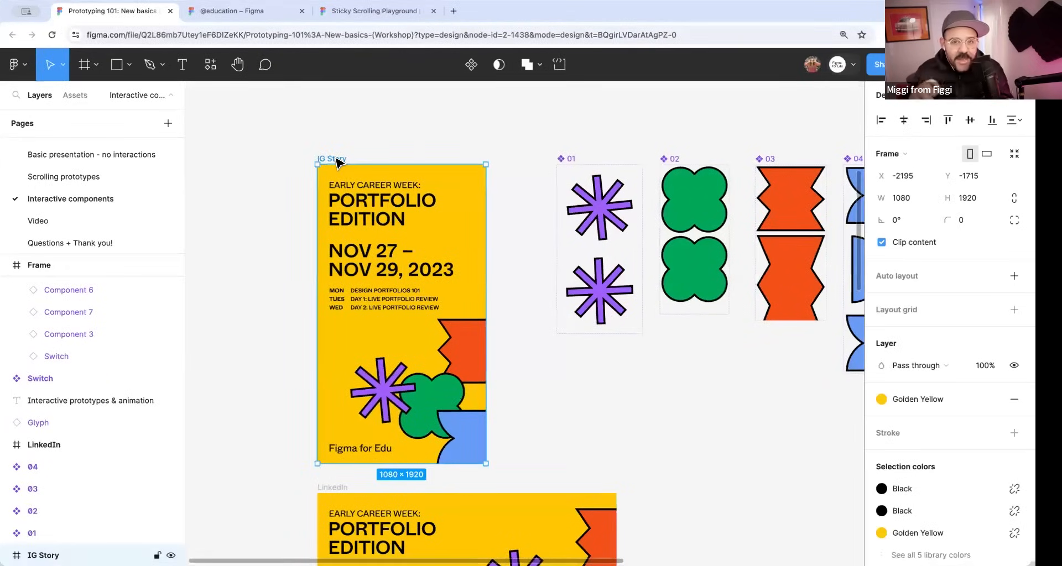
key("shift+space")
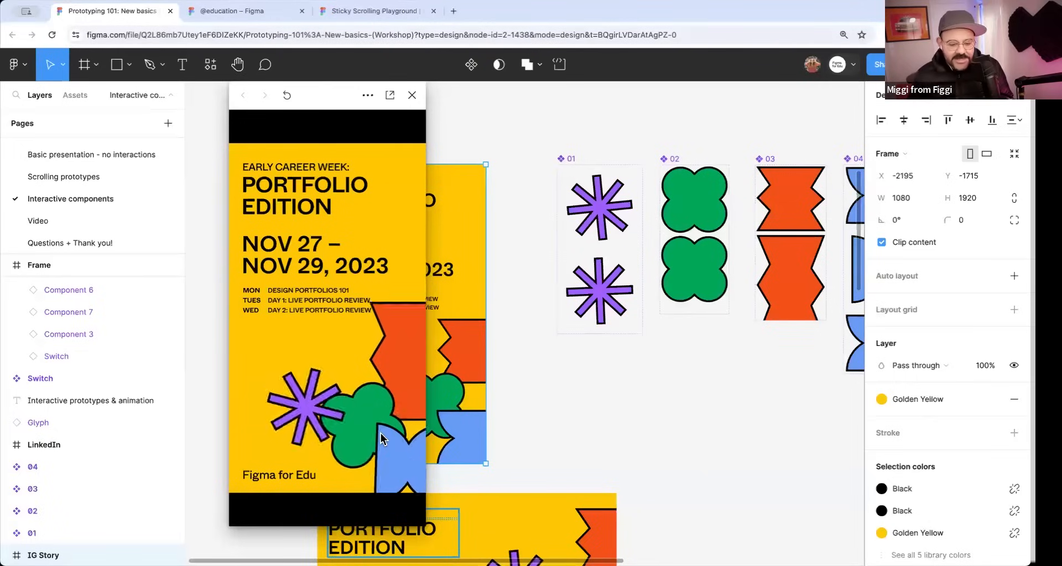
left_click(413, 95)
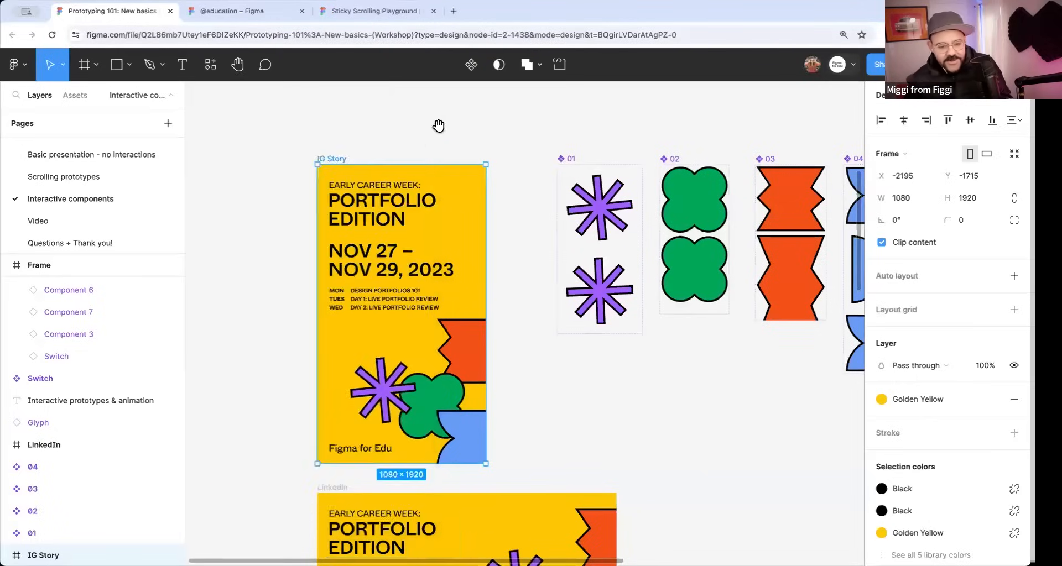
Delete the frame of switch instances and the Switch component below the Interactive prototypes & animation heading.
scroll(439, 123, "up", 7)
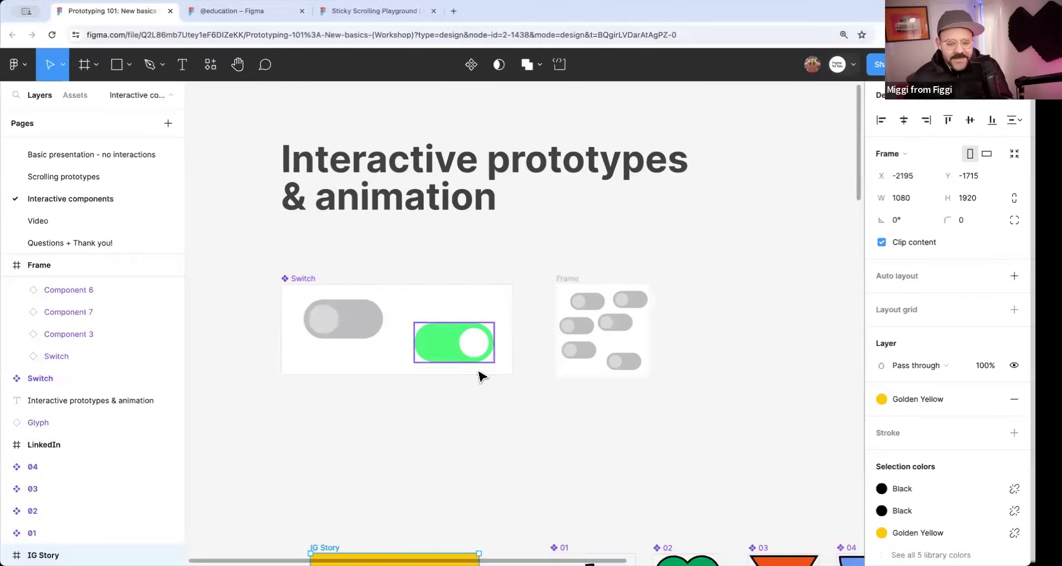
left_click(560, 279)
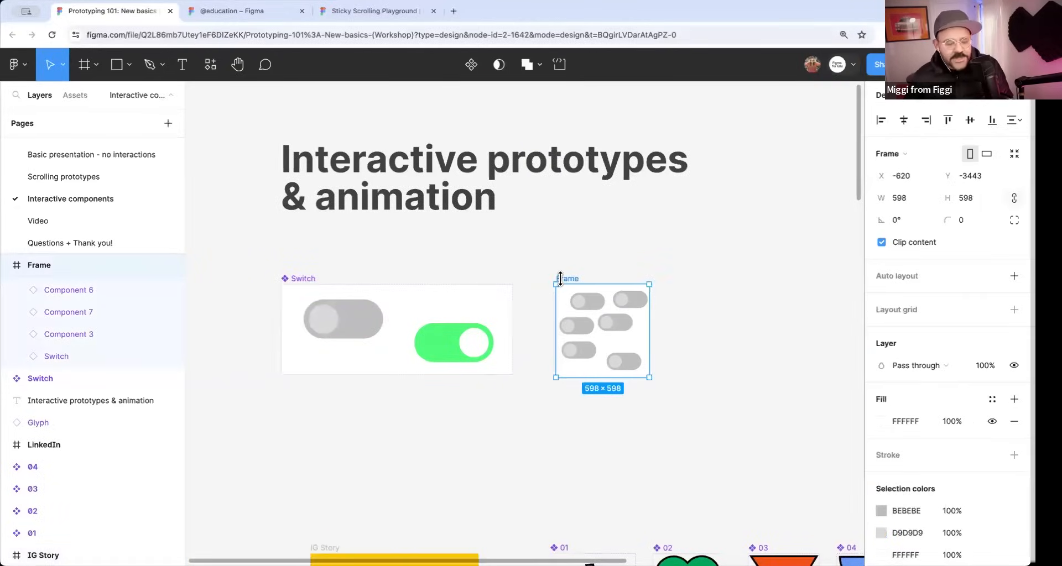
key("Delete")
left_click(307, 278)
key("Delete")
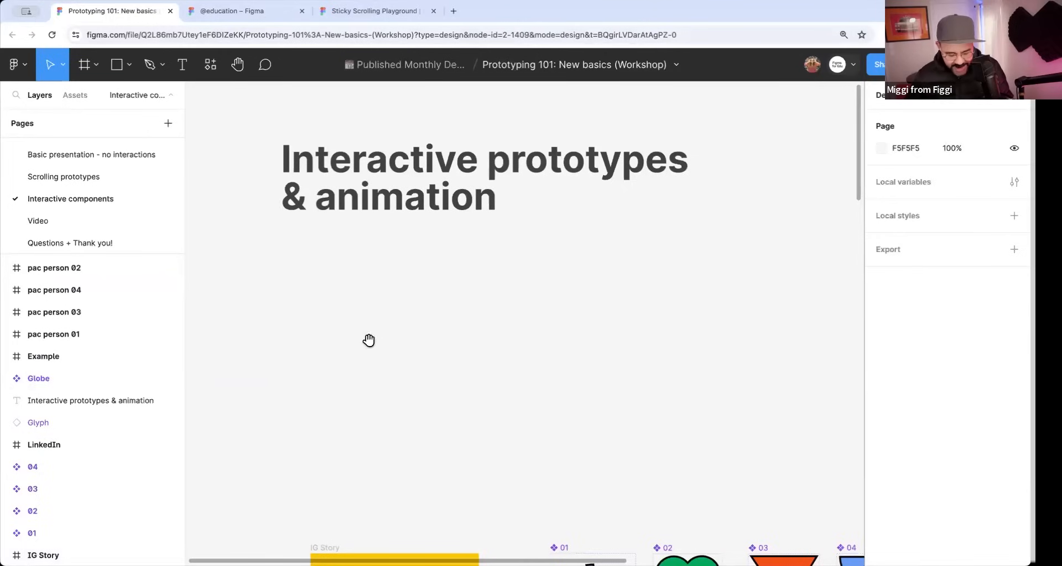
Draw a square about 188 × 188 below the Interactive prototypes & animation heading.
left_click_drag(369, 340, 367, 318)
scroll(377, 315, "up", 2)
key("r")
left_click_drag(330, 266, 365, 299)
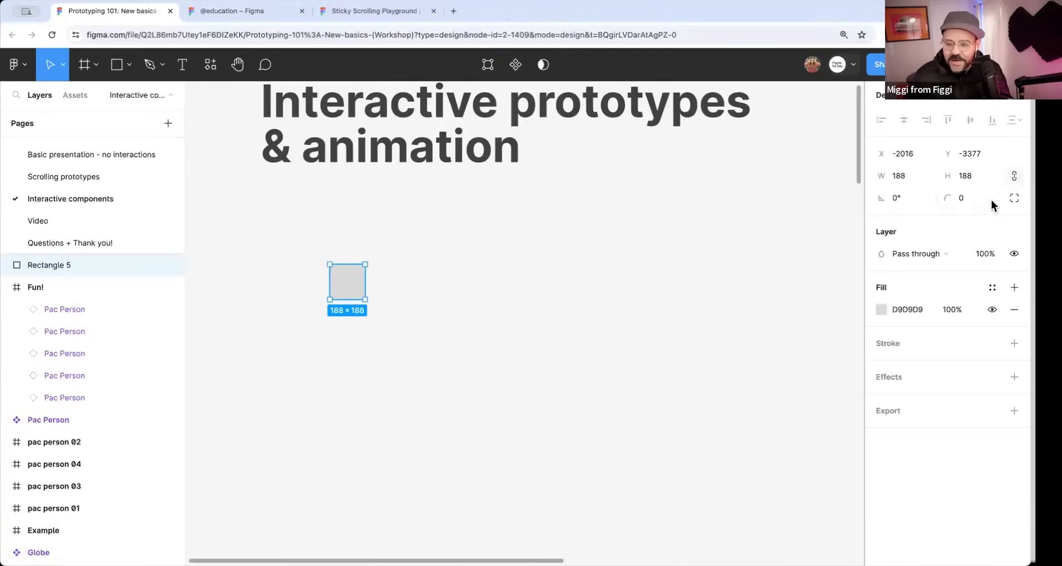
Resize the square to 120 × 120 and round it into a circle with a corner radius of 120.
left_click_drag(945, 196, 892, 202)
left_click(904, 177)
type("120")
key("Tab")
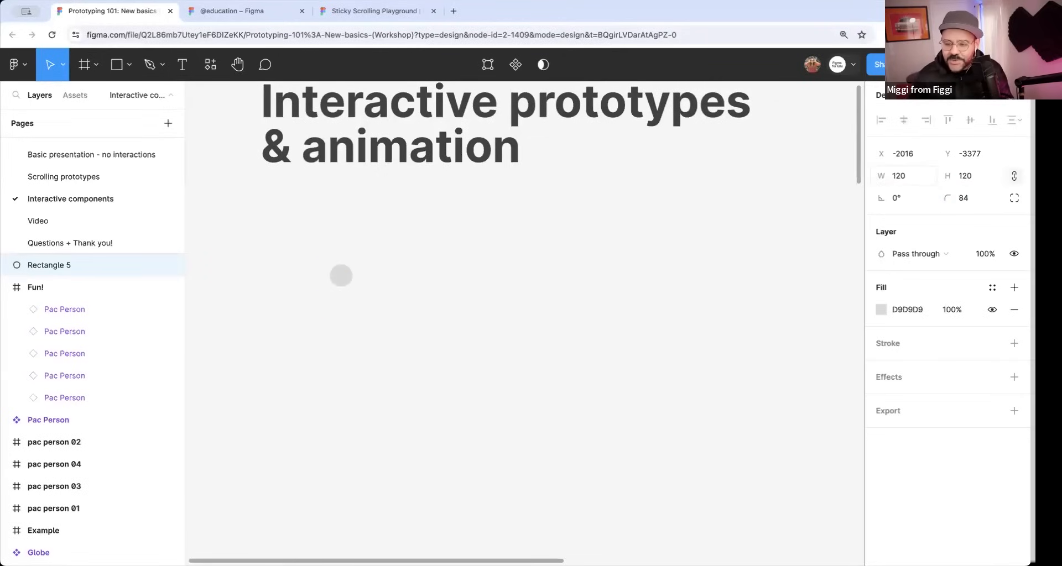
left_click(978, 203)
type("120")
key("Return")
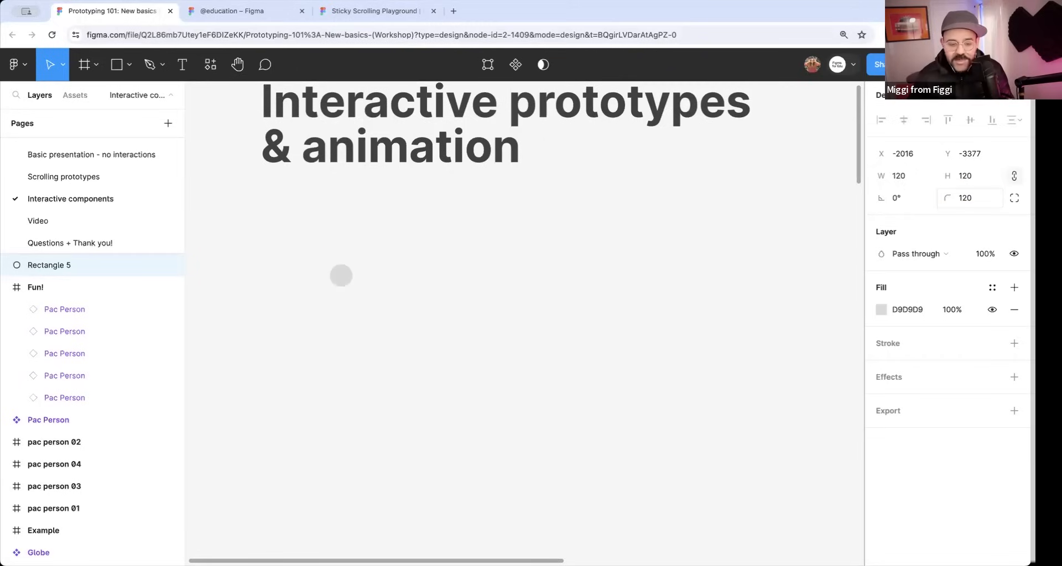
Shift the circle slightly and draw a rectangle about 499 × 193 around it.
scroll(388, 301, "up", 3)
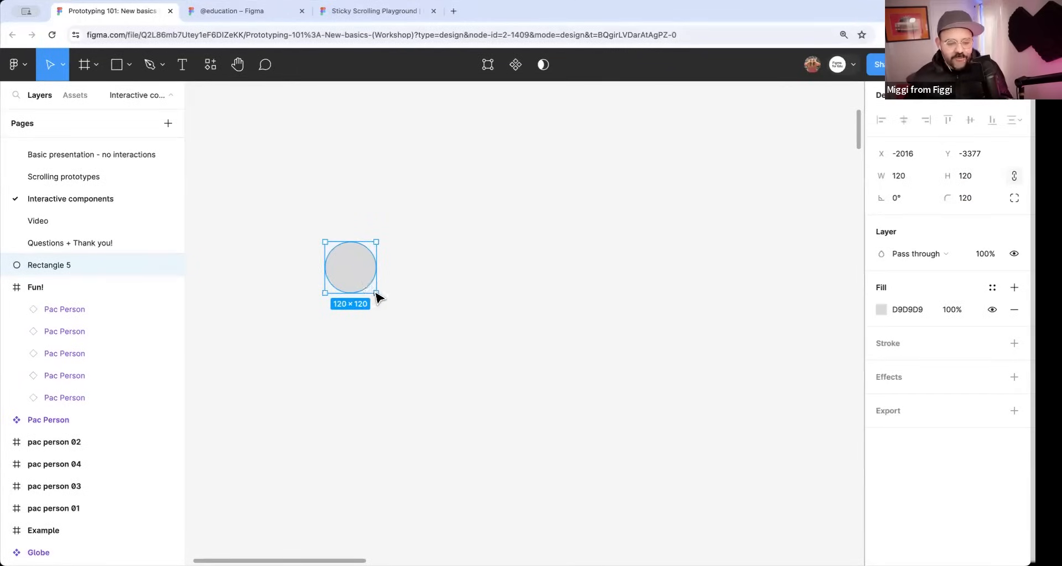
left_click_drag(363, 284, 397, 308)
left_click(448, 292)
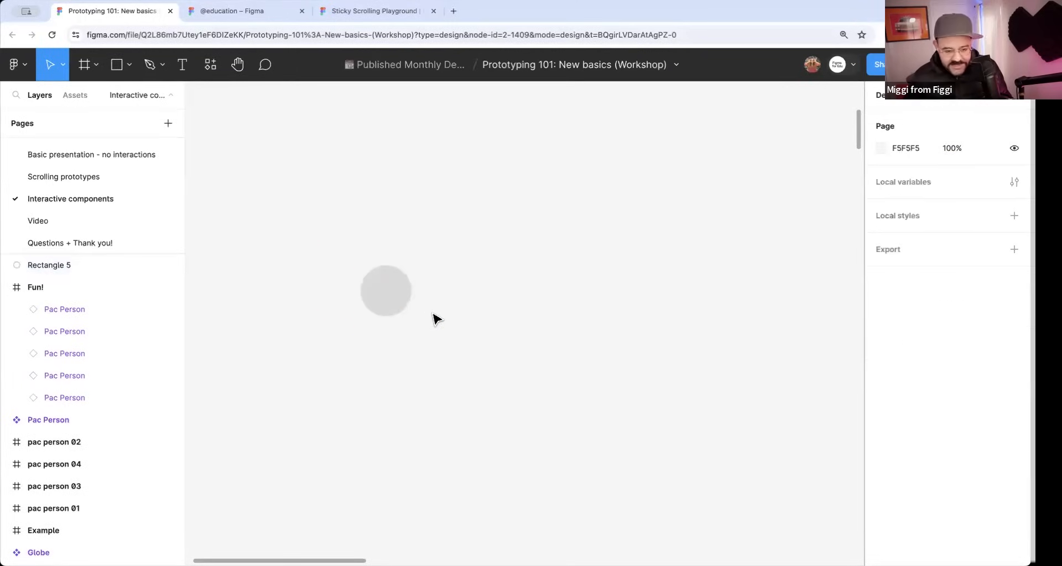
key("r")
left_click_drag(348, 254, 559, 335)
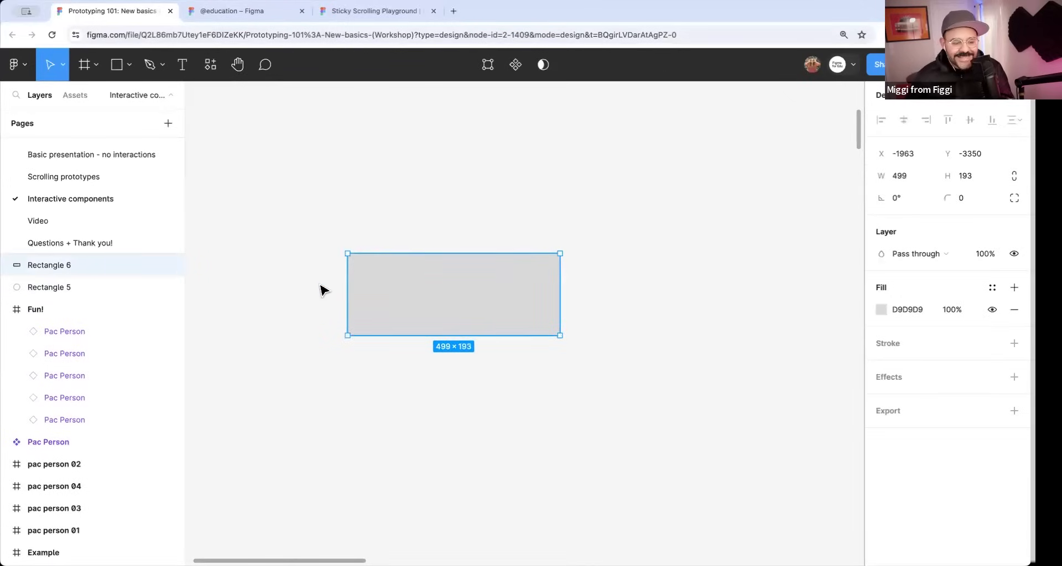
Reorder the layers so the new rectangle sits directly beneath the circle.
left_click_drag(80, 267, 103, 294)
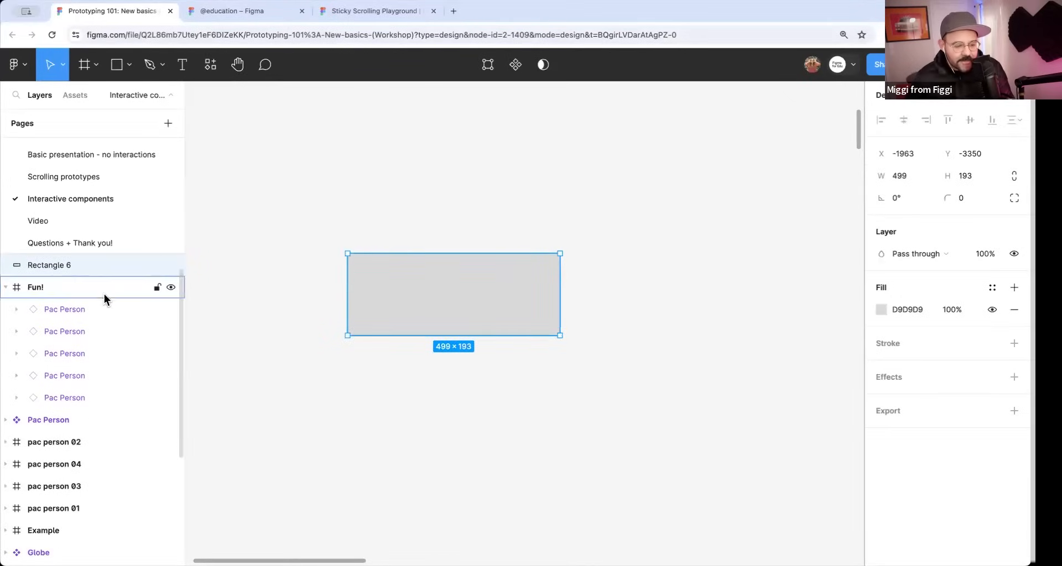
scroll(62, 274, "up", 1)
left_click(54, 265)
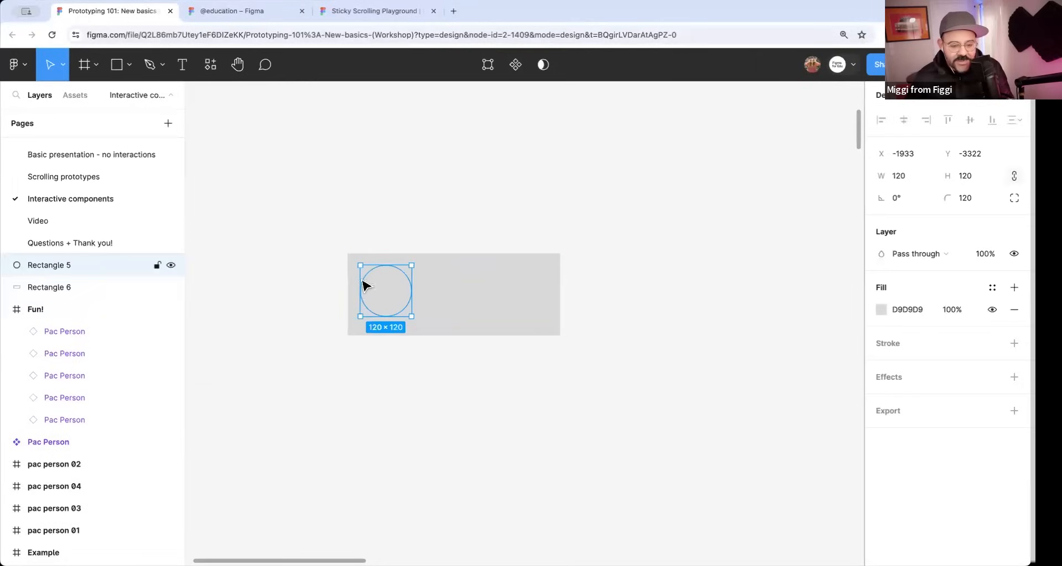
Change the rectangle's fill to the darker gray AFAFAF so it contrasts with the circle.
left_click(543, 327)
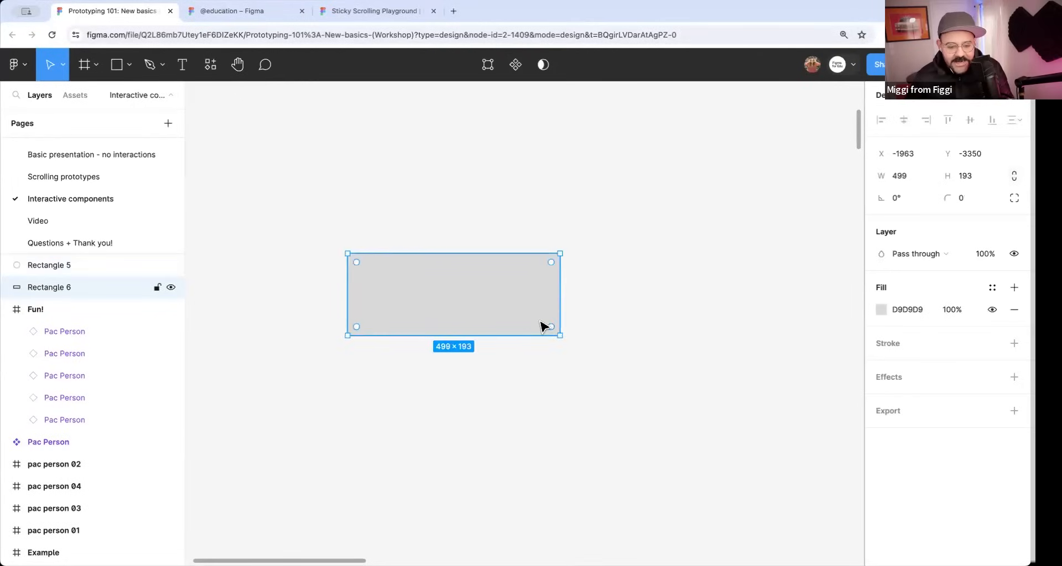
left_click(881, 310)
left_click_drag(700, 234, 695, 261)
left_click(641, 325)
left_click(470, 294)
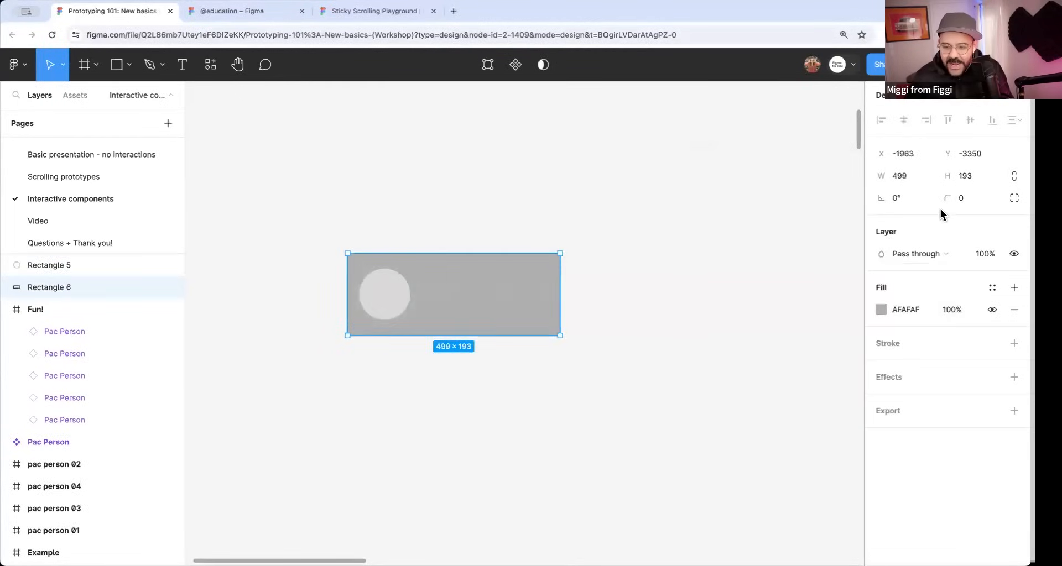
Set the rectangle's height and corner radius to 200, and center the circle vertically near the pill's left end.
left_click(971, 177)
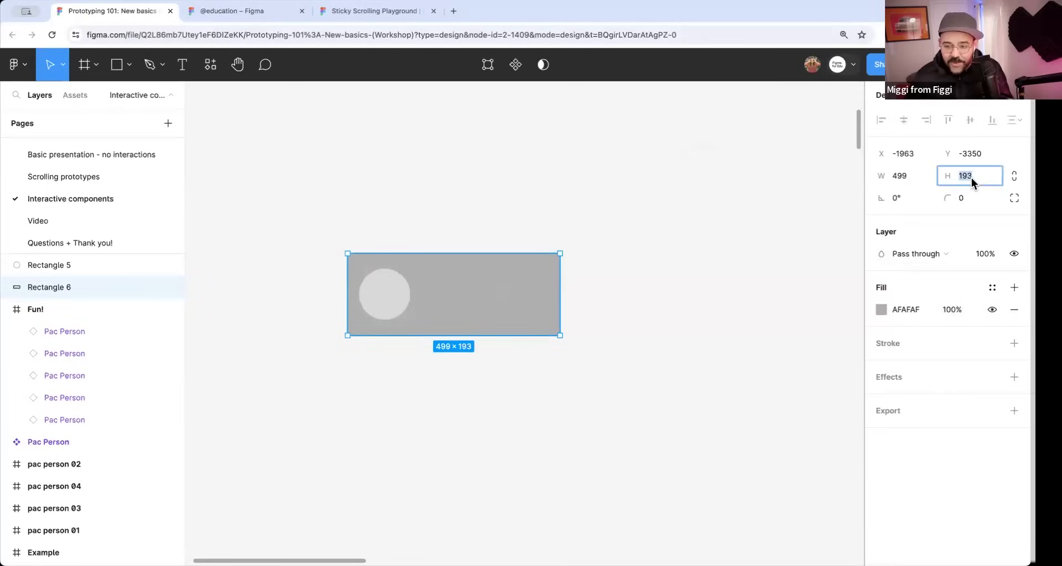
type("200")
key("Return")
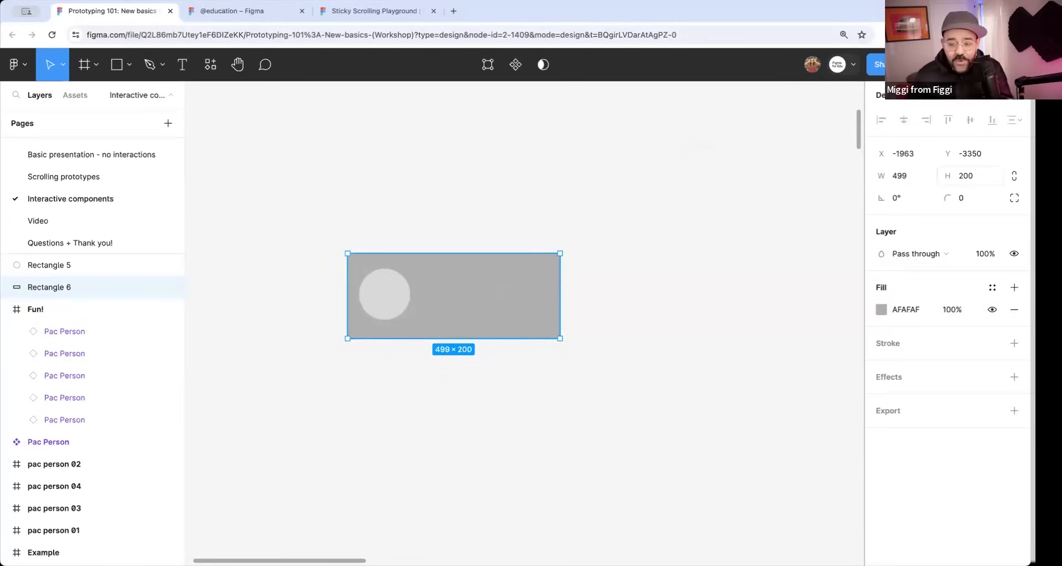
type("100")
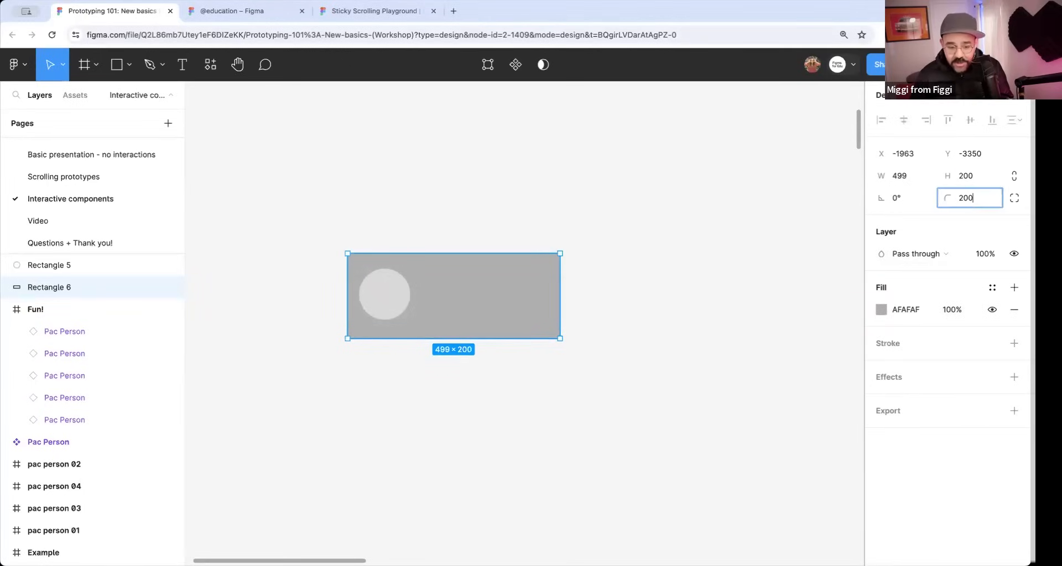
key("Return")
key("Escape")
mouse_move(384, 301)
left_mouse_down()
mouse_move(373, 298)
mouse_move(385, 302)
left_mouse_up()
left_click(455, 350)
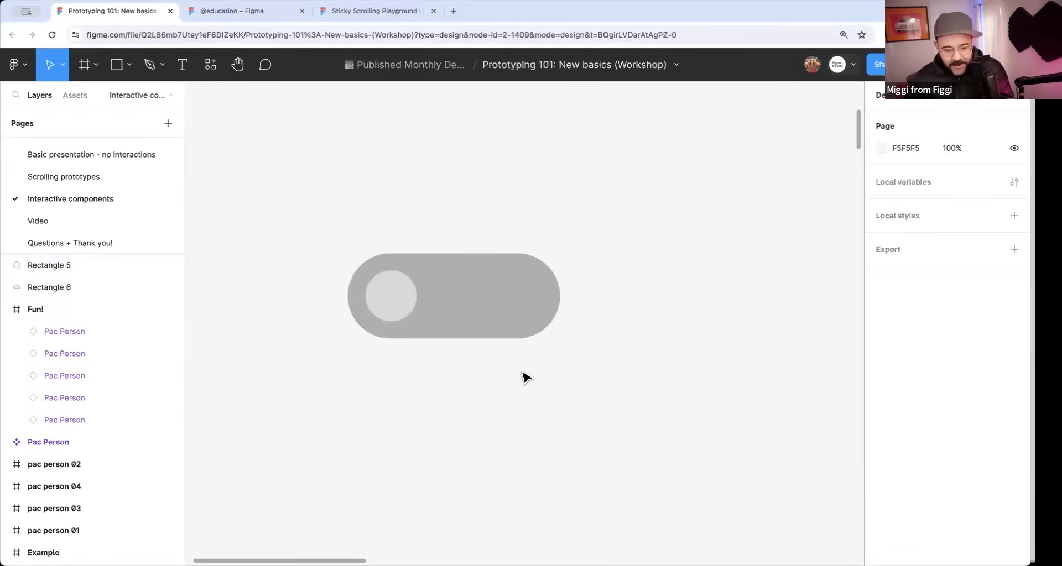
left_click_drag(522, 377, 399, 205)
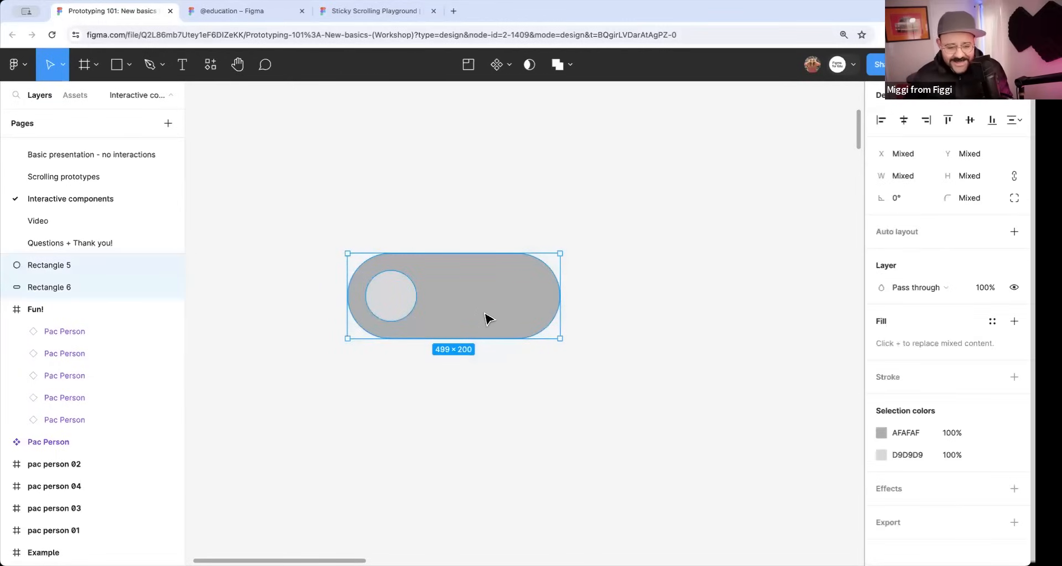
right_click(456, 274)
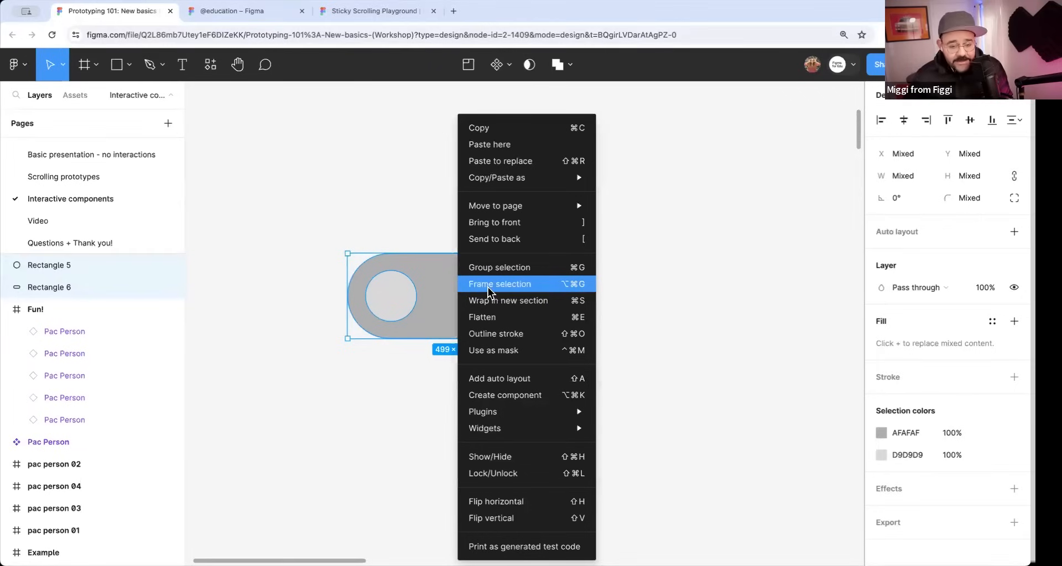
left_click(329, 462)
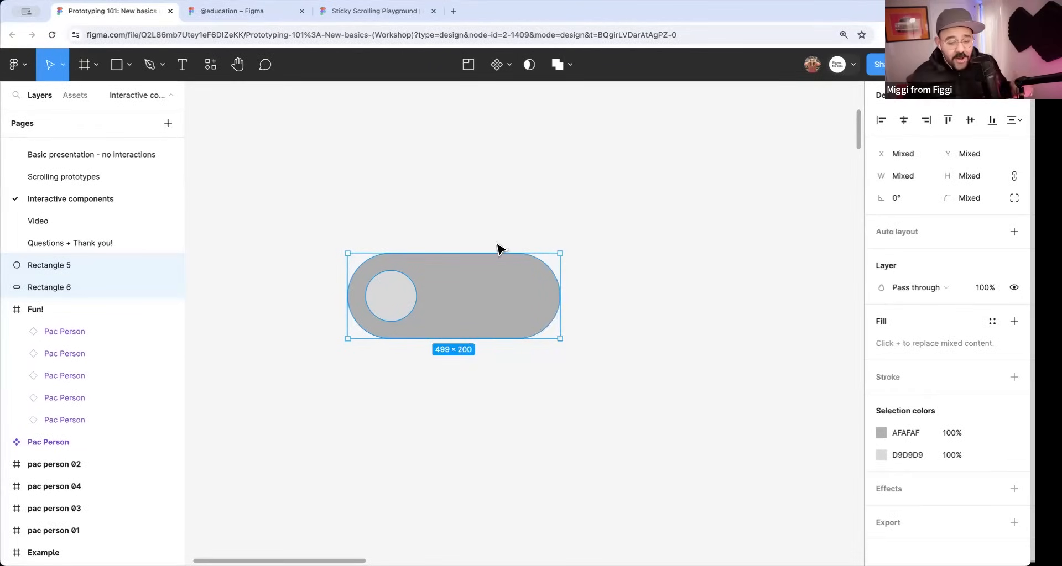
Set the gray pill's width to 400.
left_click(499, 360)
left_click(488, 318)
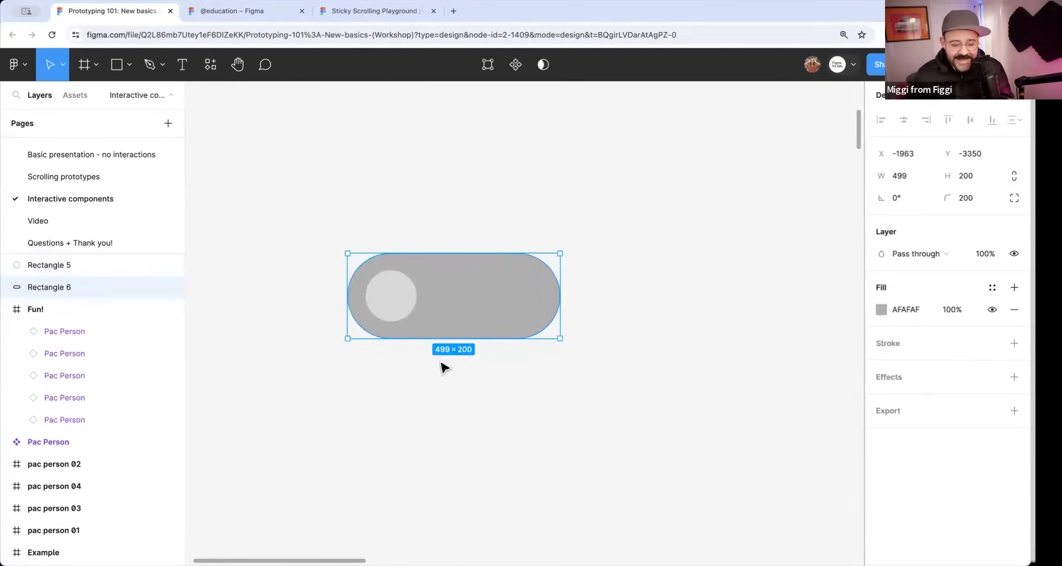
type("400")
key("Return")
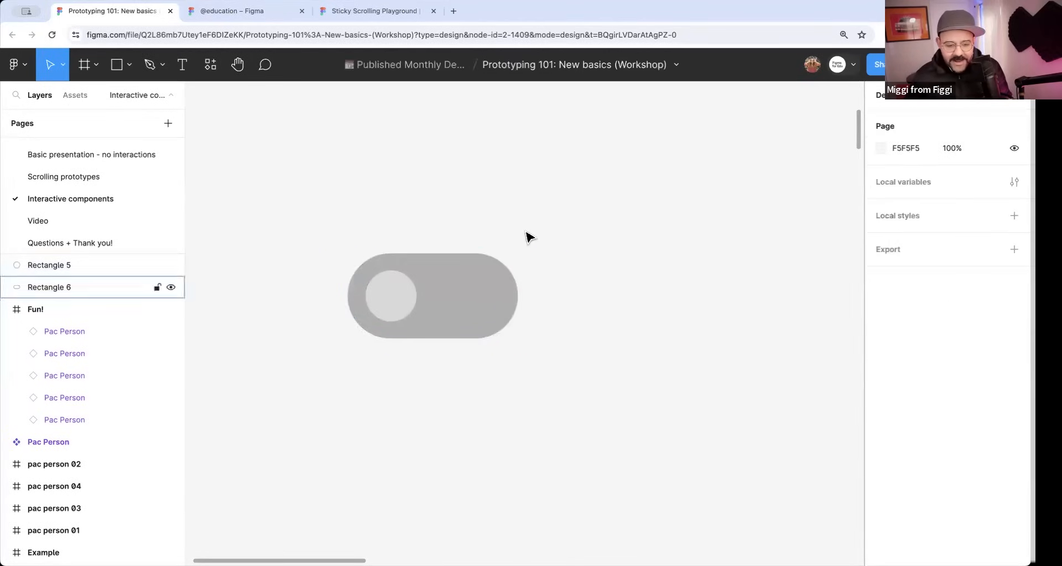
Wrap the pill and circle together in a frame and name the frame Off.
left_click_drag(526, 237, 344, 357)
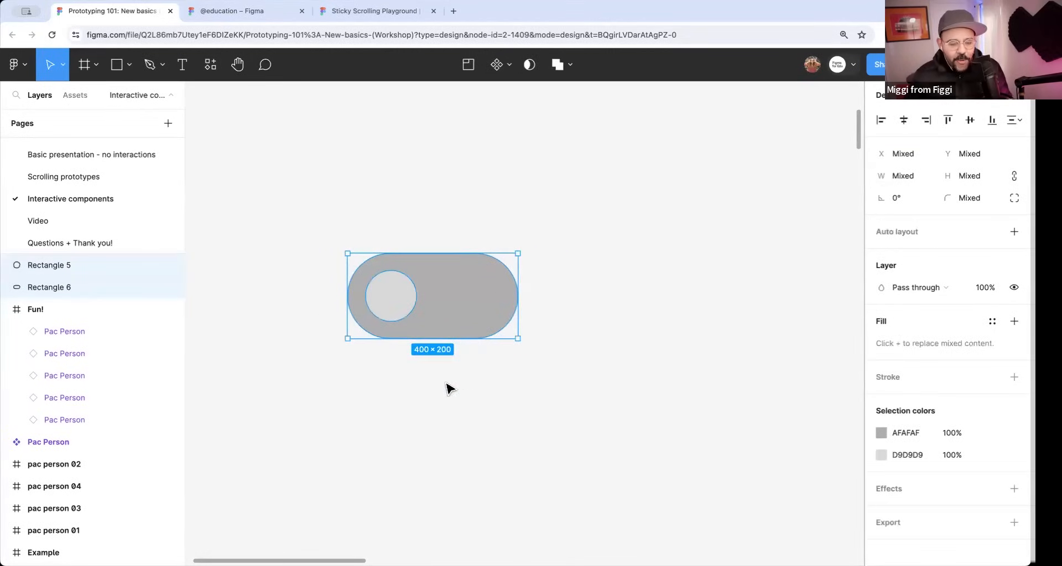
right_click(457, 290)
left_click(482, 284)
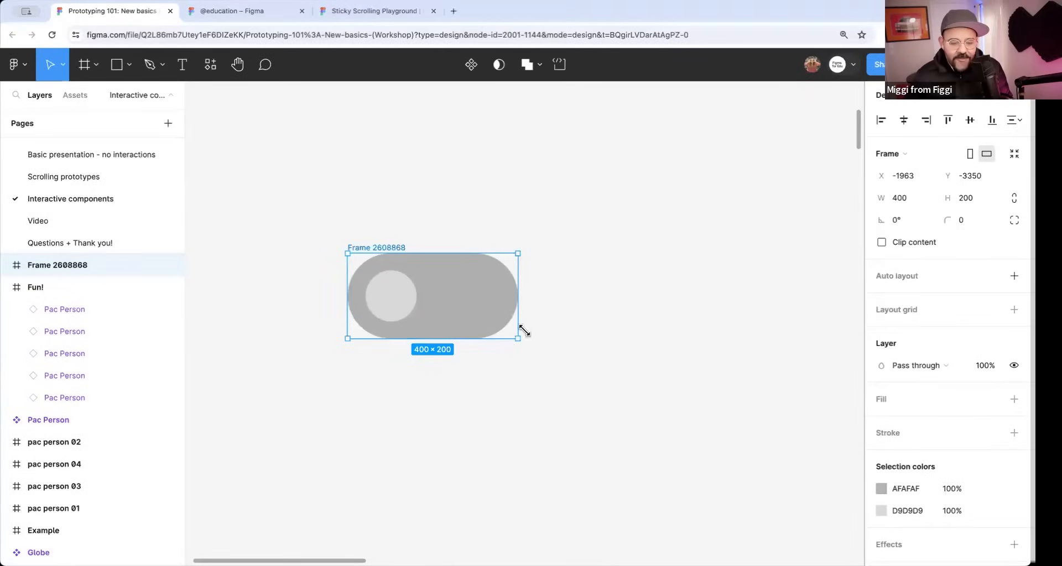
double_click(378, 247)
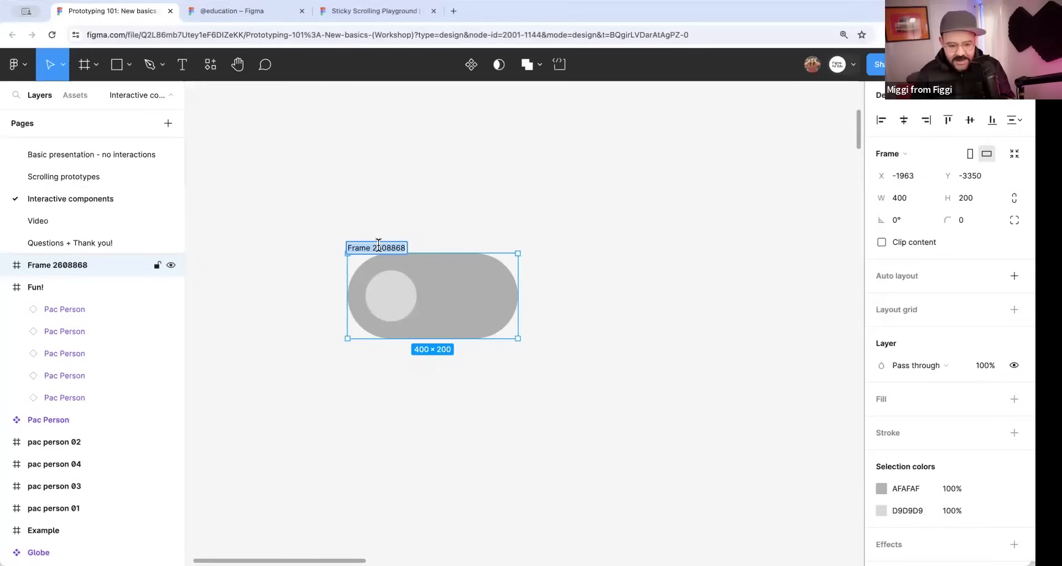
type("Off")
key("Return")
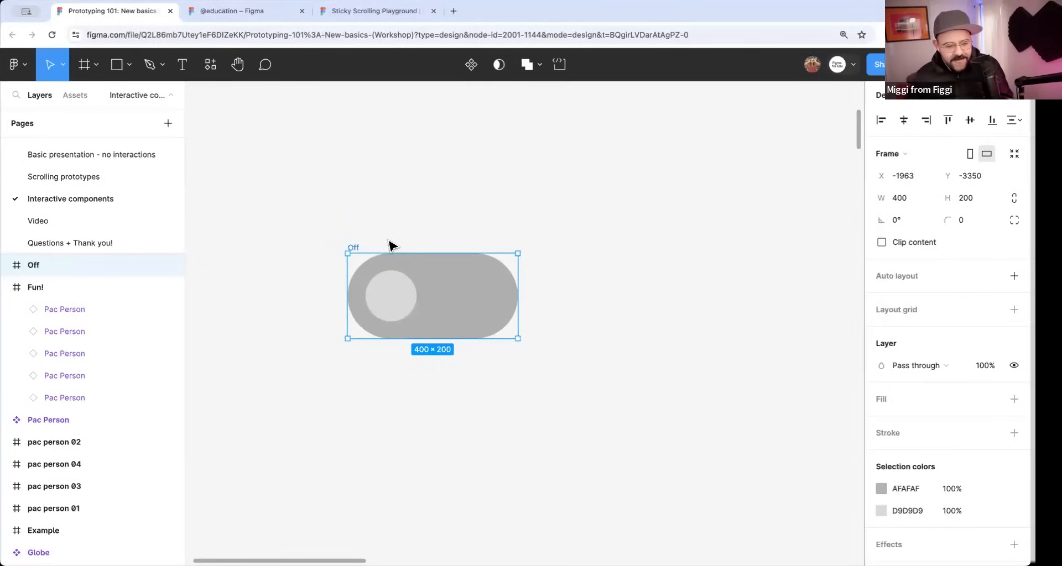
left_click(415, 232)
Duplicate the Off frame beside the original and rename the copy On.
left_click(353, 247)
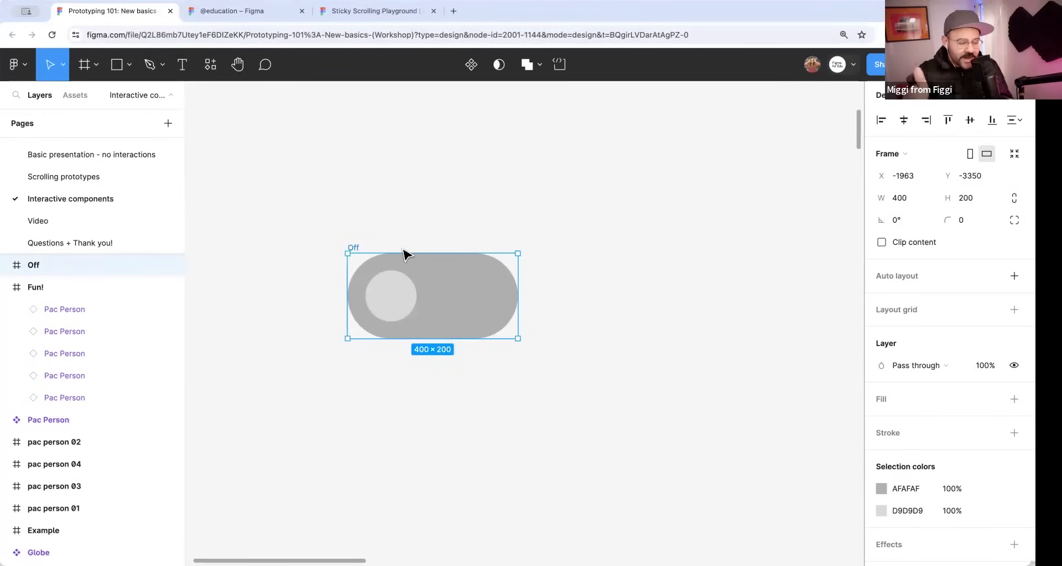
key("ctrl+d")
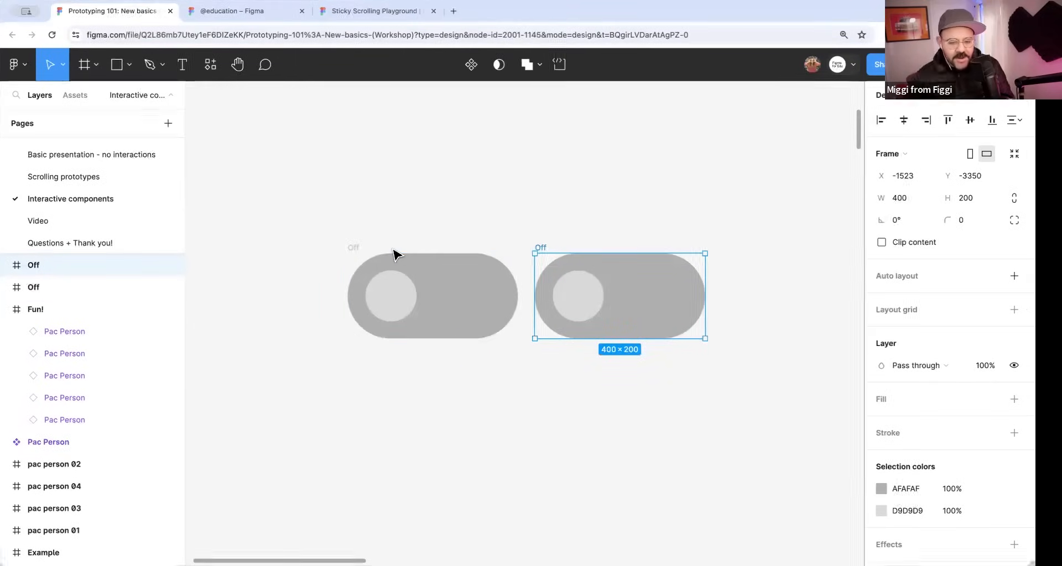
key("ctrl+z")
key("ctrl+d")
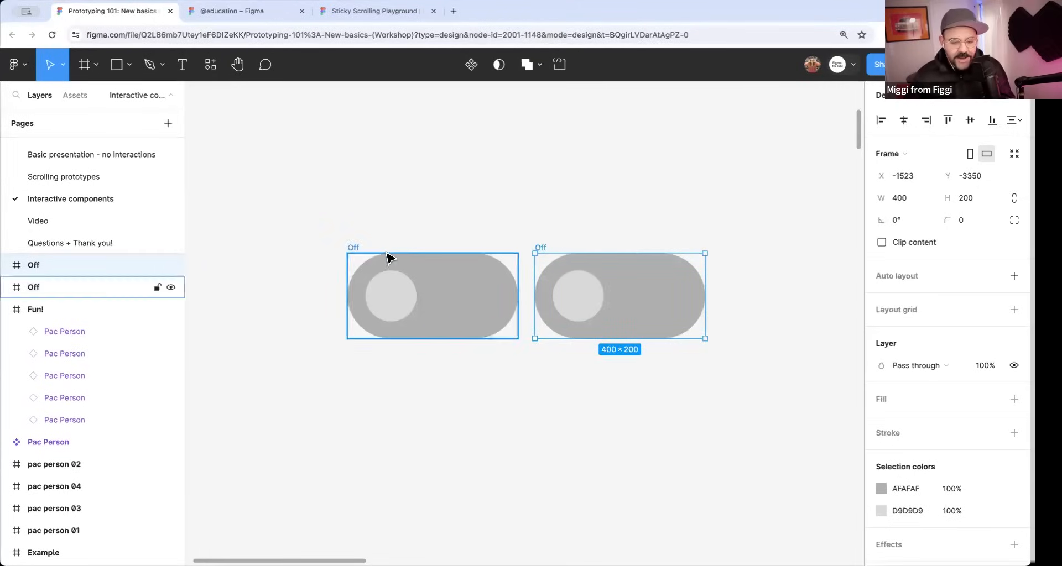
double_click(540, 248)
type("On")
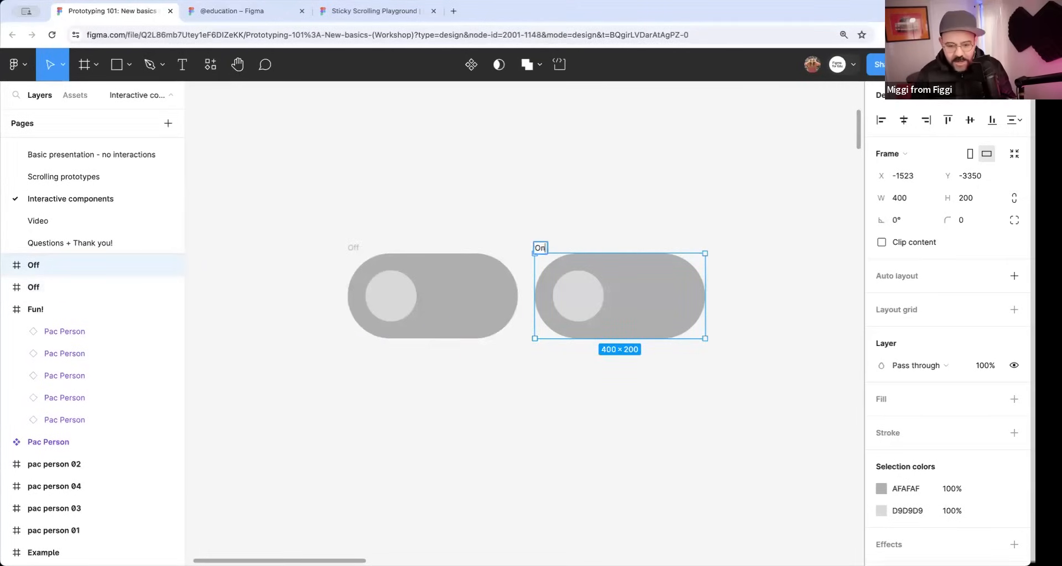
key("Return")
Move the circle in the On frame to the right end of its pill.
left_click(589, 306)
left_click_drag(585, 303, 674, 305)
left_click(723, 365)
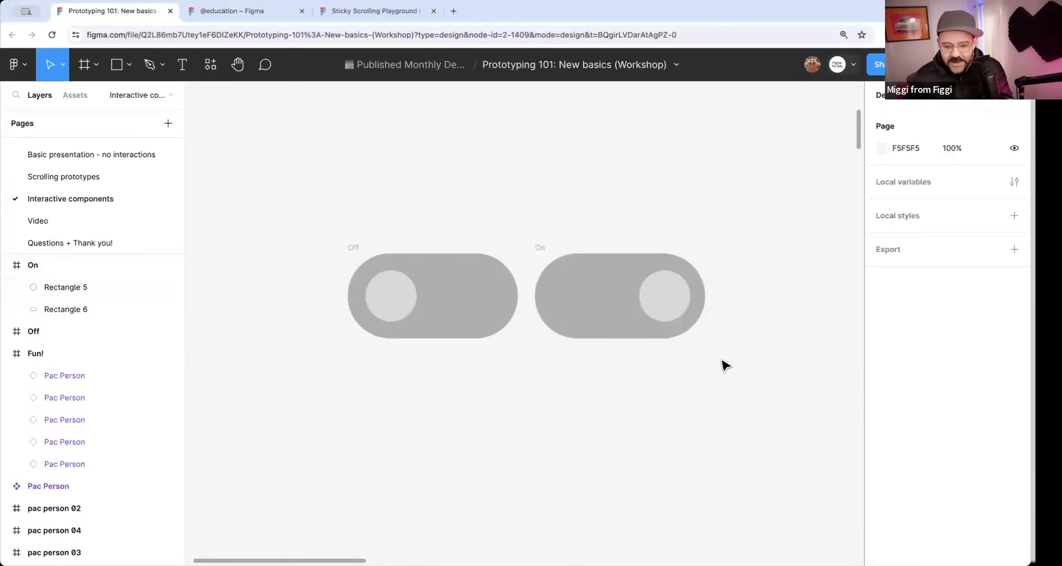
Change the fill of the pill in the On frame to bright green 2CEC79.
left_click(598, 299)
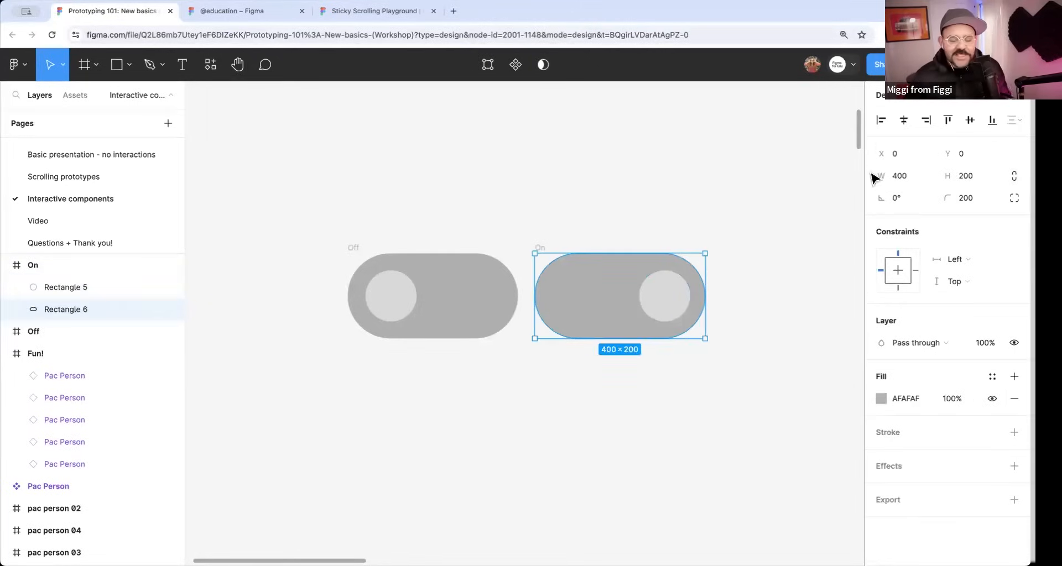
left_click(882, 397)
left_click(785, 391)
left_click_drag(803, 310, 834, 224)
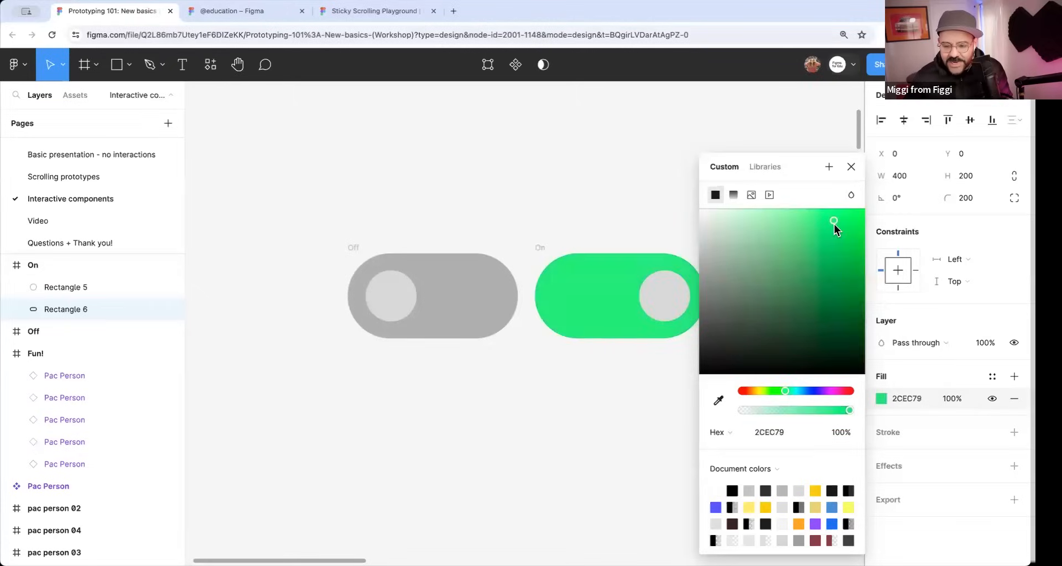
left_click(852, 168)
Recolor the circle in the On frame to a dark green.
left_click(670, 304)
left_click(881, 399)
left_click_drag(843, 295, 855, 279)
left_click(657, 380)
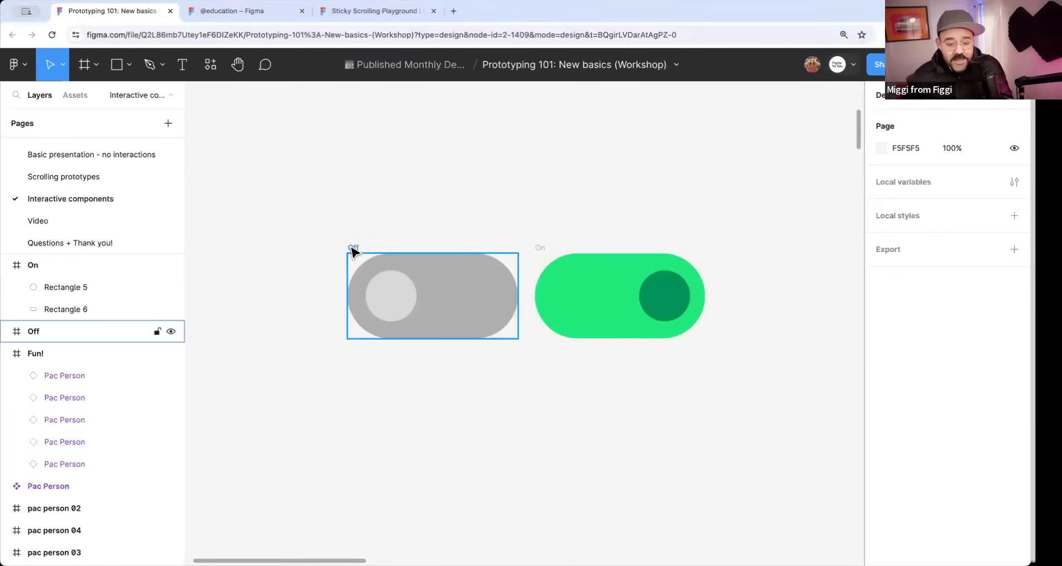
Link the circle in the Off frame to the On frame with a Smart animate transition lasting 250 ms.
left_click(925, 107)
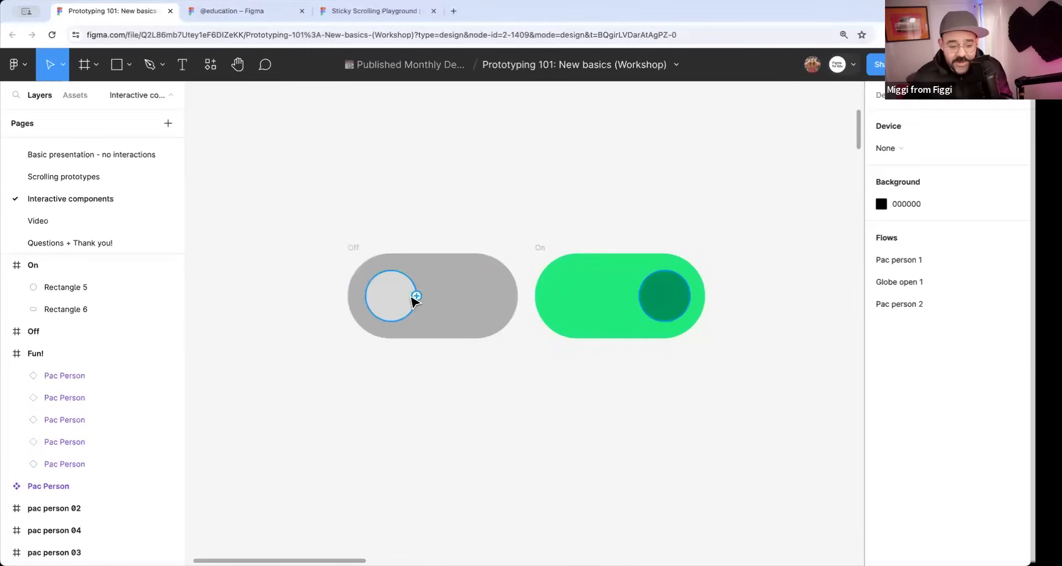
left_click_drag(415, 296, 551, 316)
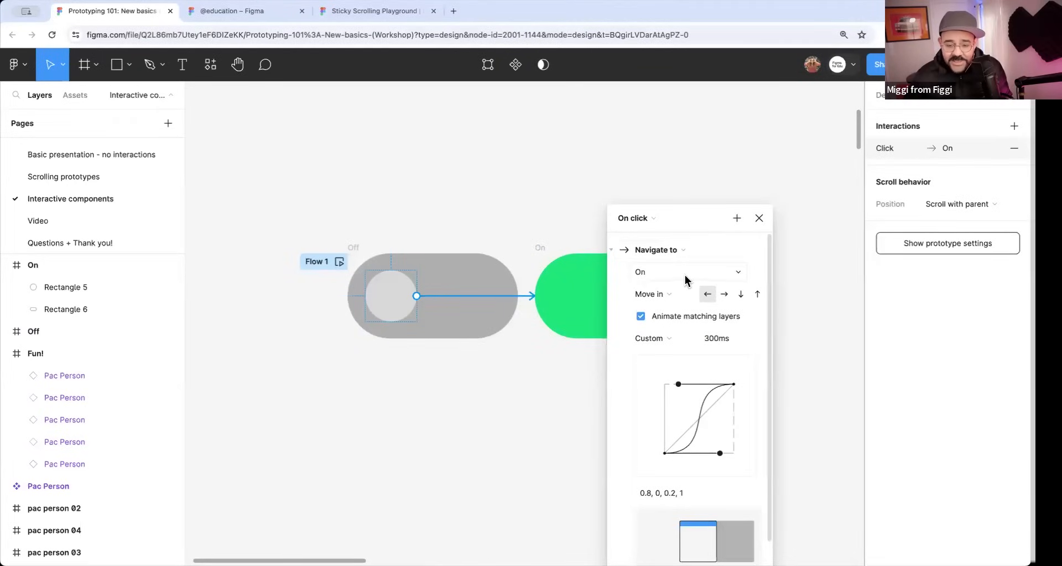
left_click(665, 296)
left_click(695, 268)
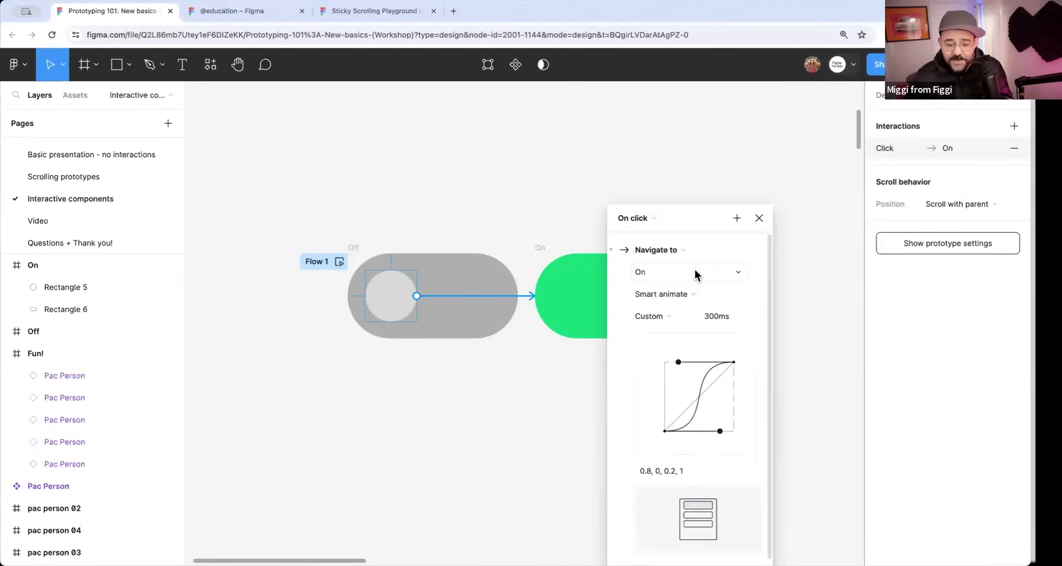
left_click(719, 318)
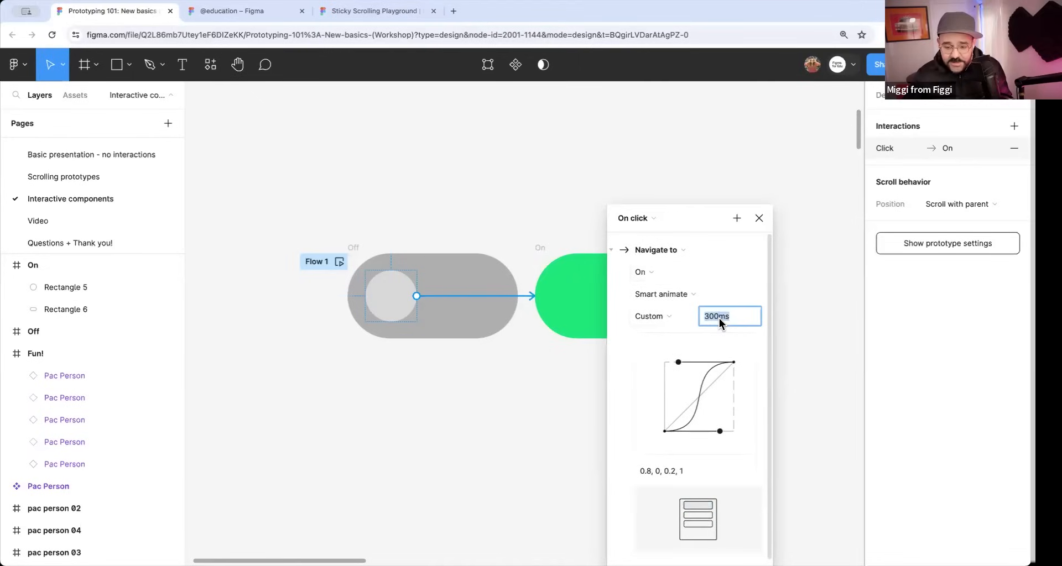
type("250")
key("Return")
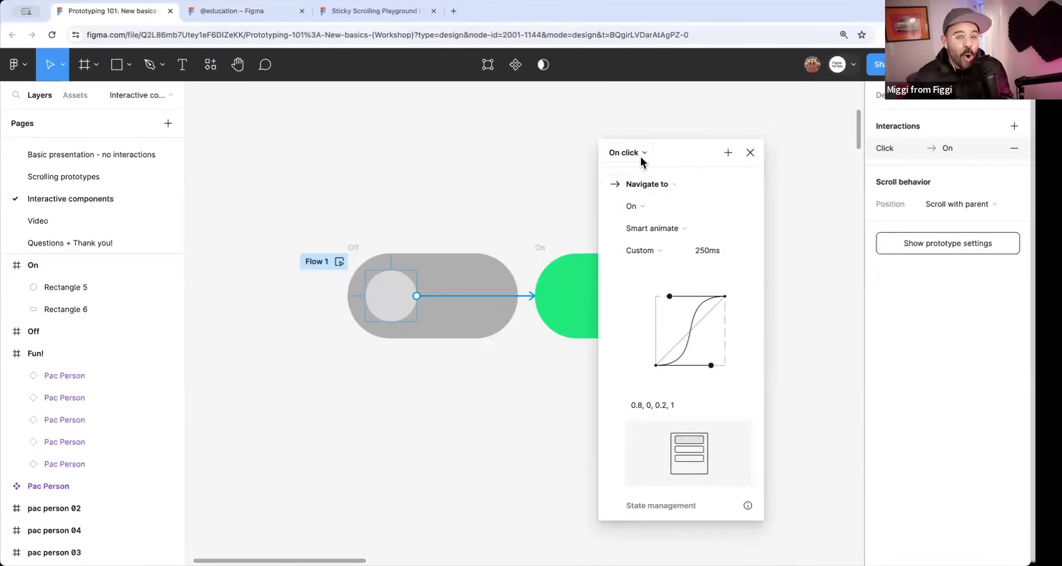
Change the trigger of the Off circle's interaction to On drag.
left_click(643, 154)
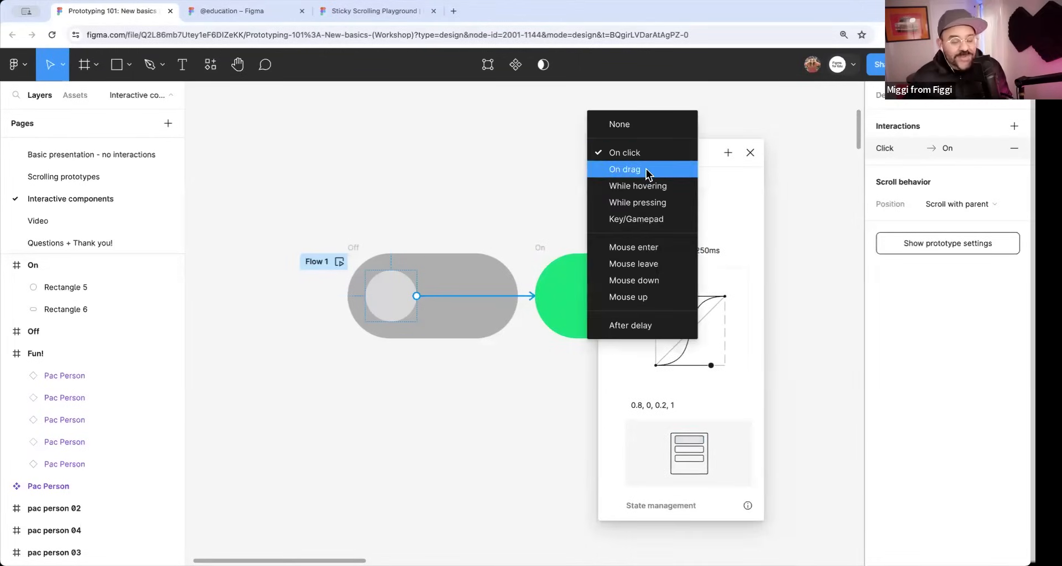
left_click(647, 170)
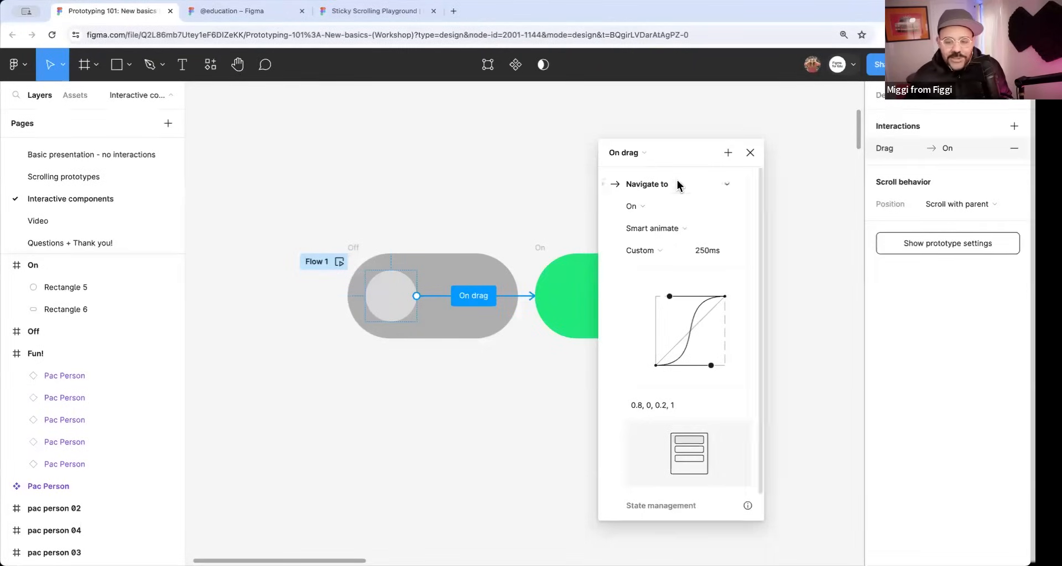
left_click(750, 153)
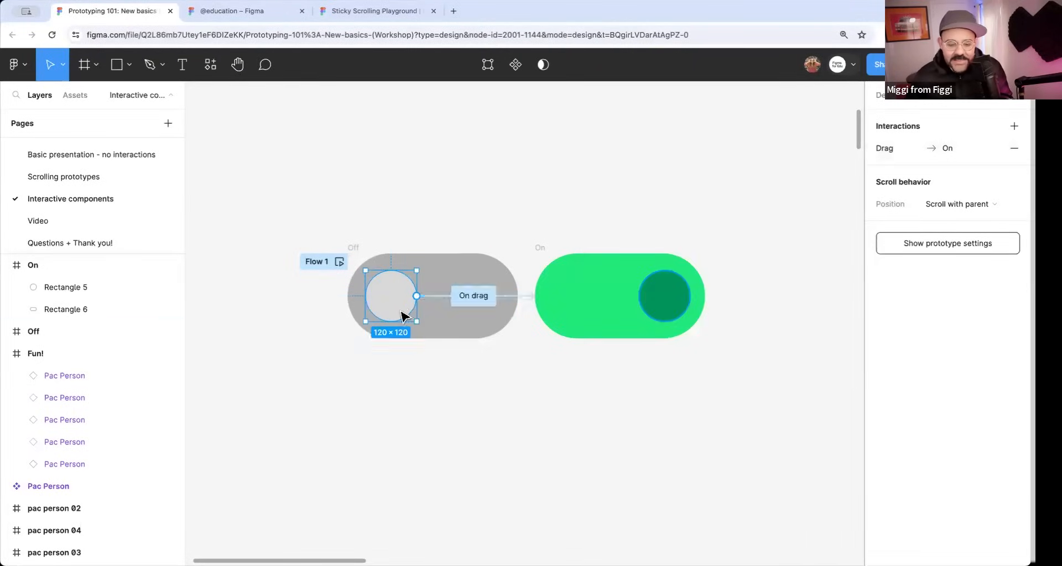
Link the circle in the On frame back to the Off frame with an On drag trigger.
left_click(670, 304)
left_click_drag(690, 296, 515, 308)
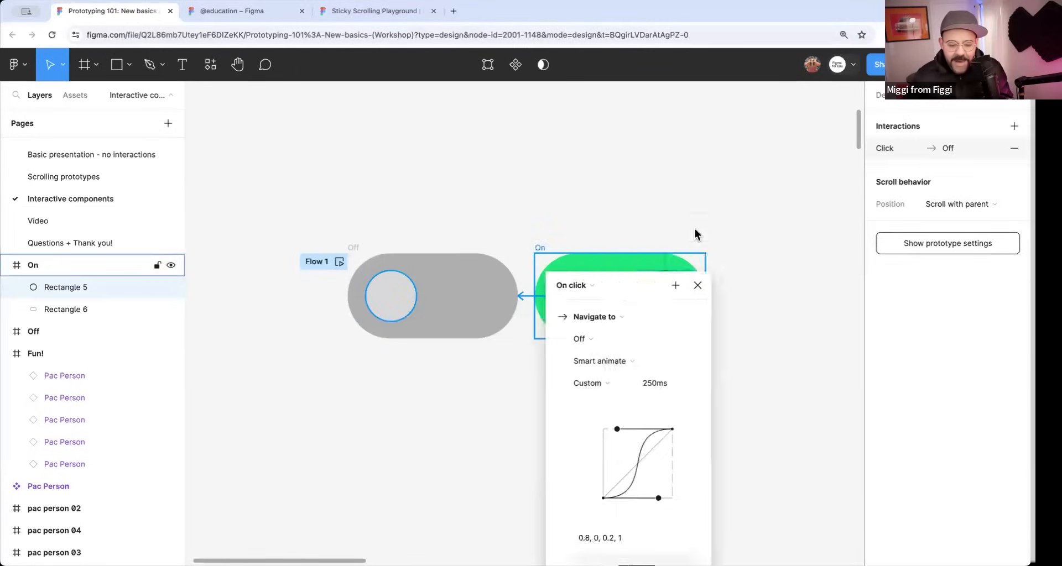
left_click(653, 228)
left_click(658, 244)
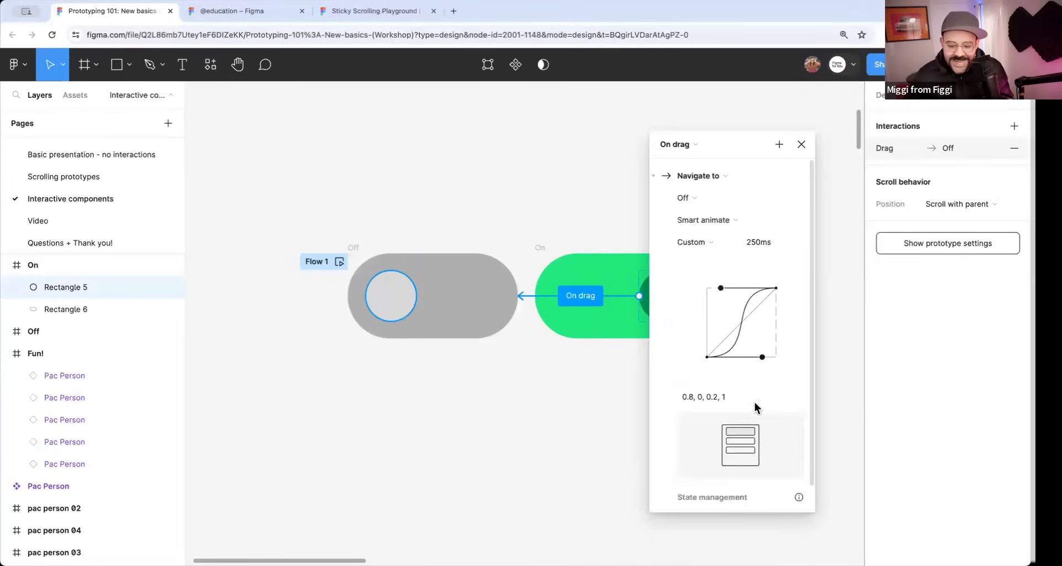
left_click(801, 144)
Move the On frame up and farther right of the Off frame to separate the two prototype connections.
left_click(616, 227)
left_click_drag(542, 248, 598, 155)
left_click_drag(626, 233, 635, 202)
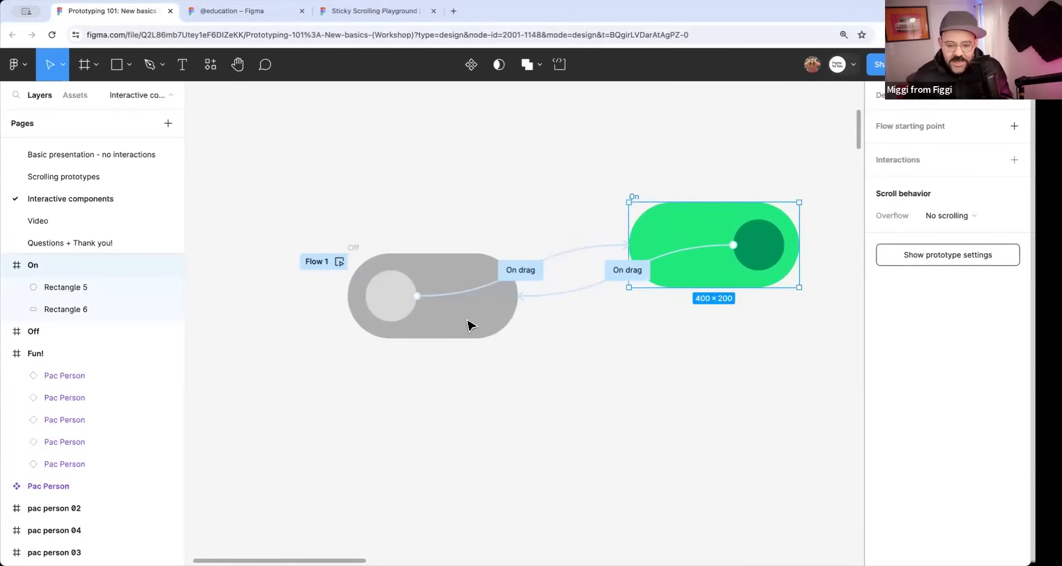
Preview Flow 1 and test sliding the toggle's circle back and forth between its off and on states.
left_click(339, 262)
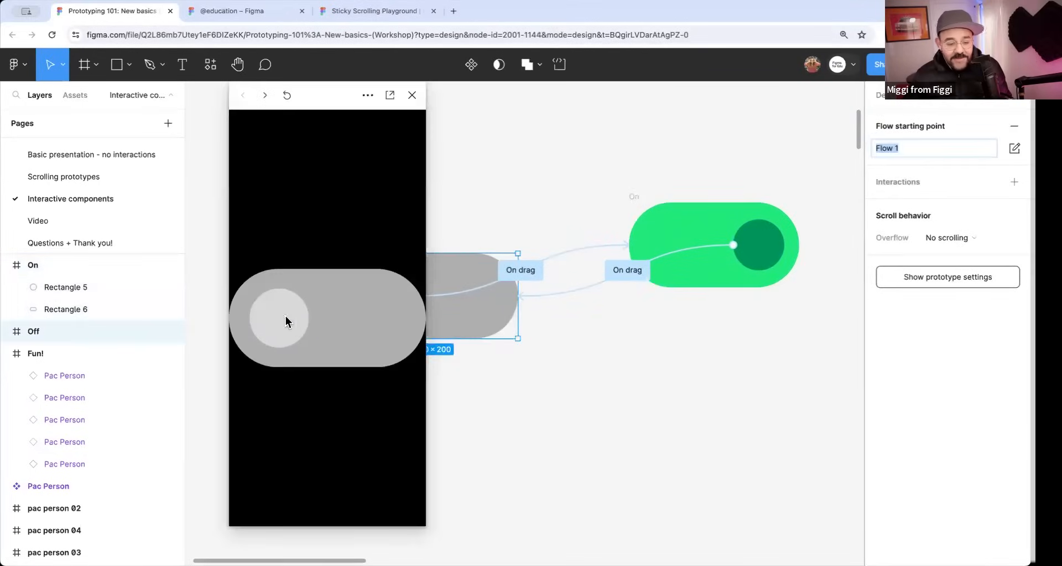
left_click_drag(296, 315, 375, 231)
left_click_drag(379, 321, 419, 331)
left_click_drag(332, 320, 260, 321)
left_click(411, 96)
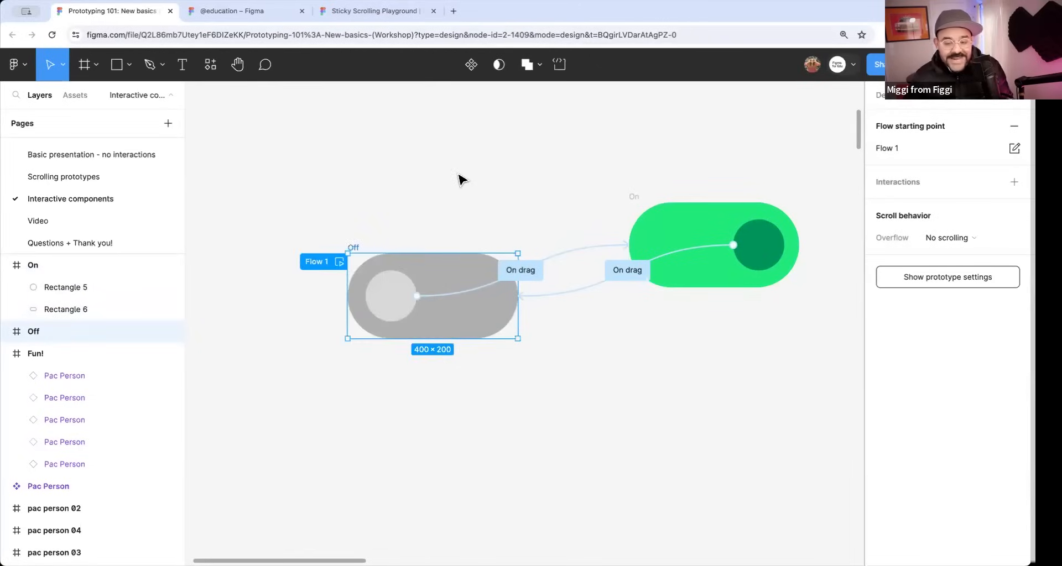
Move the On frame down so it lines up horizontally with the Off frame.
left_click(459, 177)
scroll(451, 196, "down", 1)
left_click_drag(613, 195, 601, 241)
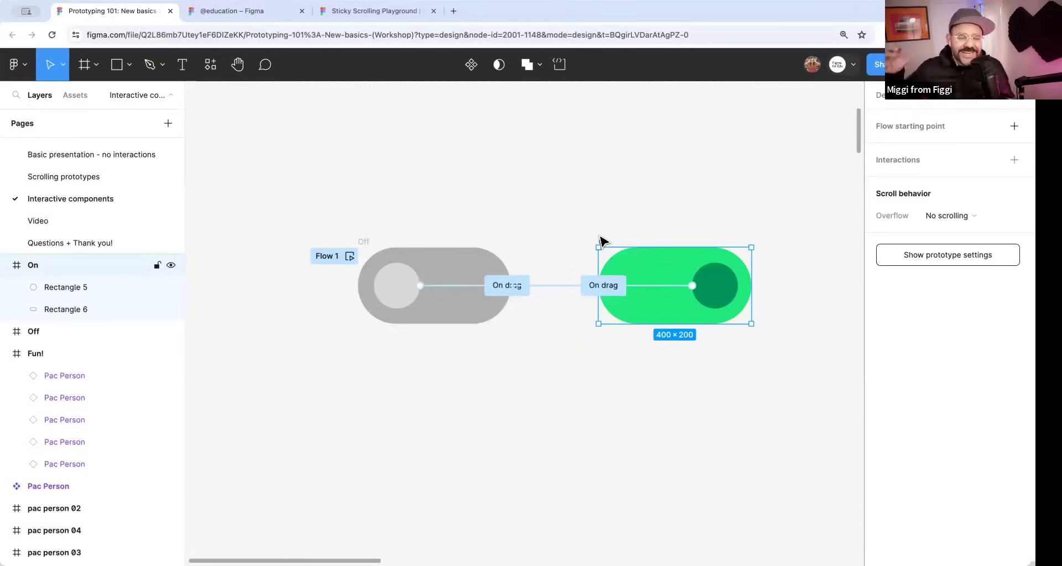
Turn the Off and On frames into a component set and check both variants.
left_click(472, 220)
scroll(419, 240, "down", 1)
scroll(420, 240, "right", 1)
left_click_drag(249, 158, 766, 363)
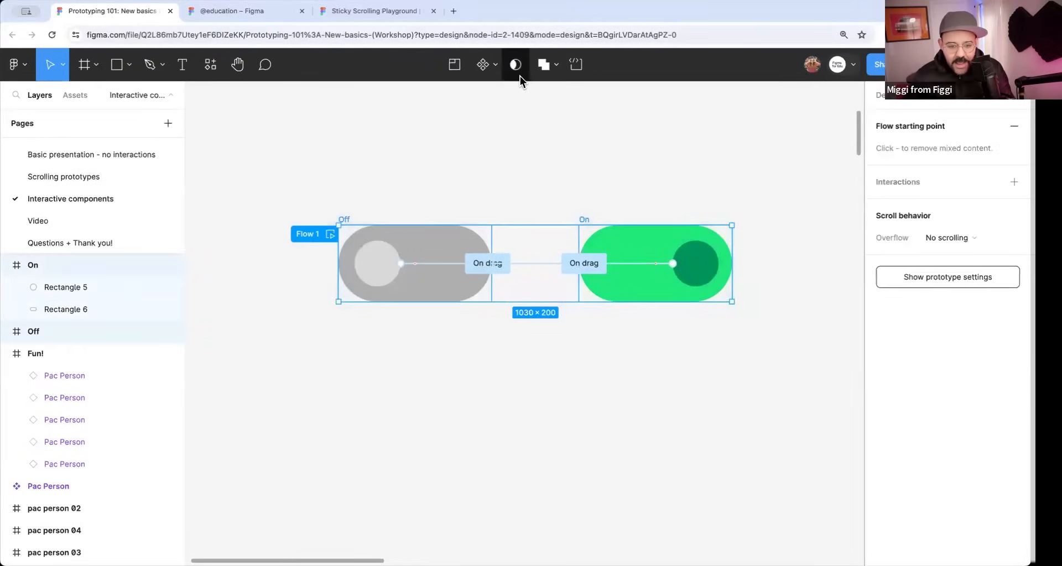
left_click(498, 66)
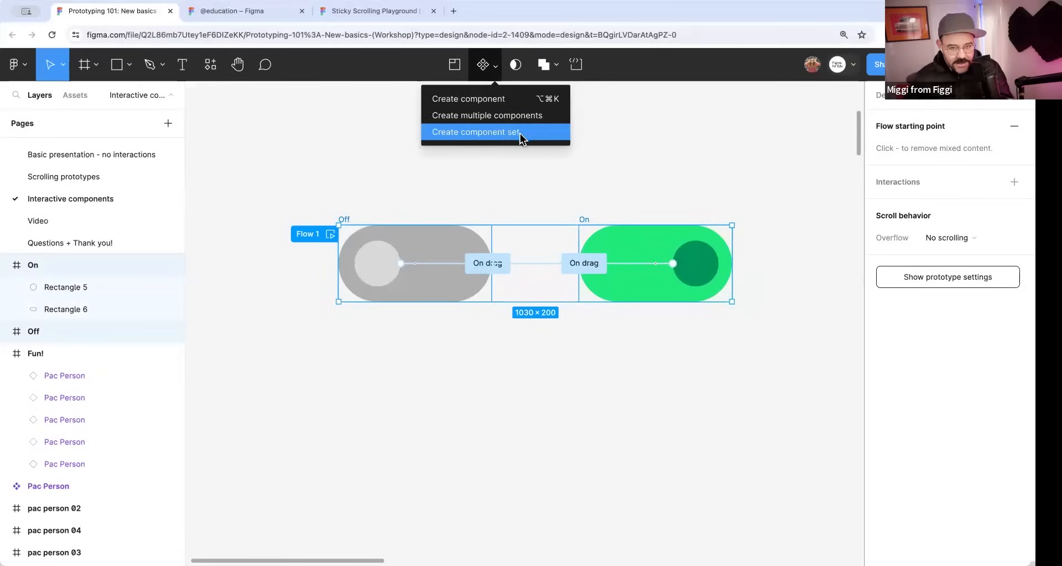
left_click(510, 178)
left_click(346, 218)
left_click(588, 221, "shift")
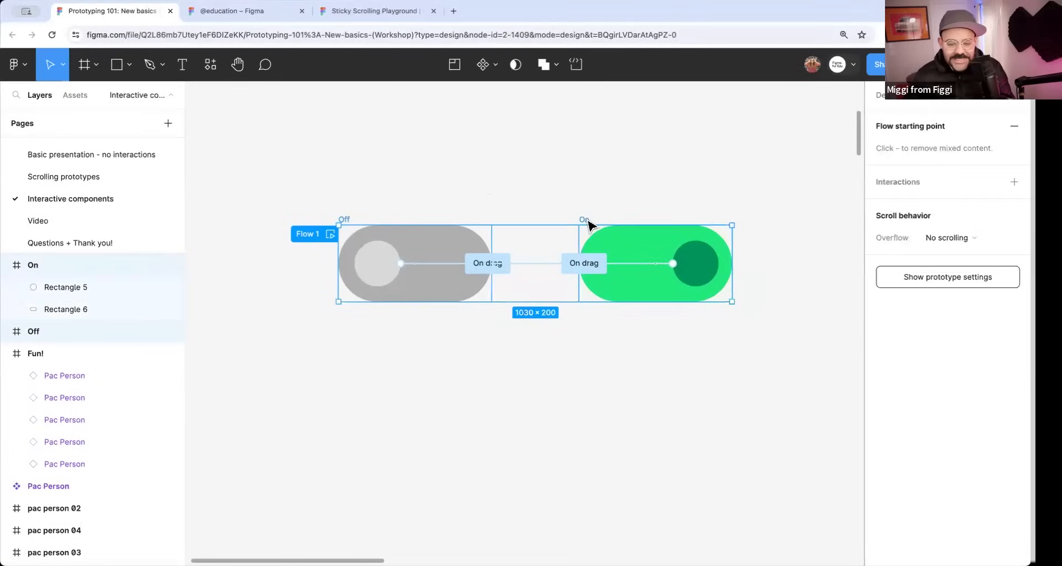
left_click(489, 65)
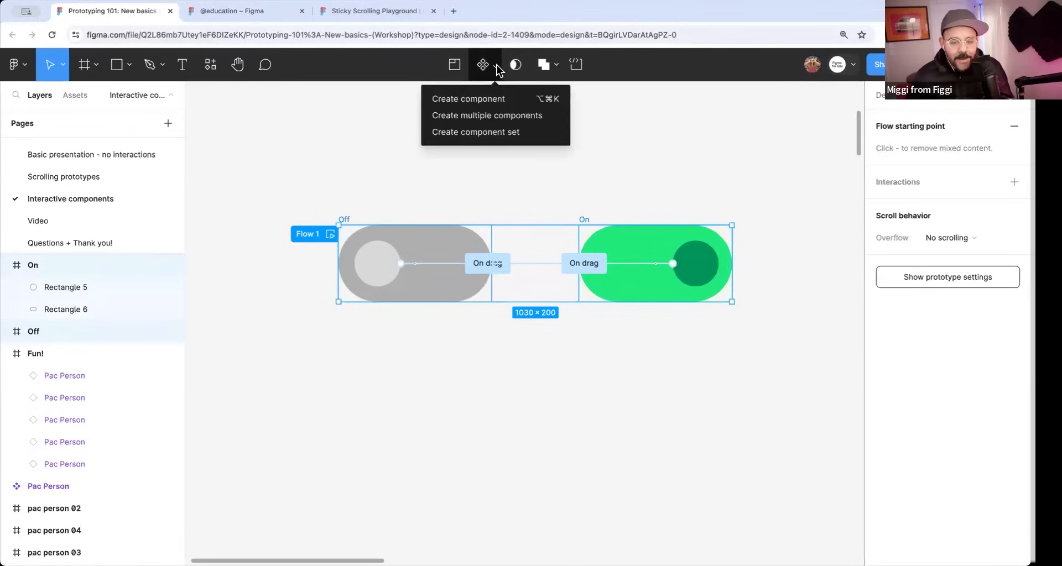
left_click(499, 133)
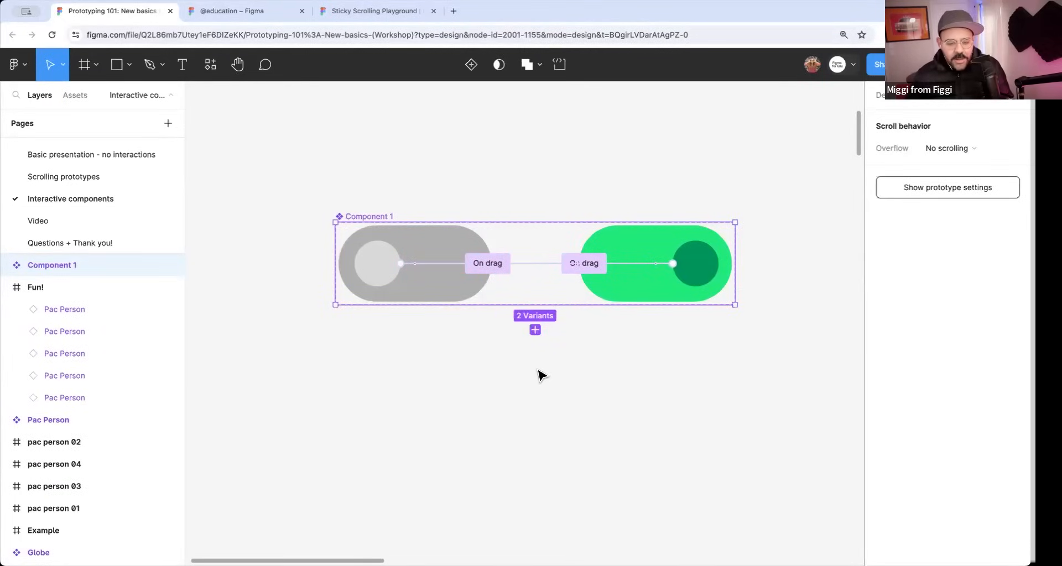
left_click(413, 286)
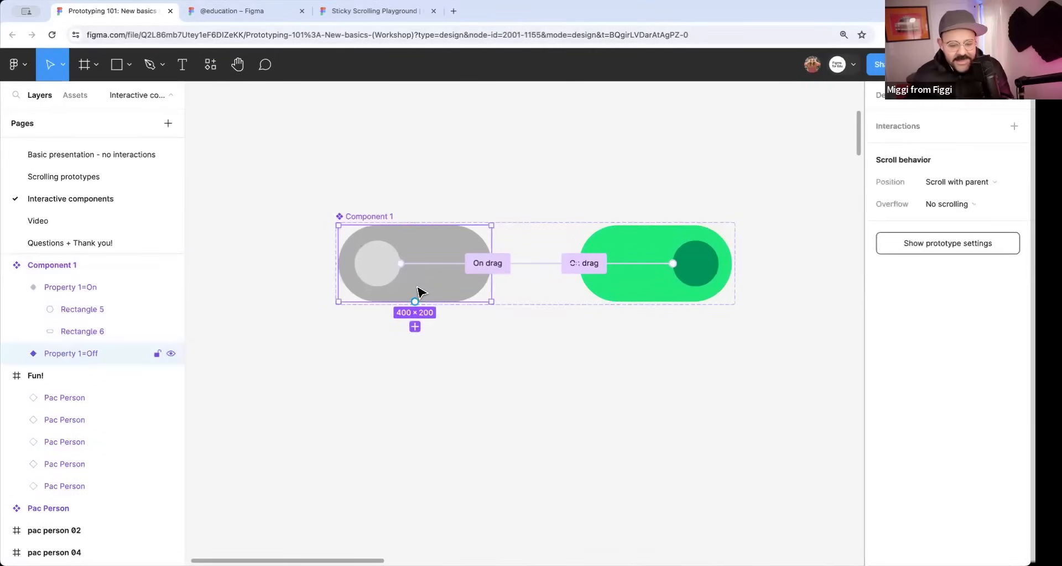
left_click(599, 297)
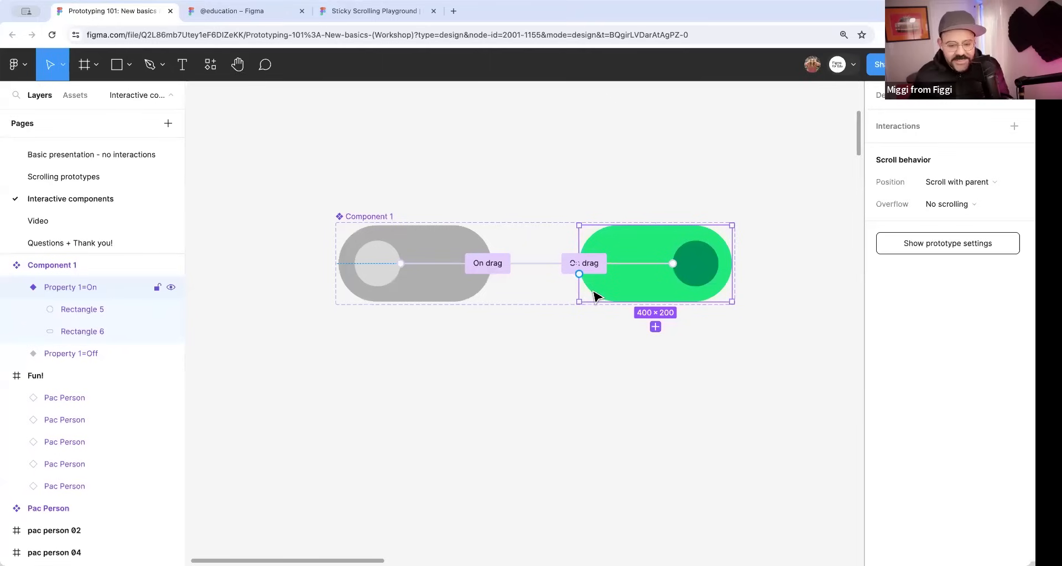
Draw a new frame beside the toggle component set and resize it to the 430 × 932 device preset.
scroll(525, 326, "down", 5)
left_click_drag(647, 346, 442, 328)
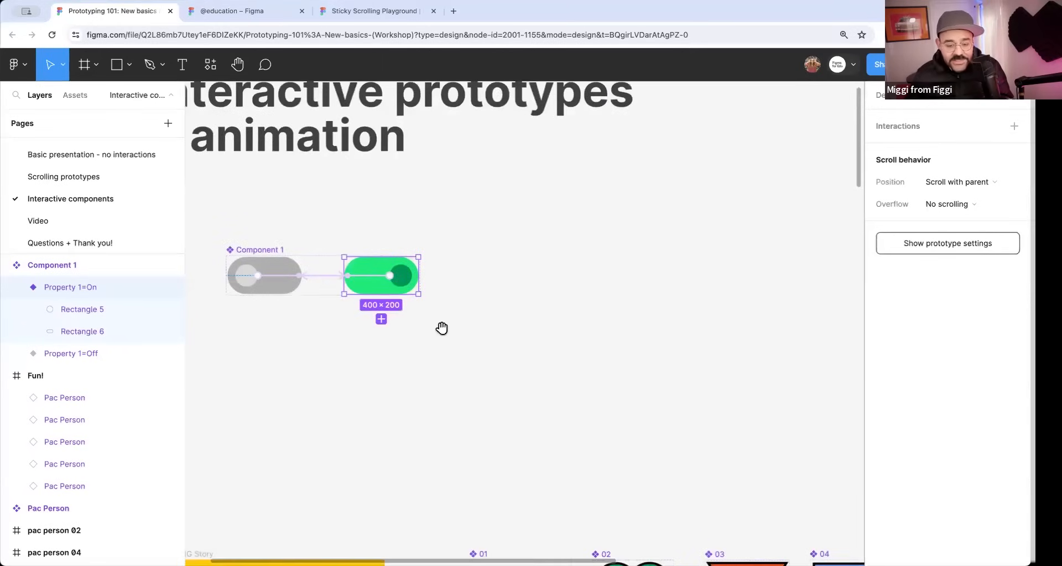
key("f")
left_click_drag(476, 170, 591, 395)
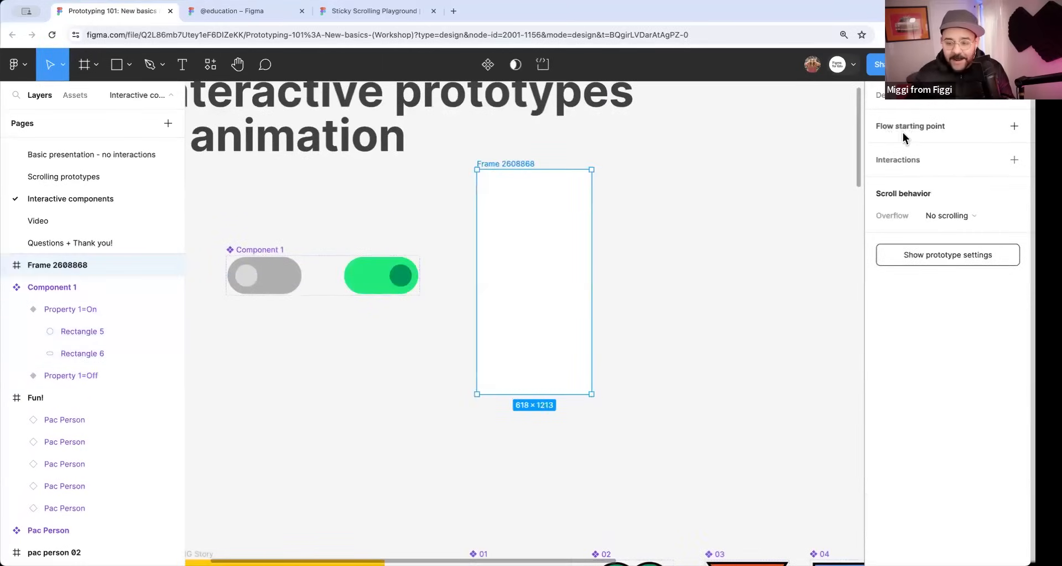
left_click(891, 103)
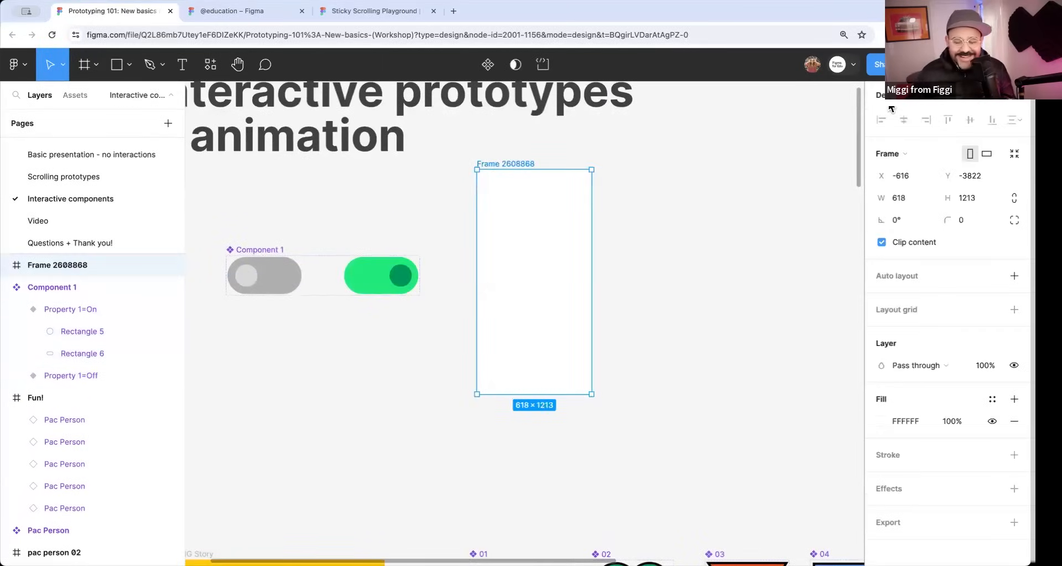
left_click(892, 154)
left_click(914, 216)
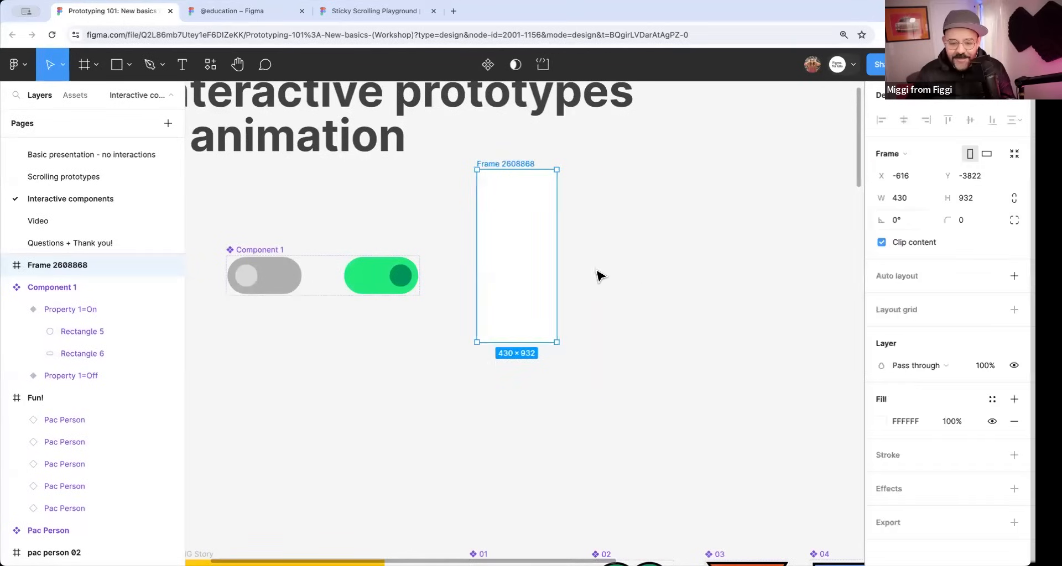
left_click(597, 275)
Copy the Off variant of the toggle and place an instance of it inside the new 430 × 932 frame.
left_click(269, 283)
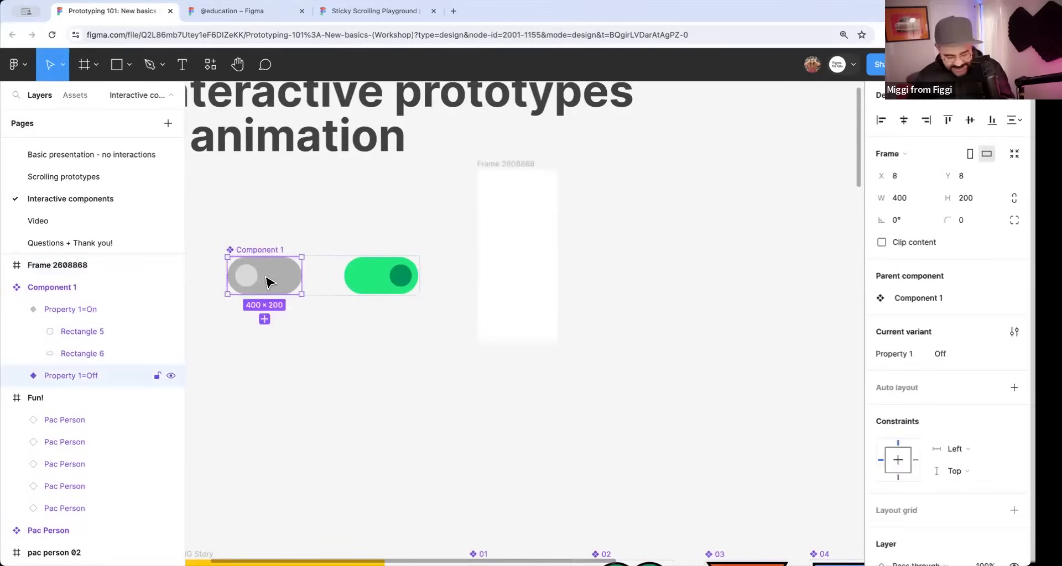
left_click(519, 202)
scroll(524, 195, "up", 2)
key("ctrl+v")
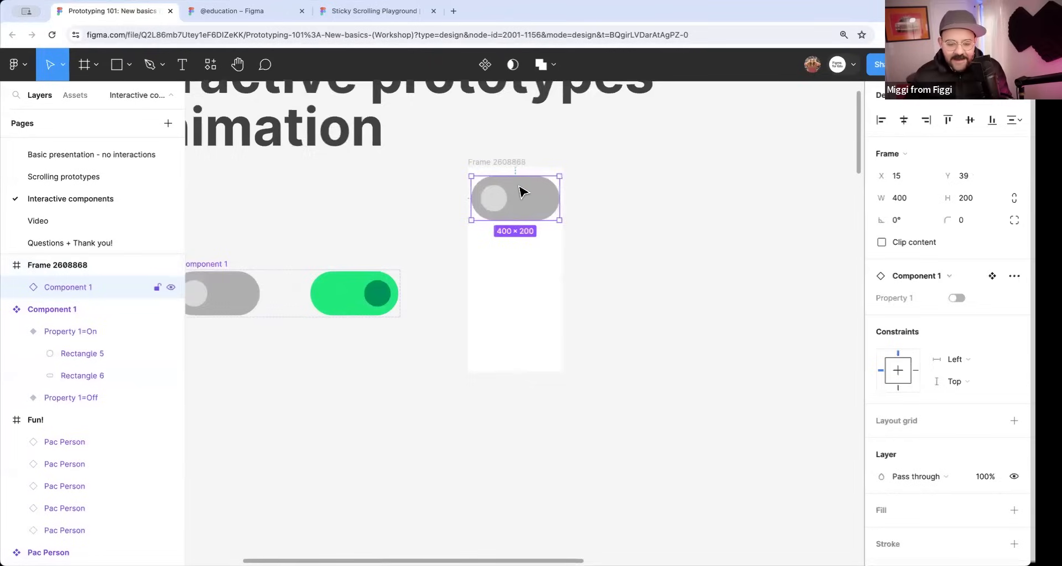
Scale the toggle instance in the phone-sized frame to 0.5x with the Scale tool.
scroll(522, 193, "up", 2)
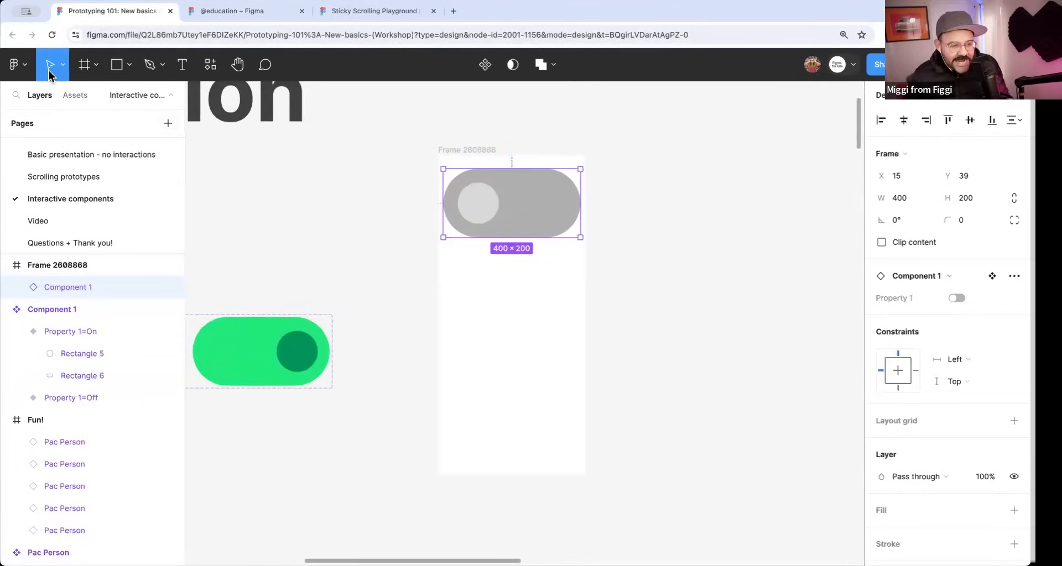
key("k")
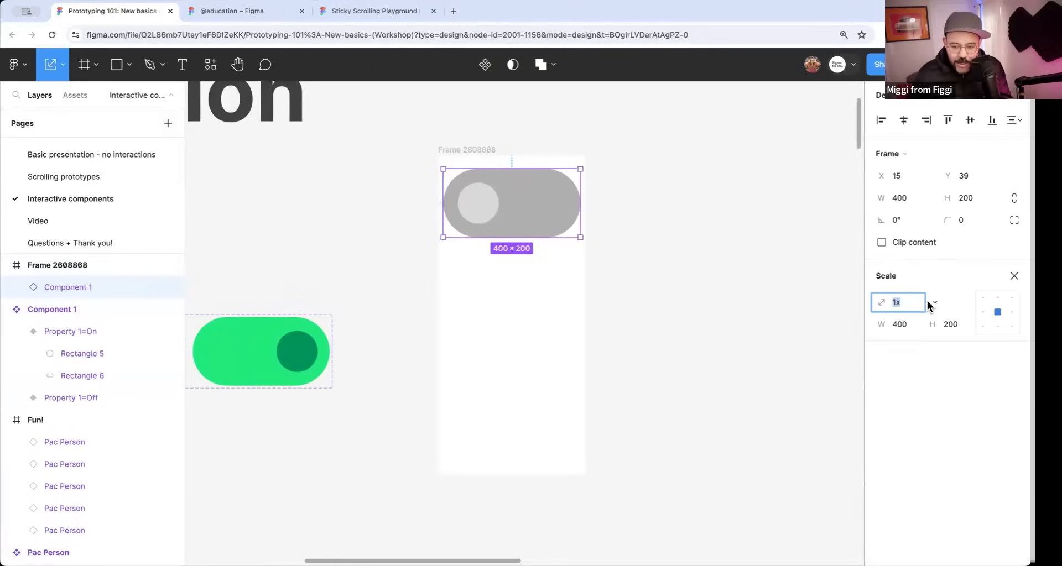
left_click(64, 67)
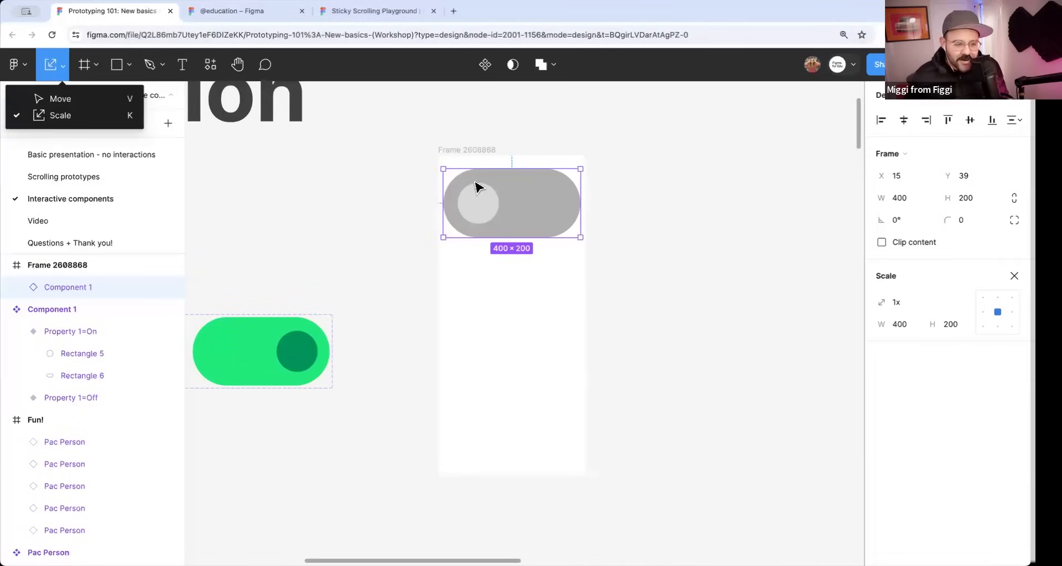
left_click(896, 303)
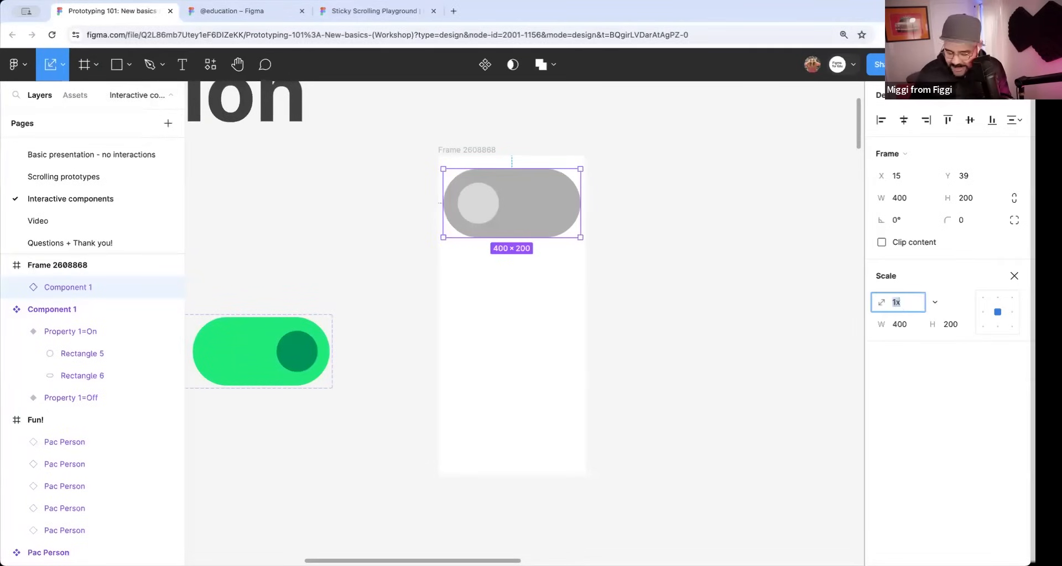
type(".5")
key("Return")
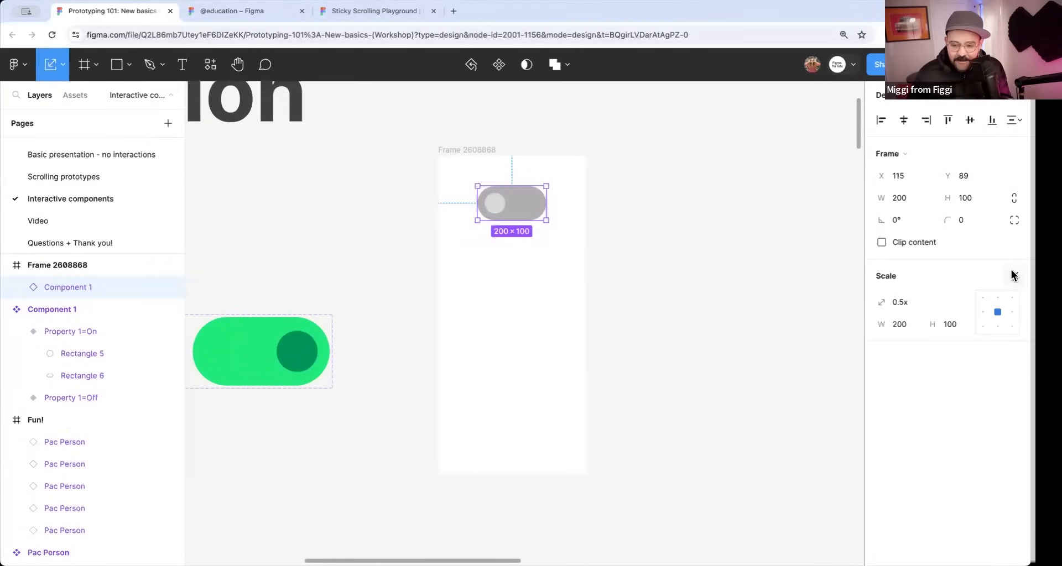
left_click(1013, 276)
left_click(676, 335)
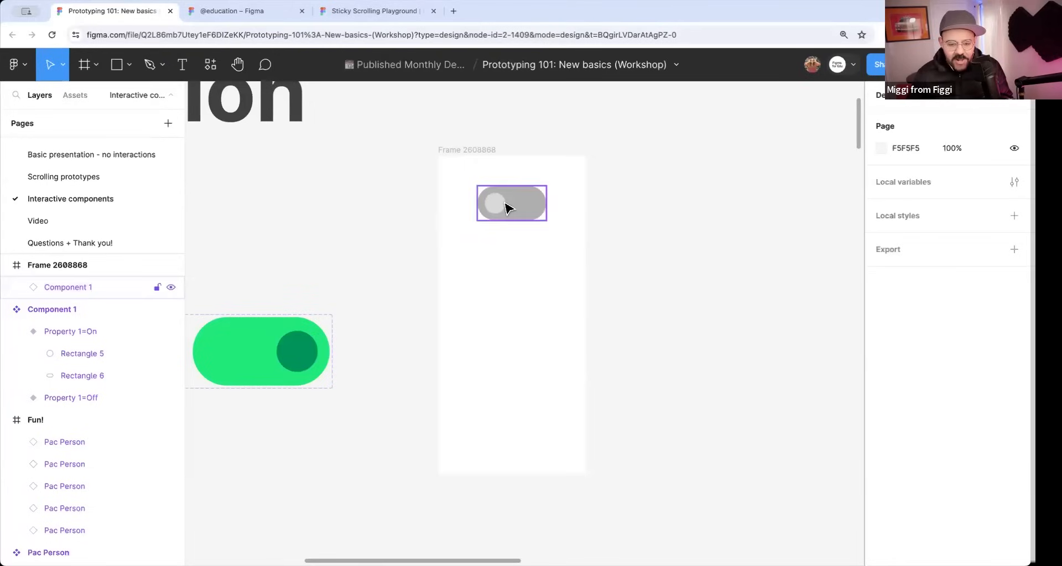
Nudge the toggle instance slightly upward to Y 87 and duplicate it directly below at Y 220.
left_click(527, 218)
left_click_drag(522, 208, 521, 207)
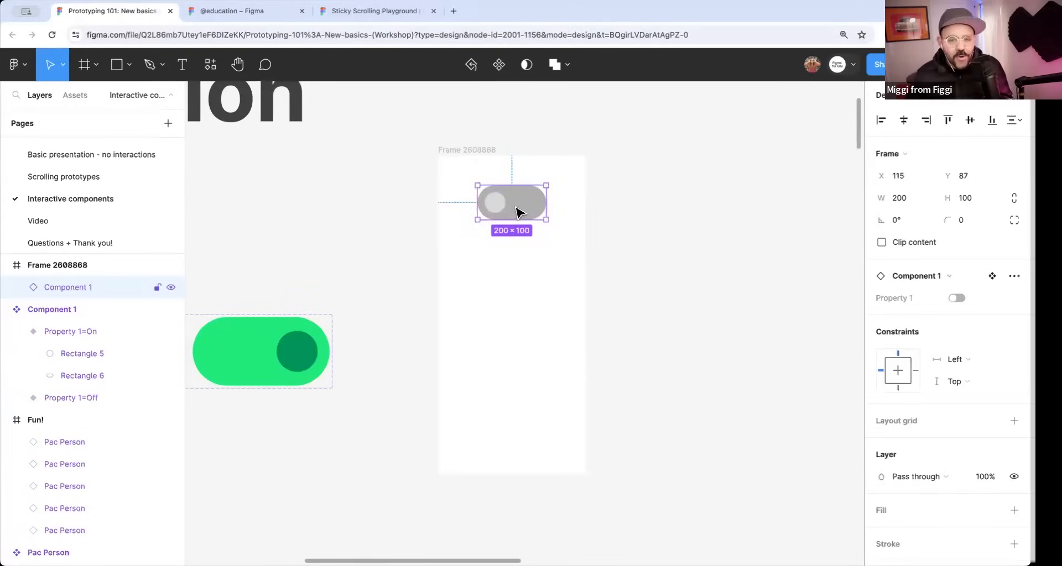
left_click_drag(523, 209, 518, 254, "alt")
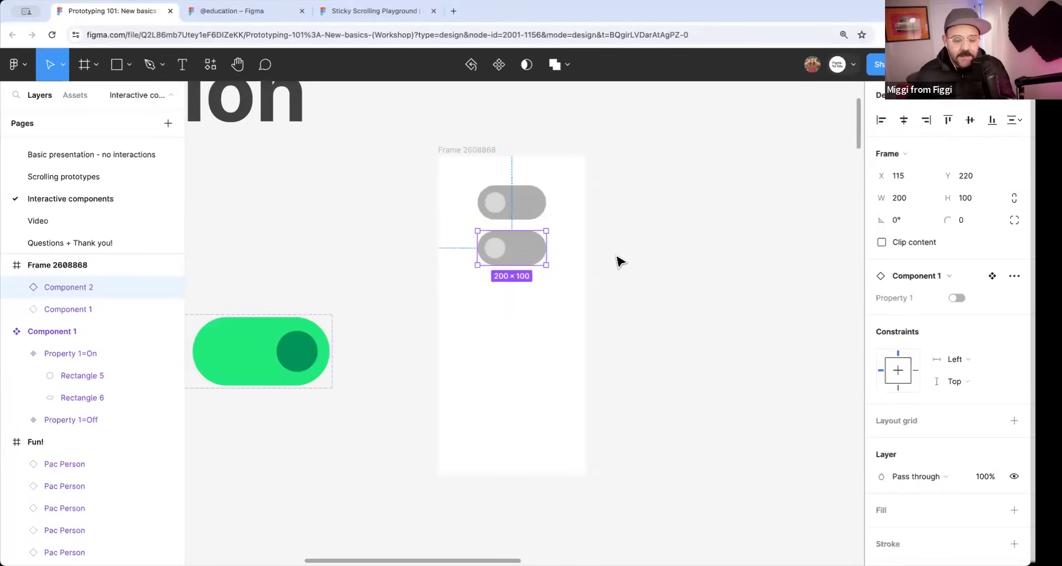
Repeat the toggle duplication down the 430 × 932 frame to make a column of six instances, and shift the whole column slightly upward.
key("ctrl+d")
key("ctrl+d")
key("ctrl+d")
key("ctrl+d")
left_click_drag(570, 189, 512, 453)
left_click_drag(527, 335, 527, 334)
Set the phone-sized frame as a flow starting point for prototyping and open its inline preview.
left_click(481, 152)
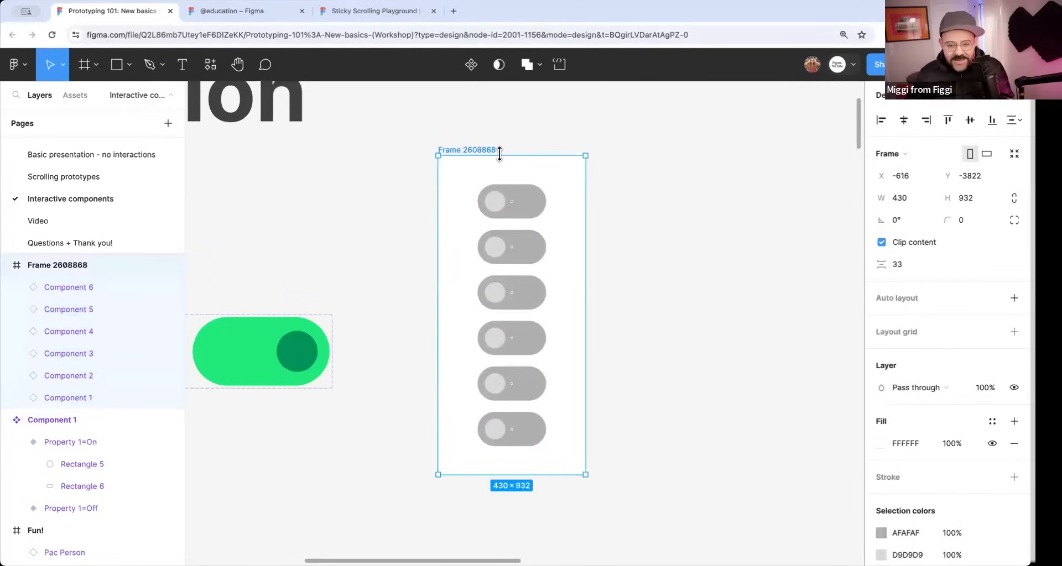
left_click(932, 107)
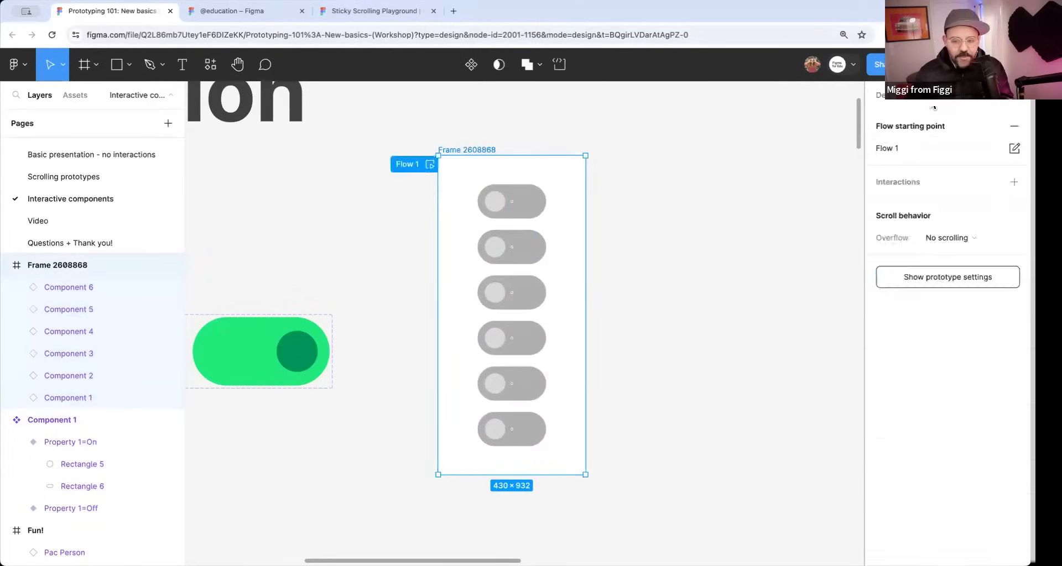
left_click(431, 164)
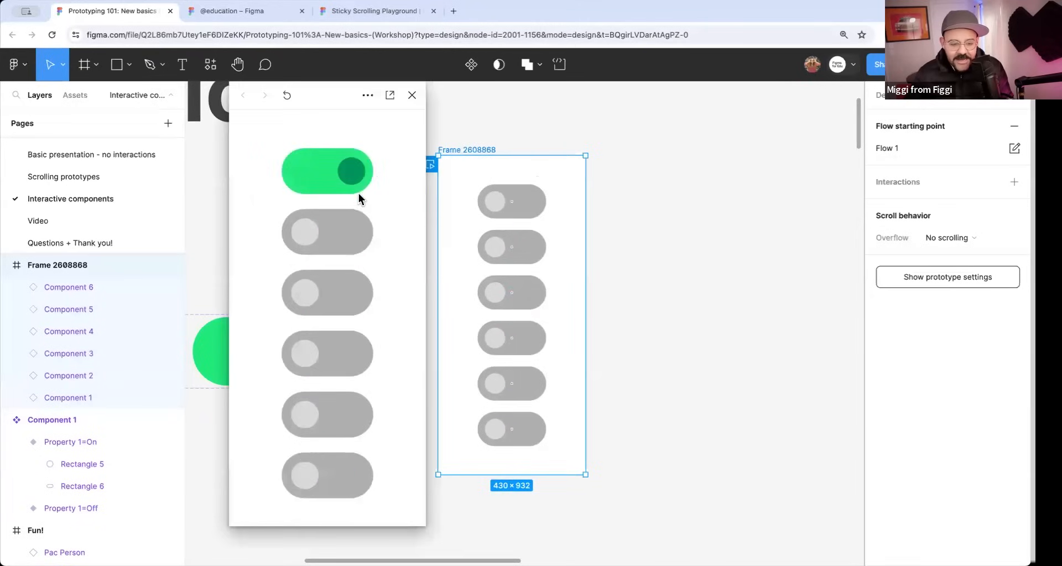
Test the toggle instances in the preview by switching all six on and the upper three back off, and close the preview.
left_click(321, 299)
left_click(311, 366)
left_click(304, 417)
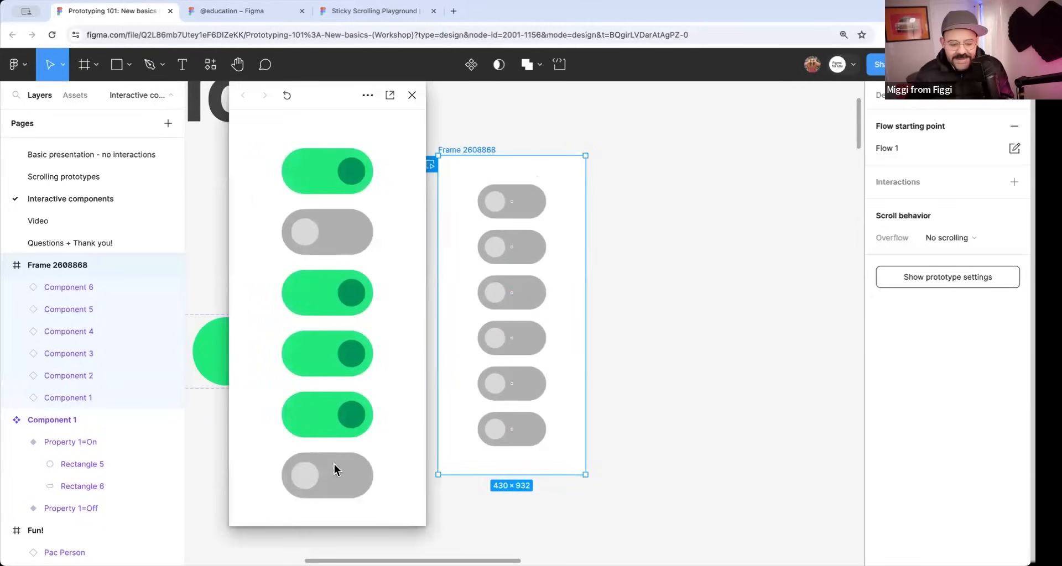
left_click(346, 471)
left_click(343, 238)
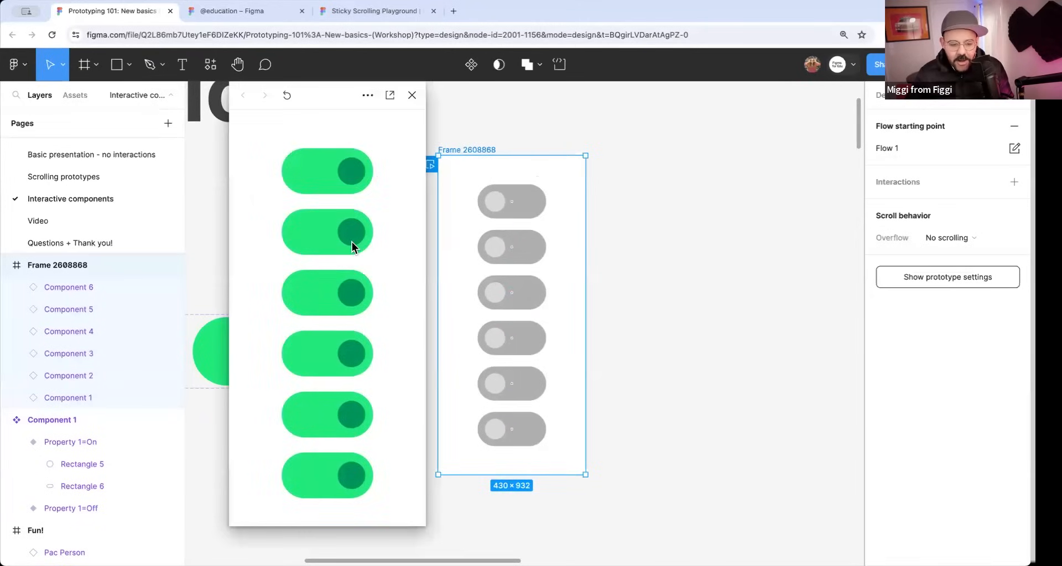
left_click(302, 216)
left_click(336, 172)
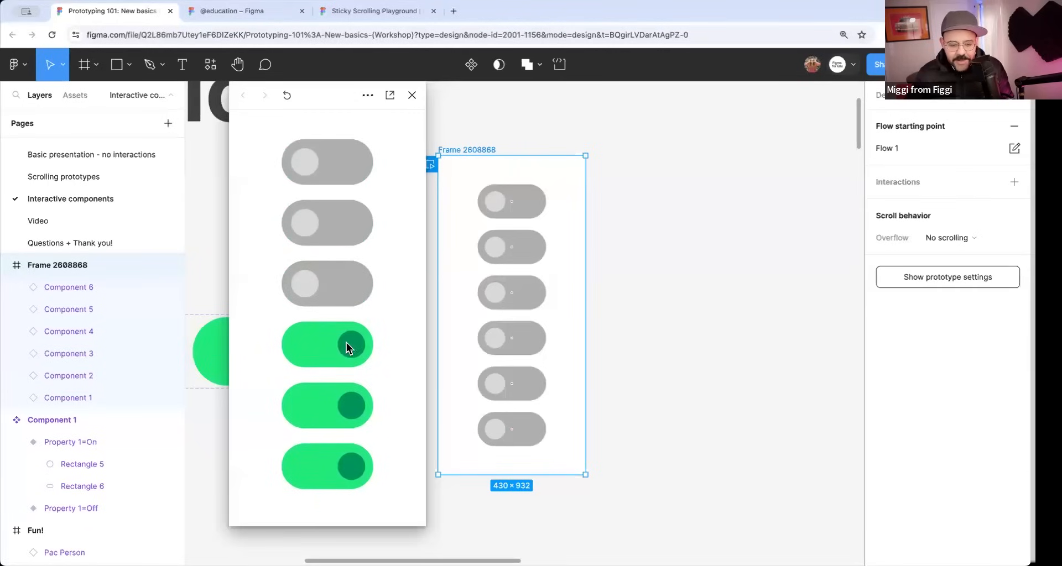
left_click(412, 96)
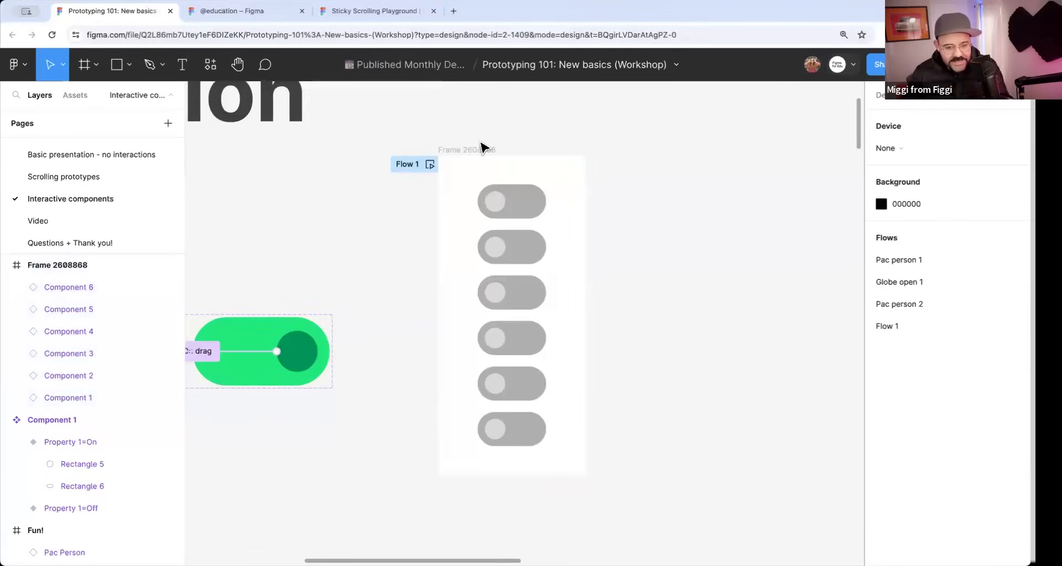
scroll(551, 306, "left", 3)
scroll(432, 272, "down", 3)
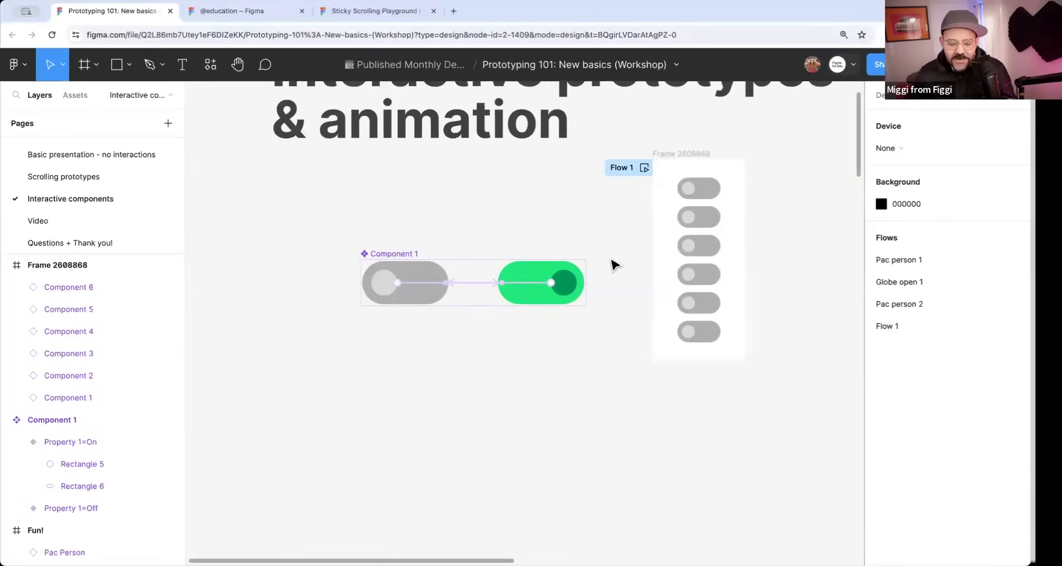
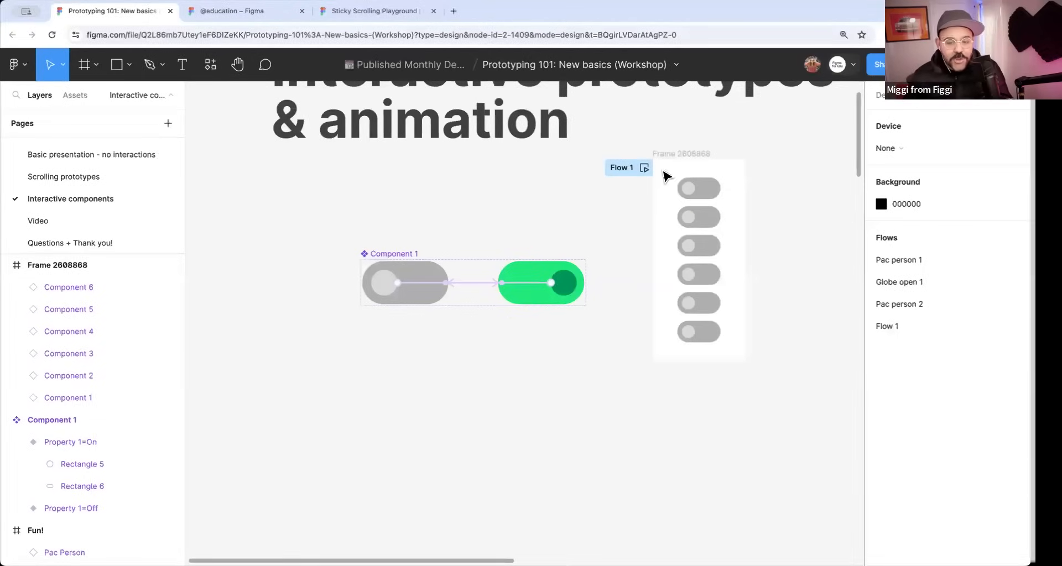
Examine the After delay interaction that changes the lower purple asterisk variant of component set 01 back to Default.
scroll(762, 305, "down", 4)
left_click_drag(768, 370, 596, 113)
scroll(558, 282, "up", 8)
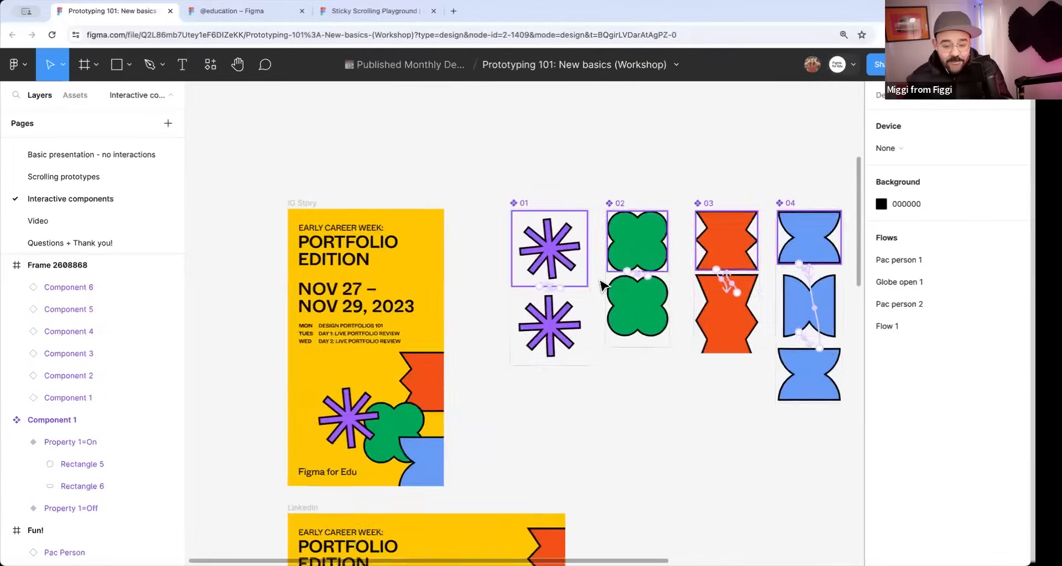
scroll(511, 263, "up", 3)
left_click_drag(490, 259, 496, 268)
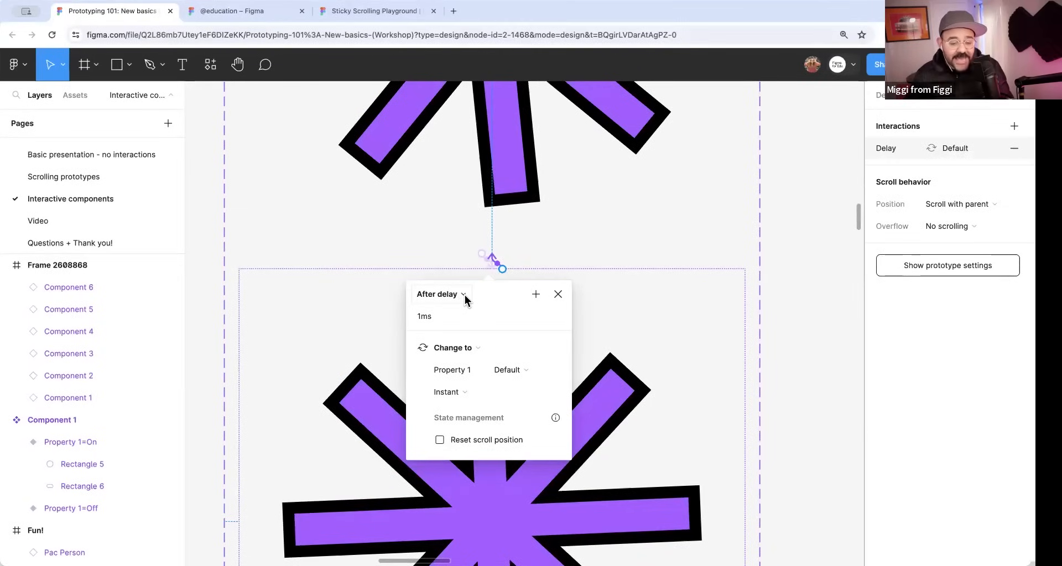
left_click(771, 276)
scroll(770, 281, "down", 5)
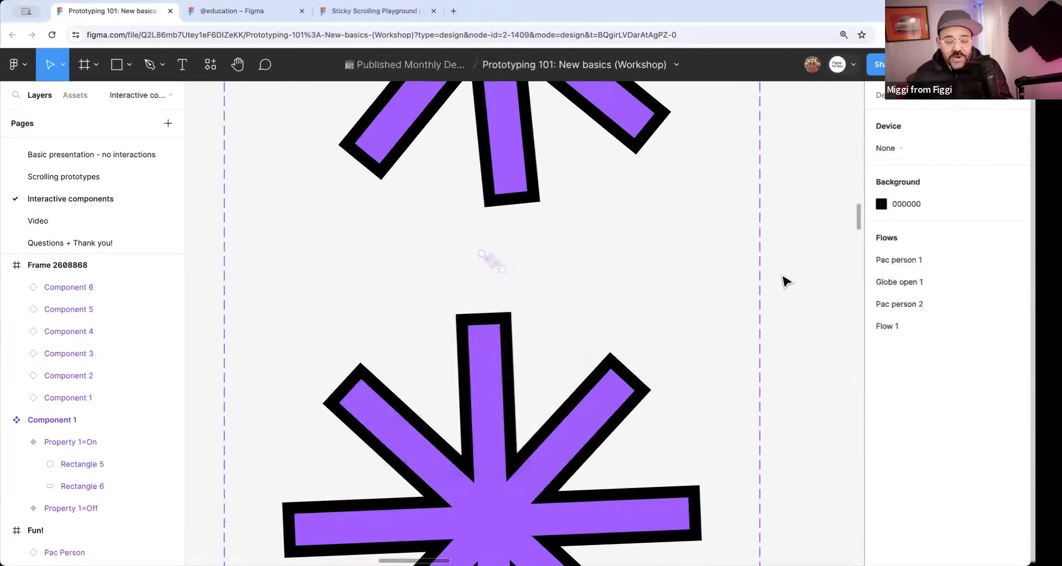
Preview the IG Story frame inline to watch its animated shapes, and close the preview.
scroll(771, 281, "down", 3)
left_click(318, 151)
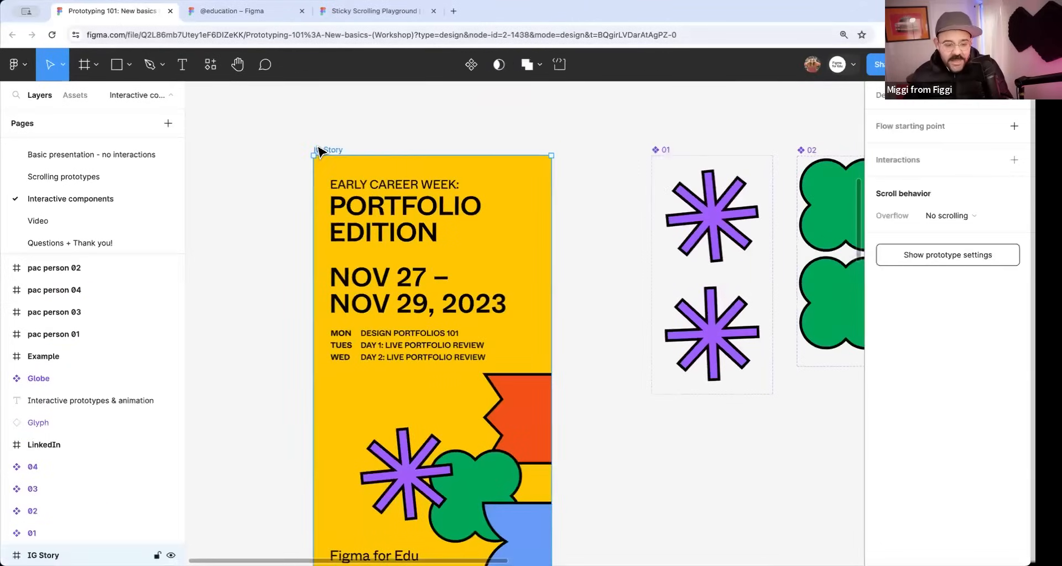
key("shift+space")
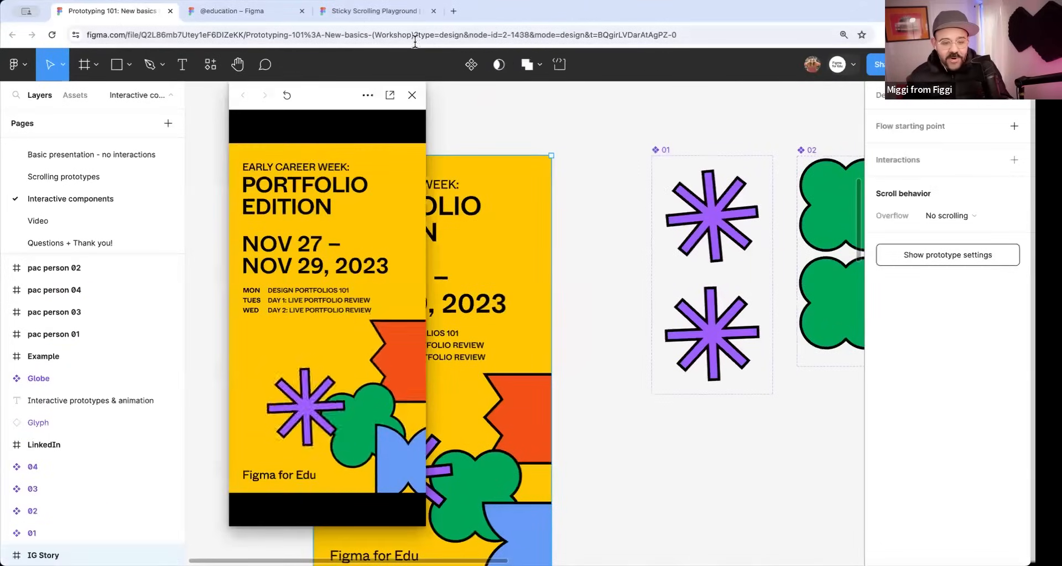
key("Escape")
Look over the animated component sets 01 to 04, inspecting the Default variant of 01 and the asterisk shape inside it.
scroll(492, 235, "up", 10)
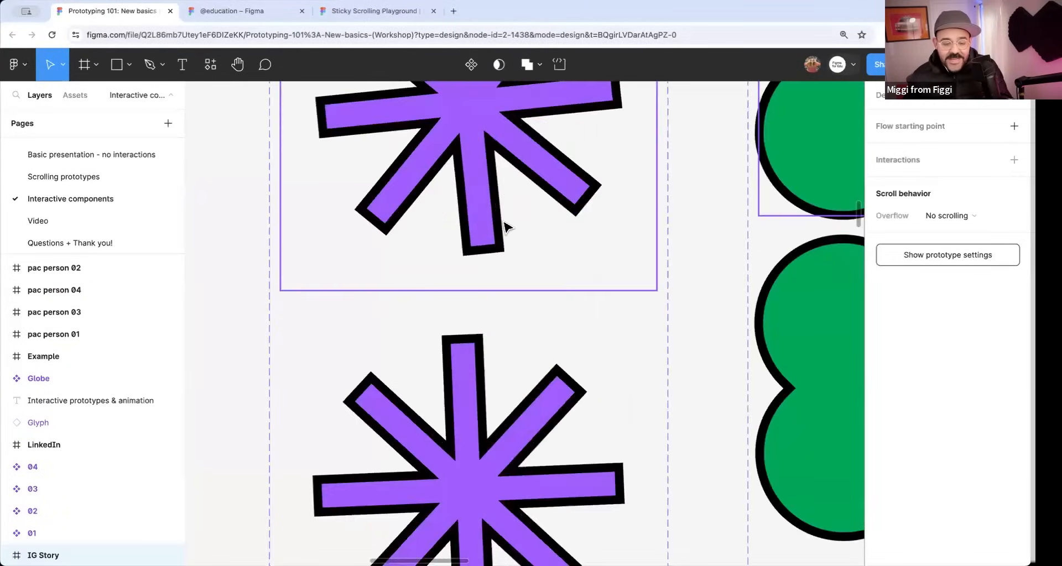
left_click(509, 229)
scroll(512, 227, "down", 5)
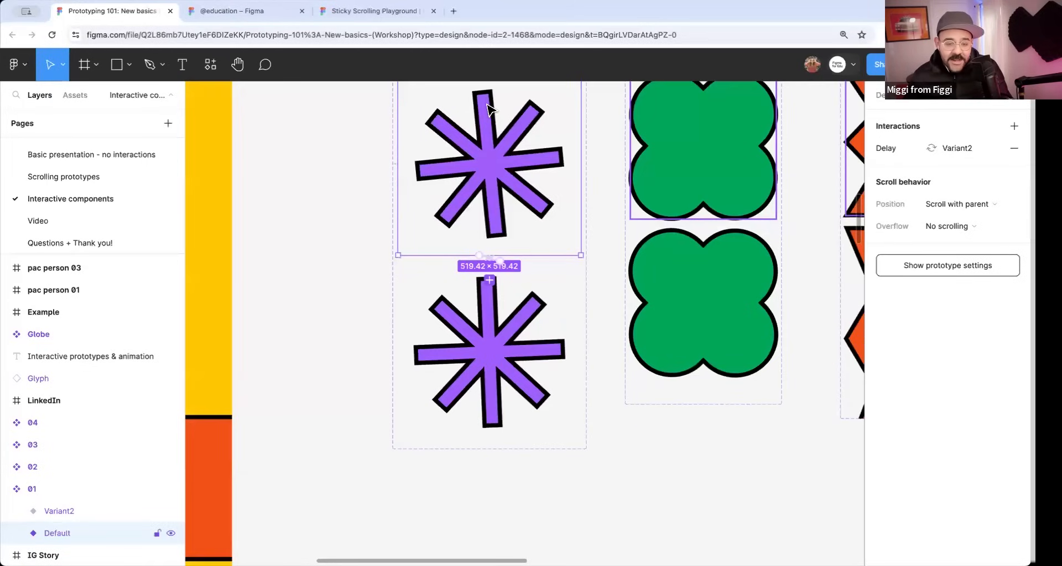
scroll(665, 151, "right", 5)
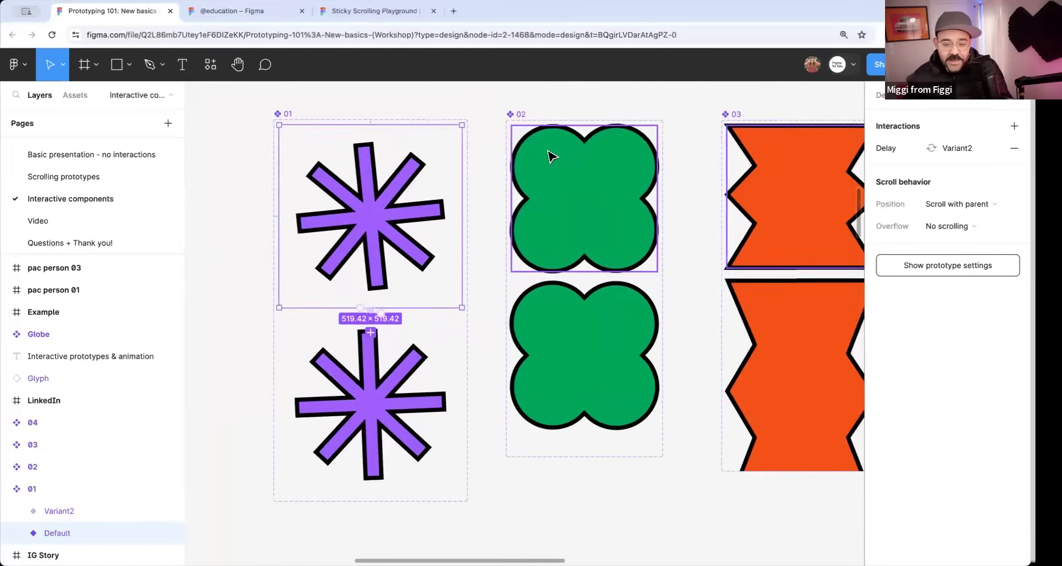
scroll(593, 310, "down", 5)
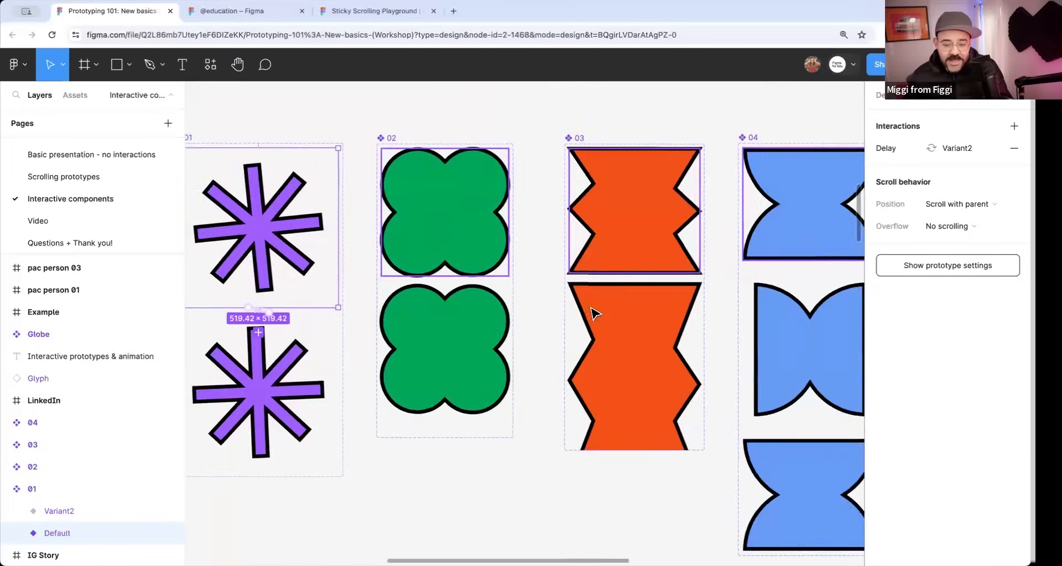
scroll(593, 314, "down", 3)
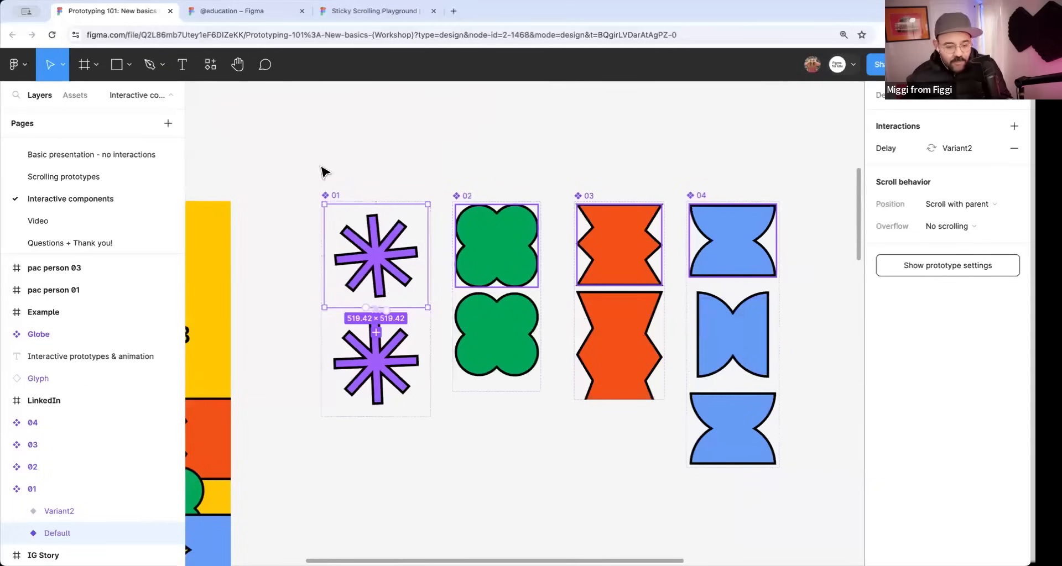
double_click(392, 257)
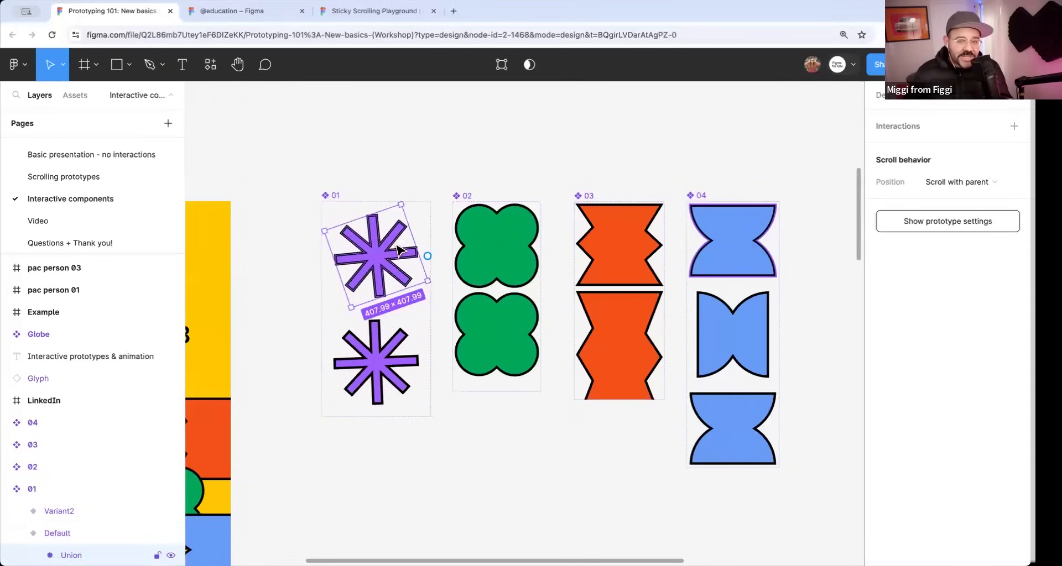
left_click(459, 155)
Compare the delay, target variant and animation settings of the two interactions linking the purple asterisk variants in set 01.
scroll(379, 185, "left", 5)
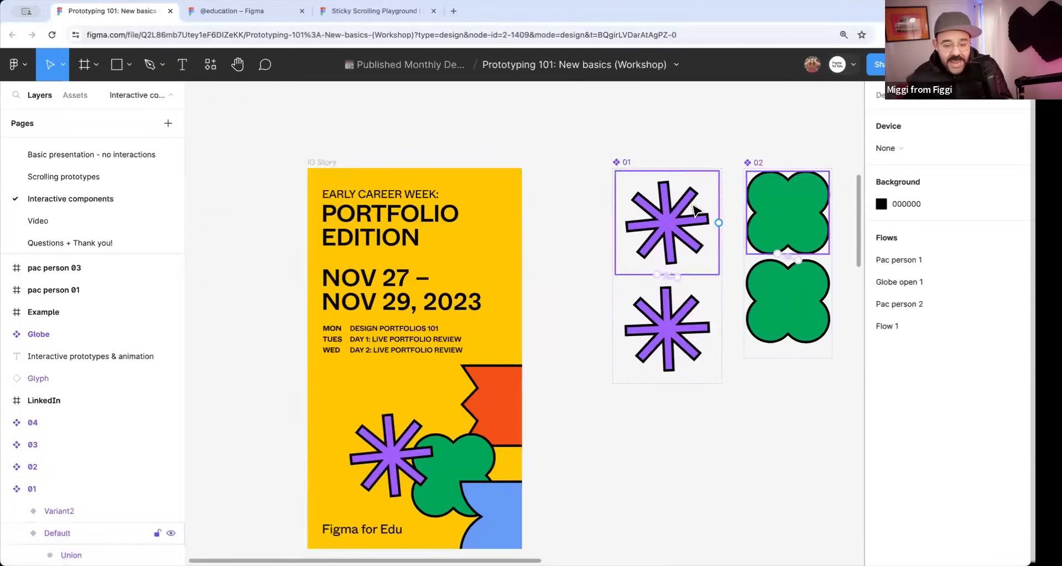
scroll(675, 279, "up", 5)
left_click(657, 289)
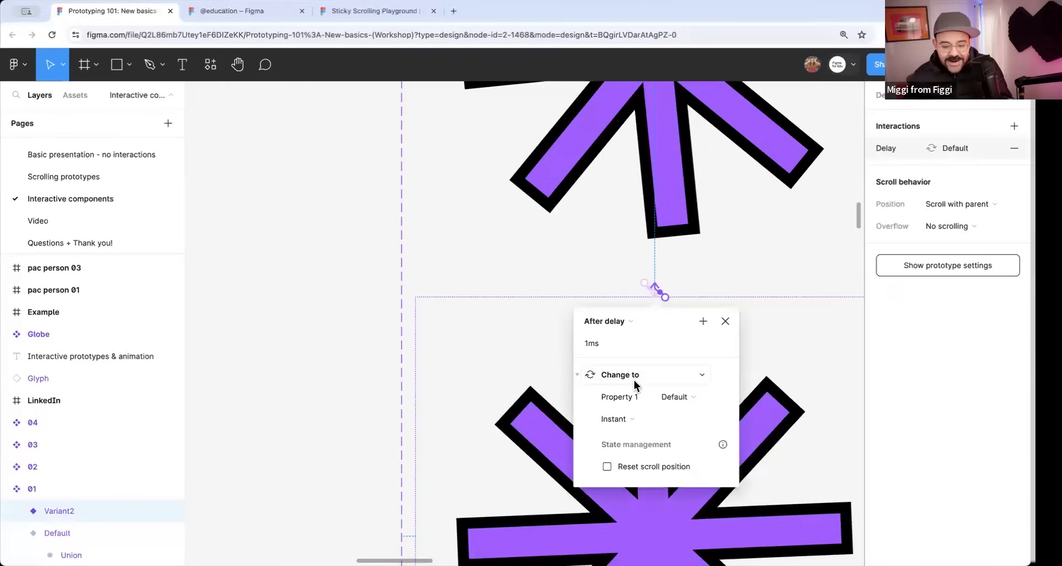
left_click(651, 294)
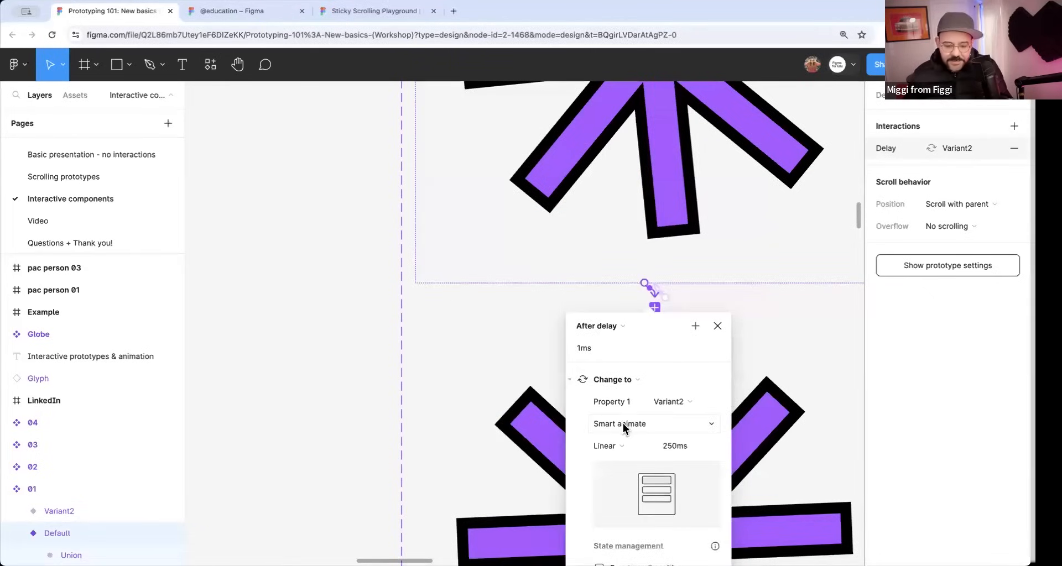
left_click(299, 320)
Run the IG Story's inline preview again to see the looping component animations, and close it.
scroll(331, 303, "down", 5)
scroll(509, 288, "left", 5)
scroll(511, 288, "down", 3)
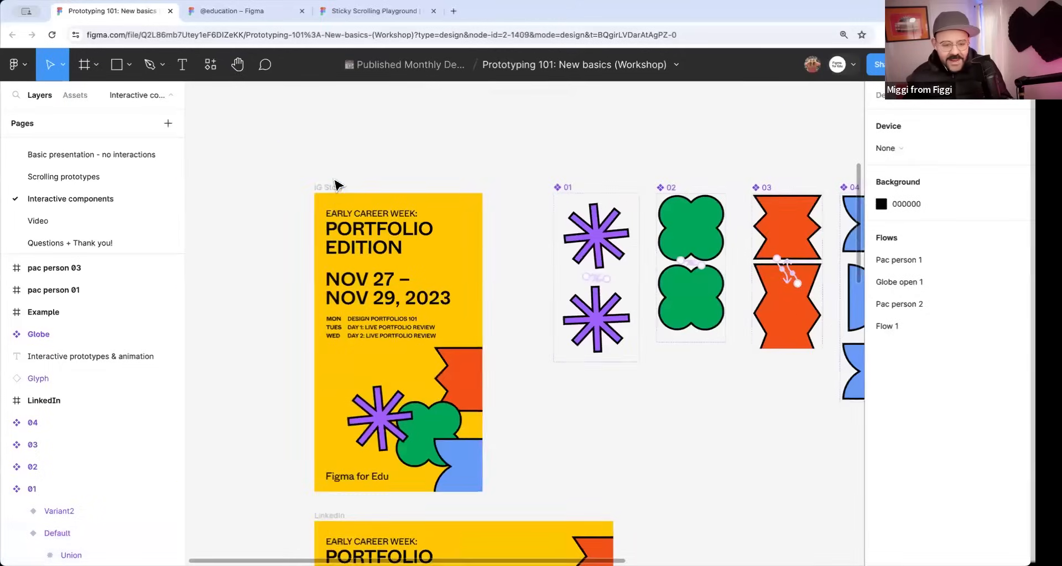
left_click(332, 191)
key("shift+space")
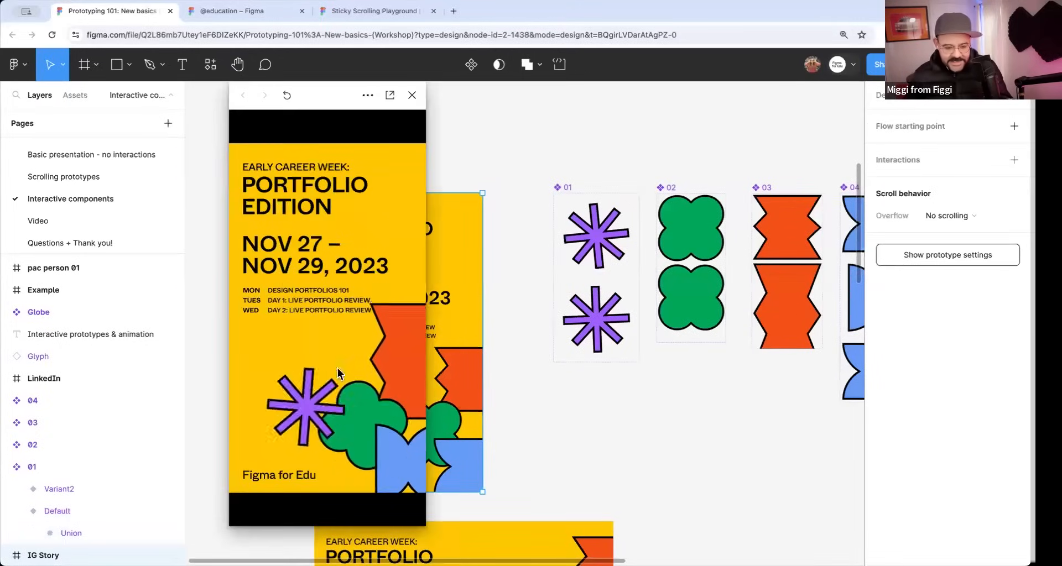
left_click(411, 96)
Add three more copies of the purple asterisk instance to the IG Story's middle area and check them in the inline preview.
left_click_drag(391, 421, 413, 369)
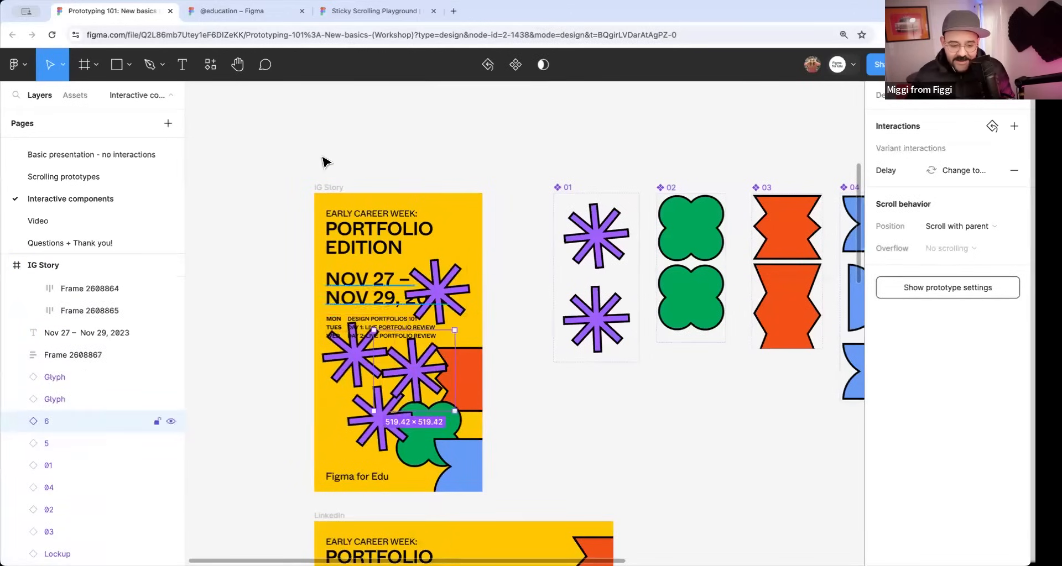
left_click(339, 187)
key("shift+space")
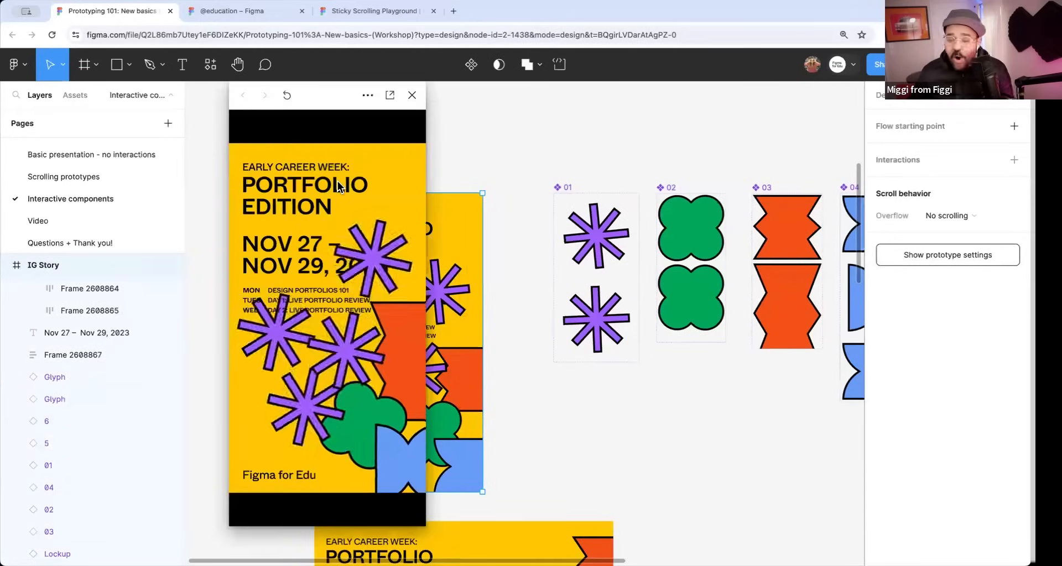
left_click(412, 96)
Scale the uppermost asterisk copy in the IG Story to about 879 × 879 and shift it slightly to the right.
left_click(412, 266)
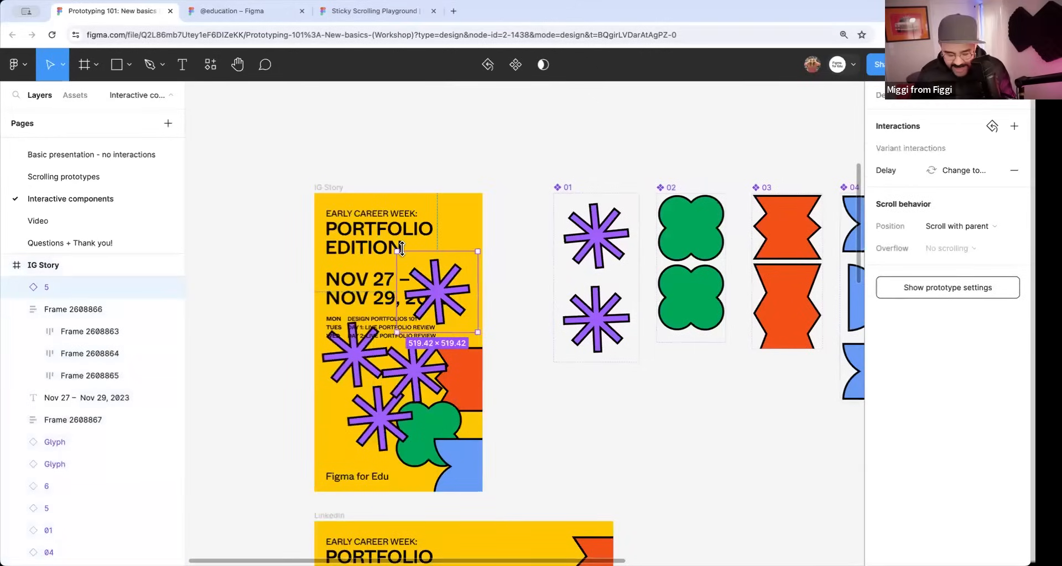
key("k")
left_click_drag(397, 251, 338, 223)
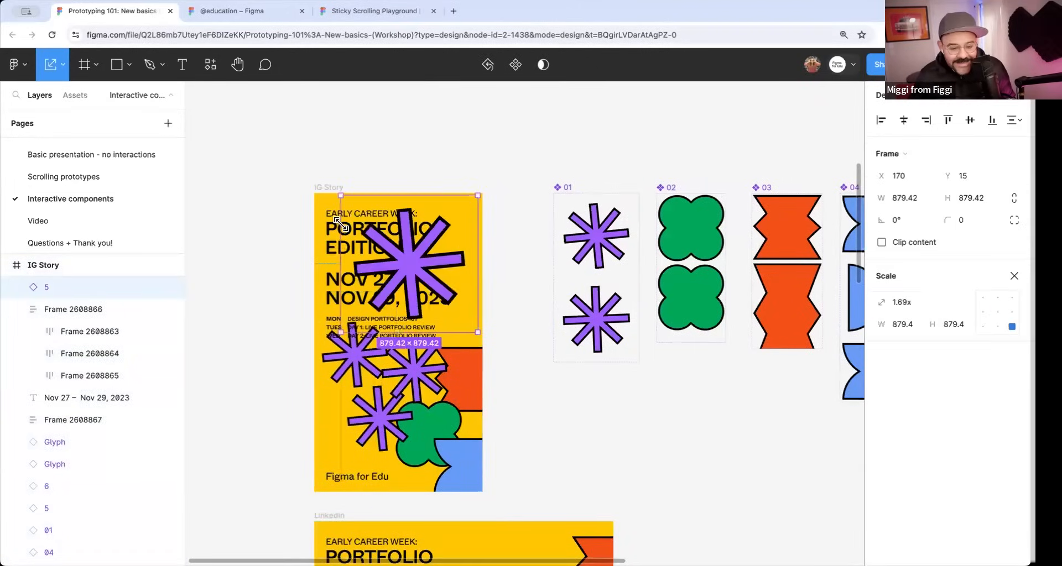
left_click_drag(419, 285, 448, 287)
Preview the IG Story with its enlarged asterisk, close the preview and clear the selection.
left_click(337, 188)
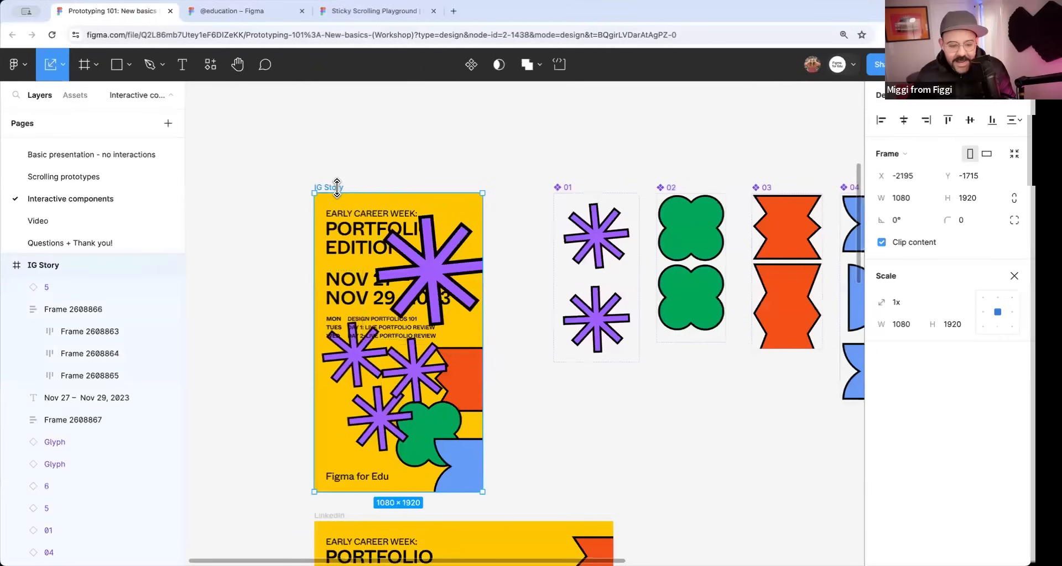
key("shift+space")
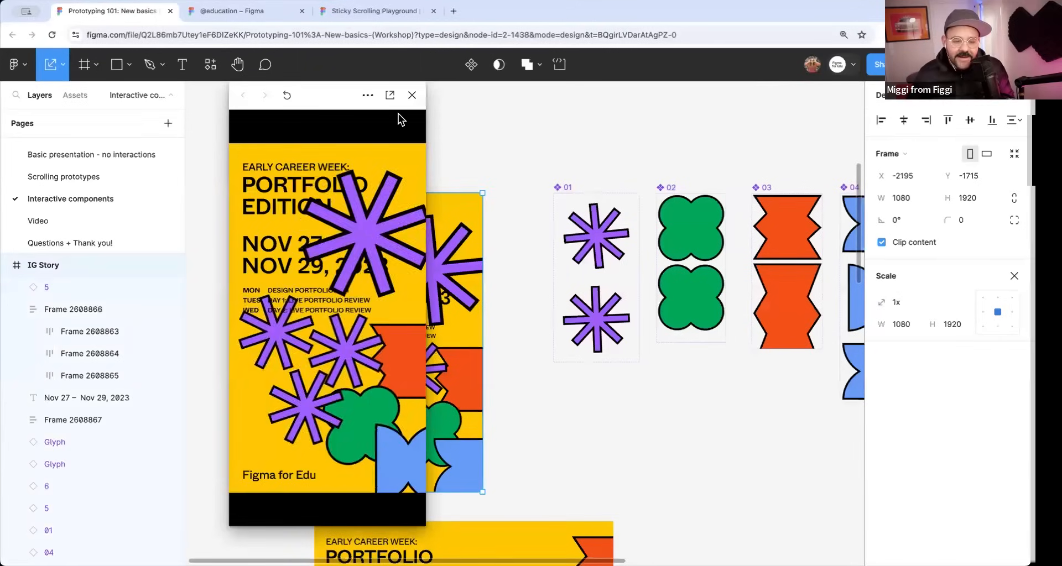
key("shift+space")
left_click(483, 175)
Draw a new portrait frame of about 1221 × 1958 in the empty canvas area to the right of component set 04.
scroll(509, 303, "down", 3)
scroll(508, 303, "right", 5)
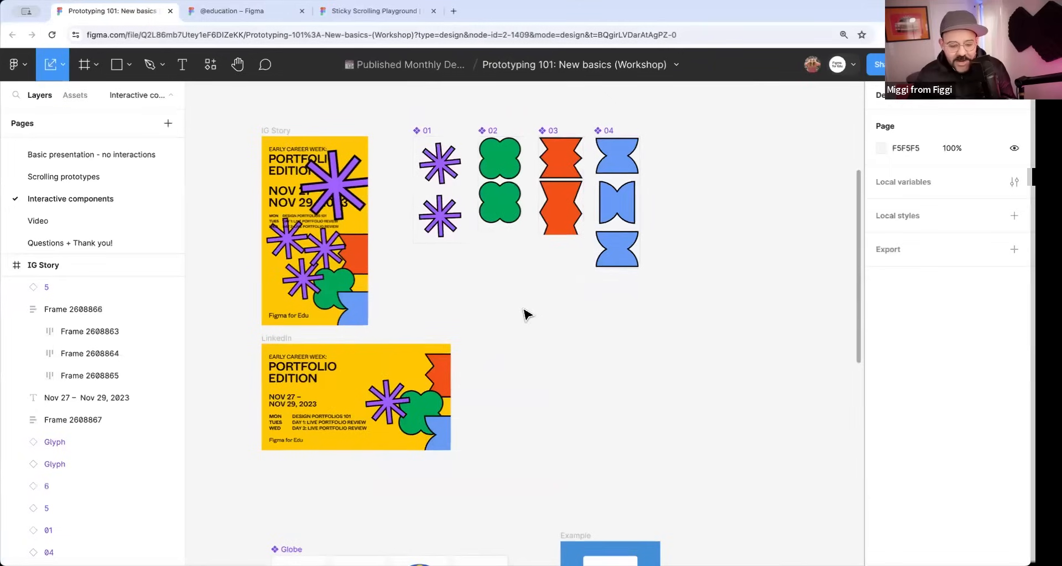
key("f")
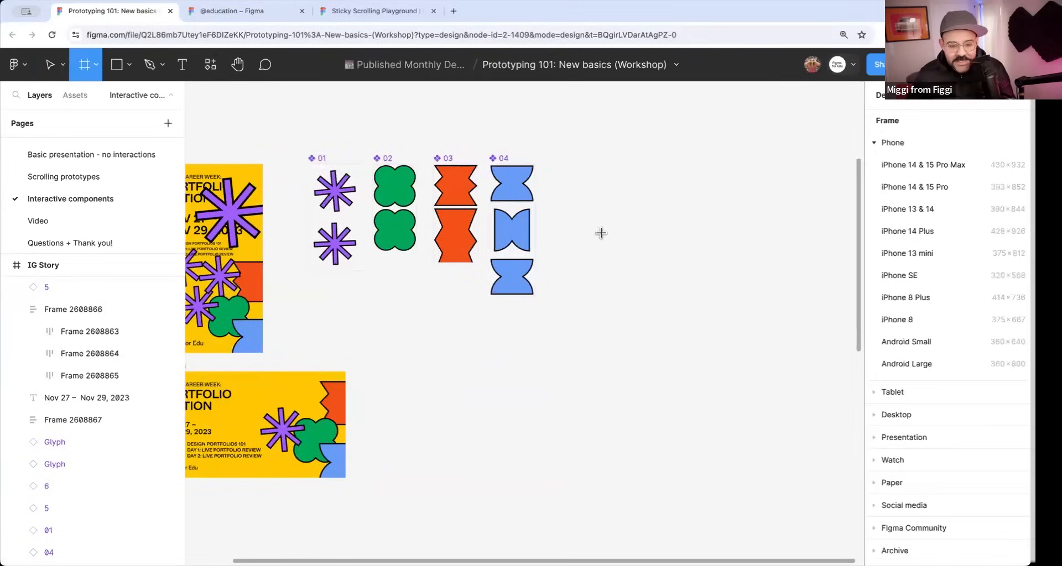
left_click_drag(601, 155, 724, 352)
Paste an instance of the purple 01 component into the new frame and position it at about X 134, Y 355.
left_click(334, 190)
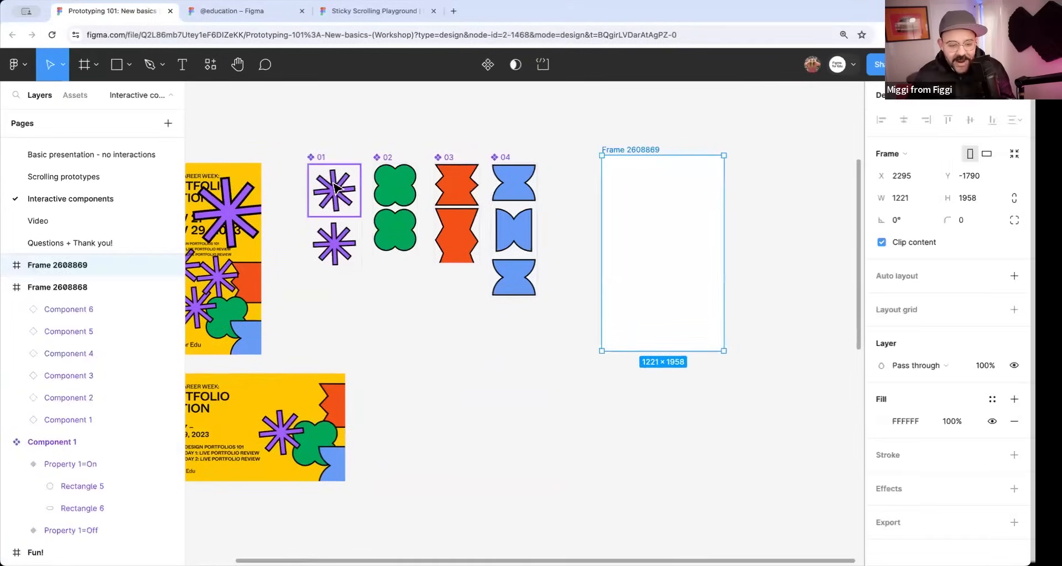
left_click(645, 216)
key("ctrl+v")
left_click_drag(630, 191, 641, 221)
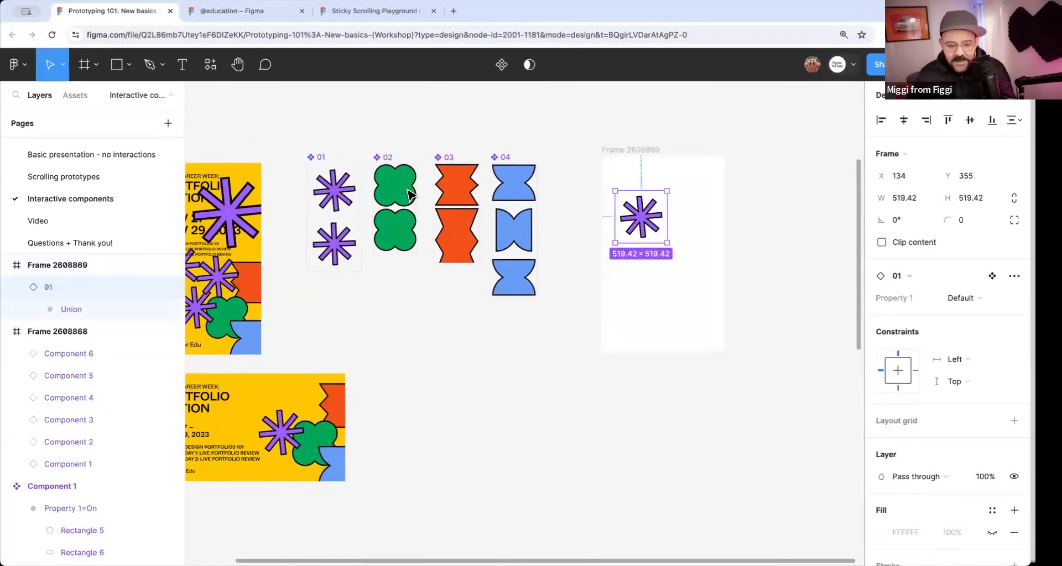
Try to add the green 02 shape below the asterisk as a duplicated variant, enlarged to about 788 × 790.
left_click(409, 194)
key("ctrl+d")
left_click_drag(402, 196, 708, 330)
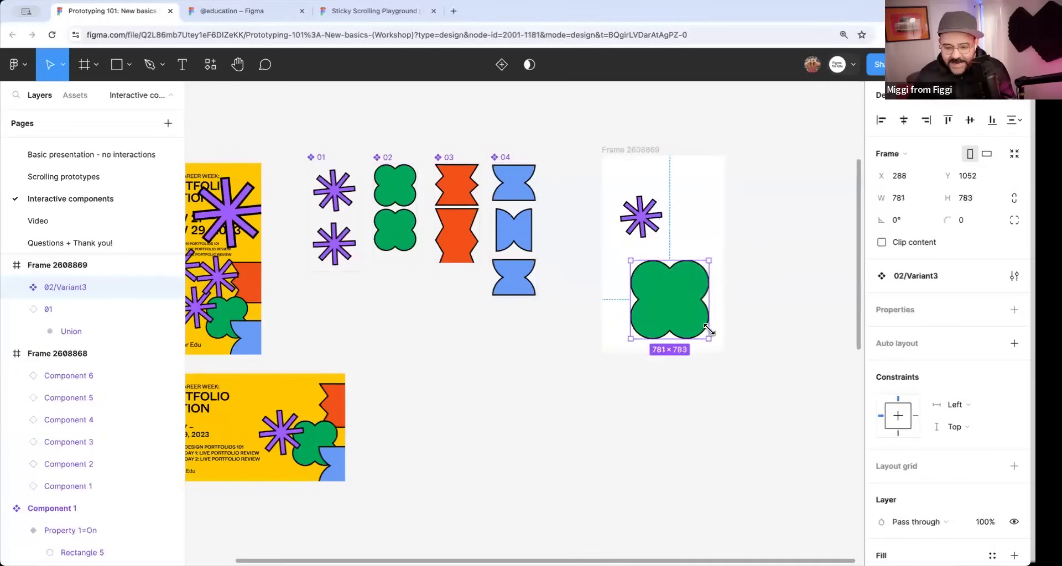
Preview the new frame with the duplicated green variant, close the preview and delete that variant.
left_click(626, 151)
key("shift+space")
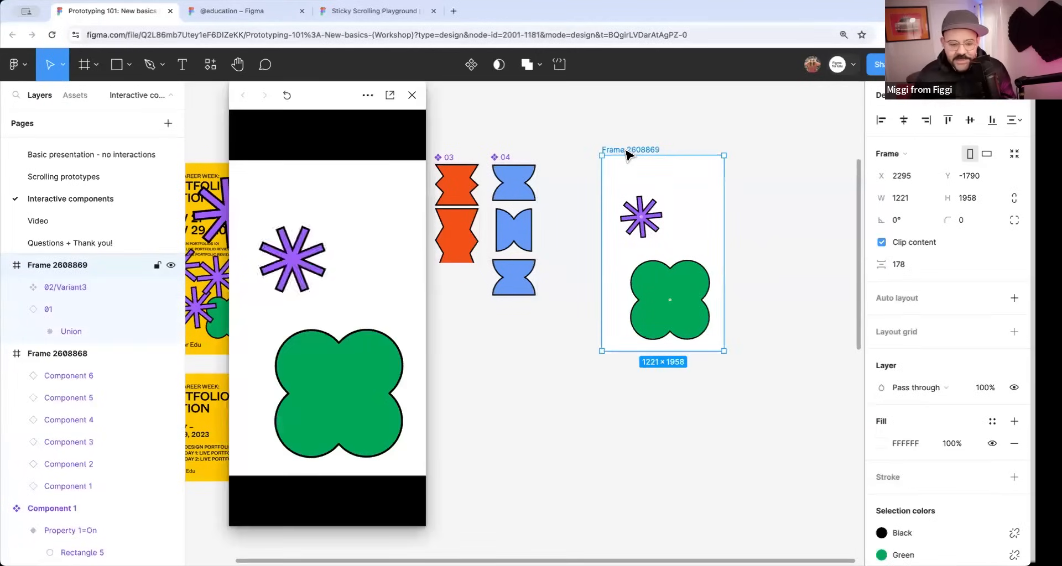
left_click(412, 95)
left_click(670, 300)
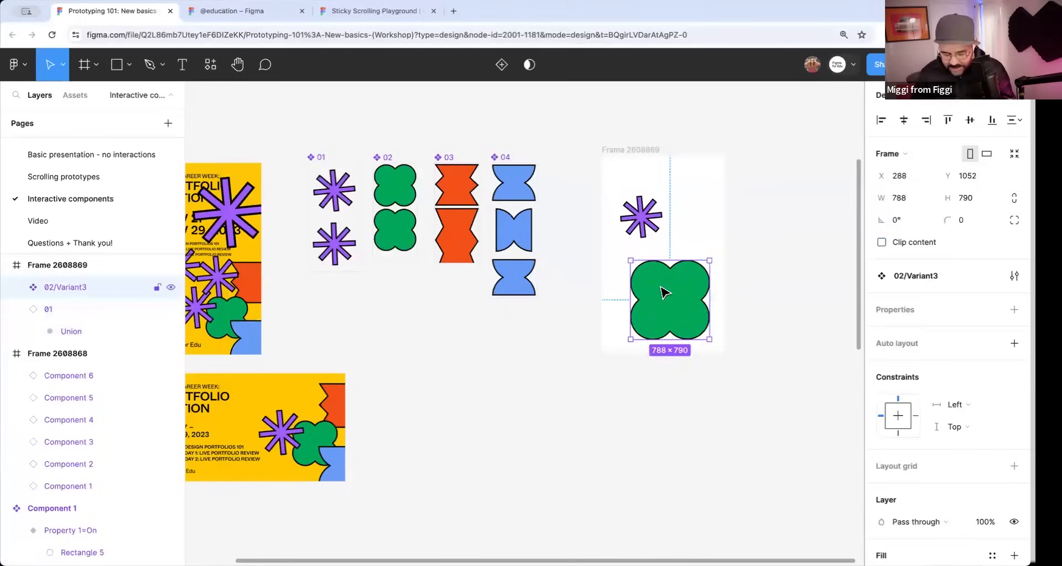
key("Delete")
Paste an instance of the green 02 Default variant into the new frame and place it just below the asterisk at about X 341, Y 772.
left_click(408, 196)
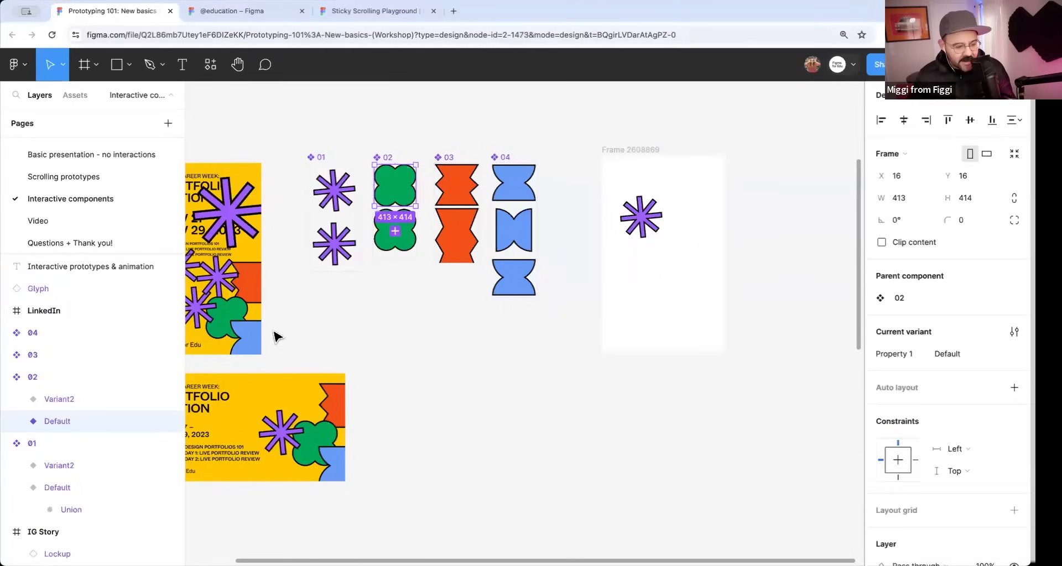
left_click(665, 257)
key("ctrl+v")
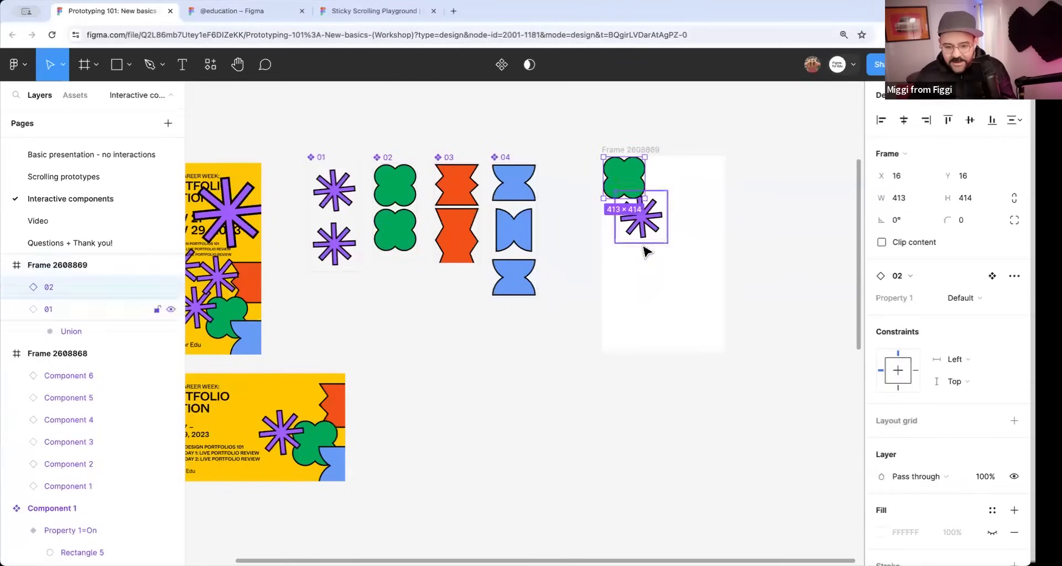
left_click_drag(631, 188, 663, 265)
Preview the new frame with the asterisk and green shape instances animating, and close the preview.
left_click(622, 174)
key("shift+space")
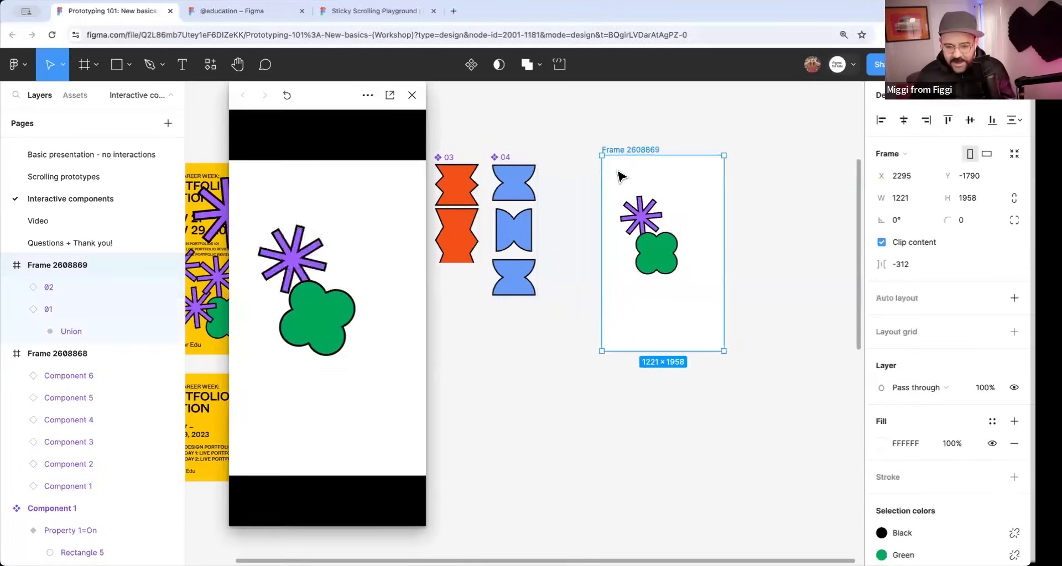
left_click(412, 95)
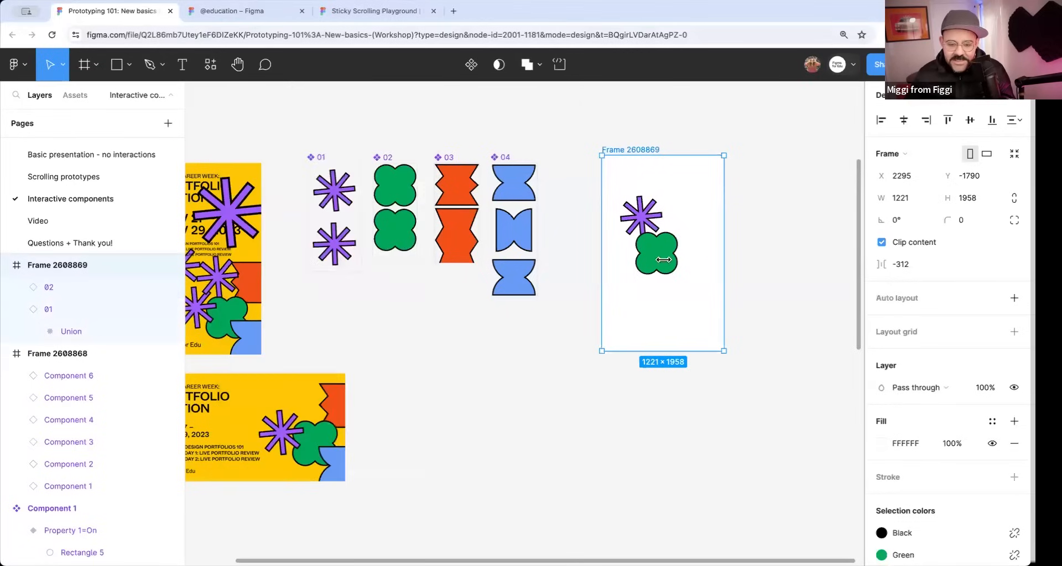
Scale the green 02 instance in the new frame by 2x.
left_click(672, 263)
key("k")
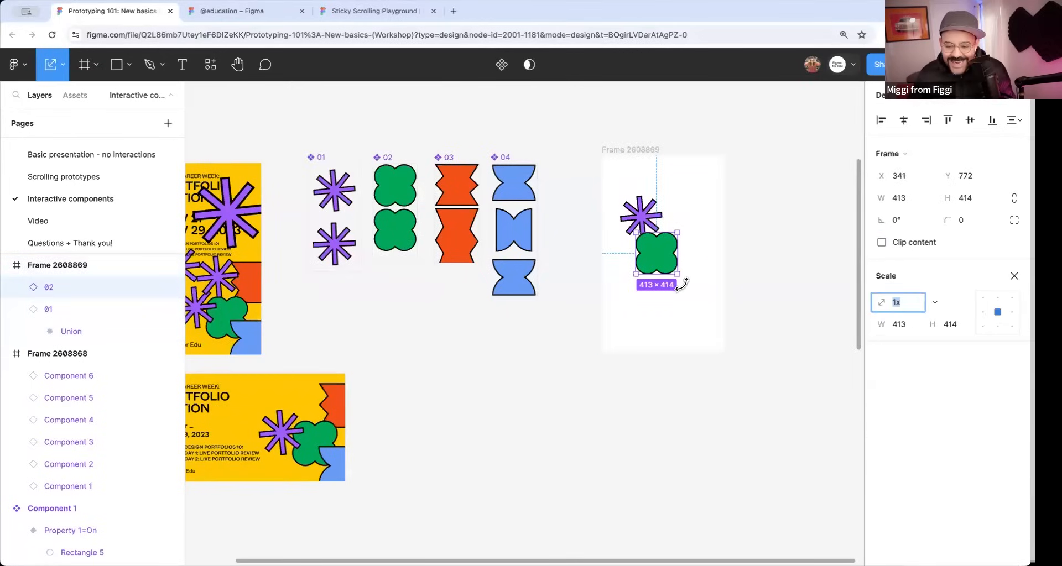
type("2")
key("Return")
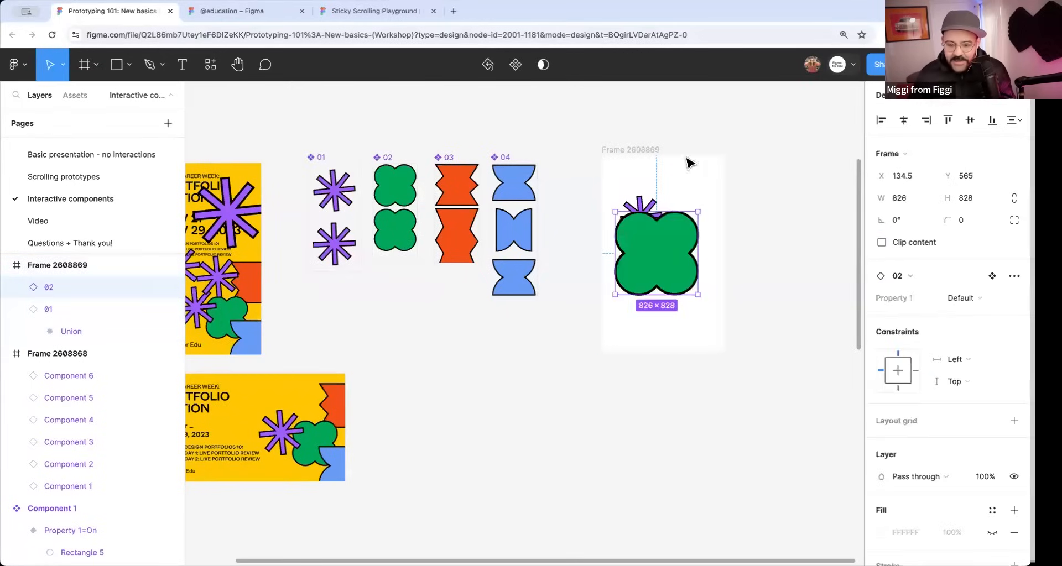
Preview the new frame with the asterisk and the enlarged green shape animating, and close the preview.
left_click(632, 149)
key("shift+space")
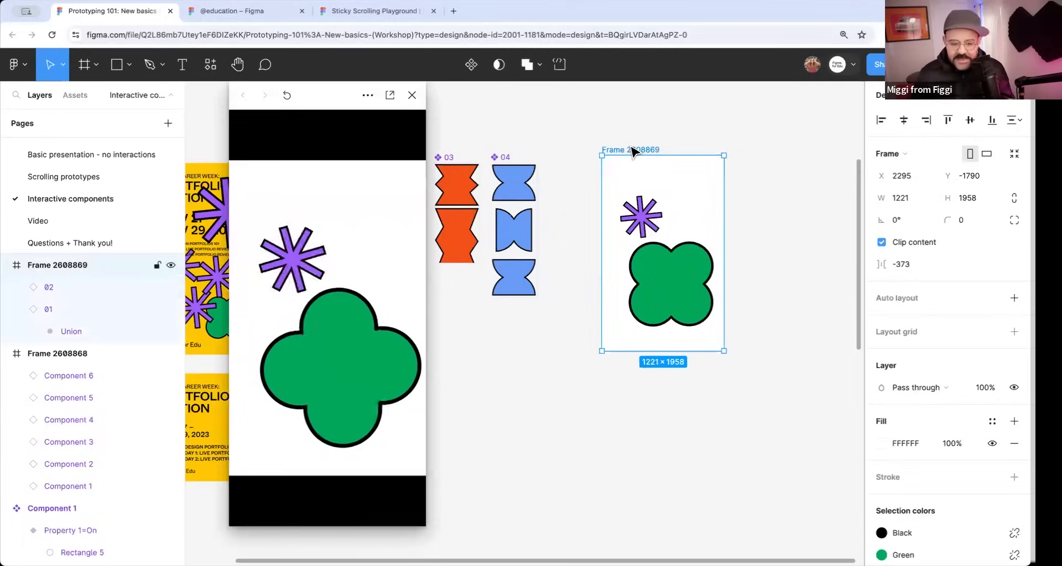
left_click(412, 95)
left_click(470, 337)
Examine the Example frame and the Globe component set with its step variants.
scroll(514, 362, "down", 5)
left_click_drag(514, 432, 504, 238)
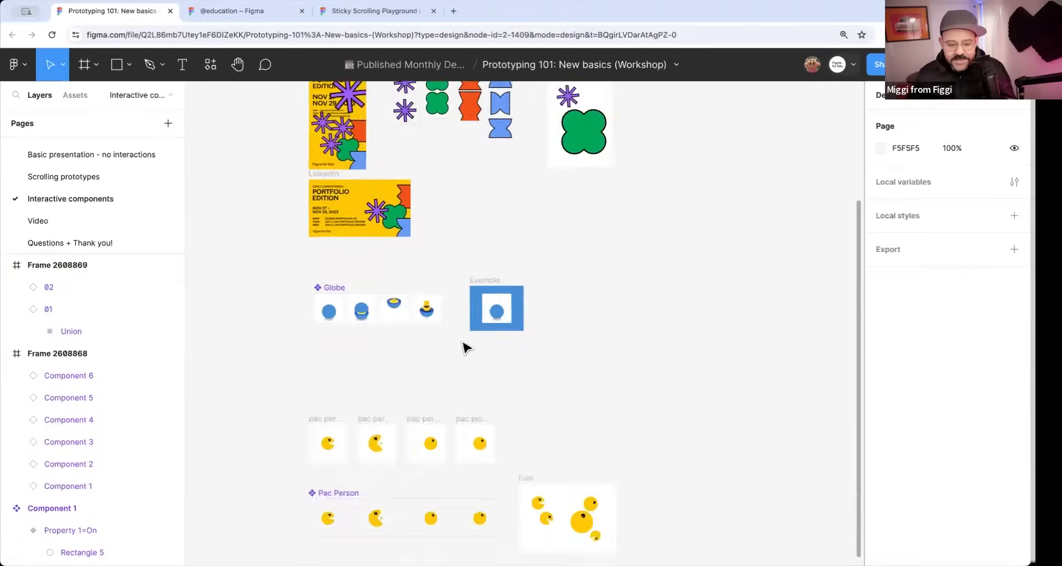
scroll(421, 343, "up", 5)
left_click_drag(421, 366, 402, 328)
left_click(625, 199)
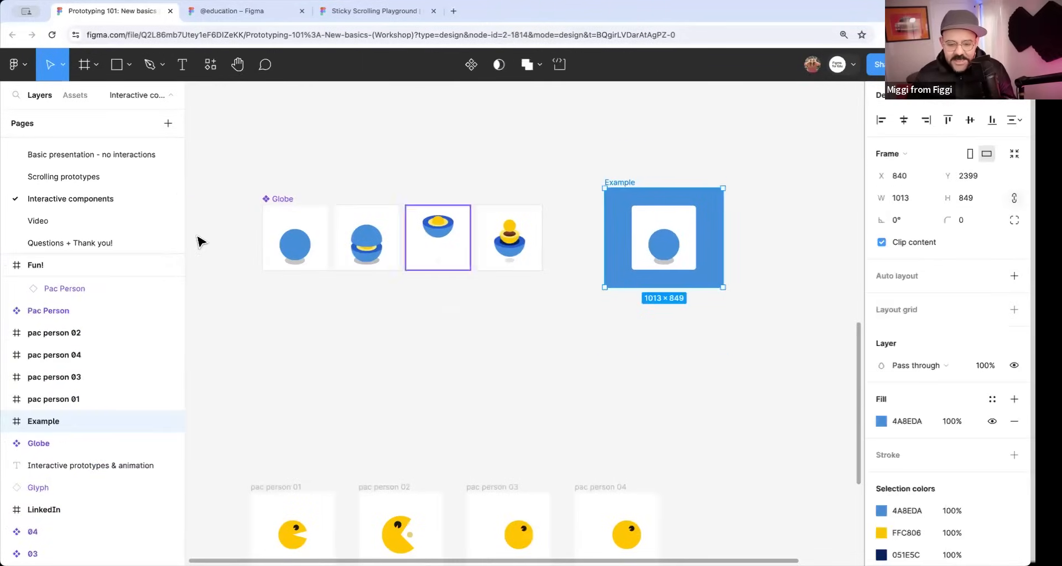
left_click(267, 204)
scroll(557, 235, "right", 3)
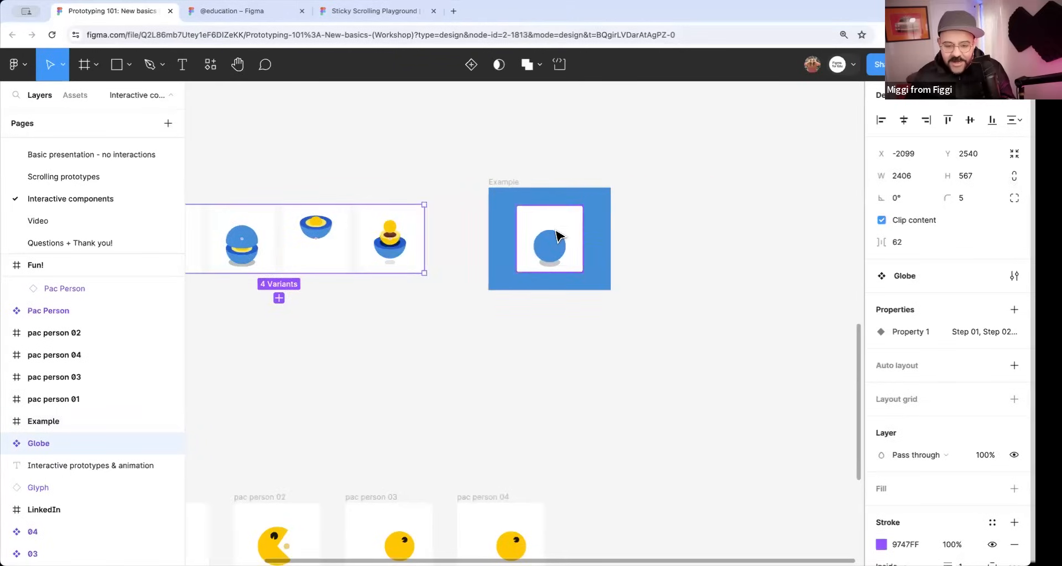
Switch the Globe instance in the Example frame through the variants Step 02 and Step 03 to Step 04.
left_click(556, 237)
scroll(547, 240, "up", 5)
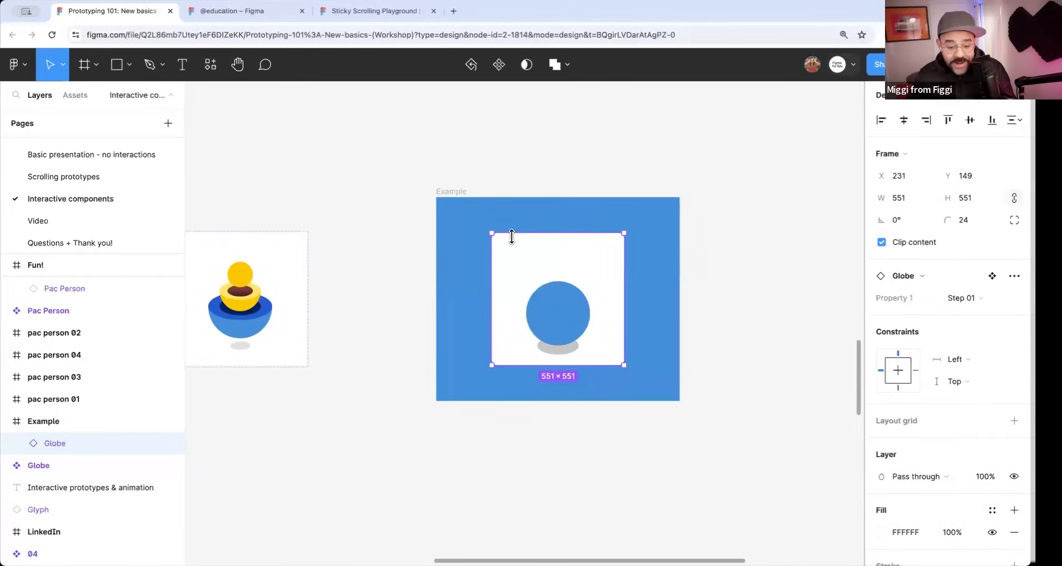
left_click(966, 299)
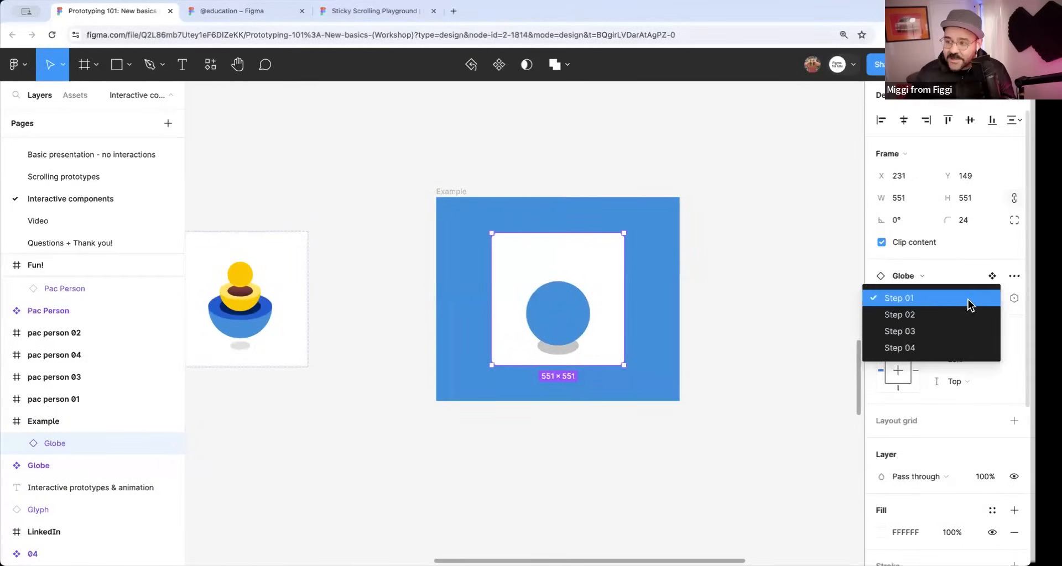
left_click(939, 317)
left_click(963, 298)
left_click(958, 314)
left_click(949, 302)
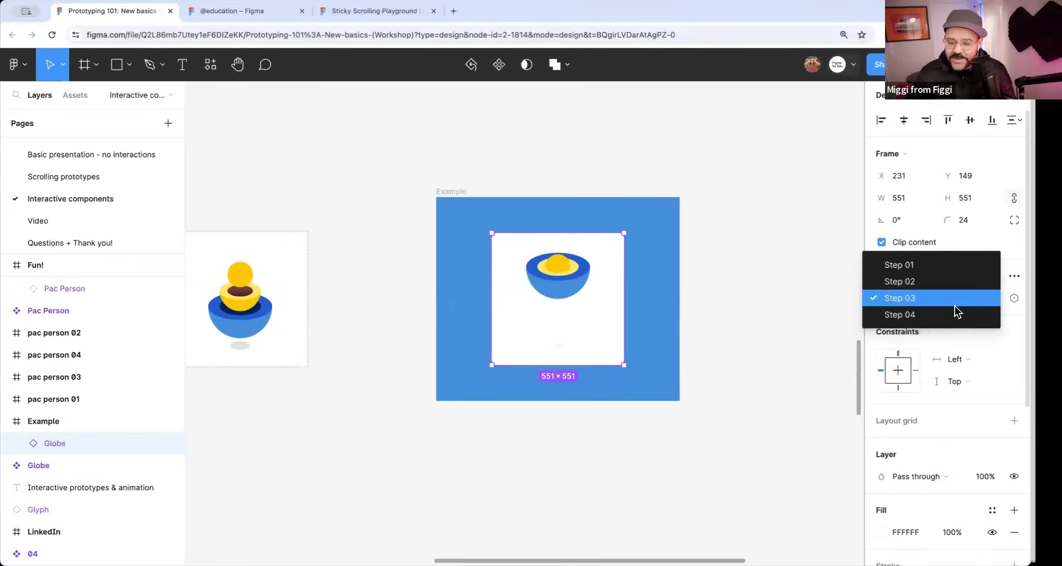
left_click(954, 310)
left_click(721, 318)
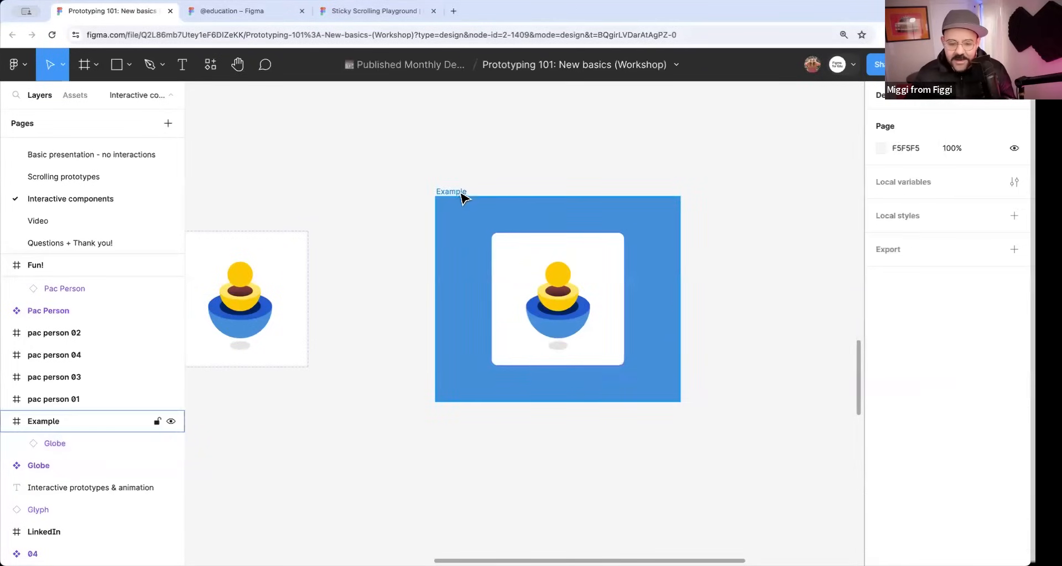
Preview the Example frame, play and restart the globe's opening animation, and close the preview.
left_click(457, 192)
key("shift+space")
left_click(335, 318)
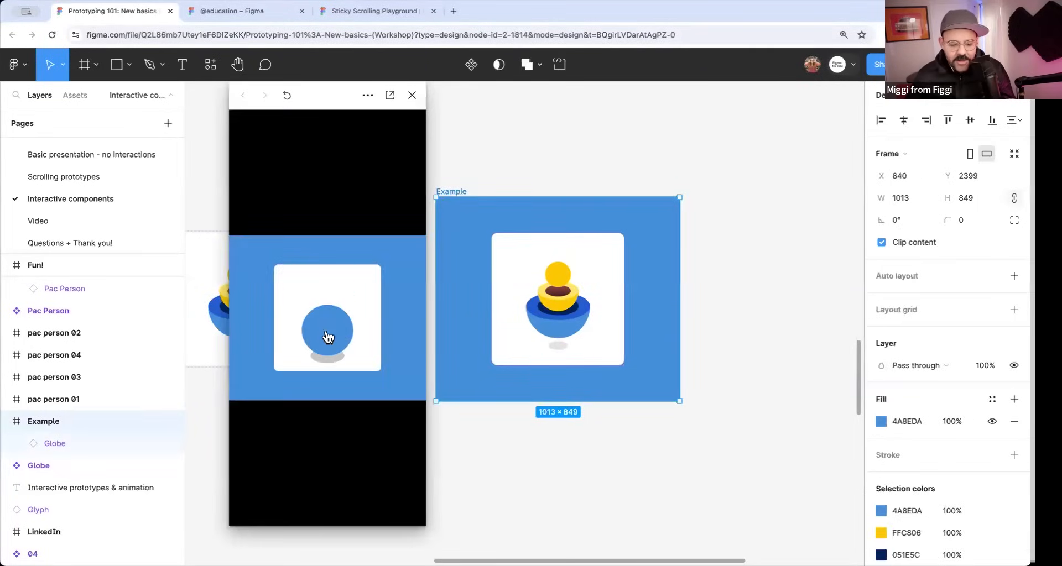
left_click(329, 339)
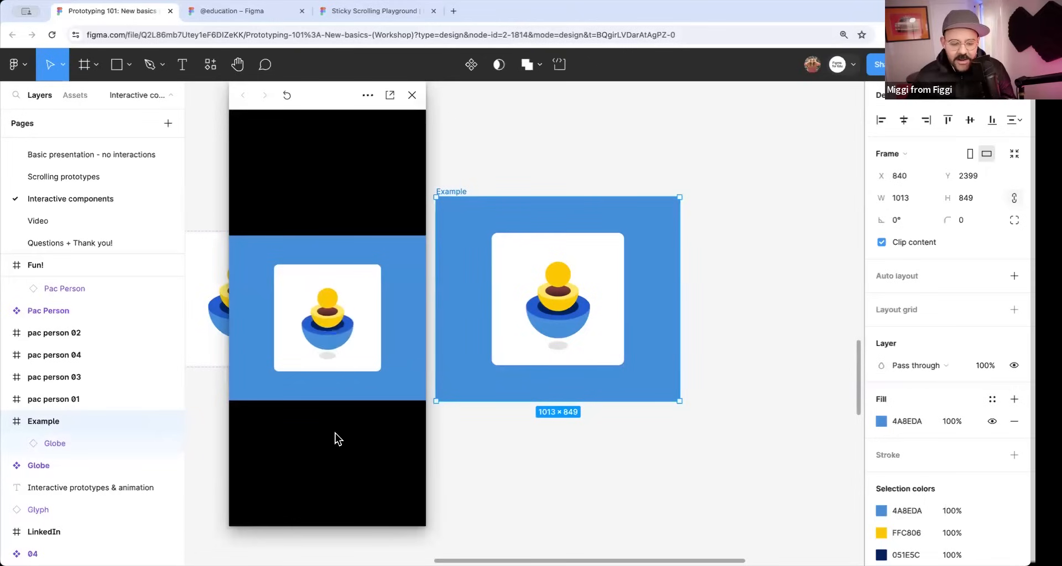
left_click(327, 331)
left_click_drag(288, 91, 286, 92)
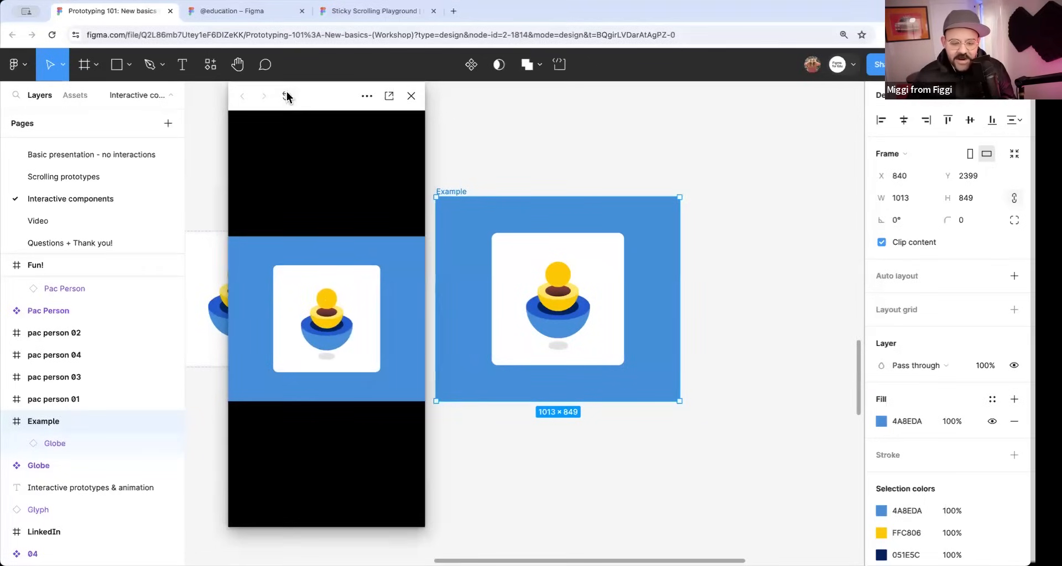
left_click(411, 96)
Set the Globe instance in the Example frame to the Step 01 variant.
left_click(588, 293)
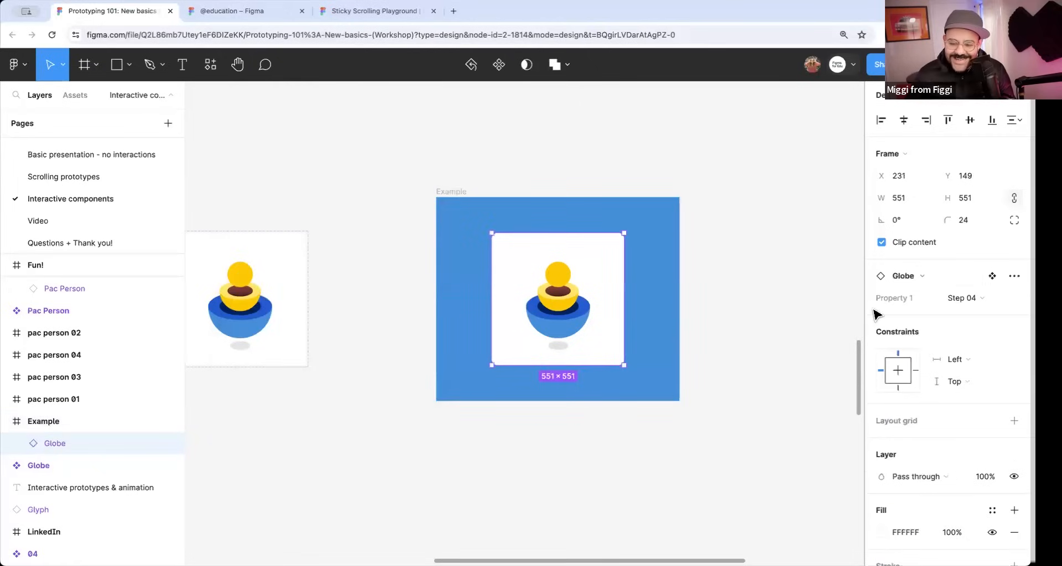
left_click(963, 302)
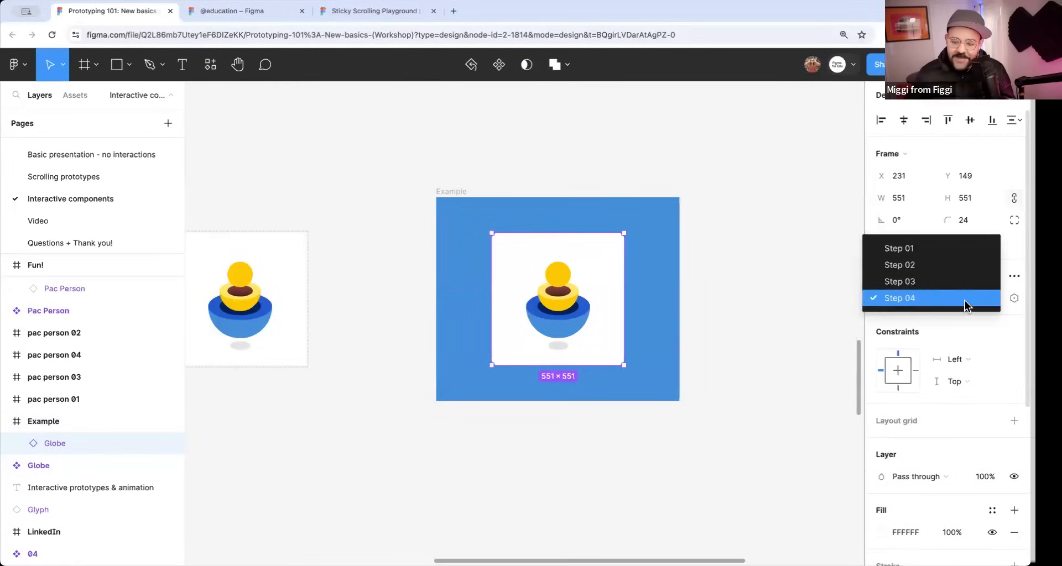
left_click(938, 250)
left_click(708, 289)
Select the pac person 01 frame and show its prototype interactions and connections.
scroll(708, 289, "down", 5)
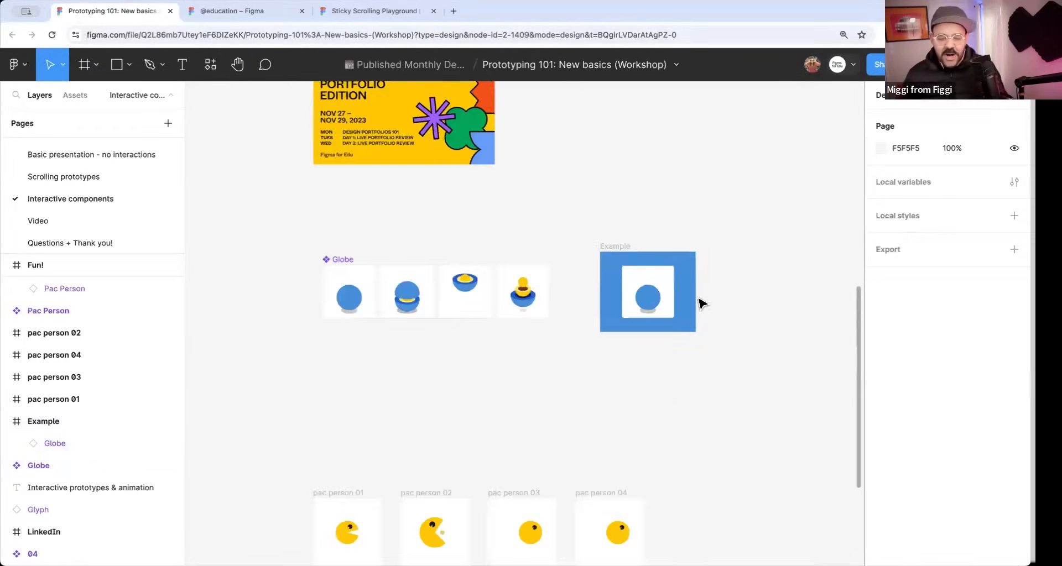
scroll(692, 385, "down", 2)
left_click_drag(673, 463, 632, 334)
scroll(321, 325, "up", 5)
left_click(290, 208)
left_click(291, 203)
left_click(933, 96)
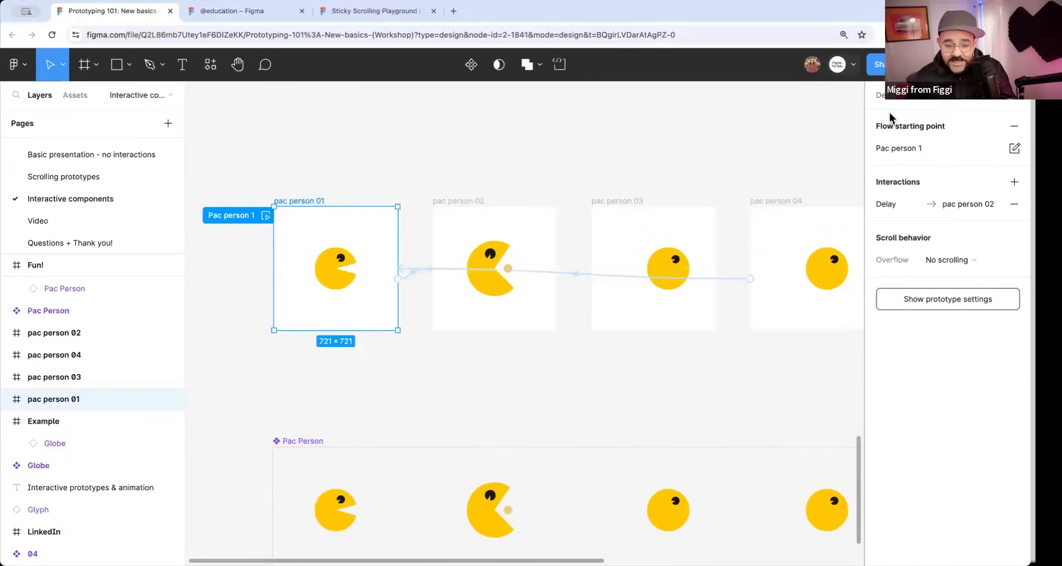
Play the Pac person 1 flow from its starting frame and close the preview.
left_click(266, 216)
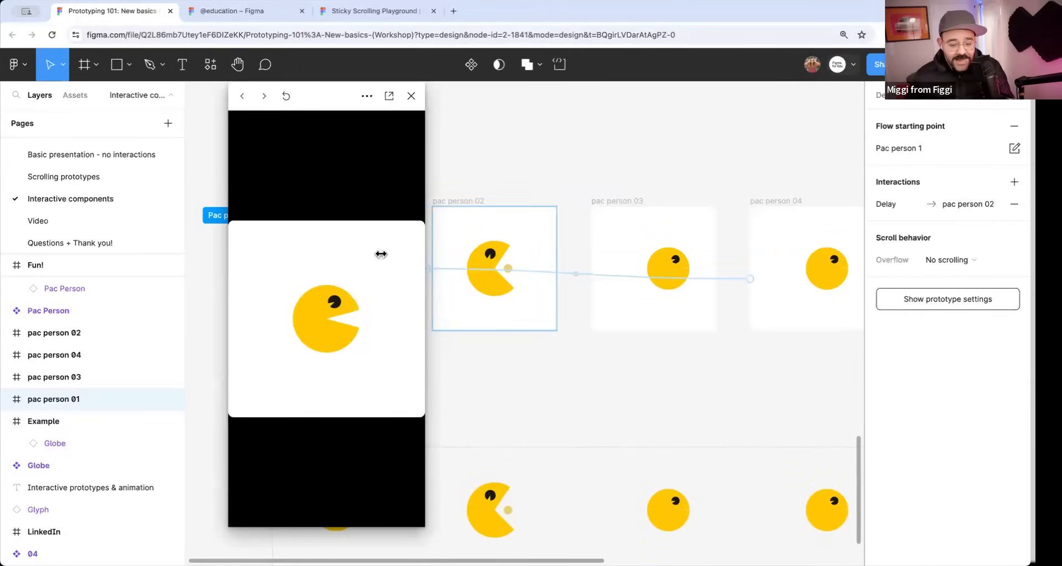
left_click(411, 96)
left_click(565, 370)
Examine the Pac Person component set's variant connections and select its first variant.
scroll(565, 370, "down", 3)
left_click_drag(550, 332, 458, 205)
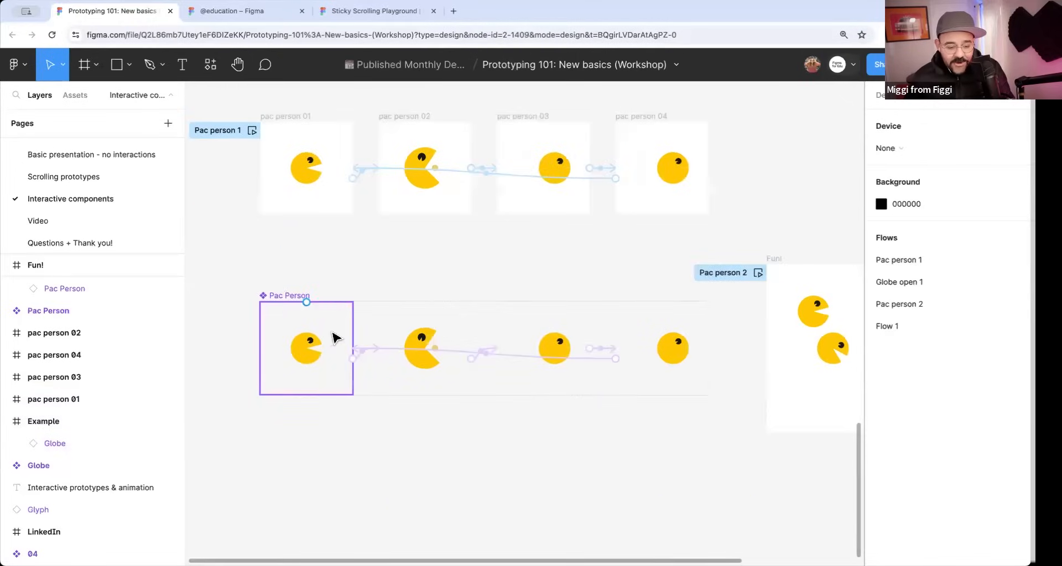
scroll(512, 315, "right", 5)
scroll(331, 327, "left", 6)
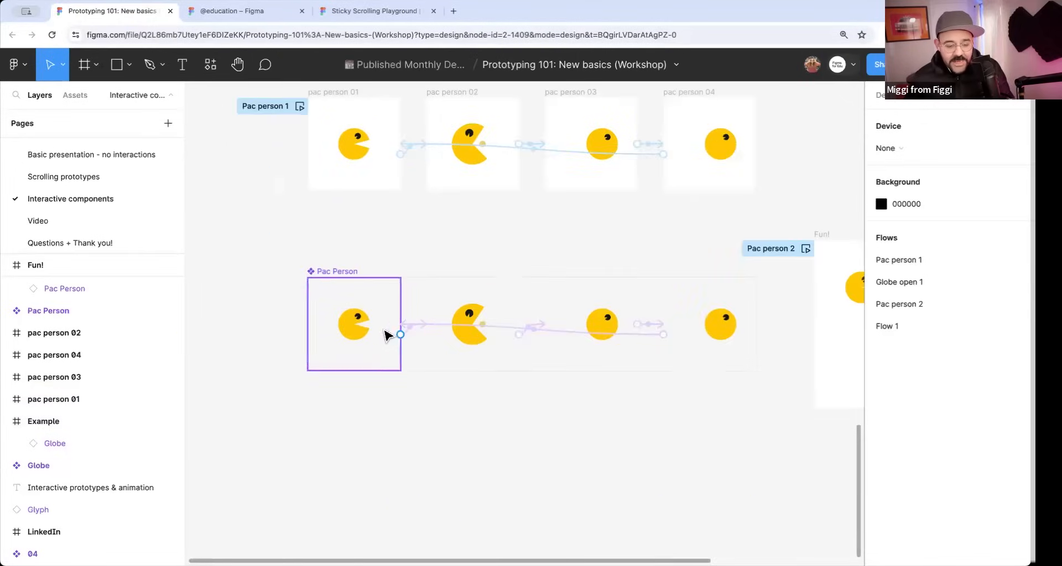
left_click(386, 334)
scroll(609, 299, "right", 5)
Add another Pac Person instance rotated about 35° near the Fun! frame's lower edge, scaled by 1.6x.
left_click(585, 222)
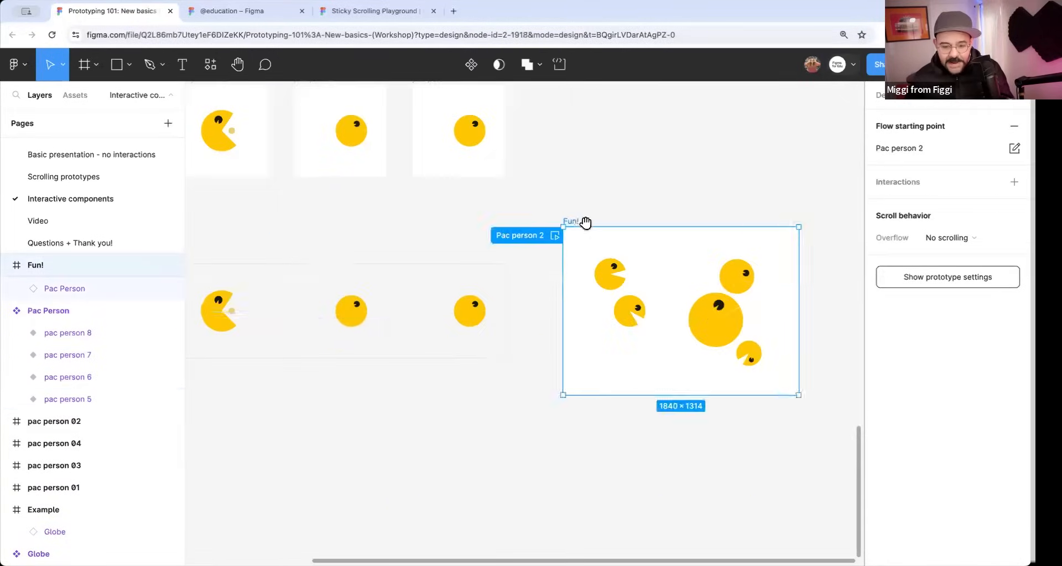
left_click_drag(586, 223, 412, 219)
left_click(476, 279)
scroll(476, 280, "up", 1)
left_click_drag(480, 332, 483, 398)
key("k")
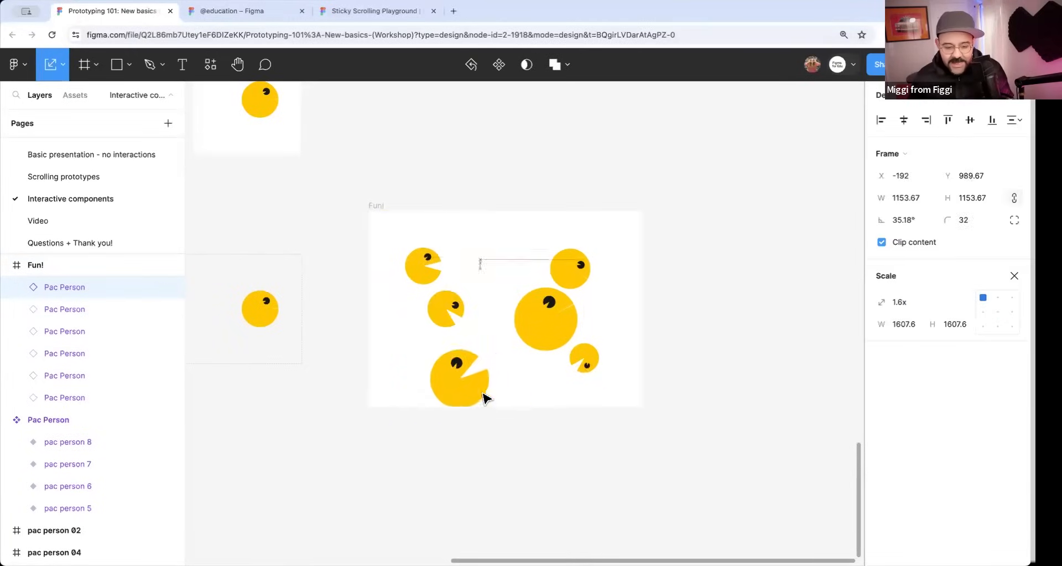
left_click(1013, 276)
Switch the new Pac Person instance in the Fun! frame to a closed-mouth variant.
left_click(967, 299)
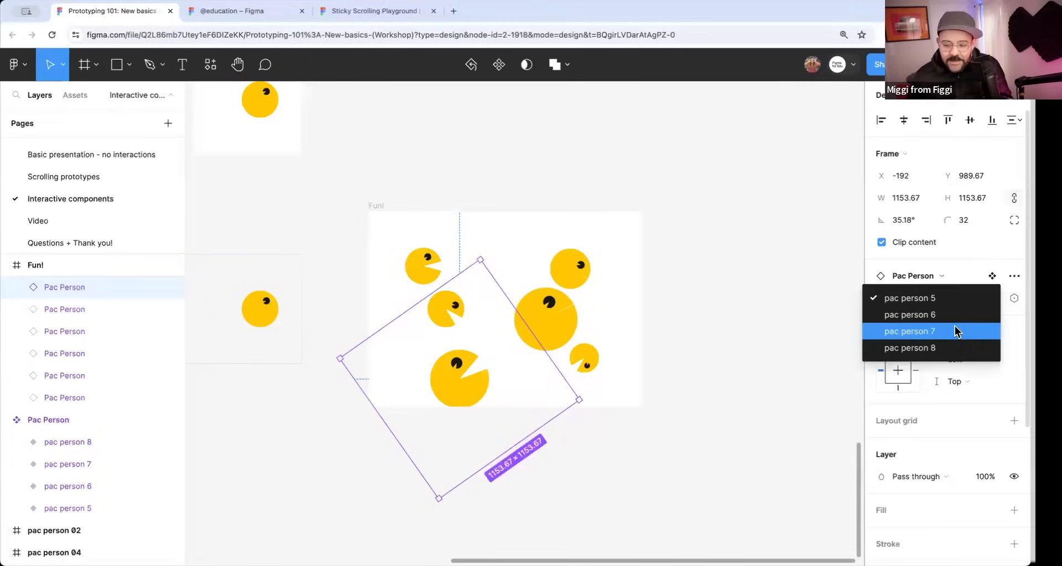
left_click(958, 318)
left_click(727, 305)
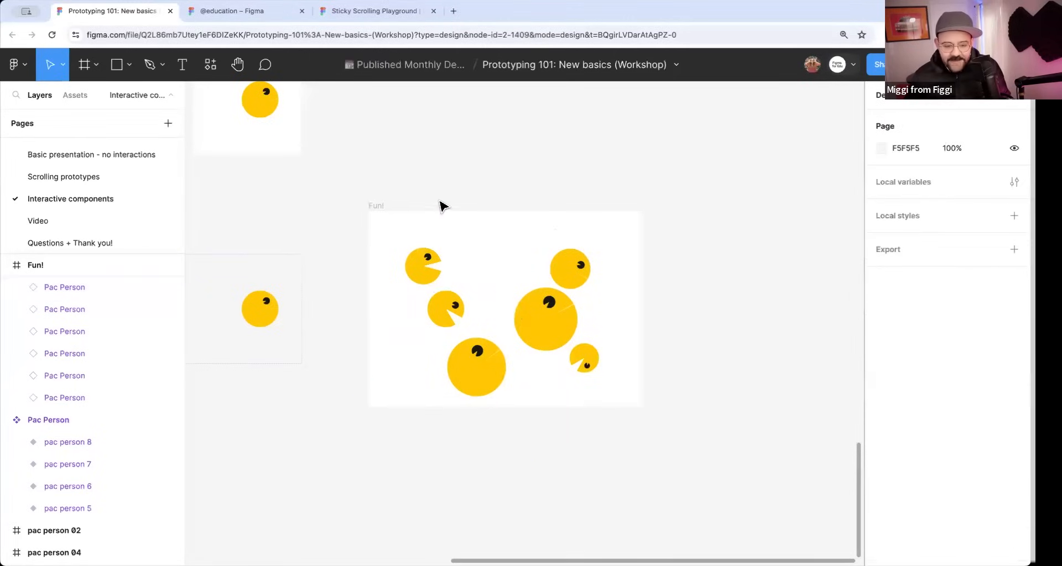
Preview the Fun! frame in an enlarged preview window with all Pac Person instances animating, and close it.
left_click(400, 207)
key("shift+space")
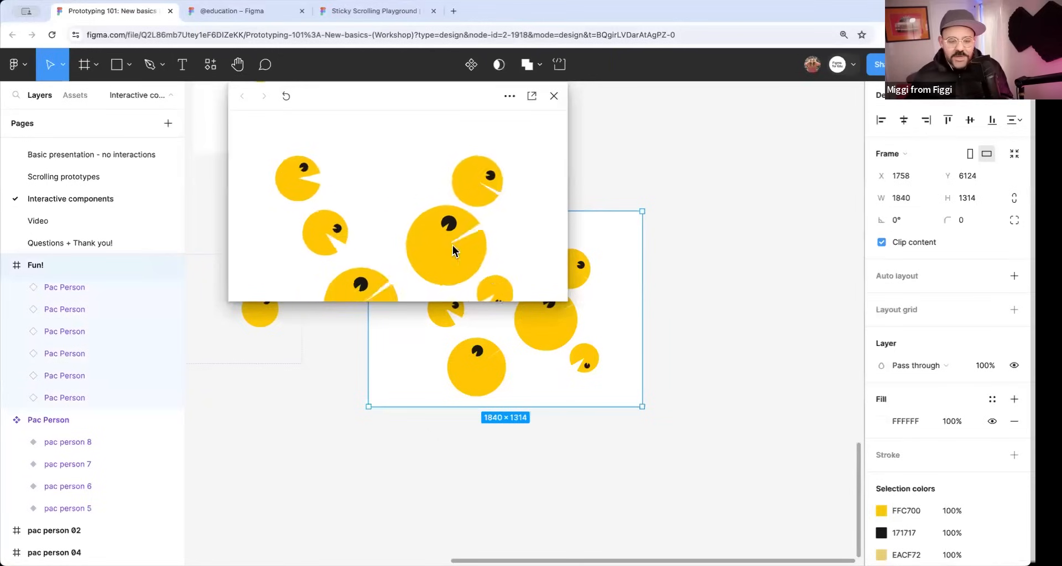
left_click_drag(564, 328, 576, 446)
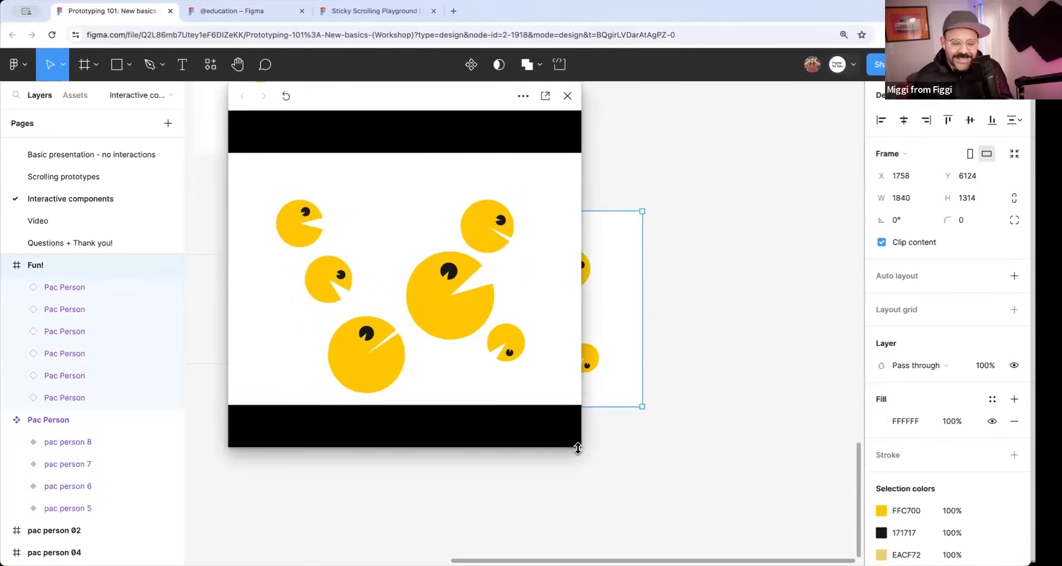
left_click(568, 97)
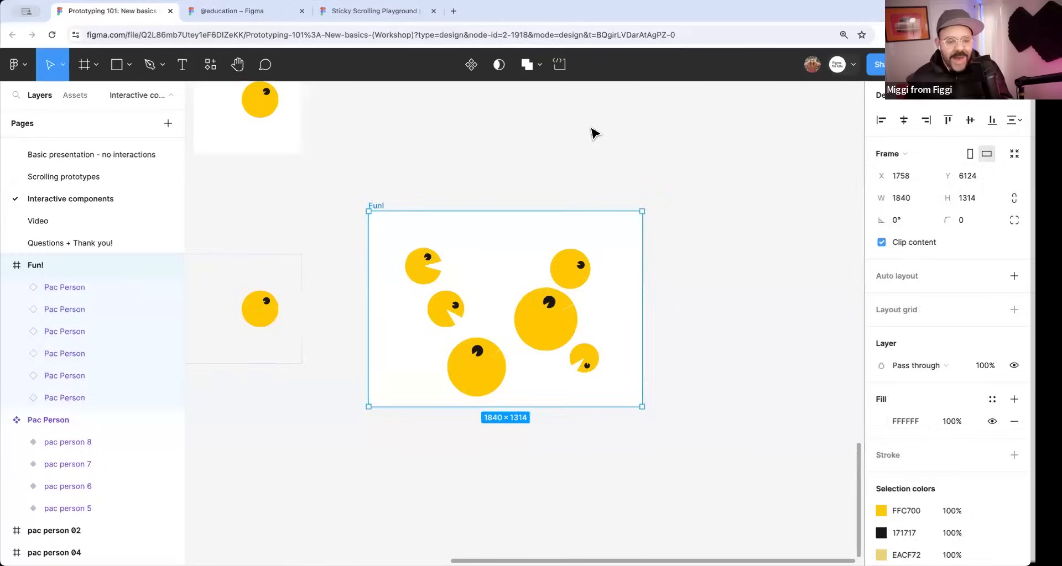
left_click(590, 148)
Open the Video page and bring its Video example section into view.
scroll(590, 148, "down", 2)
scroll(501, 163, "left", 4)
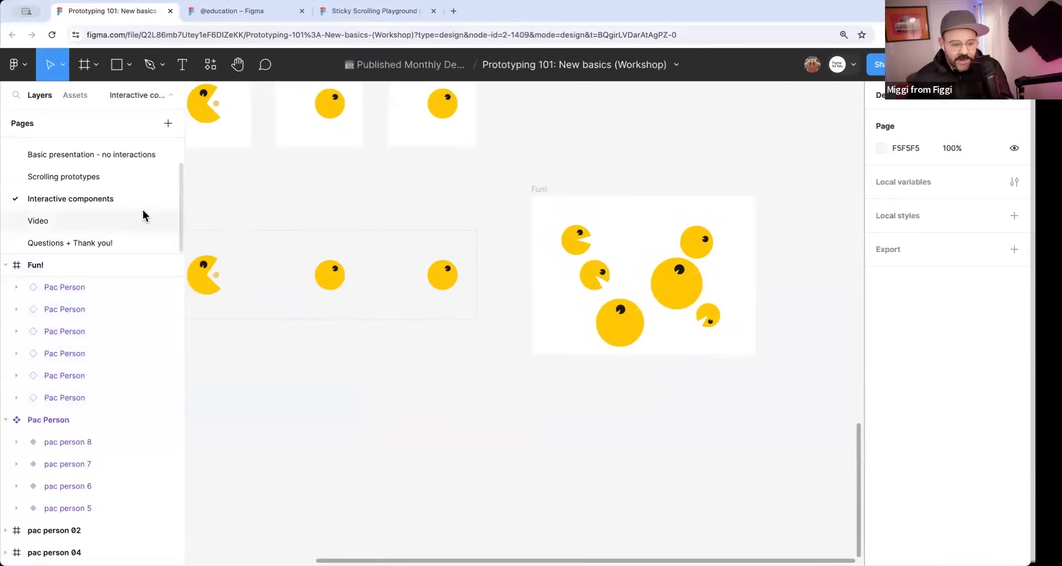
left_click(102, 221)
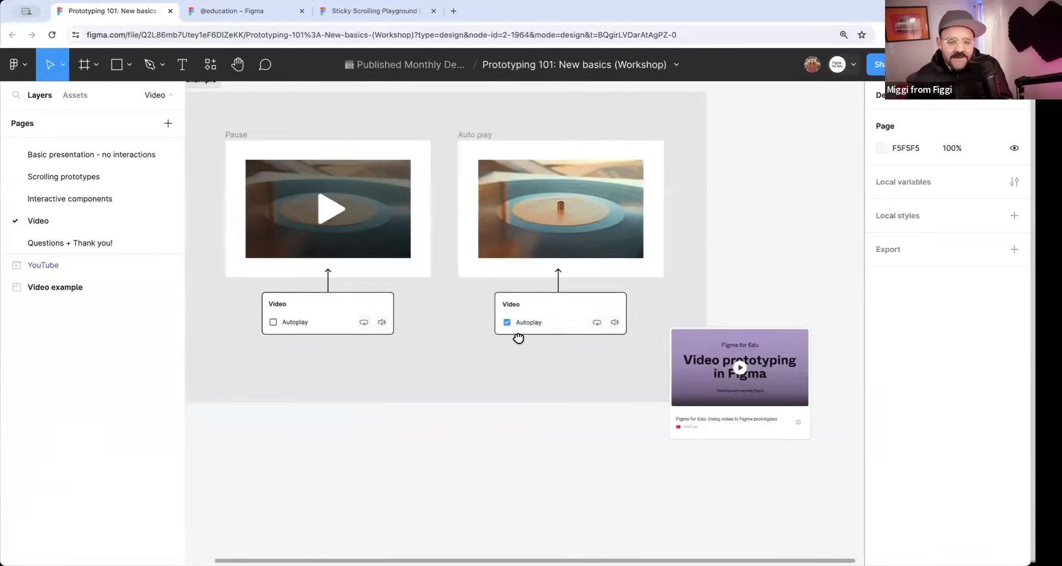
left_click_drag(518, 337, 586, 383)
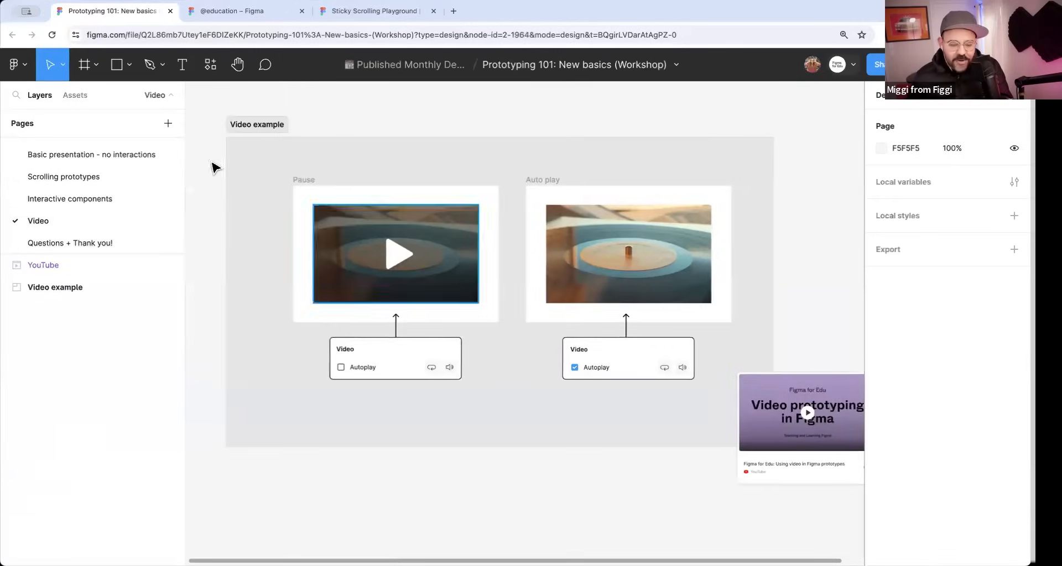
Preview the Video example section, toggle its record-player video between paused and playing, and close the preview.
left_click(253, 139)
key("shift+space")
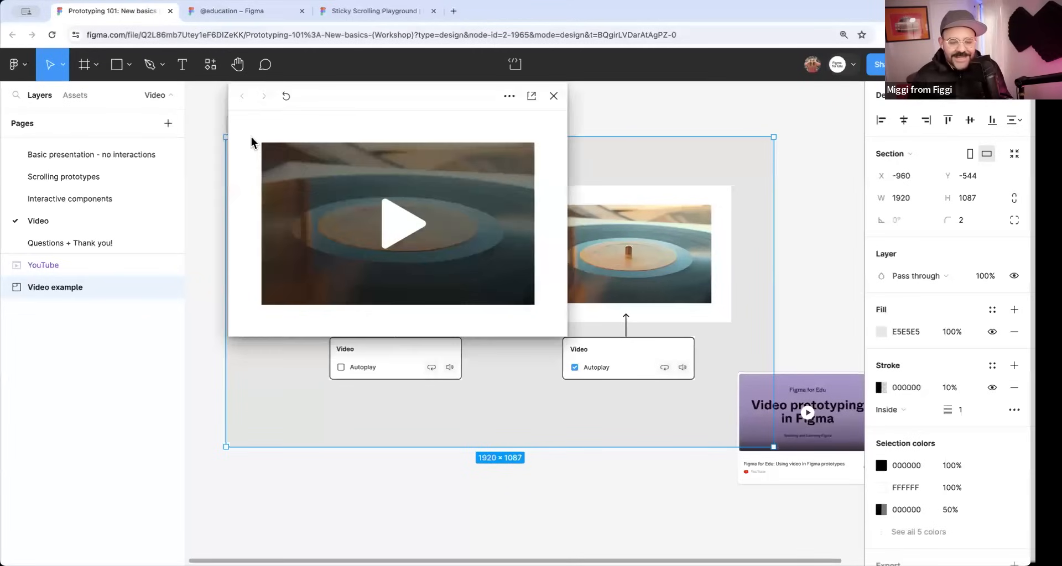
left_click(373, 217)
left_click(376, 234)
left_click(388, 257)
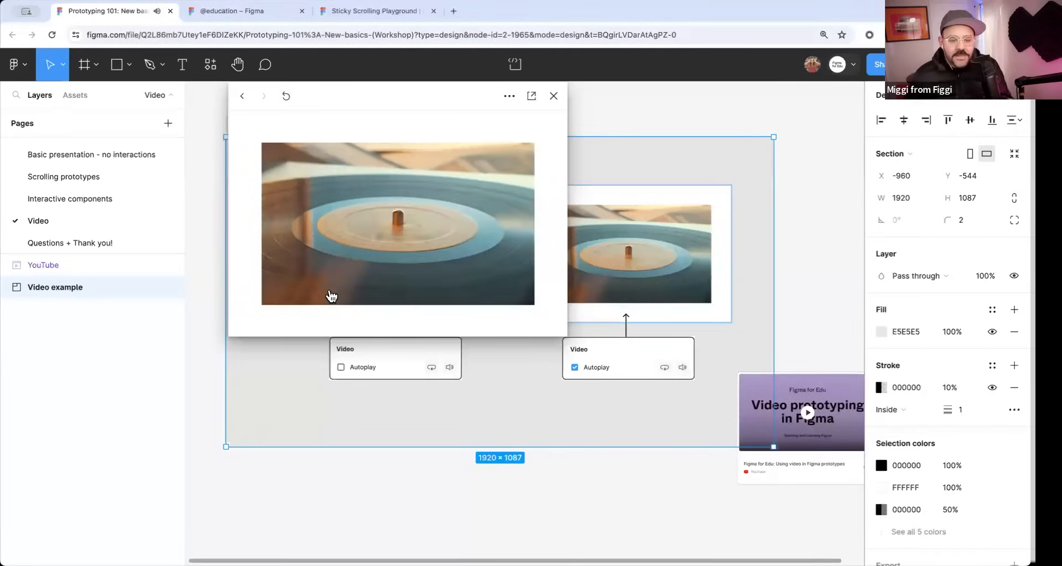
left_click(555, 95)
Examine the interaction and Autoplay settings of the Auto play frame's video, and view the YouTube card beside the section.
left_click(656, 244)
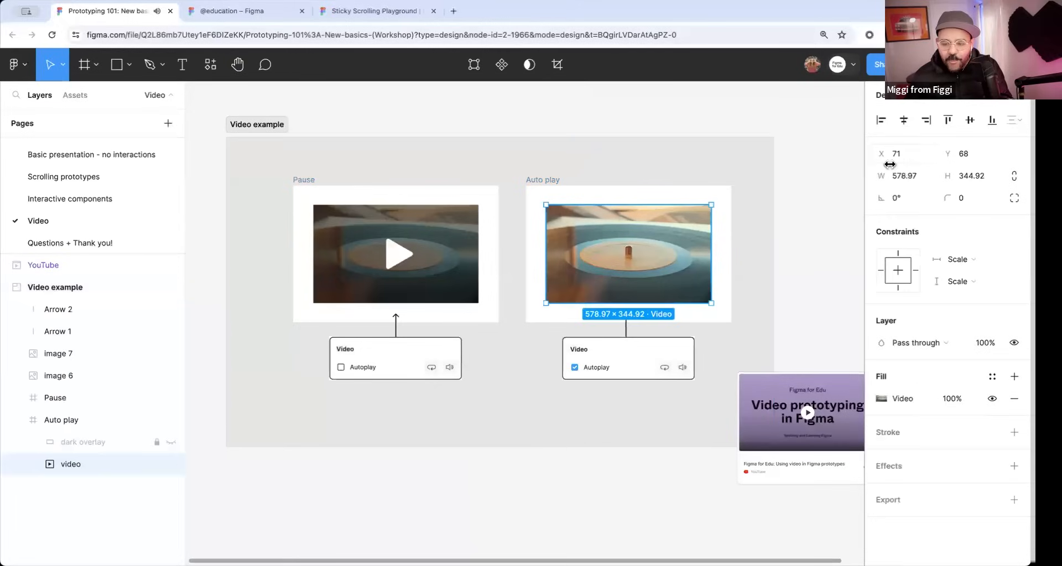
key("shift+e")
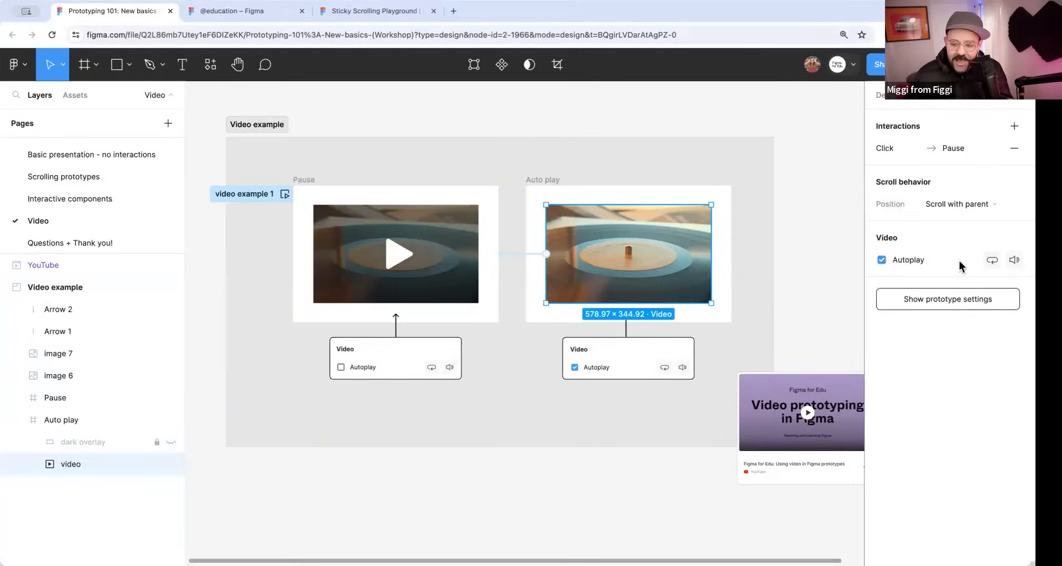
left_click(824, 282)
left_click_drag(805, 345, 514, 254)
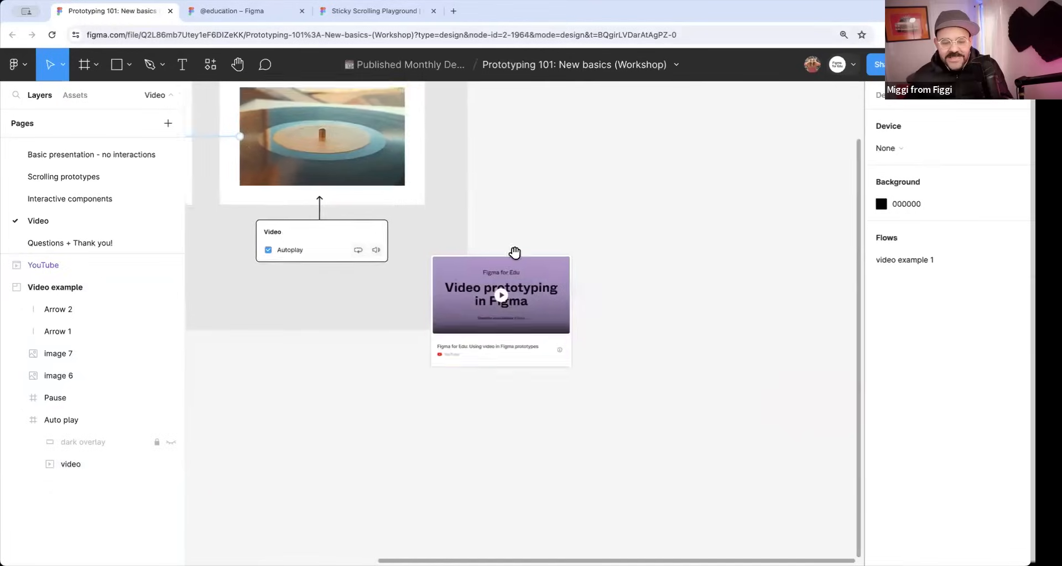
scroll(507, 309, "up", 5)
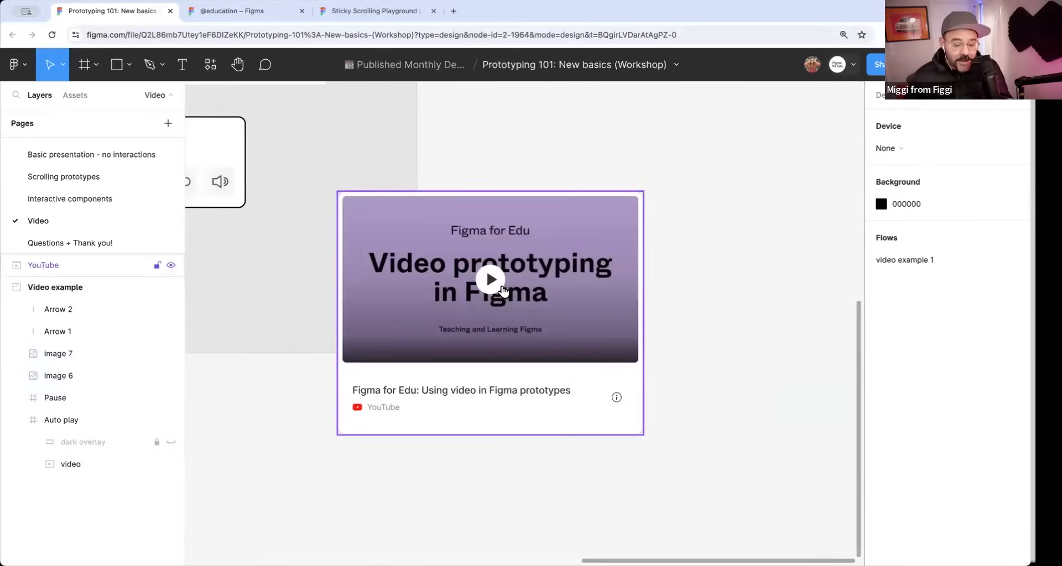
scroll(505, 291, "down", 5)
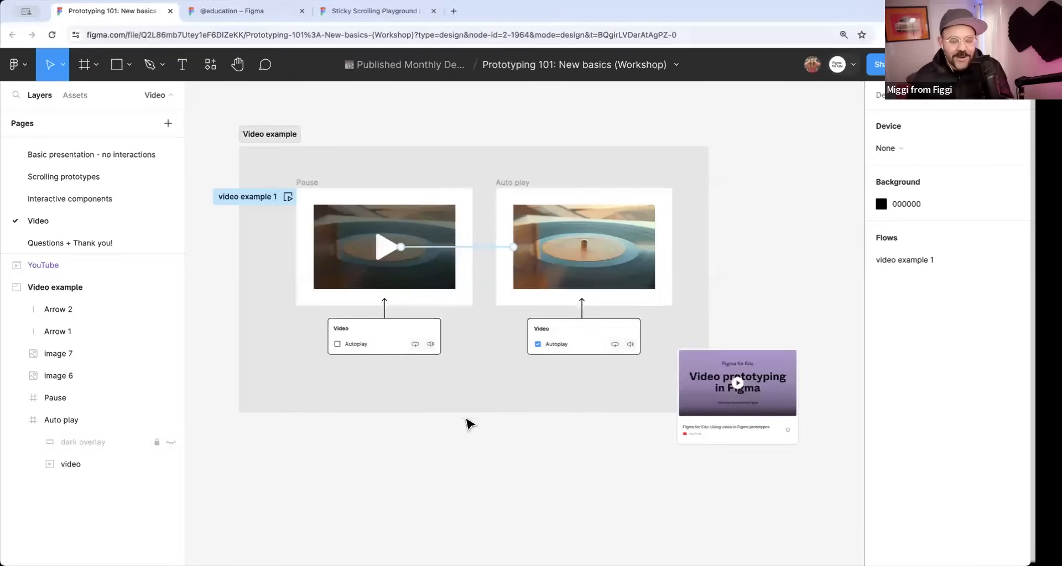
Move the YouTube card to the middle of the Video example section's lower edge, and open the Questions + Thank you! page.
left_click_drag(736, 434, 504, 485)
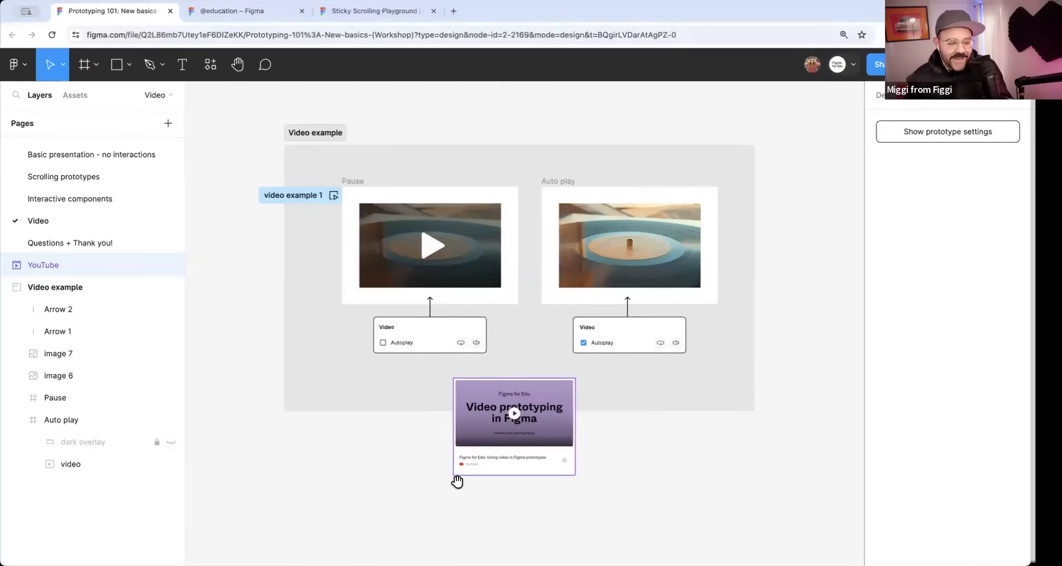
left_click(69, 242)
scroll(326, 257, "down", 5)
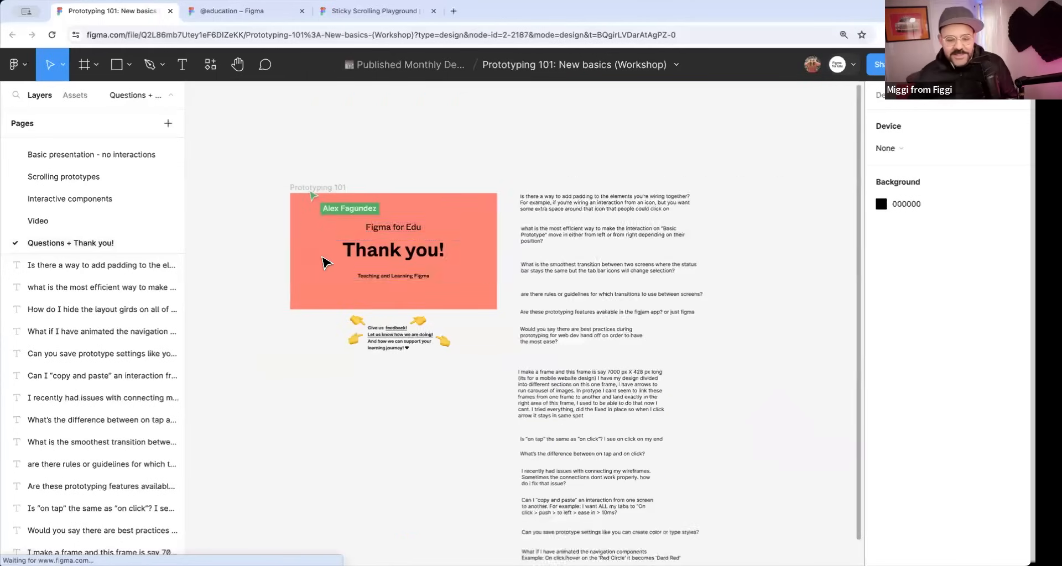
Look through the list of prototyping questions beside the Thank you! slide, down to the one comparing "on tap" and "on click".
left_click_drag(580, 339, 568, 249)
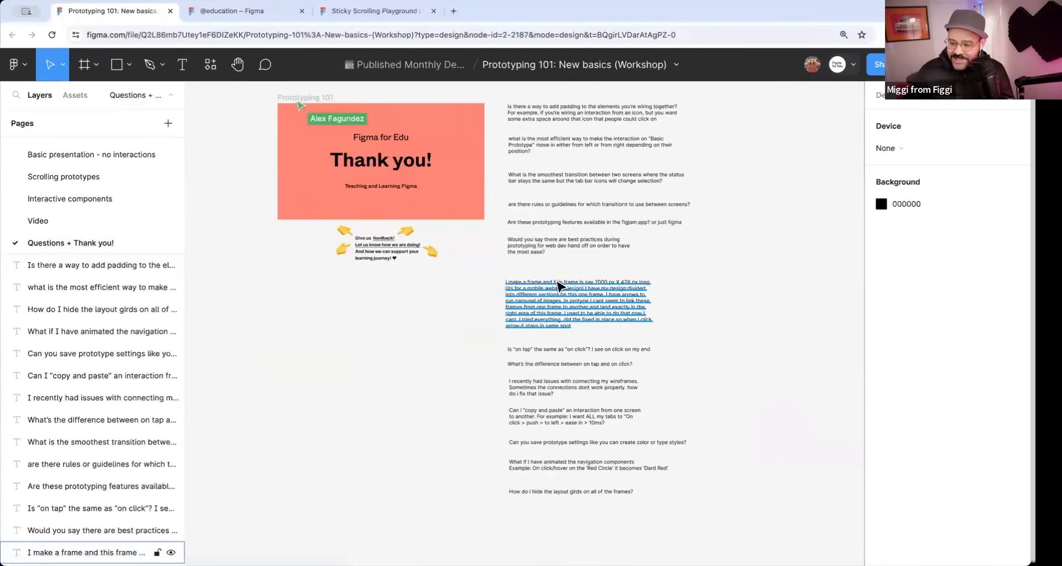
scroll(558, 266, "left", 2)
scroll(557, 265, "up", 1)
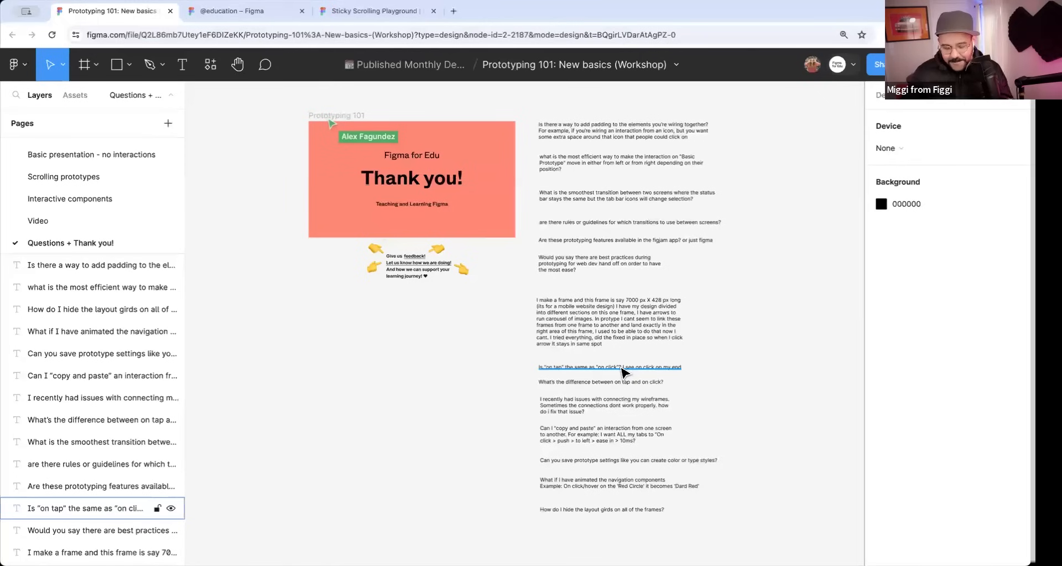
scroll(631, 374, "up", 5)
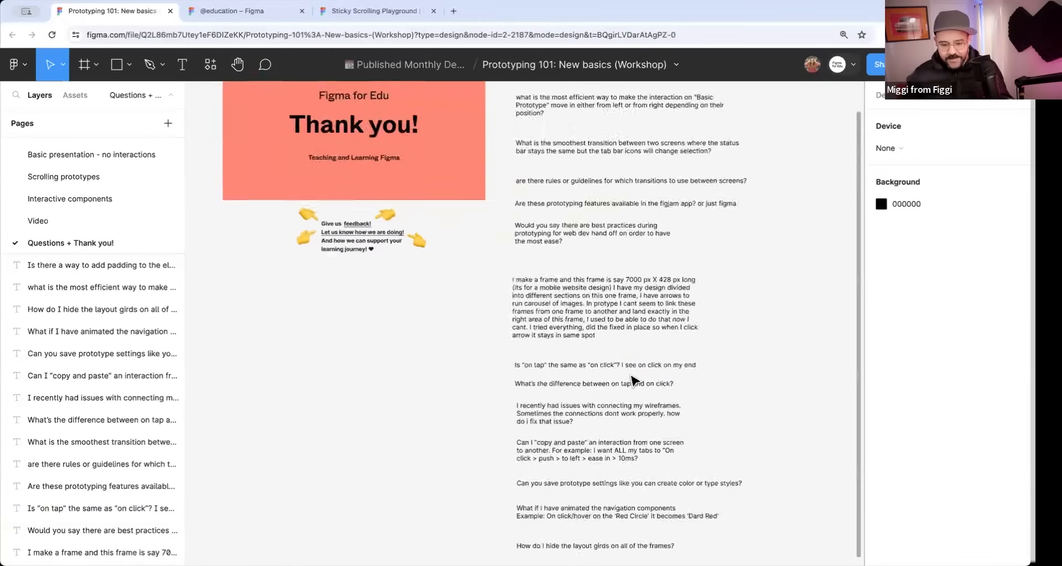
scroll(633, 375, "up", 1)
scroll(633, 375, "down", 1)
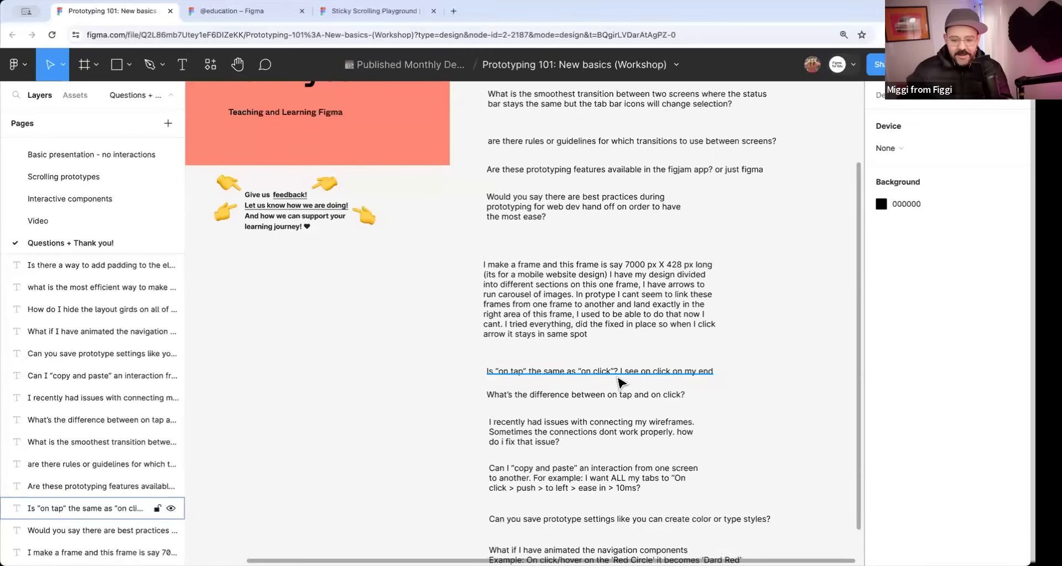
scroll(622, 382, "down", 1)
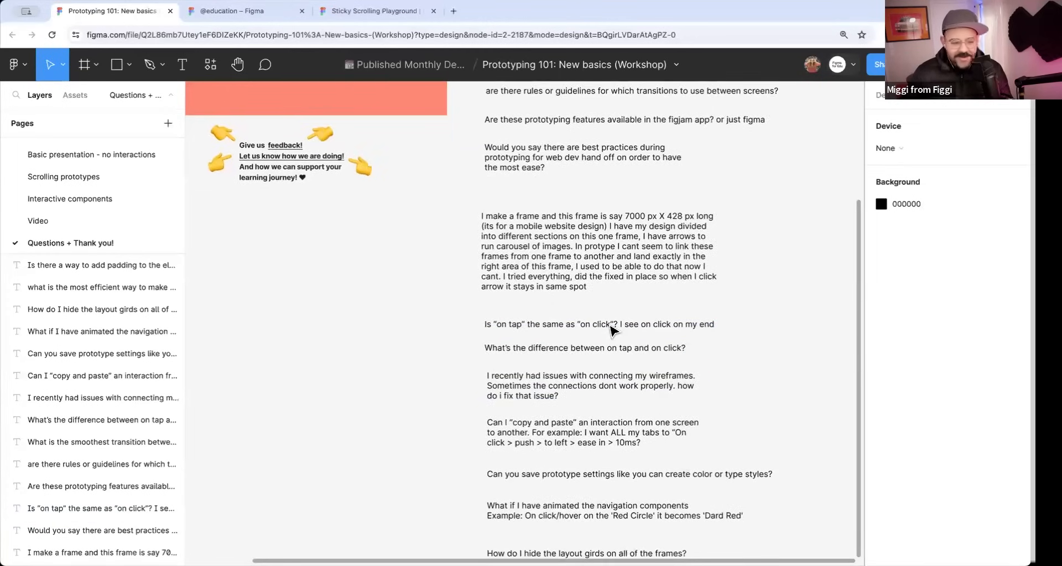
Make the question "Is "on tap" the same as "on click"? I see on click on my end" bold.
left_click(609, 327)
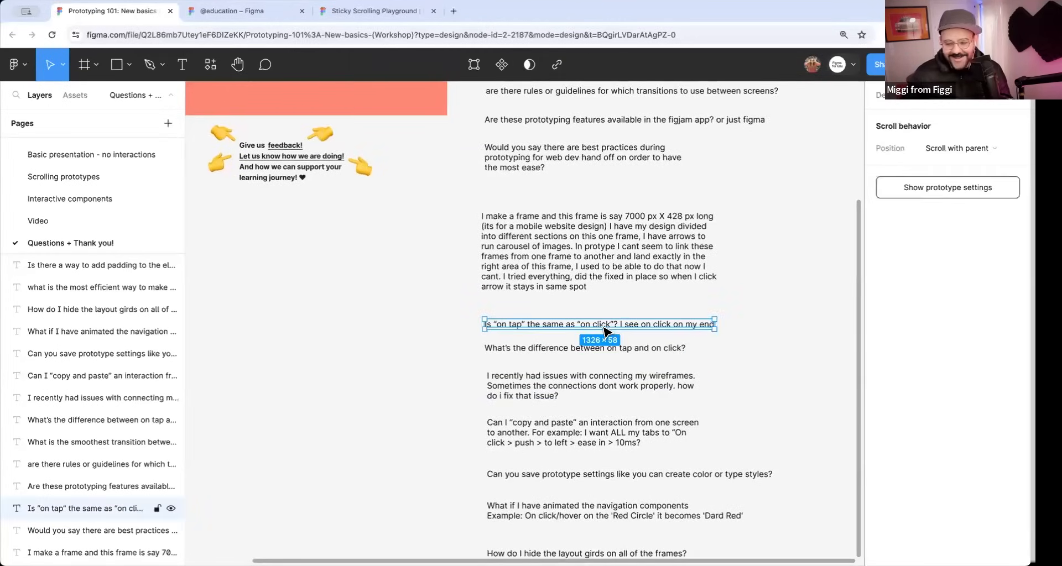
scroll(604, 330, "down", 4)
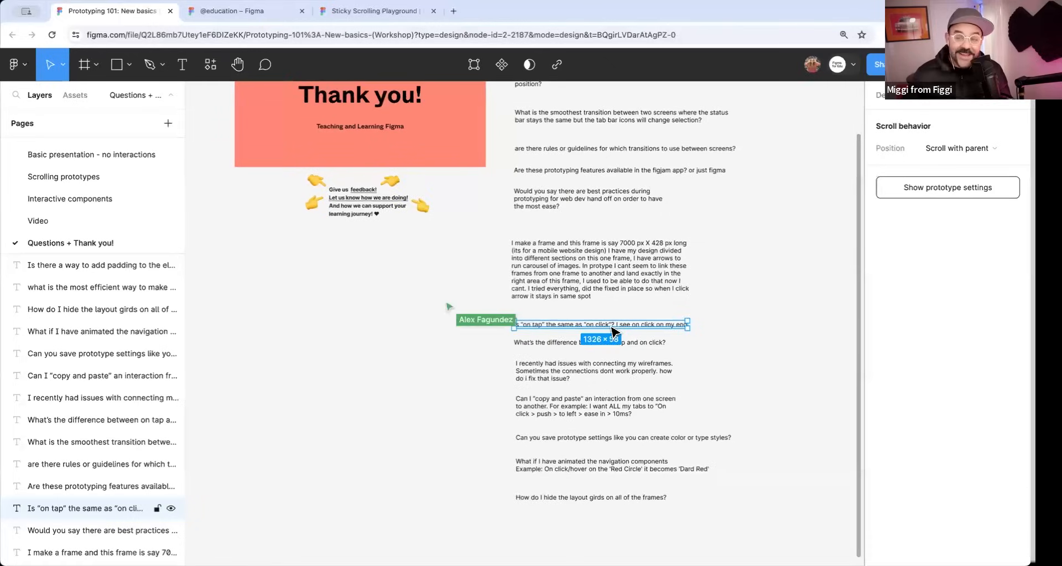
scroll(626, 330, "up", 5)
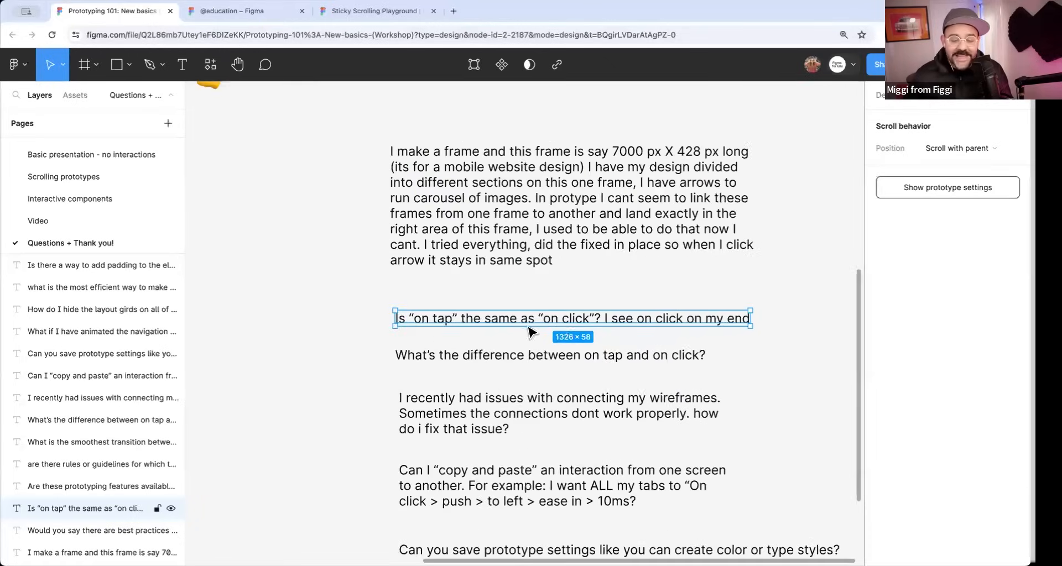
scroll(571, 332, "down", 5)
scroll(547, 321, "down", 1)
left_click_drag(547, 321, 576, 360)
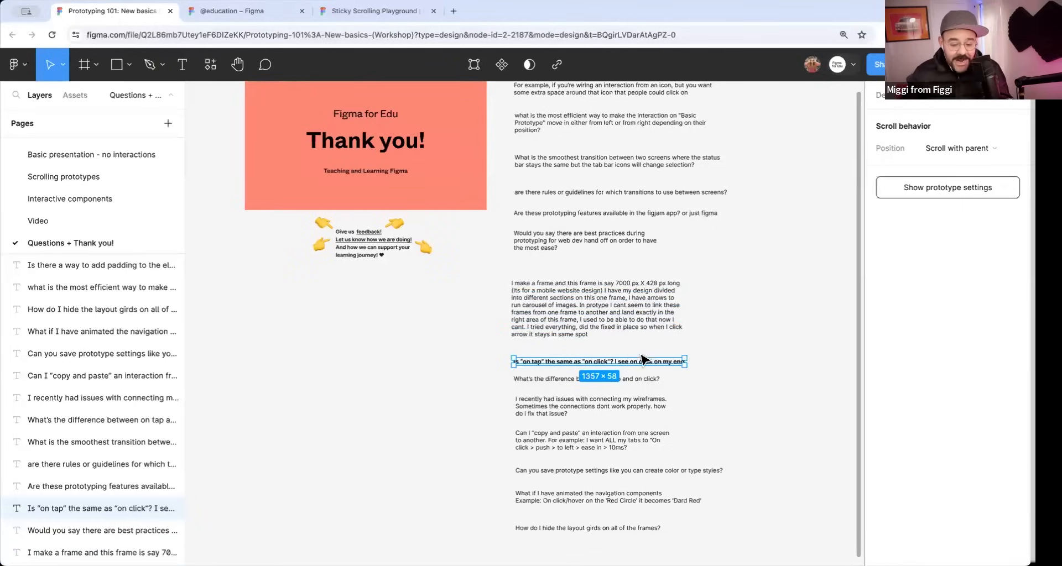
Draw a freehand Pencil line rising across the question about the difference between on tap and on click, and return to the Move tool.
scroll(606, 393, "up", 5)
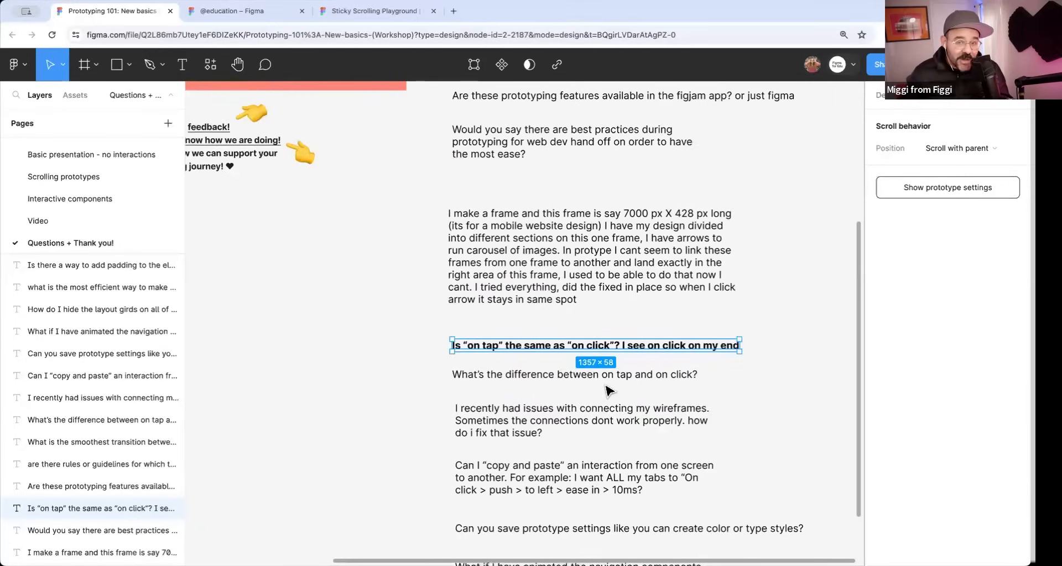
scroll(541, 391, "down", 4)
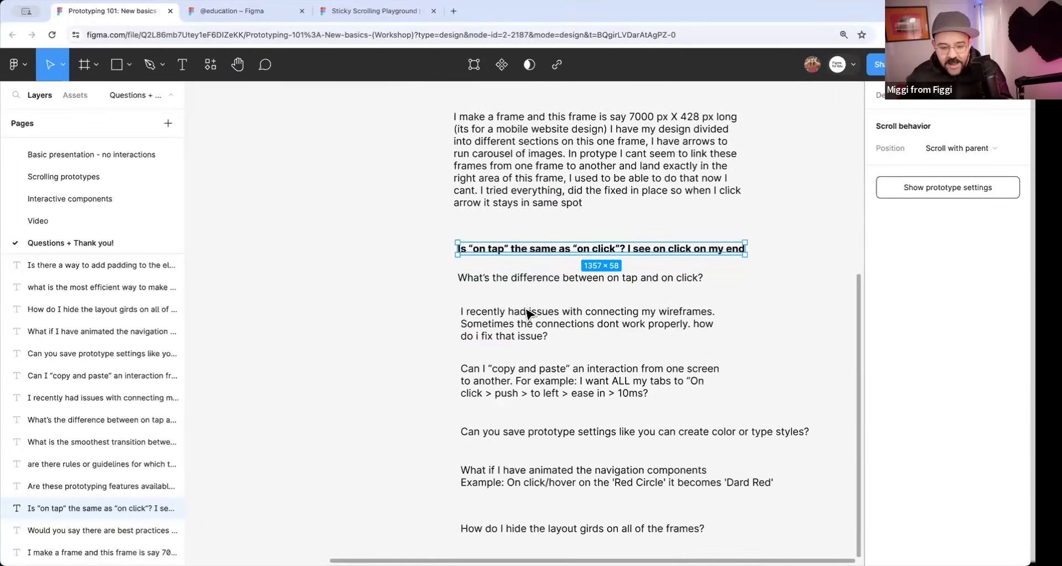
key("shift+p")
left_click_drag(408, 302, 617, 253)
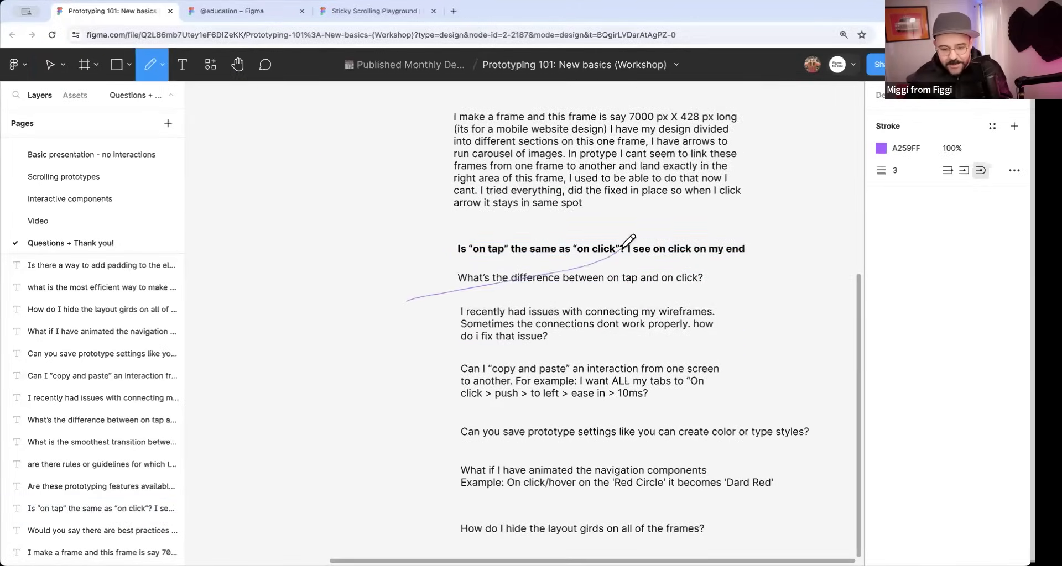
scroll(516, 374, "down", 1)
scroll(517, 374, "down", 1)
key("v")
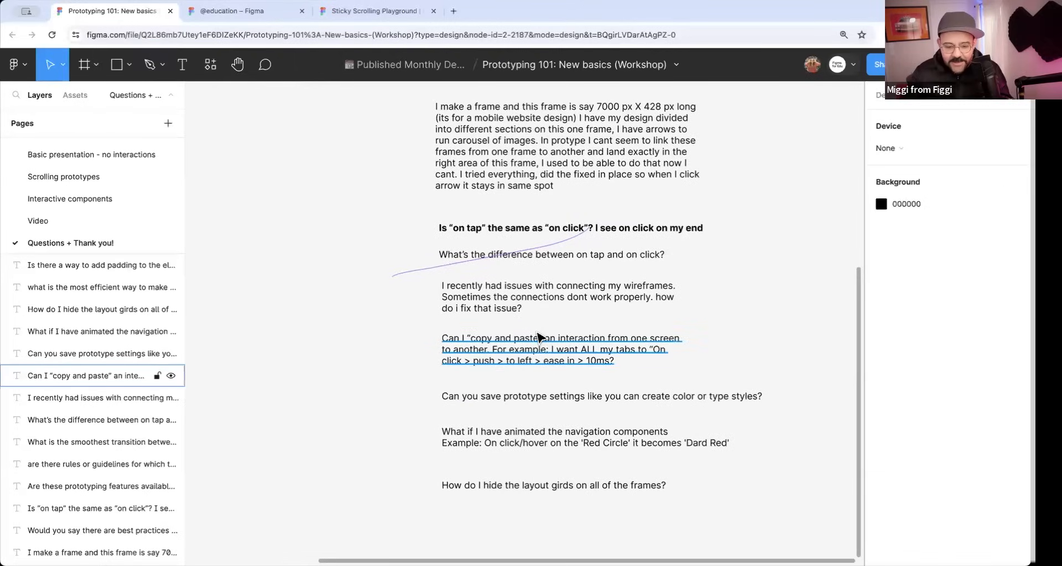
Open the Basic Prototypes page with its four numbered frames and navigation component.
scroll(540, 330, "up", 2)
scroll(545, 330, "up", 1)
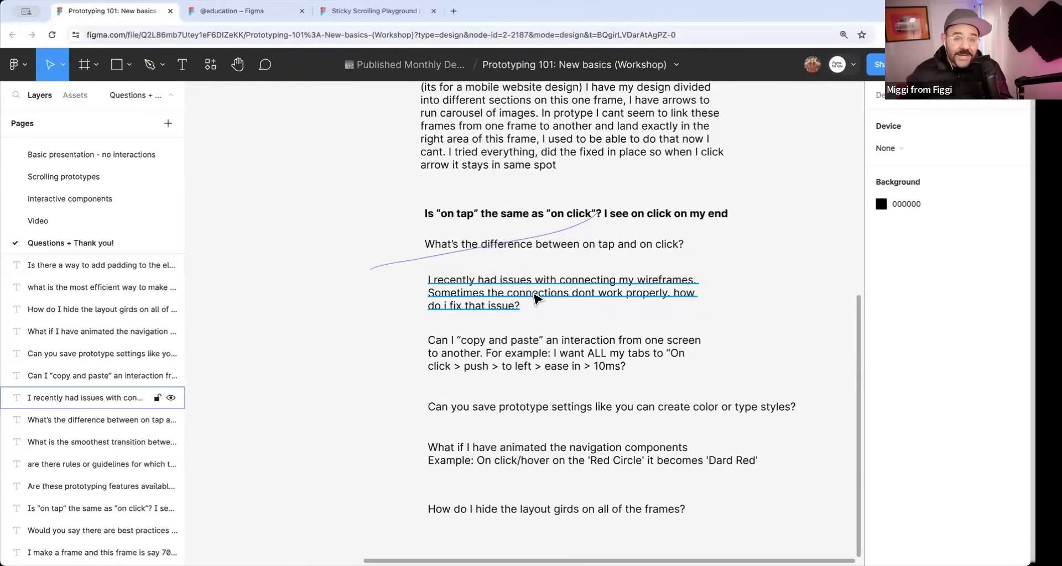
scroll(223, 220, "down", 3)
left_click(94, 157)
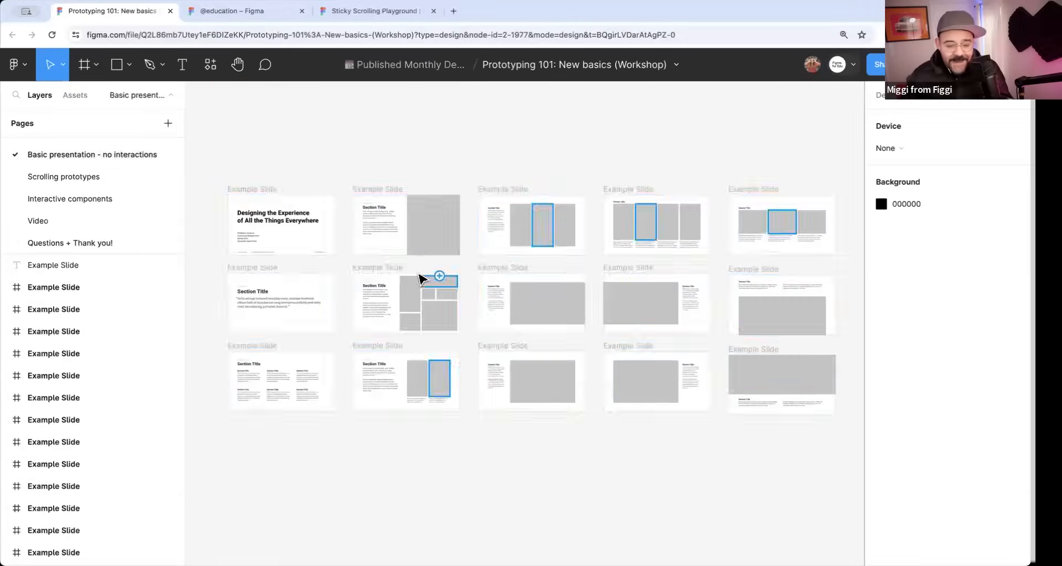
scroll(113, 177, "up", 2)
left_click(67, 145)
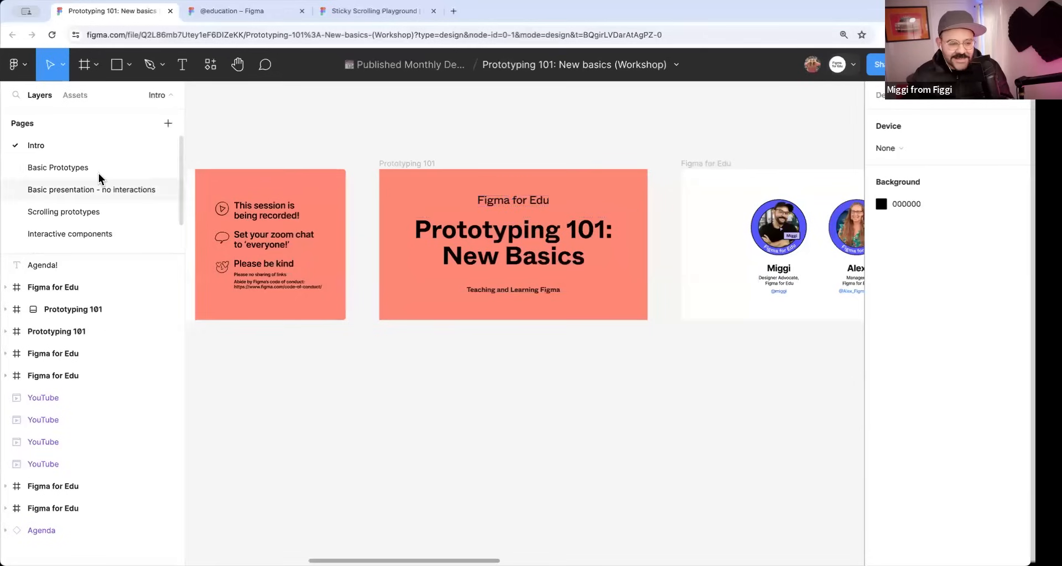
left_click(100, 173)
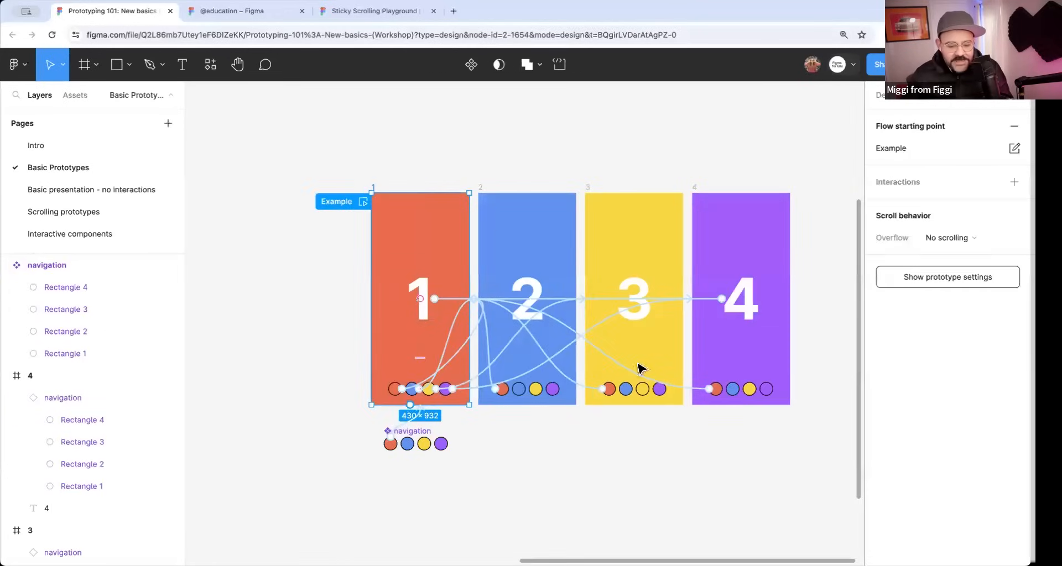
left_click_drag(278, 123, 795, 500)
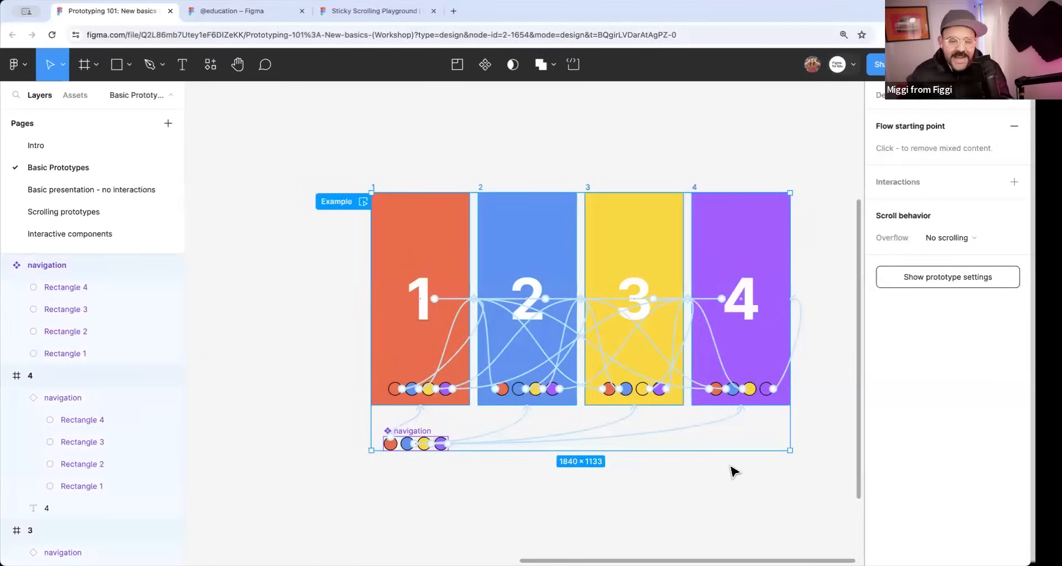
right_click(543, 324)
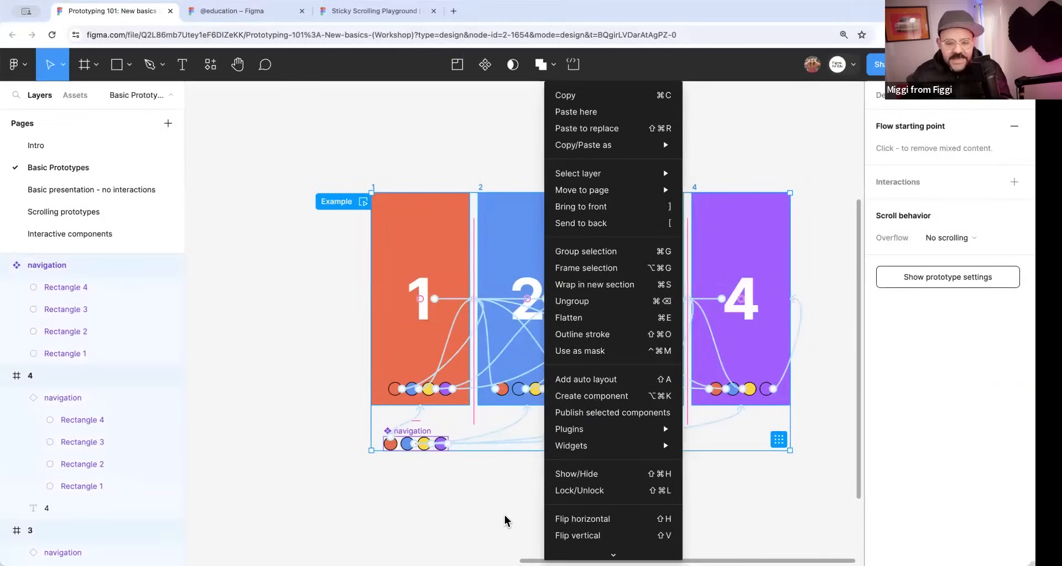
left_click(332, 170)
left_click(320, 148)
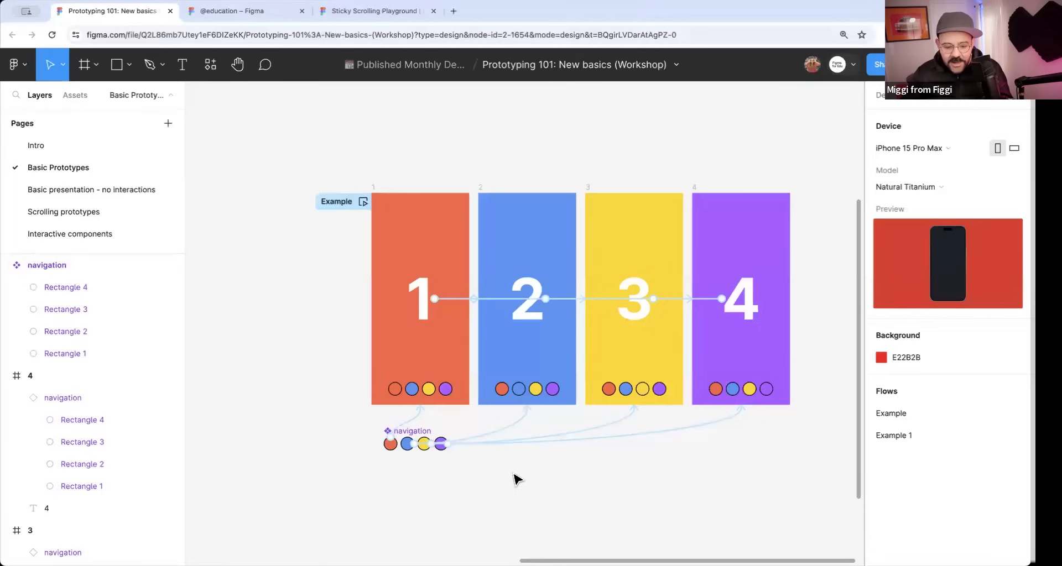
Remove all interactions from frame 1.
left_click(374, 189)
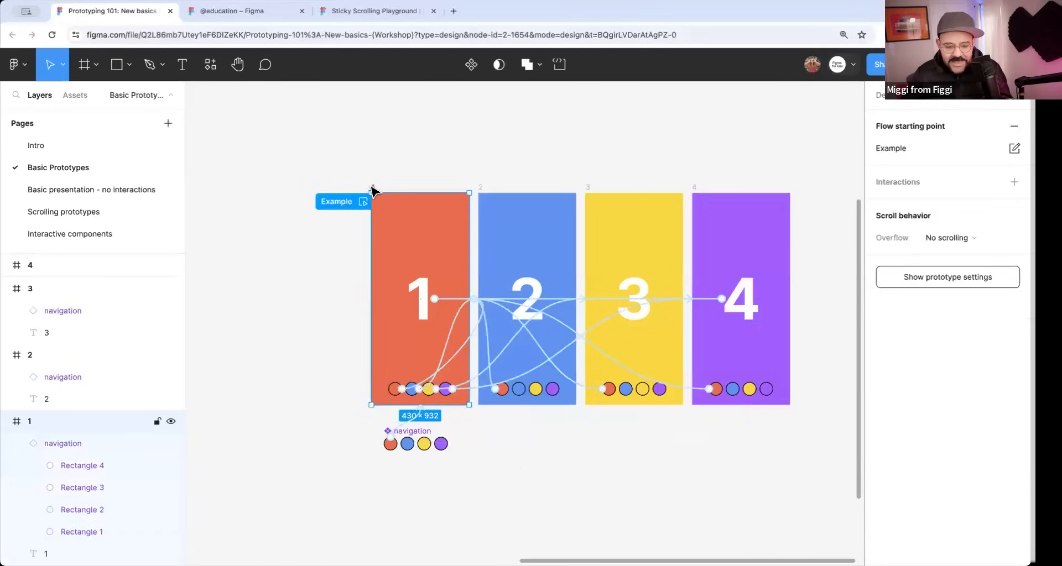
right_click(371, 190)
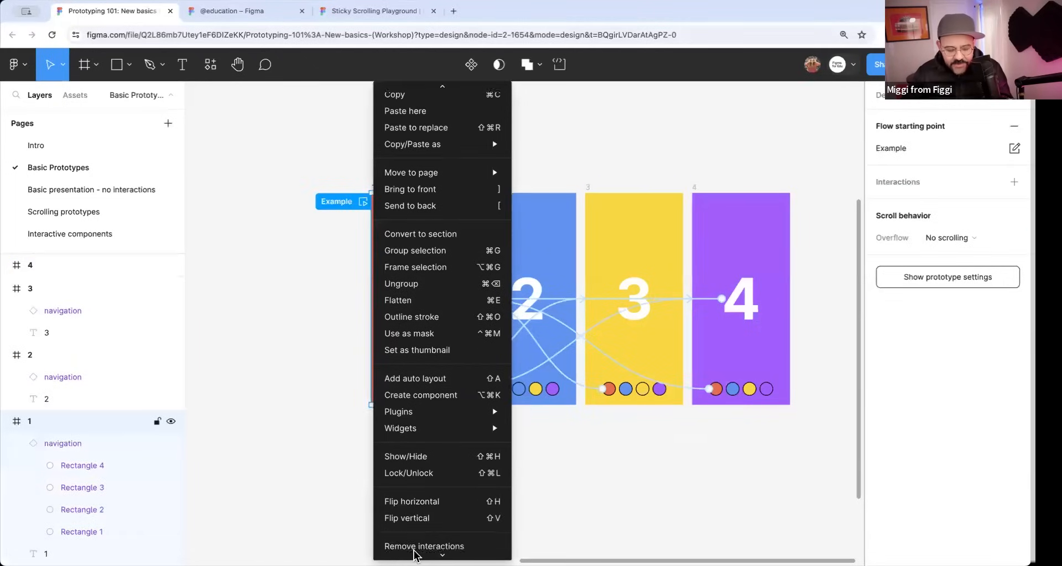
scroll(440, 475, "down", 2)
left_click(440, 486)
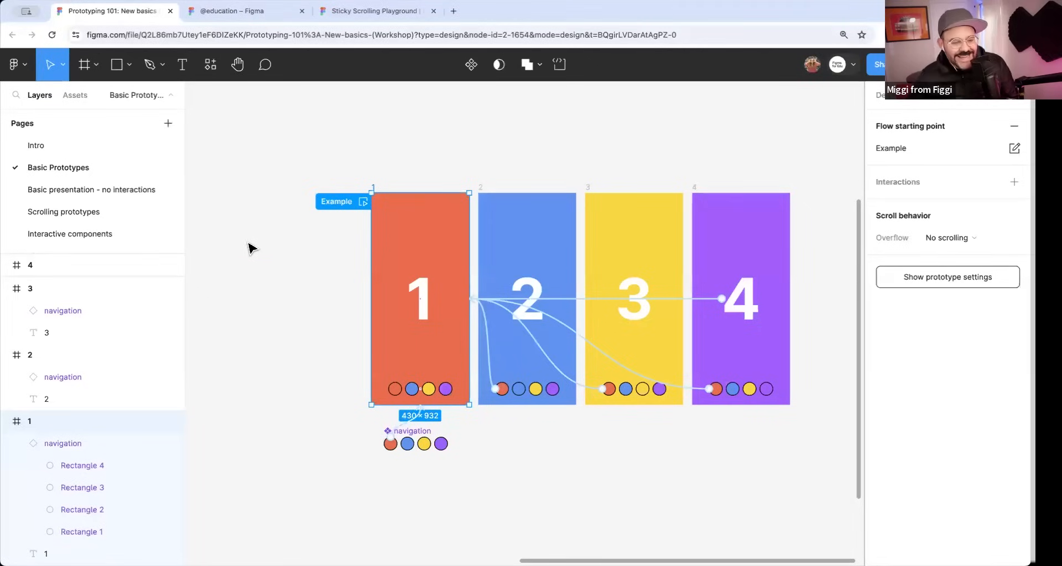
Return to the Questions + Thank you! page and make the on tap/on click difference and wireframe connection questions bold.
scroll(93, 227, "down", 2)
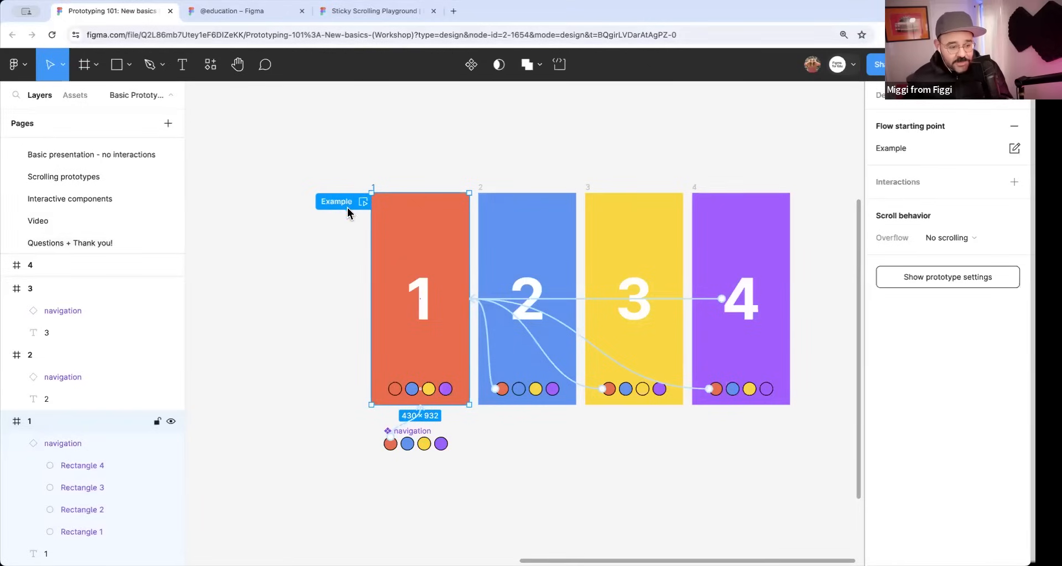
left_click(122, 239)
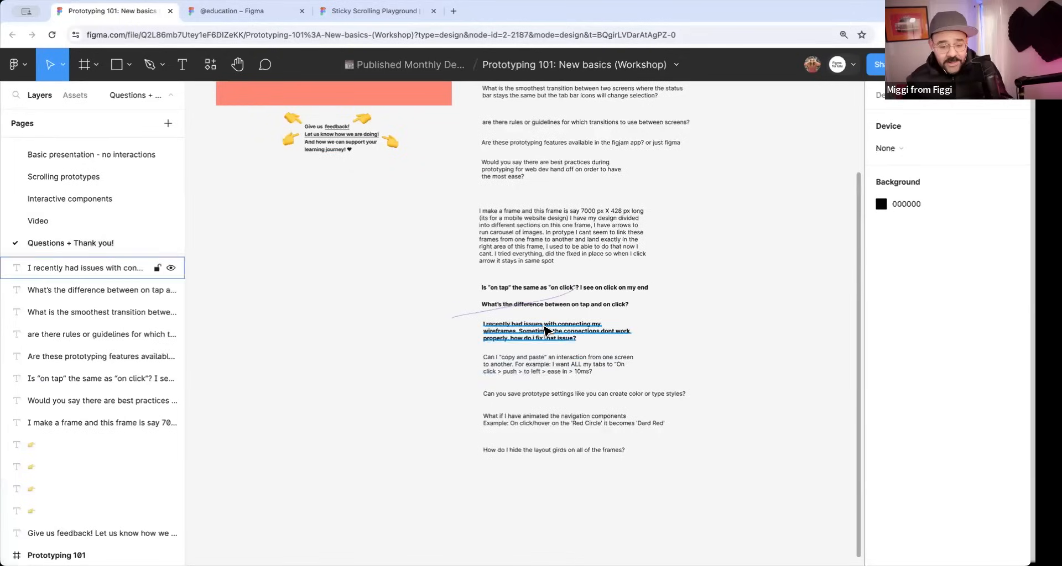
scroll(587, 372, "up", 5)
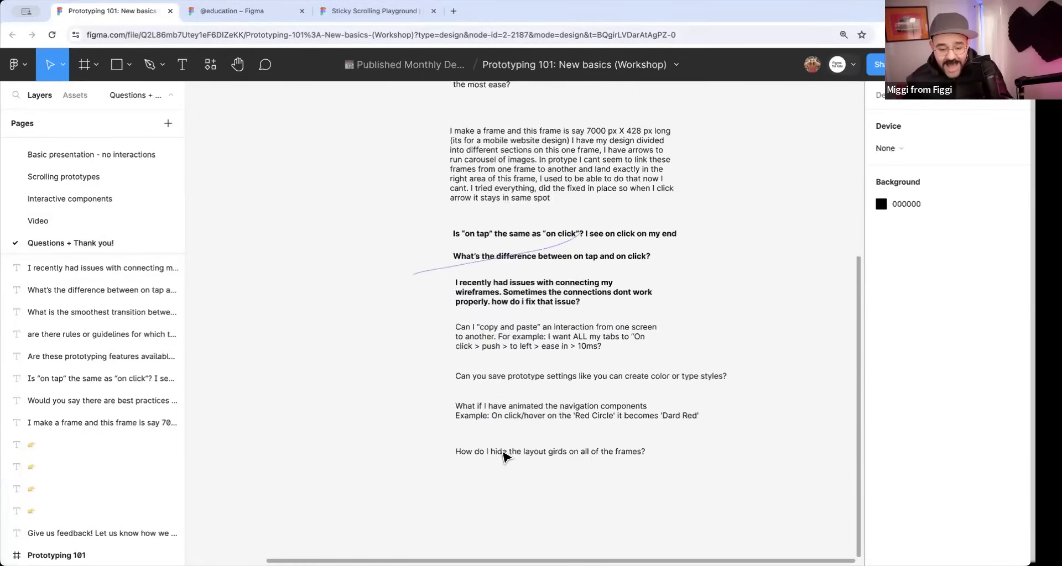
scroll(505, 454, "up", 3)
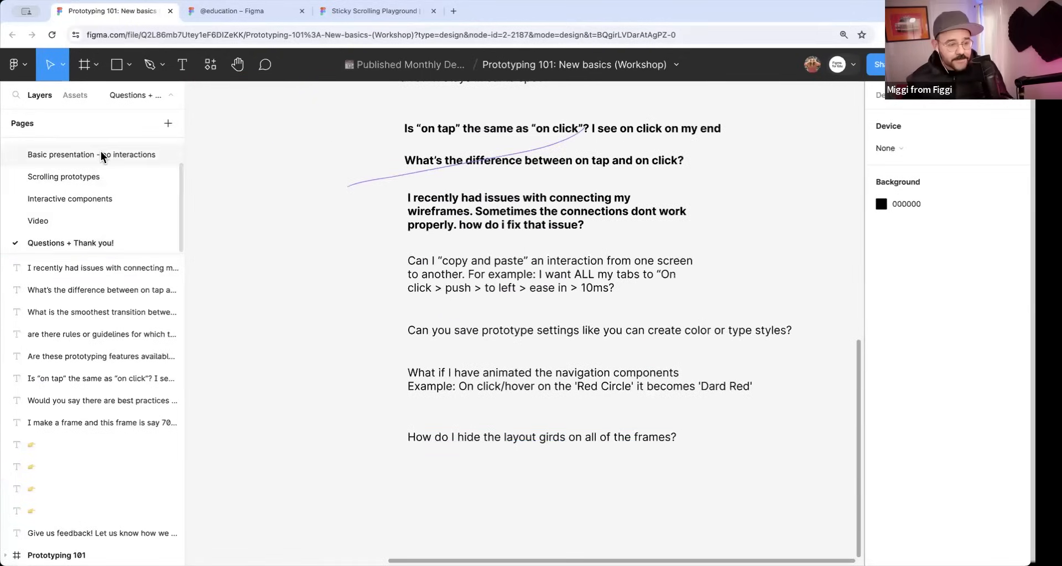
Draw a square frame about 184 × 184 in the empty canvas above the question on adding padding to wired elements.
scroll(437, 243, "up", 10)
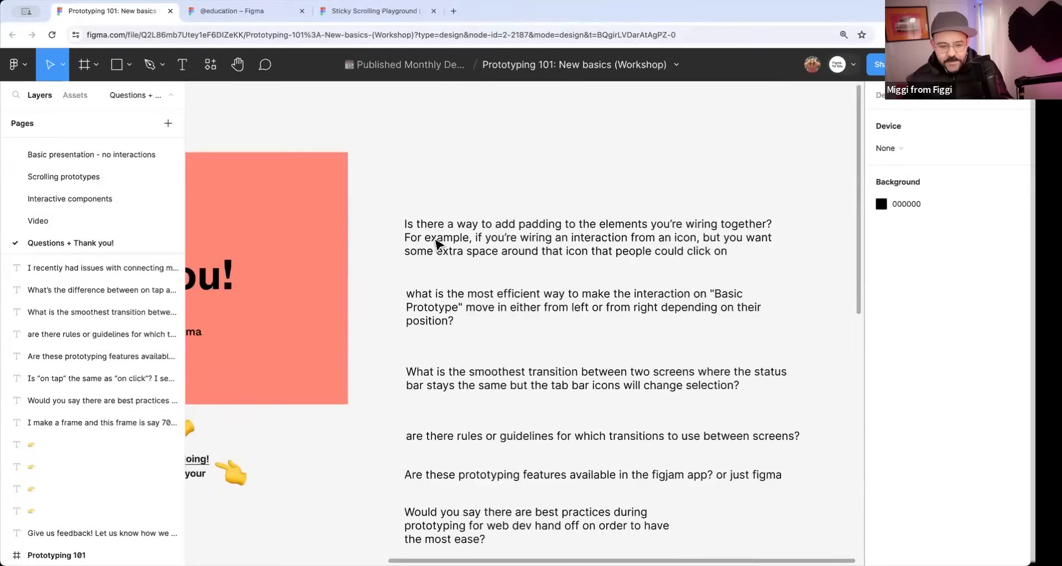
scroll(437, 243, "down", 1)
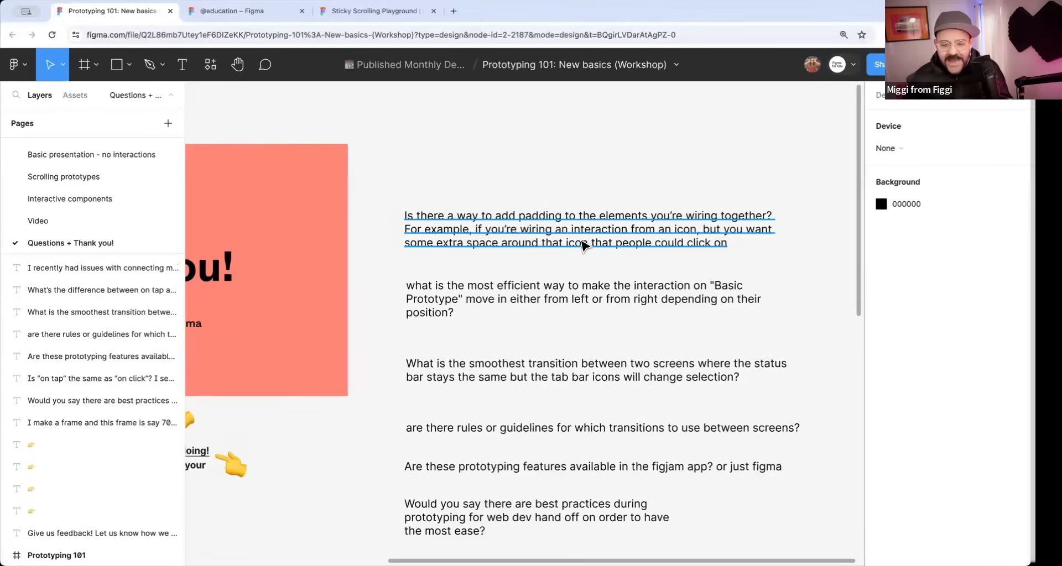
scroll(641, 257, "right", 2)
scroll(641, 257, "up", 1)
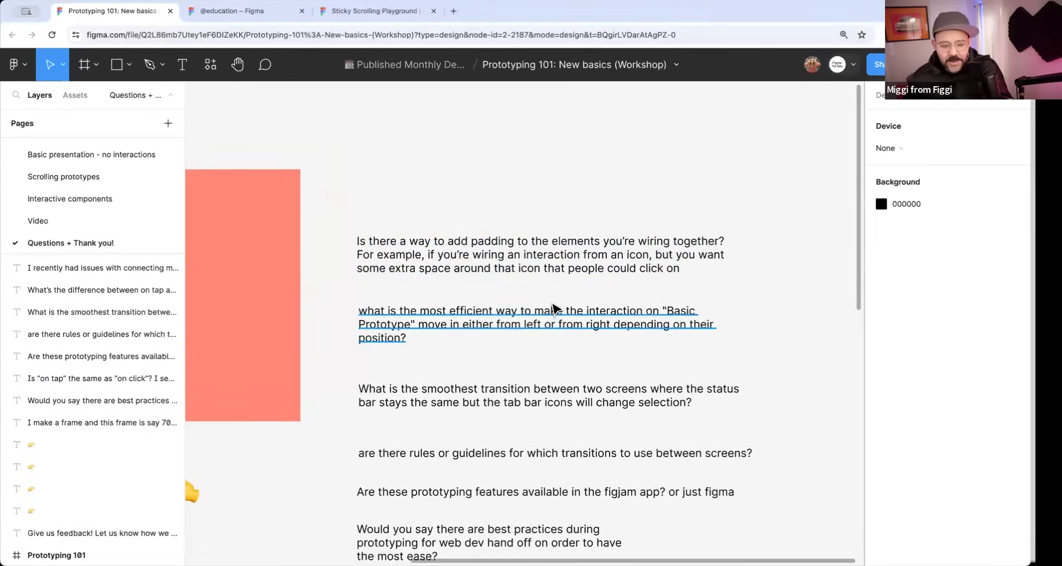
scroll(530, 254, "up", 3)
scroll(530, 253, "right", 1)
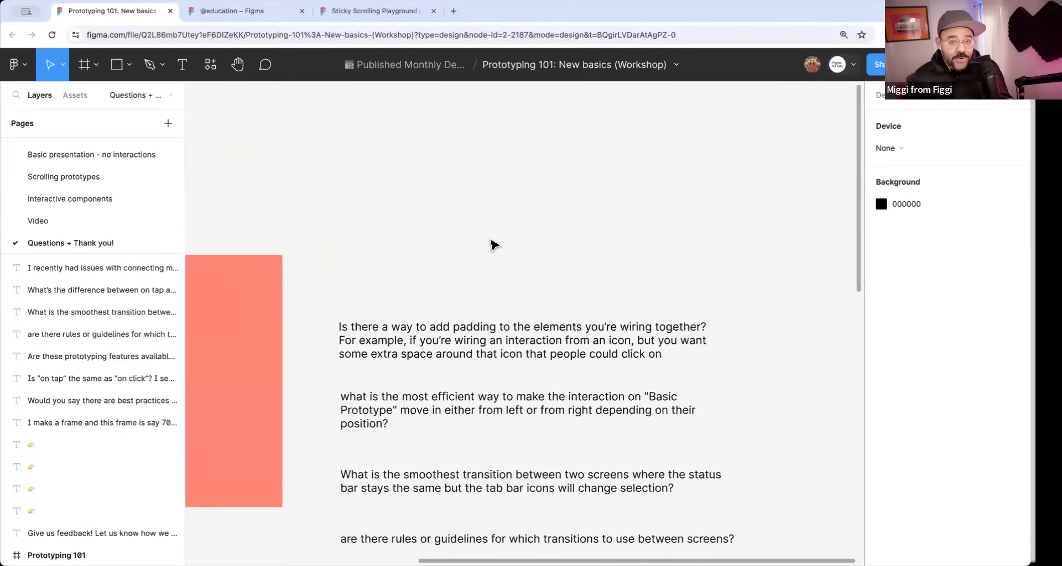
key("f")
left_click_drag(447, 193, 490, 236)
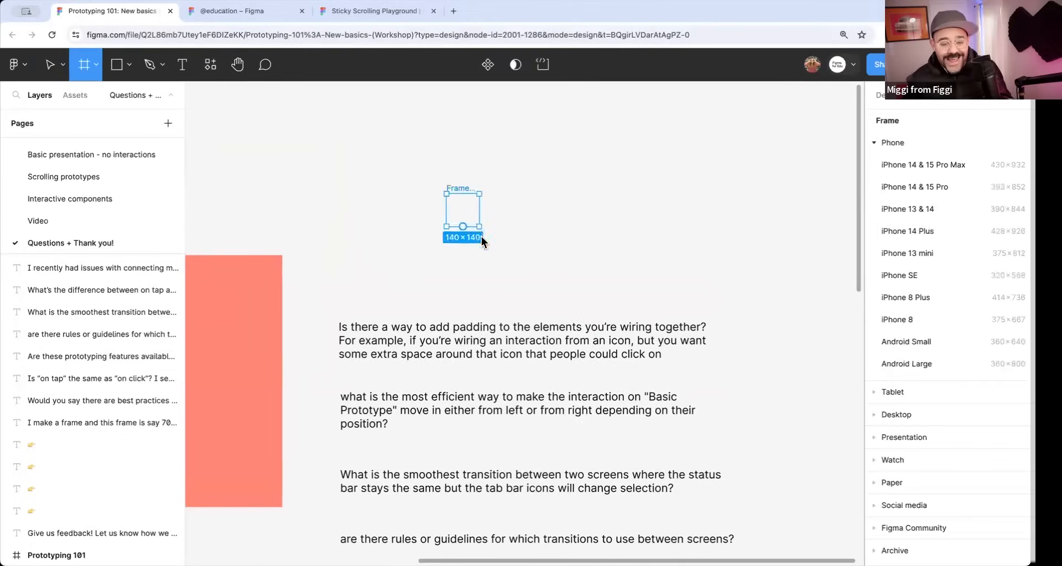
scroll(479, 230, "up", 5)
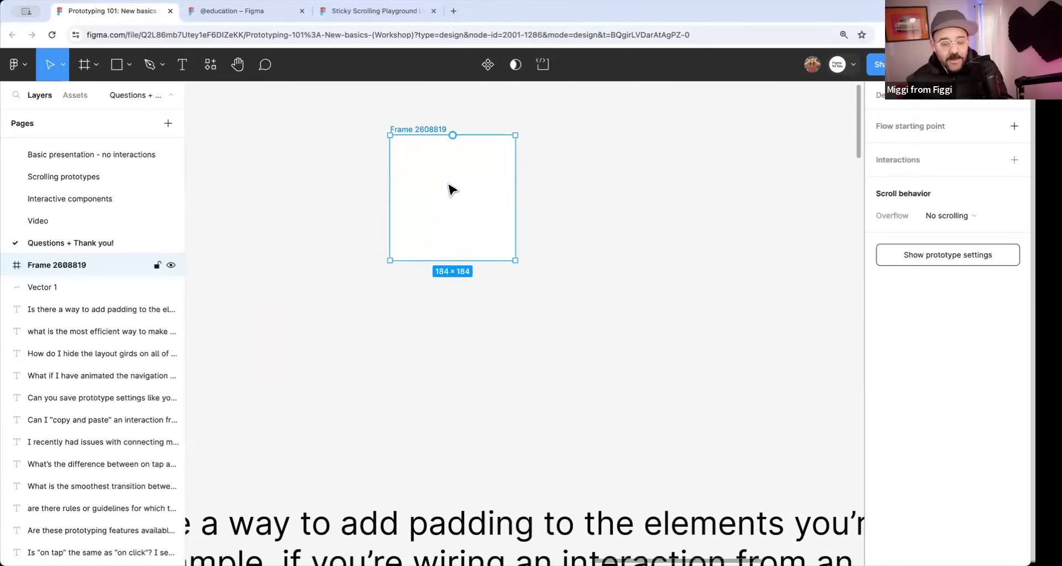
Draw a circle about 108 × 108 centred in the square frame and turn the frame into a component.
key("o")
left_click_drag(450, 192, 485, 227)
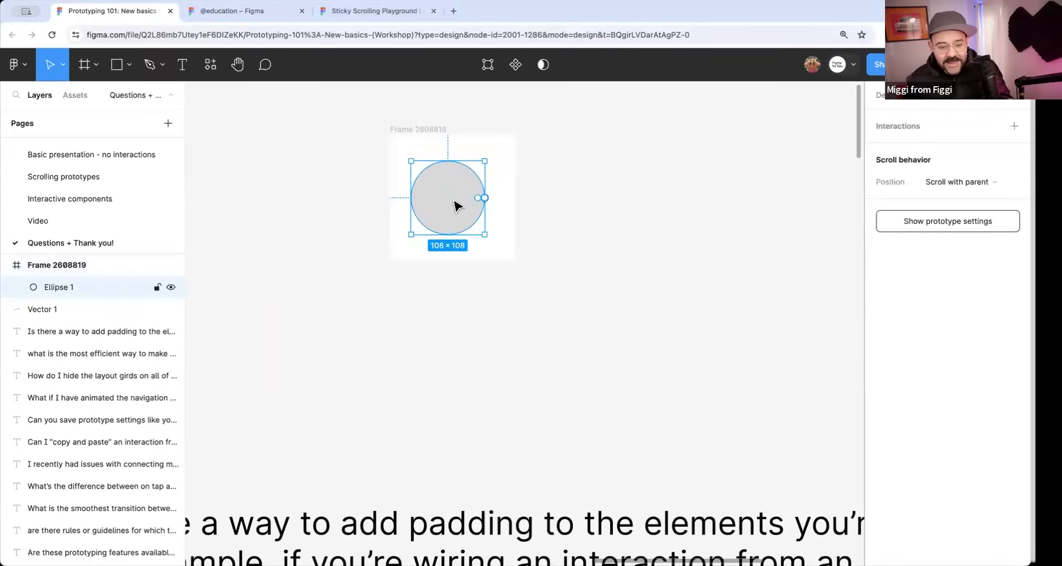
left_click(422, 138)
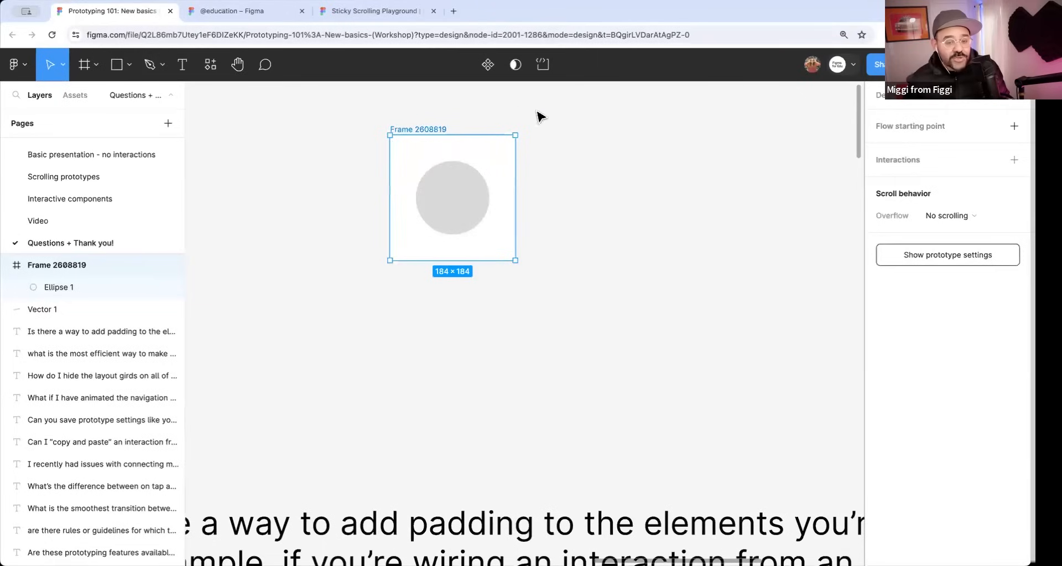
left_click(488, 67)
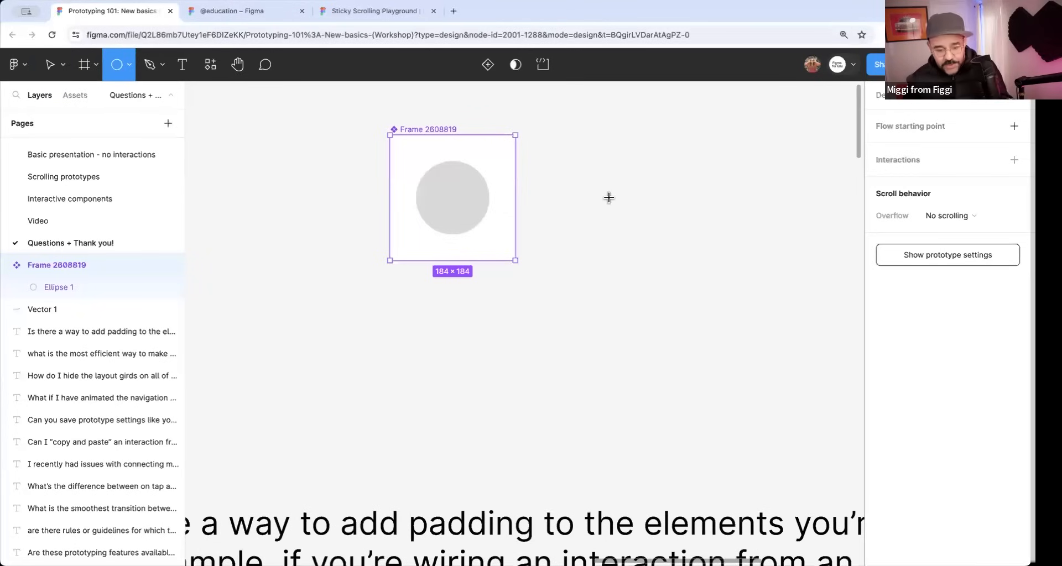
Place a second circle about 108 × 108 on the empty canvas beside the new component, leaving the component selected.
left_click(475, 211)
left_click_drag(475, 212, 659, 216)
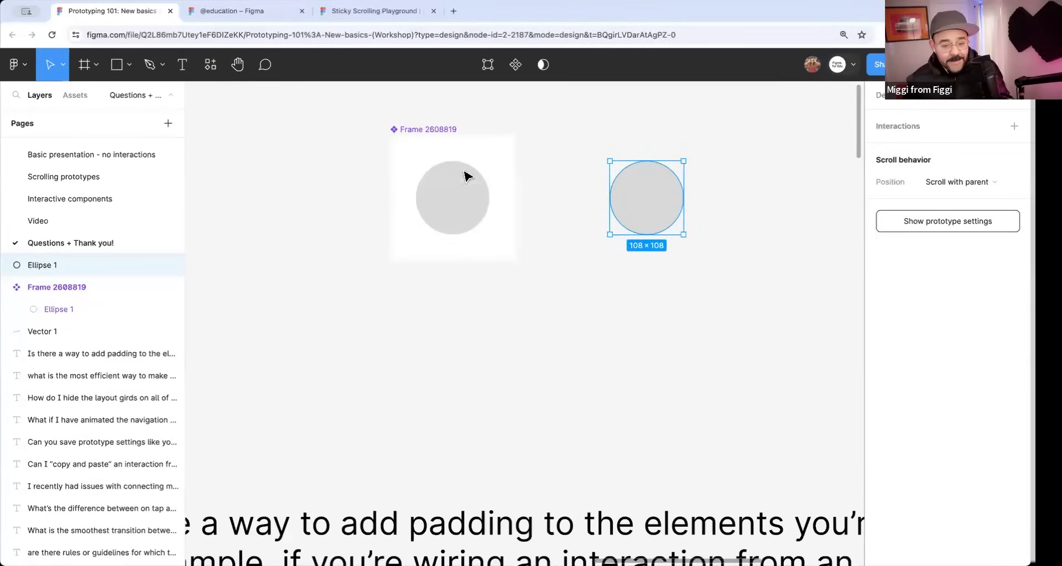
left_click(426, 131)
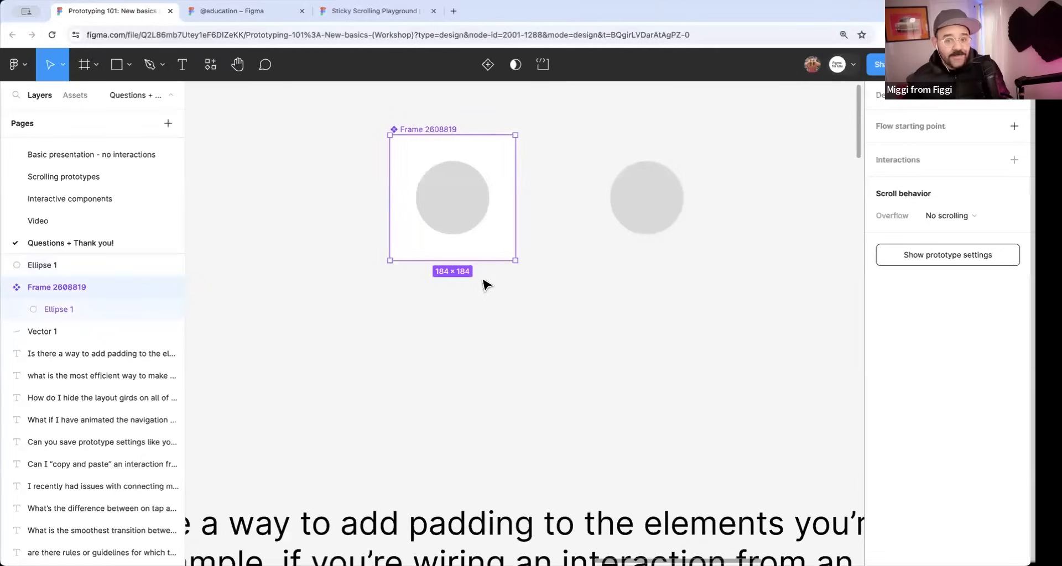
Read through the audience questions from adding padding to wired elements down to the smoothest transition between two screens.
scroll(484, 282, "down", 3)
scroll(444, 264, "down", 5)
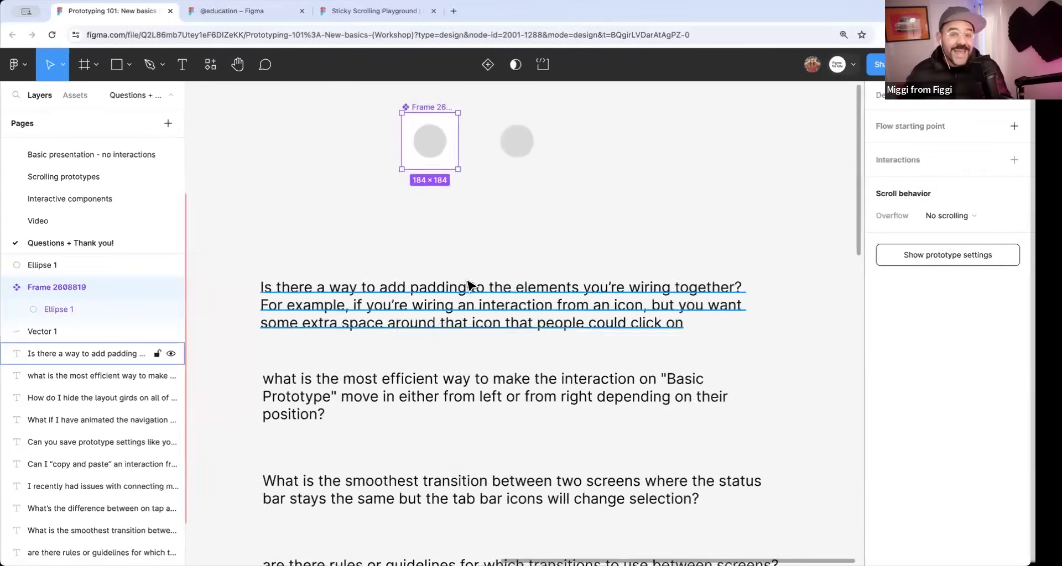
scroll(493, 331, "down", 3)
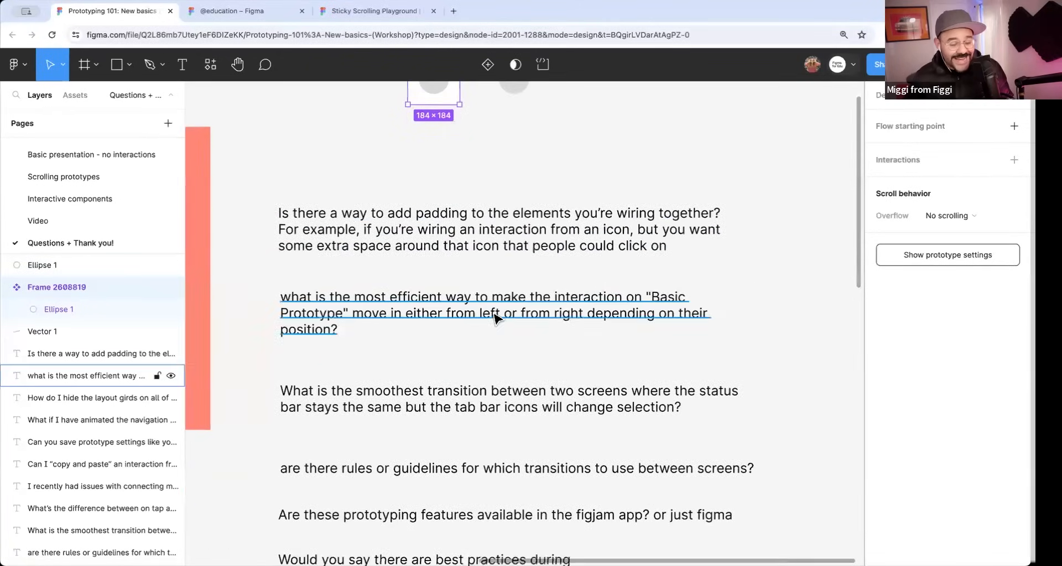
scroll(501, 286, "down", 2)
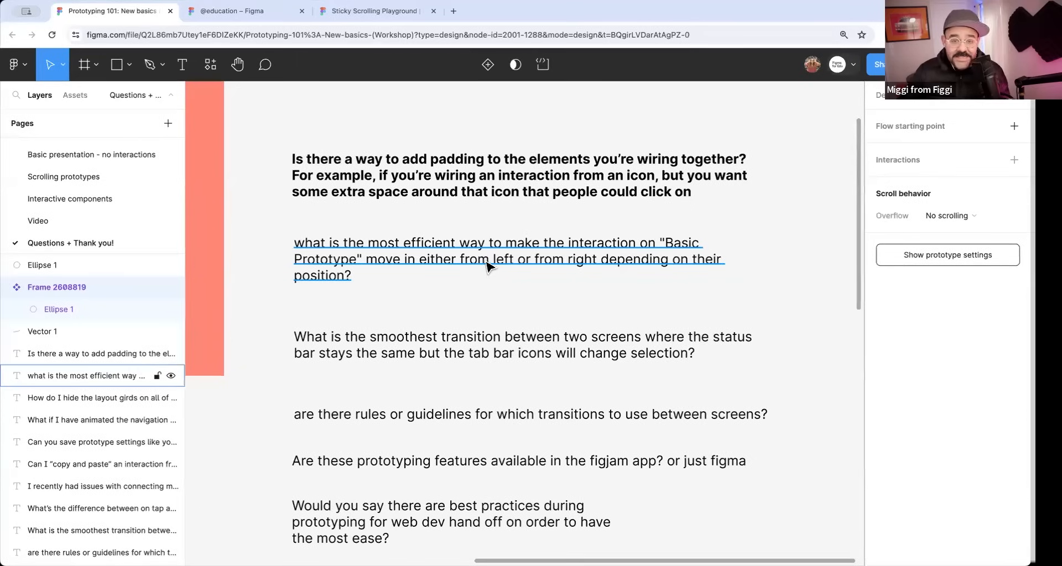
scroll(476, 255, "down", 2)
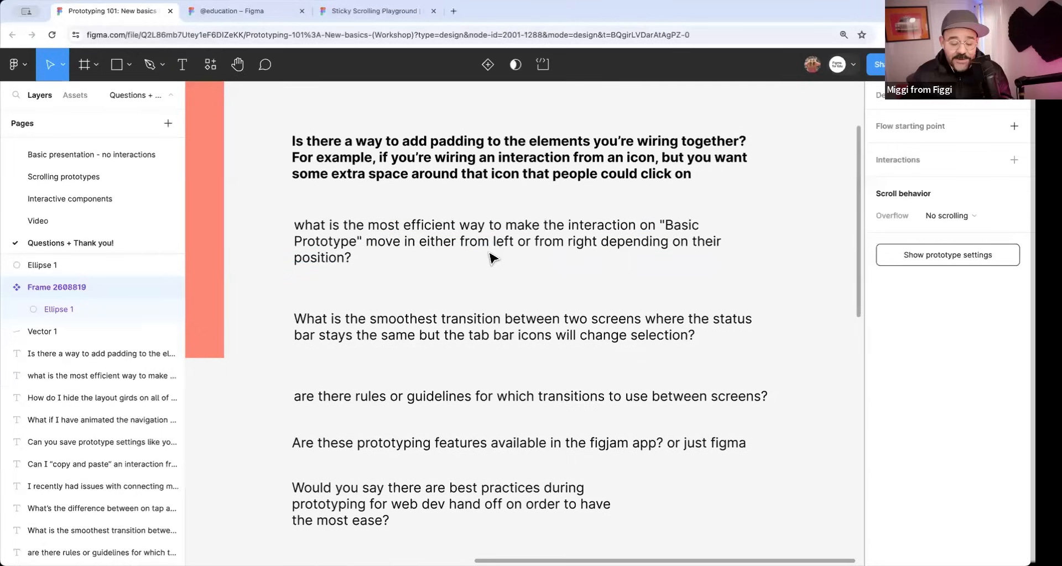
scroll(492, 254, "down", 1)
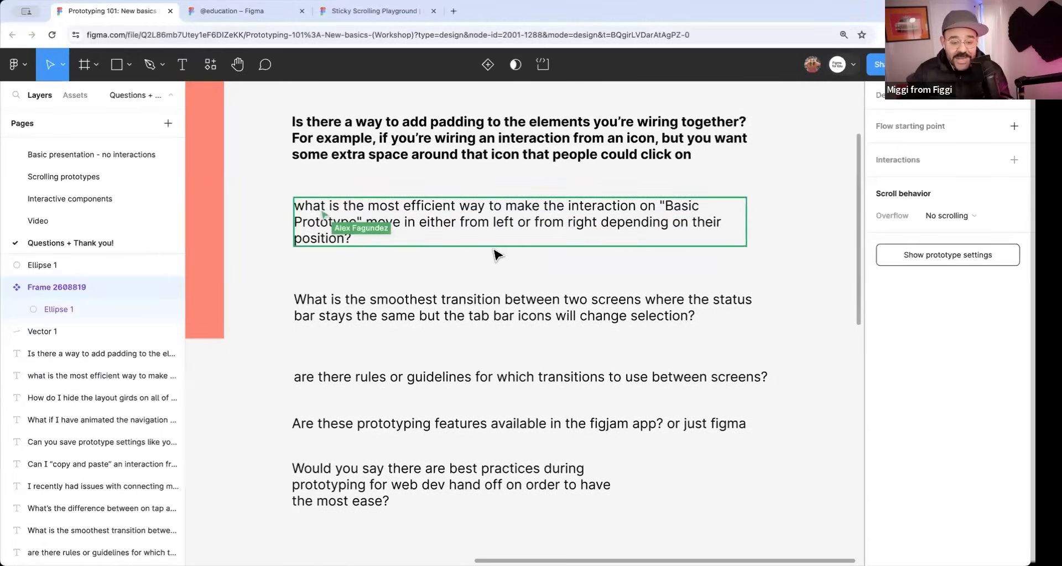
scroll(528, 253, "down", 3)
scroll(528, 253, "down", 1)
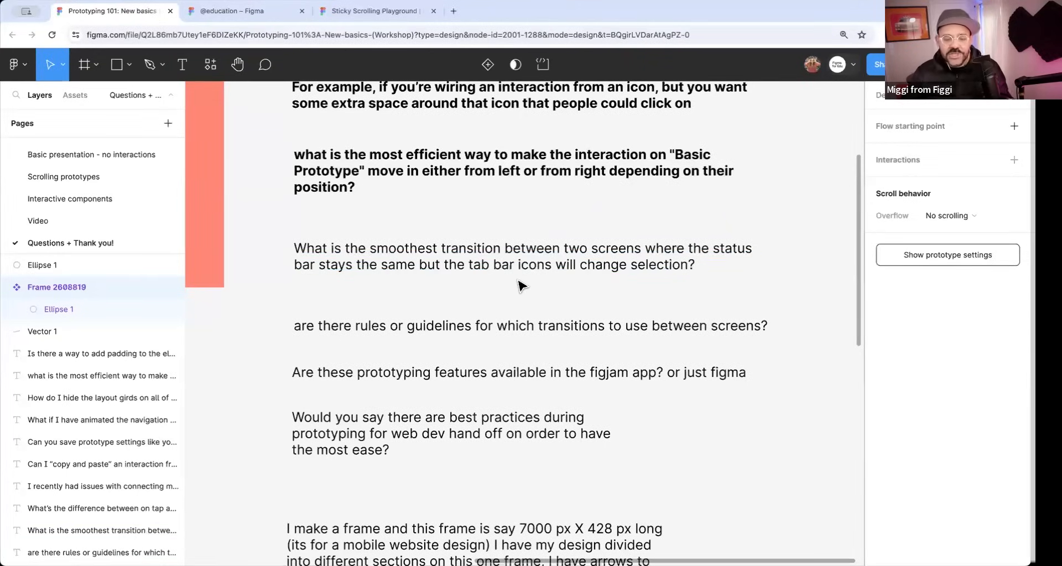
Open the Basic Prototypes page and examine the on-tap interaction that leads from frame 2's navigation to frame 1.
left_click(46, 154)
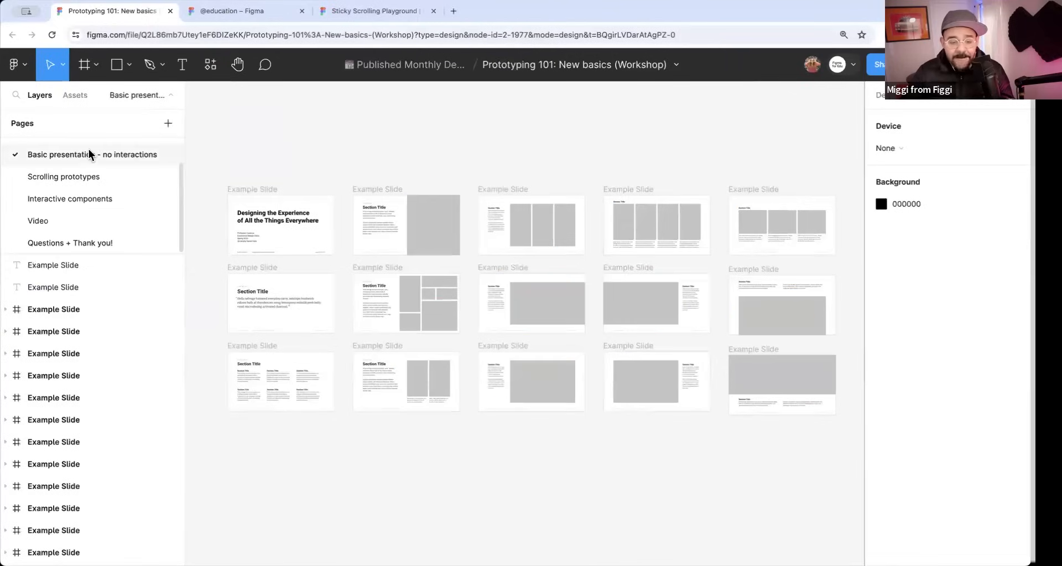
scroll(88, 157, "up", 2)
left_click(60, 147)
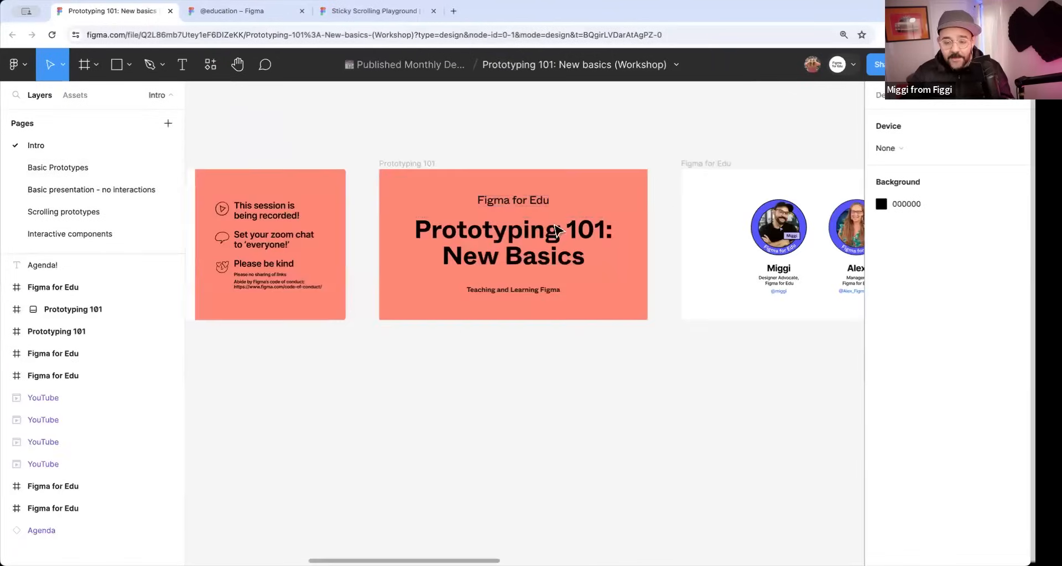
left_click(127, 168)
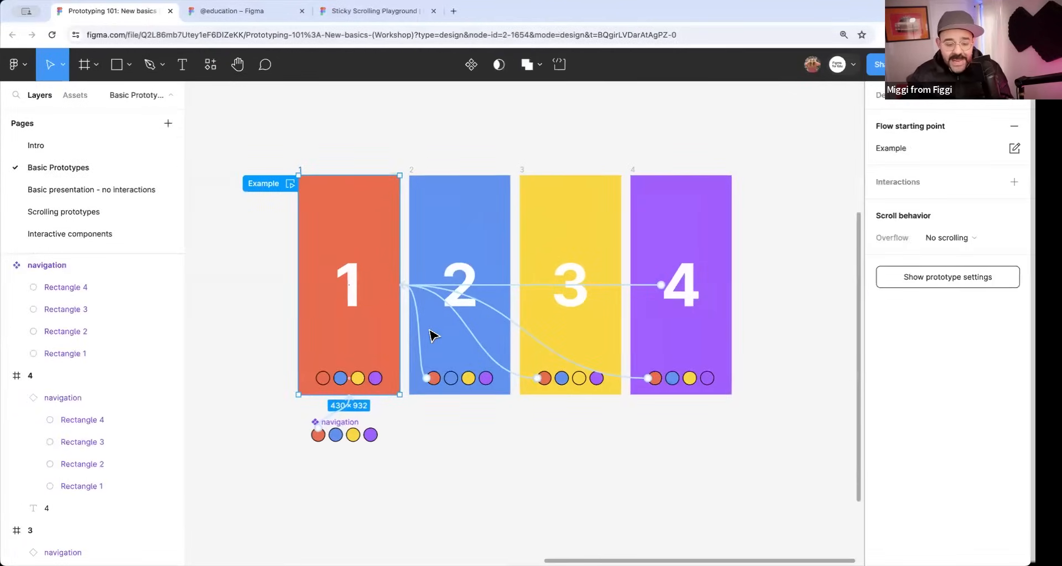
left_click(421, 335)
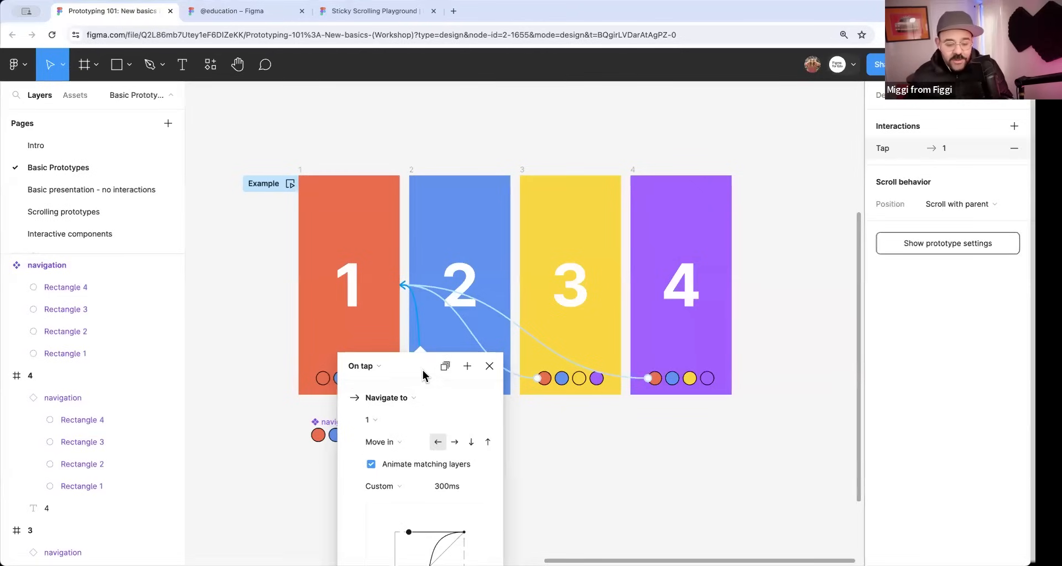
left_click_drag(416, 364, 468, 224)
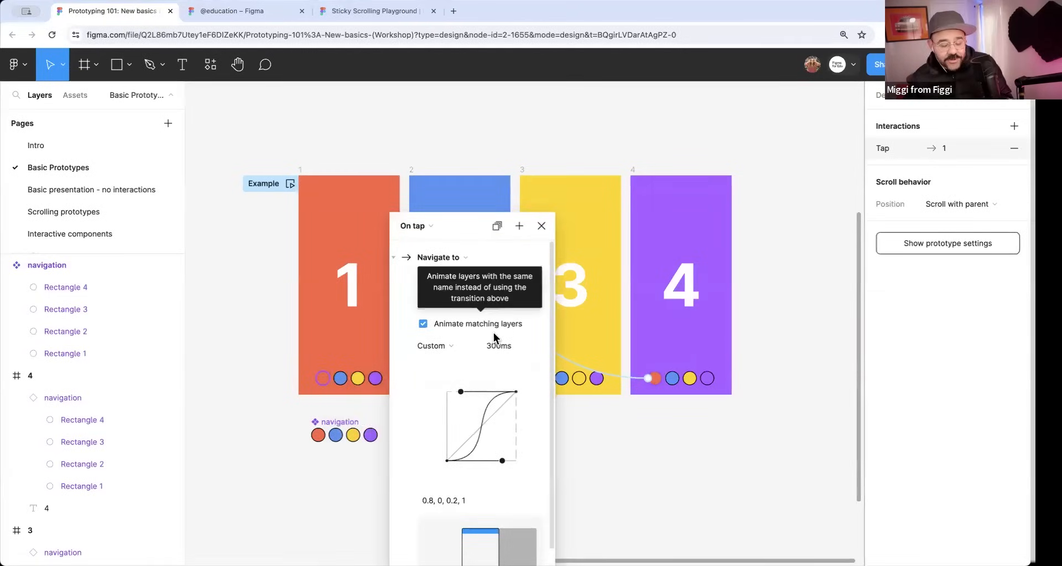
left_click(620, 427)
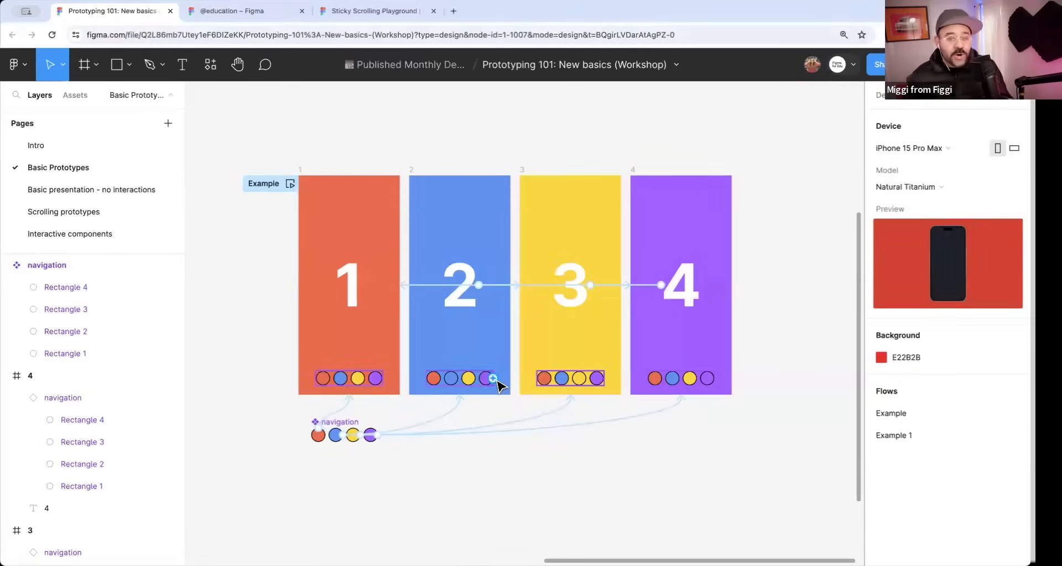
Rename the red rectangle's layer in the Start frame to a different first name than the End frame's blue rectangle.
scroll(618, 316, "left", 15)
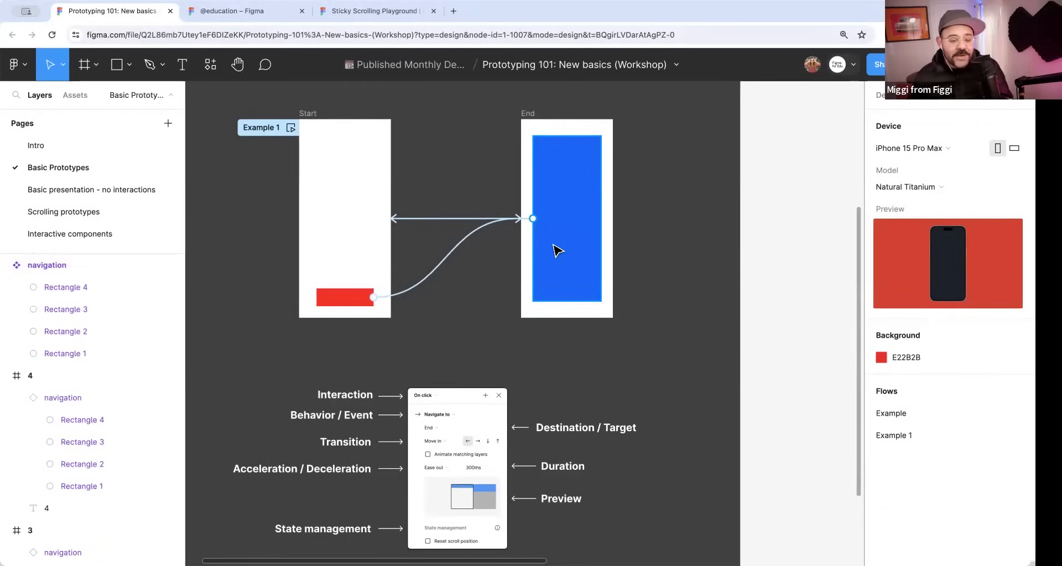
left_click(362, 302)
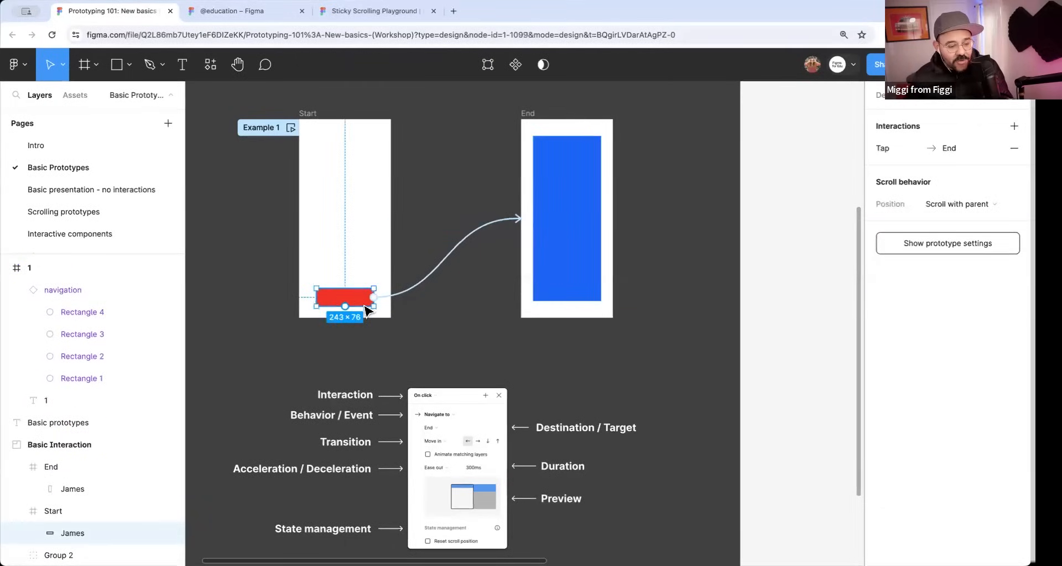
double_click(73, 534)
type("Jane")
key("Return")
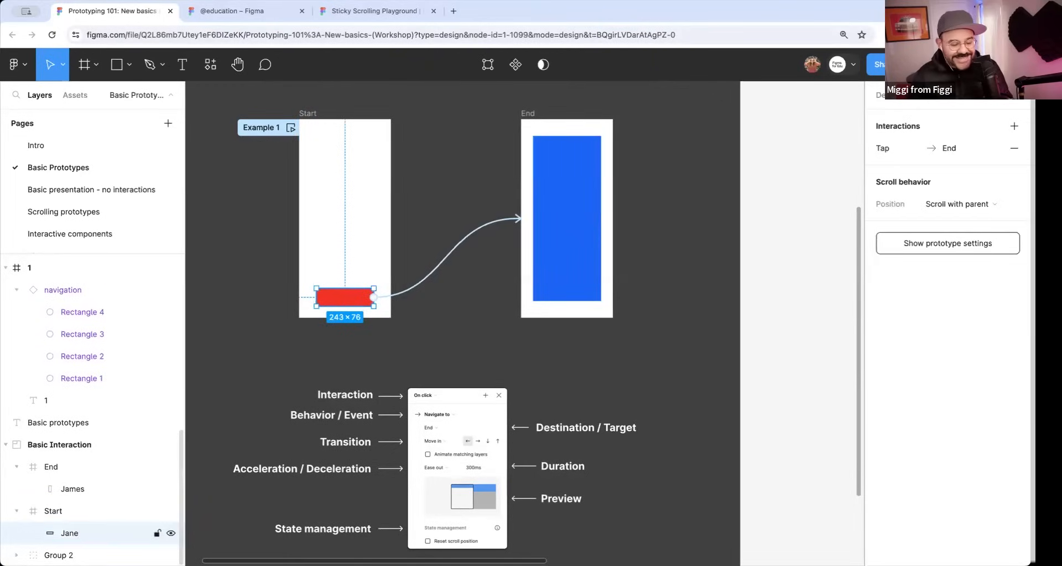
Preview the Example 1 flow with the mismatched layer names, trigger the red rectangle's transition, and close the preview.
left_click(291, 128)
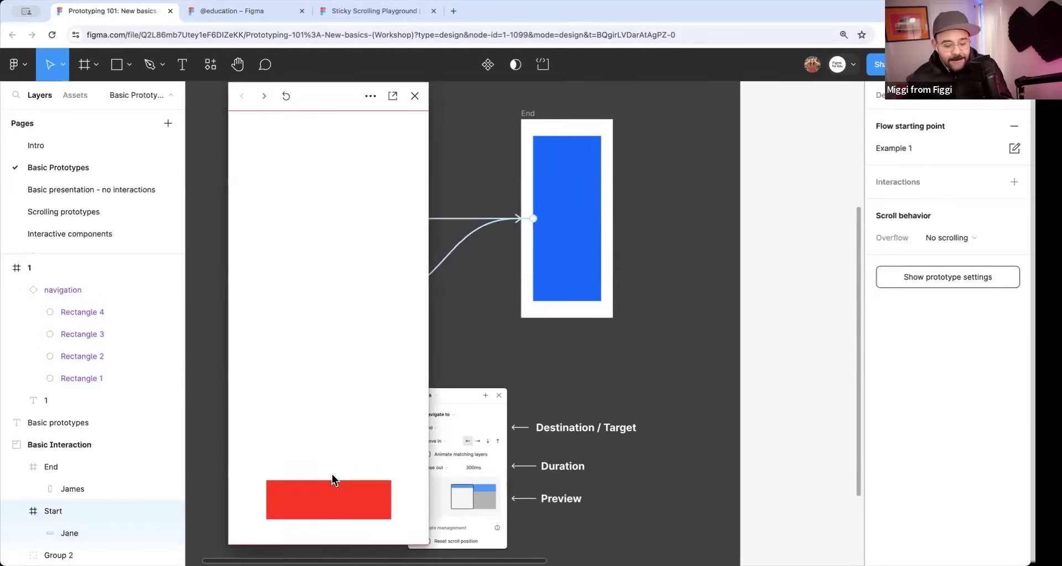
left_click(332, 502)
left_click(342, 493)
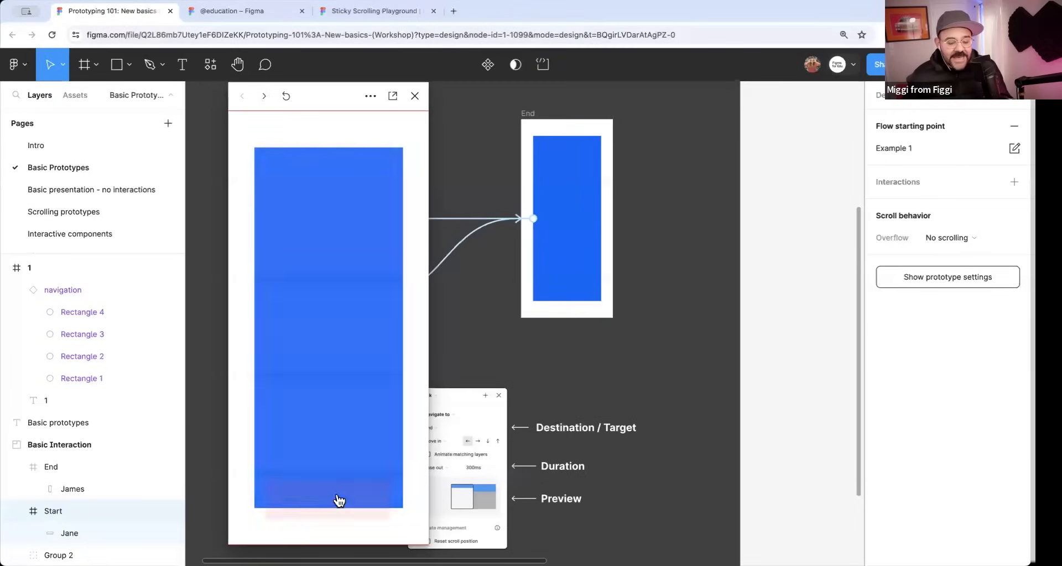
left_click(414, 96)
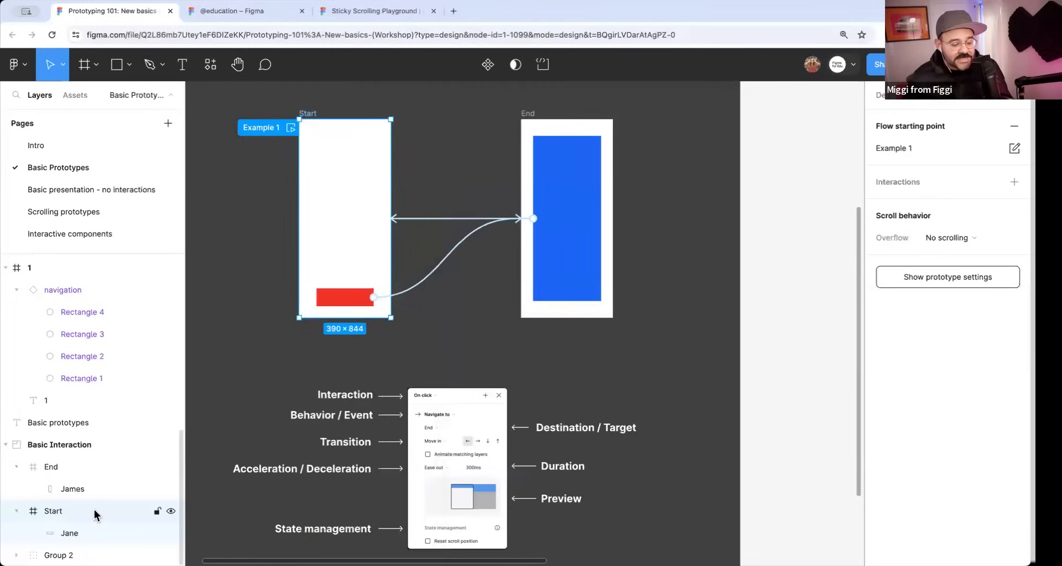
Rename the Start frame's red rectangle to match the layer name of the End frame's blue rectangle.
double_click(69, 533)
type("JAm")
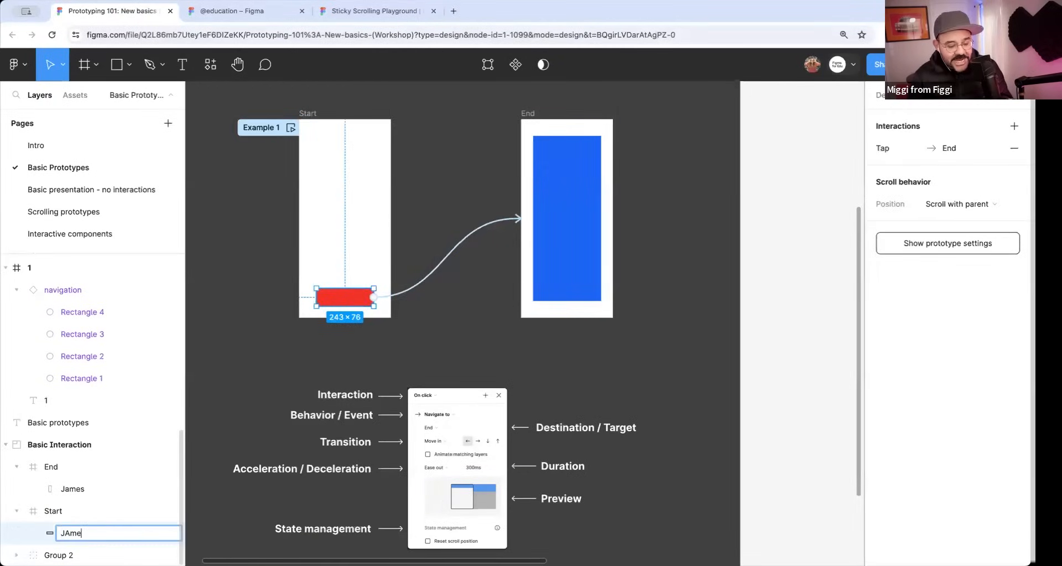
type("es")
key("Return")
Play the Example 1 flow with matching layer names, trigger the red rectangle's animation, and close the preview.
left_click(290, 127)
left_click(314, 488)
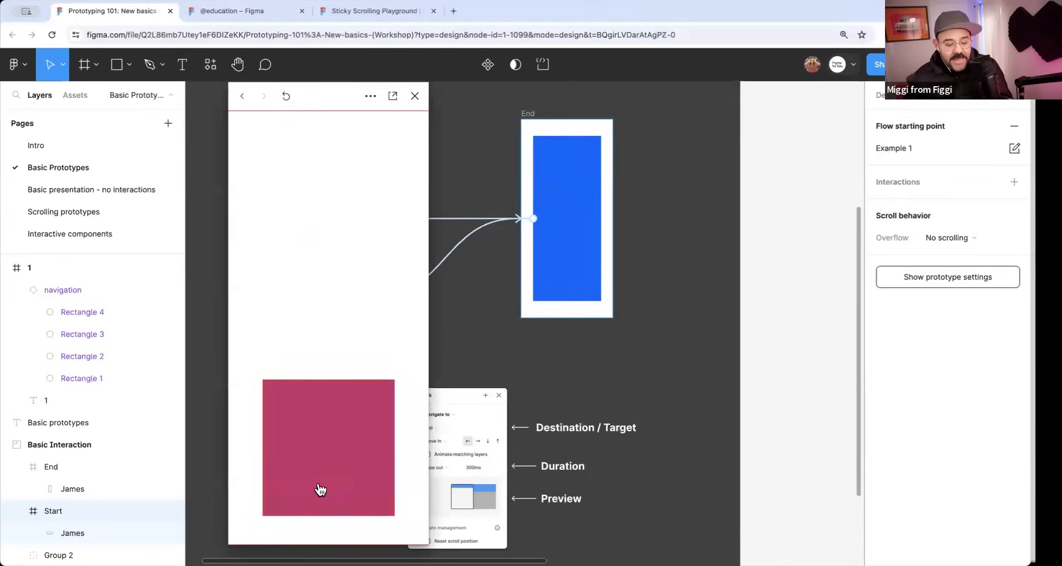
left_click(415, 97)
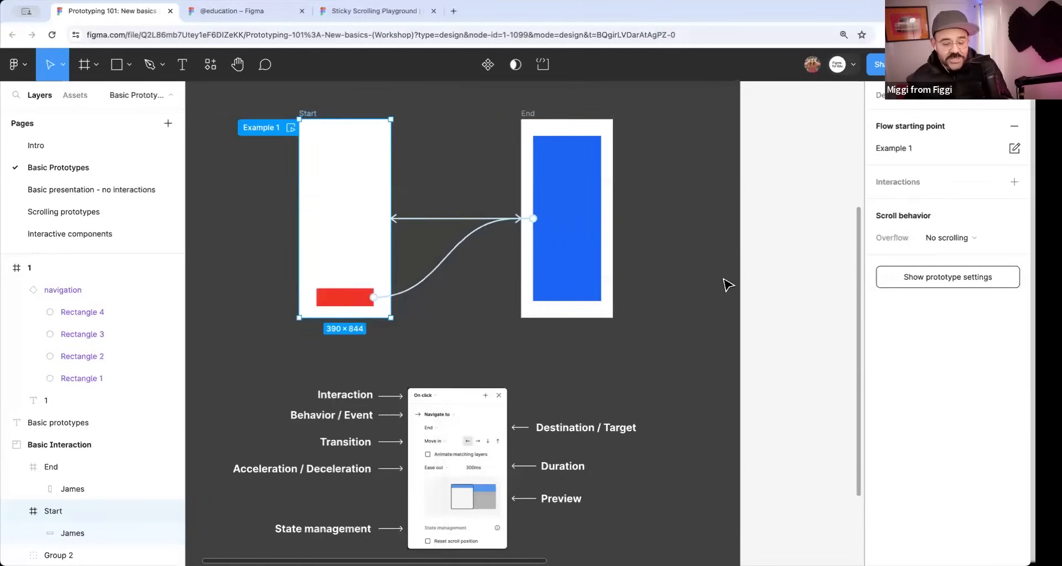
Return to the Questions + Thank you! page and show the Thank you! slide with the feedback request below it.
left_click(725, 283)
scroll(728, 302, "down", 4)
left_click_drag(730, 304, 690, 286)
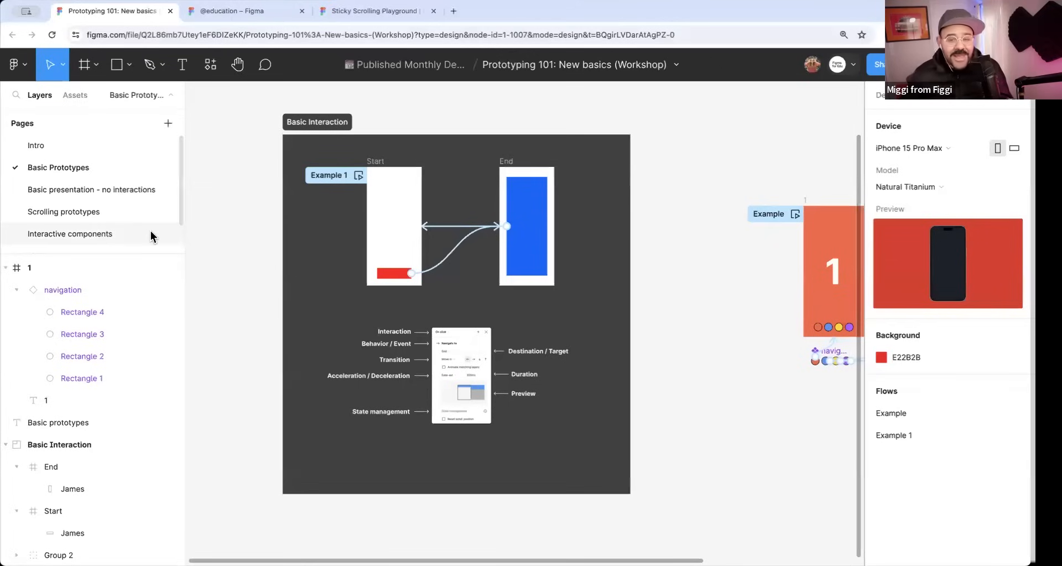
scroll(147, 227, "down", 2)
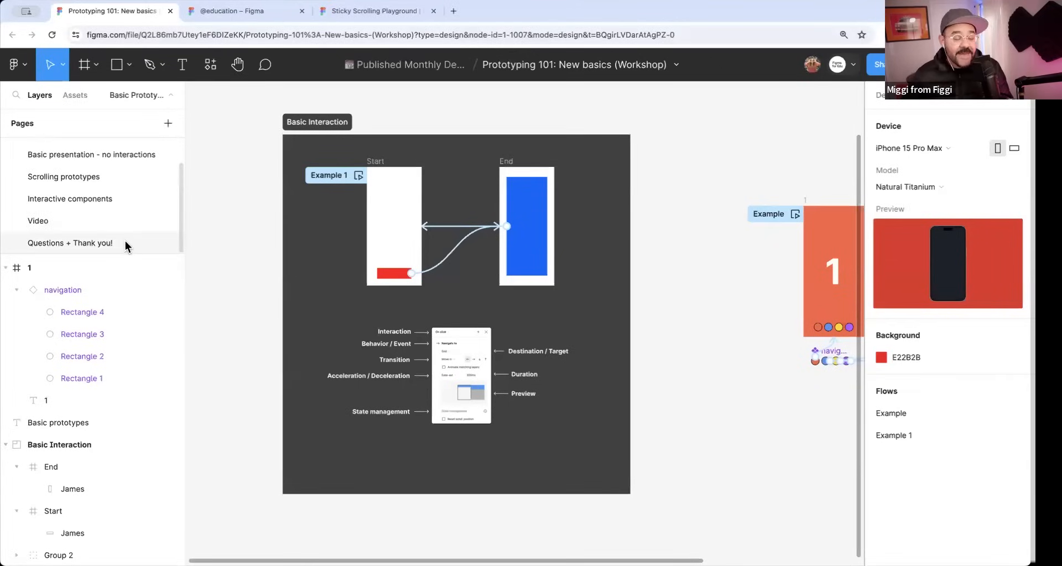
left_click(125, 243)
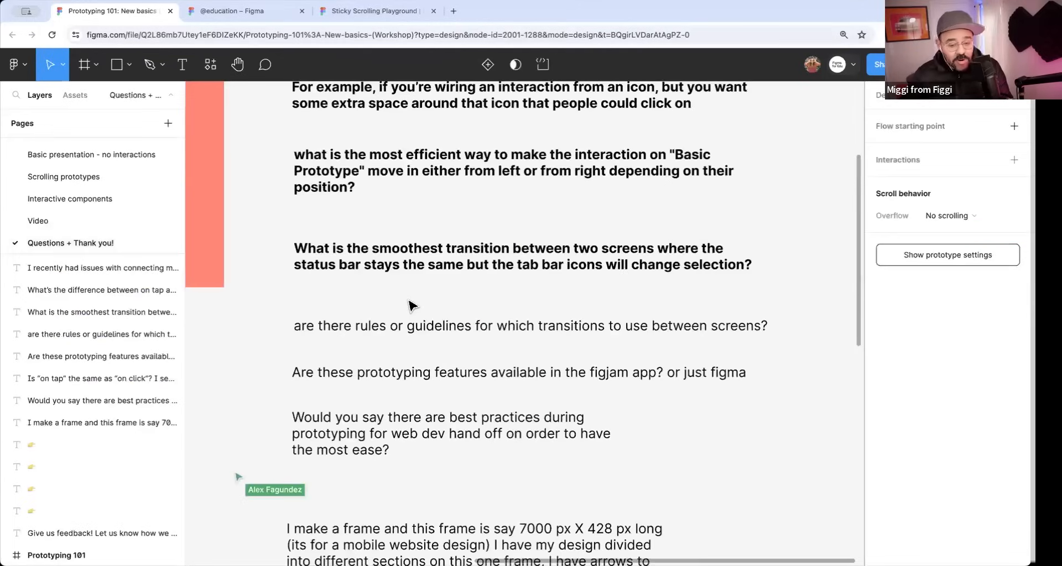
scroll(534, 316, "up", 5)
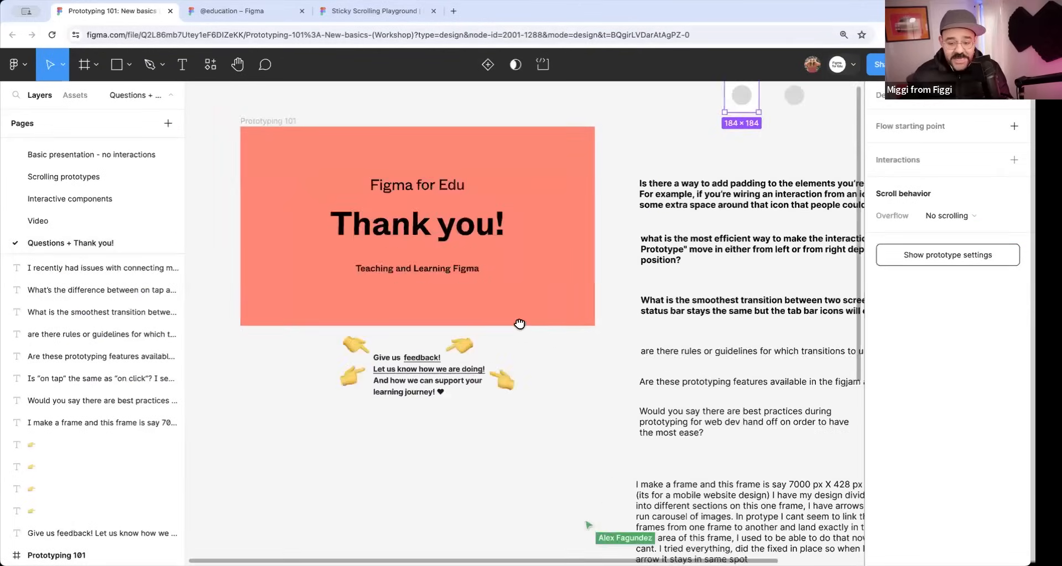
scroll(457, 319, "up", 4)
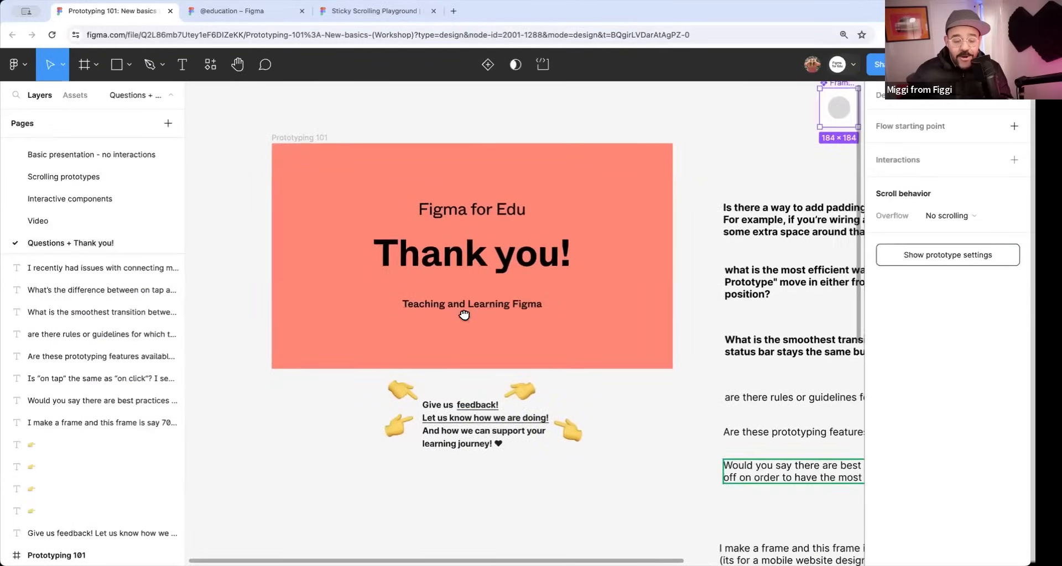
scroll(418, 431, "up", 3)
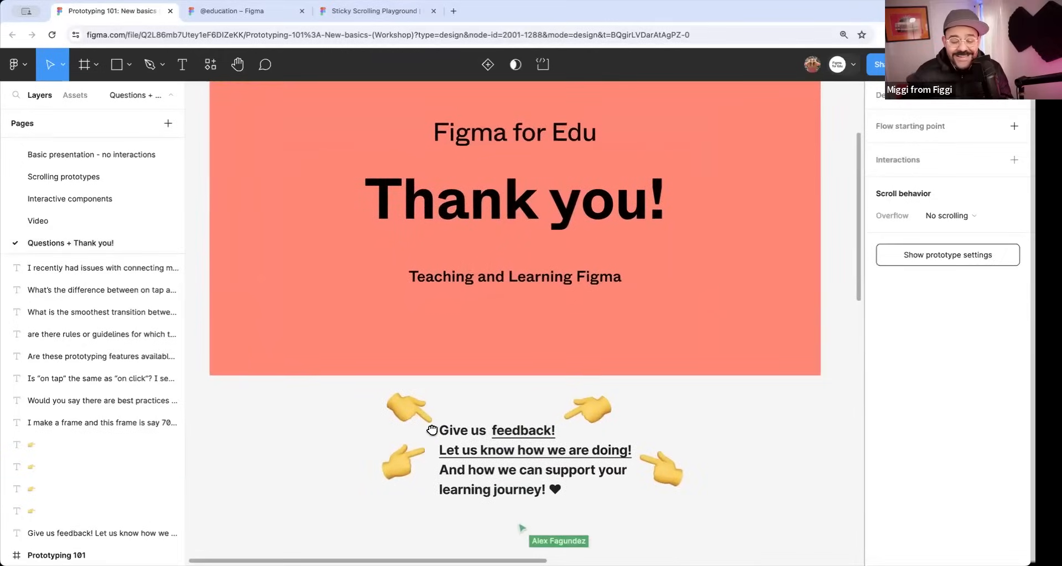
scroll(421, 375, "up", 2)
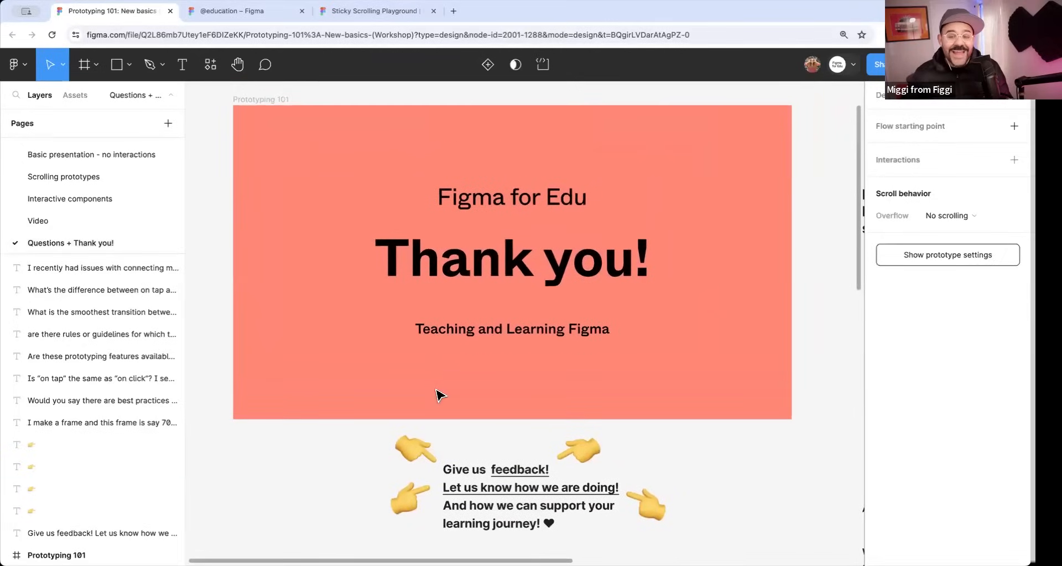